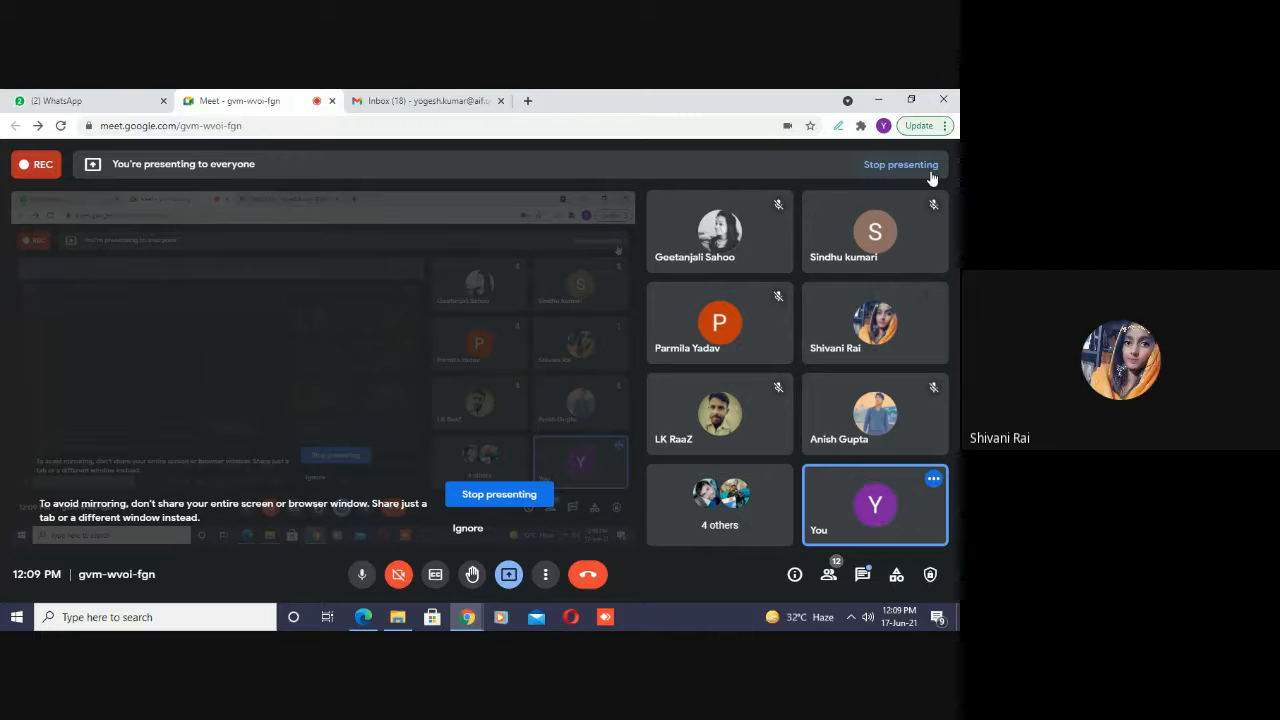
# - Launch Excel with a blank workbook and dismiss the Office activation wizard
pyautogui.press('super+r')
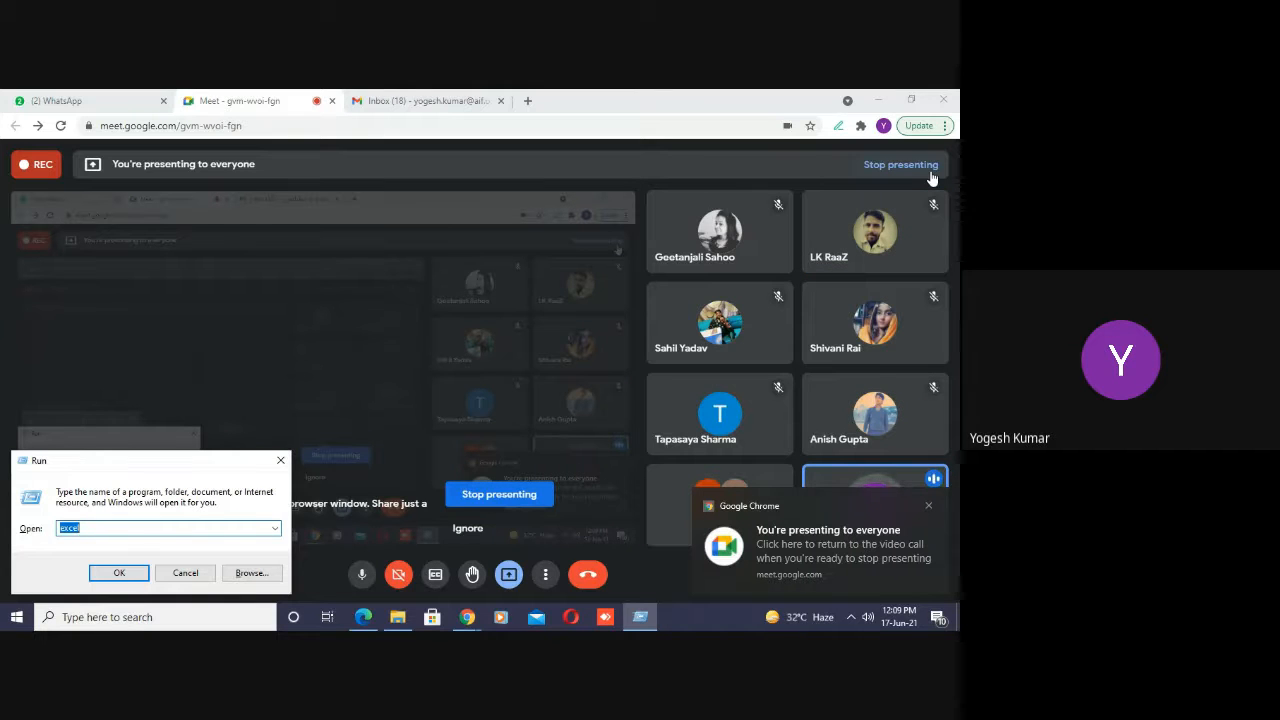
pyautogui.press('Return')
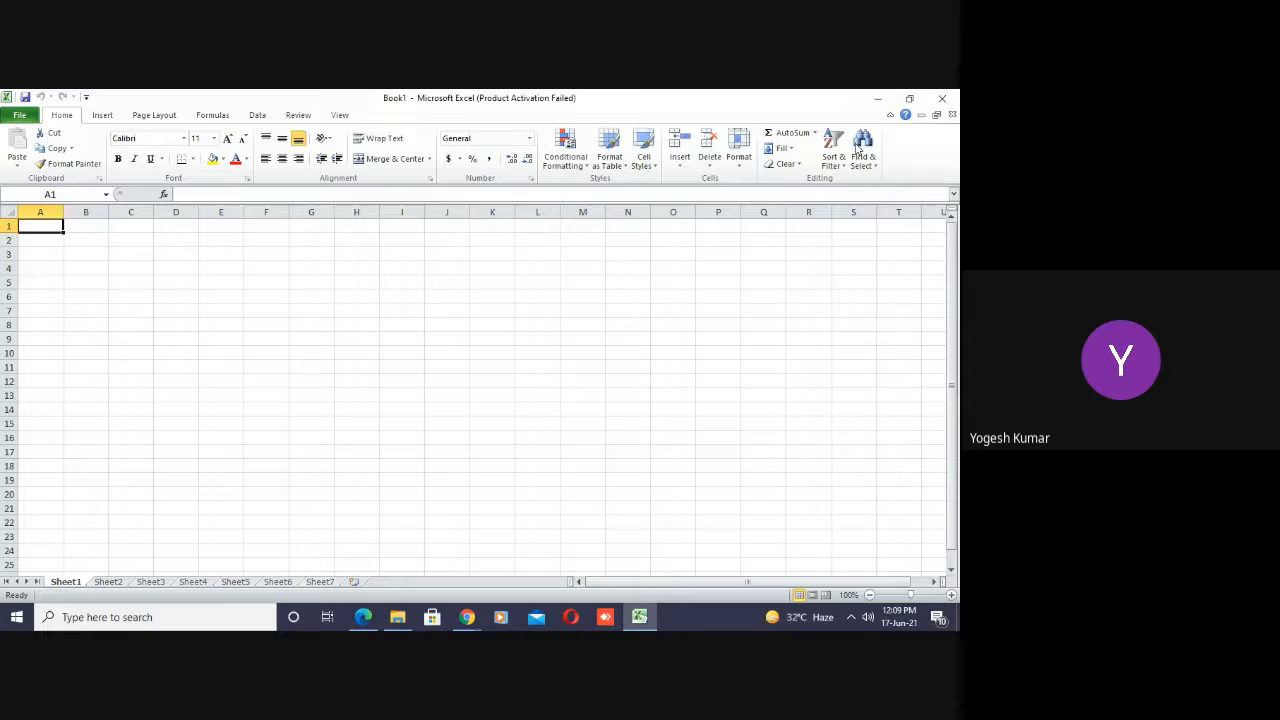
pyautogui.click(426, 228)
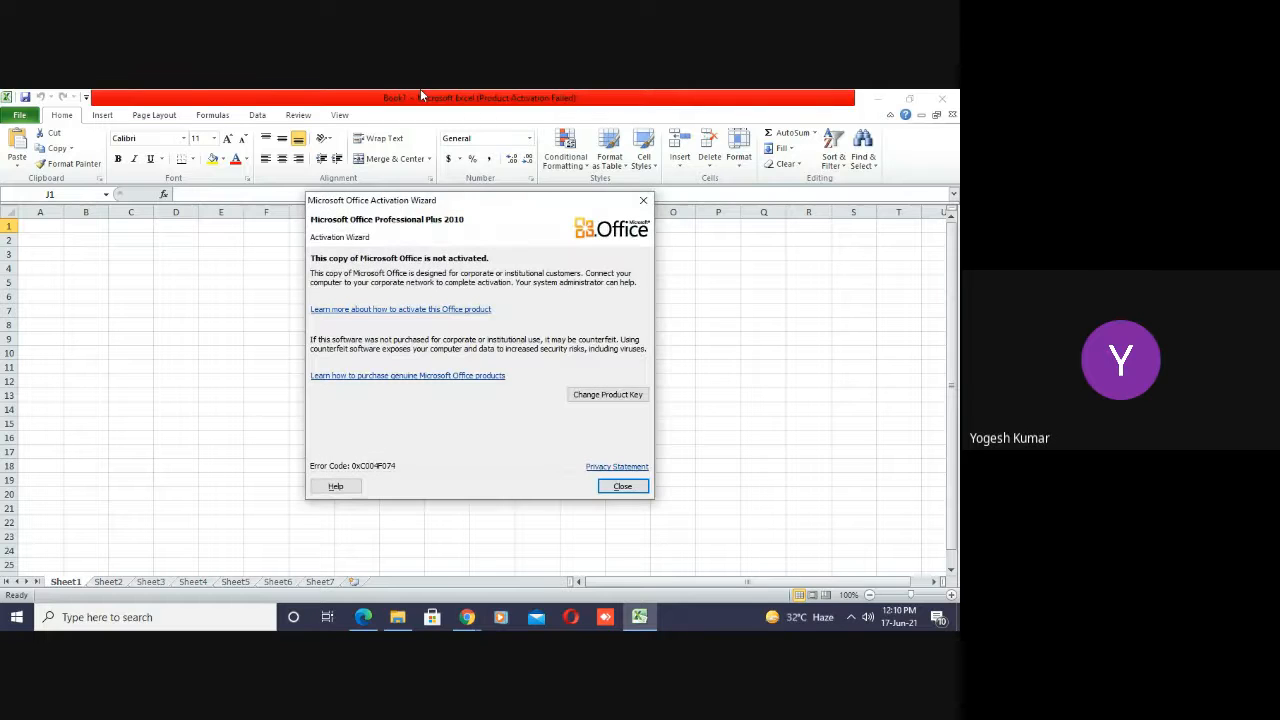
pyautogui.press('Return')
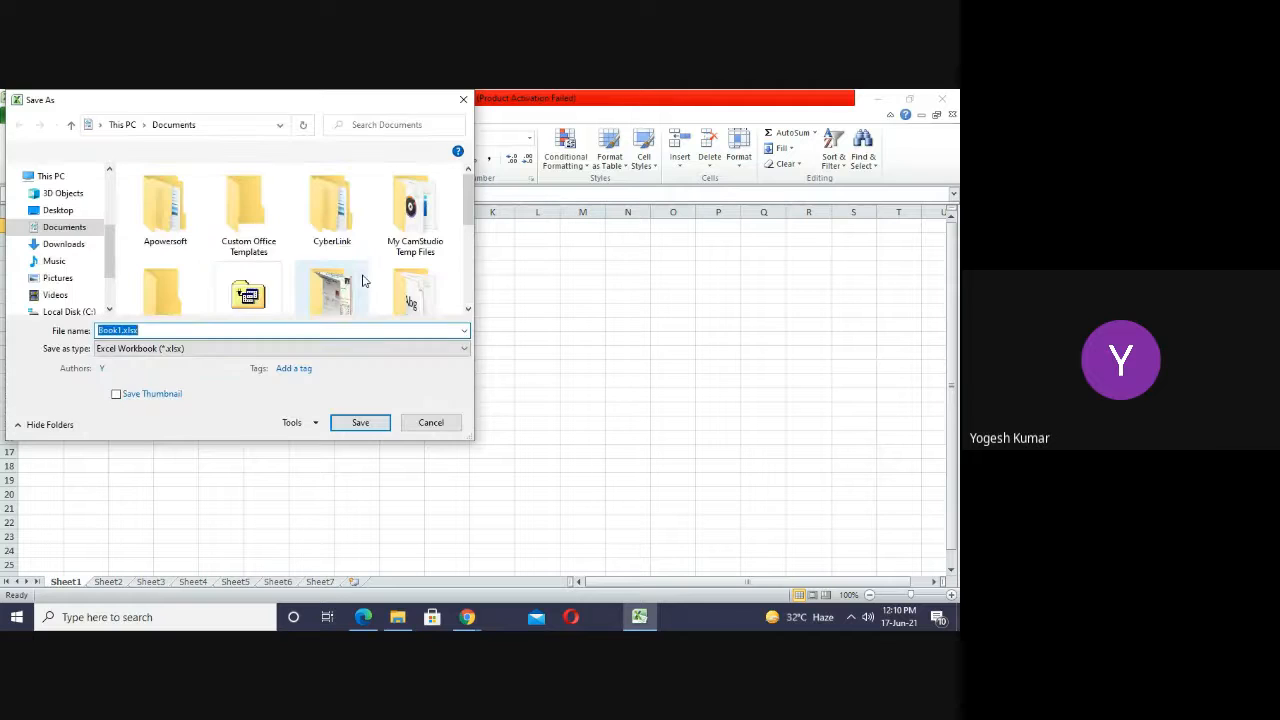
# - Save the workbook in the Downloads folder as "27th Batch 1st class of Excel"
pyautogui.click(62, 245)
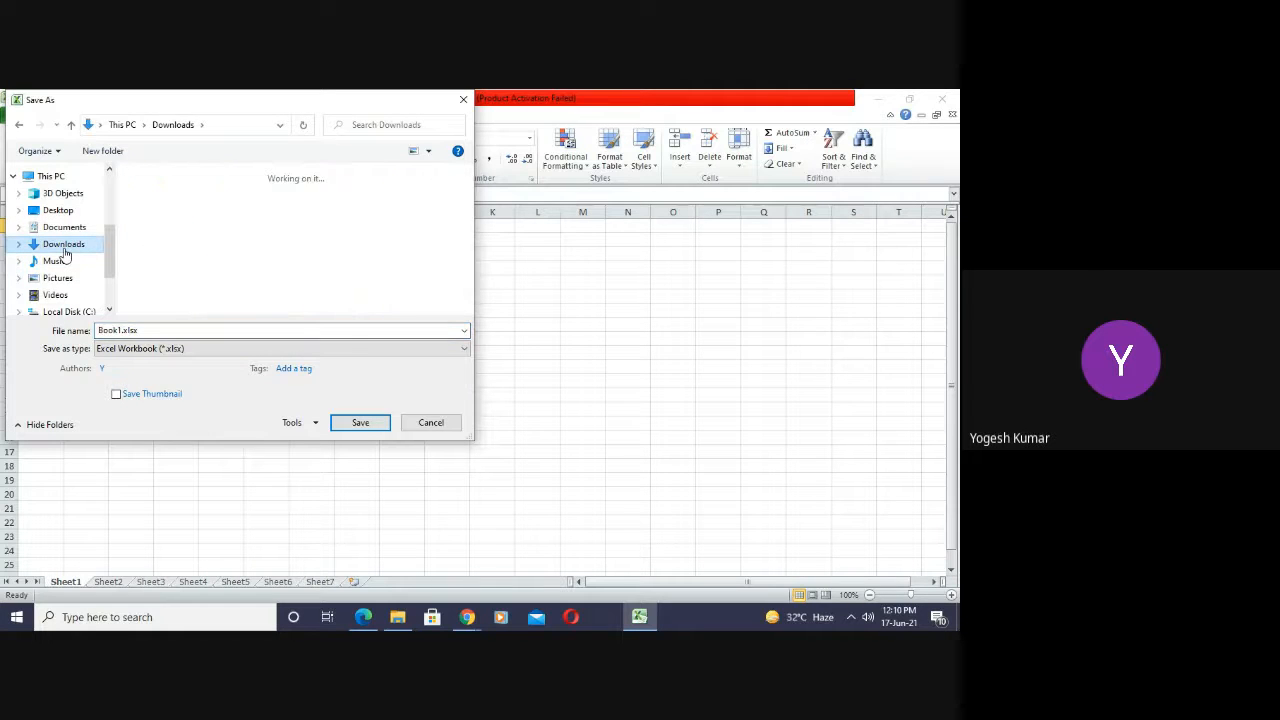
pyautogui.click(153, 330)
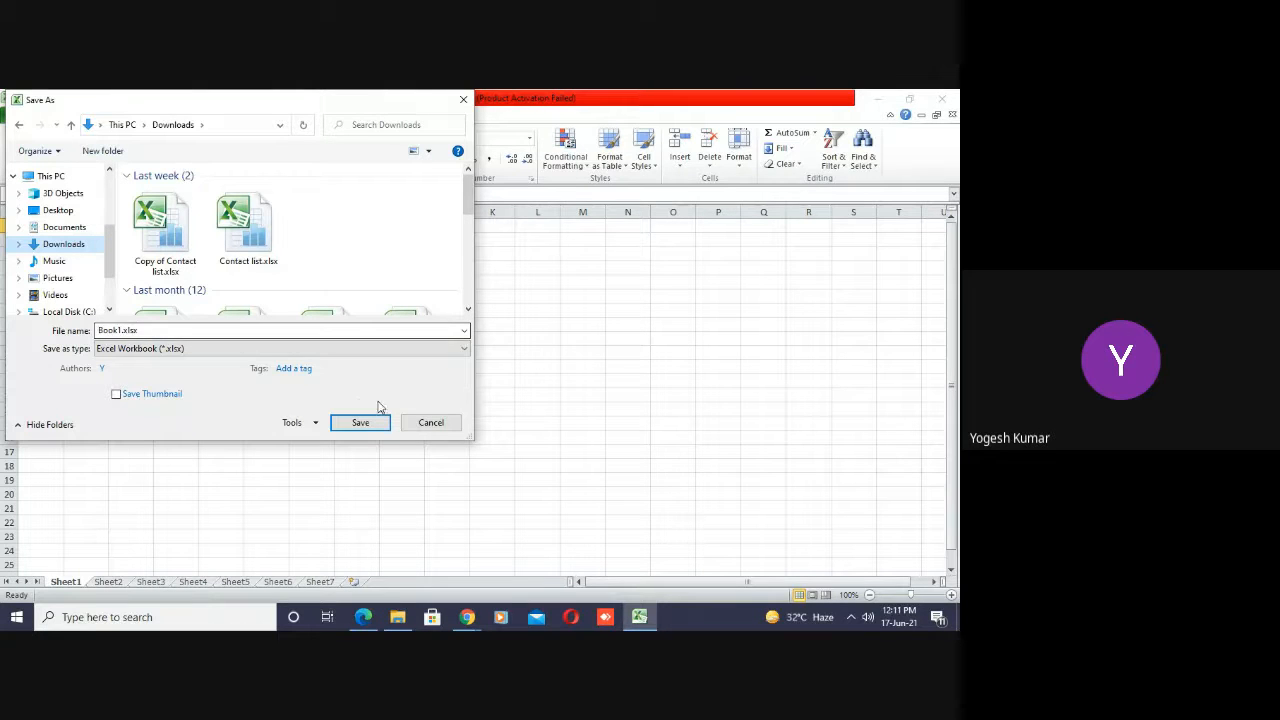
pyautogui.doubleClick(140, 331)
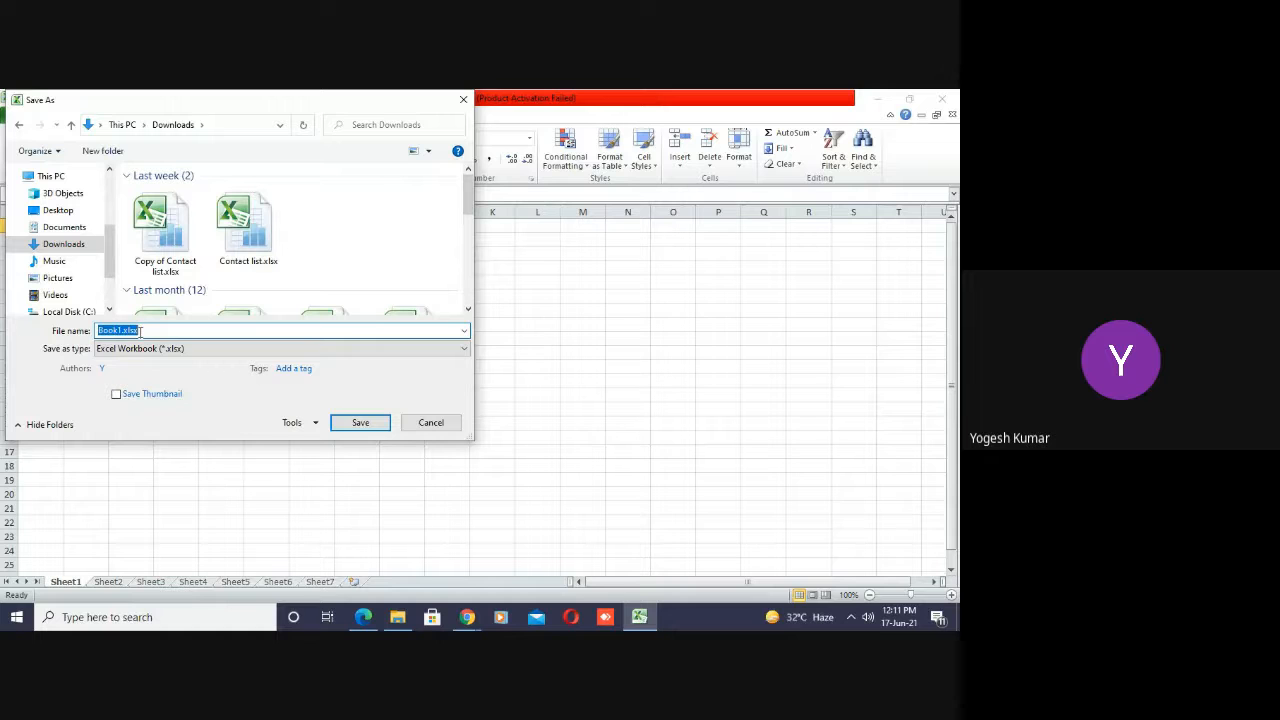
pyautogui.write('@7th')
pyautogui.press('BackSpace')
pyautogui.press('BackSpace')
pyautogui.press('BackSpace')
pyautogui.press('BackSpace')
pyautogui.write('27th Batch 1st class of Exce')
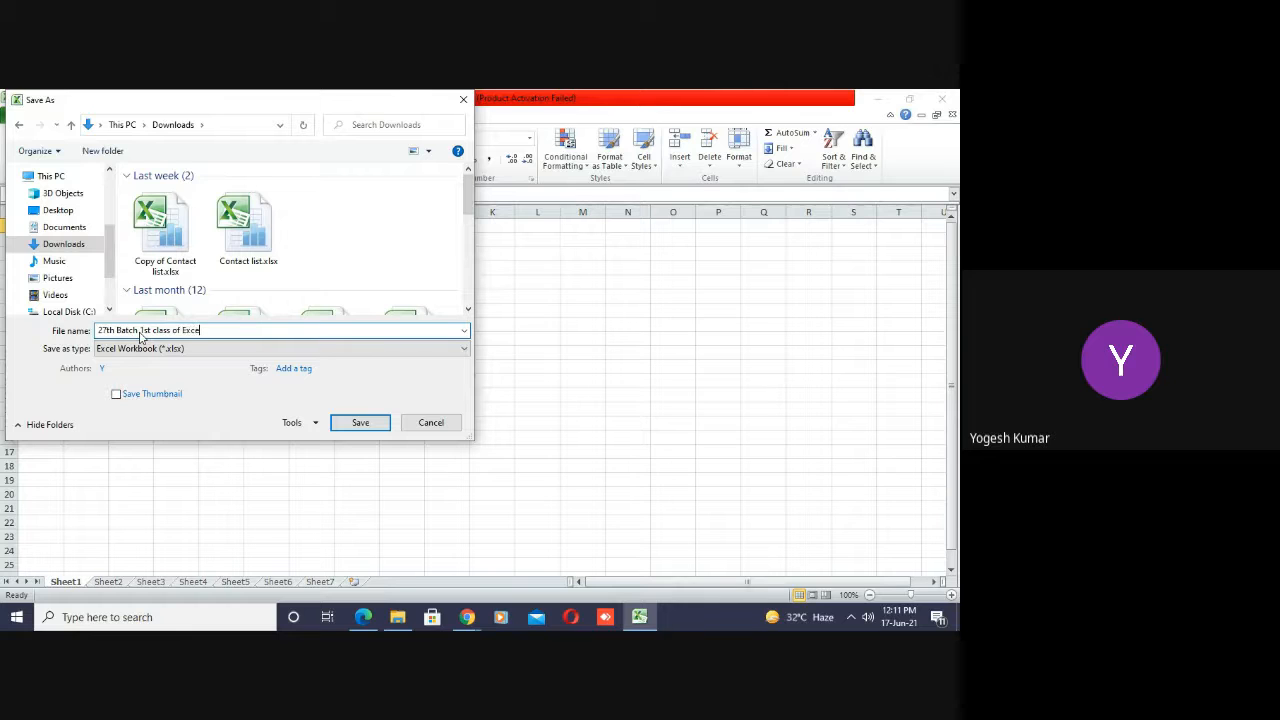
pyautogui.write('l')
pyautogui.click(364, 423)
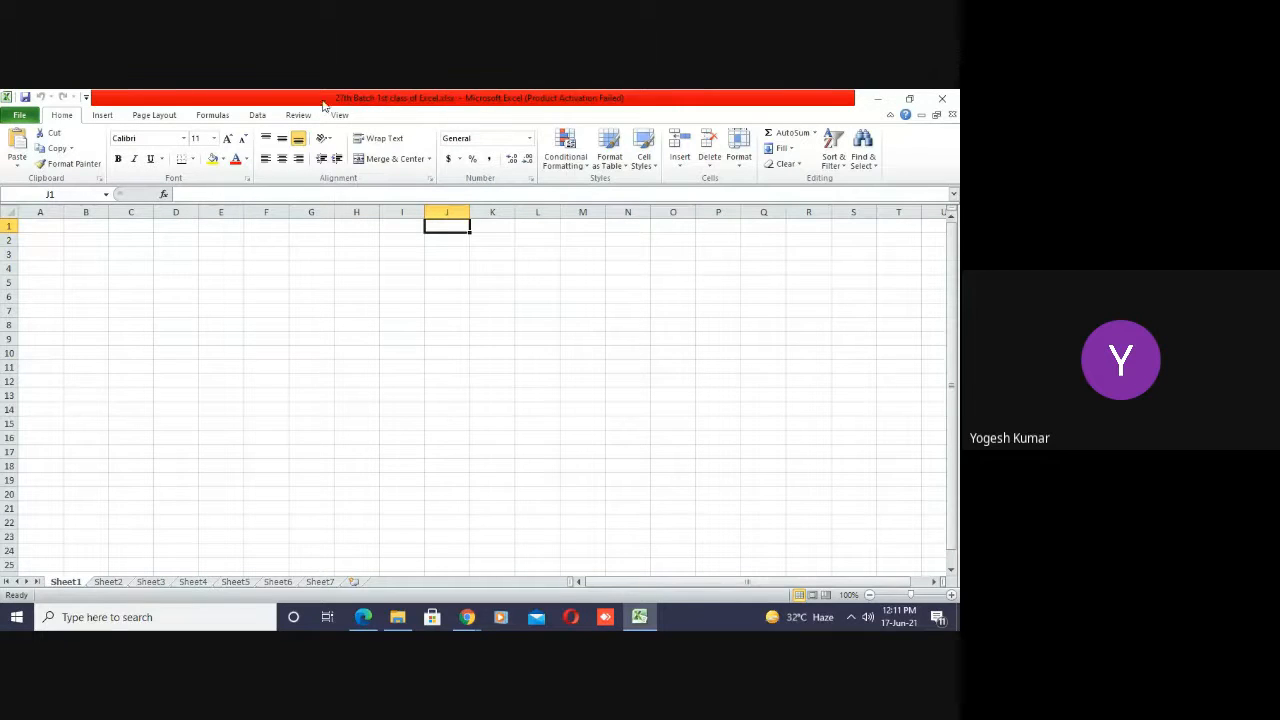
# - Examine the saved workbook's file information and commands, and return to the worksheet
pyautogui.click(353, 392)
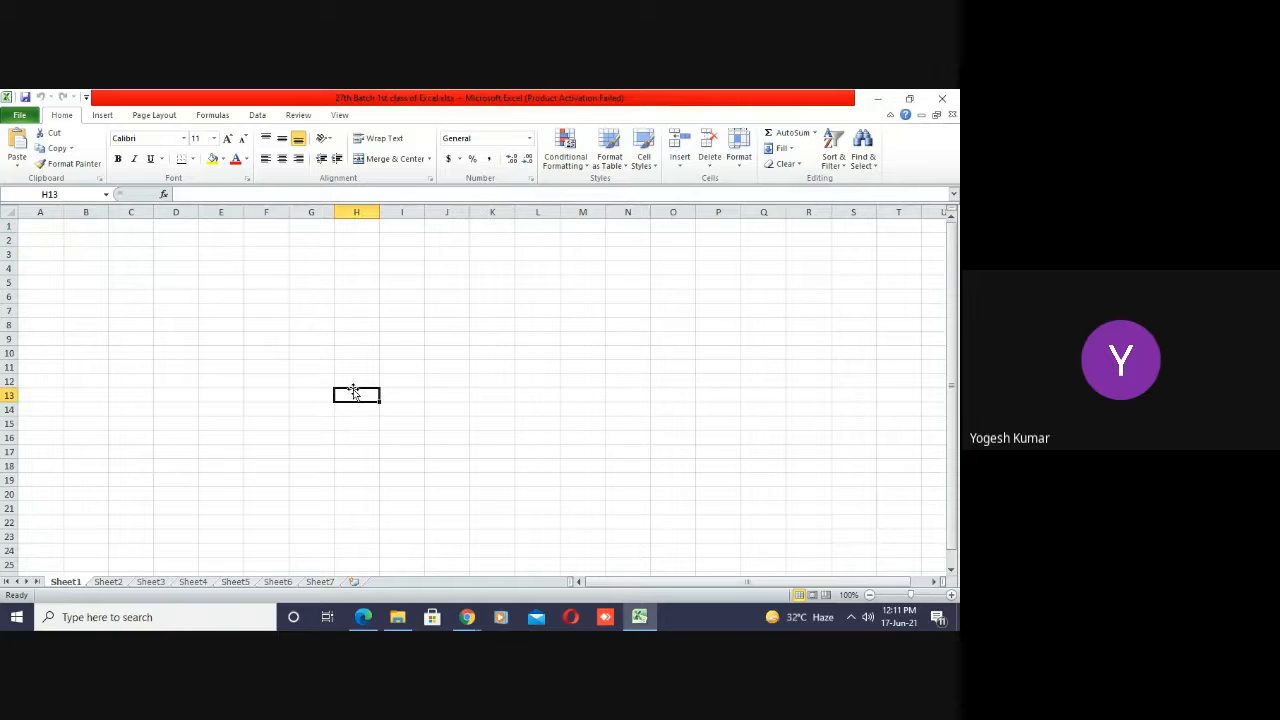
pyautogui.click(446, 281)
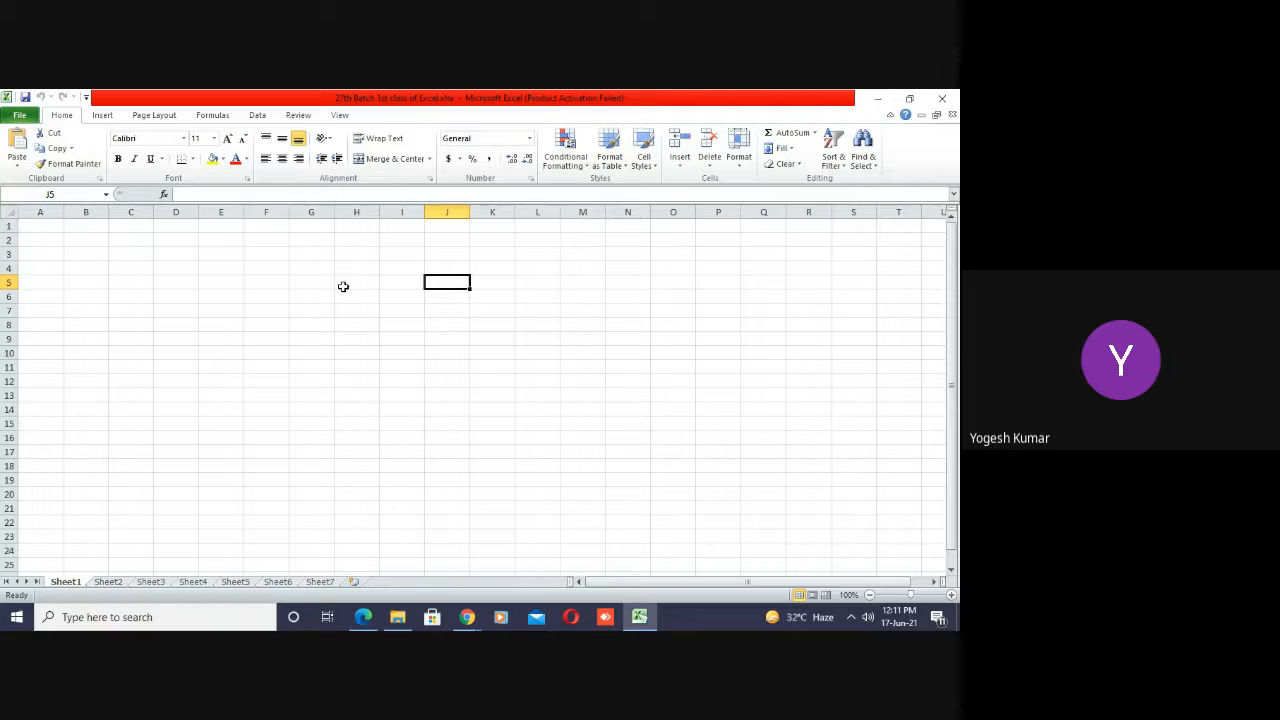
pyautogui.click(19, 114)
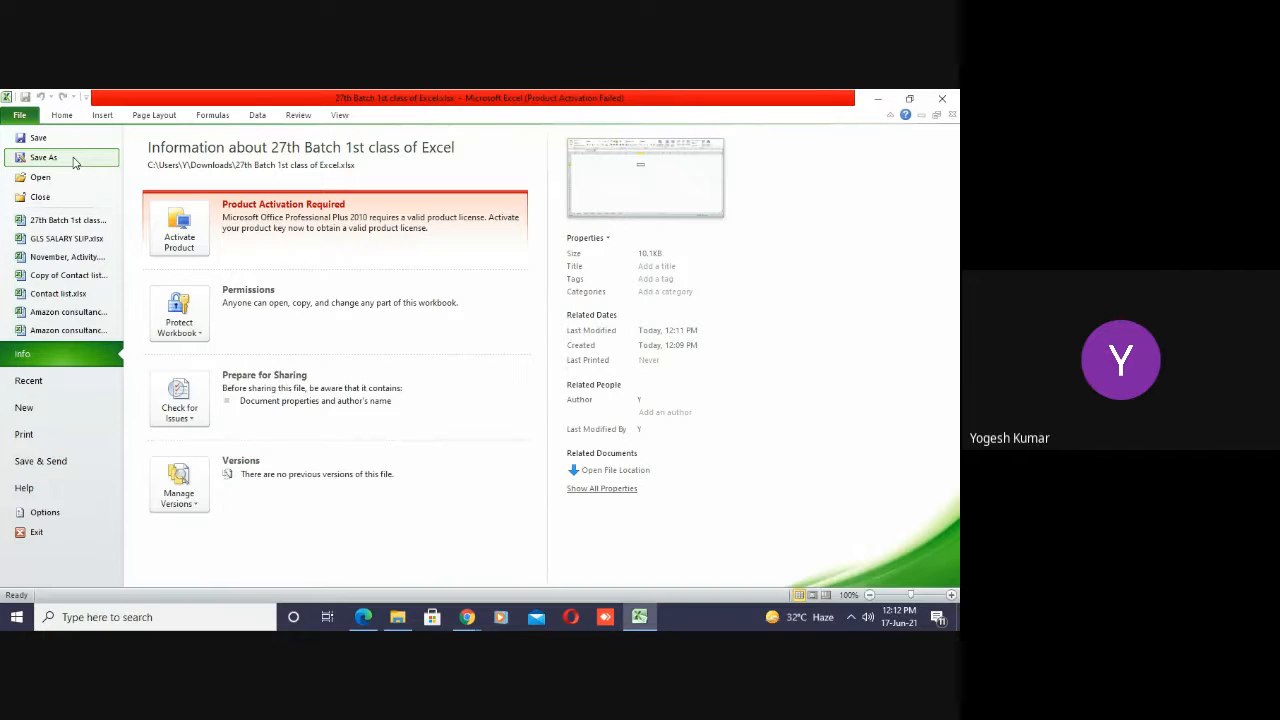
pyautogui.press('Escape')
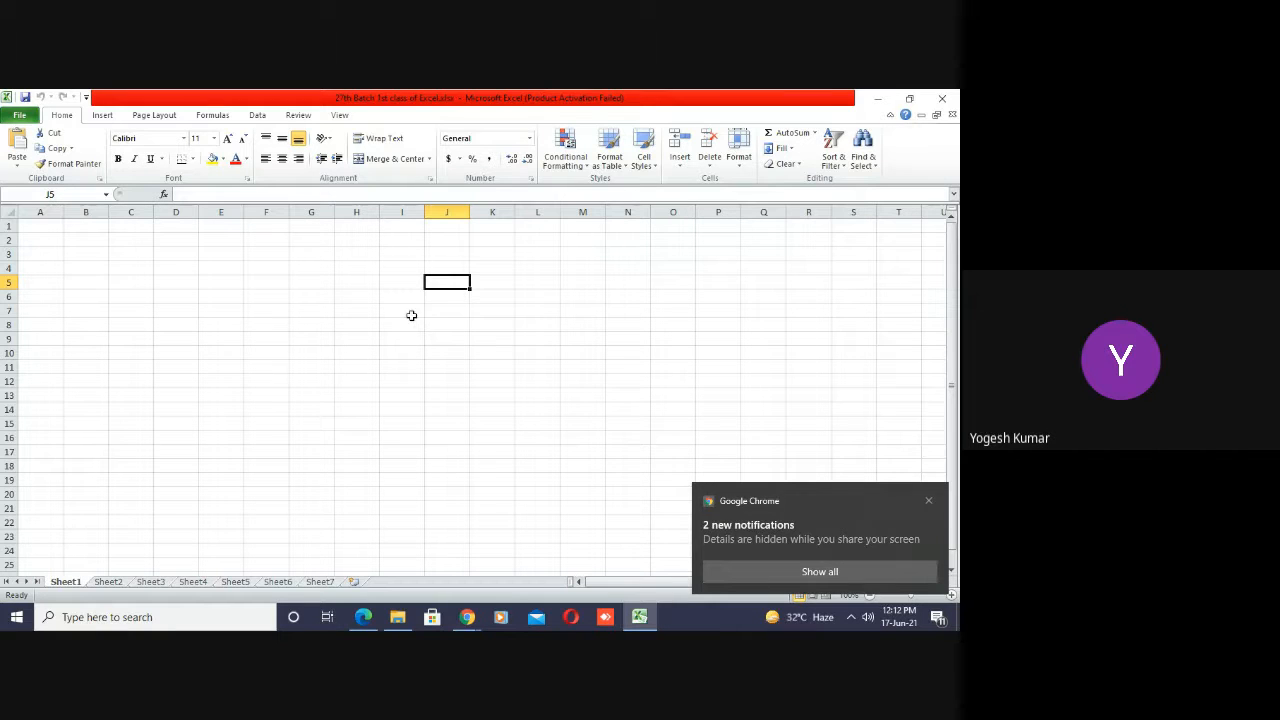
# - Enter the sample text gjfgdhgchg in cell K6, check it in the formula bar, and clear the cell
pyautogui.click(219, 194)
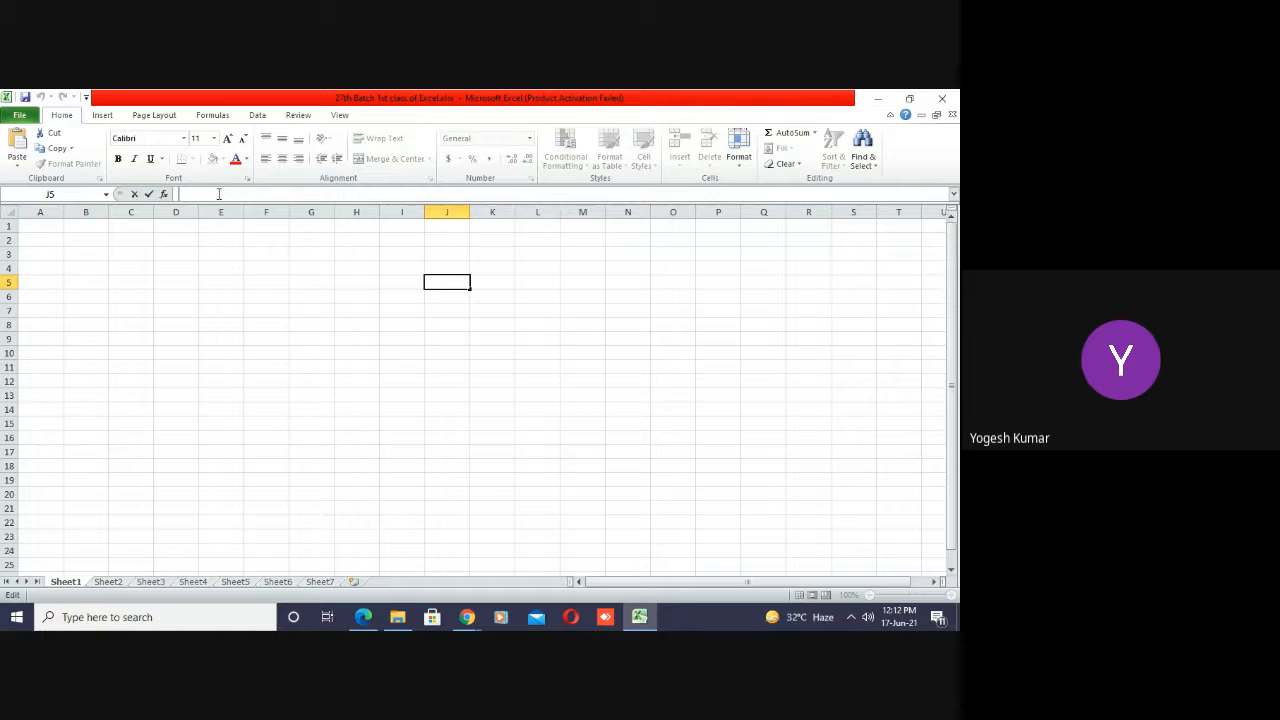
pyautogui.click(492, 299)
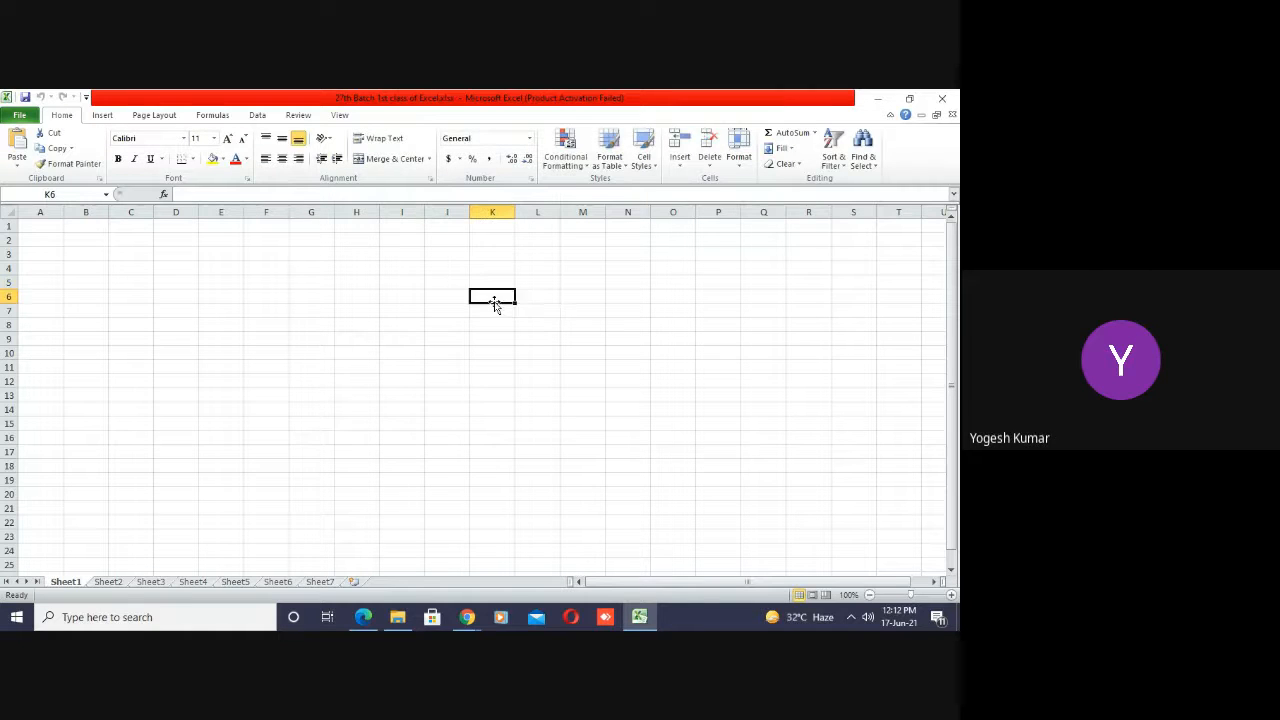
pyautogui.write('gjfgdhgchg')
pyautogui.press('Return')
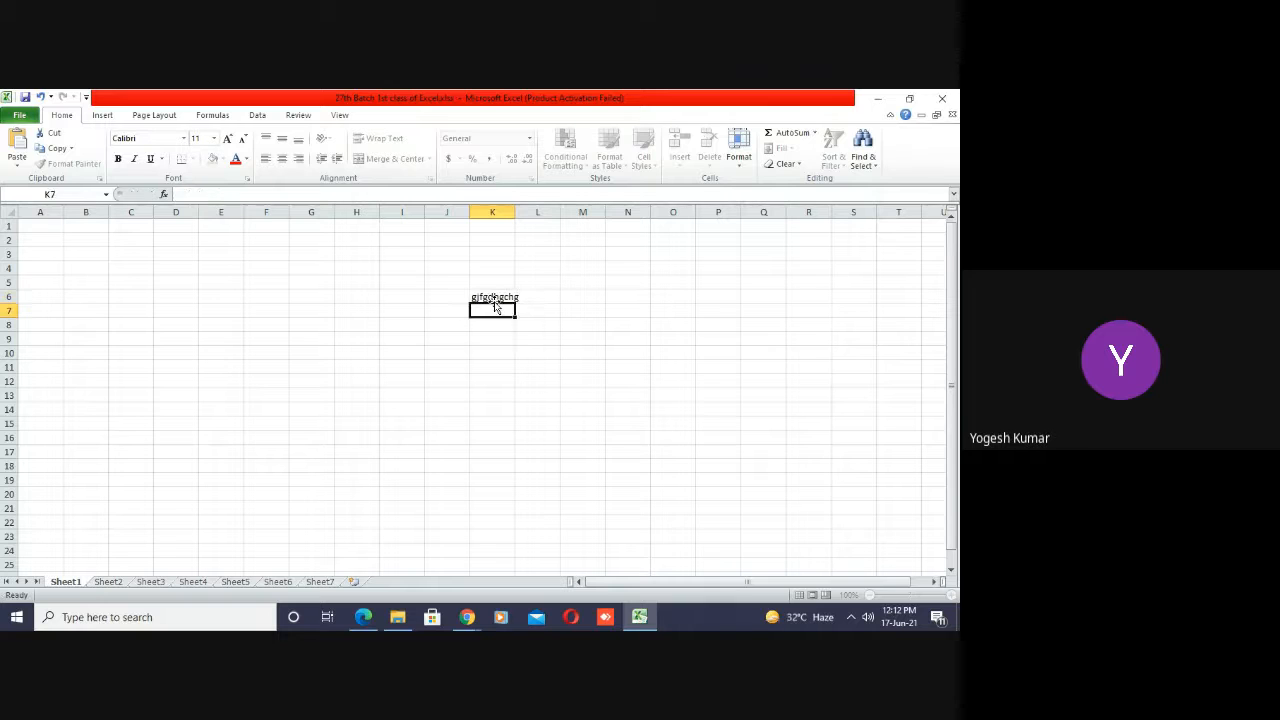
pyautogui.click(494, 300)
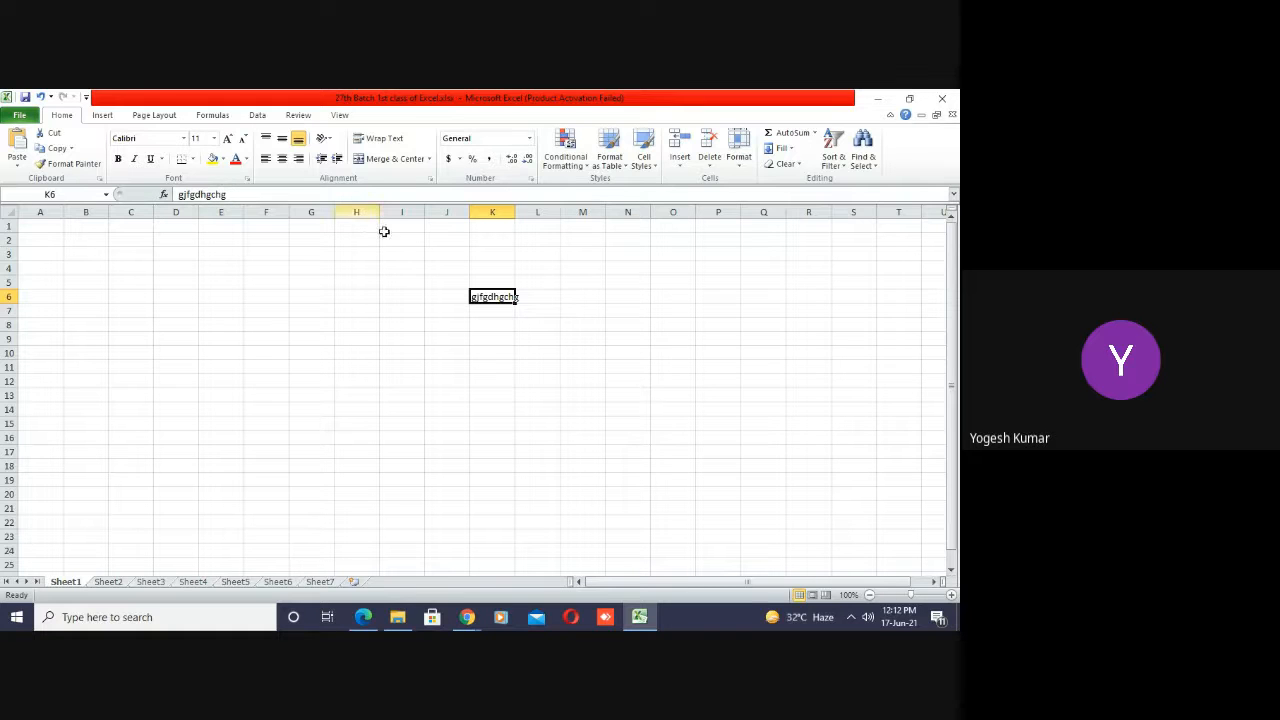
pyautogui.press('Delete')
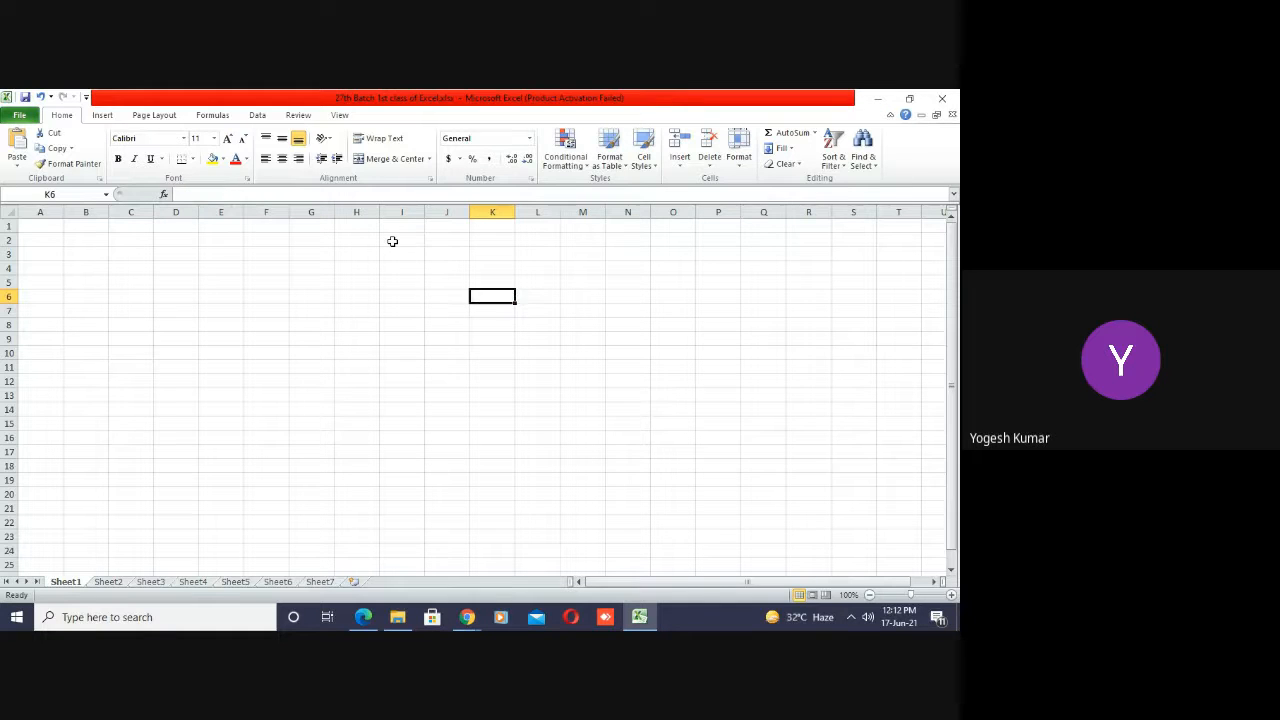
pyautogui.click(337, 310)
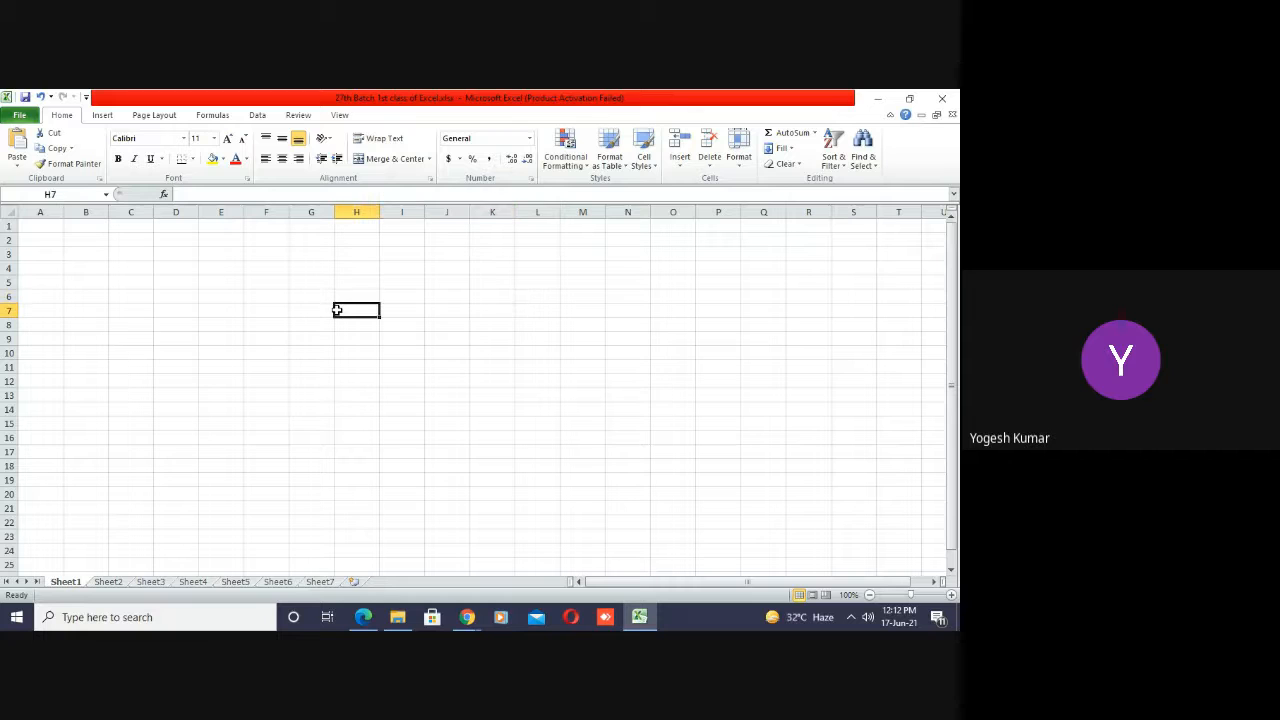
# - Select columns A through H one at a time to point out the worksheet's columns
pyautogui.click(36, 210)
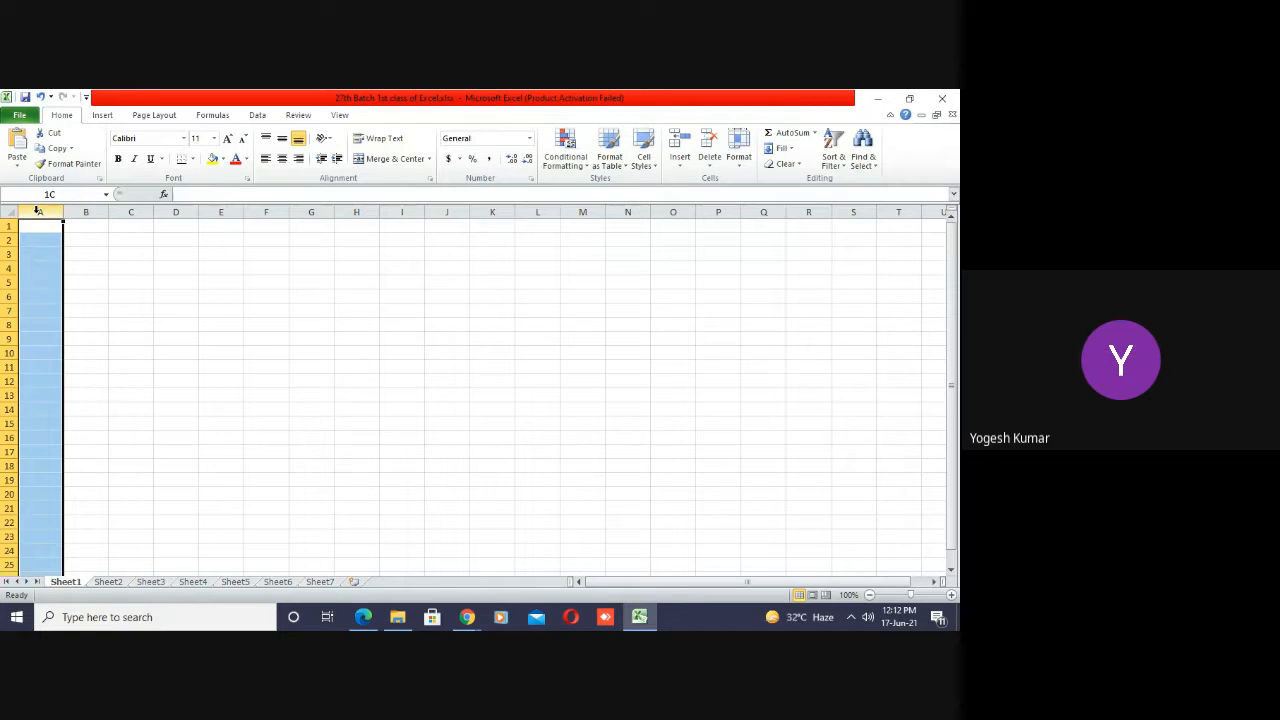
pyautogui.click(86, 211)
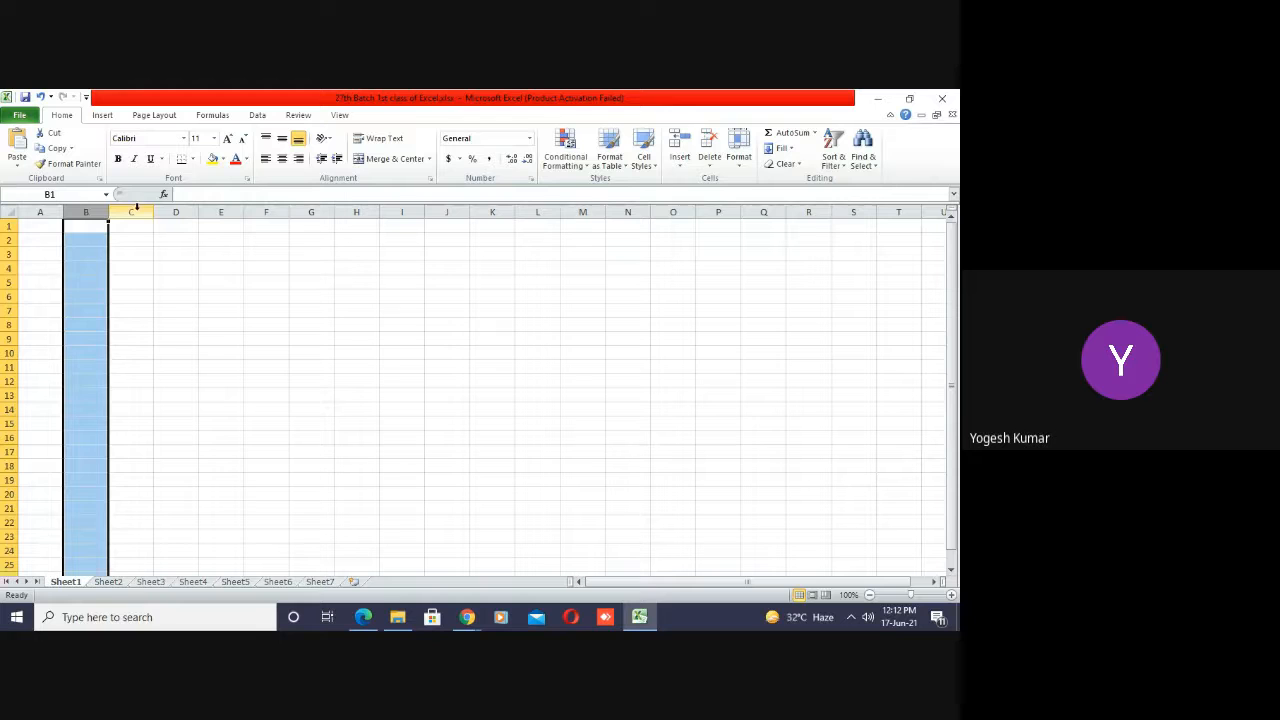
pyautogui.click(132, 207)
pyautogui.click(177, 208)
pyautogui.click(222, 207)
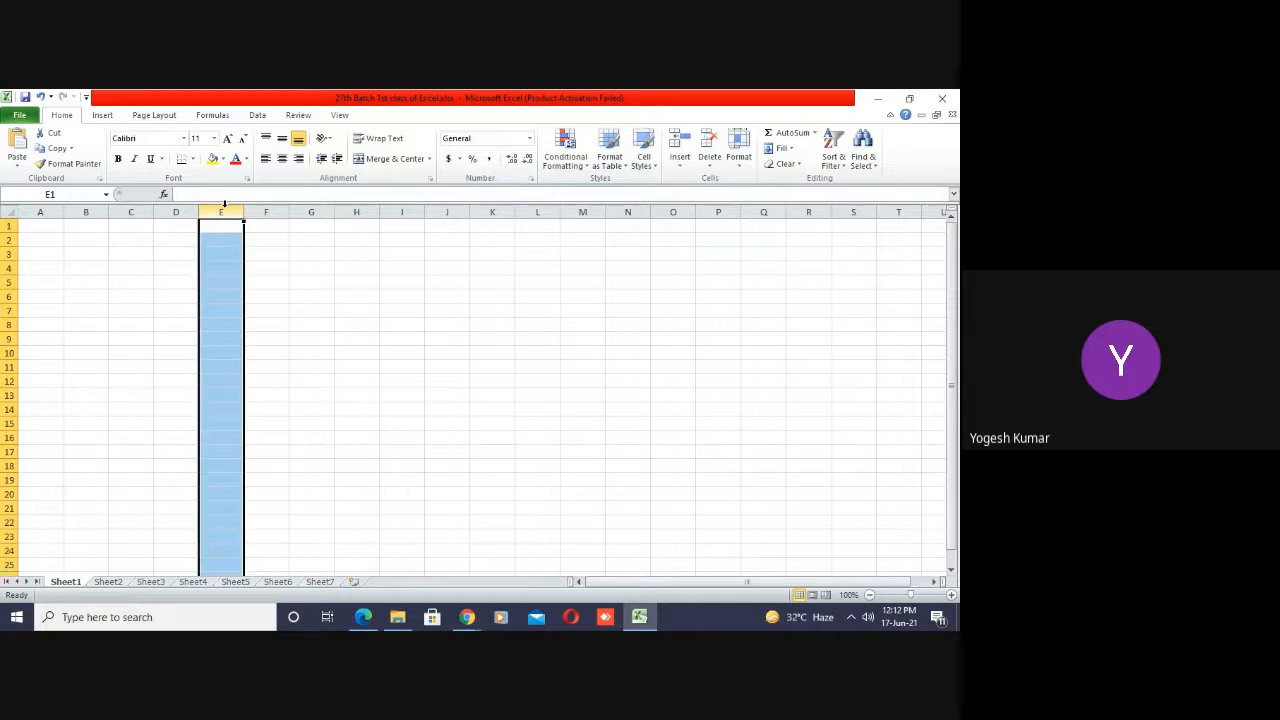
pyautogui.click(268, 207)
pyautogui.click(314, 207)
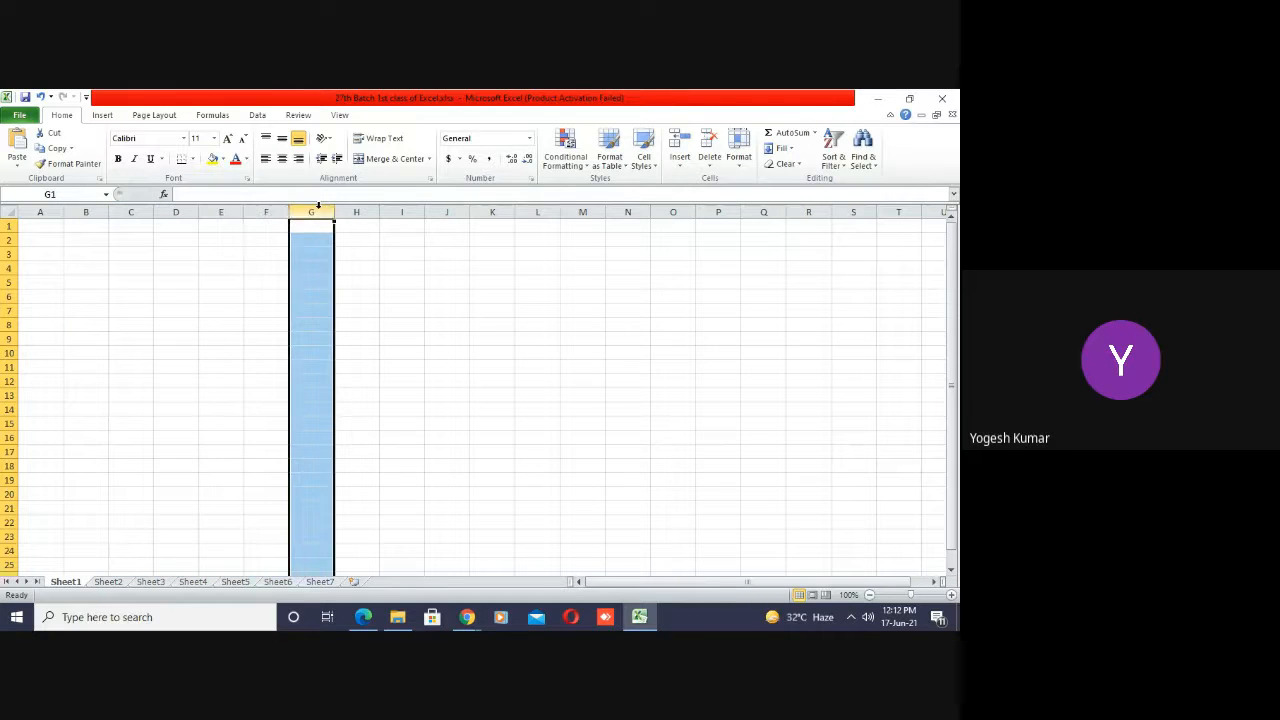
pyautogui.click(356, 207)
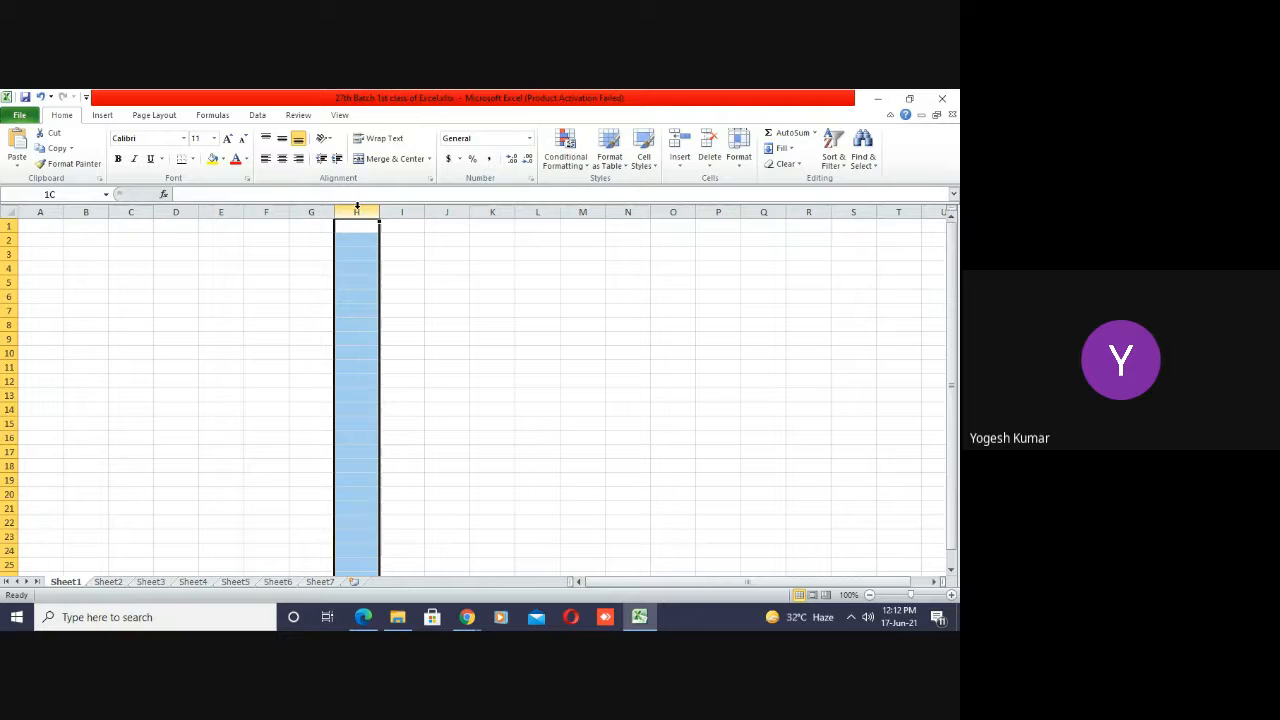
# - Select rows 1 through 4 one at a time, followed by column D and row 6, to compare rows with columns
pyautogui.click(9, 227)
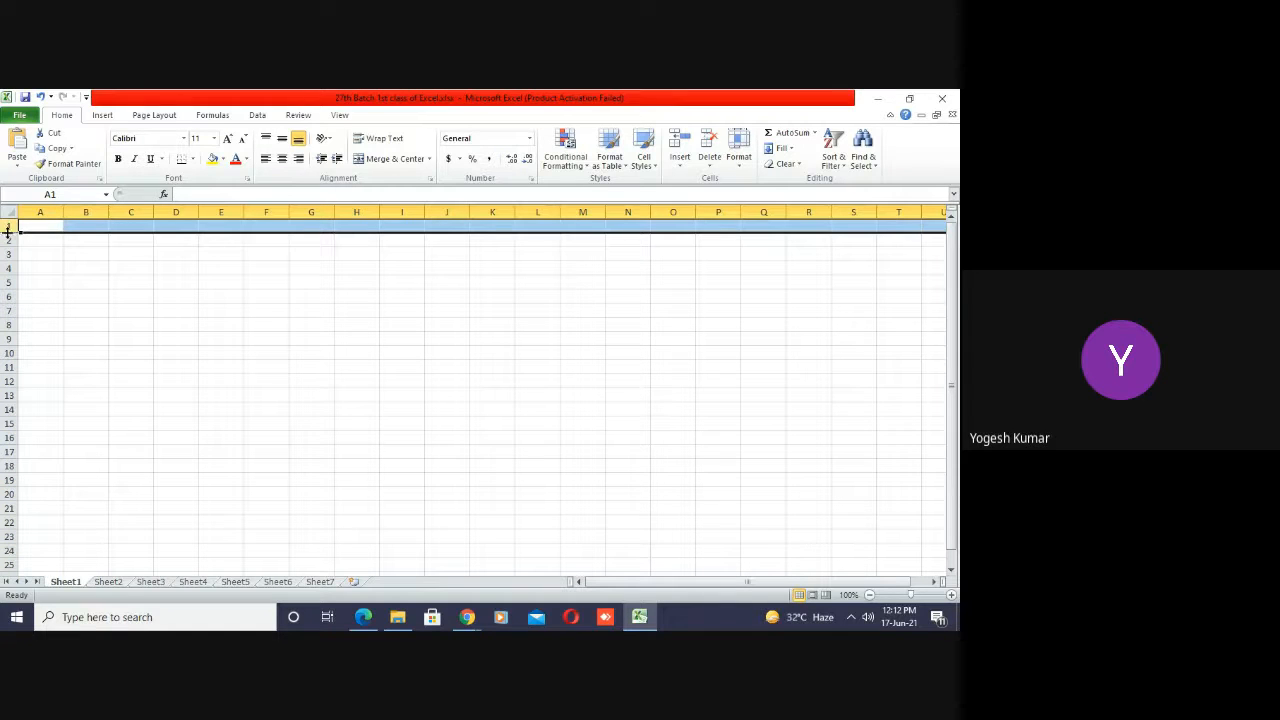
pyautogui.click(8, 240)
pyautogui.click(7, 254)
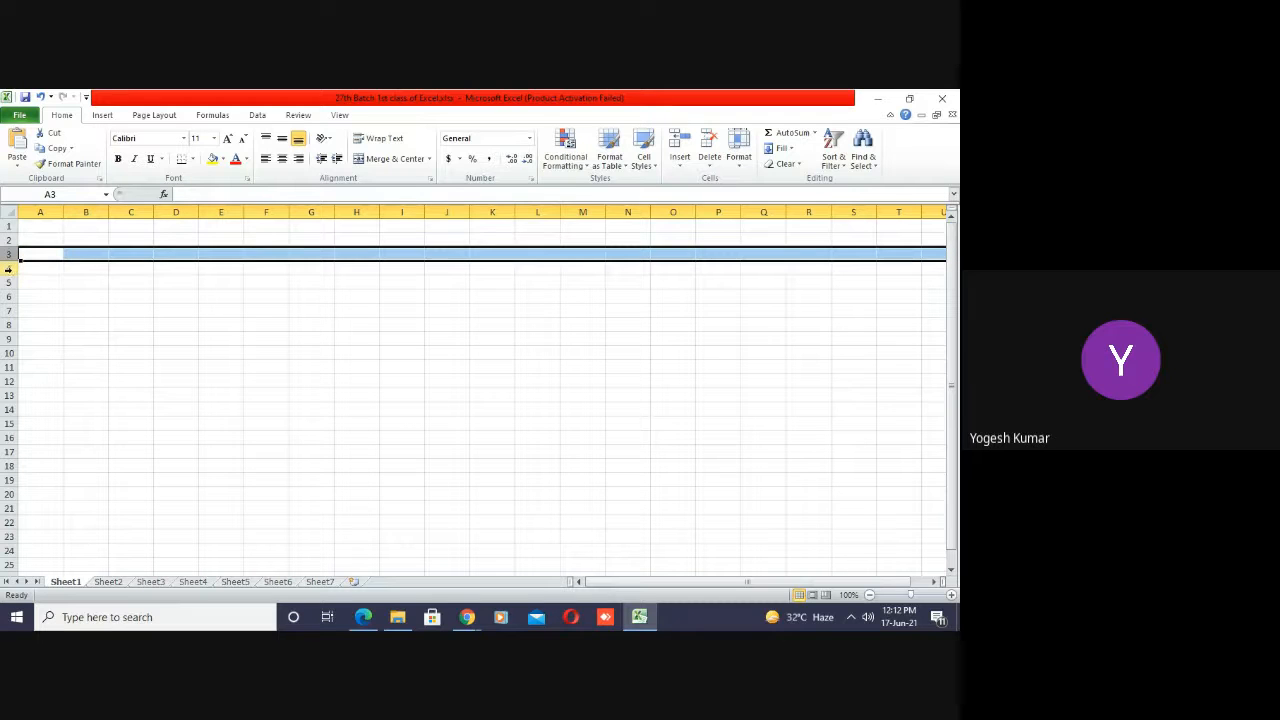
pyautogui.click(9, 268)
pyautogui.click(19, 309)
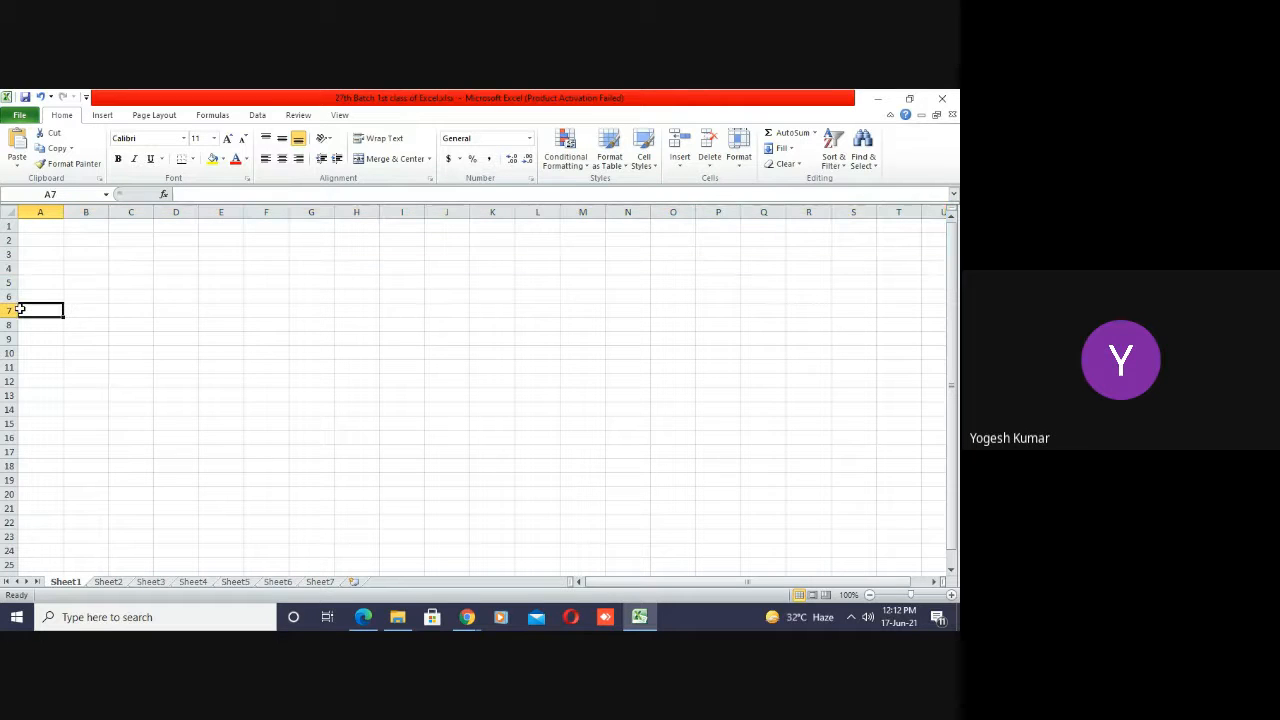
pyautogui.click(165, 212)
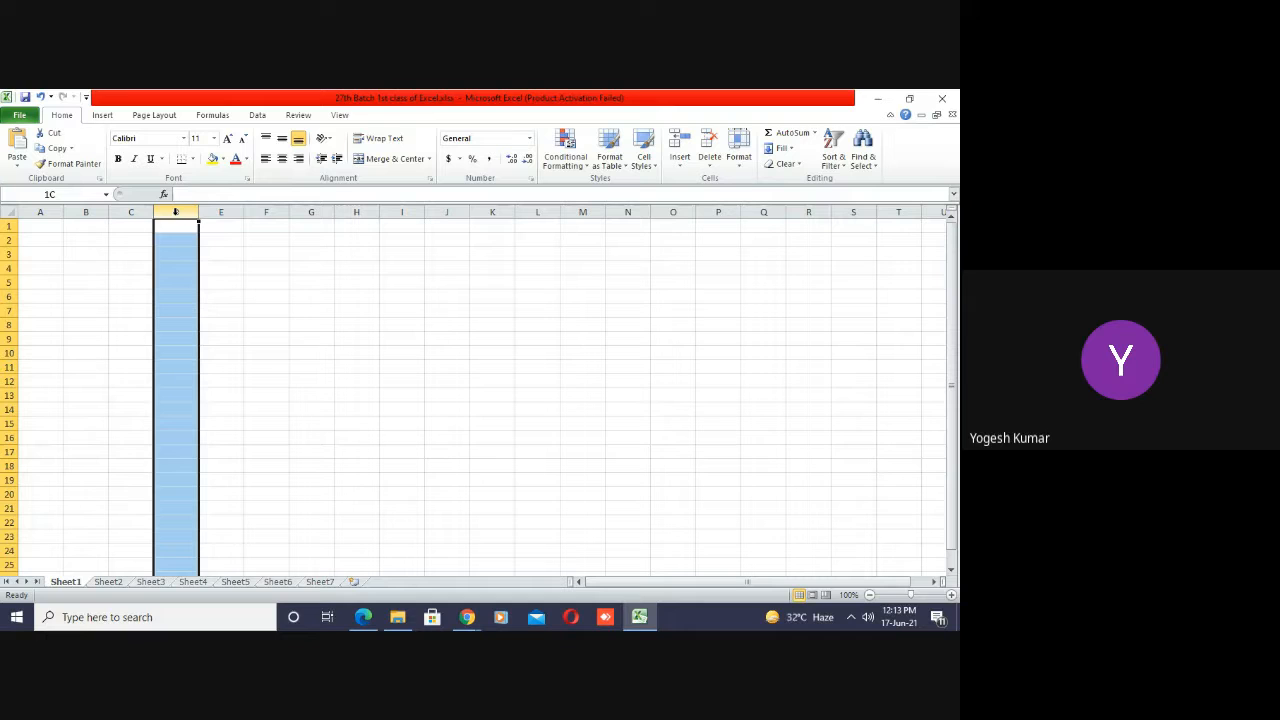
pyautogui.click(6, 296)
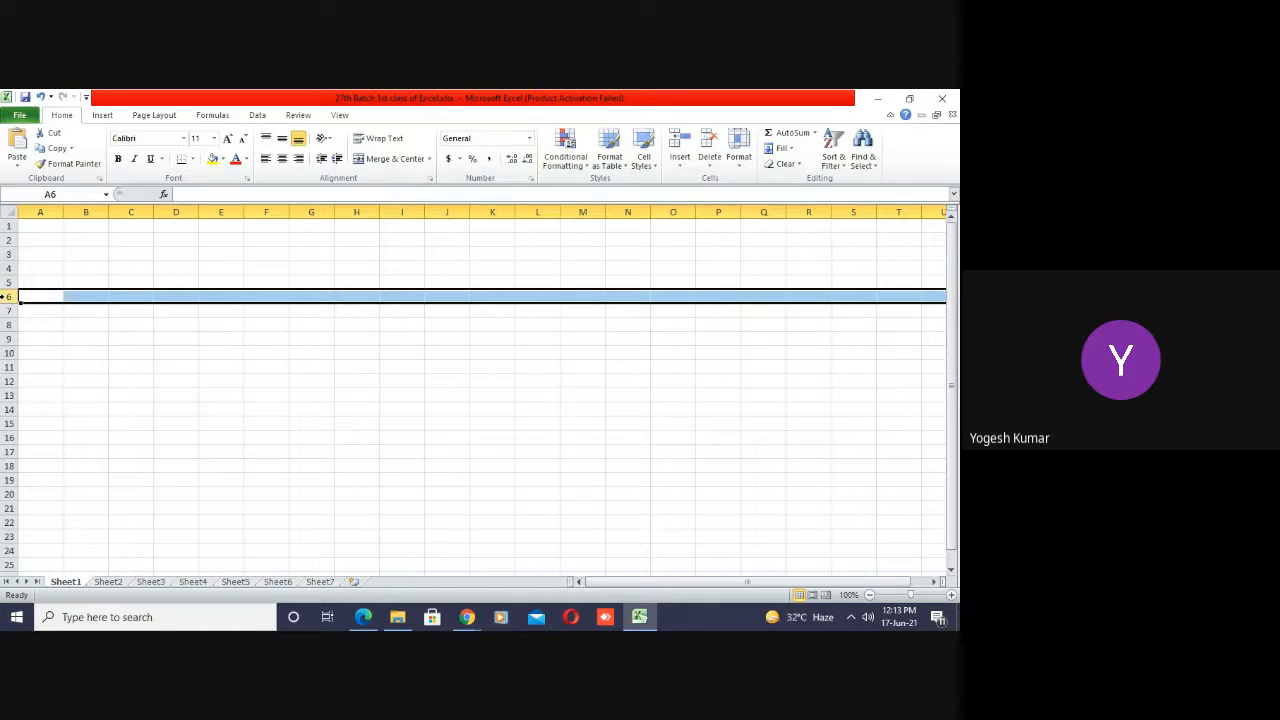
# - Select single cells across the sheet, including G6, G9, K8, I12, L12 and M17, to examine their addresses in the Name Box
pyautogui.click(302, 340)
pyautogui.click(320, 300)
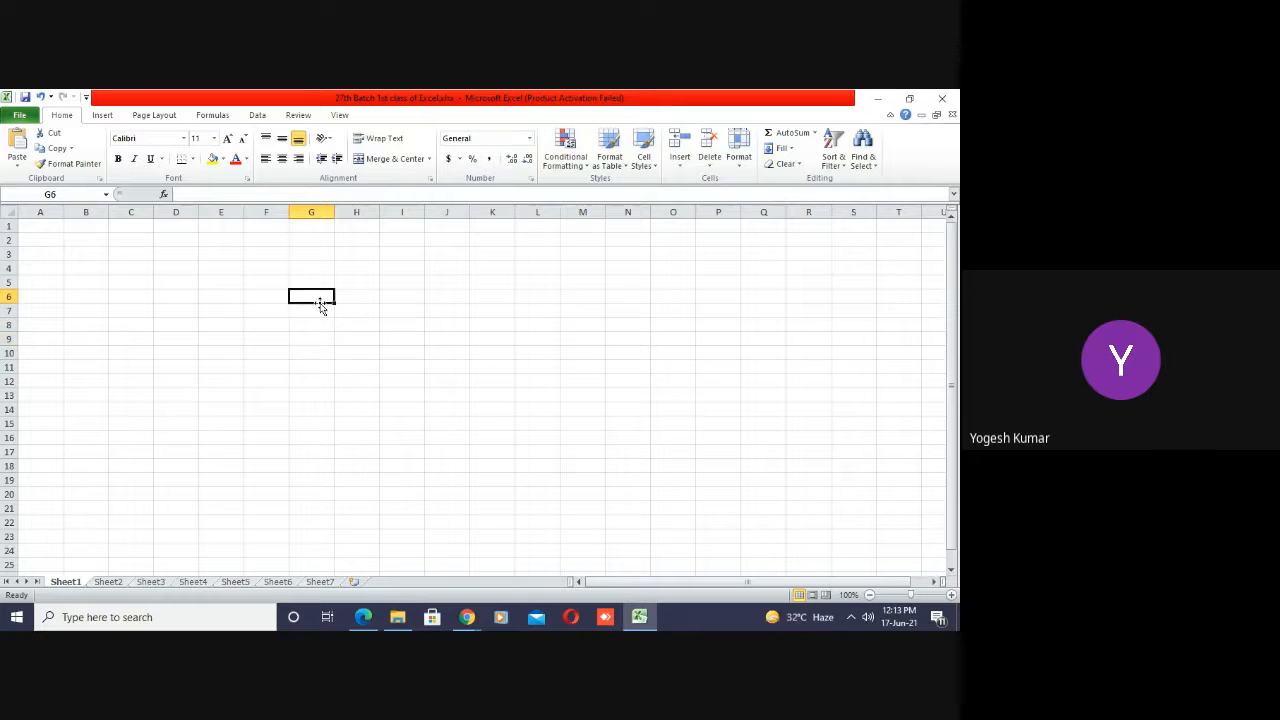
pyautogui.click(318, 336)
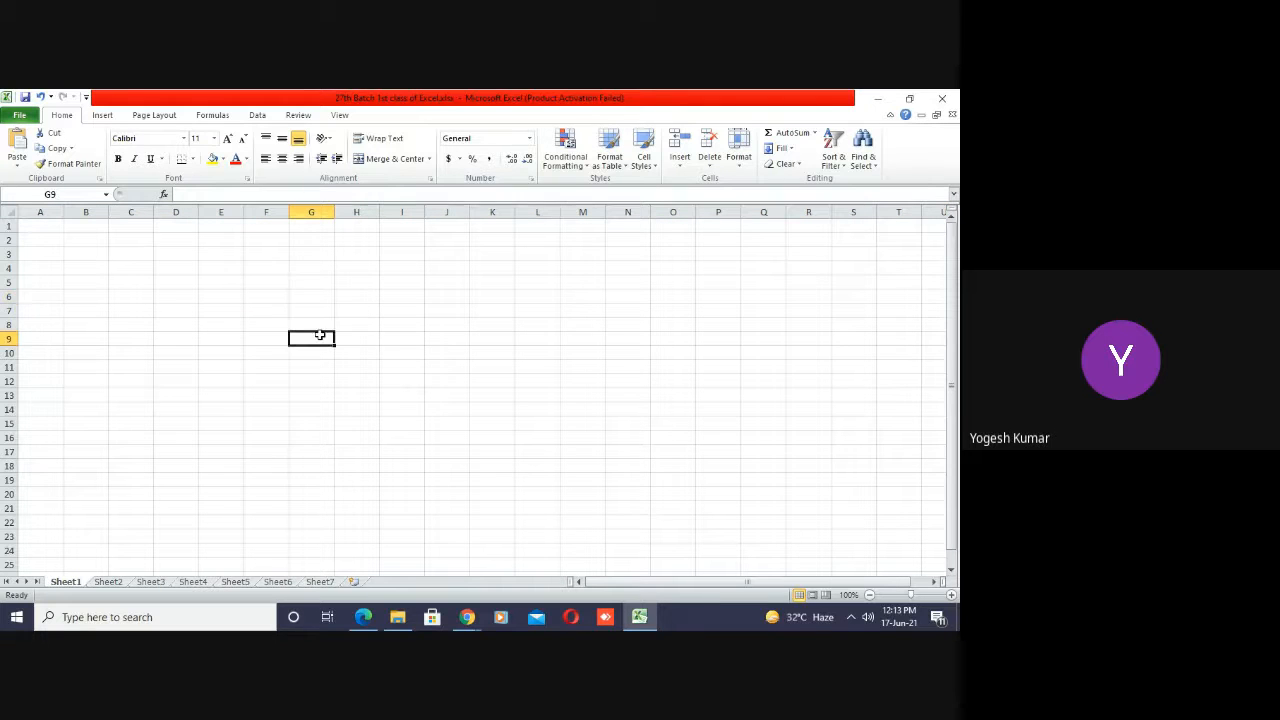
pyautogui.click(383, 337)
pyautogui.click(480, 326)
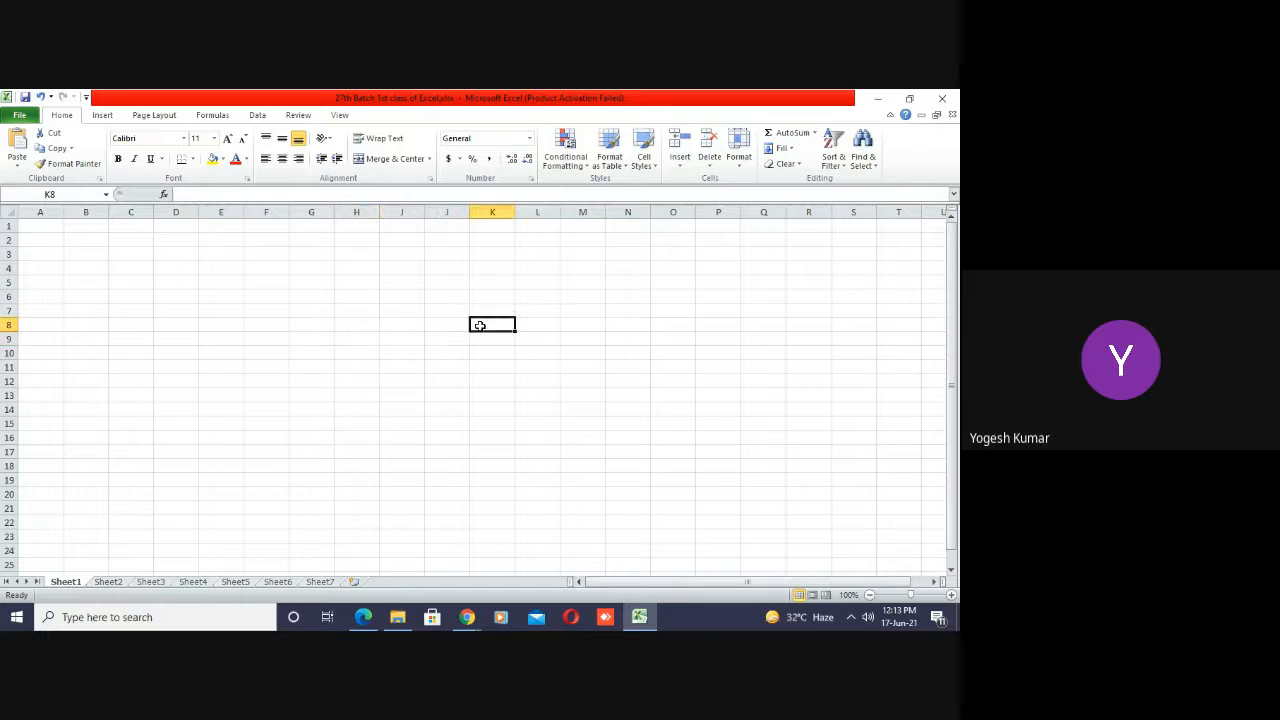
pyautogui.click(402, 378)
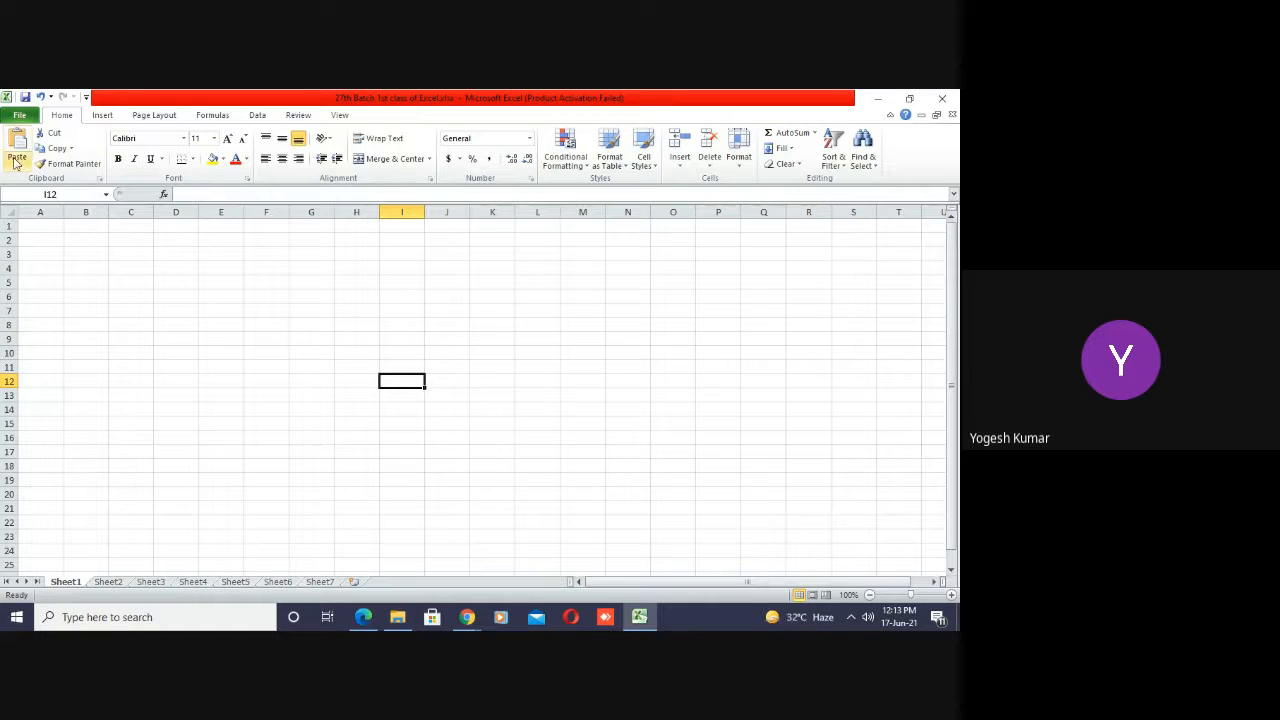
pyautogui.click(540, 379)
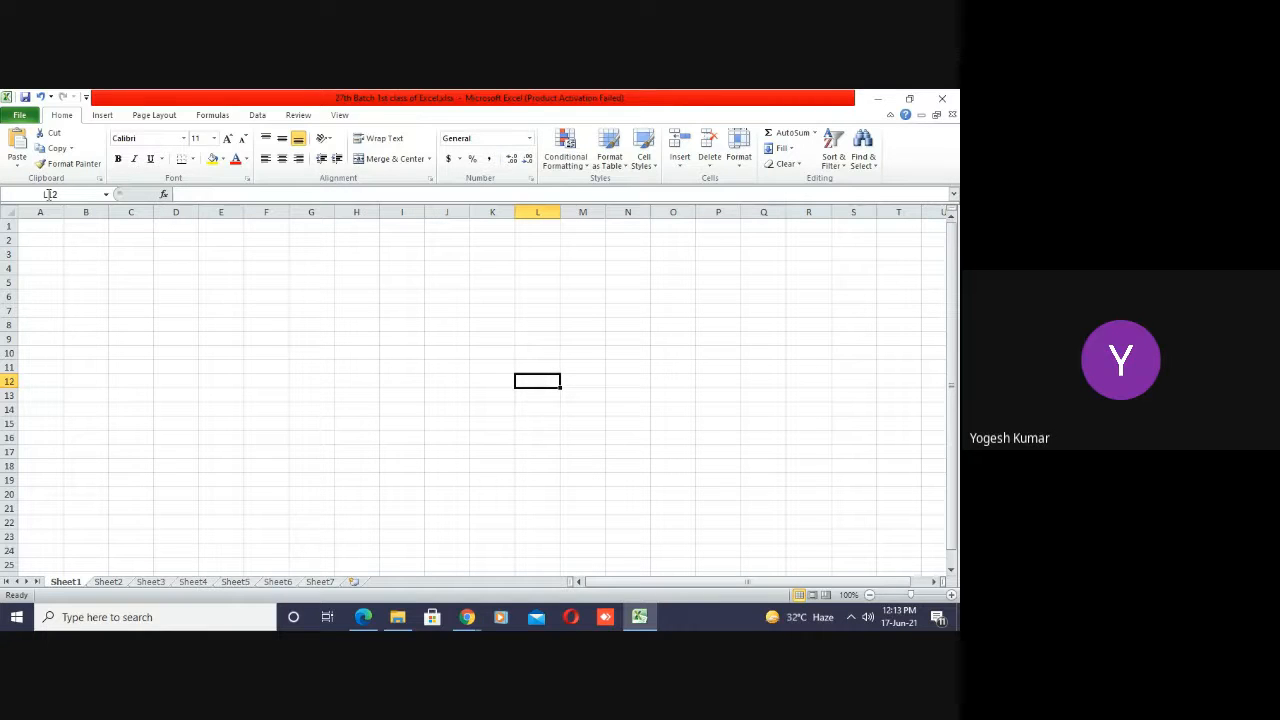
pyautogui.click(587, 455)
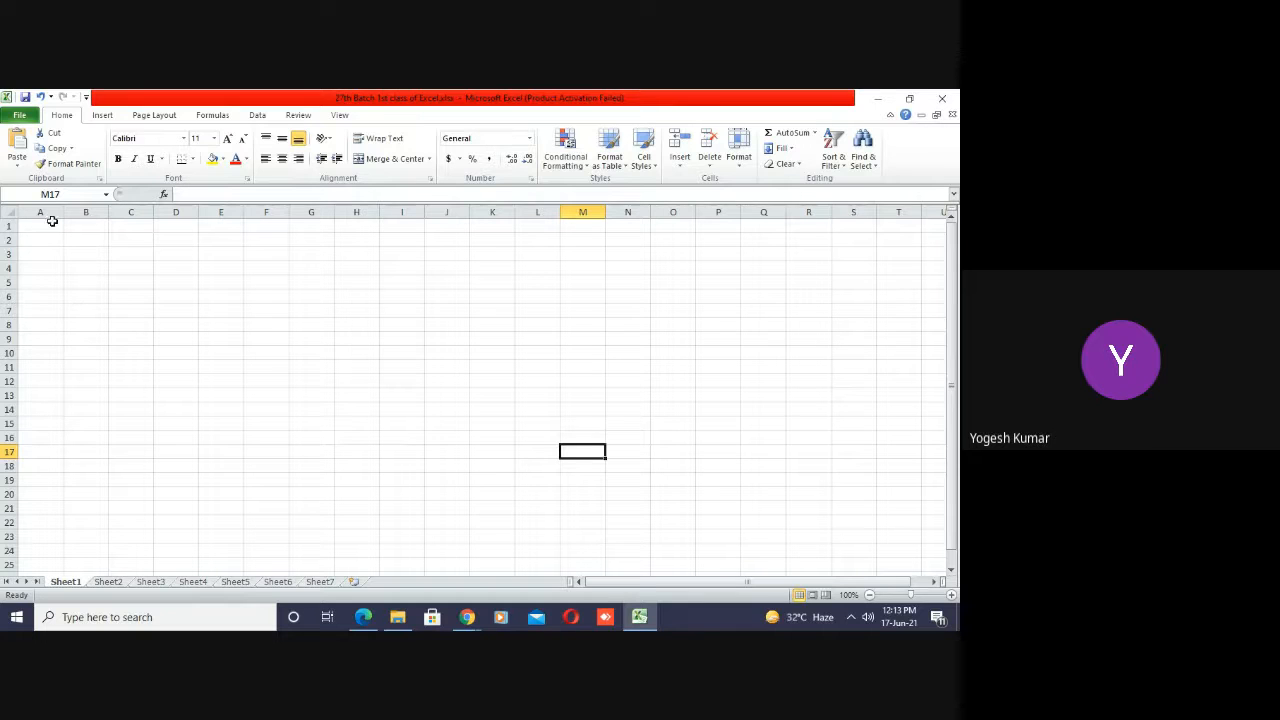
# - Look through Sheet2 and Sheet3, return to Sheet1, and select cell A1
pyautogui.click(440, 436)
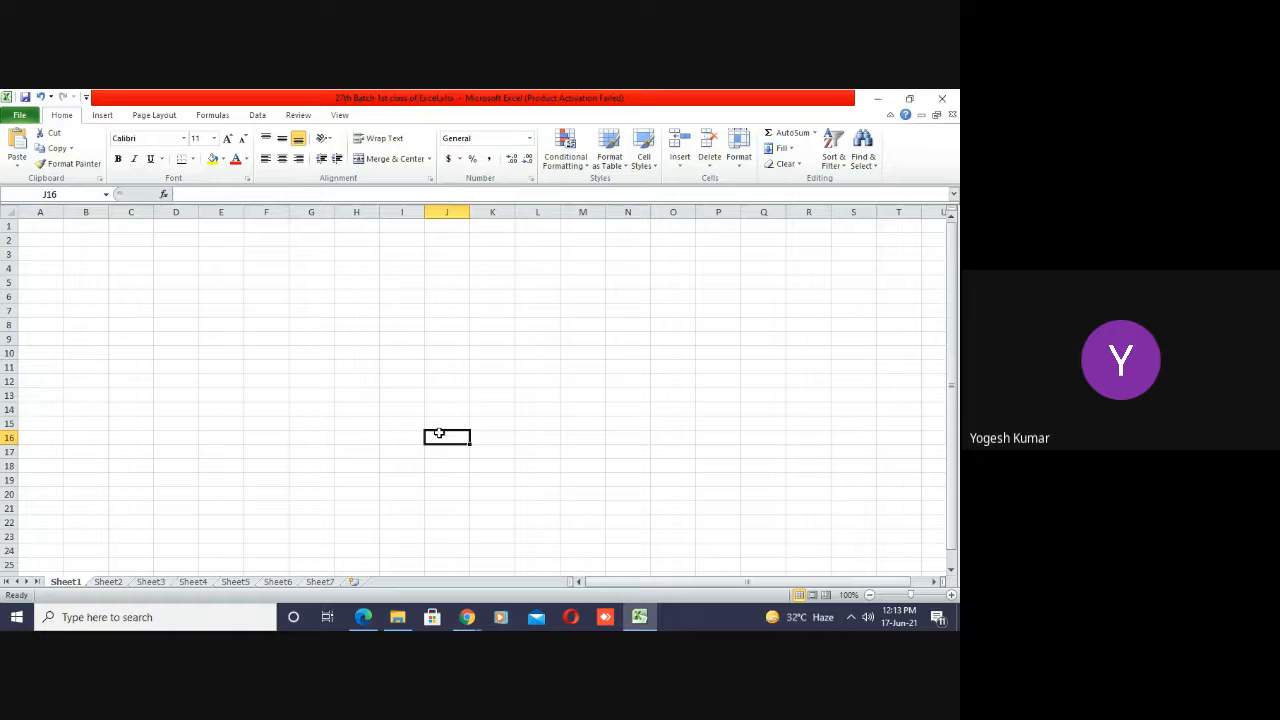
pyautogui.click(46, 222)
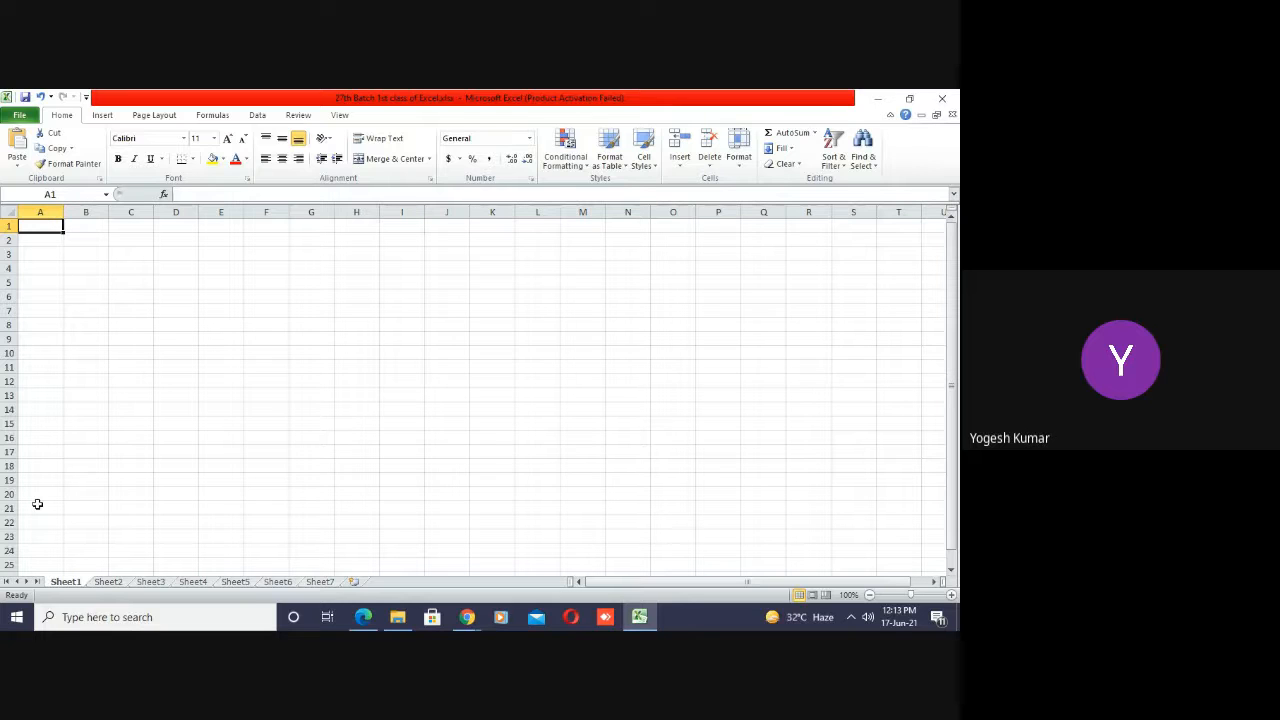
pyautogui.click(108, 583)
pyautogui.click(147, 584)
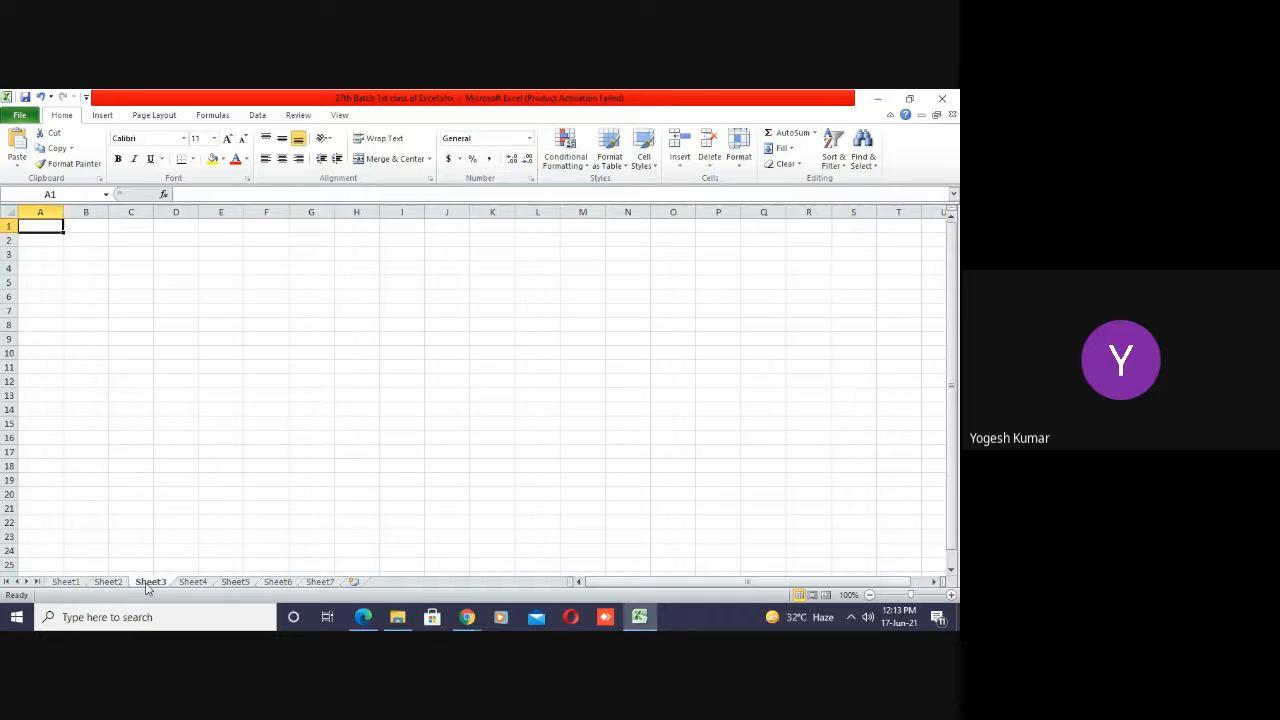
pyautogui.click(66, 583)
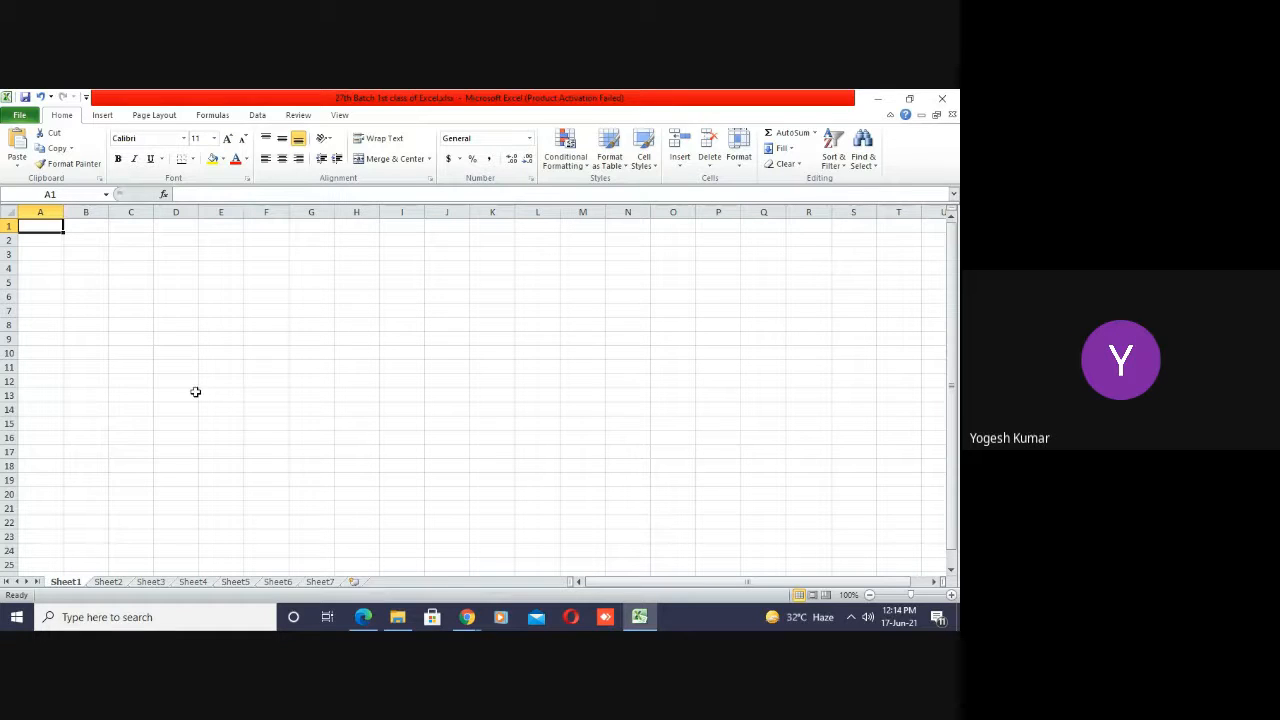
pyautogui.click(116, 296)
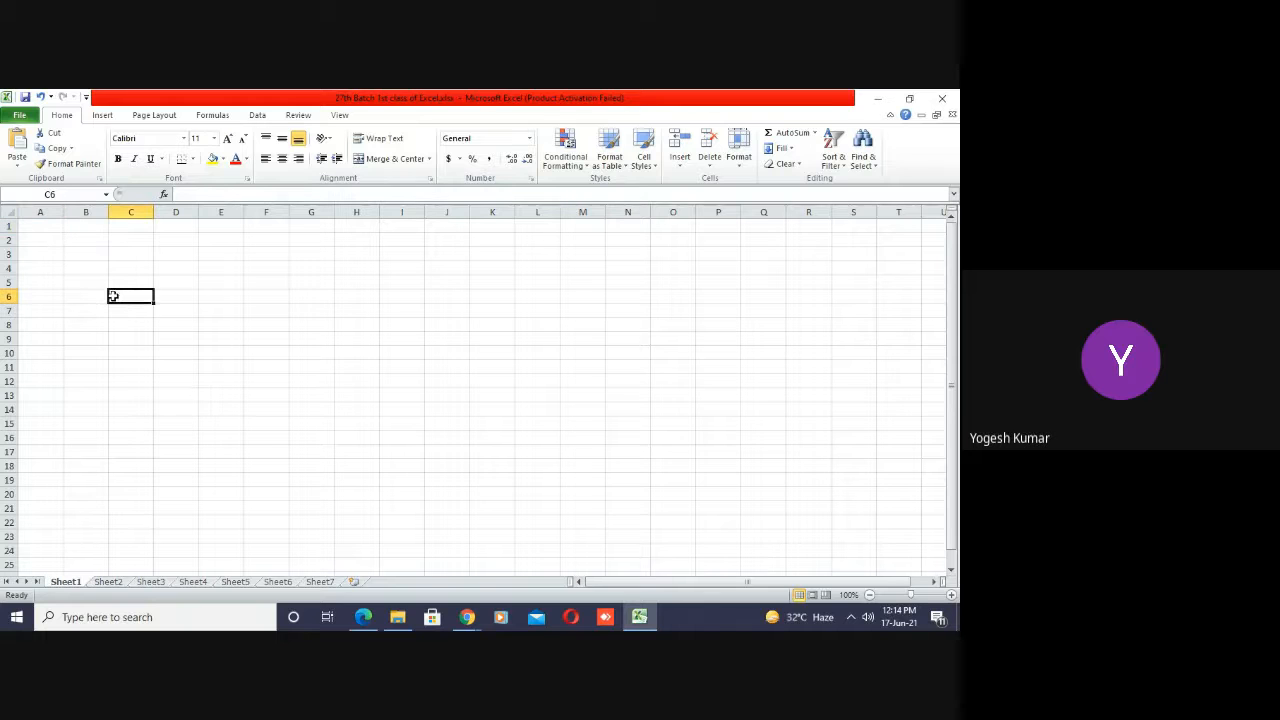
pyautogui.click(43, 229)
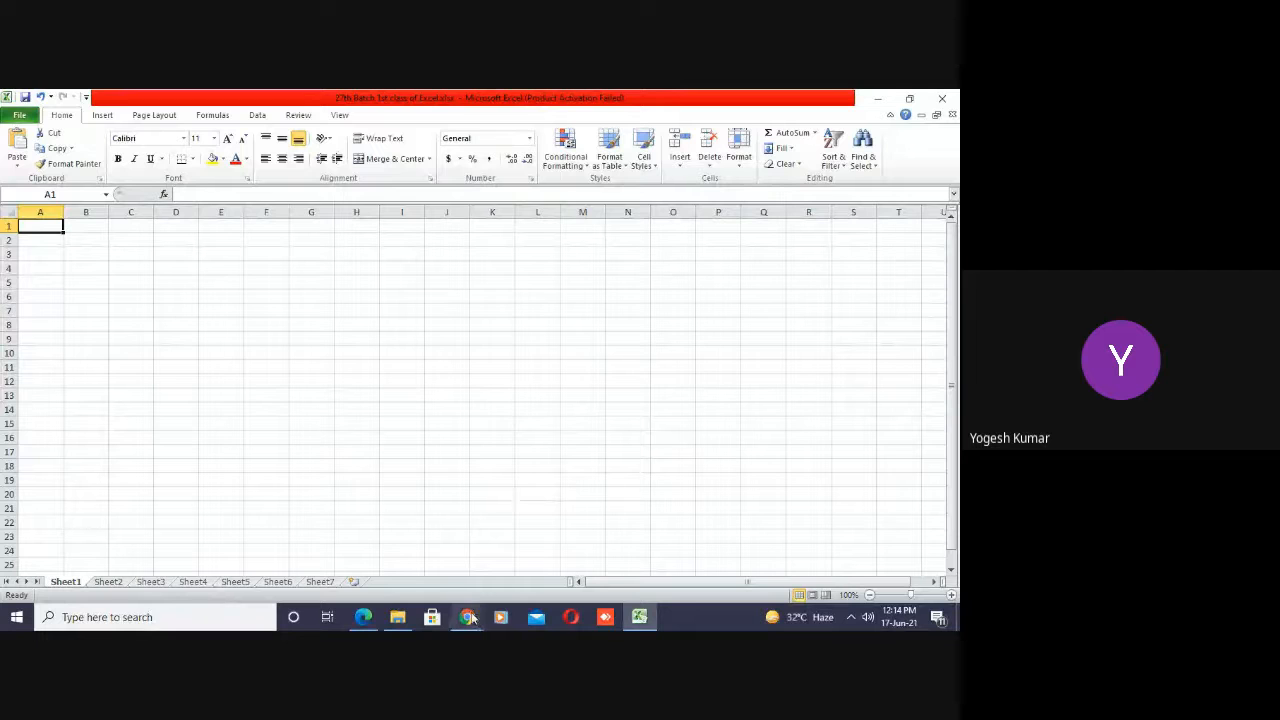
# - Switch to the Google Meet call in Chrome, admit the waiting participant, and return to the Excel workbook
pyautogui.moveTo(472, 619)
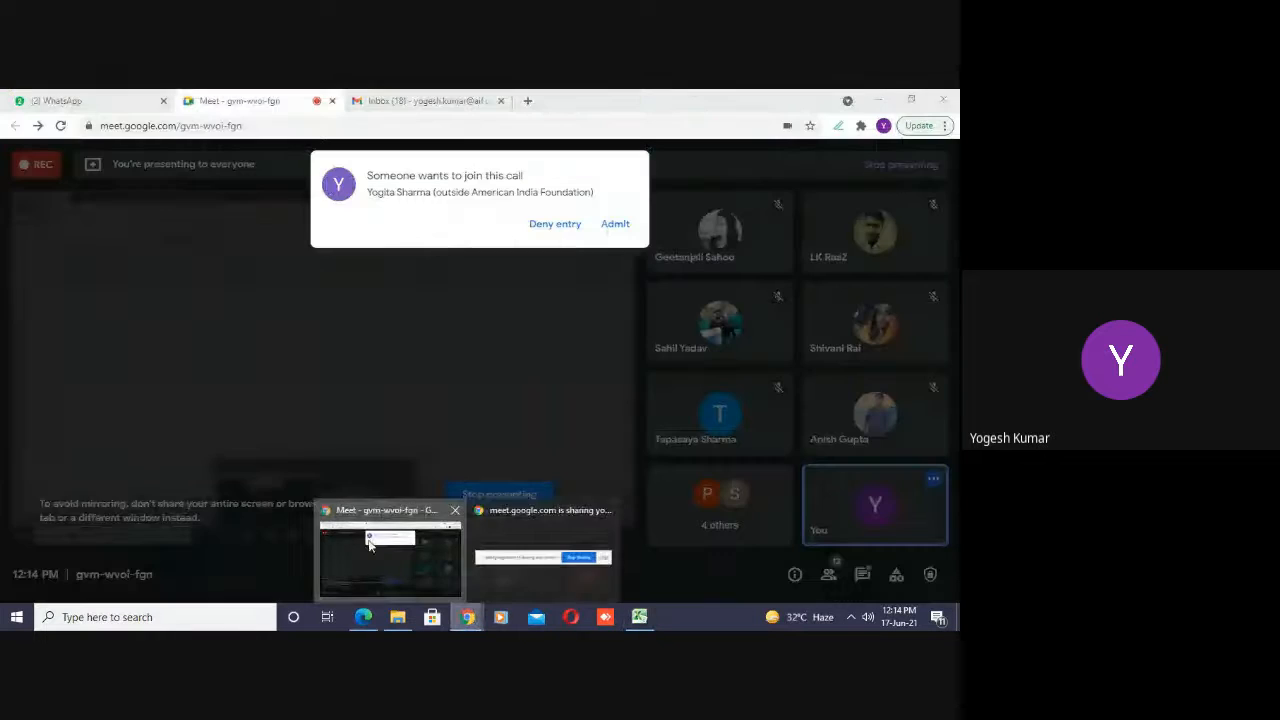
pyautogui.click(388, 558)
pyautogui.click(615, 224)
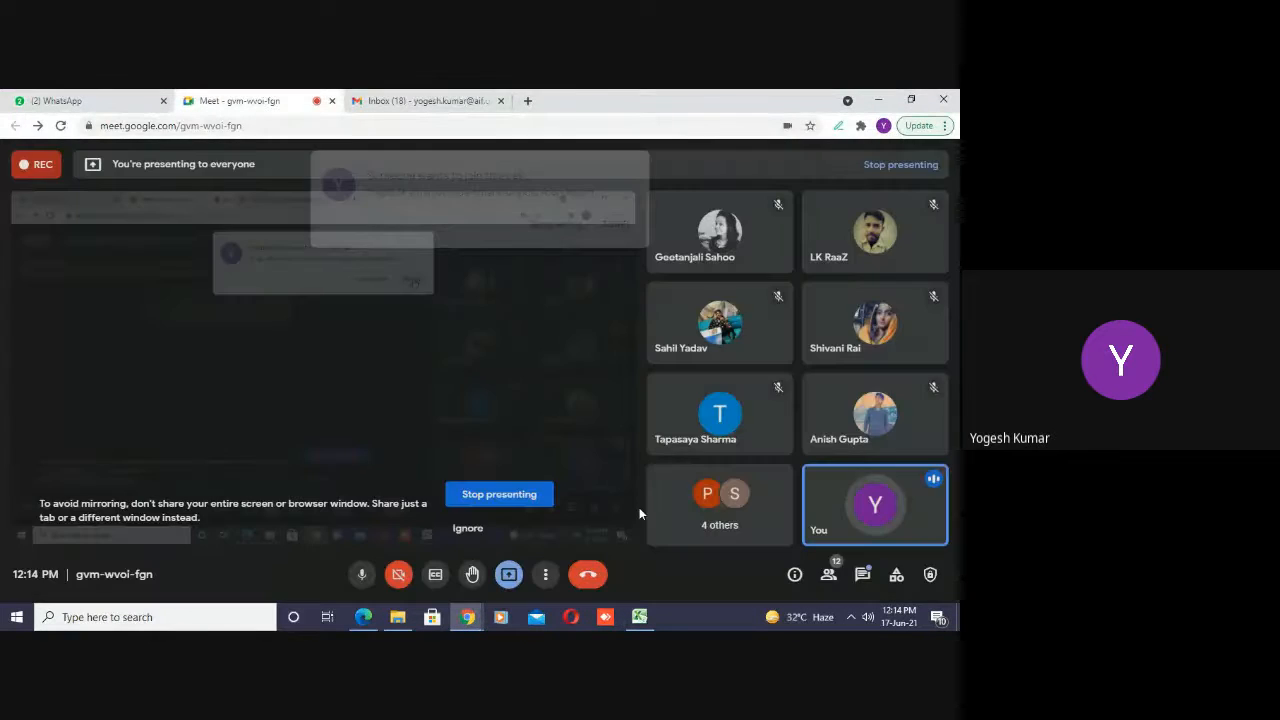
pyautogui.click(639, 617)
pyautogui.click(128, 354)
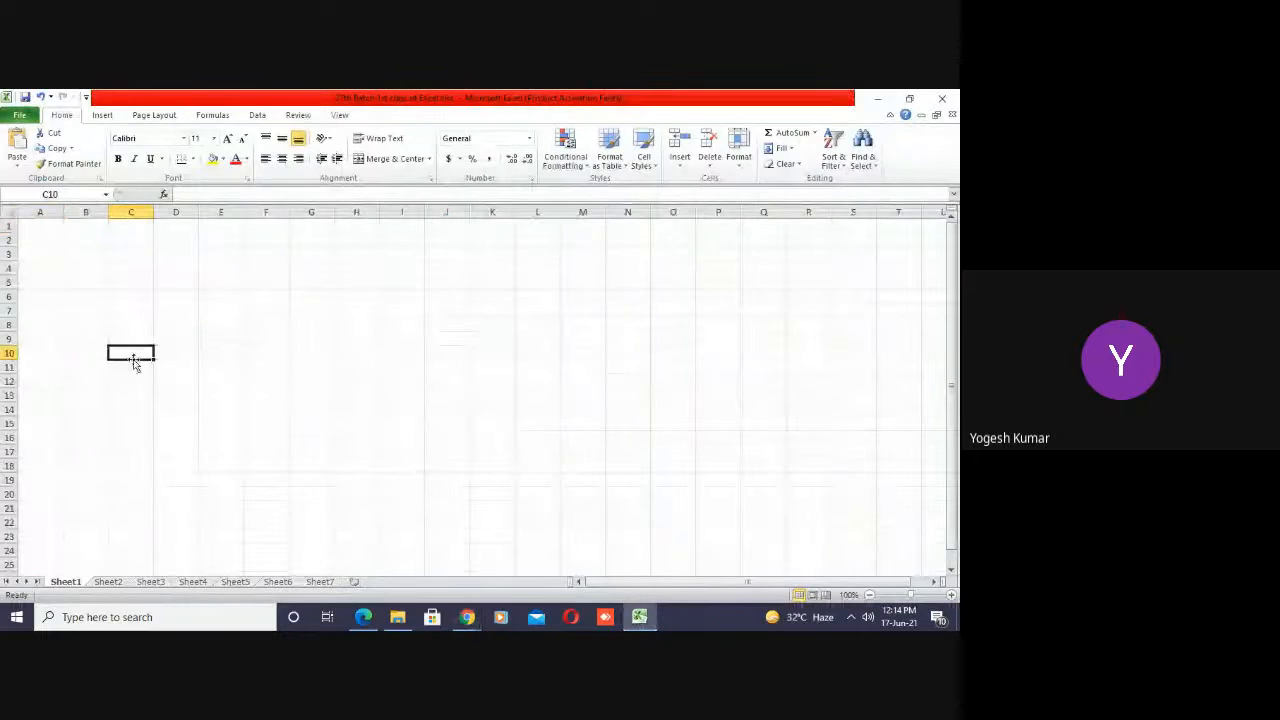
# - Jump from cell A1 to the worksheet's last row to check its number, and return to A1
pyautogui.click(30, 224)
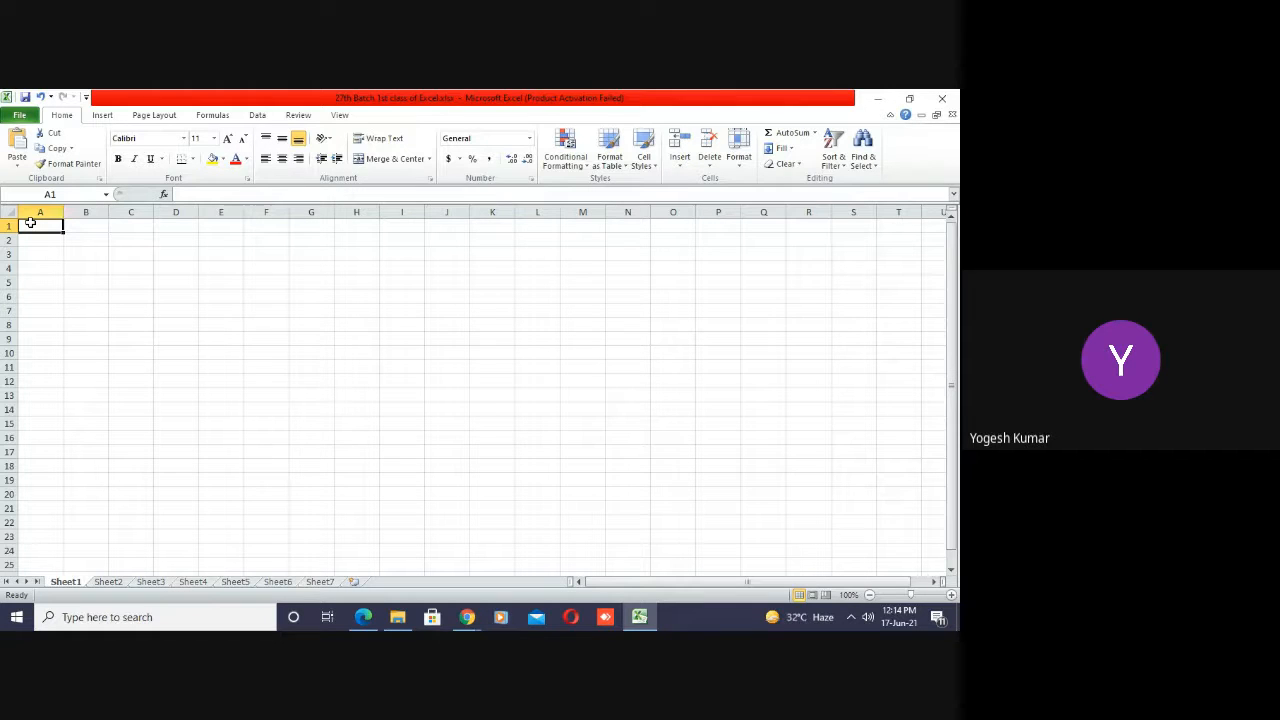
pyautogui.click(31, 224)
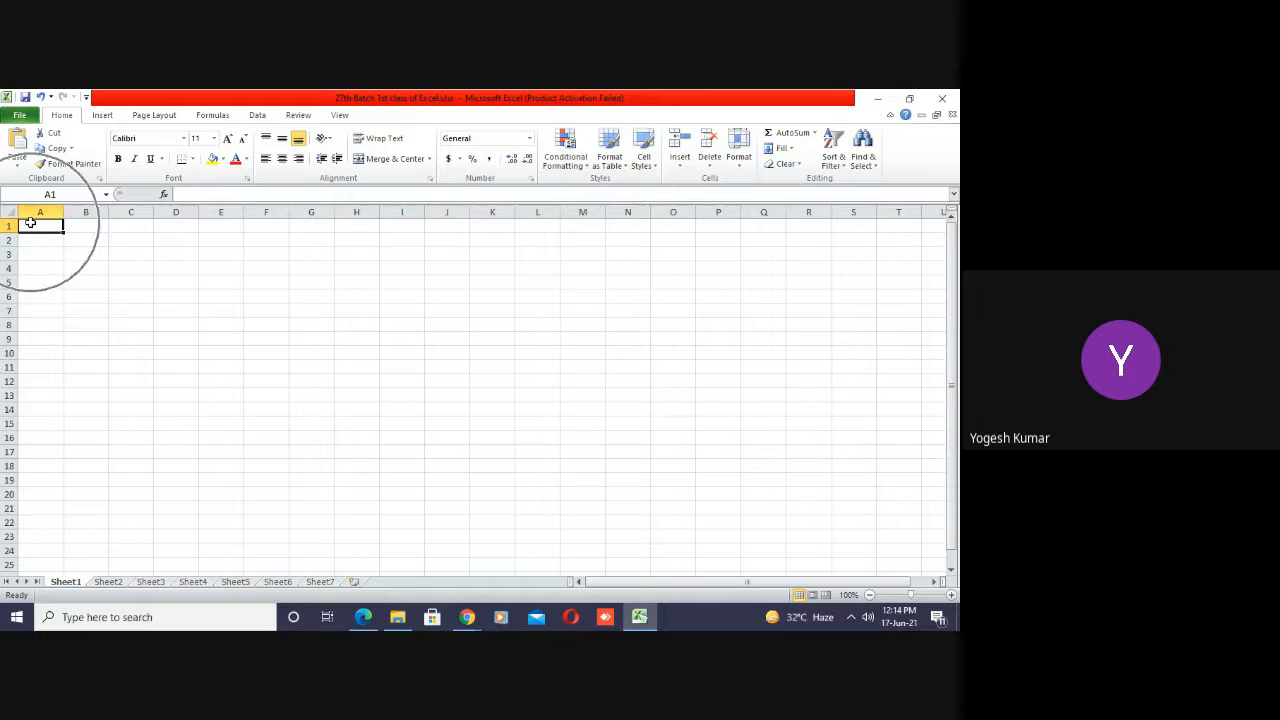
pyautogui.hotkey('ctrl', 'Down')
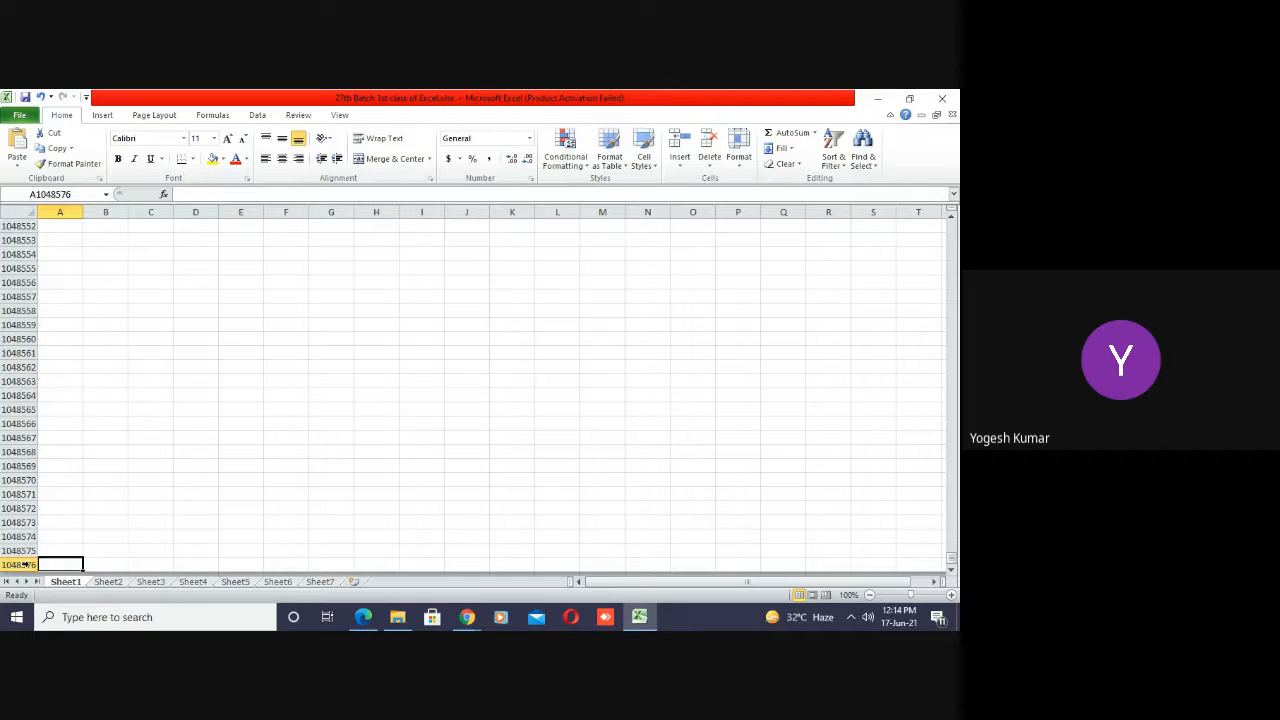
pyautogui.click(76, 540)
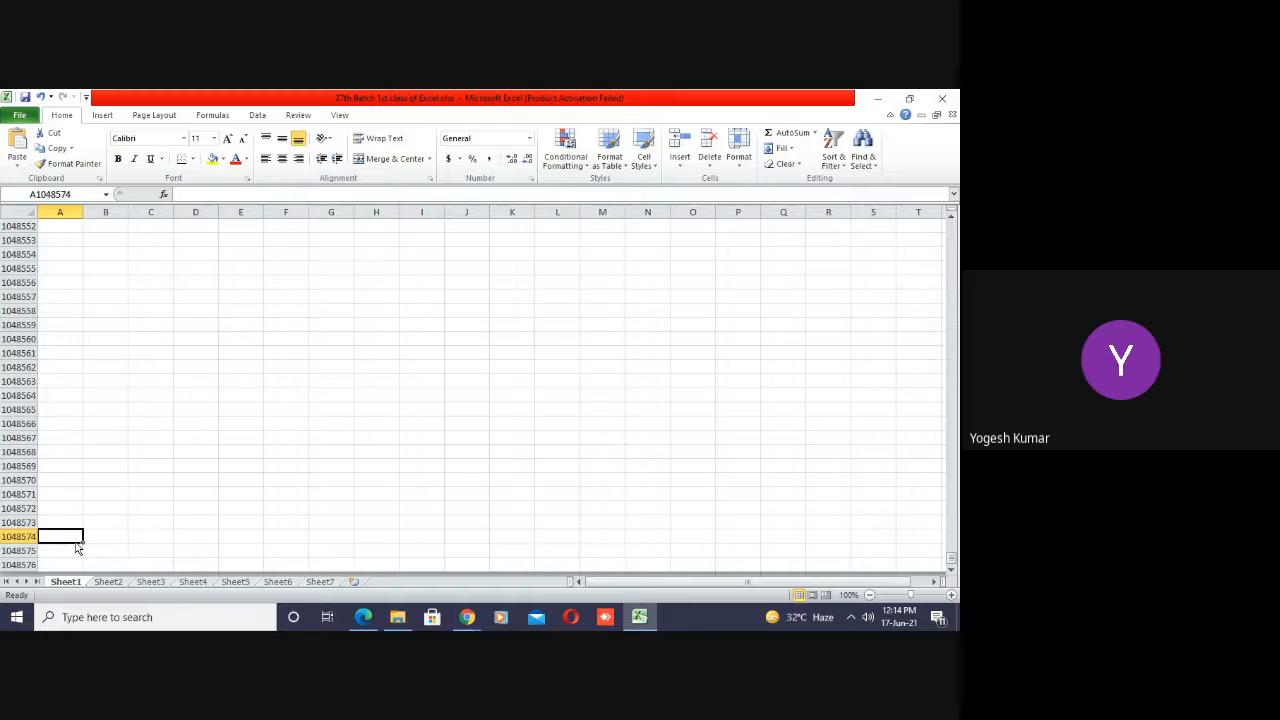
pyautogui.hotkey('ctrl', 'Home')
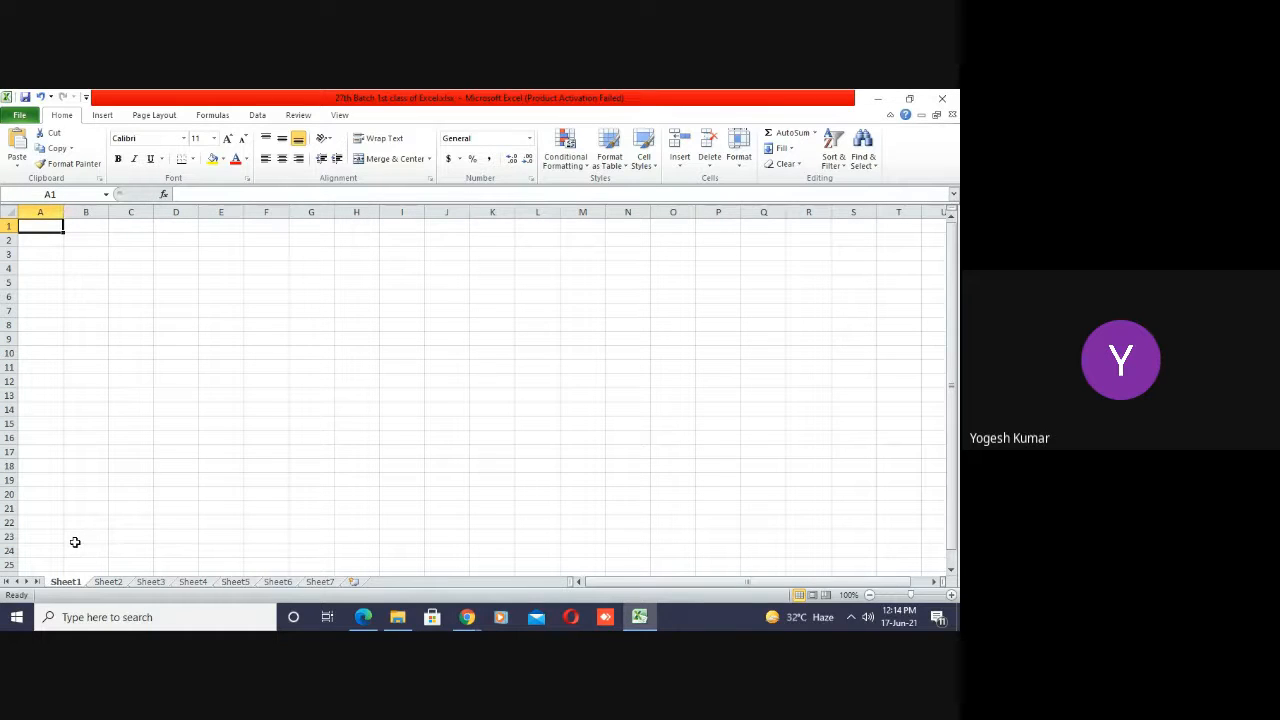
# - Jump along row 1 to the worksheet's last column to check its letters, and return to A1
pyautogui.hotkey('ctrl', 'Right')
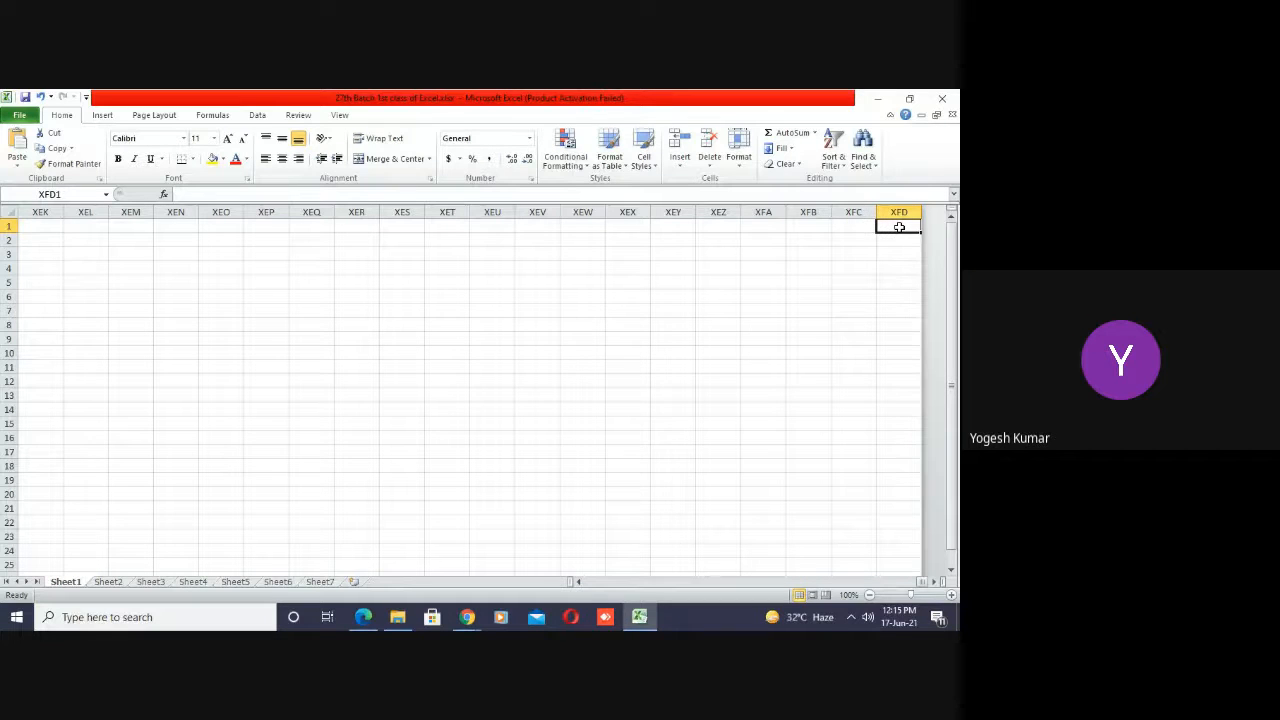
pyautogui.press('Left')
pyautogui.press('Right')
pyautogui.hotkey('ctrl', 'Home')
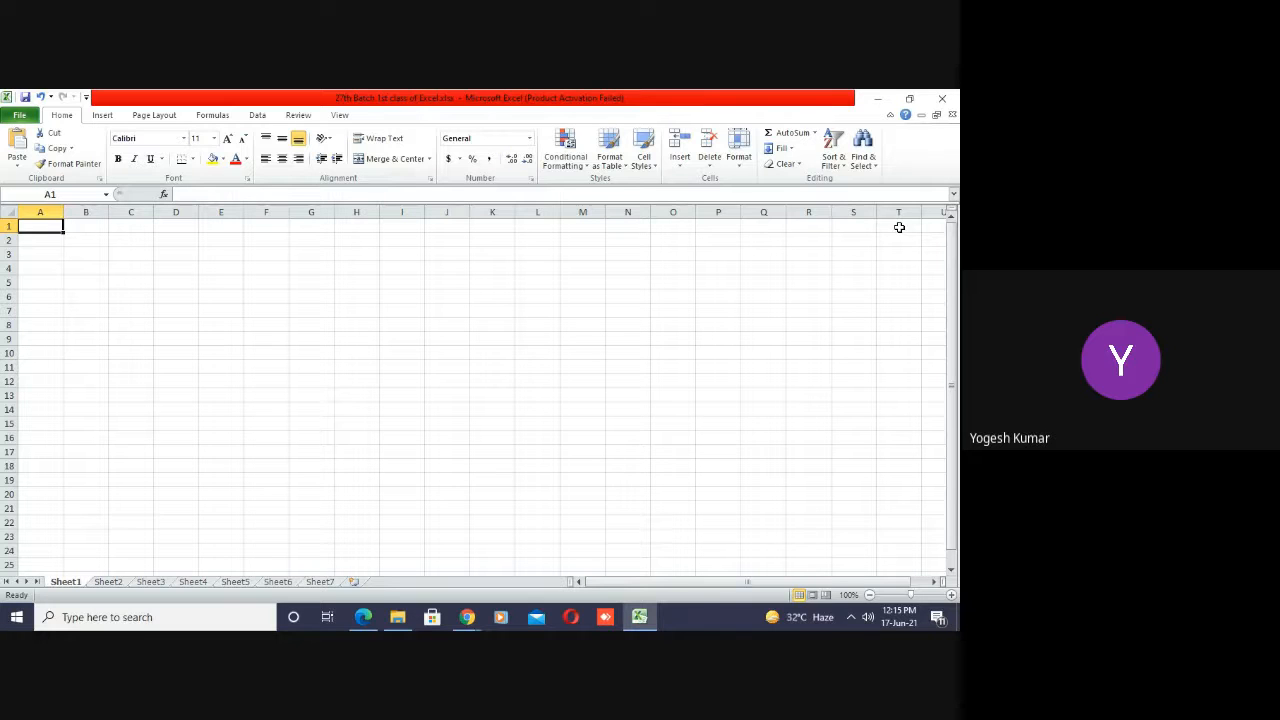
# - Switch to the Google Meet call in Chrome to check the participants, and return to the Excel workbook
pyautogui.click(467, 617)
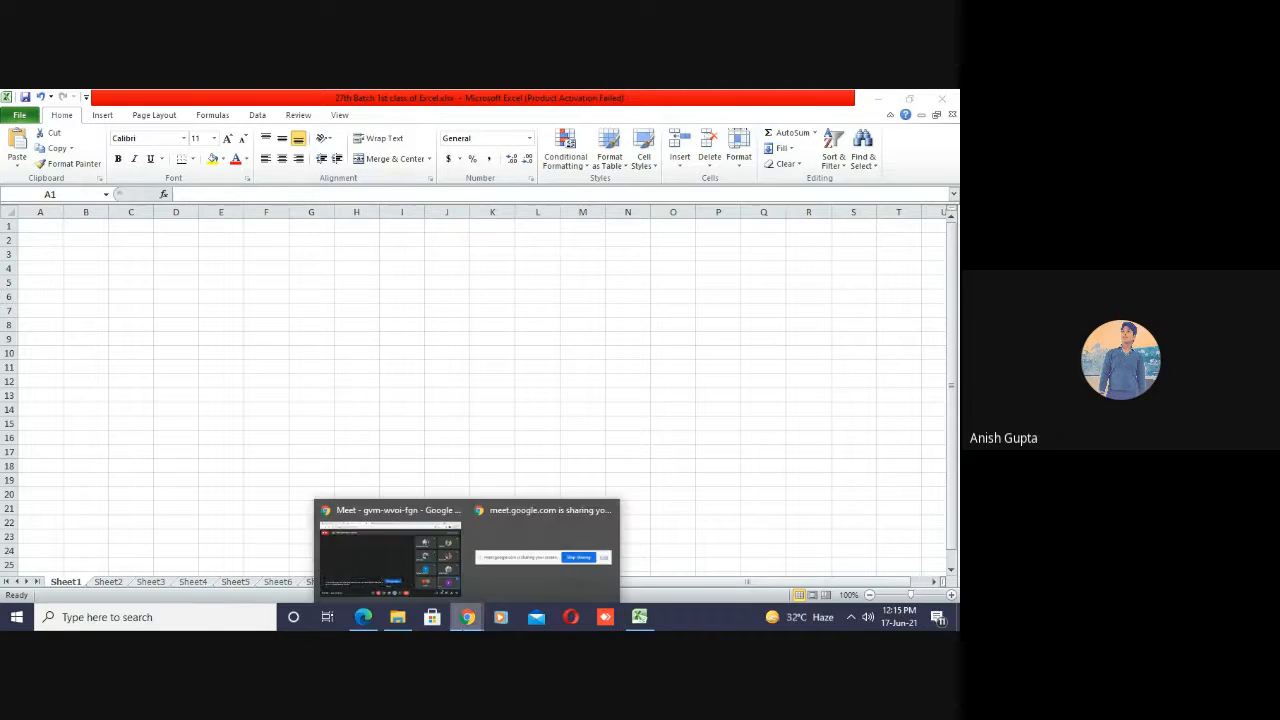
pyautogui.click(349, 556)
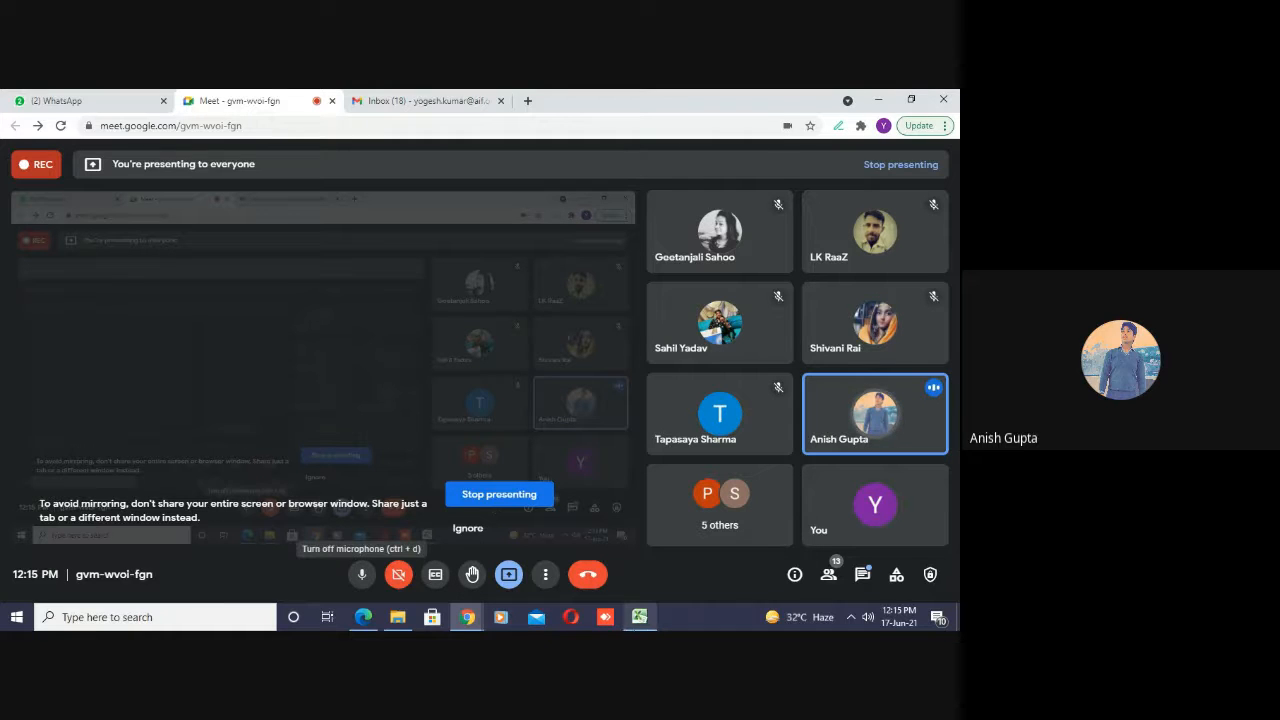
pyautogui.click(640, 617)
pyautogui.click(193, 399)
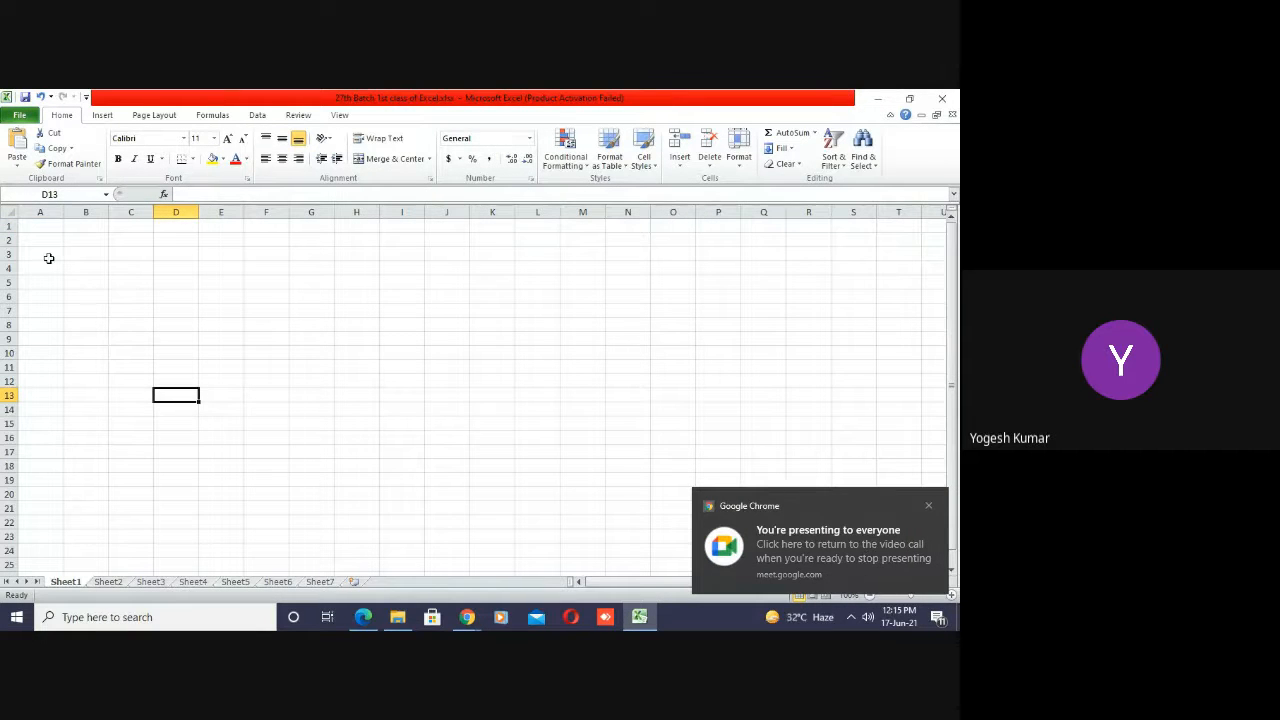
# - Select the entire worksheet to read its total rows and columns, and clear the selection by choosing cell D7
pyautogui.click(8, 213)
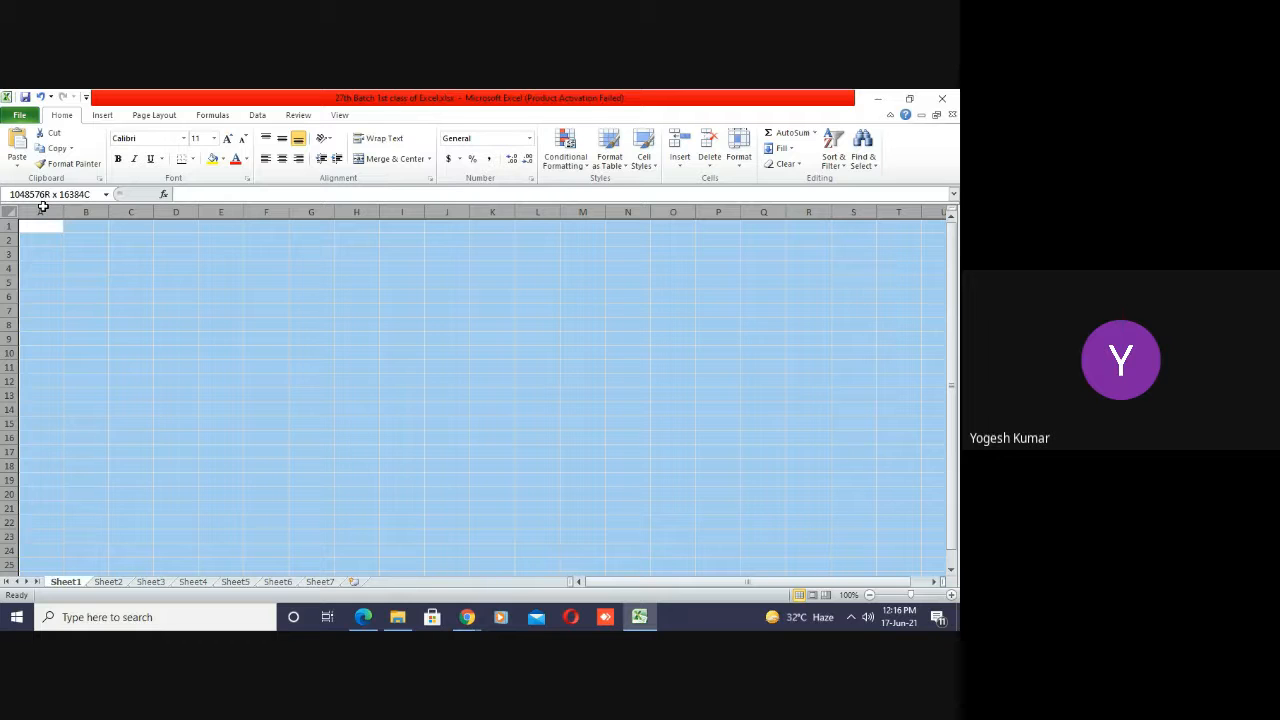
pyautogui.click(265, 366)
pyautogui.click(160, 314)
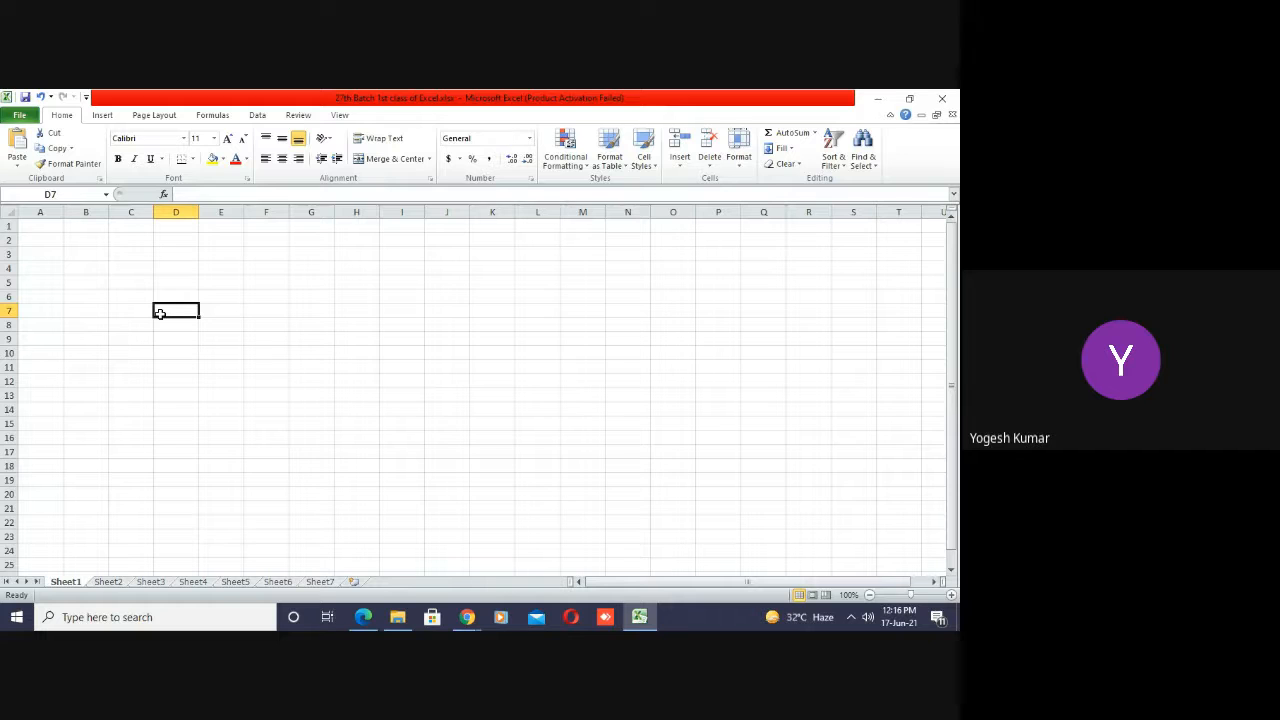
# - Move the active cell up and down column D, and select cells G6, J11 and D11 to compare their addresses
pyautogui.press('Up')
pyautogui.press('Up')
pyautogui.press('Up')
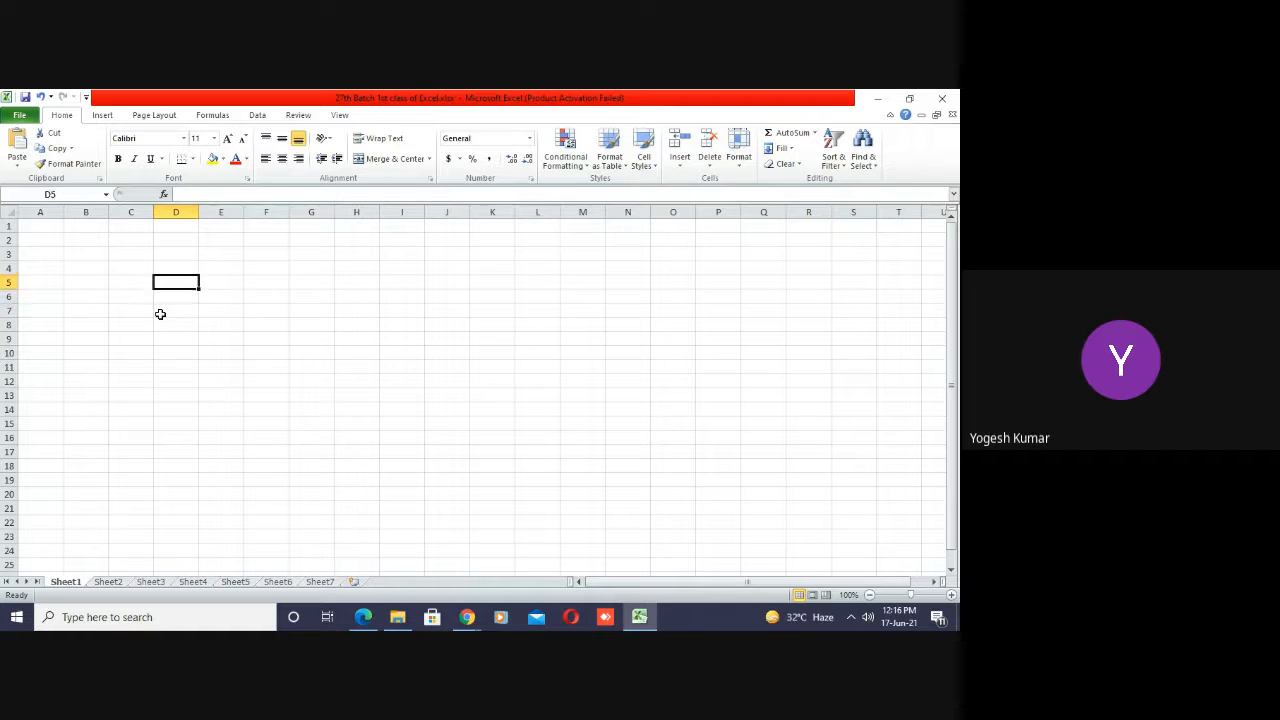
pyautogui.press('Down')
pyautogui.press('Down')
pyautogui.press('Down')
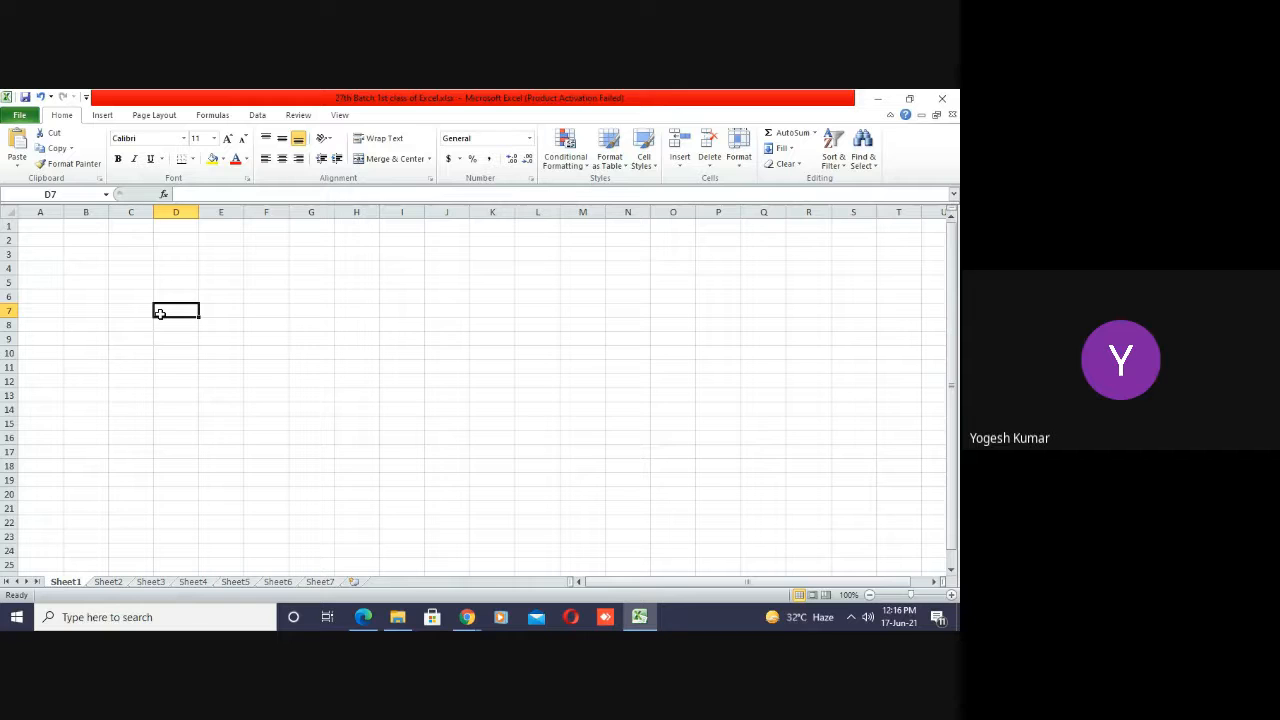
pyautogui.click(331, 299)
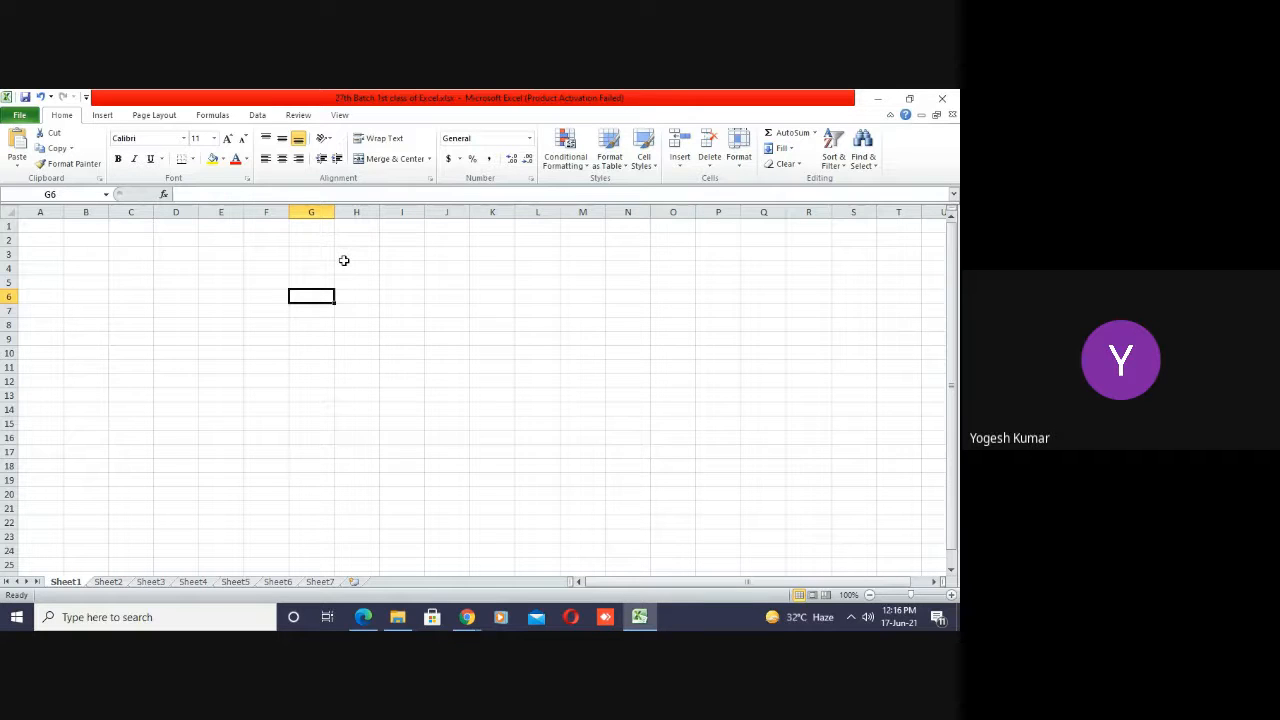
pyautogui.click(428, 364)
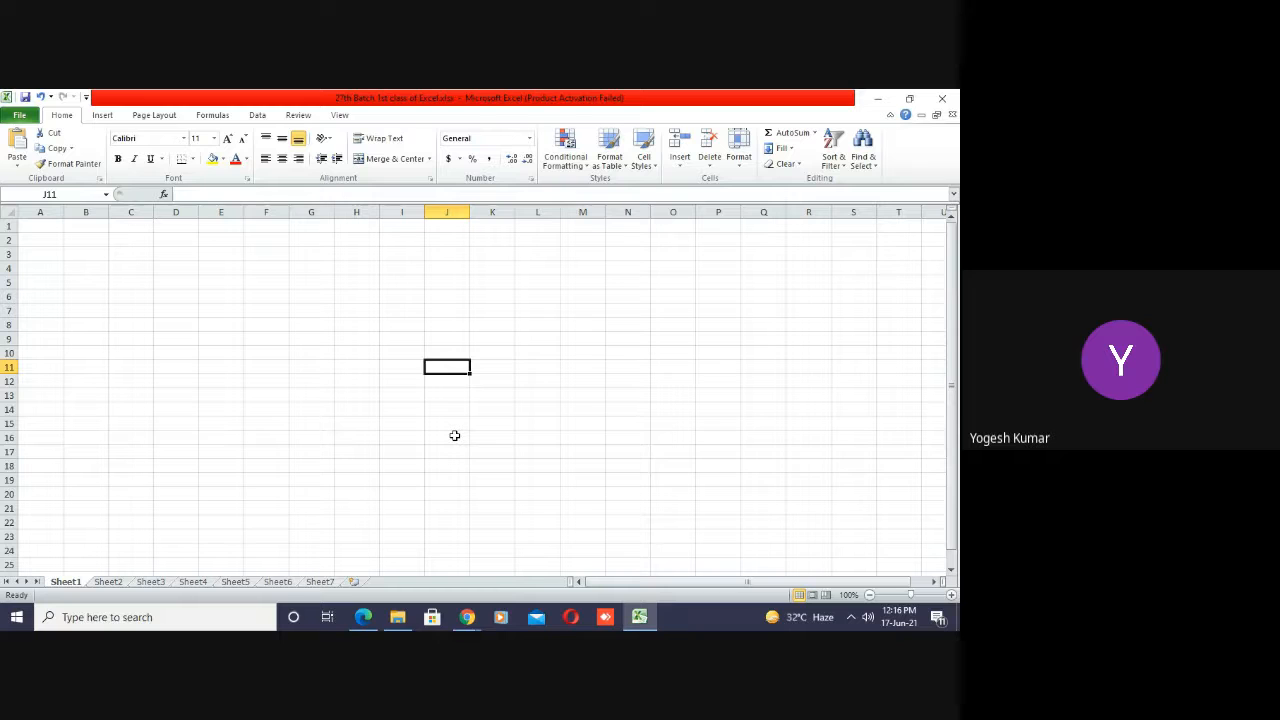
pyautogui.click(193, 366)
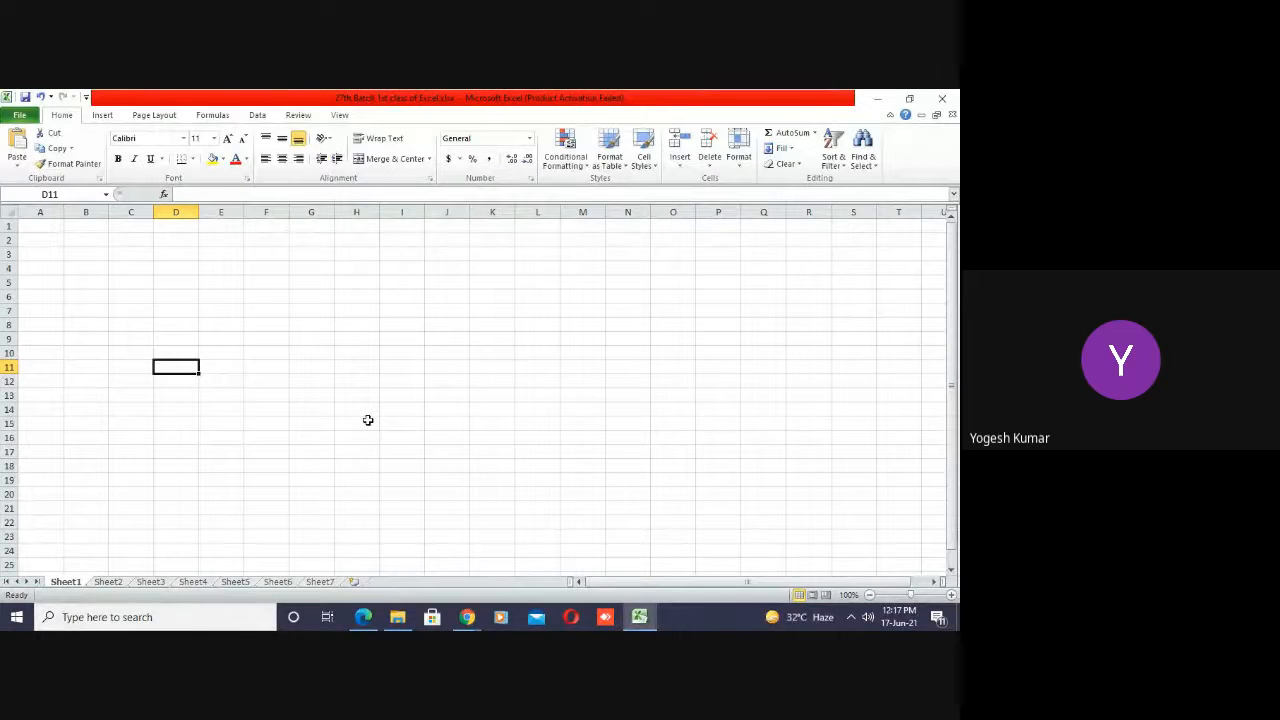
# - Go directly to cell M20 by entering its address in the Name Box
pyautogui.click(50, 193)
pyautogui.press('BackSpace')
pyautogui.press('BackSpace')
pyautogui.press('BackSpace')
pyautogui.write('m20')
pyautogui.press('Return')
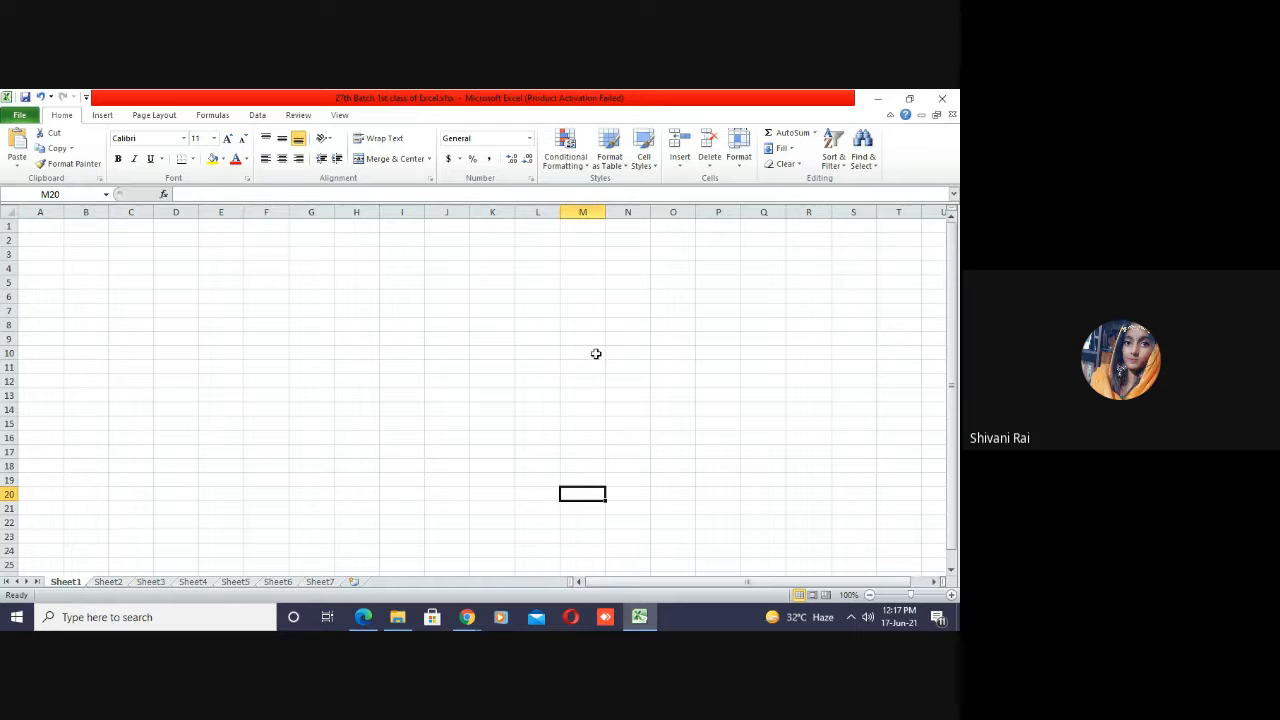
# - Go from cell L7 to H12 by its Name Box address, and select cells N10 and I13 to compare addresses
pyautogui.click(534, 315)
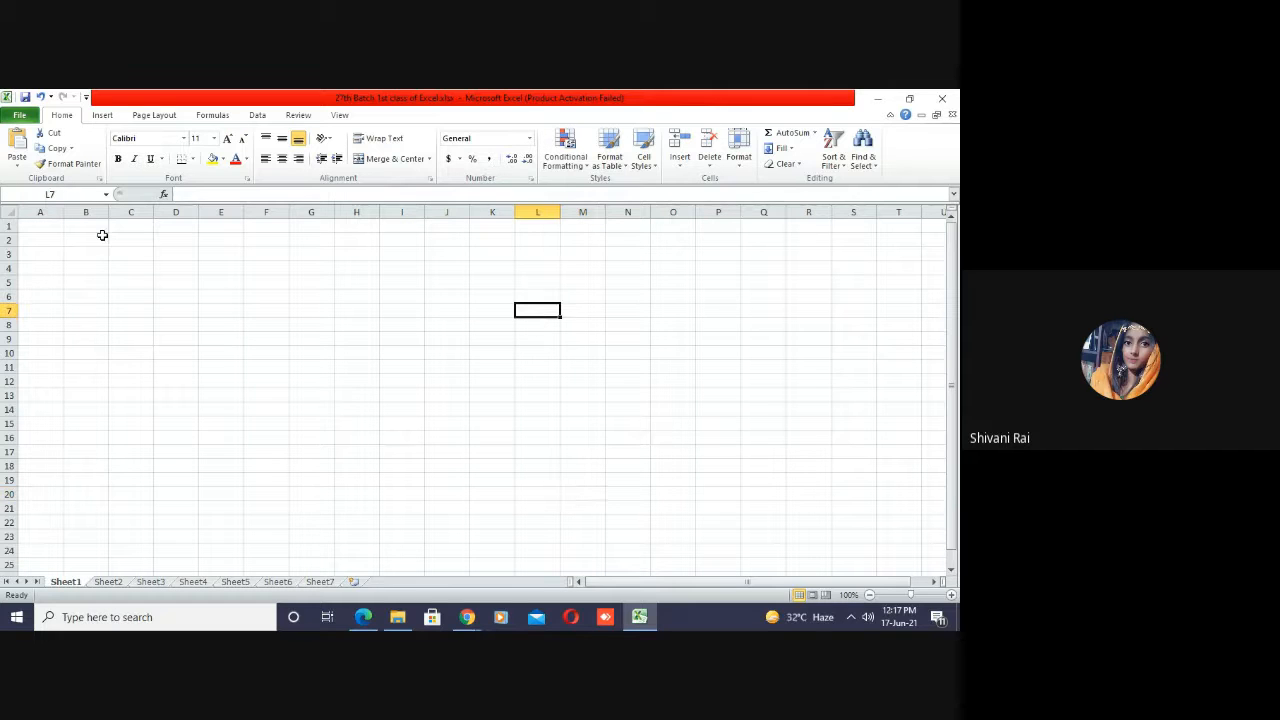
pyautogui.click(55, 195)
pyautogui.click(52, 196)
pyautogui.doubleClick(51, 195)
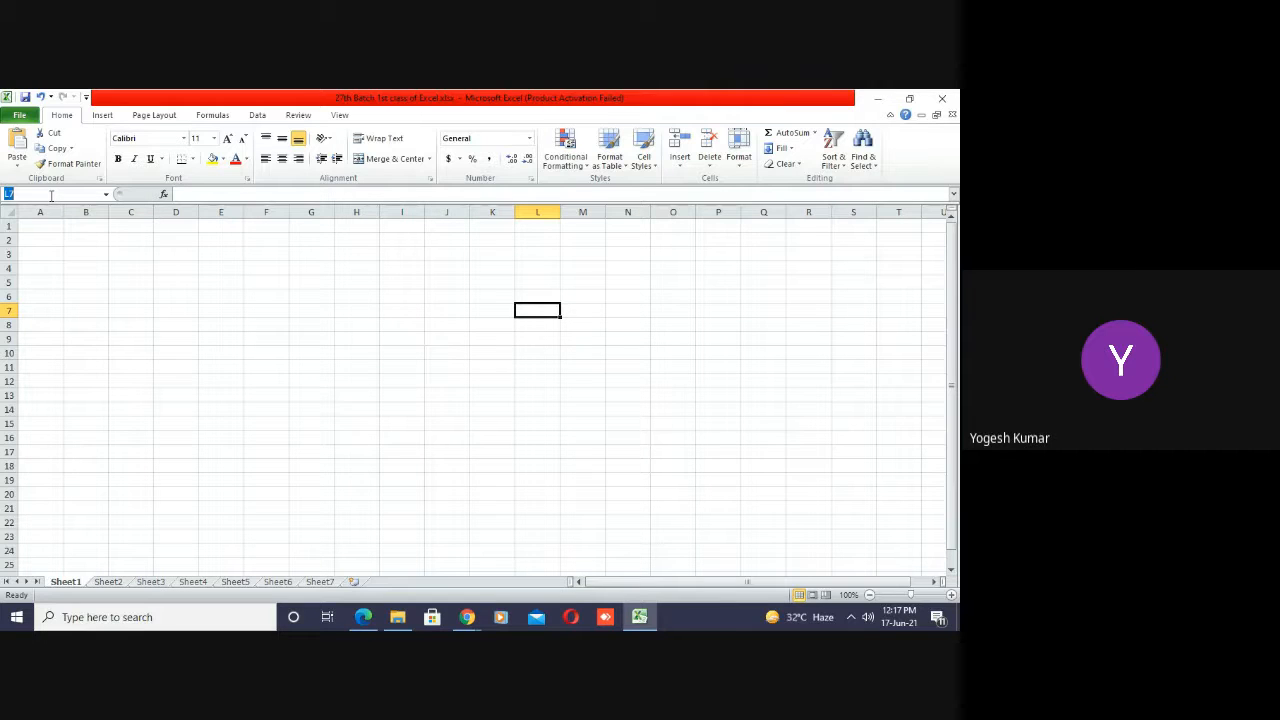
pyautogui.write('h12')
pyautogui.press('Return')
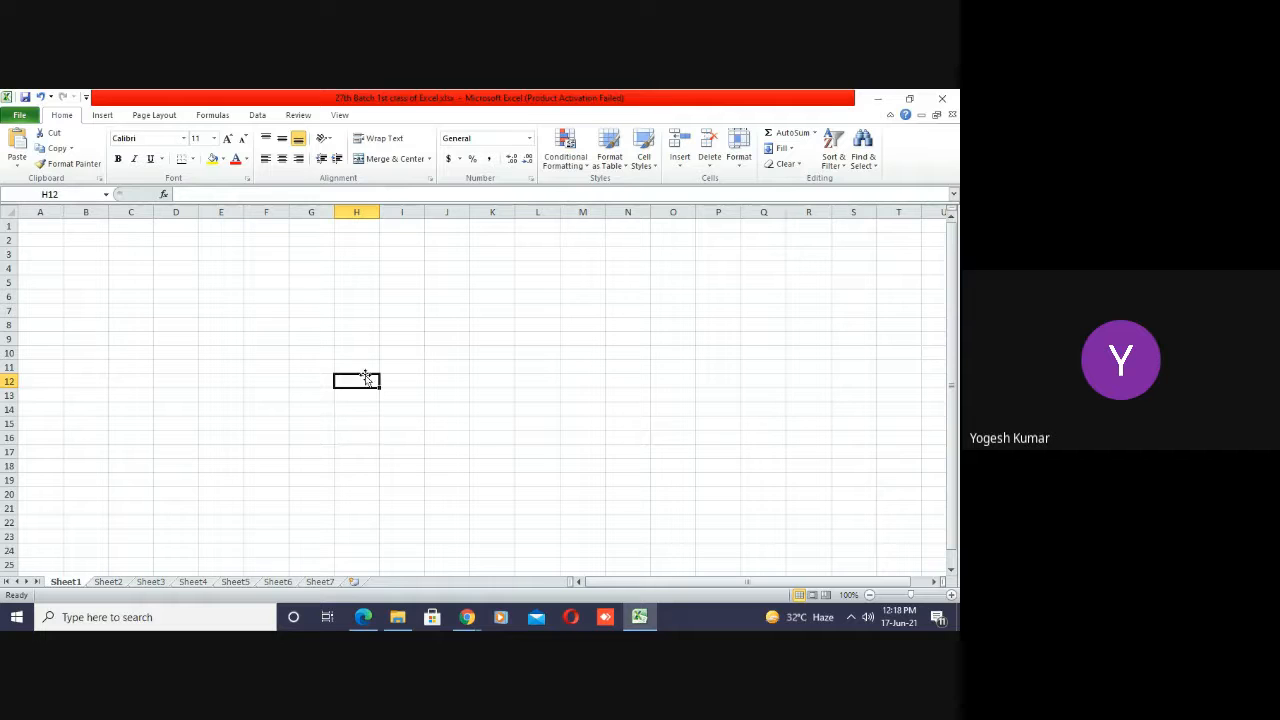
pyautogui.click(643, 349)
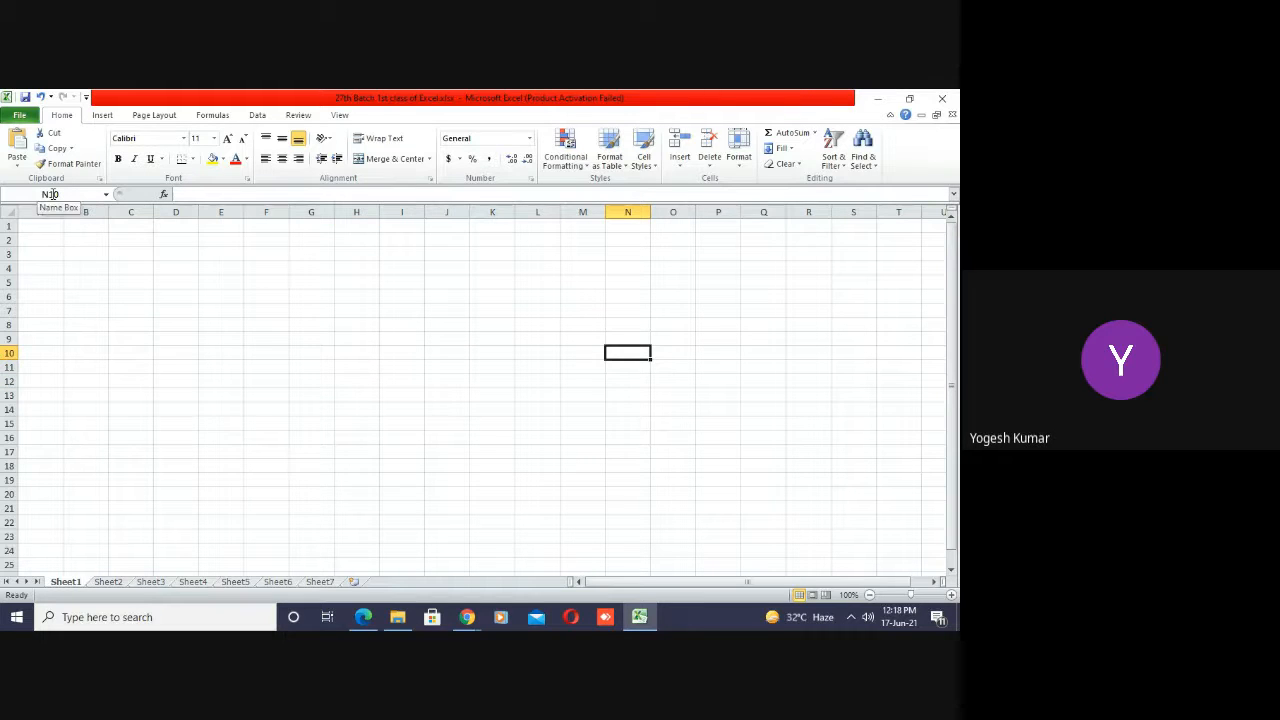
pyautogui.click(396, 392)
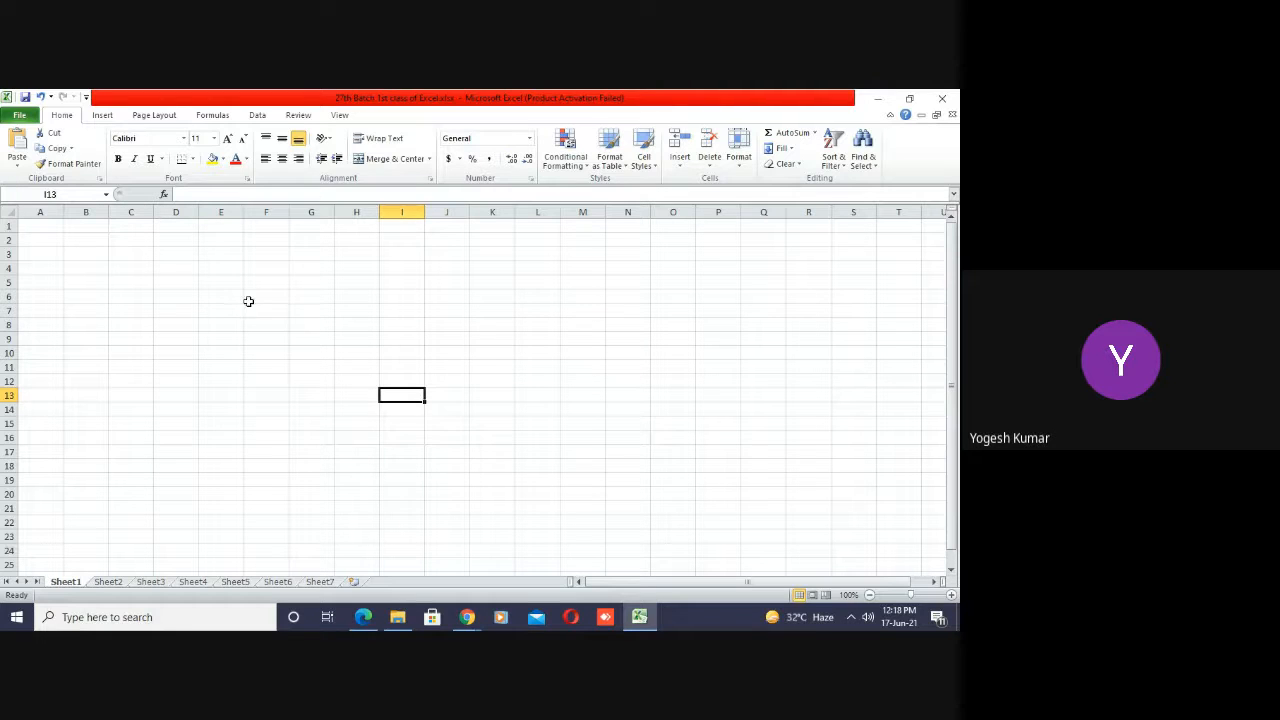
# - Enter a sample first name in cell E7 and move the active cell down to E11
pyautogui.click(220, 316)
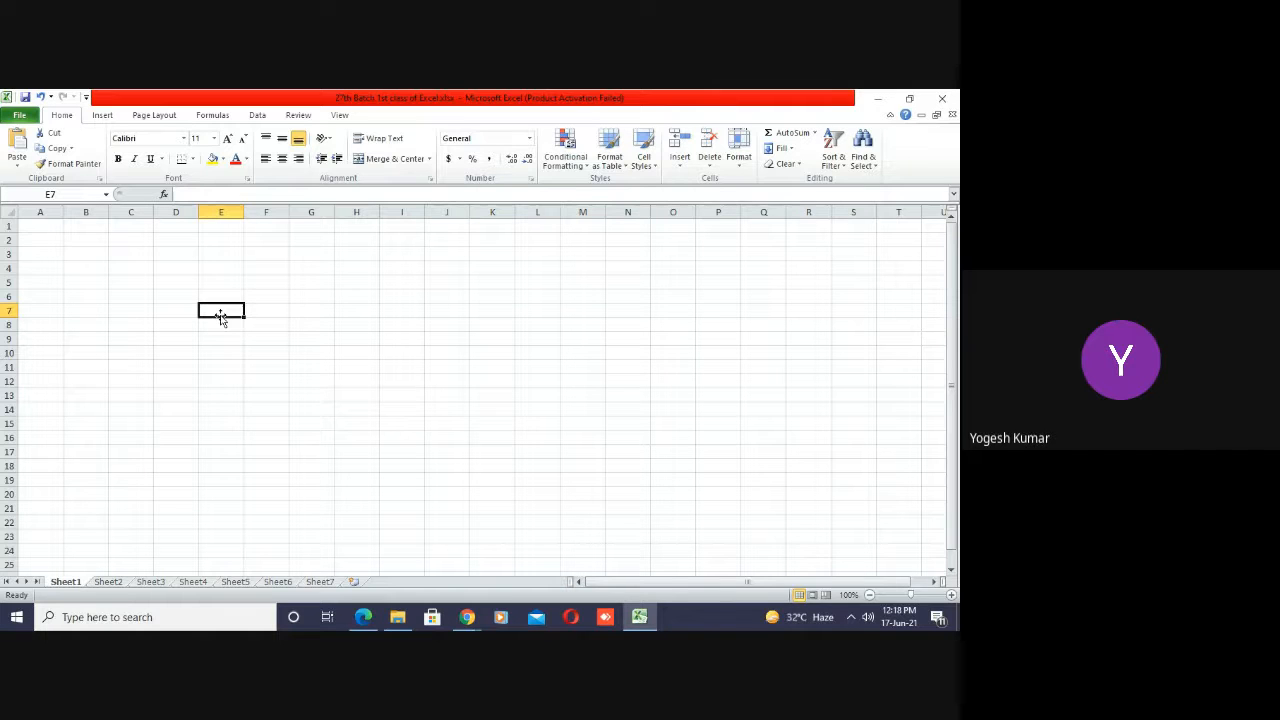
pyautogui.write('Rahul')
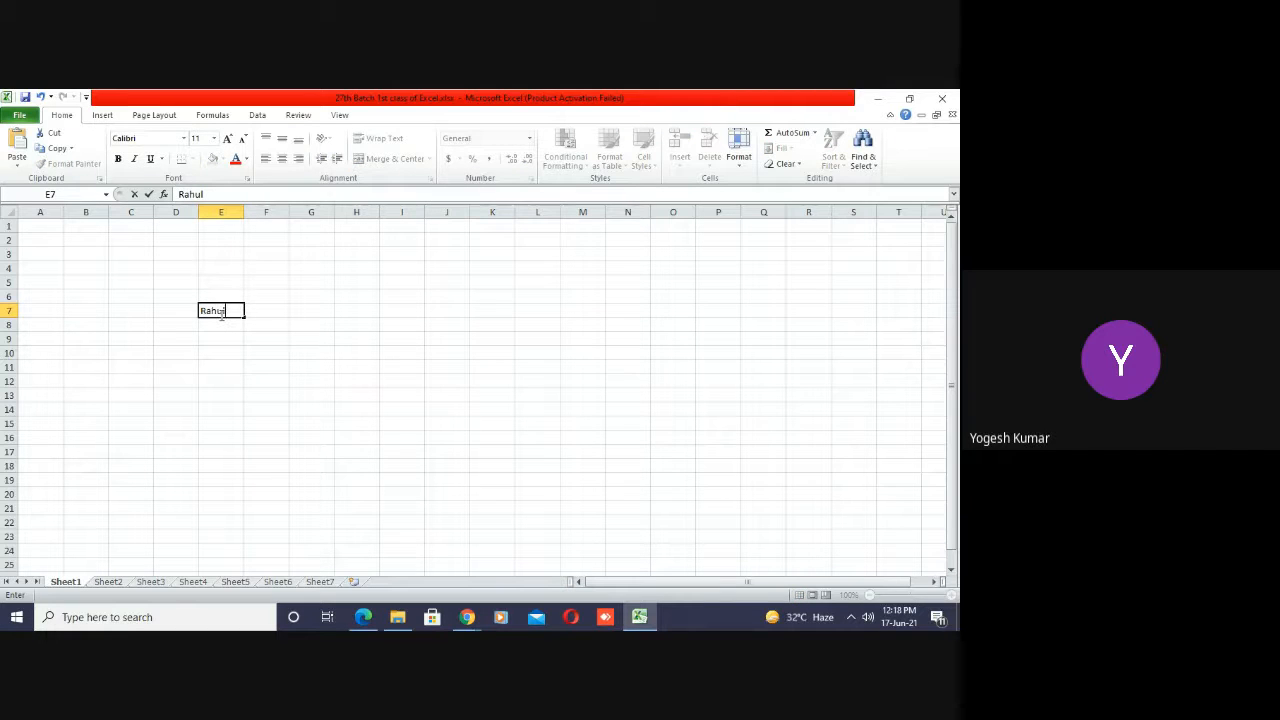
pyautogui.press('Return')
pyautogui.press('Down')
pyautogui.press('Down')
pyautogui.press('Down')
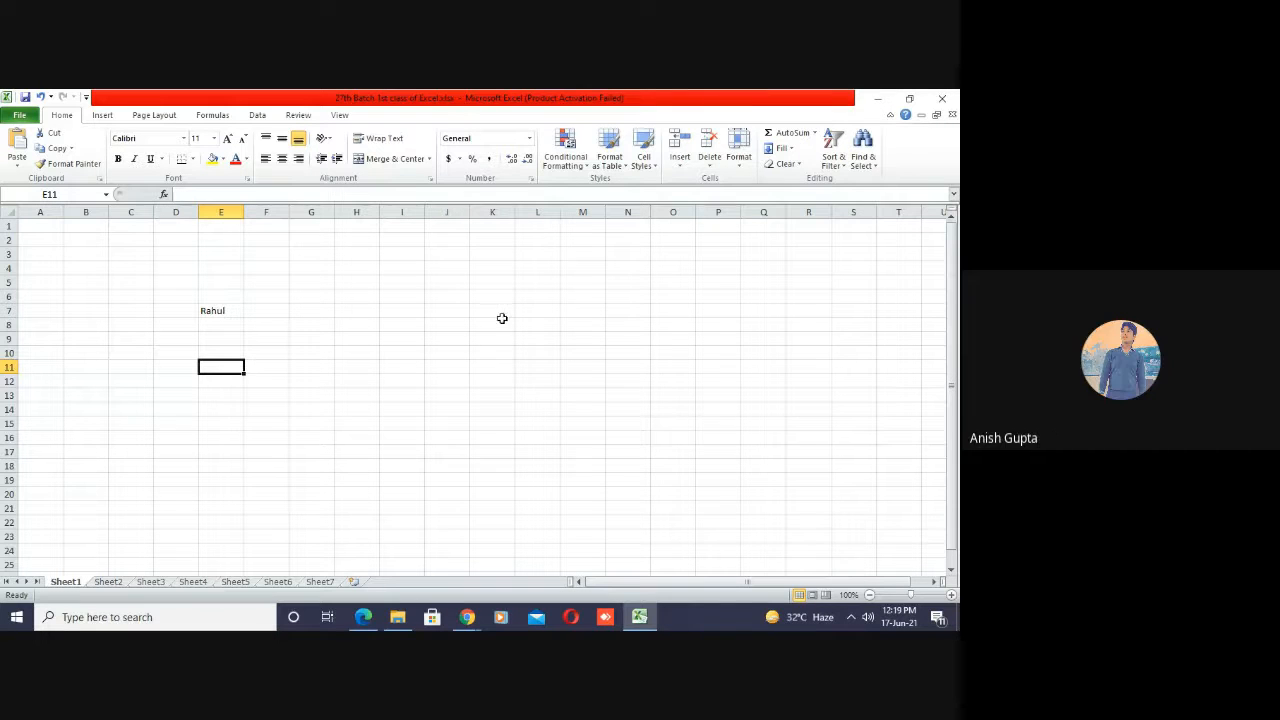
# - Enter the formula =E7 in cell H7 to link it to E7, and reselect H7 to inspect the formula
pyautogui.click(369, 309)
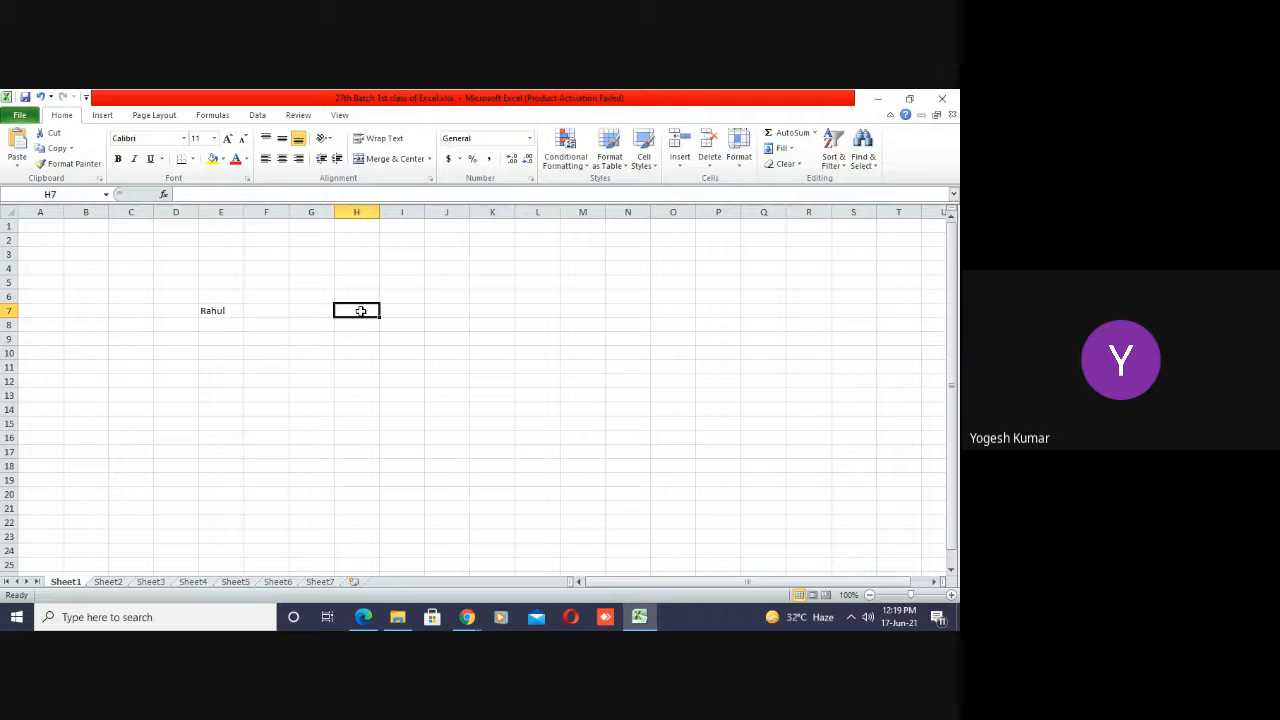
pyautogui.write('=')
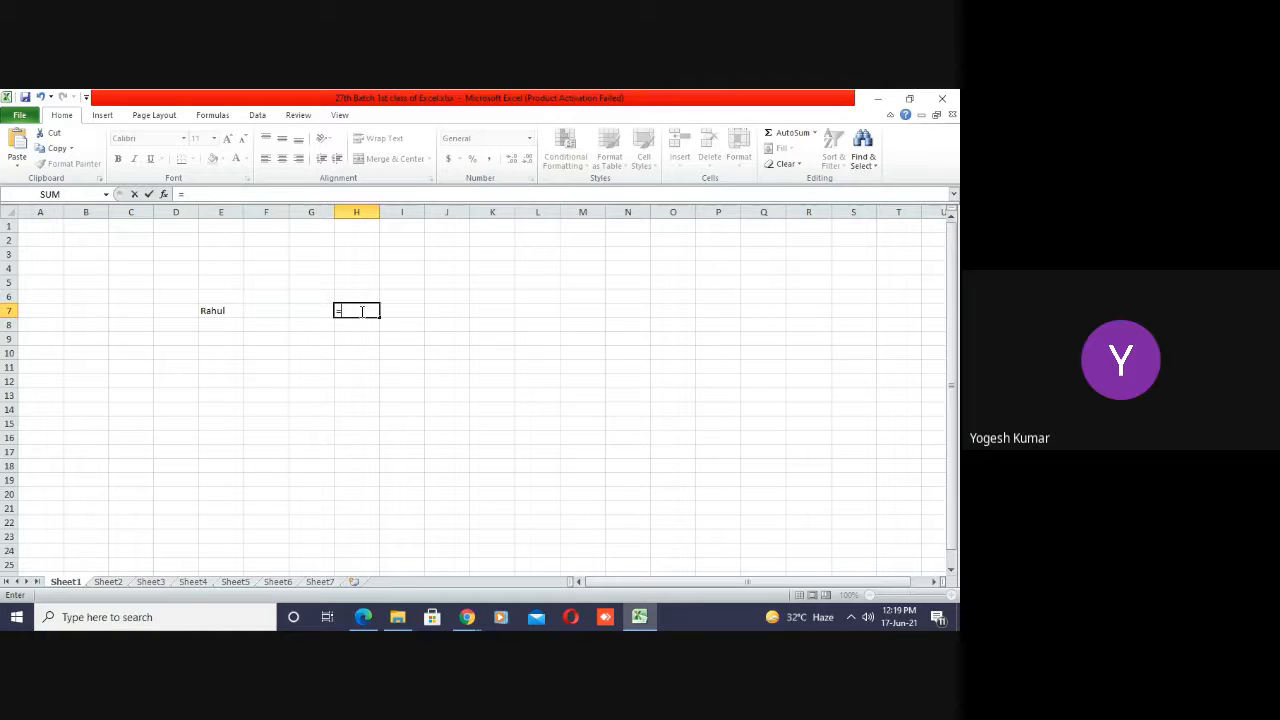
pyautogui.write('e7')
pyautogui.press('Return')
pyautogui.press('Down')
pyautogui.press('Down')
pyautogui.press('Down')
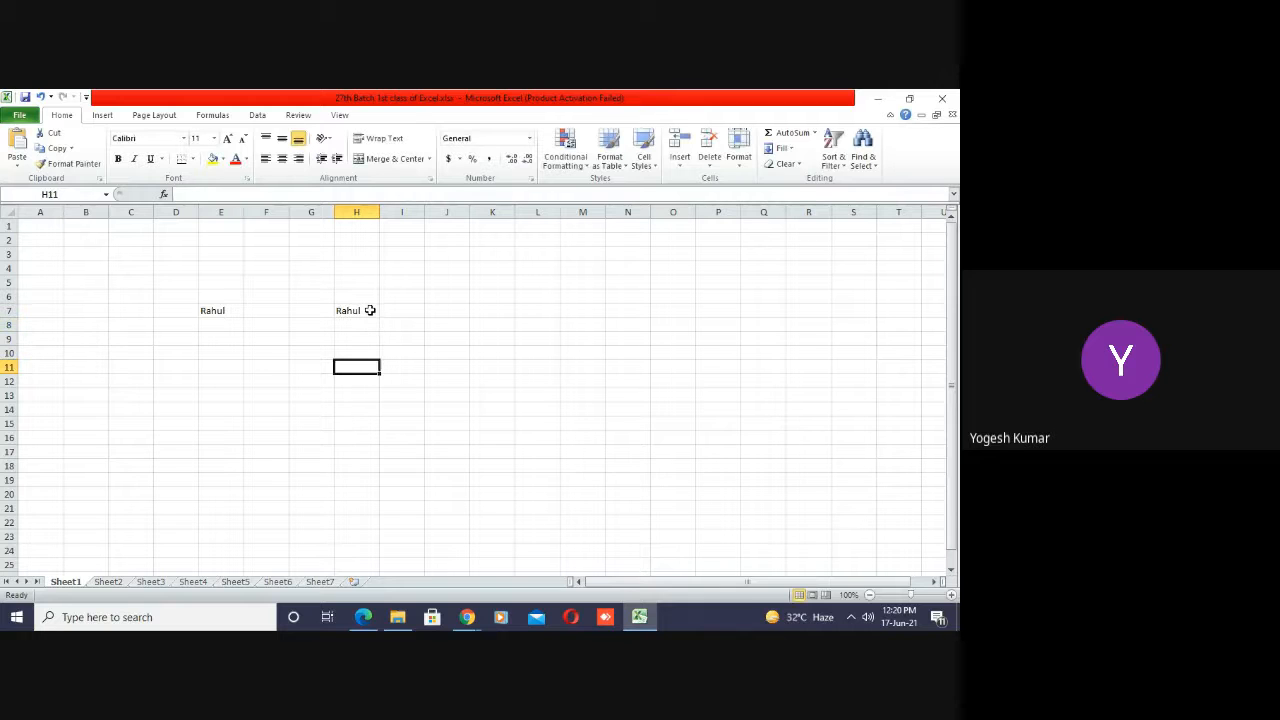
pyautogui.click(362, 315)
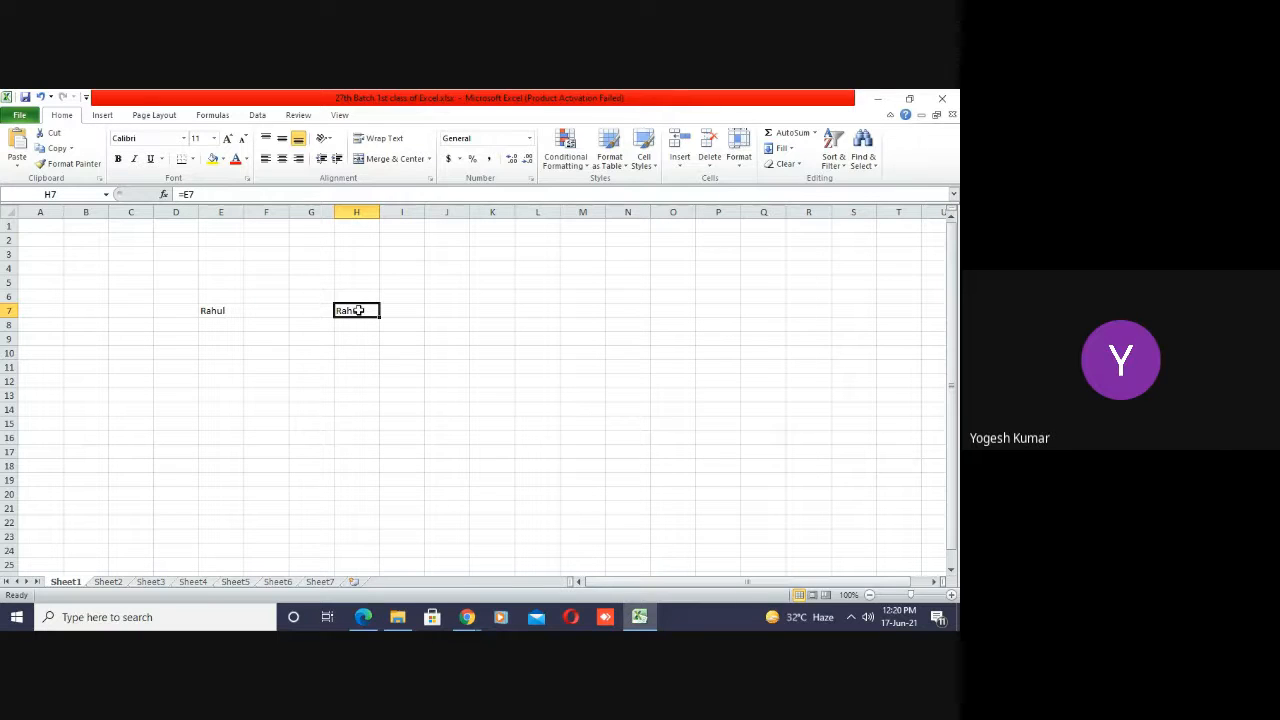
# - Replace the name in cell E7 with a different sample first name
pyautogui.click(216, 312)
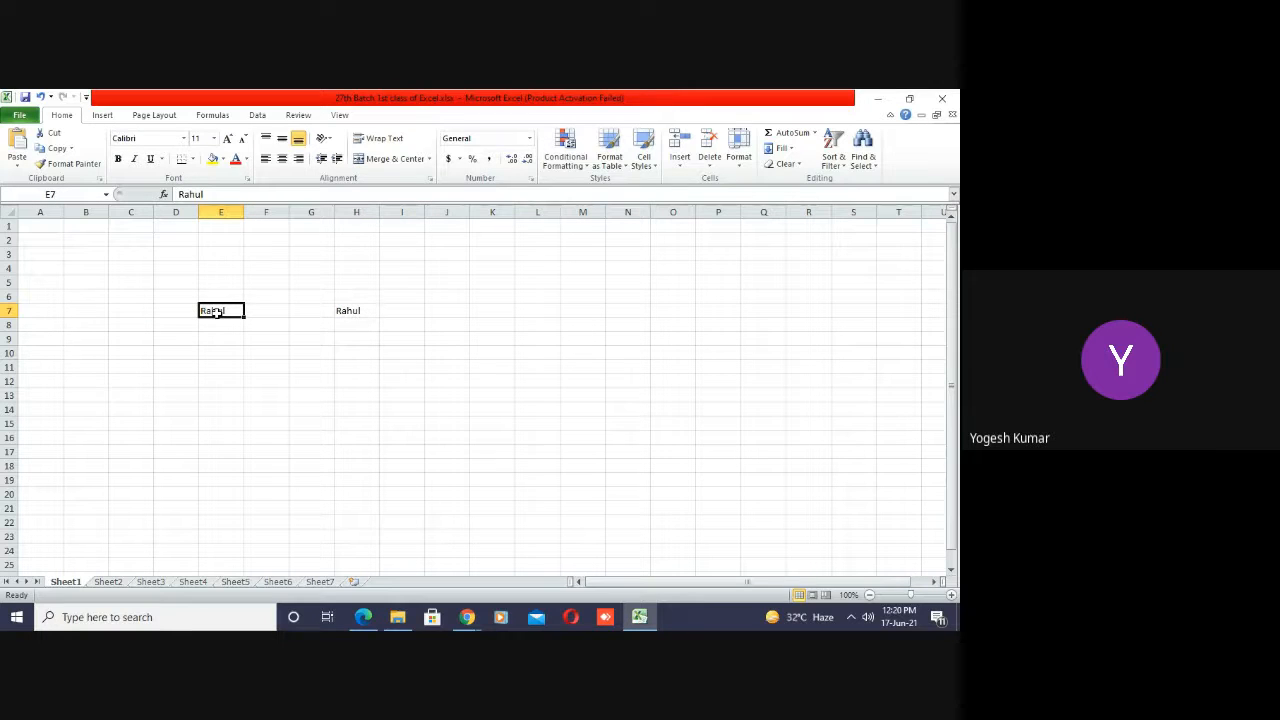
pyautogui.press('Delete')
pyautogui.write('Ram')
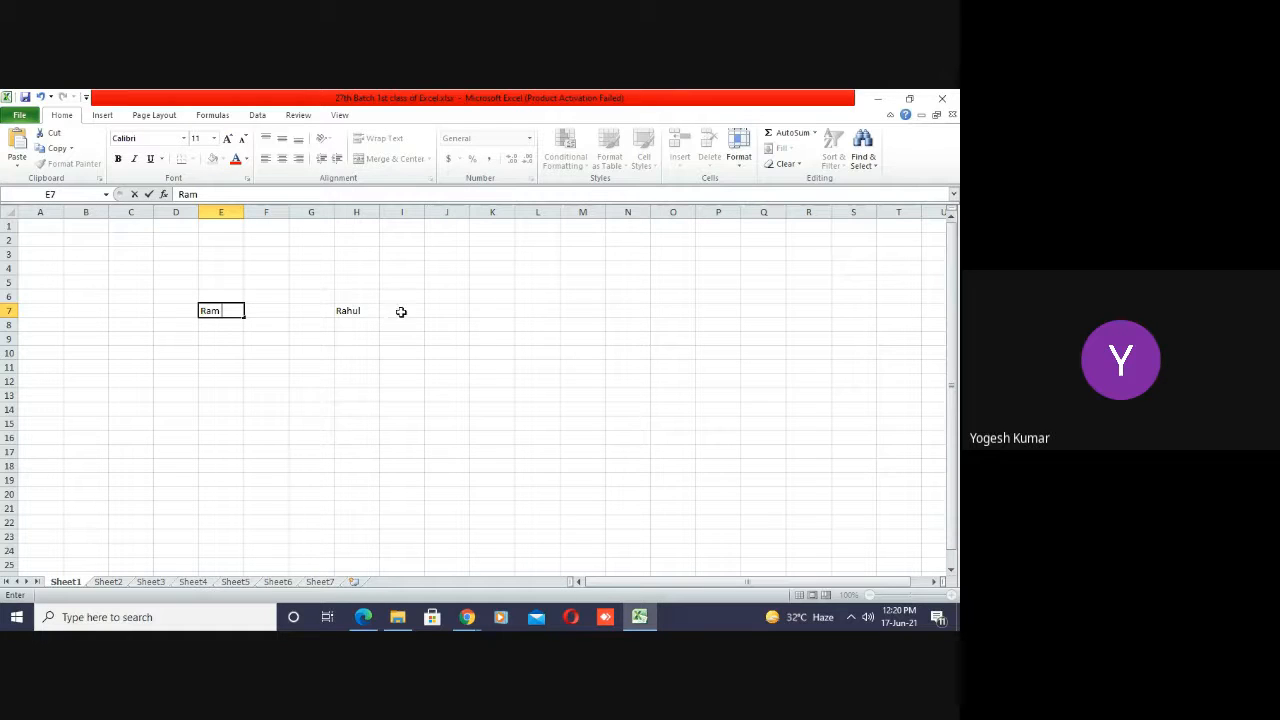
pyautogui.press('Return')
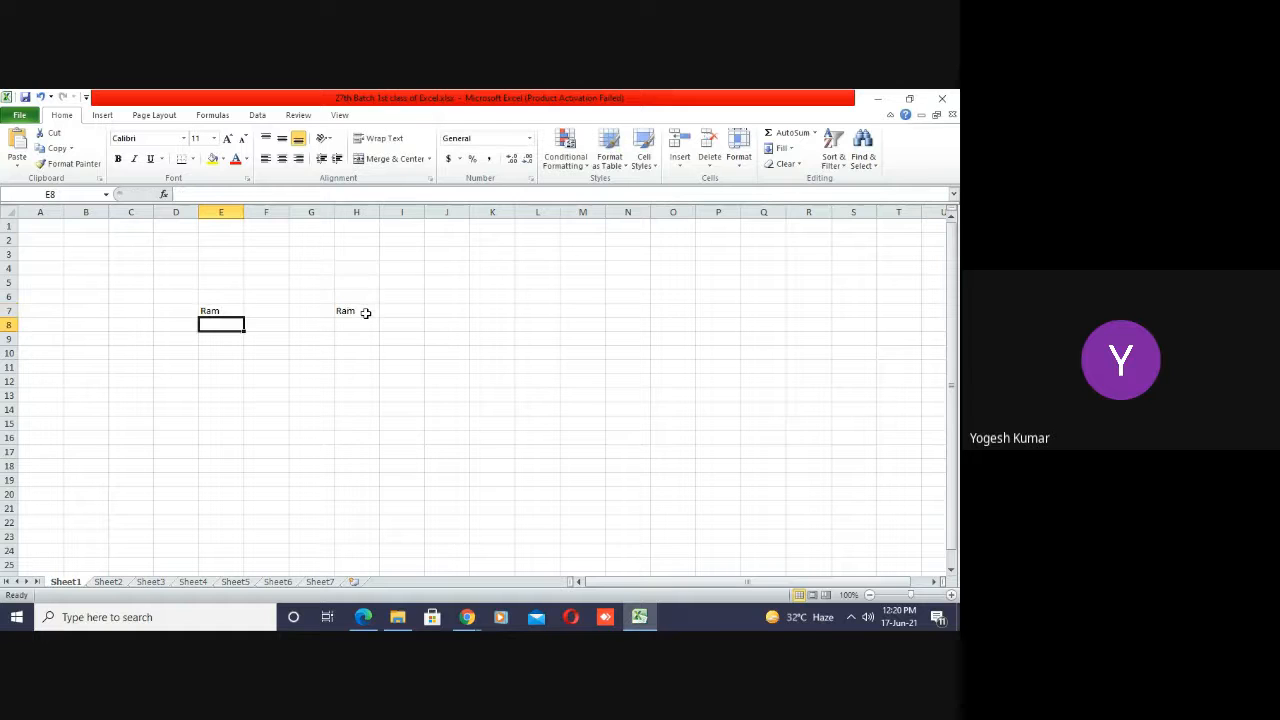
# - Clear the name in cell E7, compare E7 with the linked cell H7, and delete the formula in H7
pyautogui.click(226, 312)
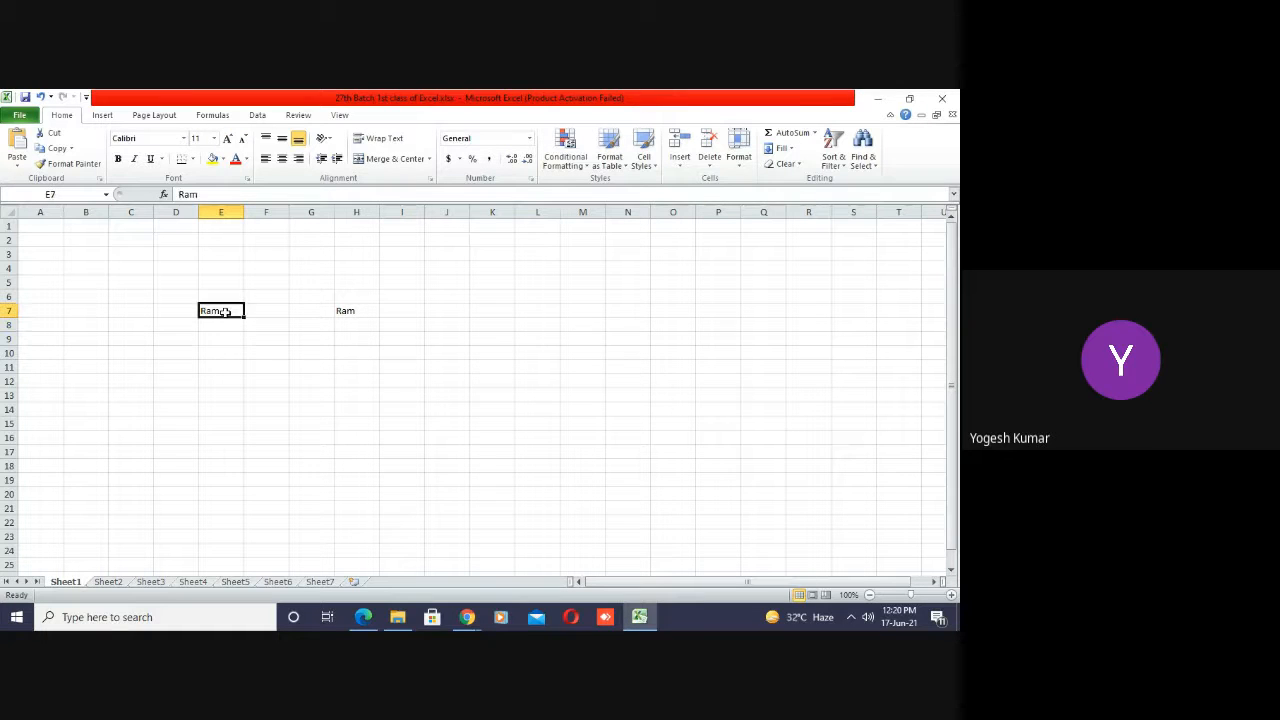
pyautogui.press('Delete')
pyautogui.click(362, 323)
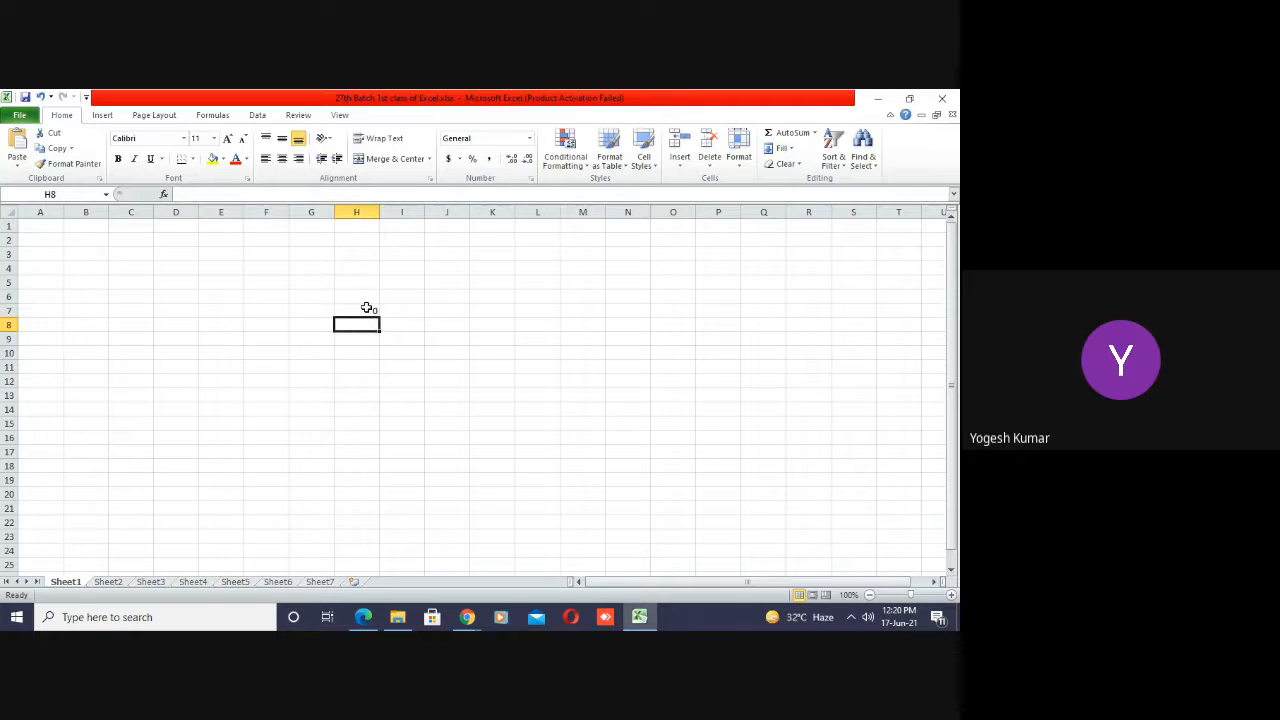
pyautogui.click(367, 308)
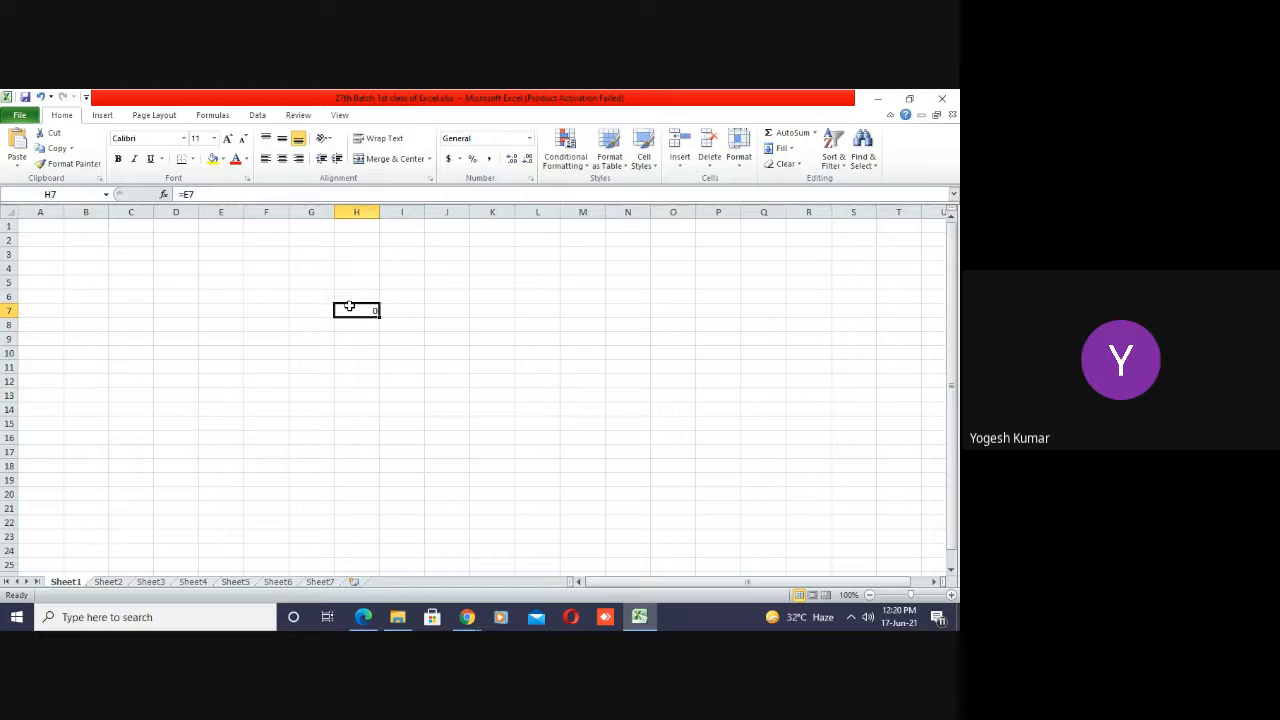
pyautogui.click(219, 311)
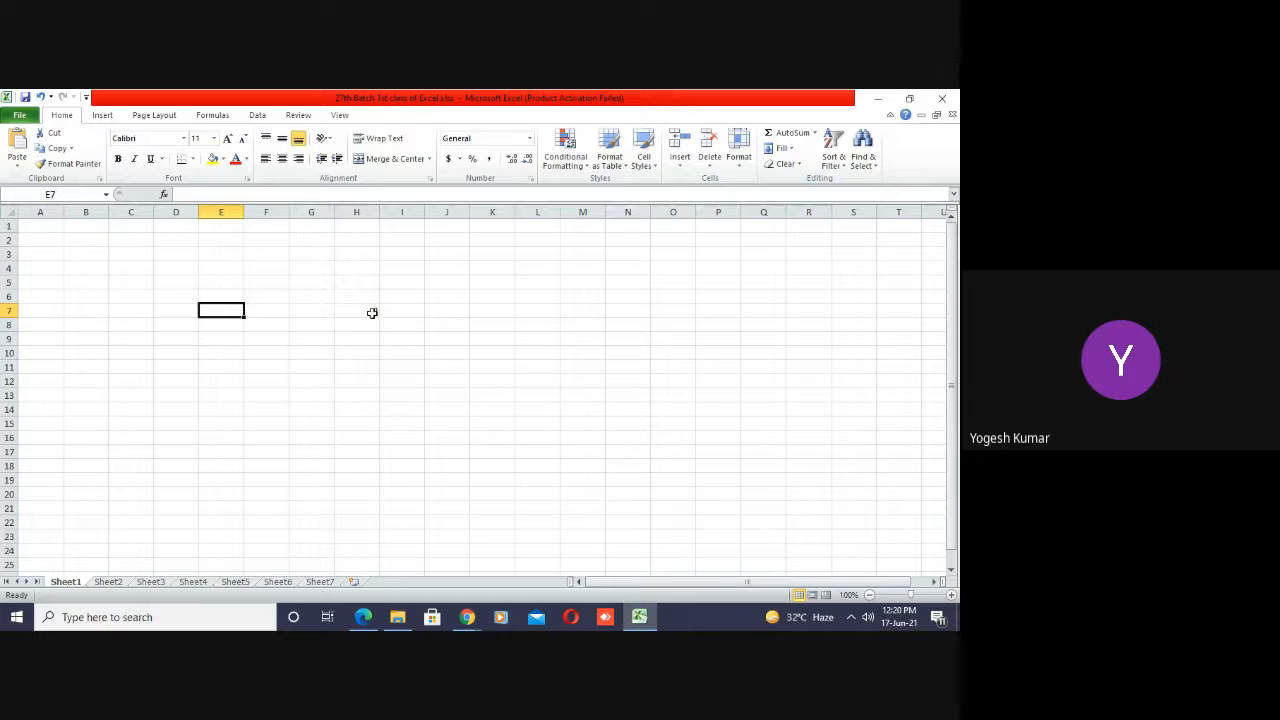
pyautogui.click(368, 314)
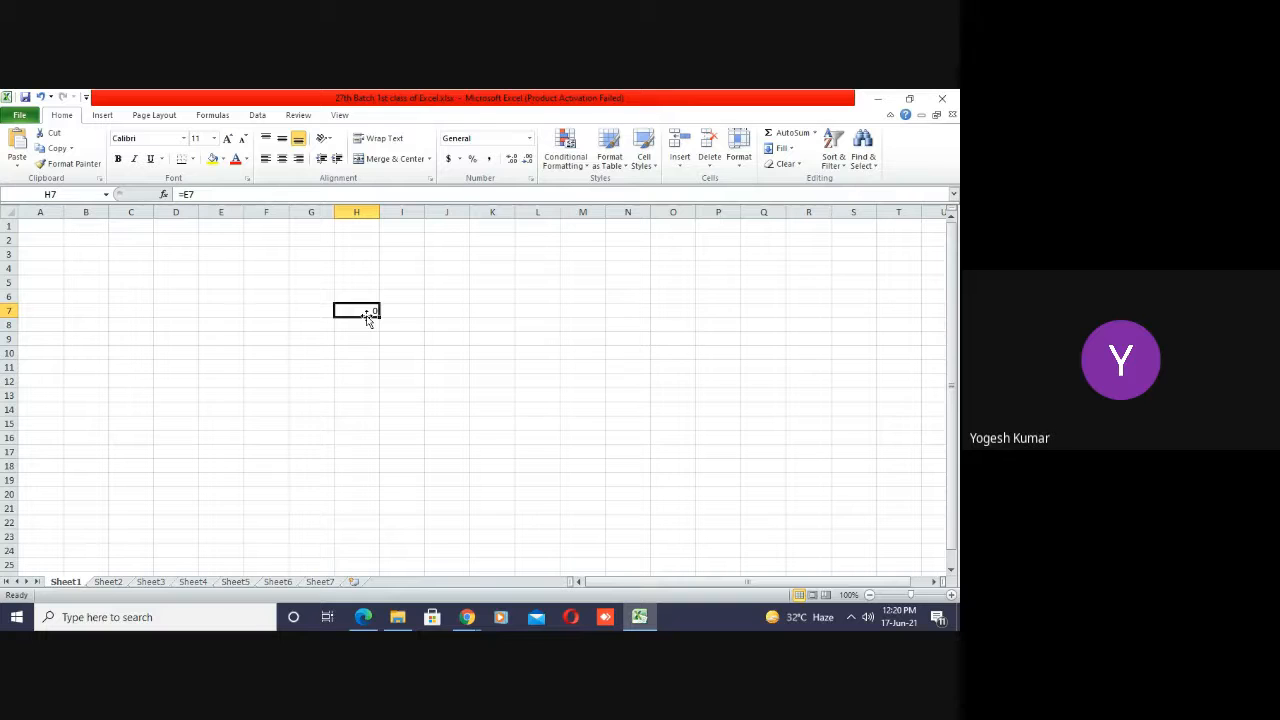
pyautogui.press('Delete')
# - Enter 5 in cell D5 and 10 in cell D6
pyautogui.press('Left')
pyautogui.press('Left')
pyautogui.press('Left')
pyautogui.press('Left')
pyautogui.press('Up')
pyautogui.press('Up')
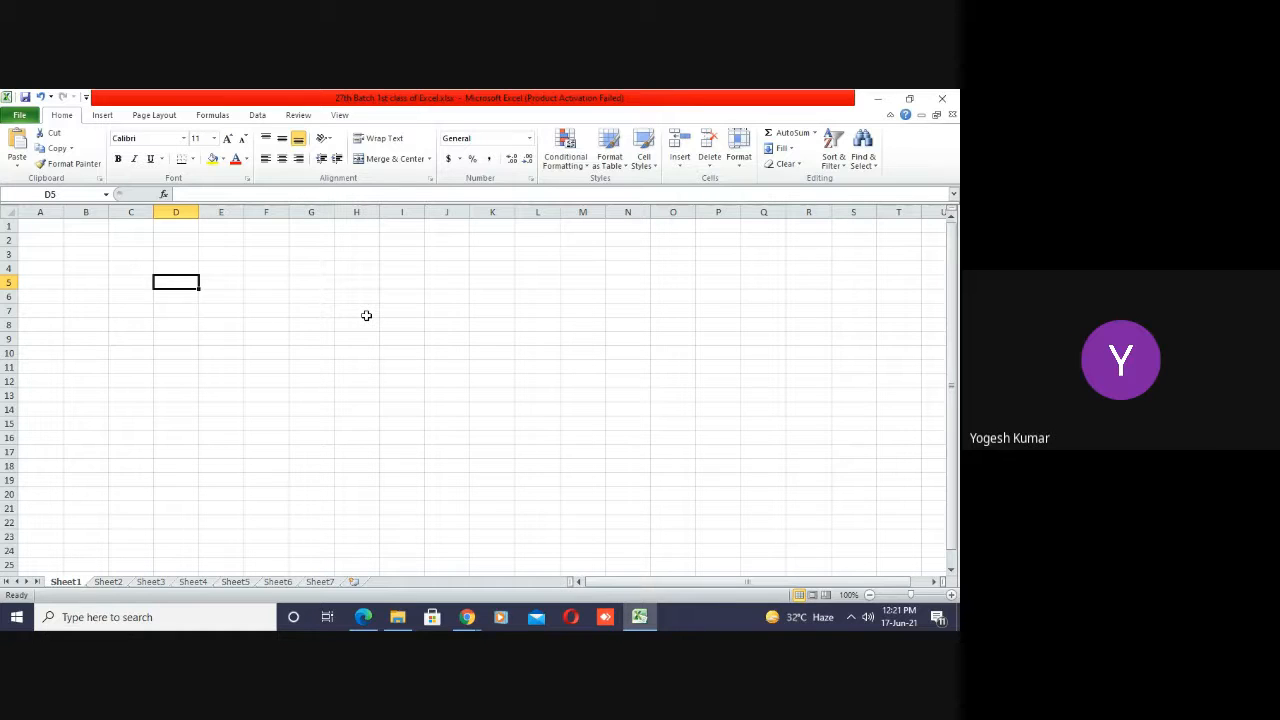
pyautogui.write('5')
pyautogui.press('Return')
pyautogui.write('10')
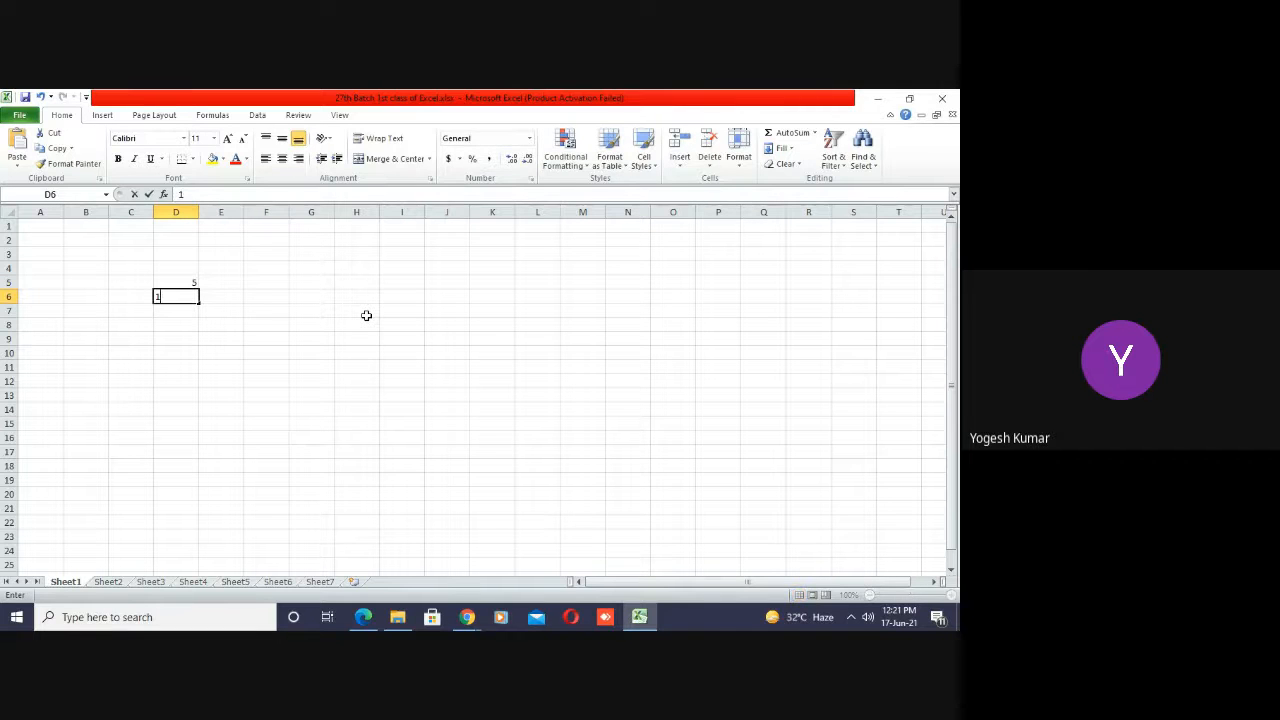
pyautogui.press('Return')
pyautogui.press('Return')
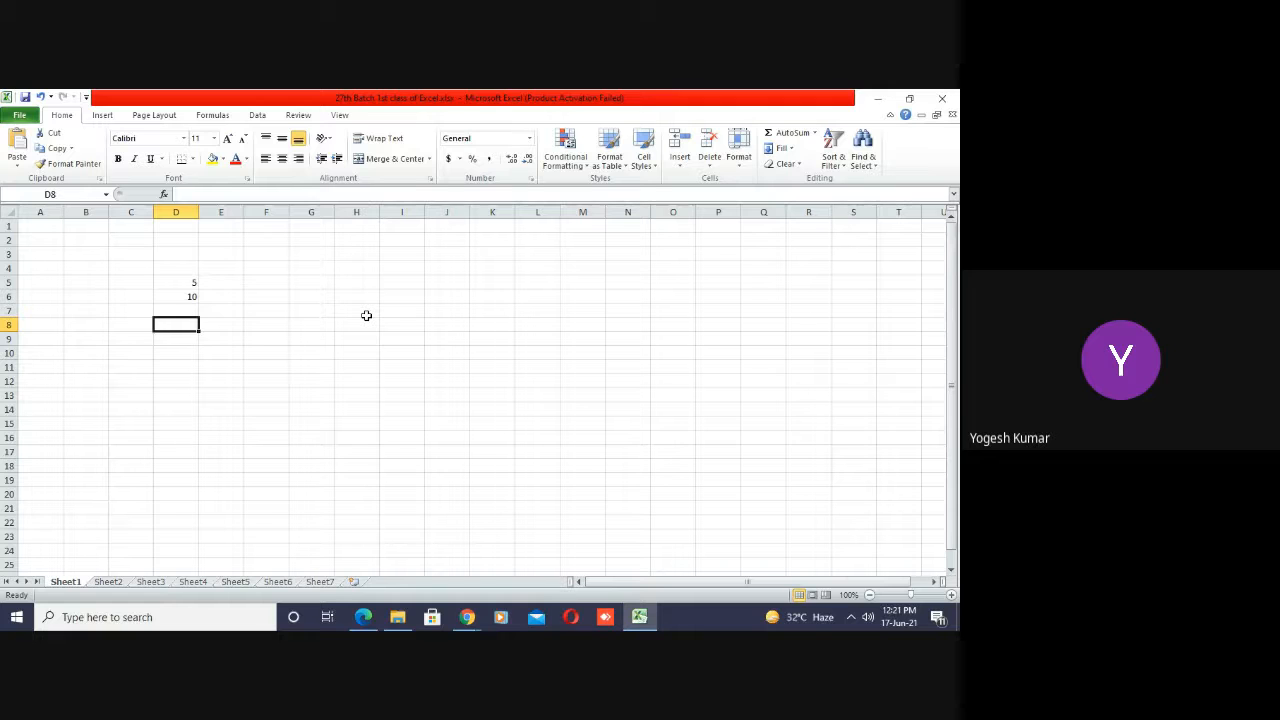
# - Add the two numbers in cell D8 with the formula =D5+D6, and reselect D8 to view it
pyautogui.write('=')
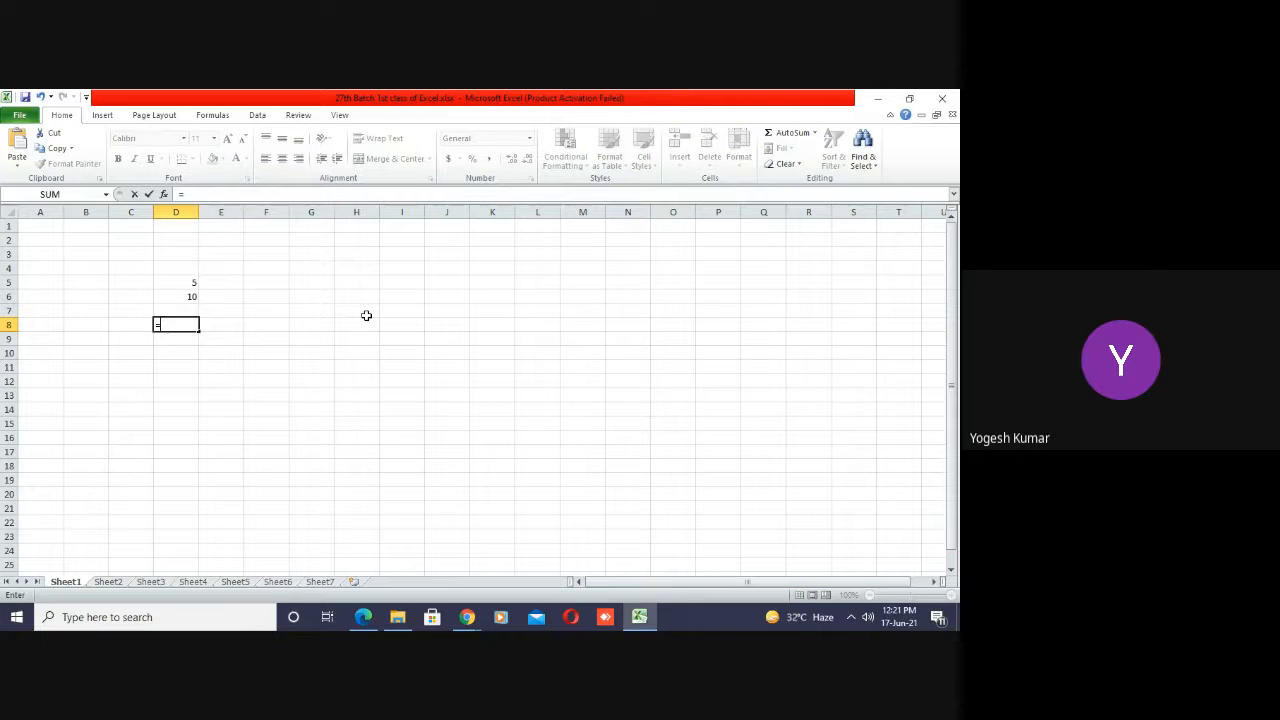
pyautogui.press('Up')
pyautogui.press('Up')
pyautogui.press('Up')
pyautogui.write('+')
pyautogui.press('Up')
pyautogui.press('Down')
pyautogui.press('Up')
pyautogui.press('Up')
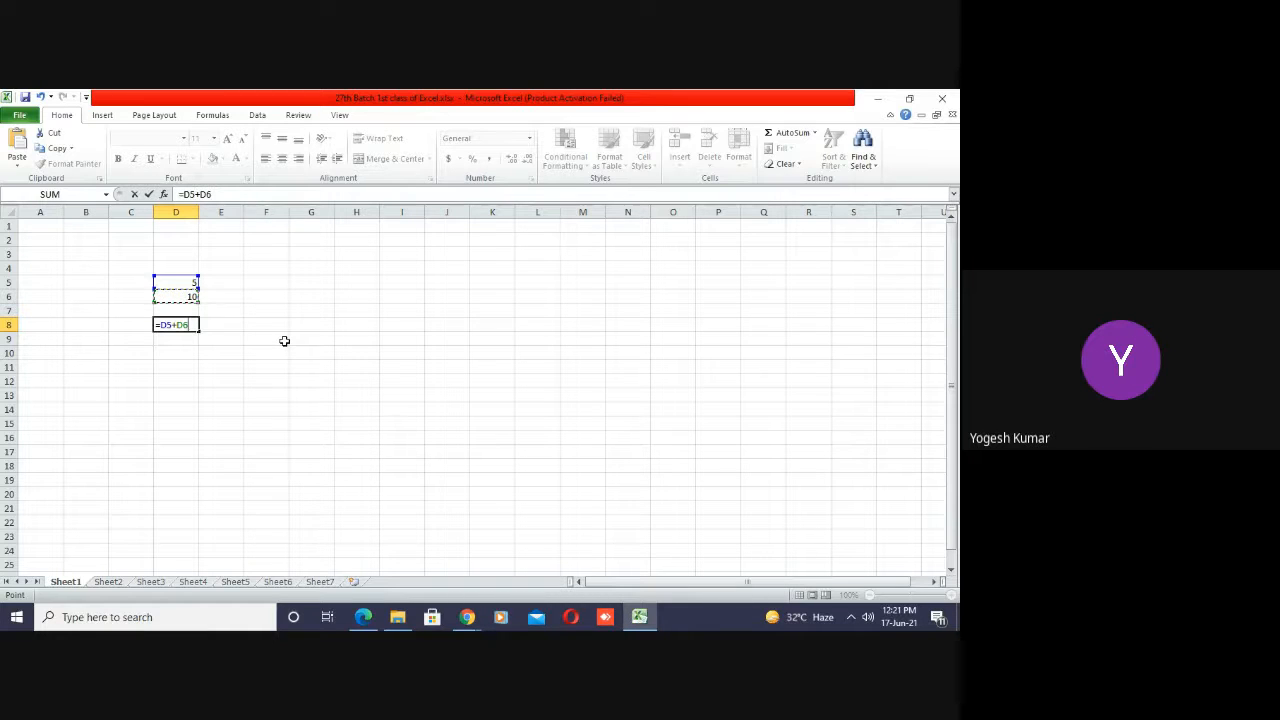
pyautogui.press('Return')
pyautogui.press('Up')
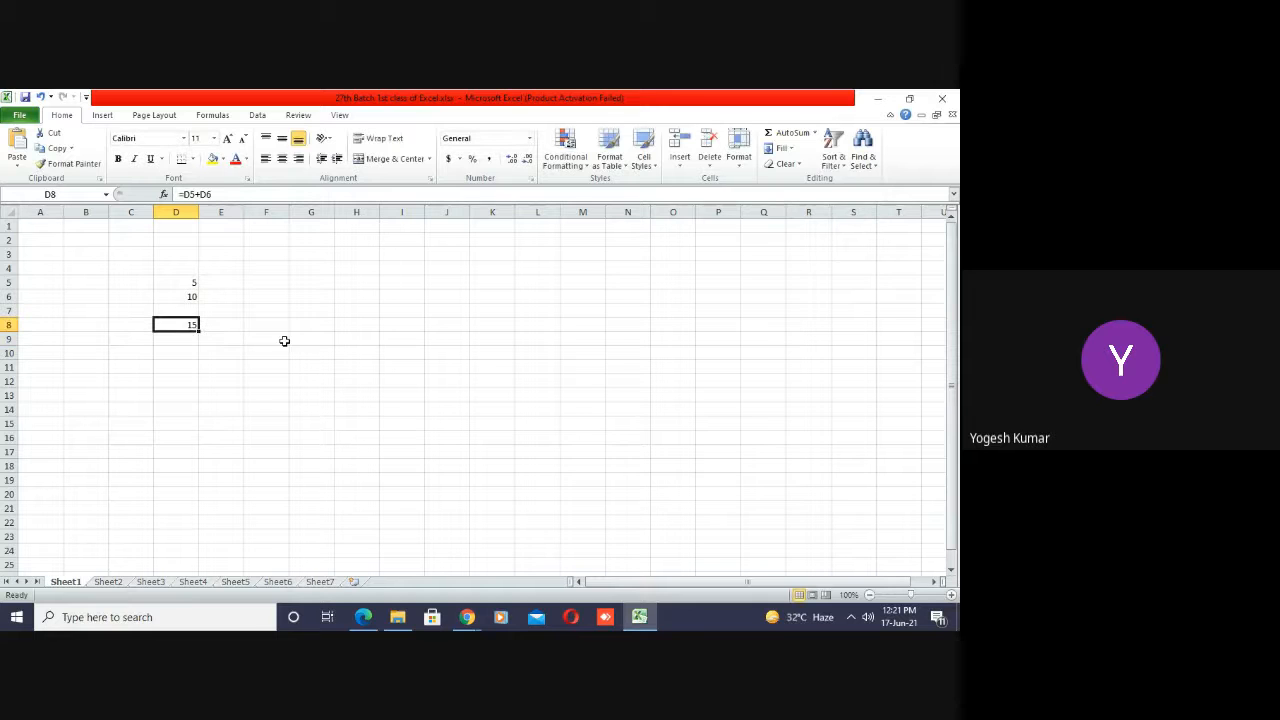
# - Move the active cell up from D8 to D5 and back to review the added numbers and the formula
pyautogui.press('Up')
pyautogui.press('Up')
pyautogui.press('Up')
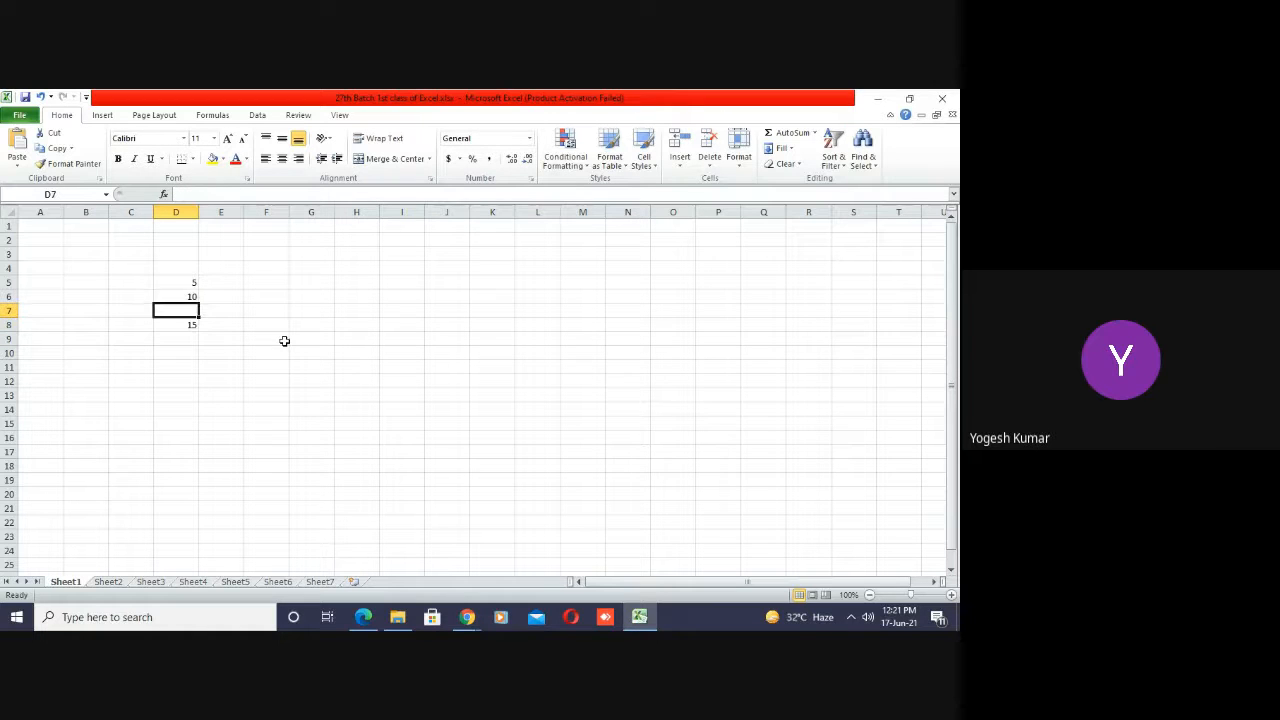
pyautogui.press('Down')
pyautogui.press('Down')
pyautogui.press('Down')
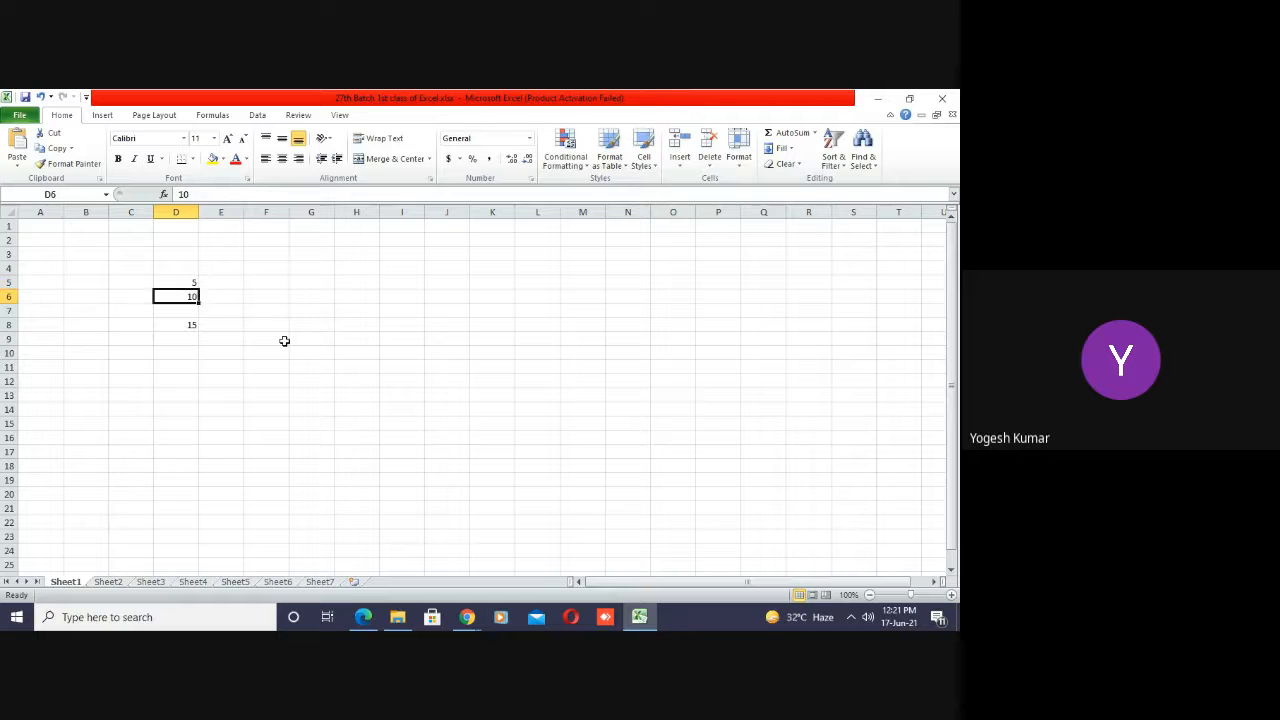
# - Replace the formula in cell D8 with =SUM(D5:D6), and reselect D8 to view it
pyautogui.write('=')
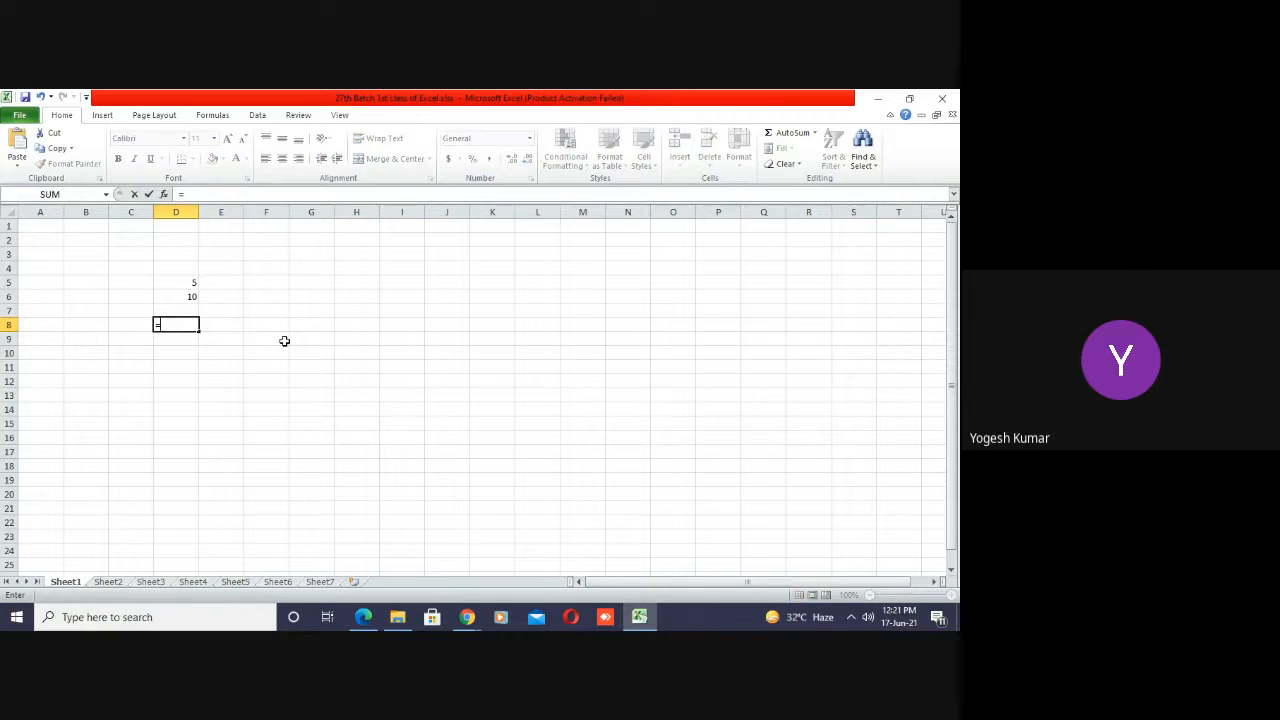
pyautogui.write('sum')
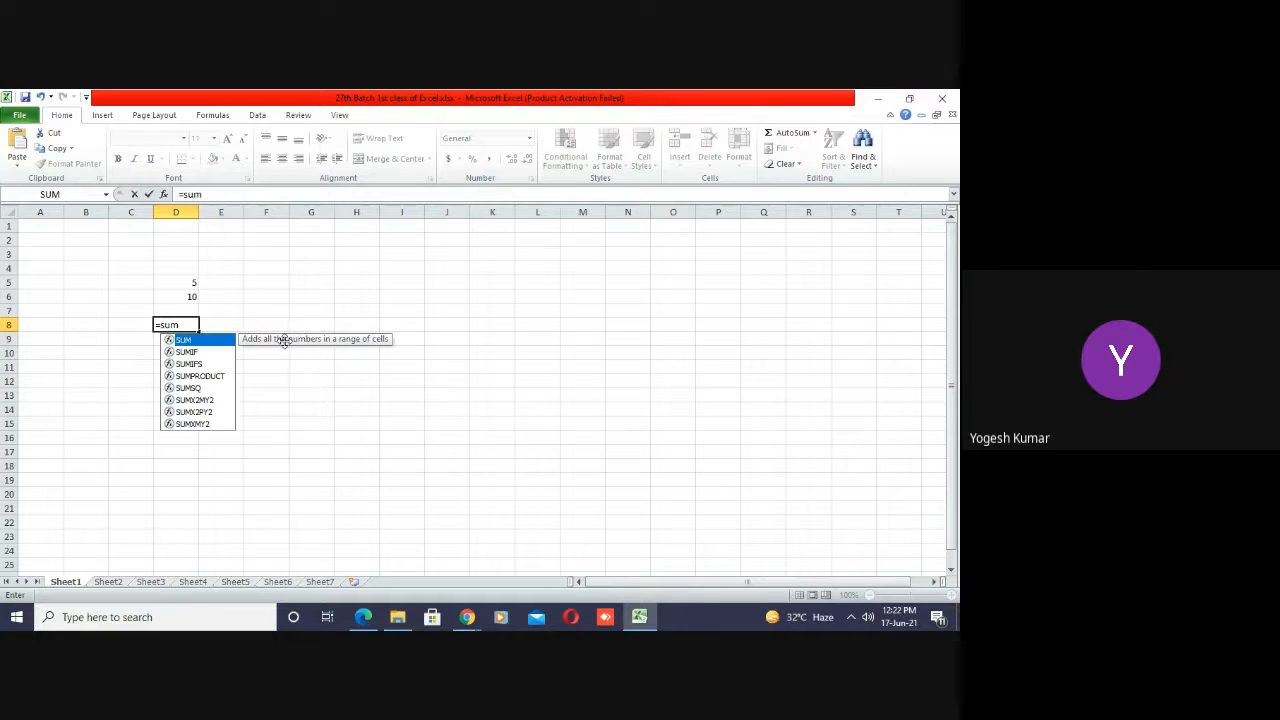
pyautogui.write('(')
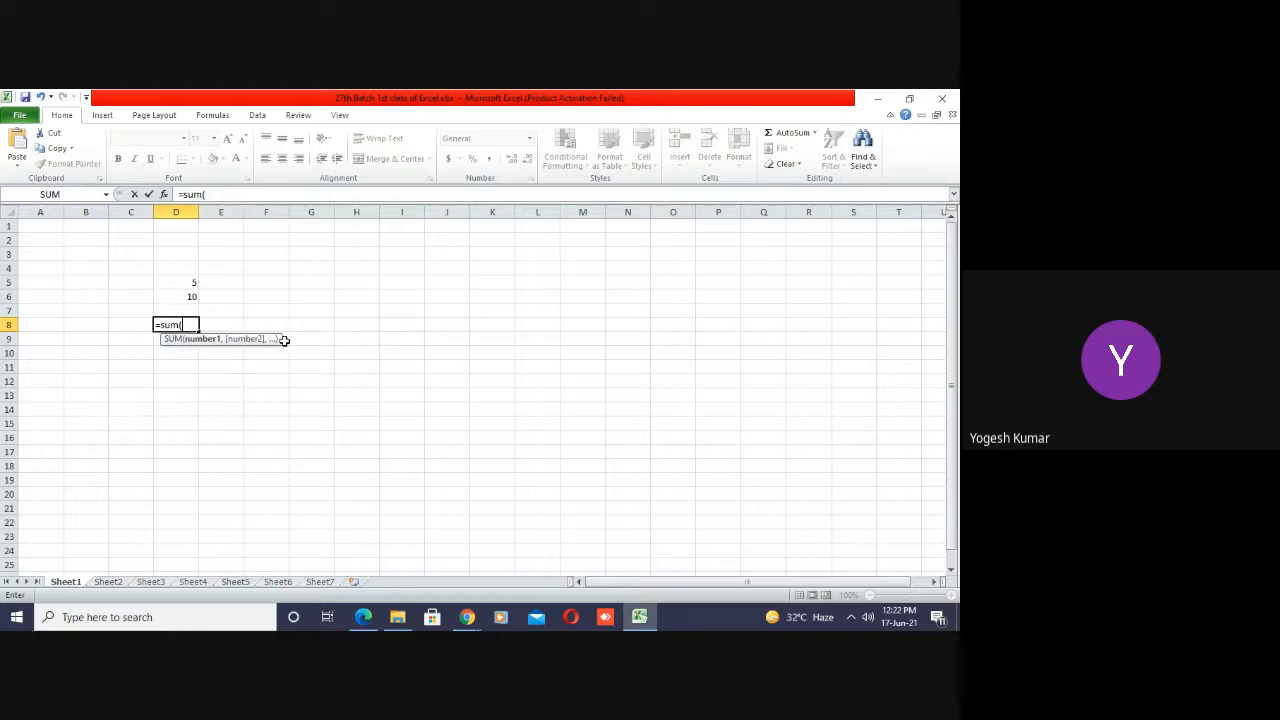
pyautogui.press('Up')
pyautogui.press('Up')
pyautogui.press('Up')
pyautogui.press('Down')
pyautogui.press('Down')
pyautogui.press('Up')
pyautogui.press('Up')
pyautogui.press('Down')
pyautogui.press('Up')
pyautogui.press('Up')
pyautogui.press('Up')
pyautogui.press('Down')
pyautogui.press('Down')
pyautogui.press('Down')
pyautogui.press('Up')
pyautogui.press('Up')
pyautogui.press('Up')
pyautogui.press('Up')
pyautogui.press('Up')
pyautogui.press('Down')
pyautogui.press('Down')
pyautogui.press('Down')
pyautogui.press('Down')
pyautogui.hotkey('shift', 'Down')
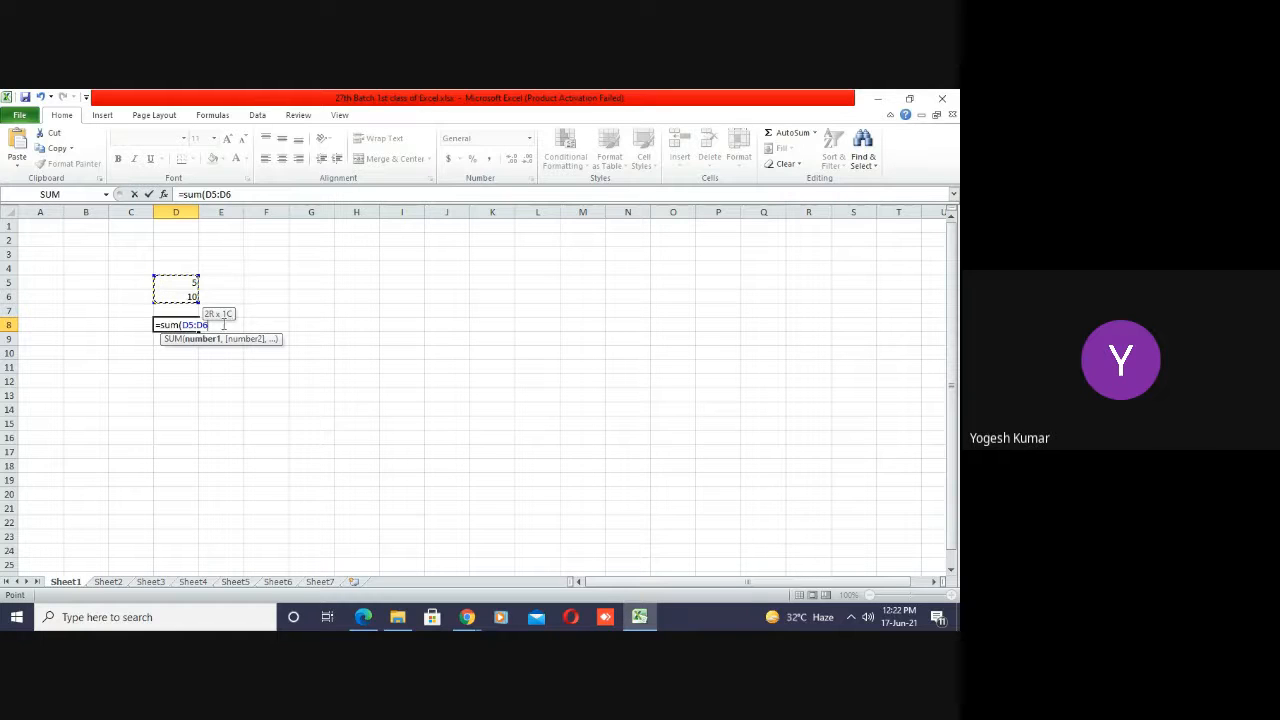
pyautogui.write(')')
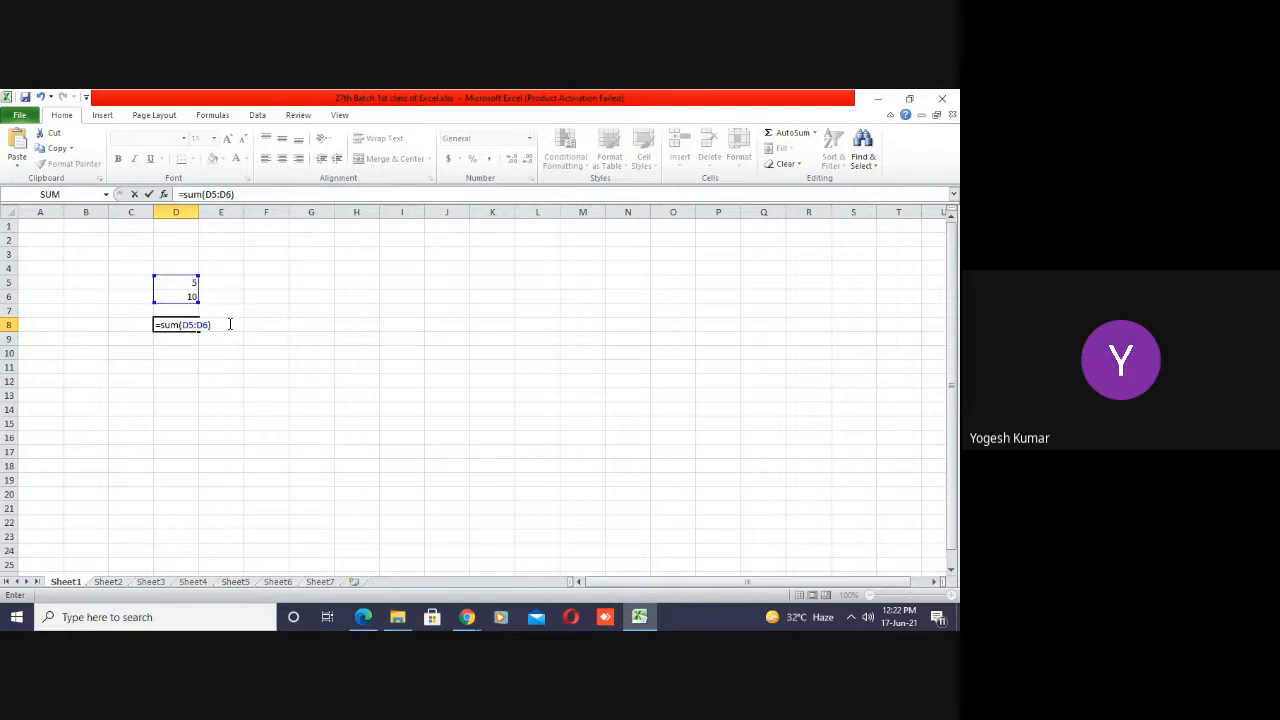
pyautogui.press('Return')
pyautogui.click(180, 323)
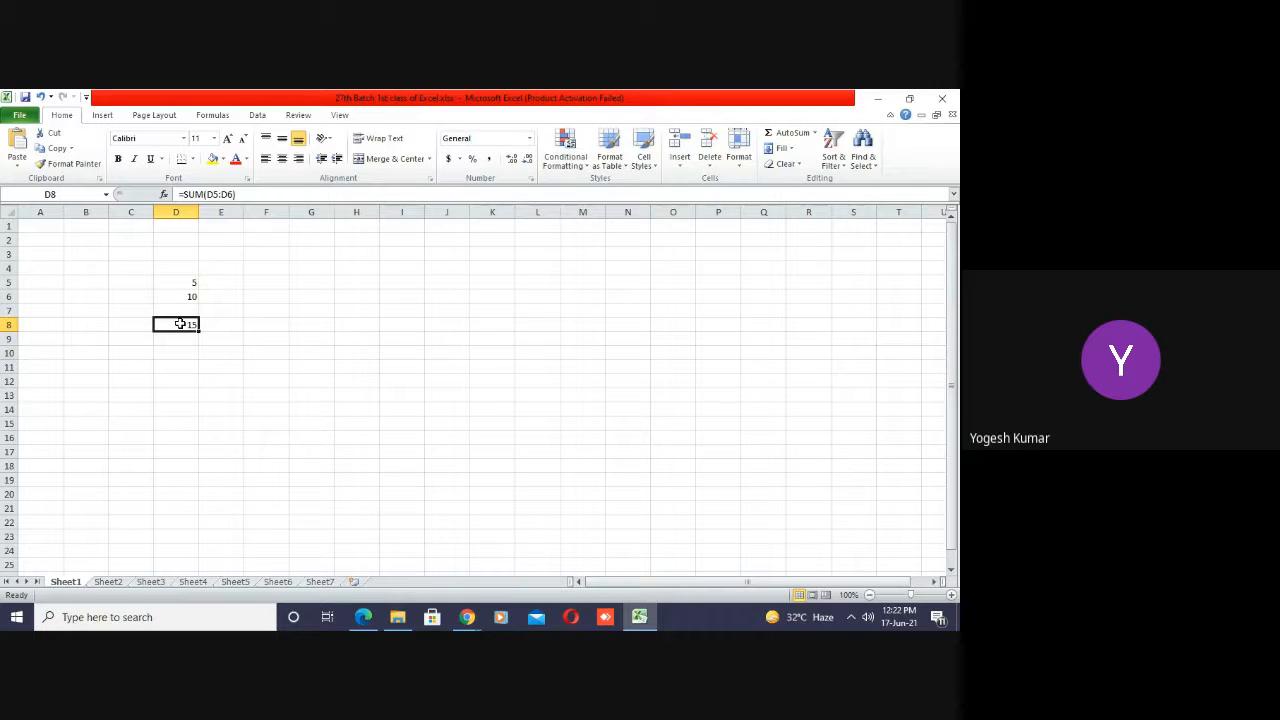
# - Enter 6 in cell D4 and select D4:D6 to examine the average, count and sum of the selection
pyautogui.click(192, 268)
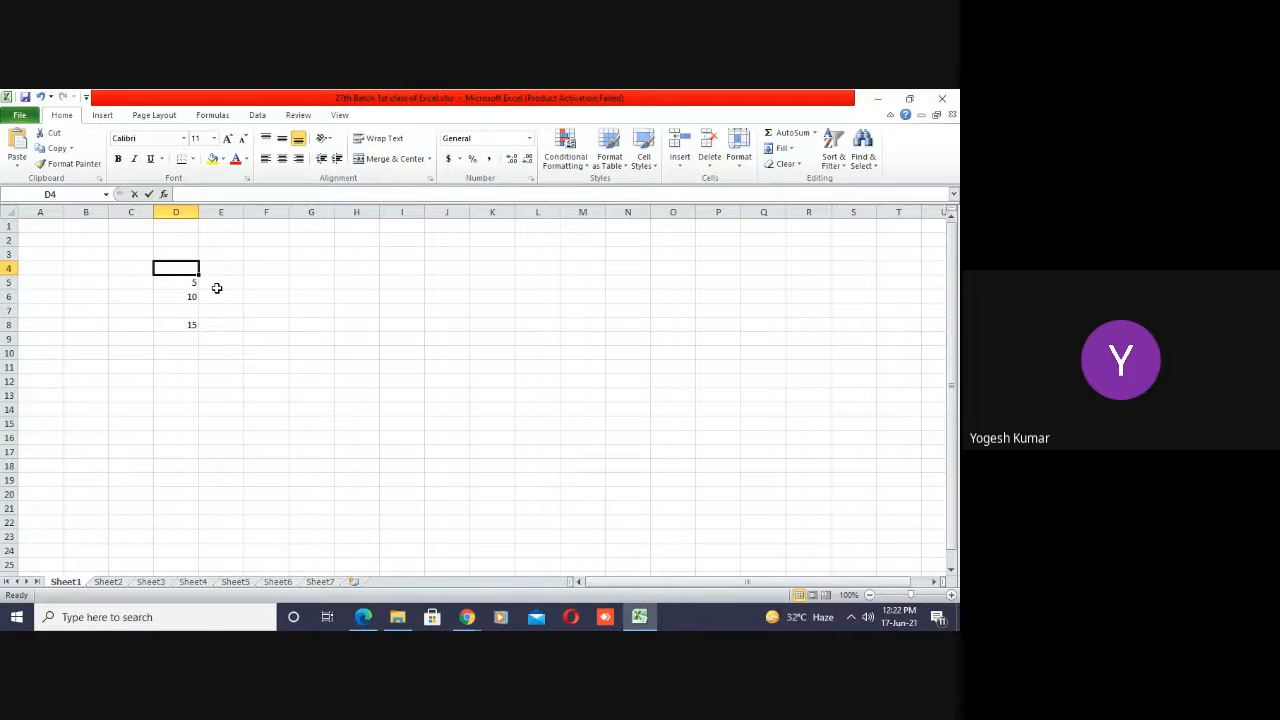
pyautogui.write('6')
pyautogui.press('Return')
pyautogui.press('Up')
pyautogui.hotkey('shift', 'Down')
pyautogui.hotkey('shift', 'Down')
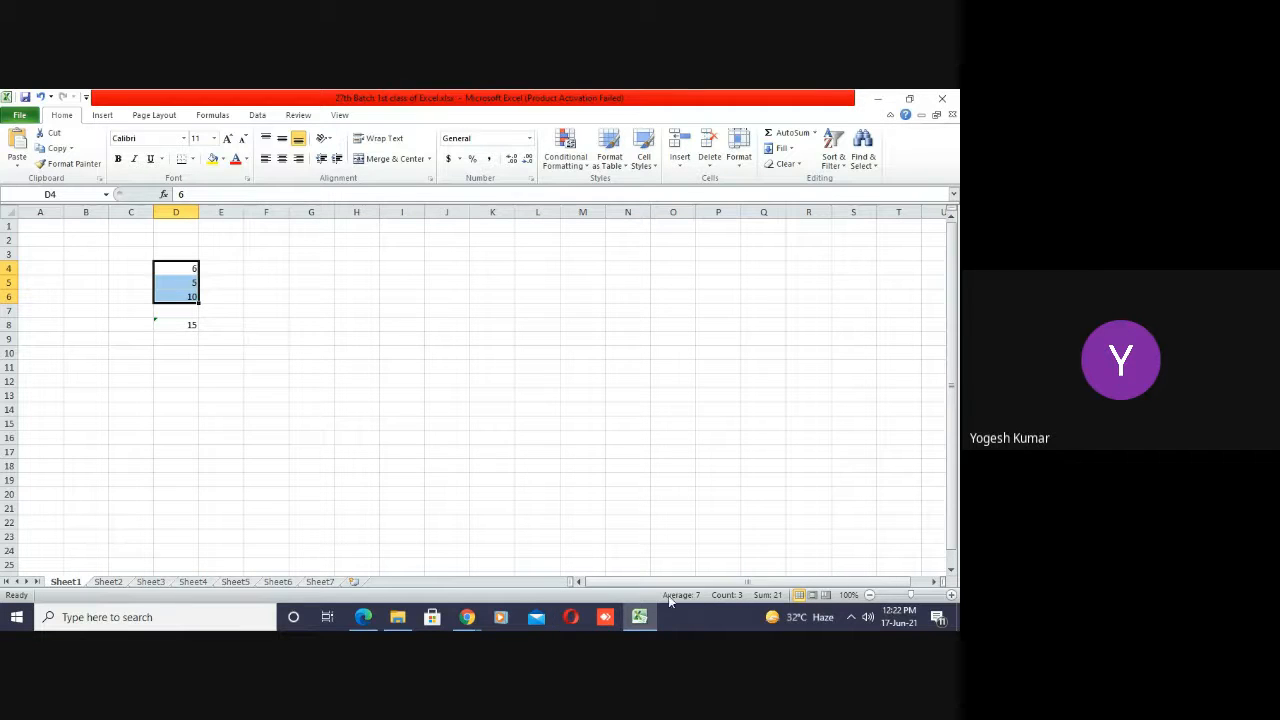
pyautogui.moveTo(696, 598)
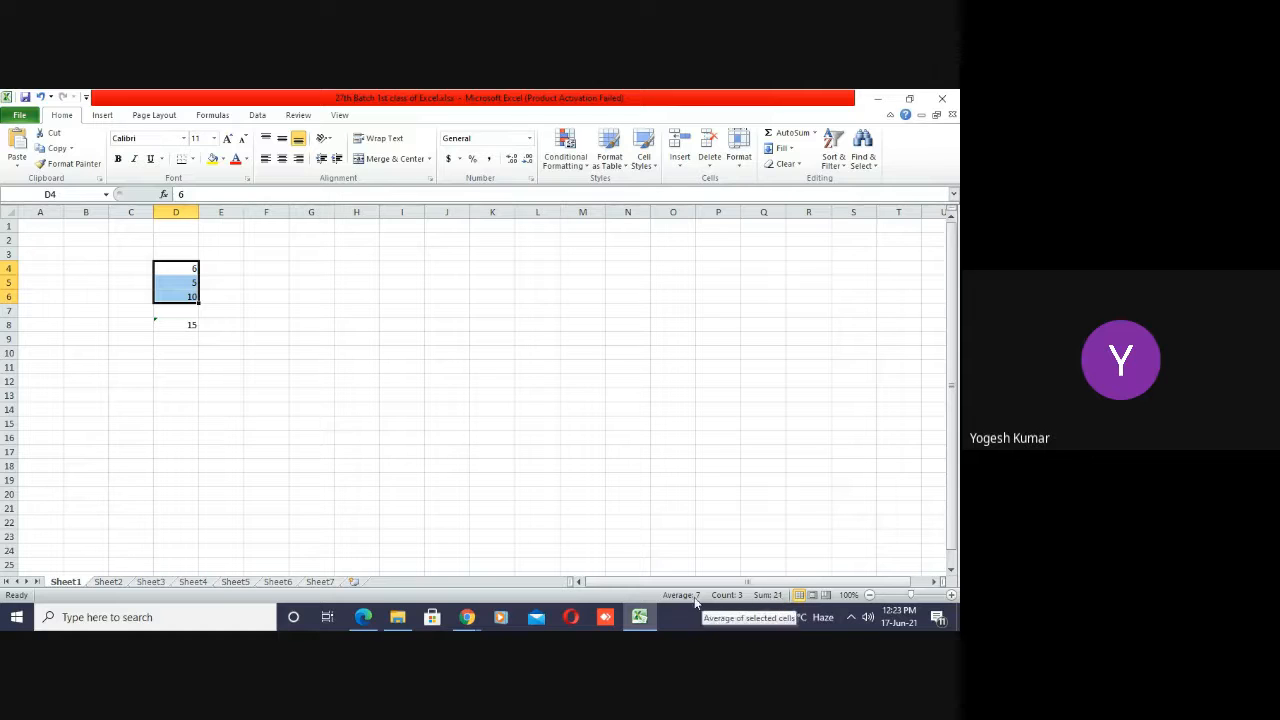
# - Enter the numbers 3, 4, 5, 6 and 7 down cells J7 to J11
pyautogui.click(437, 306)
pyautogui.write('3 4 5 6 7')
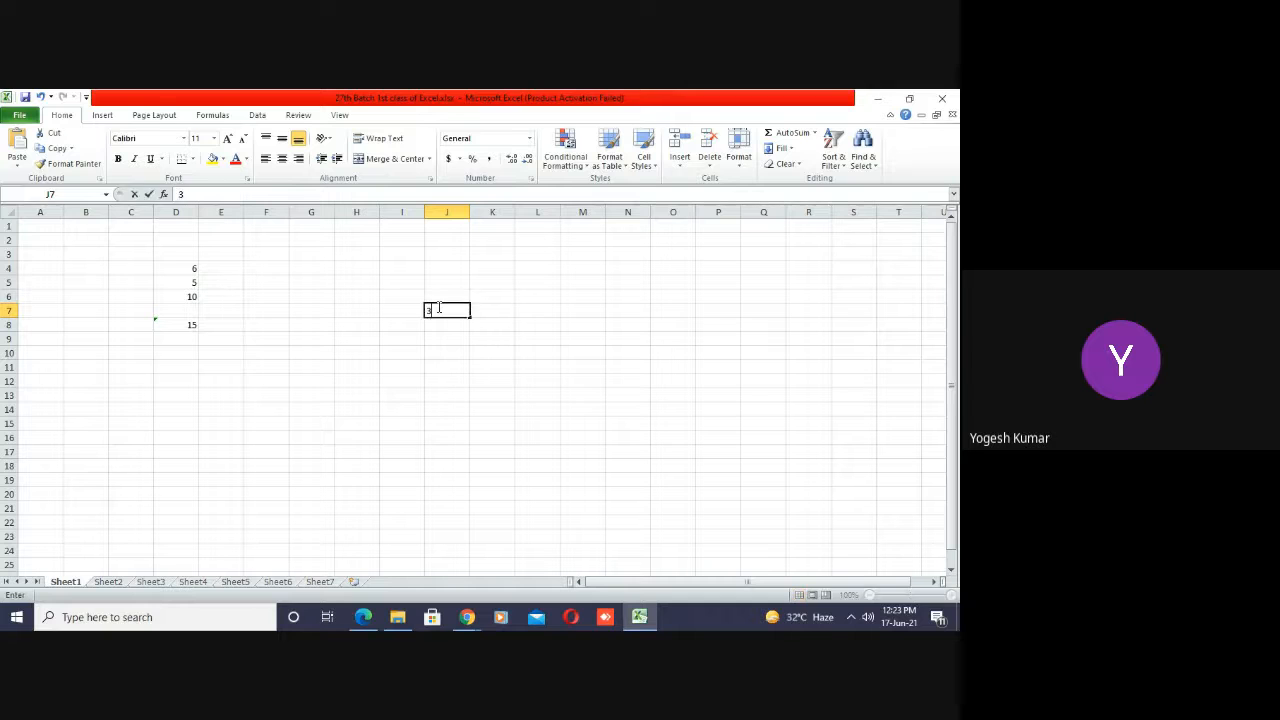
pyautogui.press('Return')
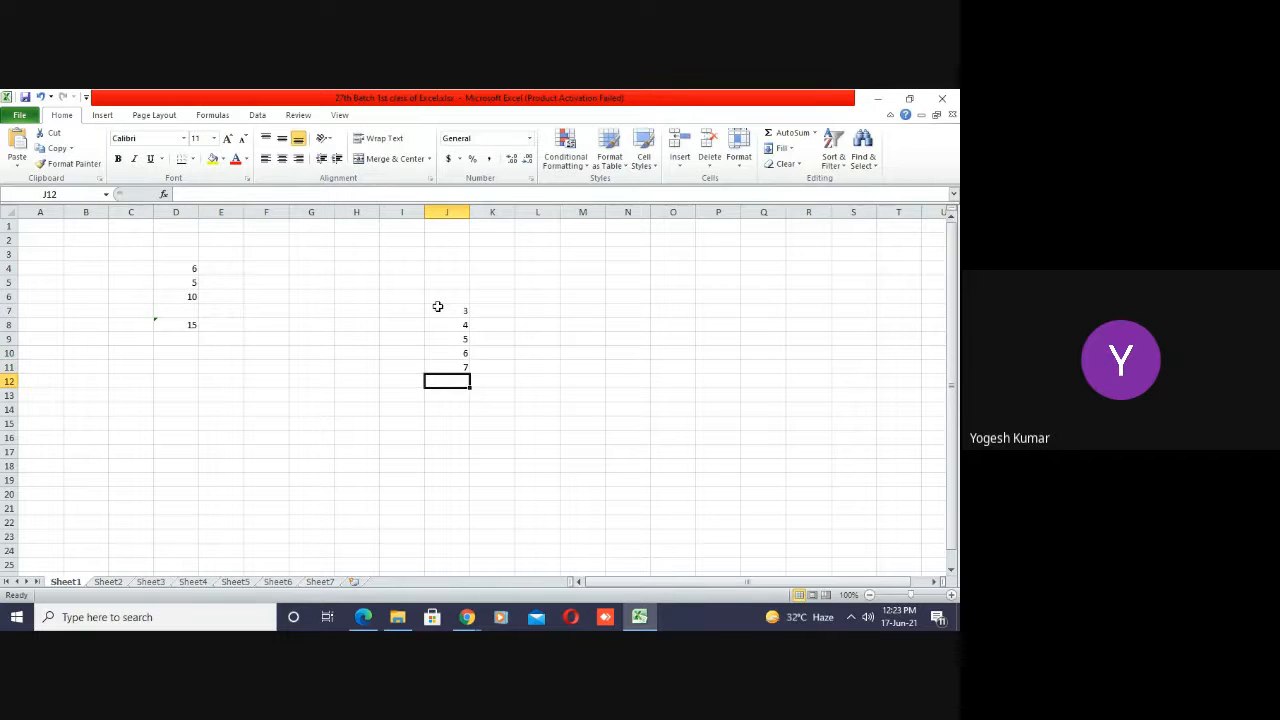
# - Select the range J7:J11 to examine its average, count and sum
pyautogui.press('Up')
pyautogui.press('Up')
pyautogui.press('Up')
pyautogui.press('Up')
pyautogui.press('Up')
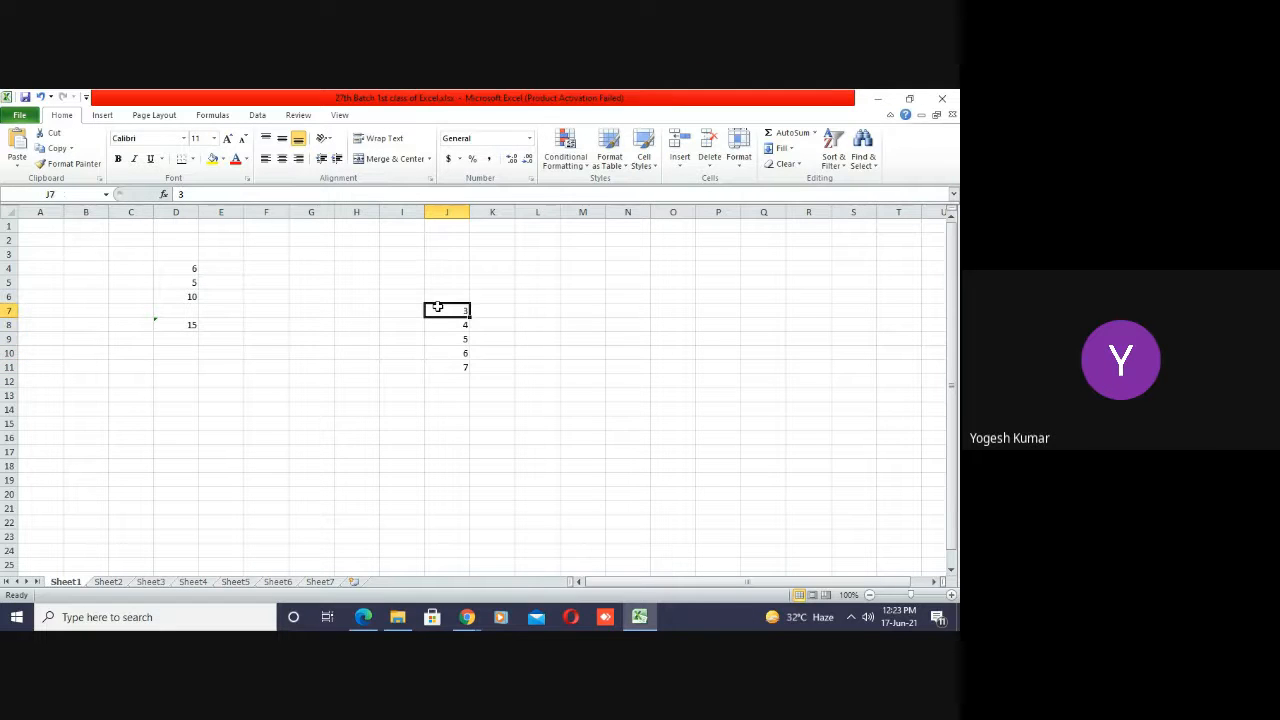
pyautogui.hotkey('shift', 'Down')
pyautogui.hotkey('shift', 'Down')
pyautogui.hotkey('shift', 'Down')
pyautogui.hotkey('shift', 'Down')
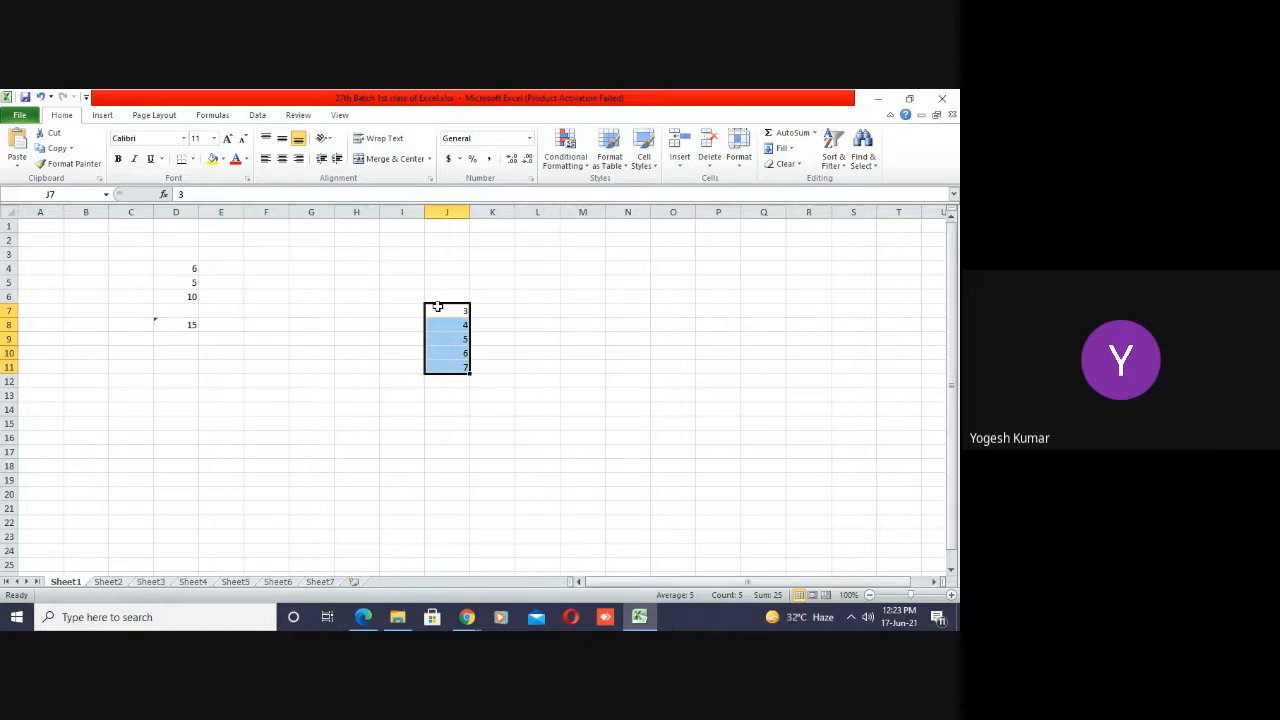
# - Extend the selection down to J17 and shrink it back to J7:J11 to compare the selection statistics
pyautogui.hotkey('shift', 'Down')
pyautogui.hotkey('shift', 'Down')
pyautogui.hotkey('shift', 'Down')
pyautogui.hotkey('shift', 'Down')
pyautogui.hotkey('shift', 'Down')
pyautogui.hotkey('shift', 'Down')
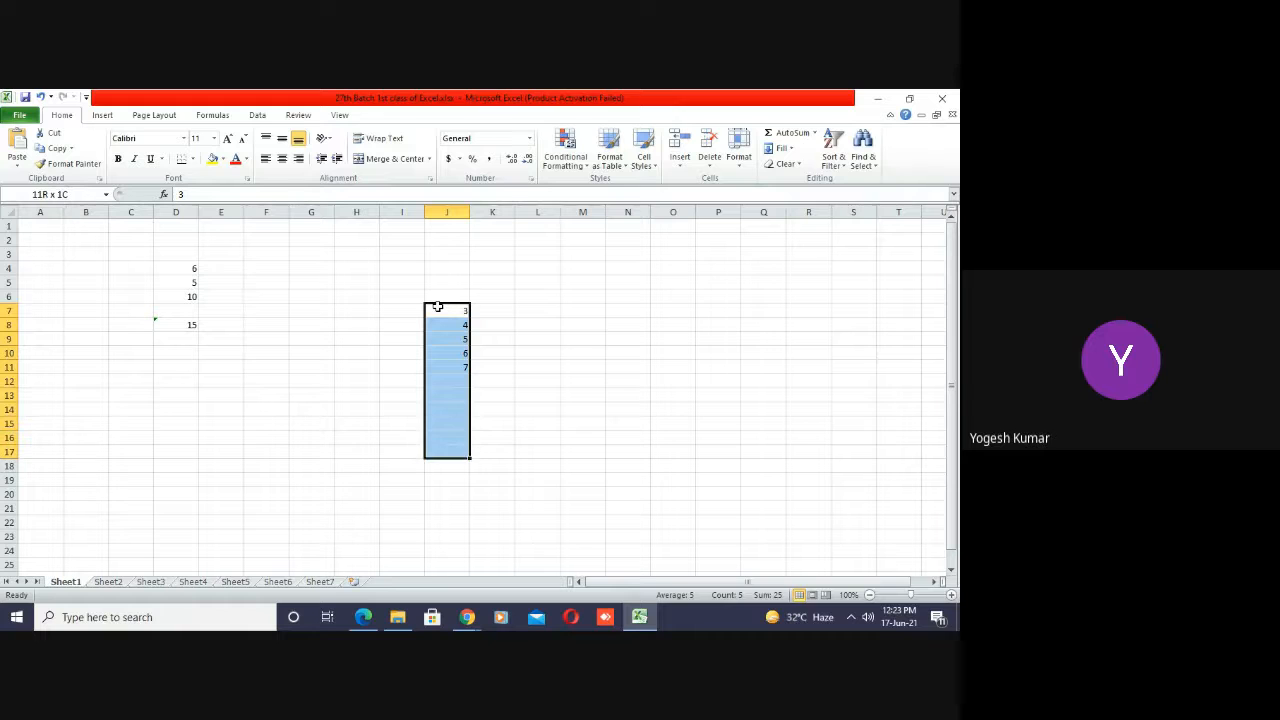
pyautogui.hotkey('shift', 'Up')
pyautogui.hotkey('shift', 'Up')
pyautogui.hotkey('shift', 'Up')
pyautogui.hotkey('shift', 'Up')
pyautogui.hotkey('shift', 'Up')
pyautogui.hotkey('shift', 'Up')
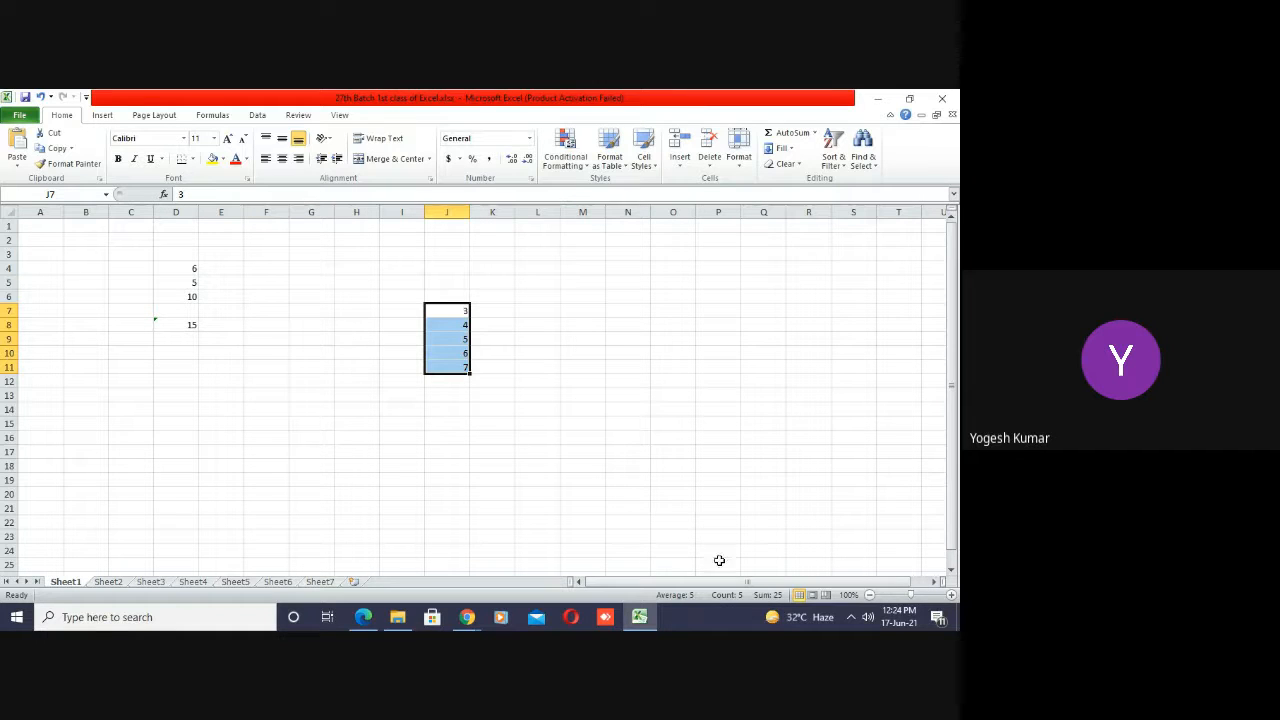
# - Reselect the range J7:J11 to examine its average, count and sum again
pyautogui.click(443, 309)
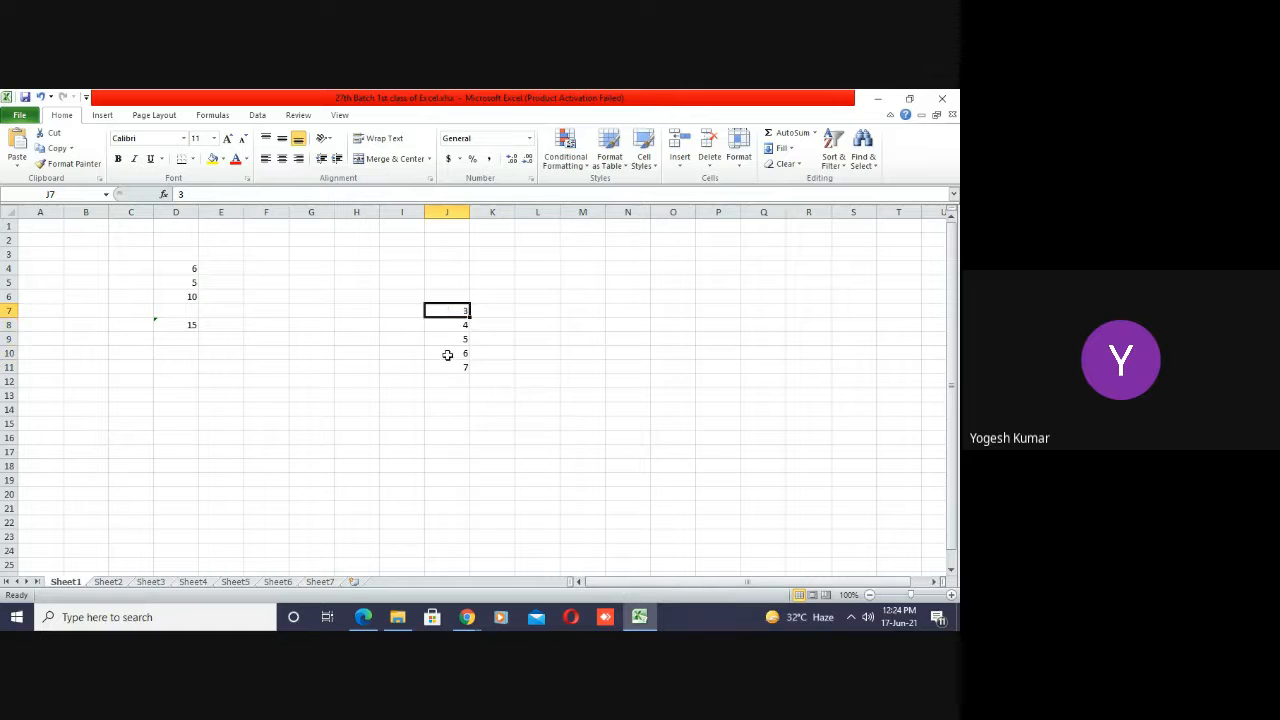
pyautogui.click(517, 329)
pyautogui.moveTo(444, 312); pyautogui.dragTo(449, 360)
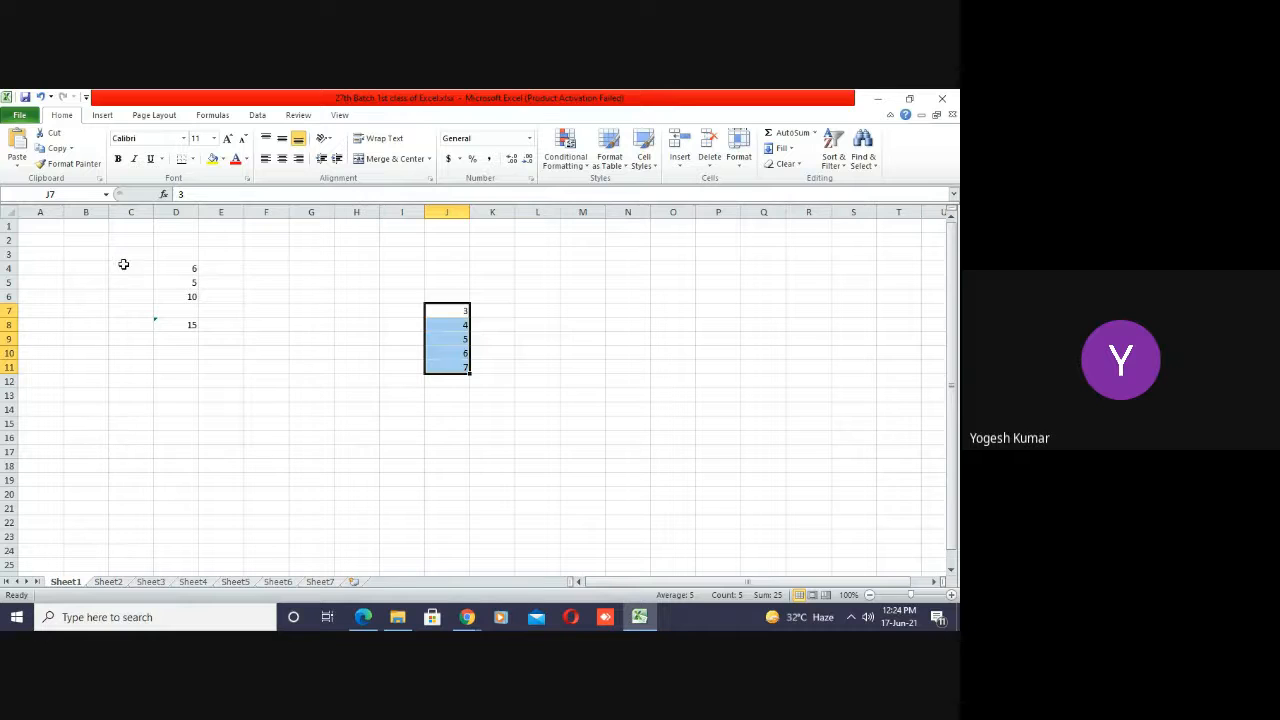
# - Clear the contents of the range C4:M19 and deselect it
pyautogui.moveTo(123, 265); pyautogui.dragTo(586, 481)
pyautogui.press('Delete')
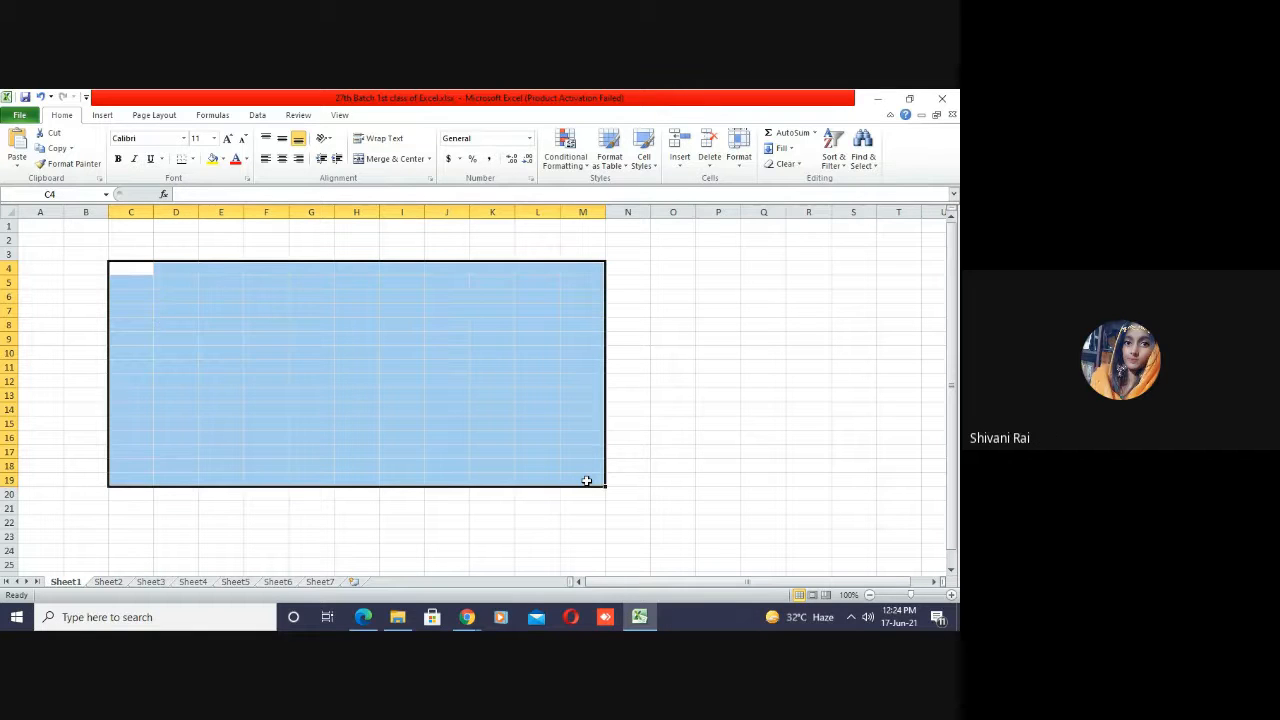
pyautogui.press('Left')
pyautogui.press('Right')
pyautogui.press('Up')
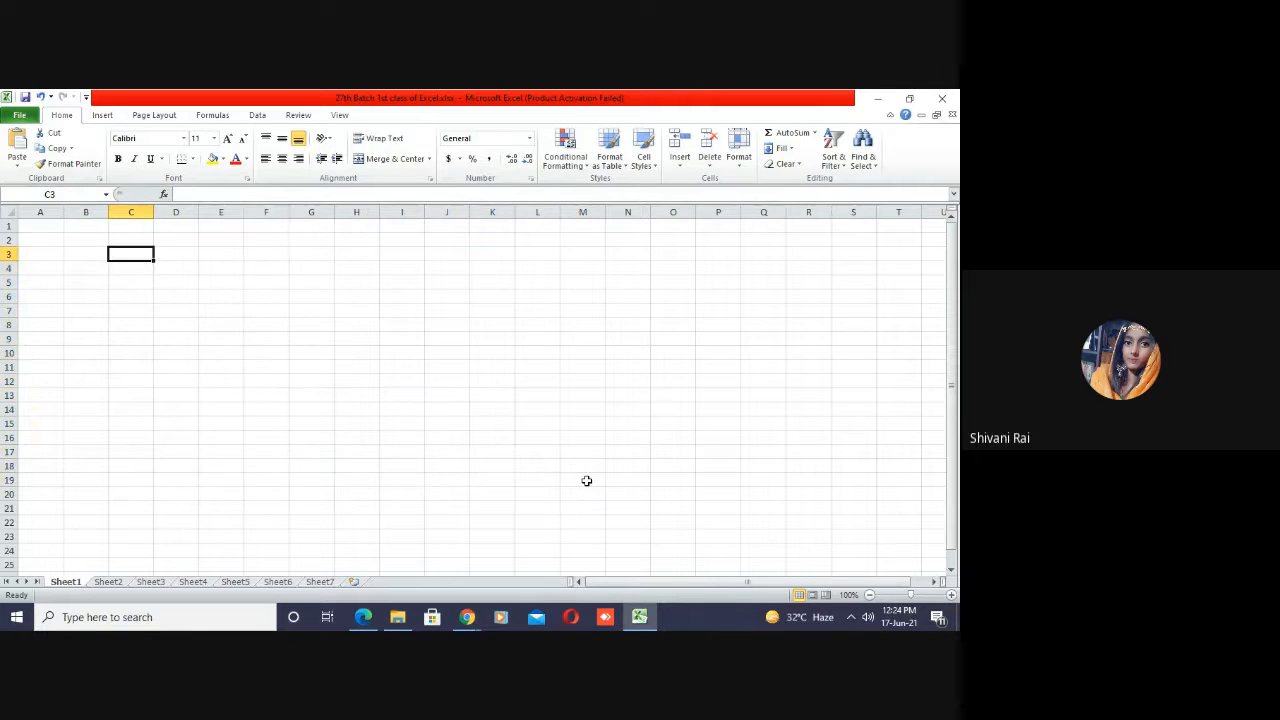
# - Enter the numbers 1 and 2 in cells B3 and B4
pyautogui.press('Left')
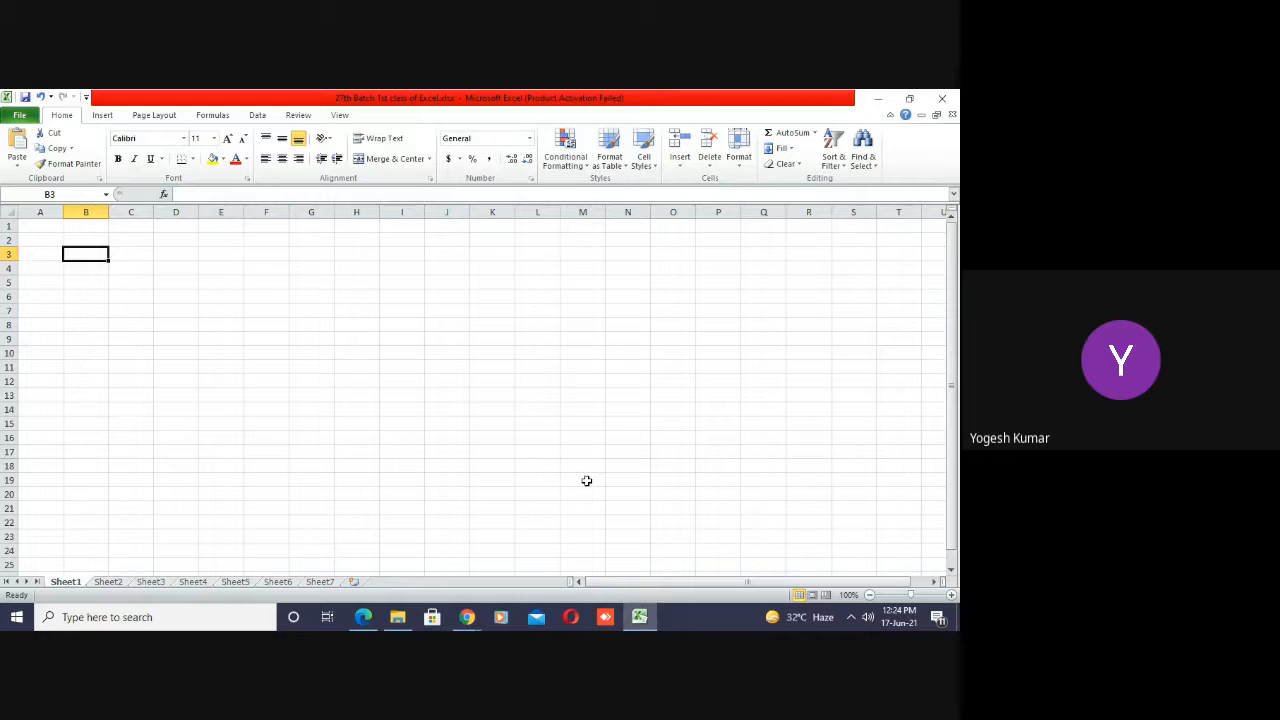
pyautogui.write('1')
pyautogui.press('Return')
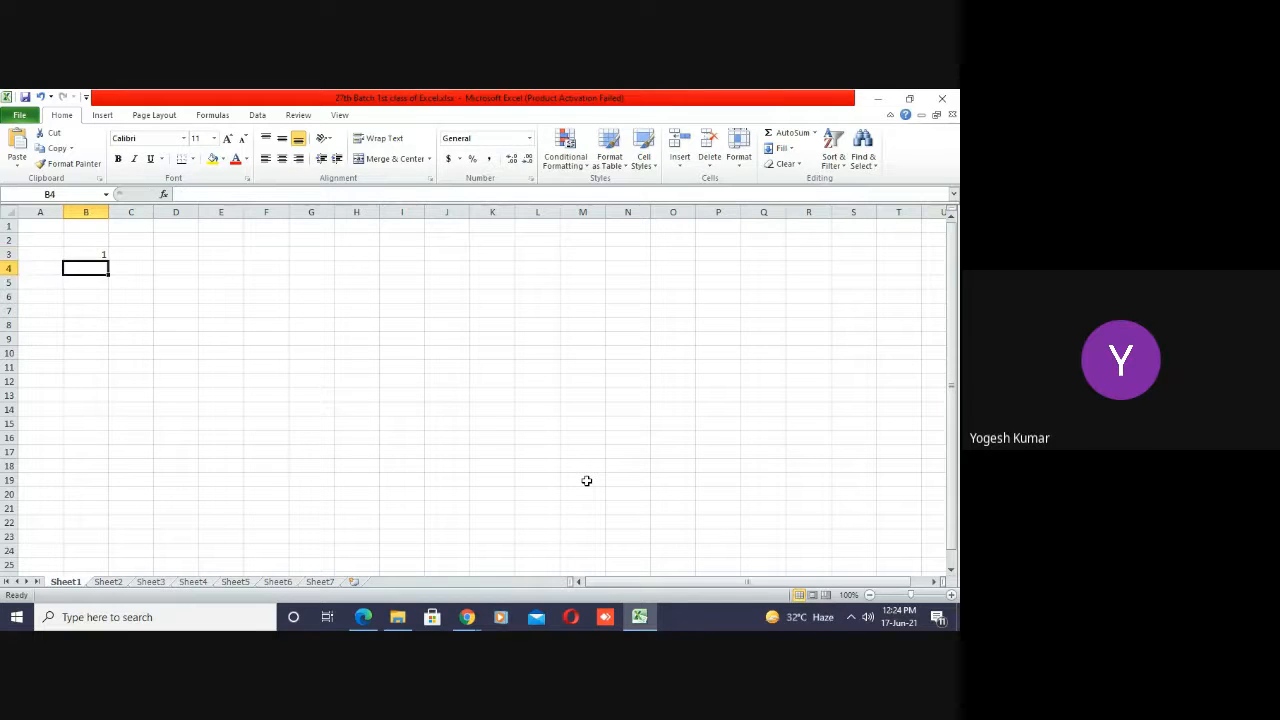
pyautogui.write('2')
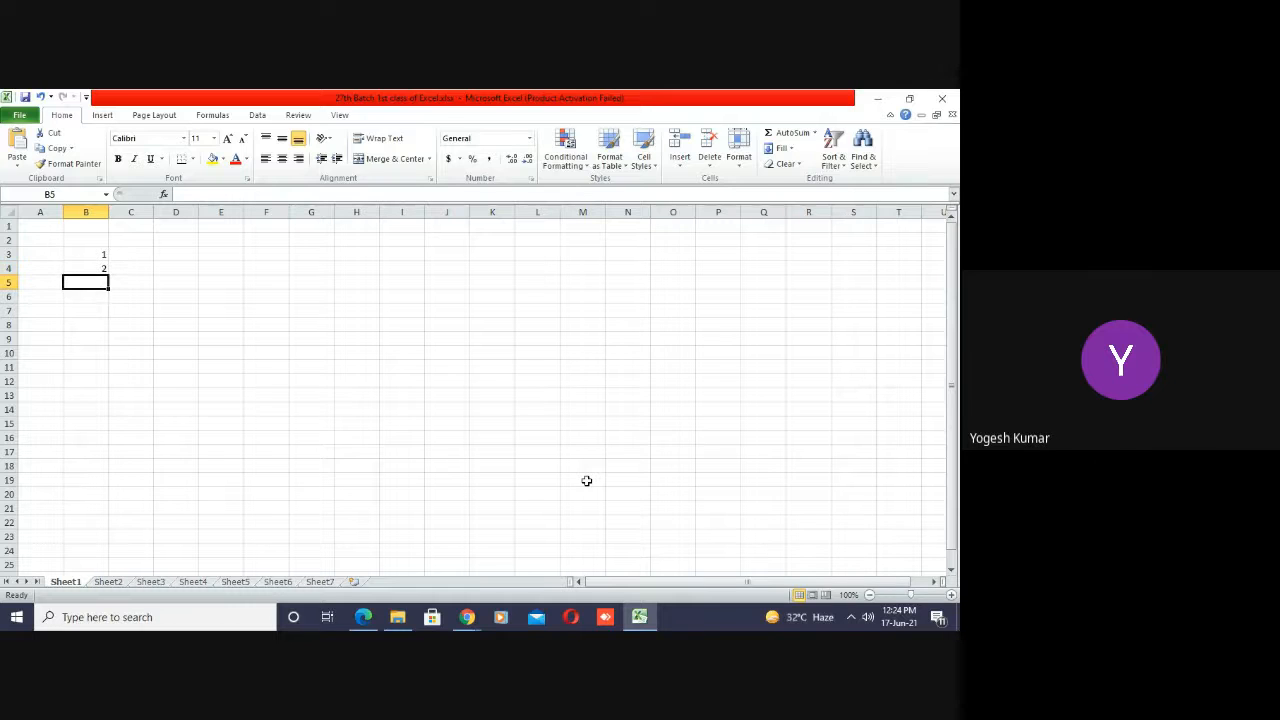
# - Select B3:B4 and extend the number series down to cell B18 with the fill handle
pyautogui.press('Up')
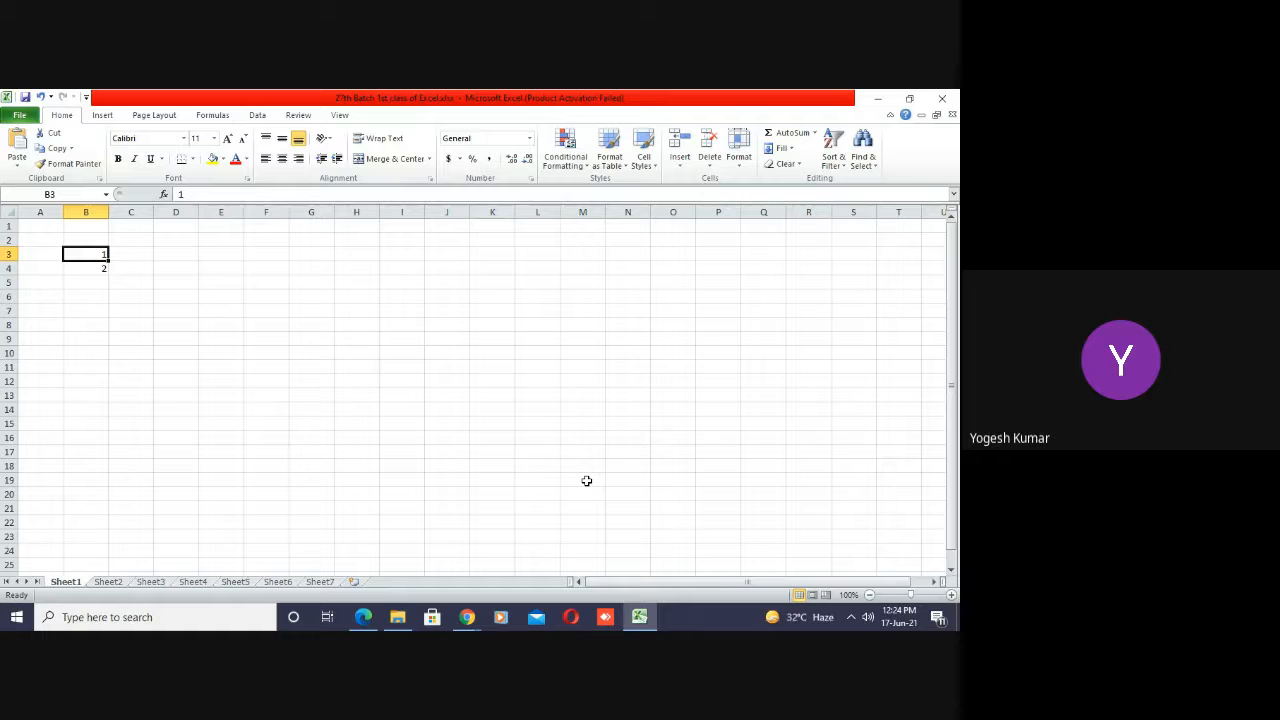
pyautogui.hotkey('shift', 'Down')
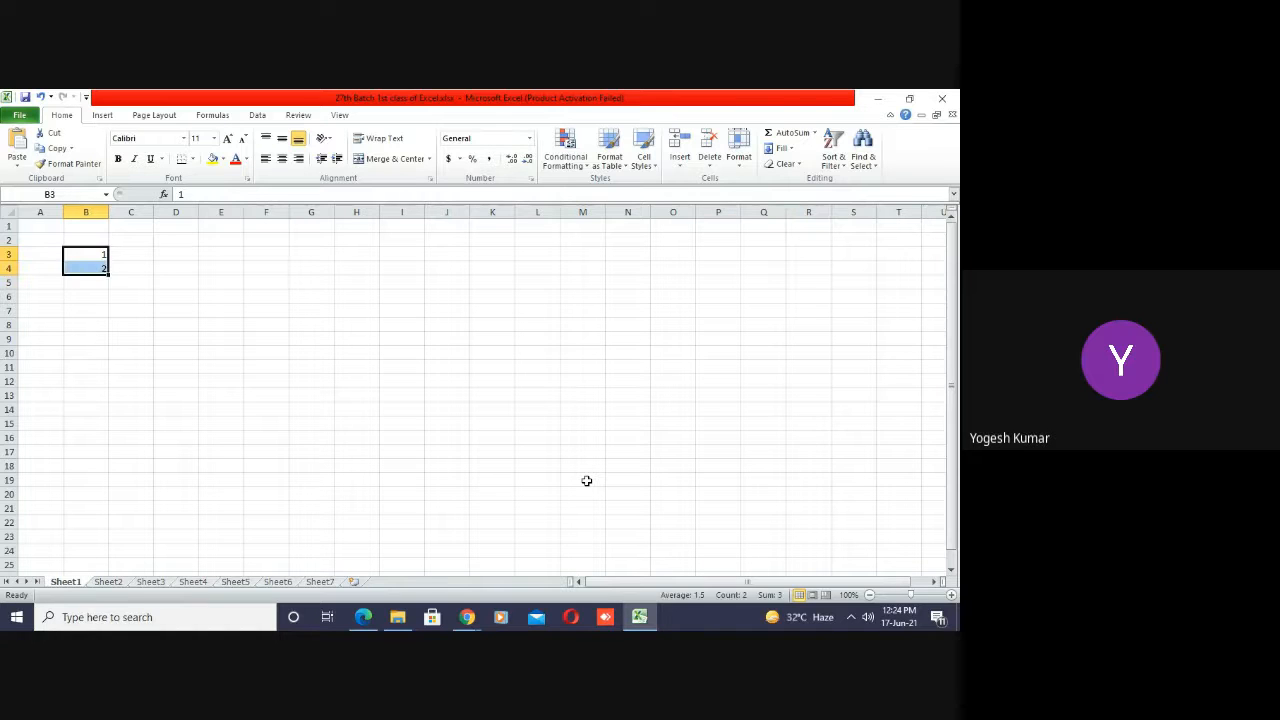
pyautogui.hotkey('shift', 'Up')
pyautogui.press('Up')
pyautogui.press('Up')
pyautogui.press('Down')
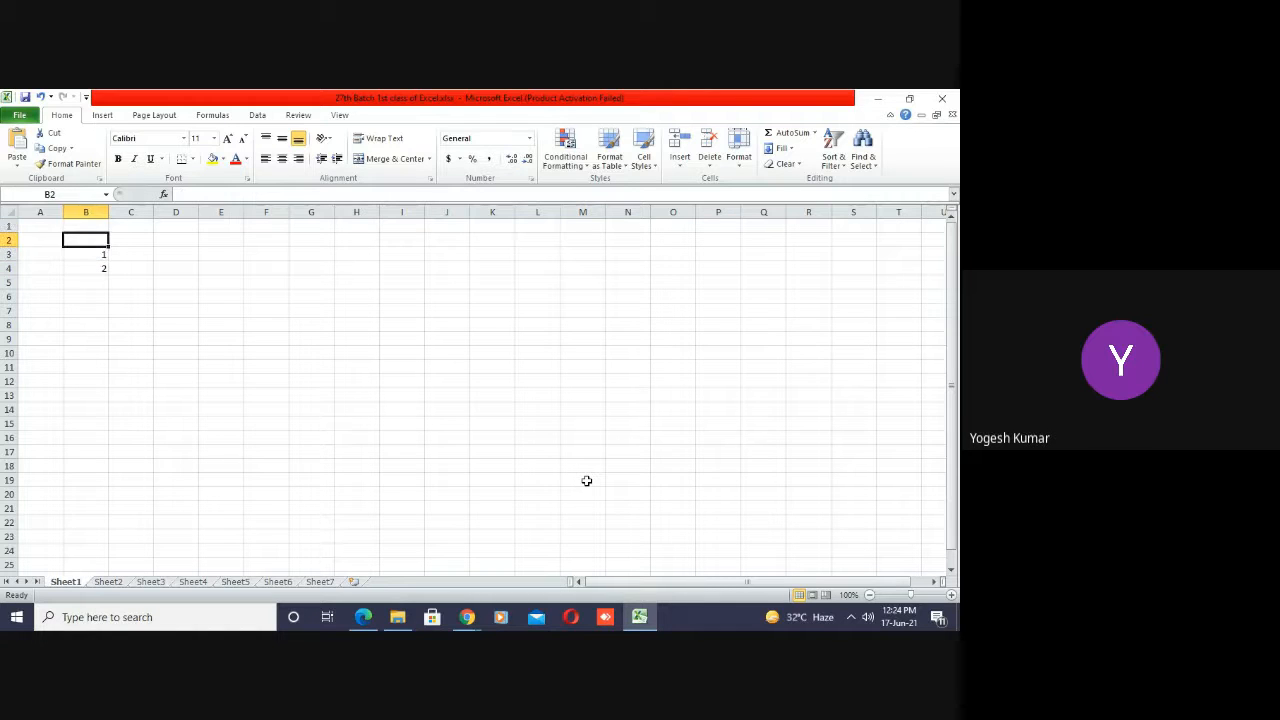
pyautogui.press('Down')
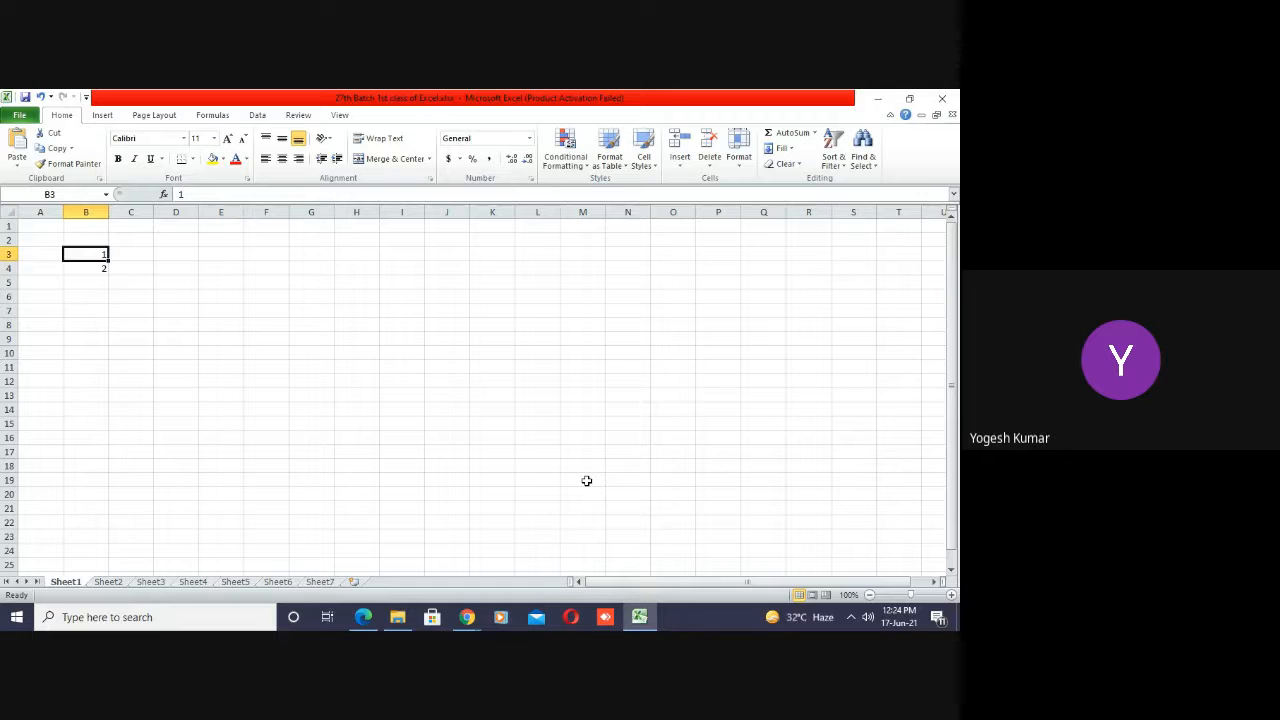
pyautogui.press('Down')
pyautogui.press('Up')
pyautogui.hotkey('shift', 'Down')
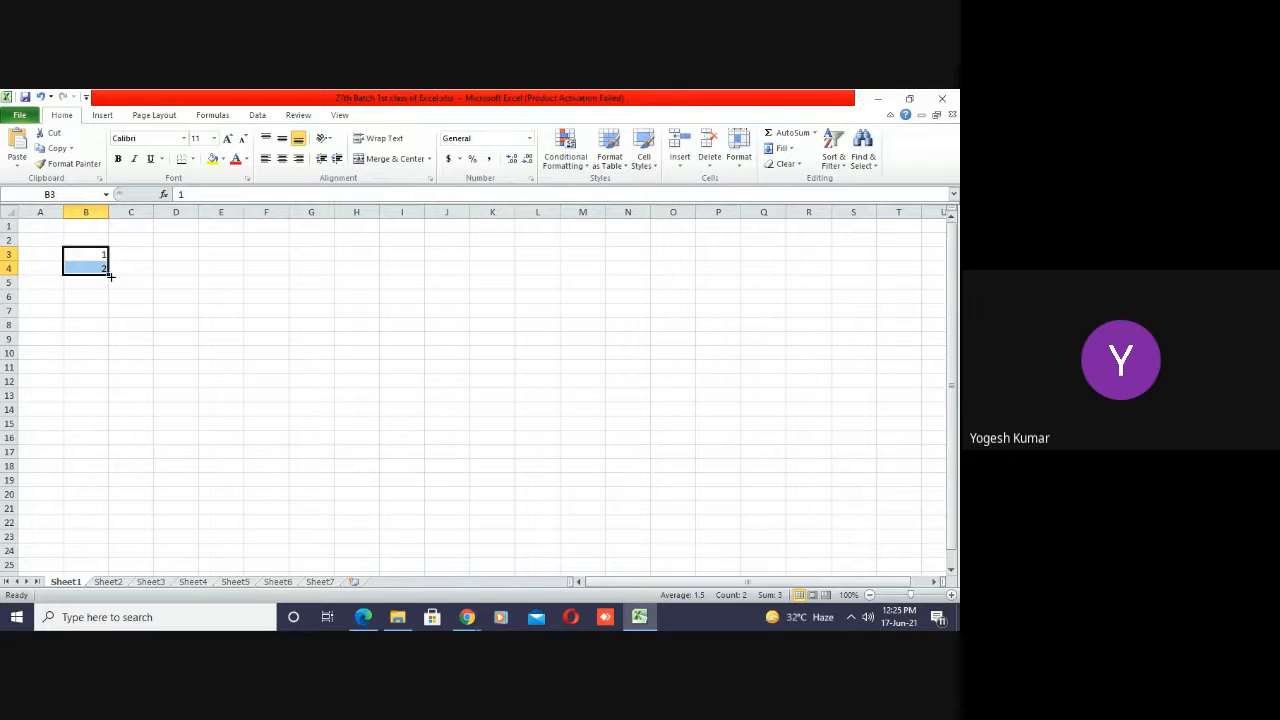
pyautogui.moveTo(110, 275); pyautogui.dragTo(119, 471)
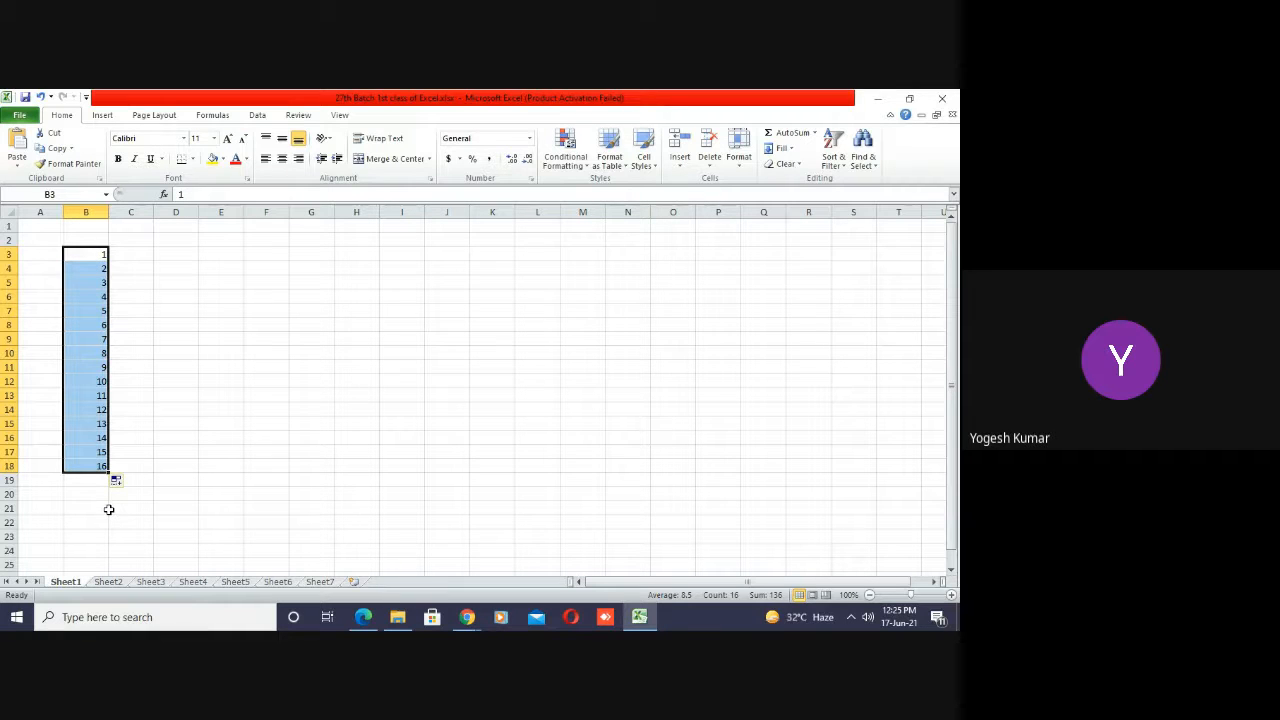
# - Enter 2 in cell C3 and extend the series from B3:C3 across the row to M3
pyautogui.click(118, 259)
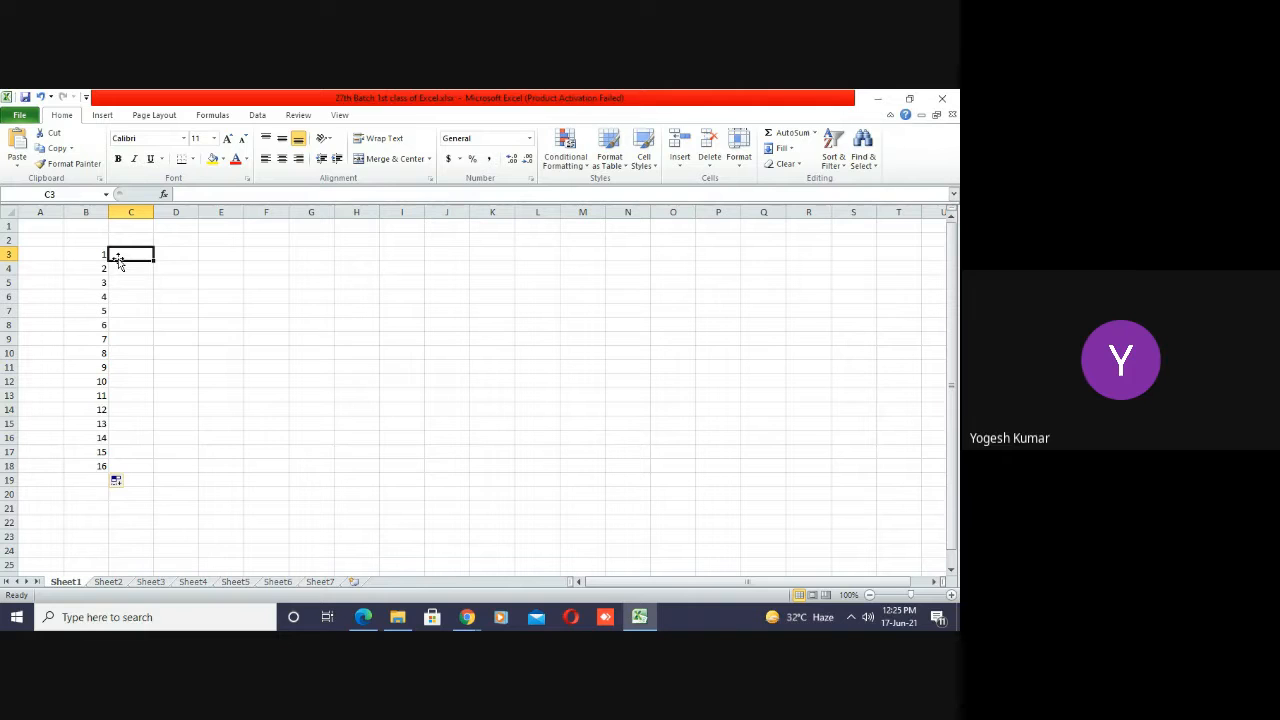
pyautogui.write('2')
pyautogui.press('Left')
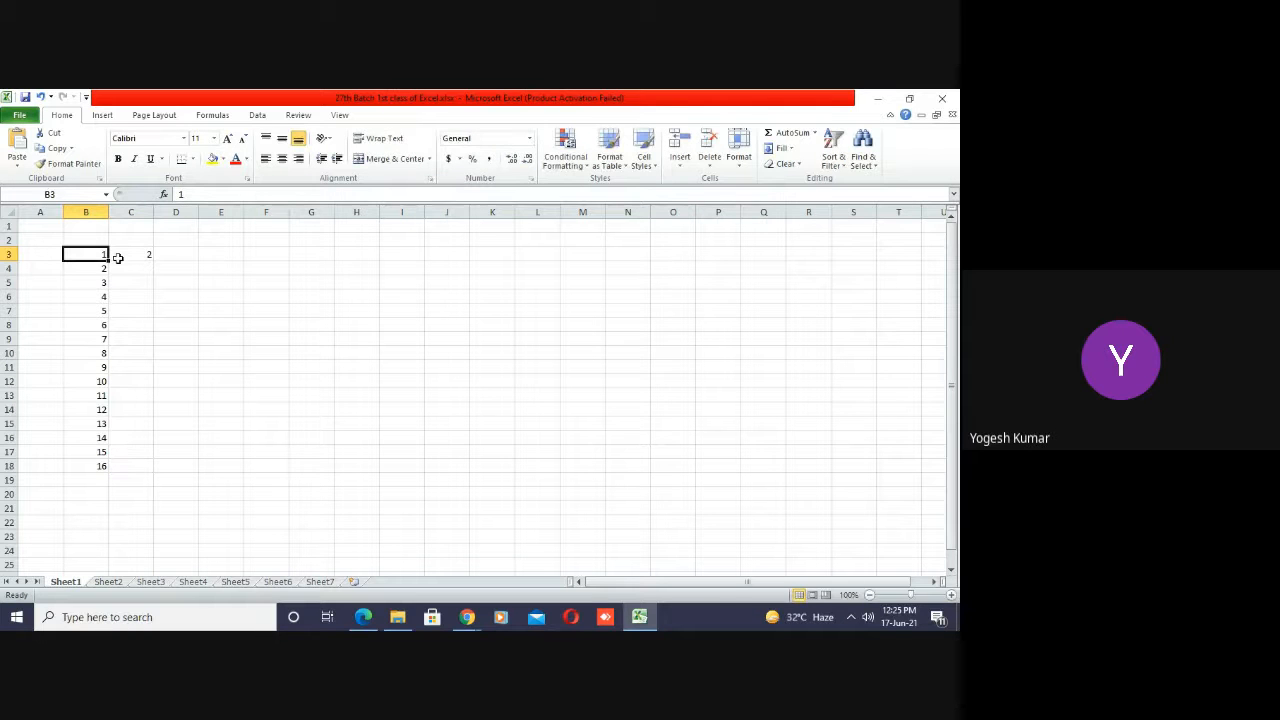
pyautogui.keyDown('shift'); pyautogui.click(118, 258); pyautogui.keyUp('shift')
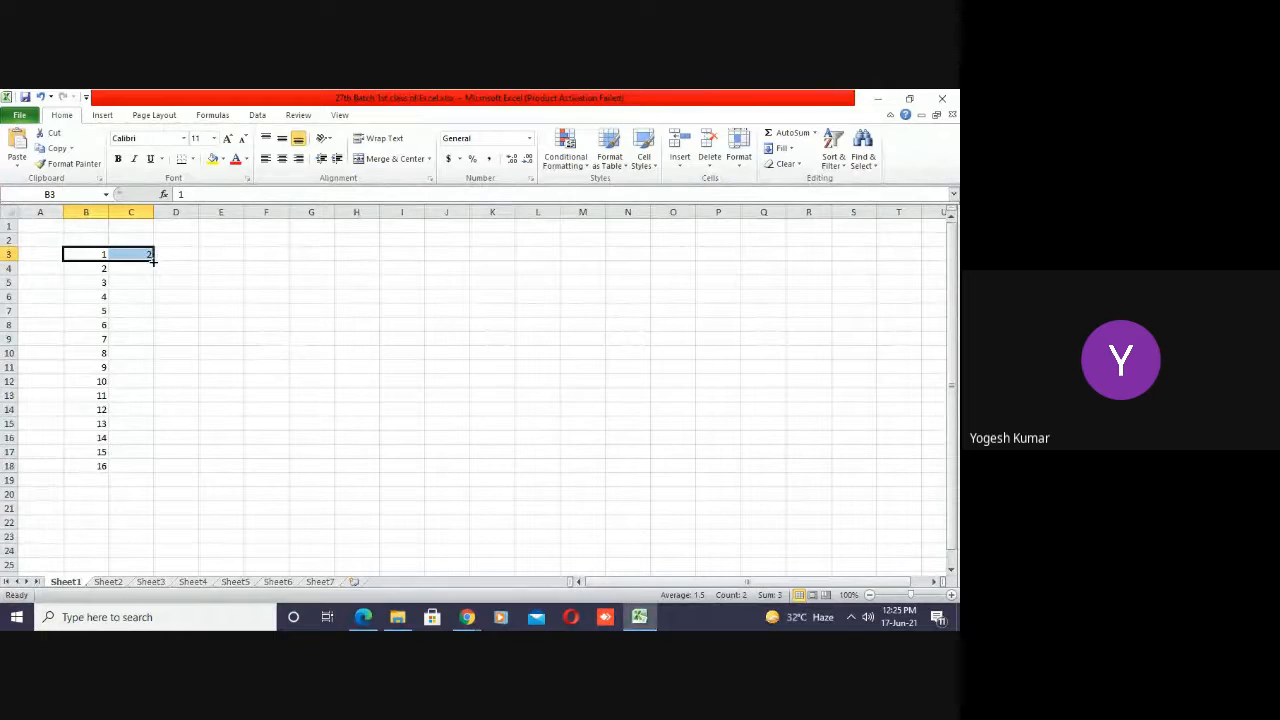
pyautogui.moveTo(153, 260); pyautogui.dragTo(601, 265)
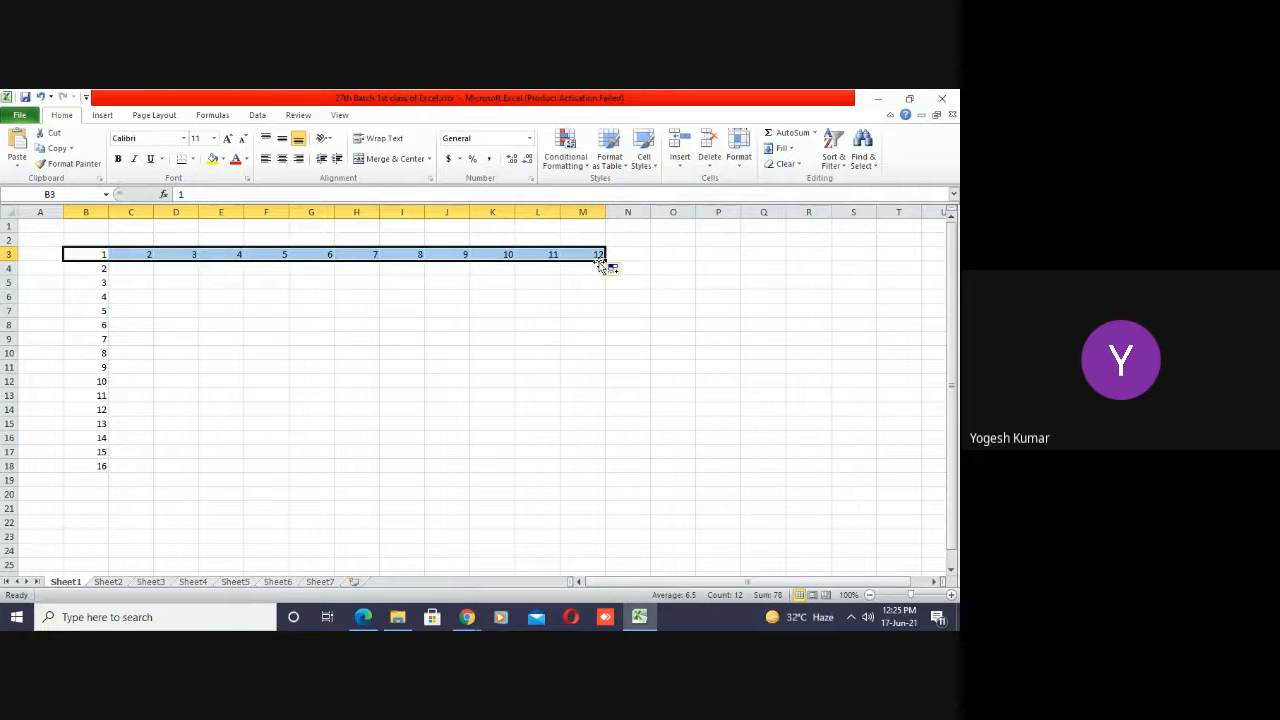
pyautogui.click(270, 281)
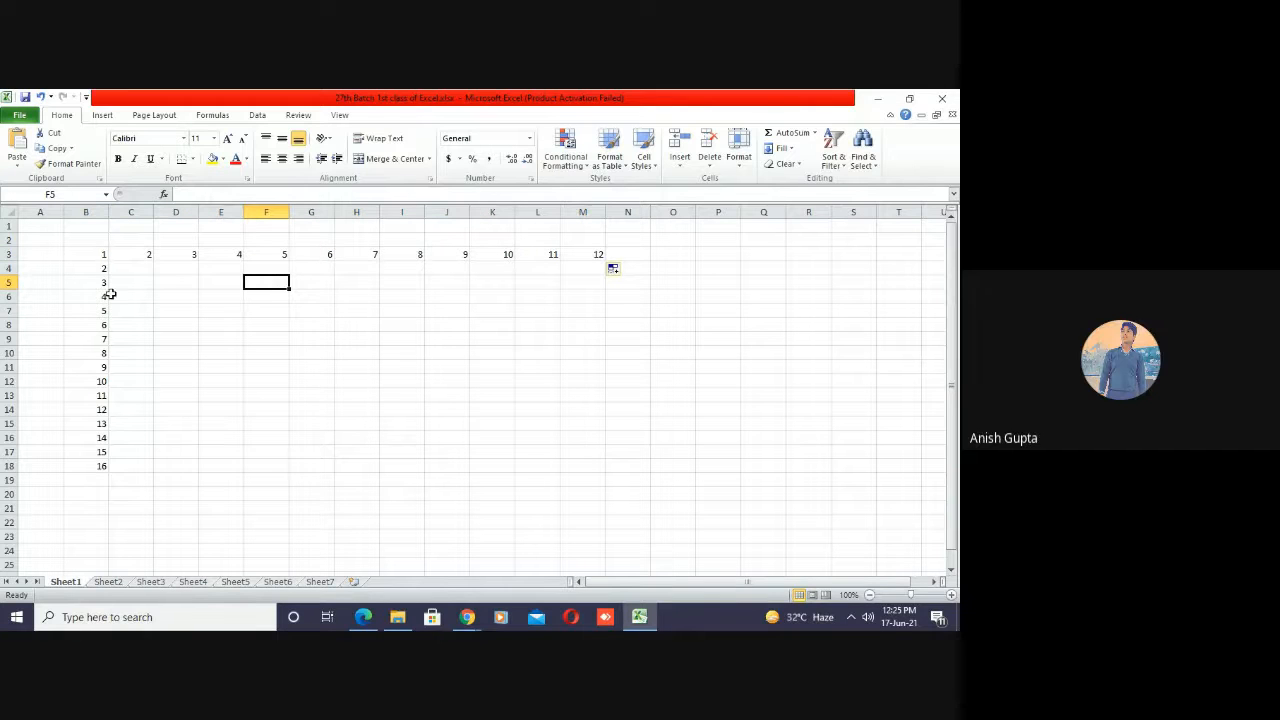
pyautogui.click(103, 251)
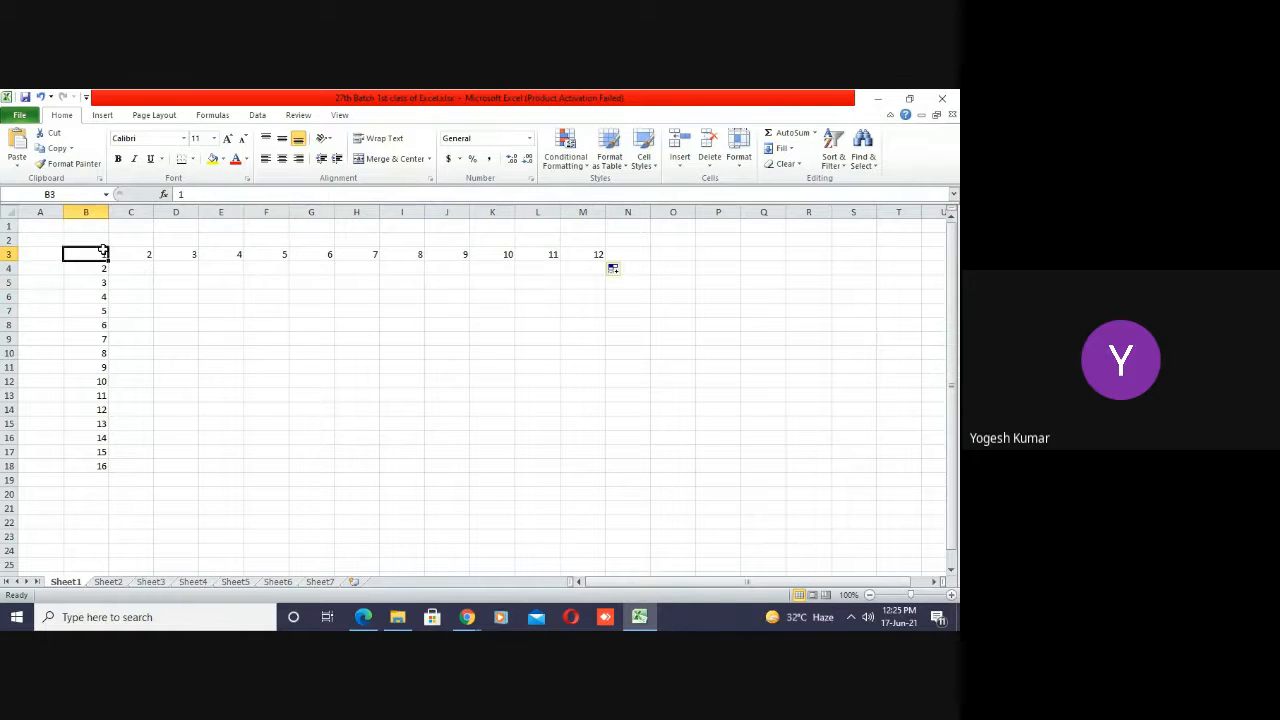
pyautogui.moveTo(103, 251); pyautogui.dragTo(103, 262)
pyautogui.press('Down')
pyautogui.hotkey('shift', 'Down')
pyautogui.hotkey('shift', 'Down')
pyautogui.hotkey('shift', 'Down')
pyautogui.hotkey('shift', 'Down')
pyautogui.hotkey('shift', 'Down')
pyautogui.hotkey('shift', 'Down')
pyautogui.hotkey('shift', 'Down')
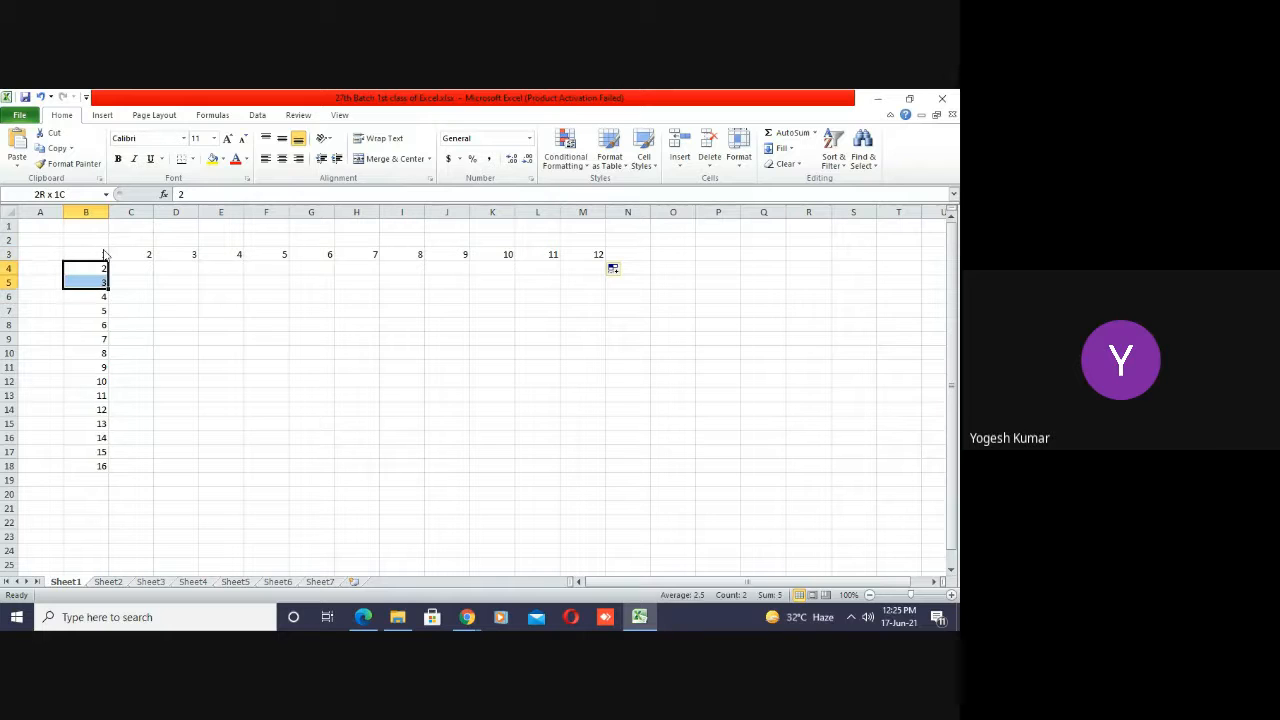
pyautogui.press('Down')
pyautogui.press('Right')
pyautogui.press('Right')
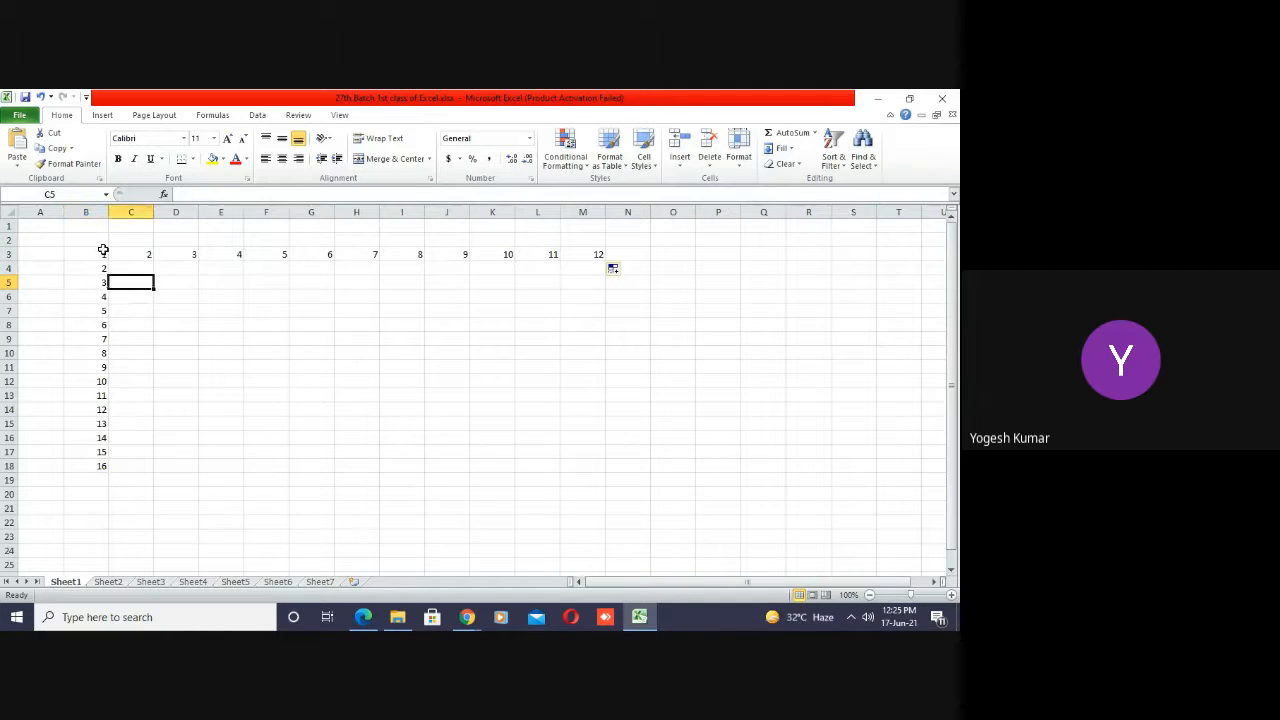
# - Enter 6 in cell D4, below the 3 in column D
pyautogui.press('Down')
pyautogui.press('Up')
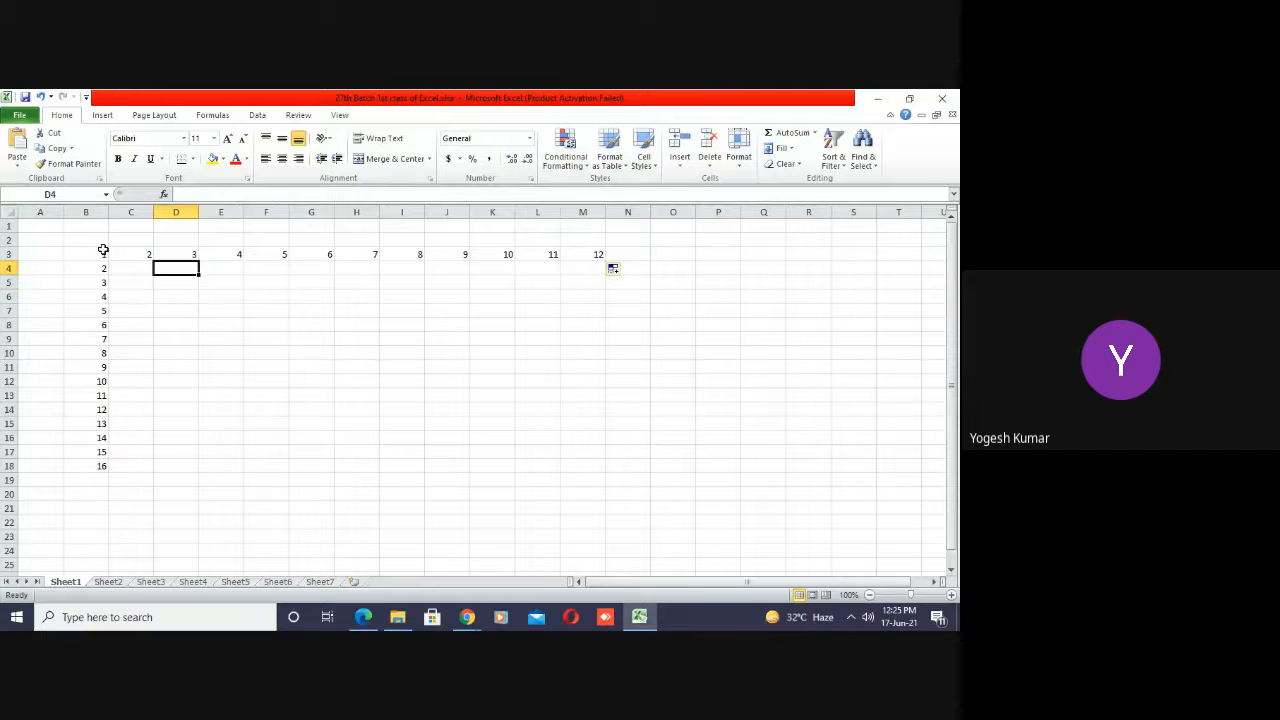
pyautogui.write('6')
pyautogui.press('Return')
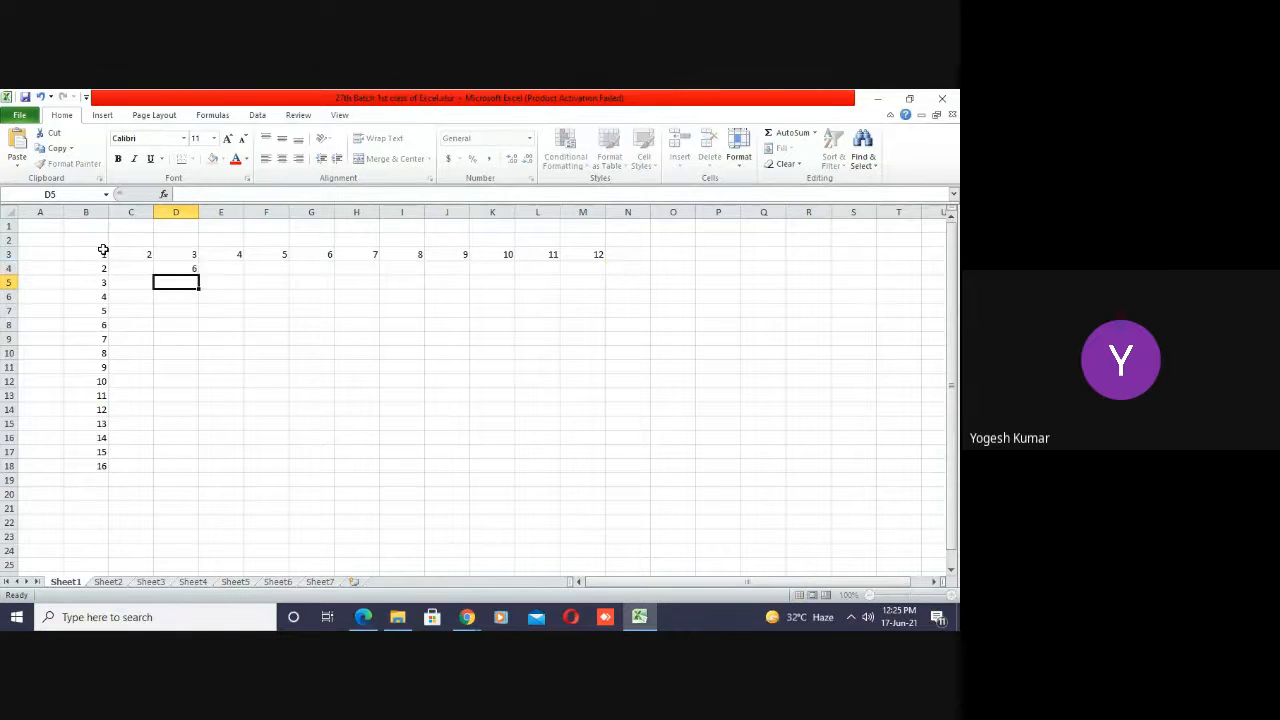
# - Select D3:D4 and extend the multiples-of-3 series down to cell D18
pyautogui.press('Up')
pyautogui.press('Up')
pyautogui.hotkey('shift', 'Down')
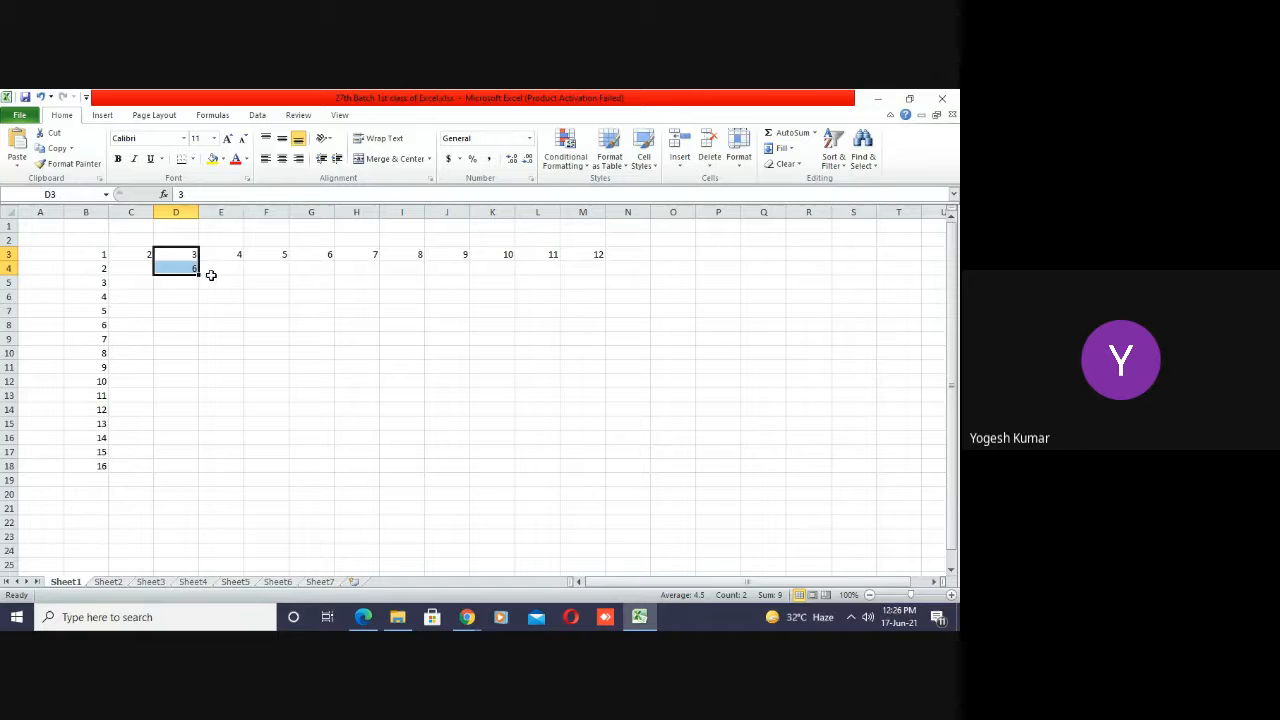
pyautogui.moveTo(198, 273); pyautogui.dragTo(203, 470)
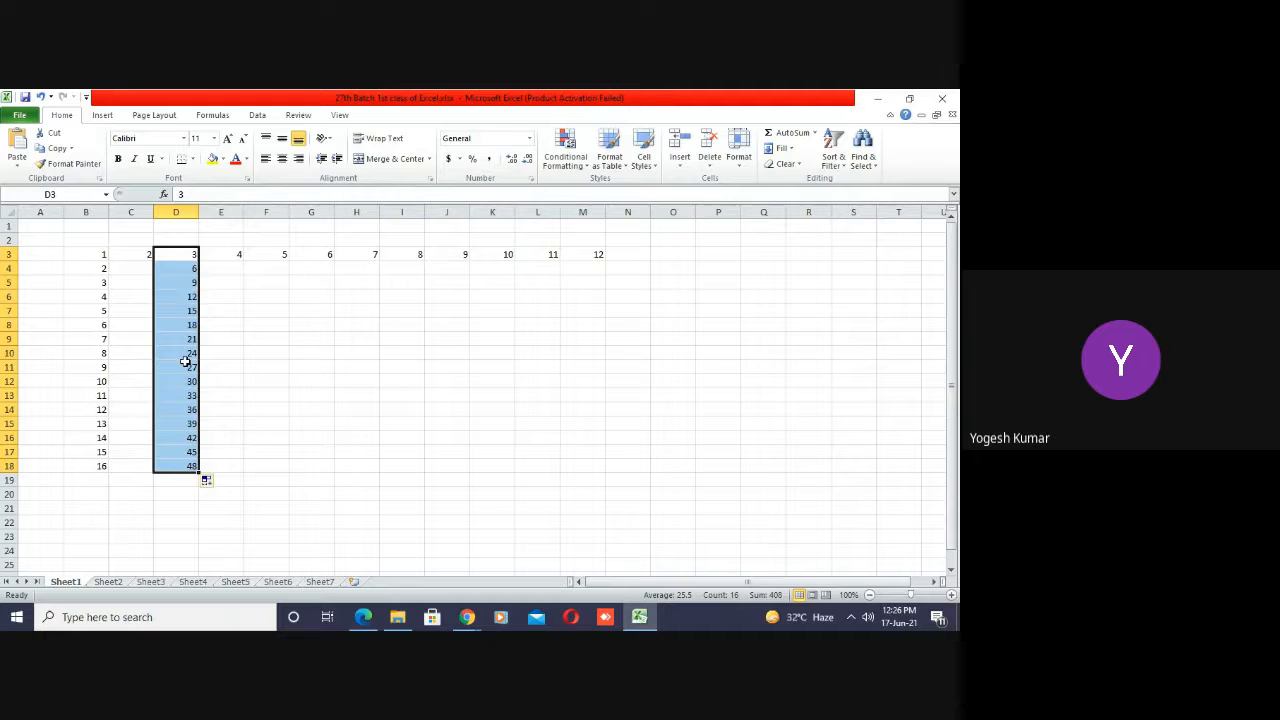
pyautogui.click(238, 468)
pyautogui.click(188, 381)
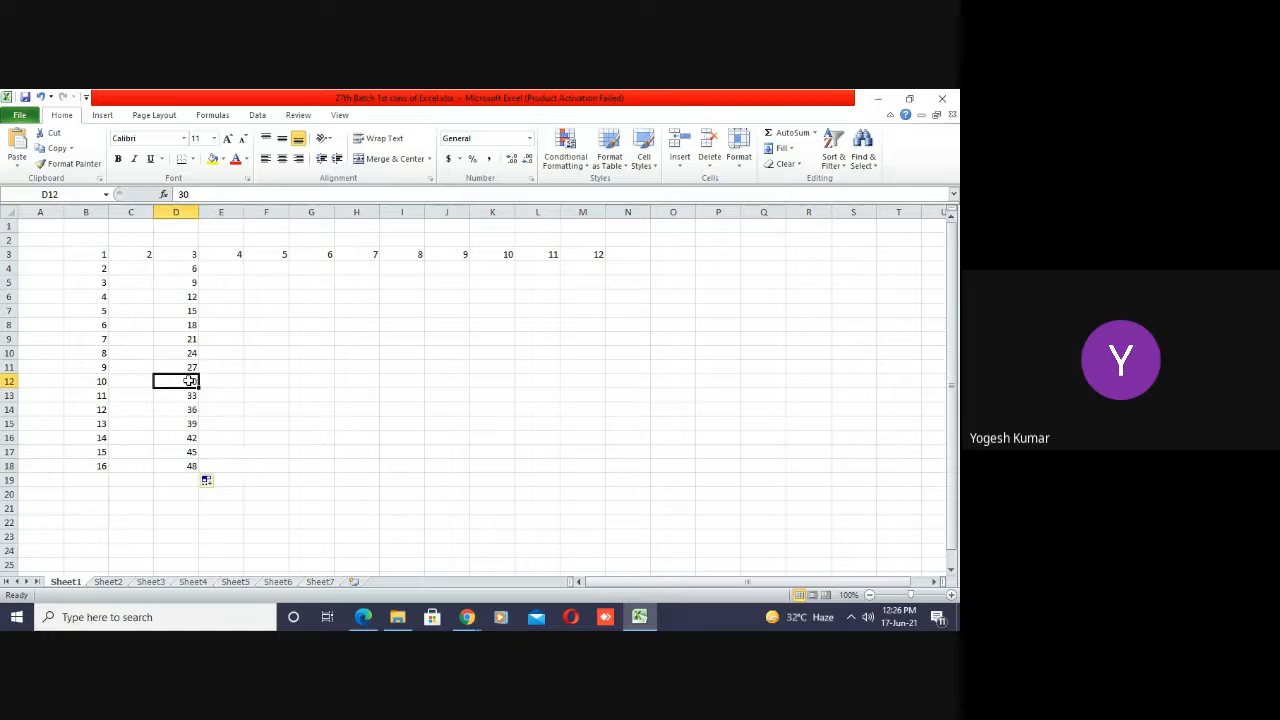
# - Select B17:B18 and continue the number series down to cell B37
pyautogui.click(98, 455)
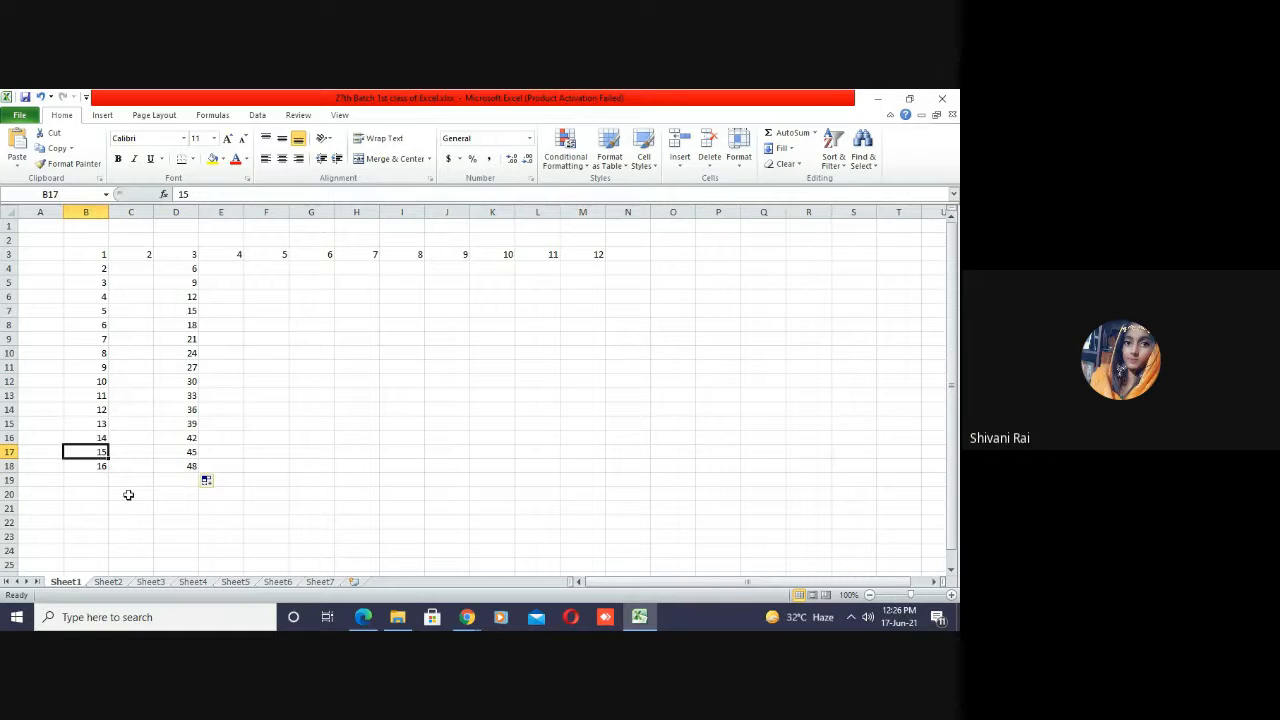
pyautogui.hotkey('shift', 'Down')
pyautogui.moveTo(108, 470); pyautogui.dragTo(101, 596)
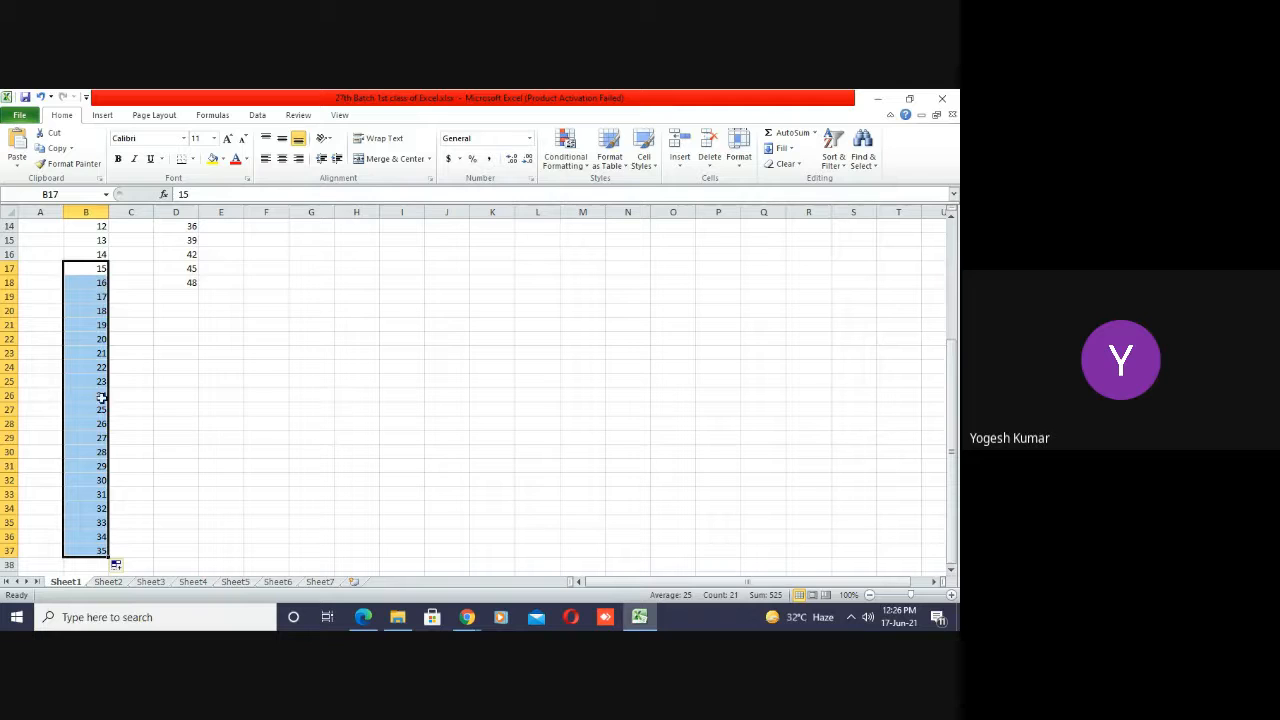
# - Select the entire worksheet and clear all of its contents
pyautogui.click(186, 510)
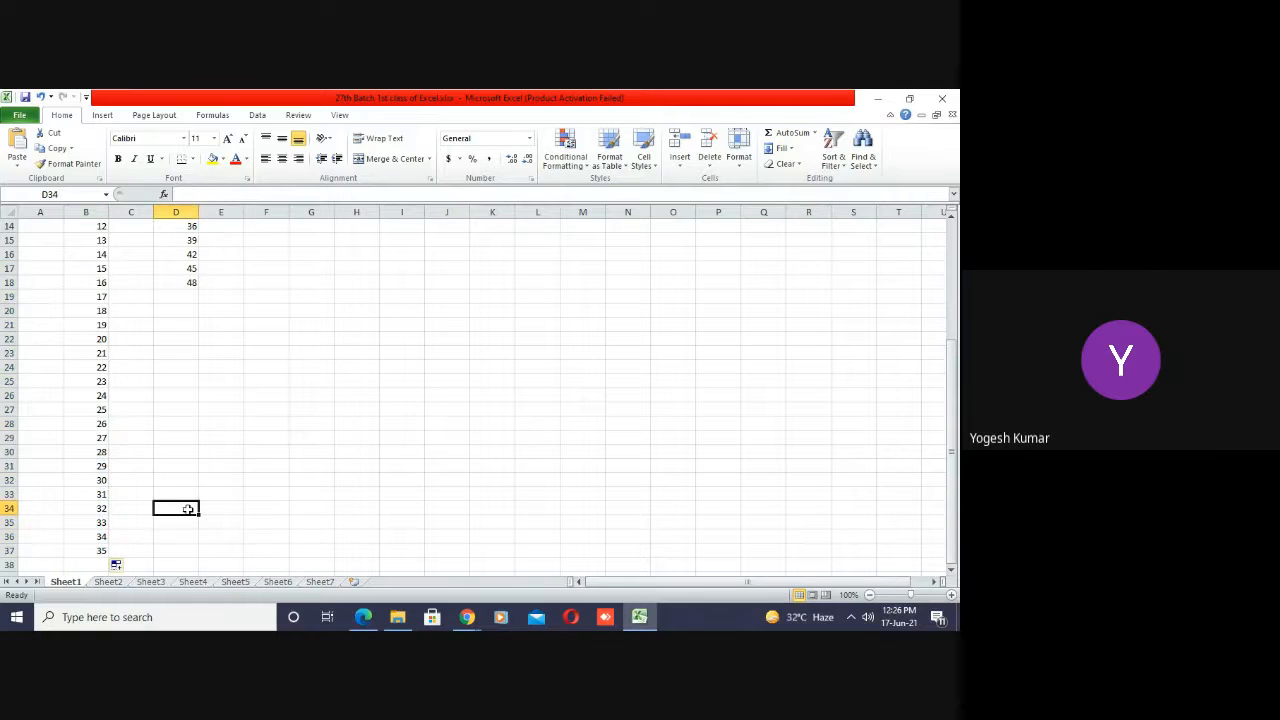
pyautogui.hotkey('ctrl', 'a')
pyautogui.press('Delete')
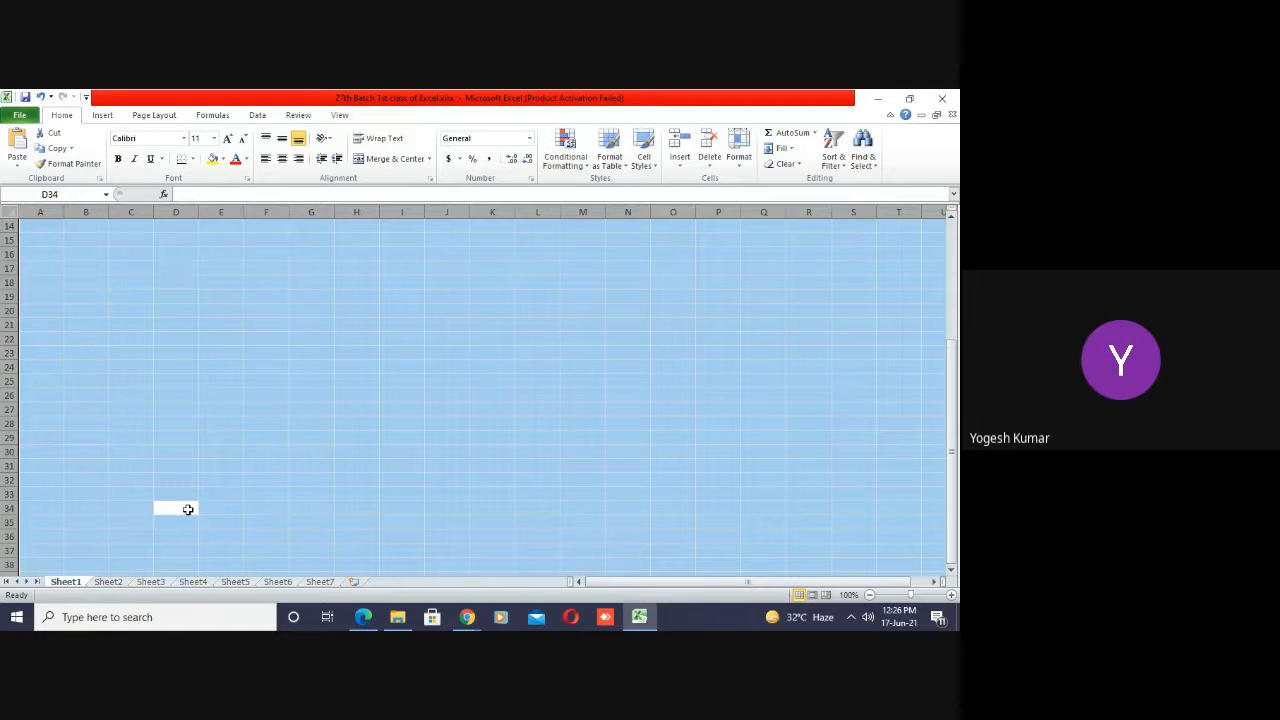
# - Start a multiplication table of 2 by entering 2 in cell C3 and X in cell D3
pyautogui.press('Up')
pyautogui.press('Up')
pyautogui.press('Up')
pyautogui.press('Up')
pyautogui.press('Up')
pyautogui.press('Up')
pyautogui.press('Up')
pyautogui.press('Up')
pyautogui.press('Up')
pyautogui.press('Up')
pyautogui.press('Up')
pyautogui.press('Up')
pyautogui.press('Up')
pyautogui.press('Up')
pyautogui.press('Up')
pyautogui.press('Up')
pyautogui.press('Up')
pyautogui.press('Up')
pyautogui.press('Up')
pyautogui.press('Up')
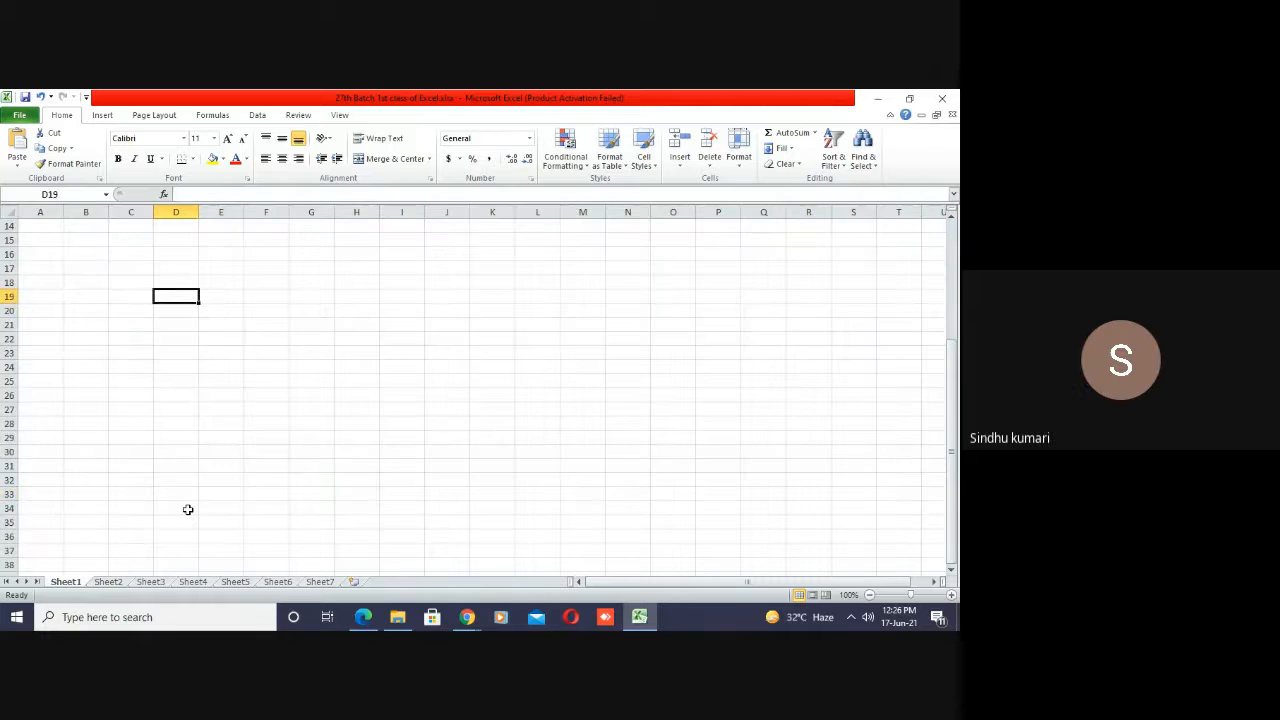
pyautogui.press('Left')
pyautogui.press('Left')
pyautogui.press('Down')
pyautogui.press('Down')
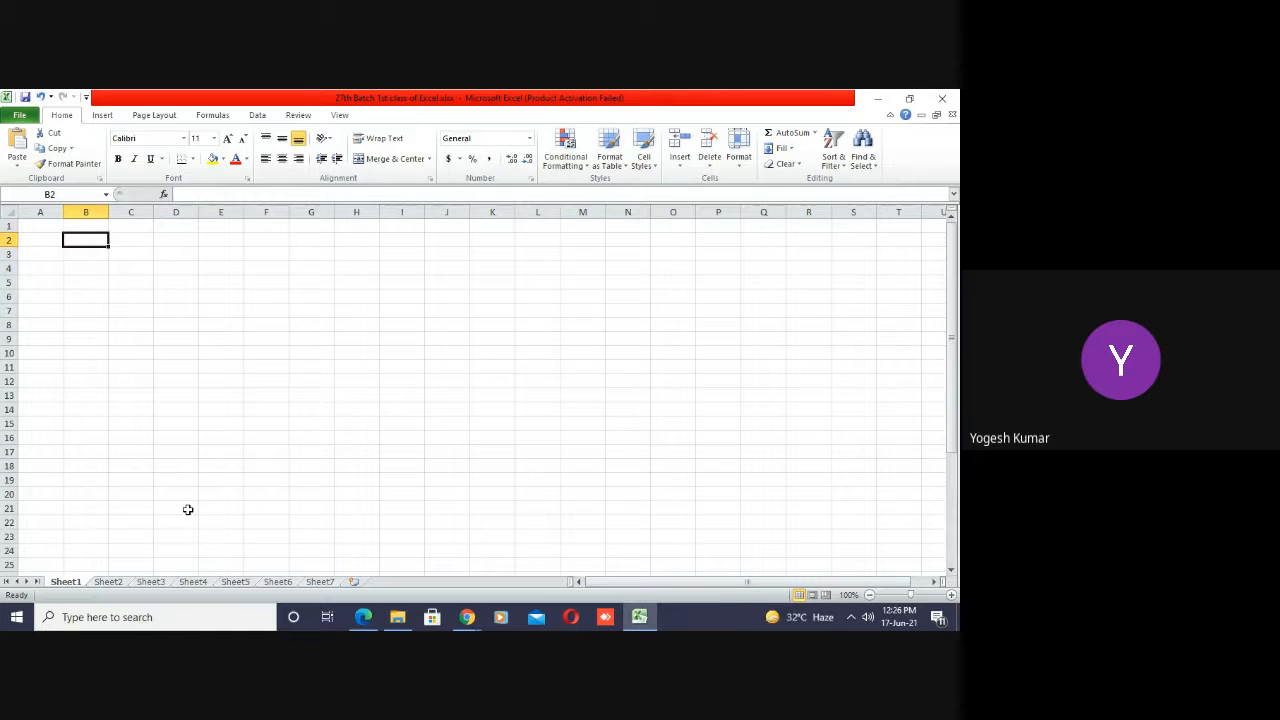
pyautogui.press('Right')
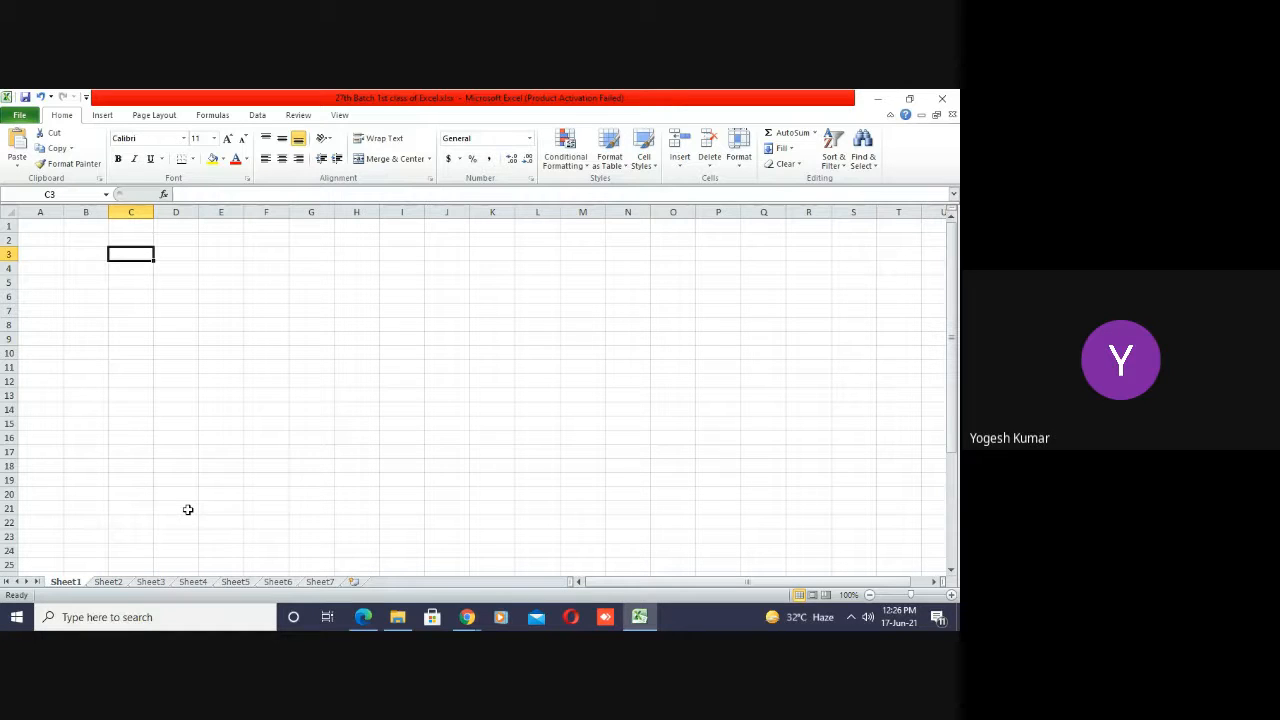
pyautogui.write('2')
pyautogui.press('Return')
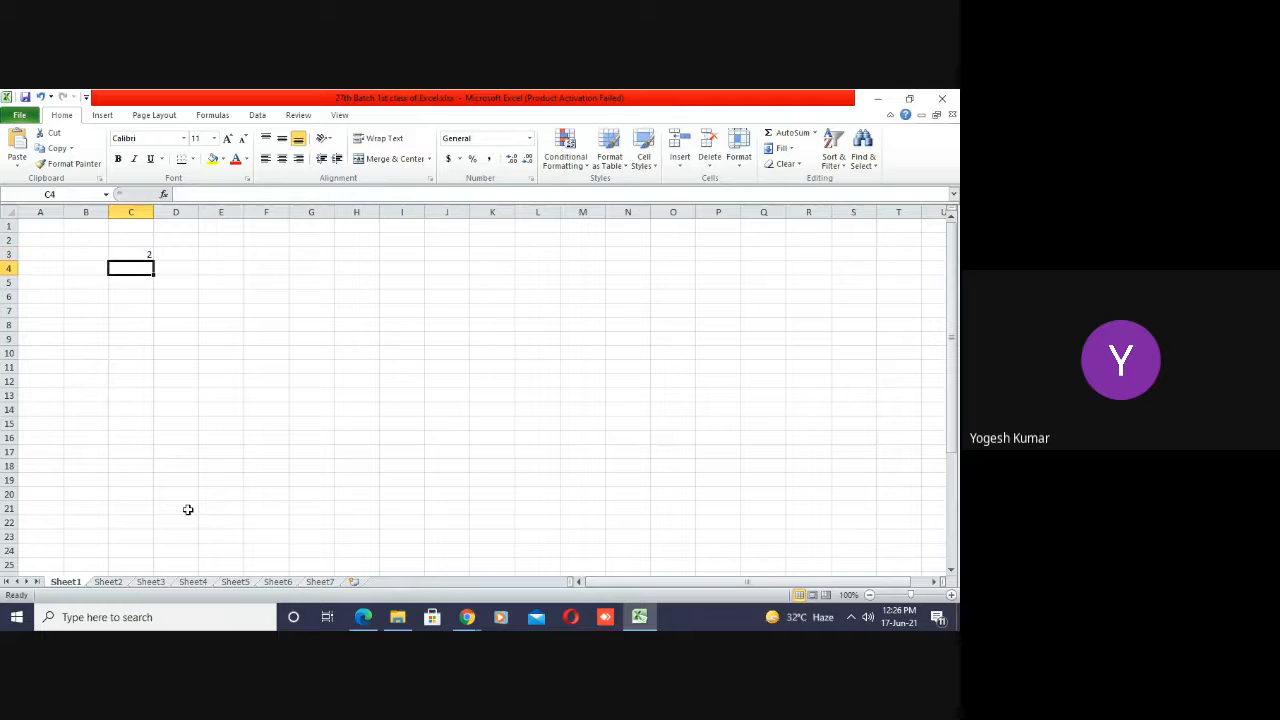
pyautogui.press('Right')
pyautogui.press('Up')
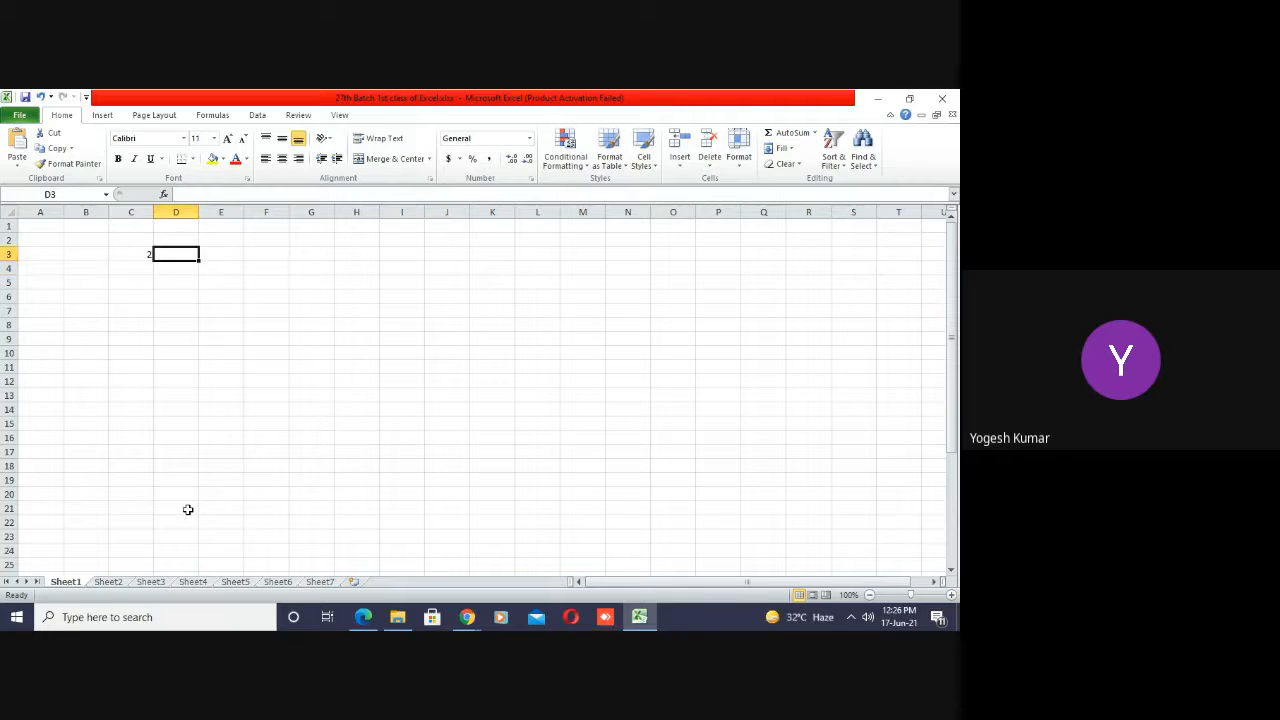
pyautogui.write('x')
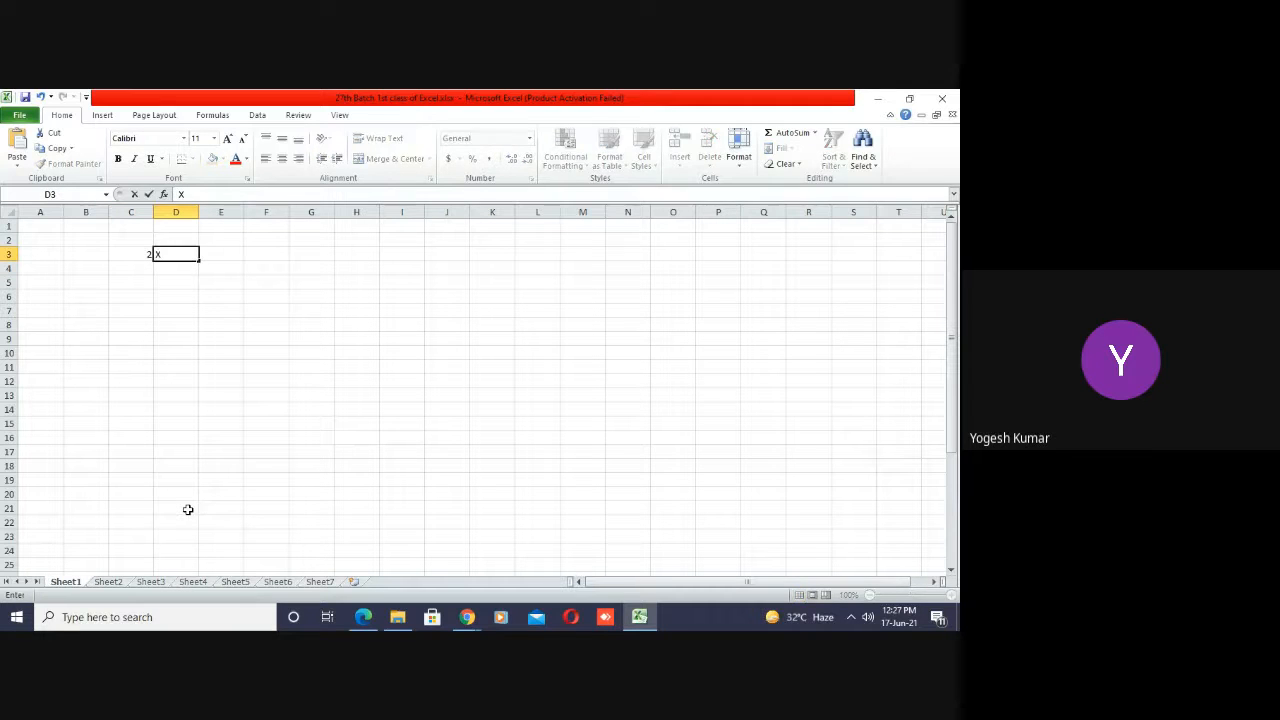
pyautogui.press('Return')
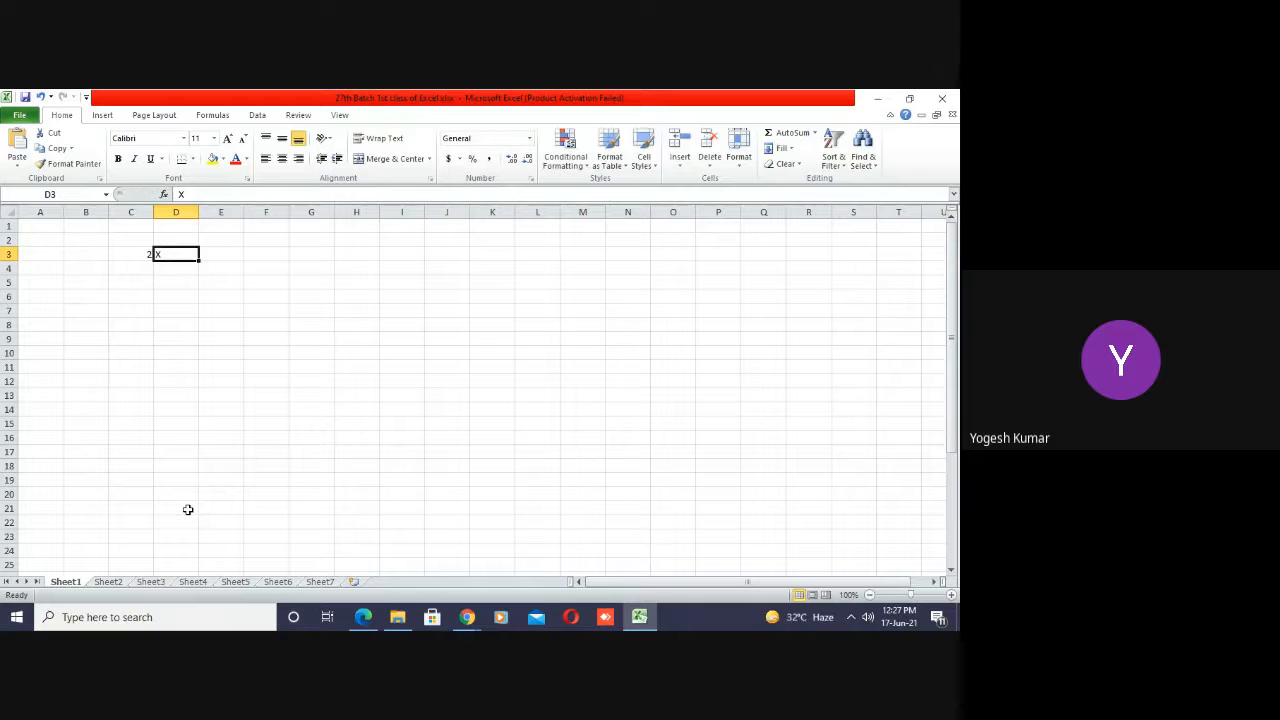
# - Complete the first table row with 1 in E3, an equals sign in F3 and 2 in G3
pyautogui.press('Right')
pyautogui.press('Up')
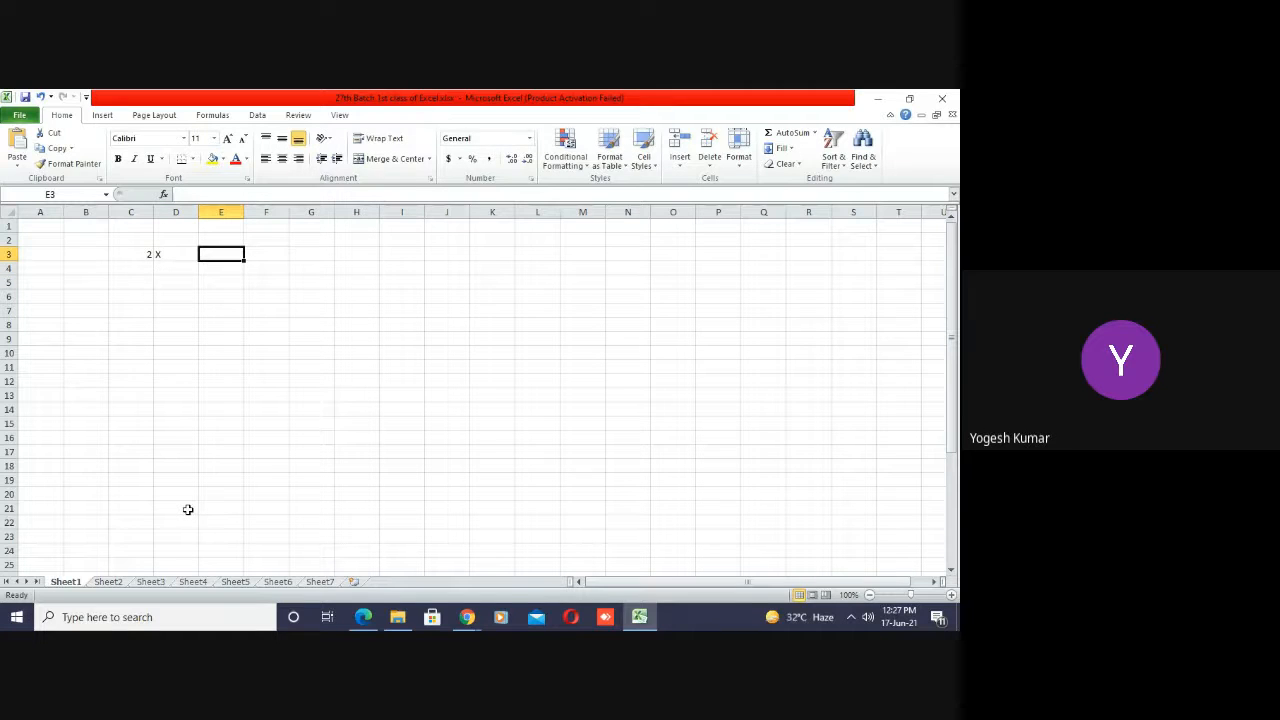
pyautogui.write('1')
pyautogui.press('Right')
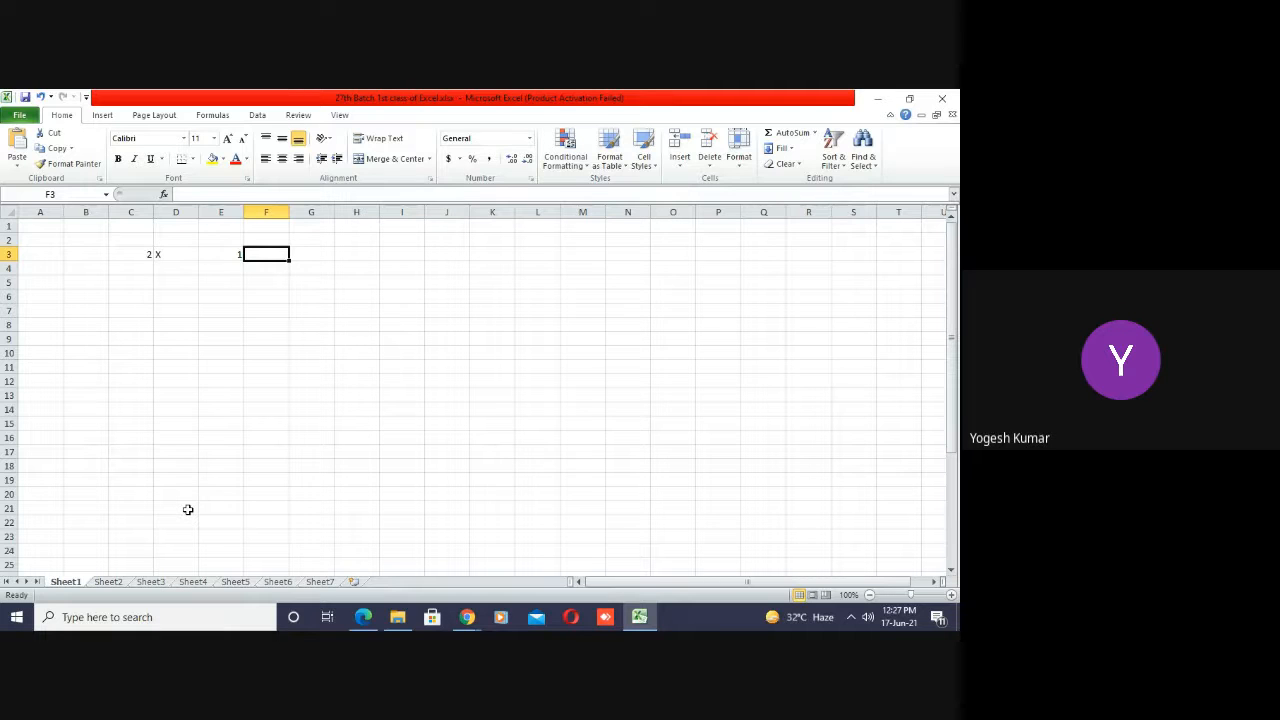
pyautogui.write('=')
pyautogui.press('Tab')
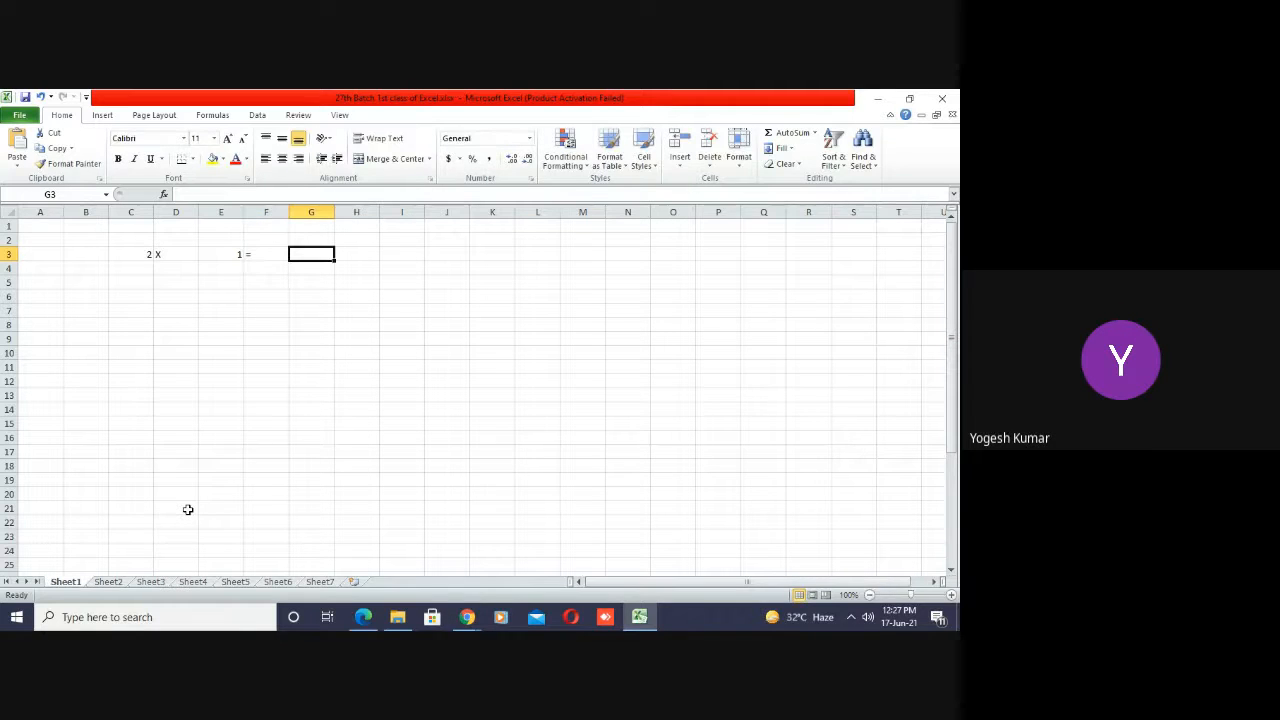
pyautogui.write('2')
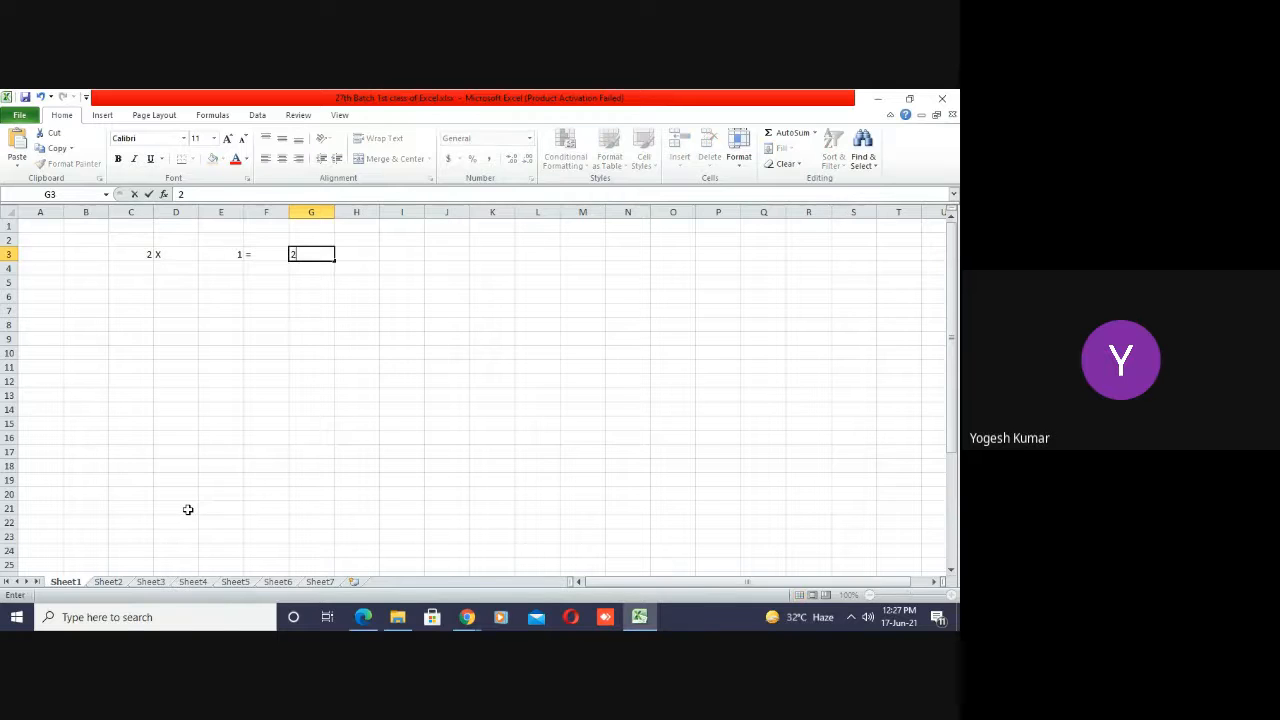
pyautogui.press('Return')
# - Enter the second table row in C4:G4 as 2, X, 2, = and 4
pyautogui.press('Left')
pyautogui.press('Left')
pyautogui.press('Up')
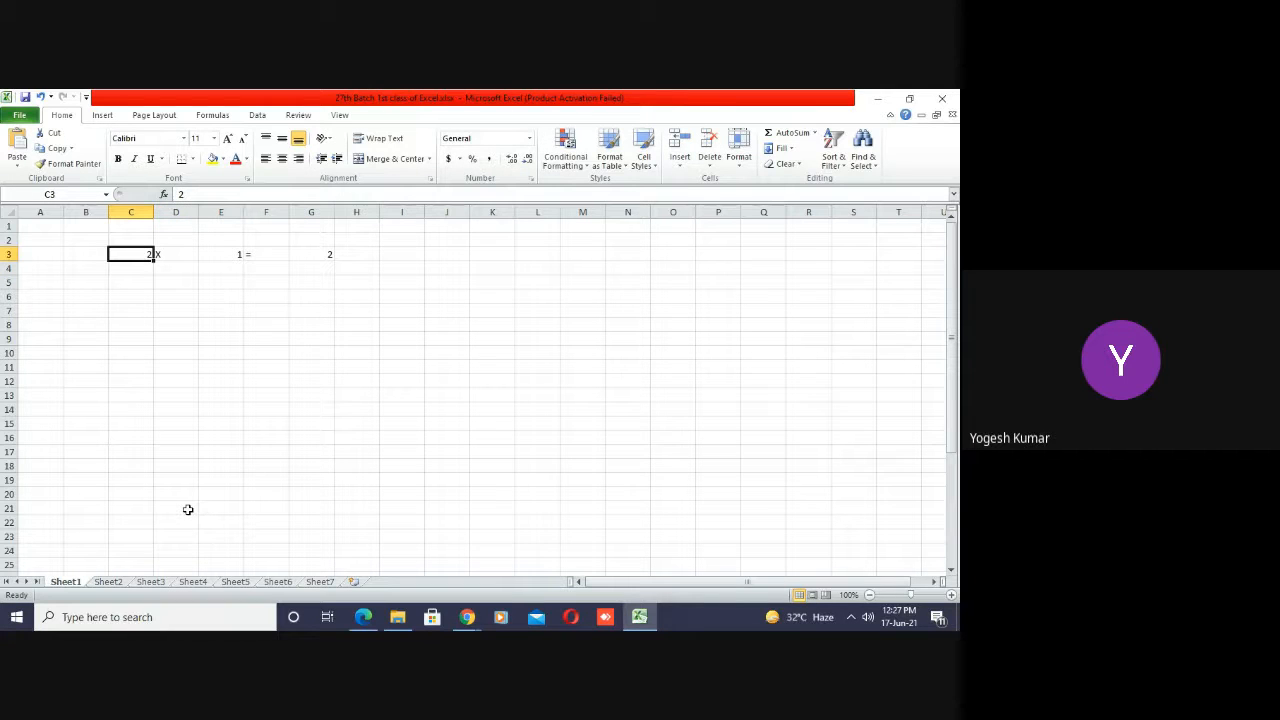
pyautogui.press('Down')
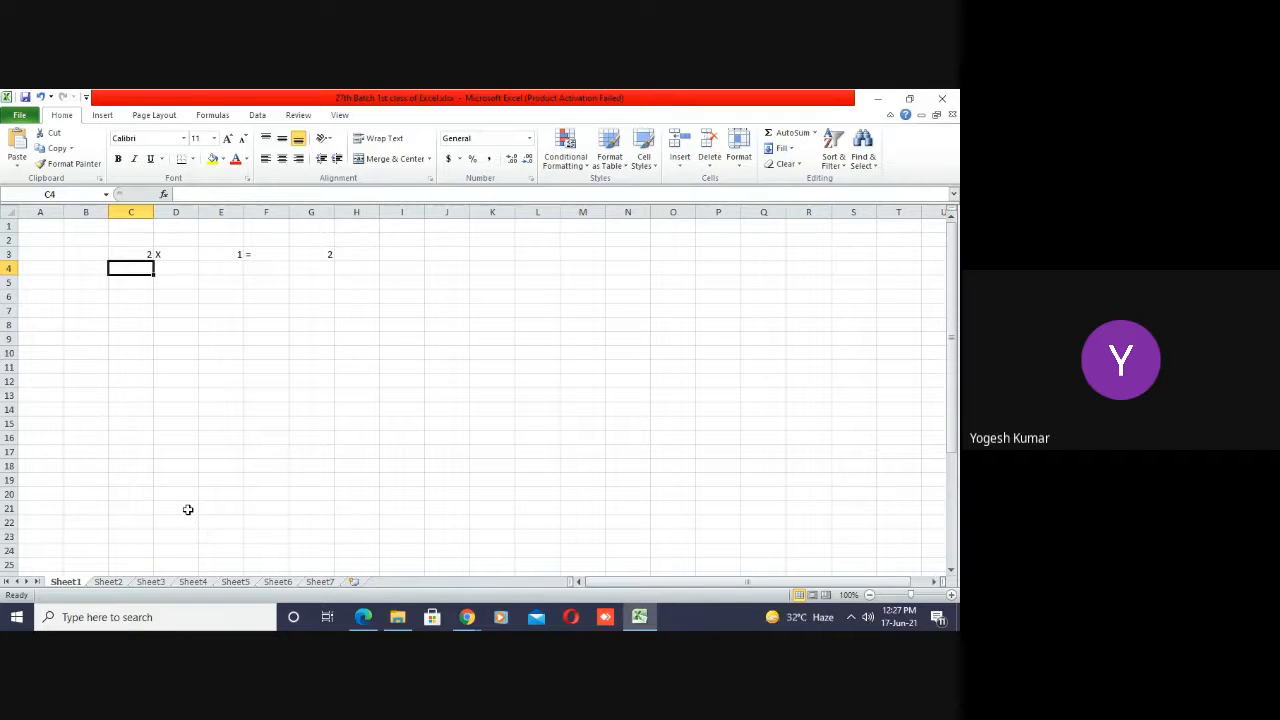
pyautogui.write('2')
pyautogui.press('Right')
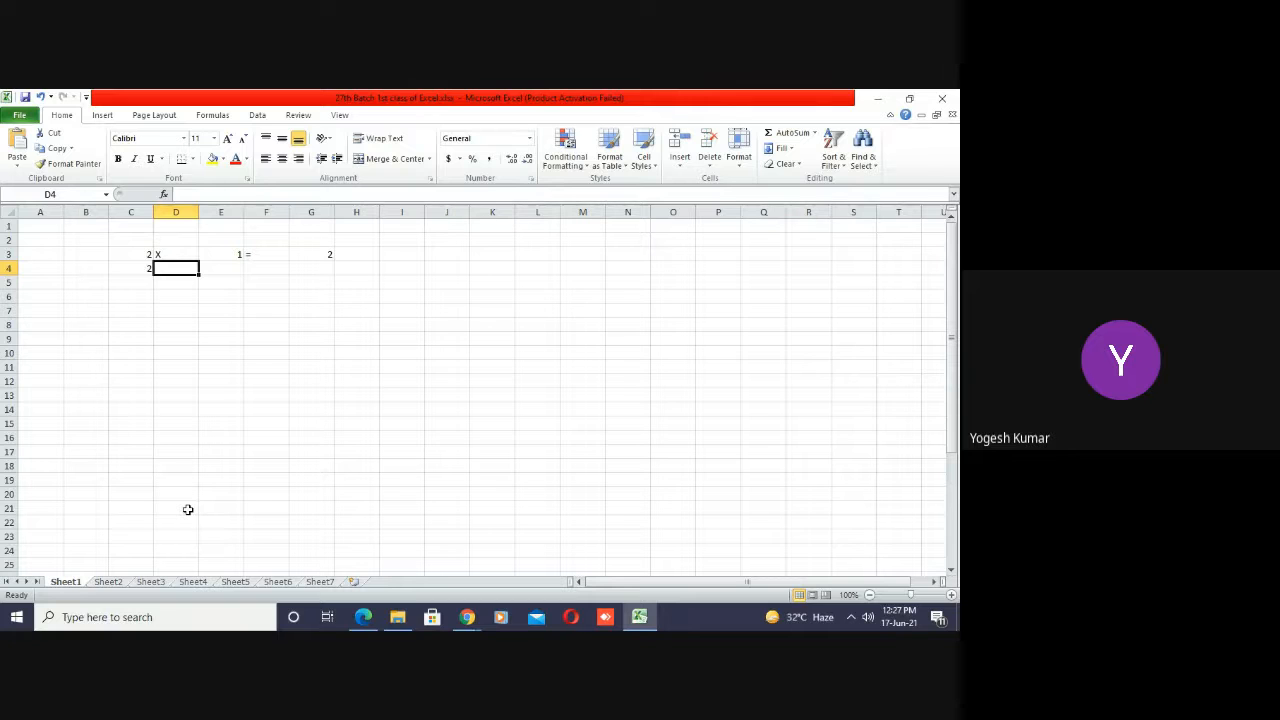
pyautogui.write('X')
pyautogui.press('Right')
pyautogui.write('2')
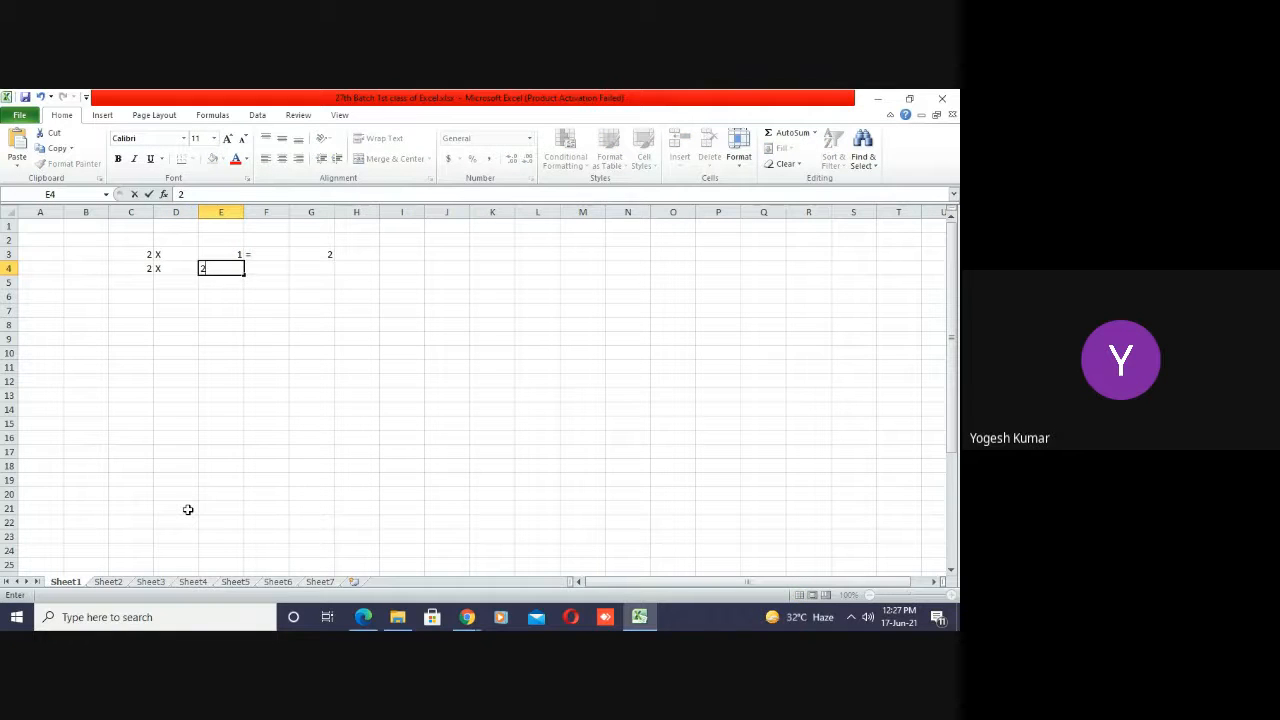
pyautogui.press('Right')
pyautogui.write('=')
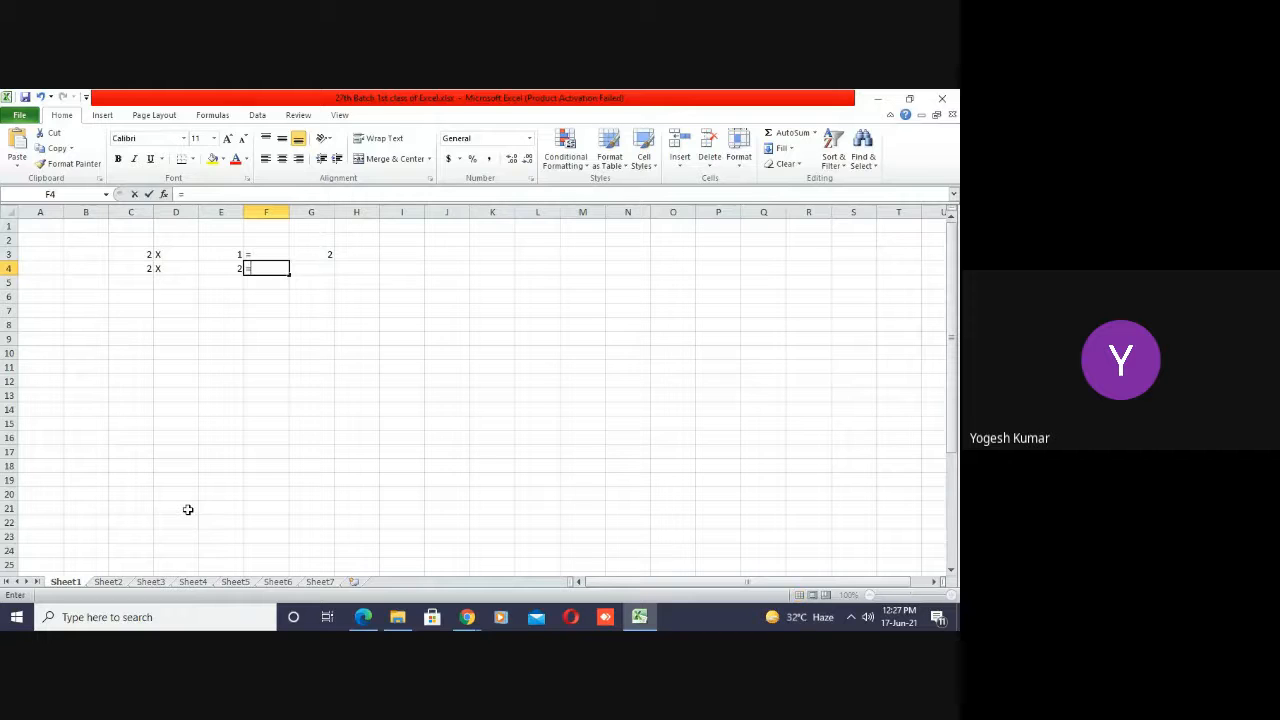
pyautogui.press('Right')
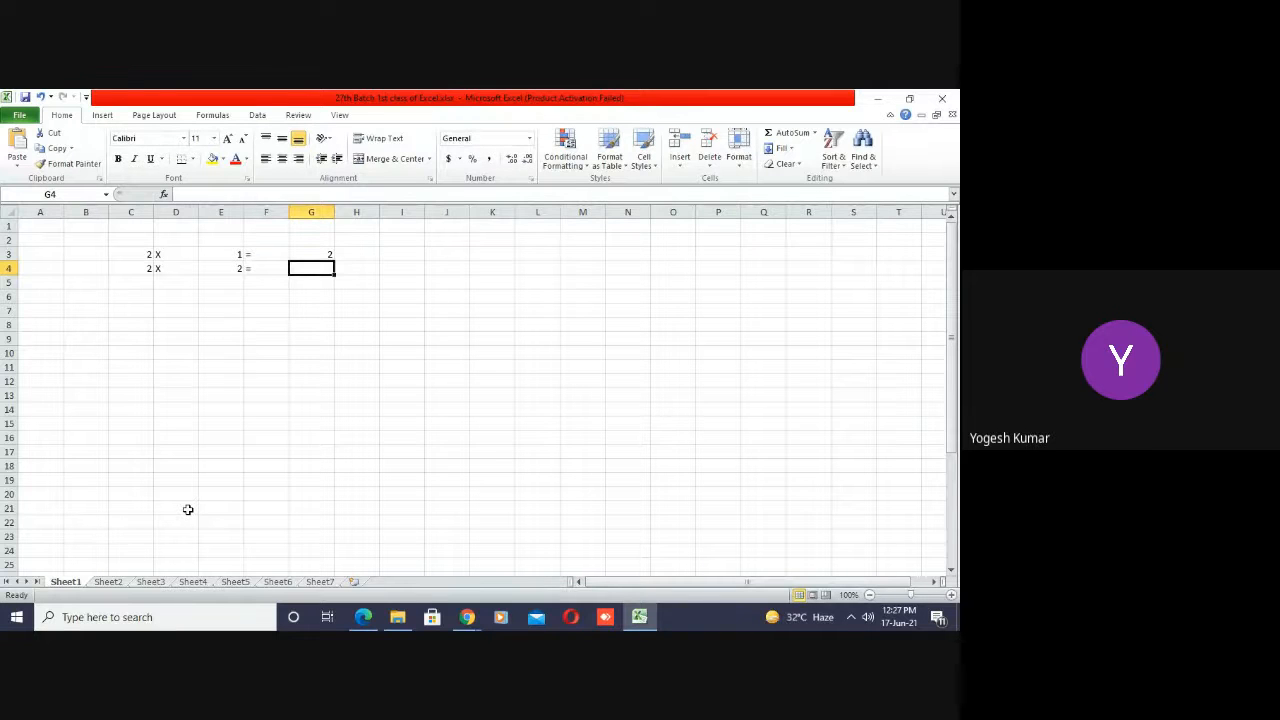
pyautogui.write('4')
pyautogui.press('Return')
# - Copy the 2 from cell C4 down column C to row 14
pyautogui.press('Left')
pyautogui.press('Left')
pyautogui.press('Left')
pyautogui.press('Left')
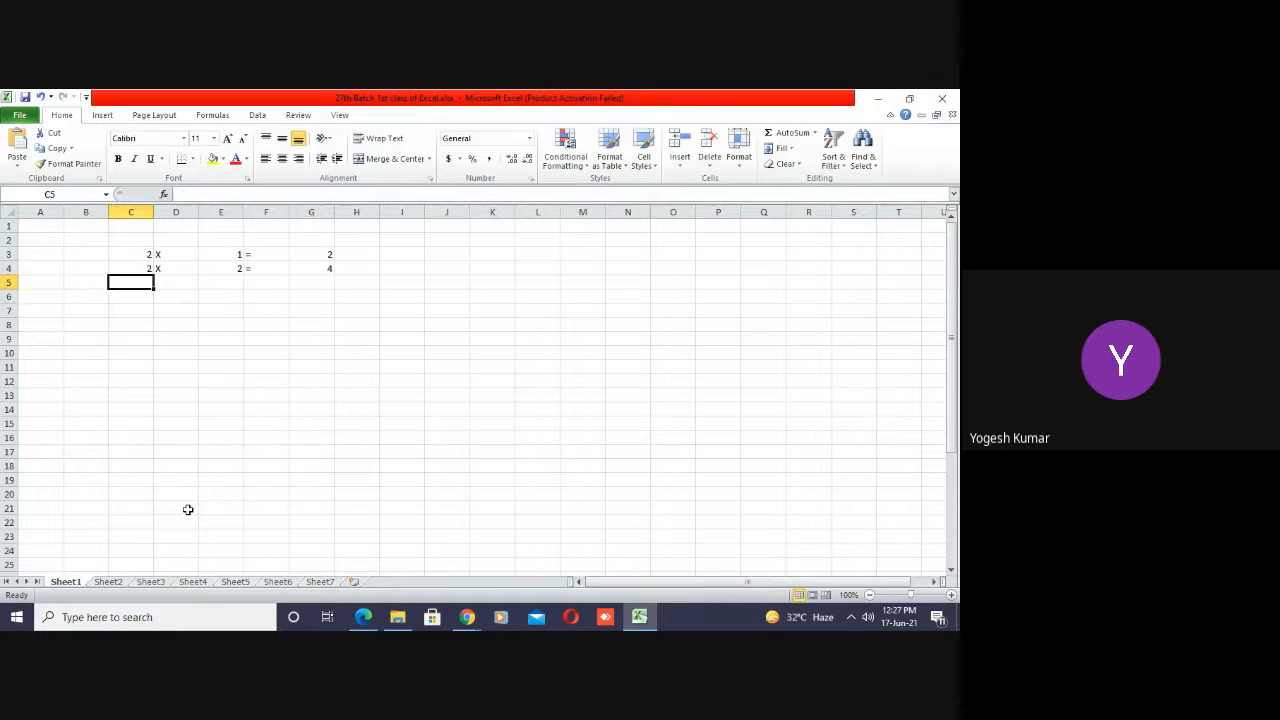
pyautogui.press('Up')
pyautogui.press('Up')
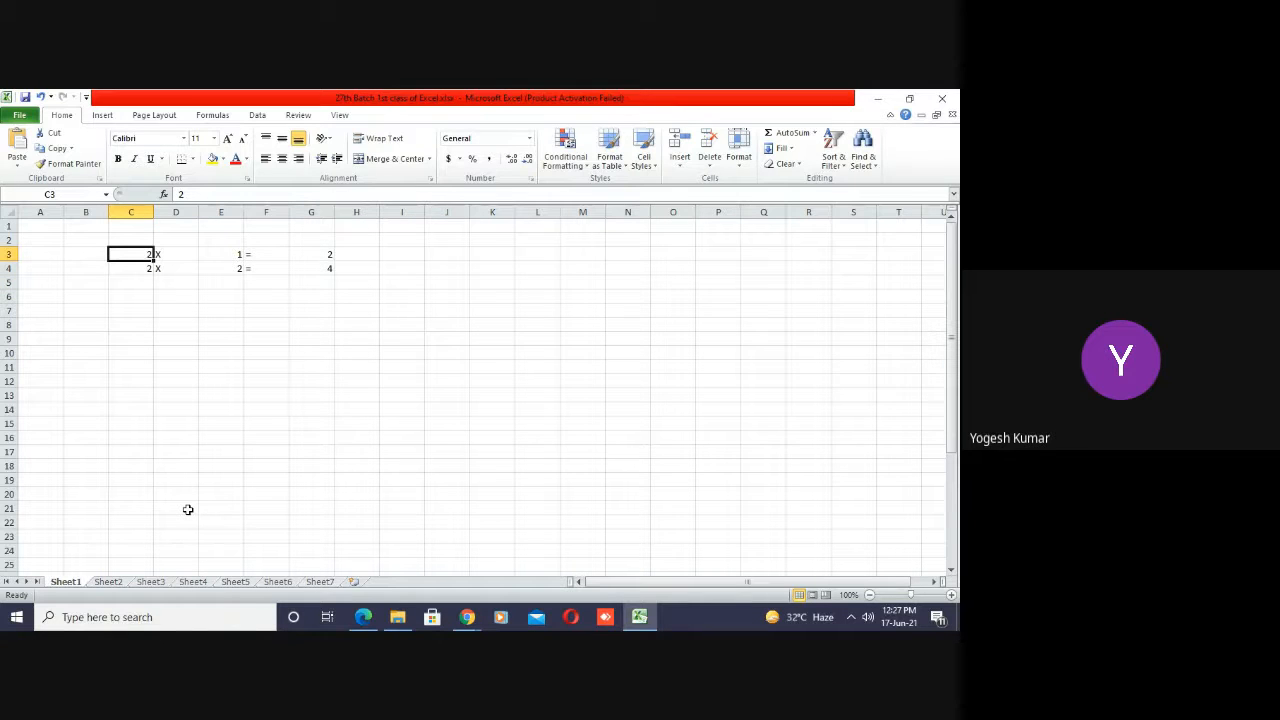
pyautogui.click(146, 267)
pyautogui.moveTo(154, 273); pyautogui.dragTo(155, 400)
pyautogui.click(166, 377)
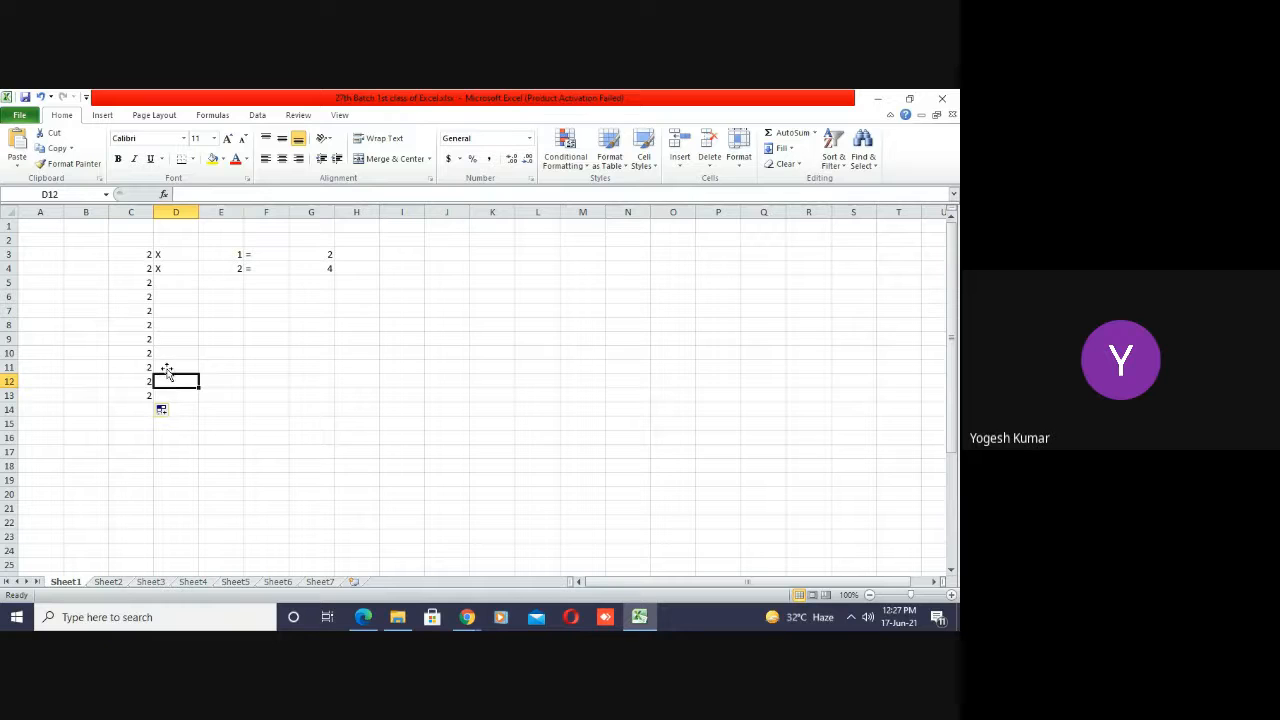
pyautogui.click(145, 271)
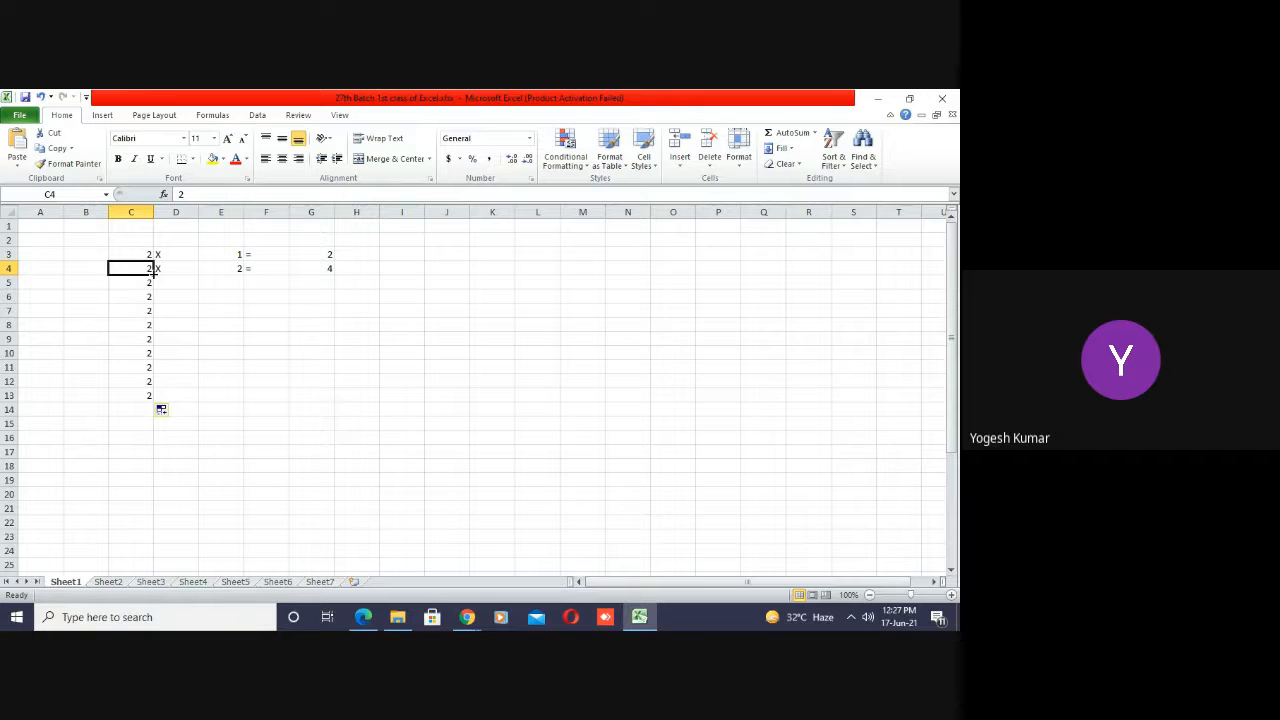
pyautogui.moveTo(153, 275); pyautogui.dragTo(153, 410)
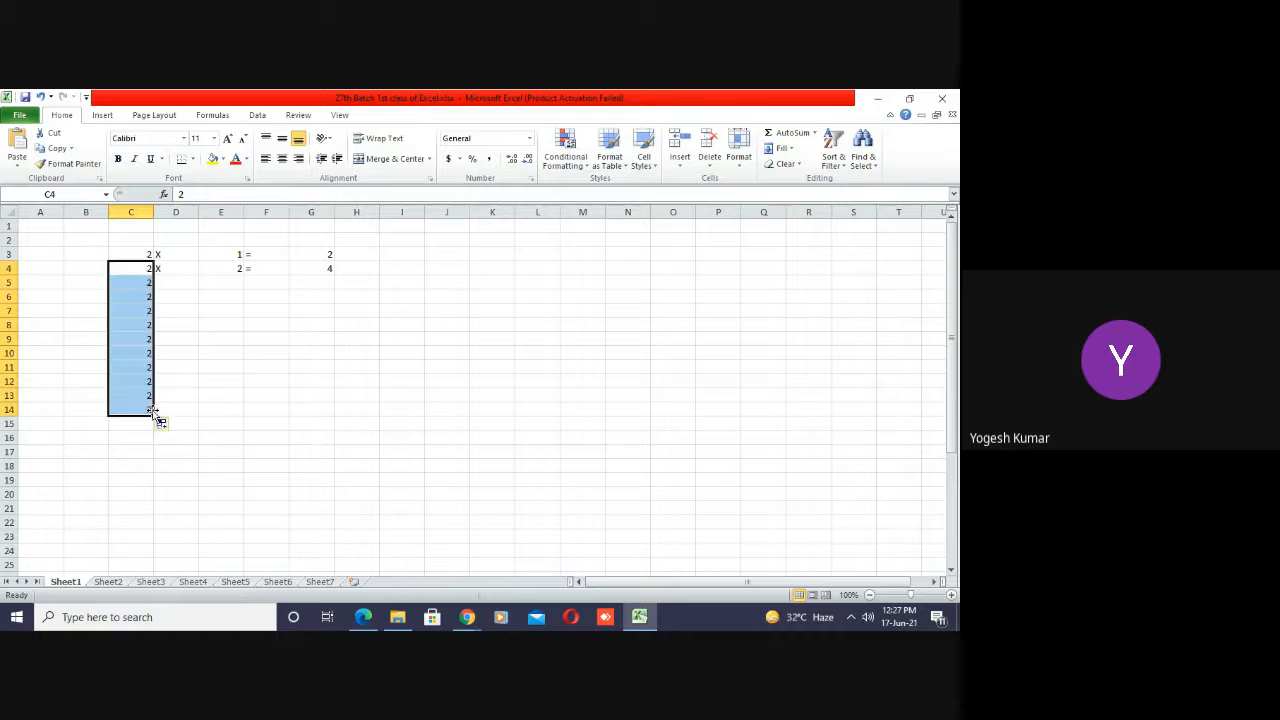
# - Copy the X from D4 down to D14 and extend the number series in E3:E4 down to E14
pyautogui.click(180, 278)
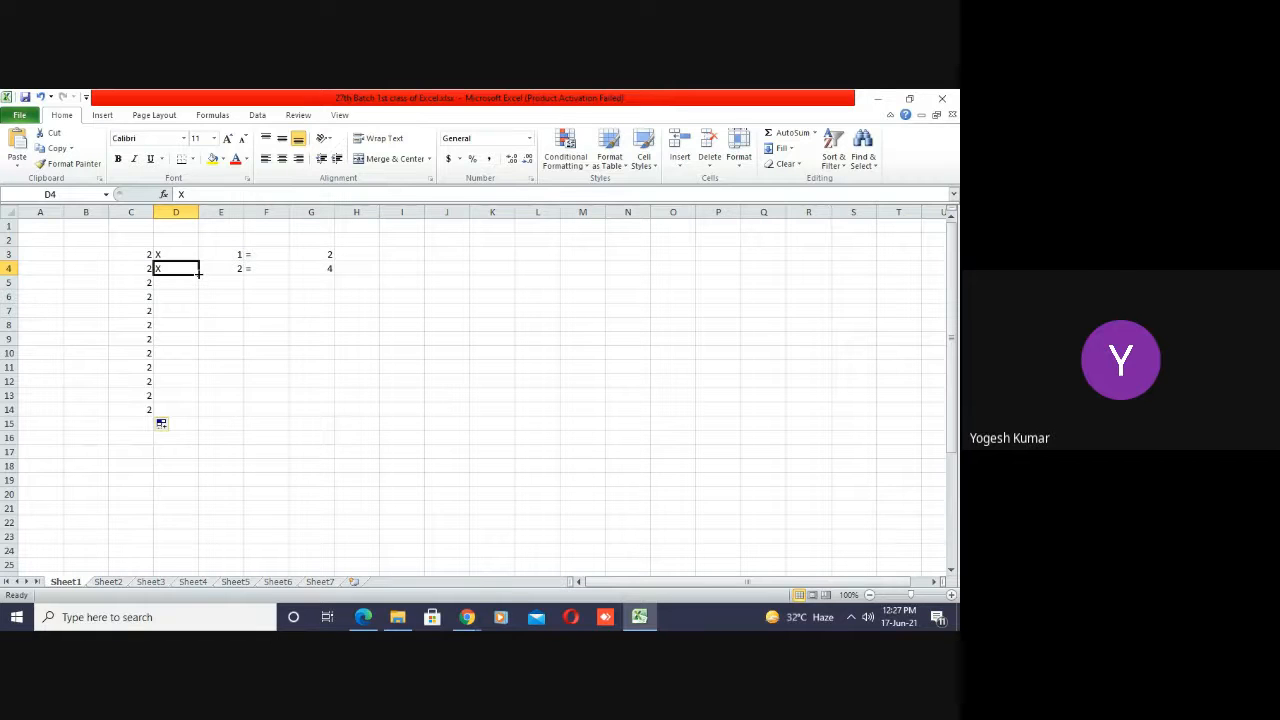
pyautogui.moveTo(198, 272); pyautogui.dragTo(198, 410)
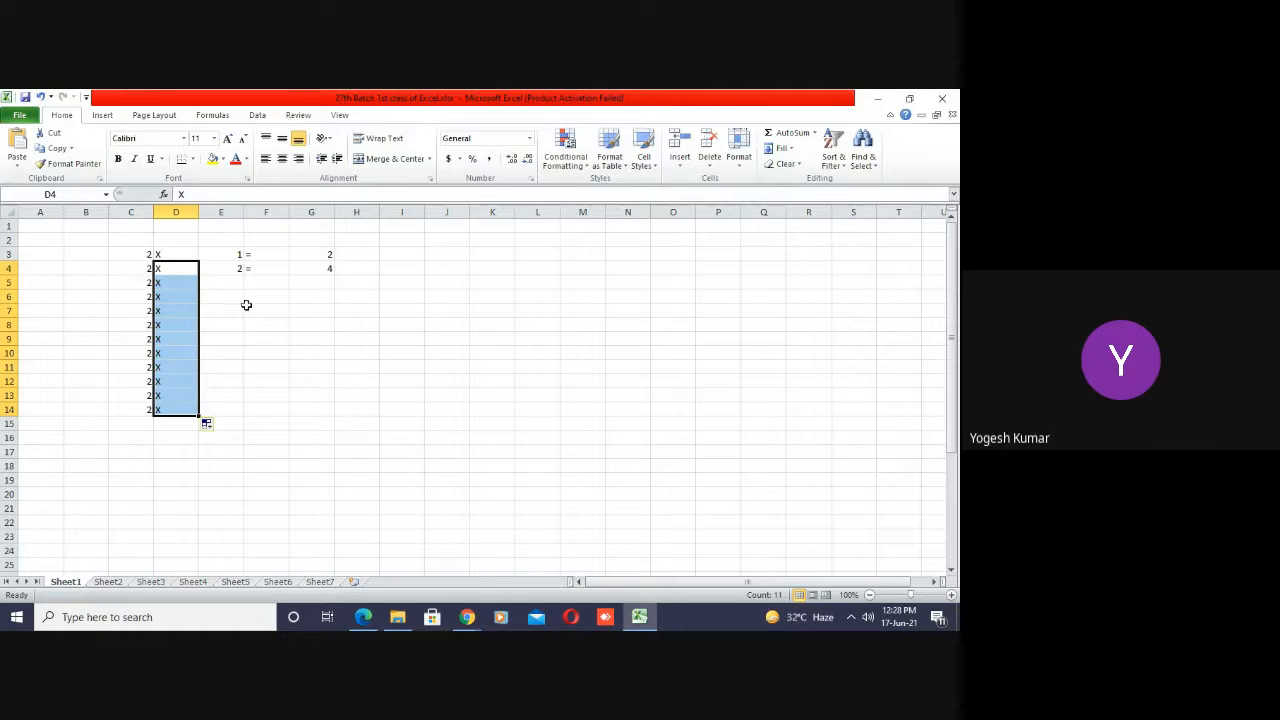
pyautogui.click(235, 252)
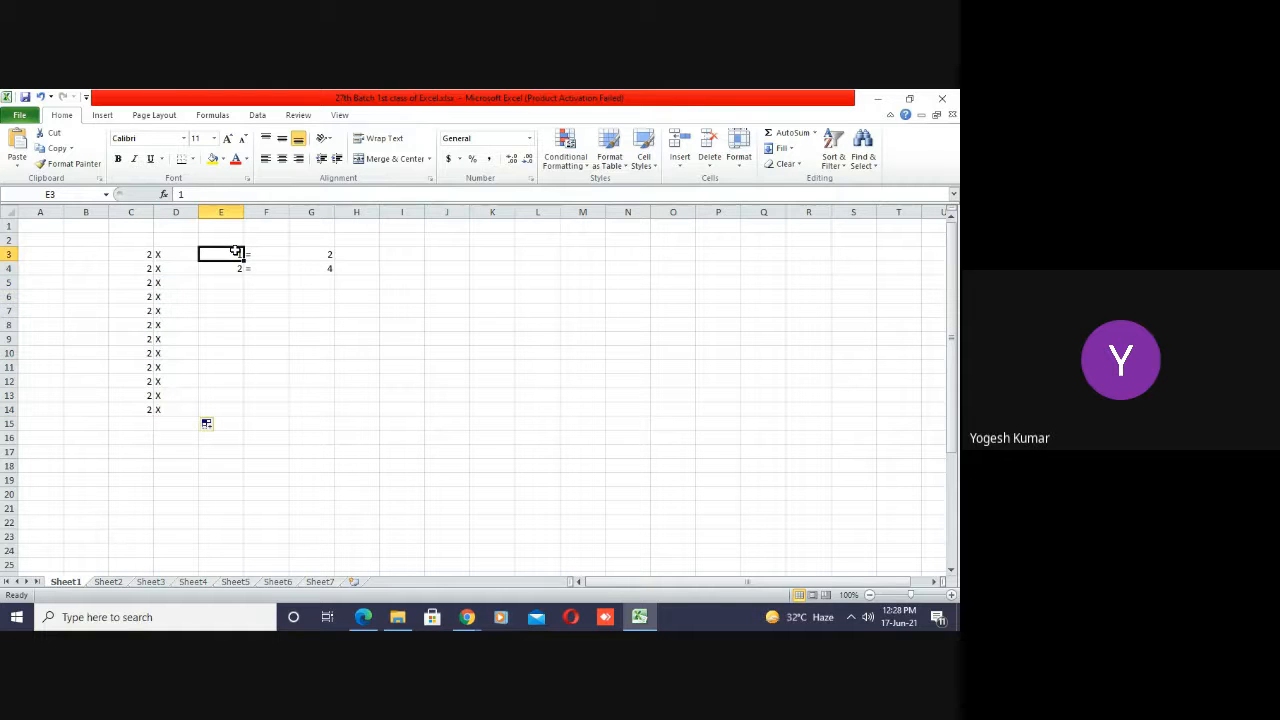
pyautogui.hotkey('shift', 'Down')
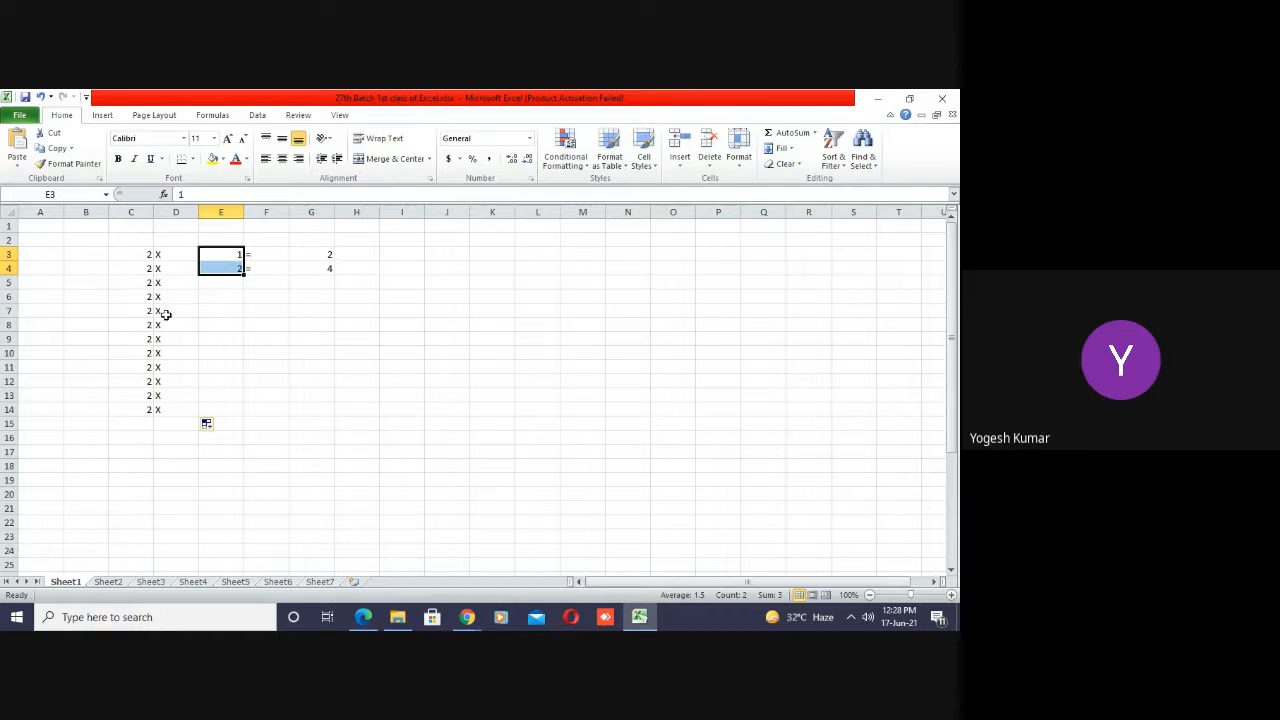
pyautogui.moveTo(244, 272)
pyautogui.mouseDown()
pyautogui.moveTo(254, 363)
pyautogui.moveTo(248, 270)
pyautogui.mouseUp()
pyautogui.doubleClick(245, 273)
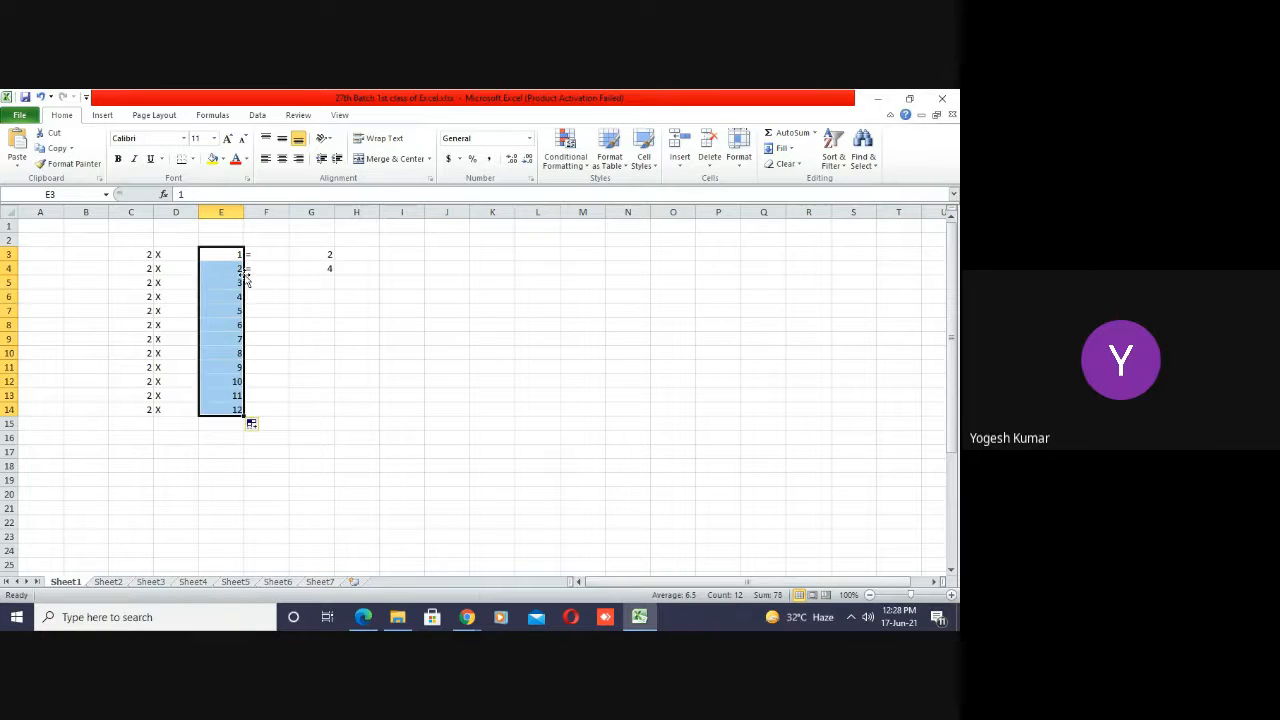
# - Copy the equals sign from F4 down to F14, and repeat the series fill from E3:E4 down column E
pyautogui.click(274, 265)
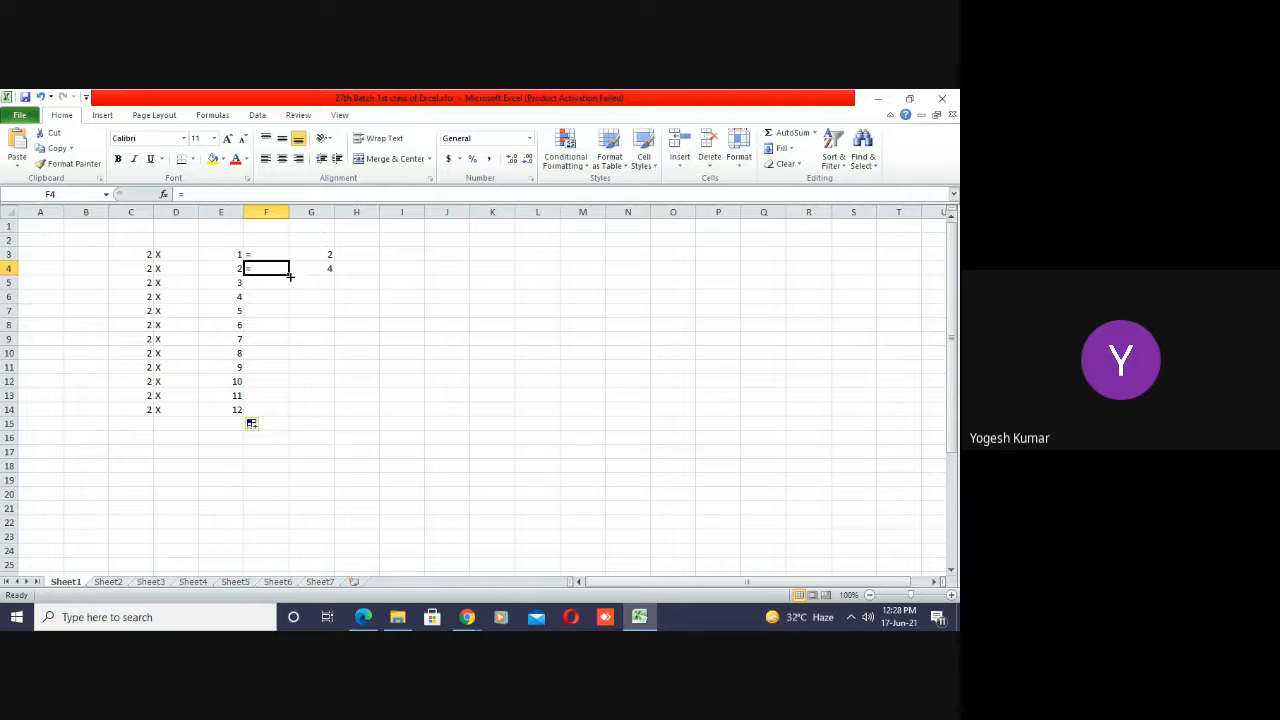
pyautogui.doubleClick(289, 275)
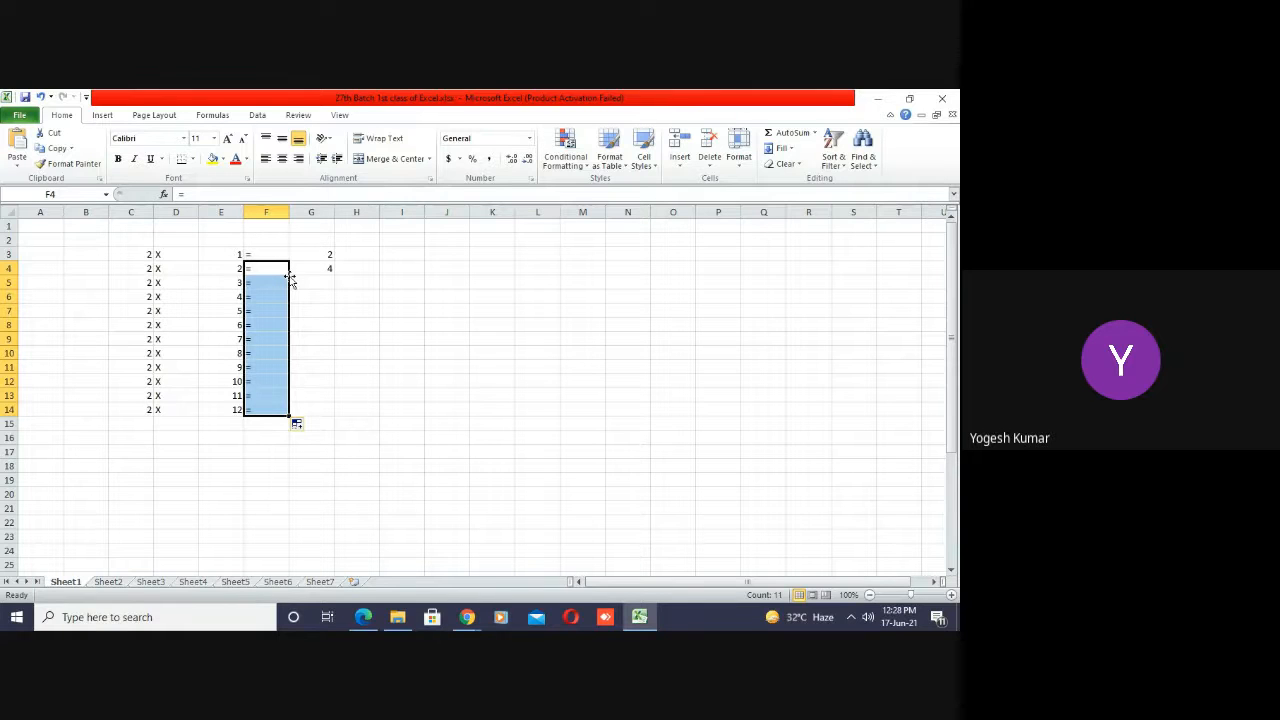
pyautogui.click(233, 254)
pyautogui.hotkey('shift', 'Down')
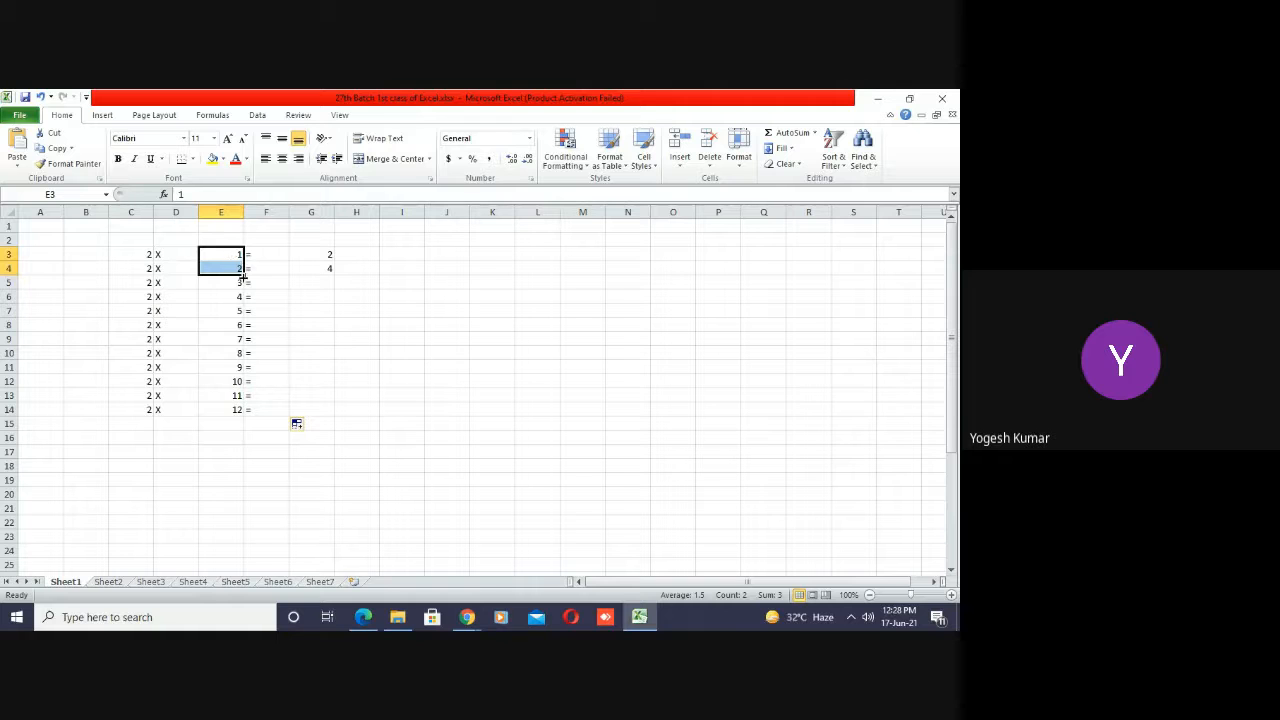
pyautogui.doubleClick(243, 275)
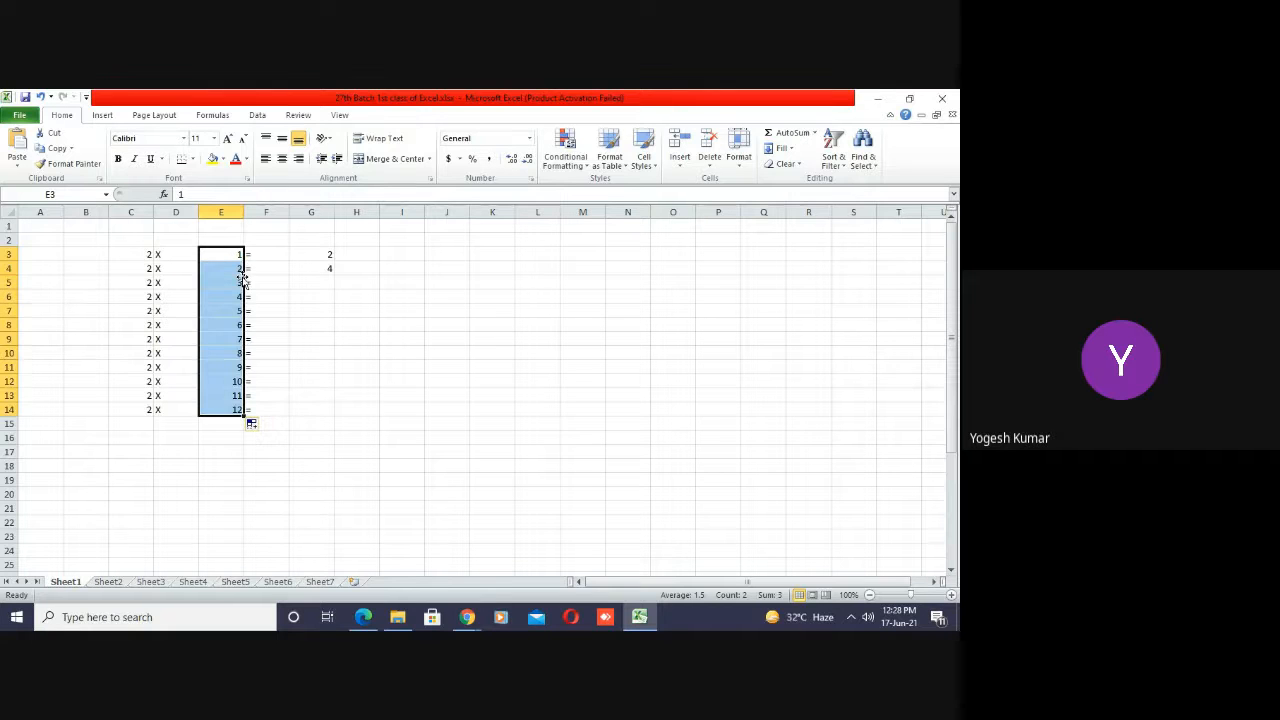
# - Select the results in G3:G4 and extend the multiples-of-2 series down to G14
pyautogui.click(326, 253)
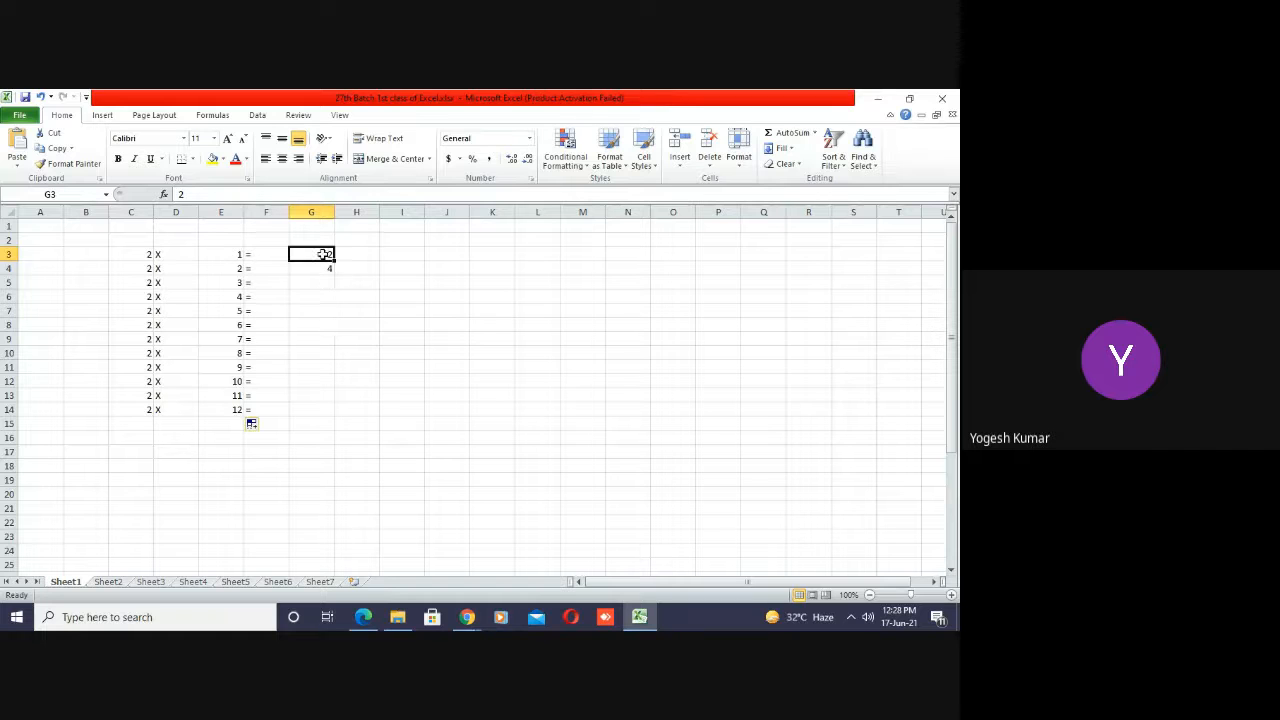
pyautogui.hotkey('shift', 'Down')
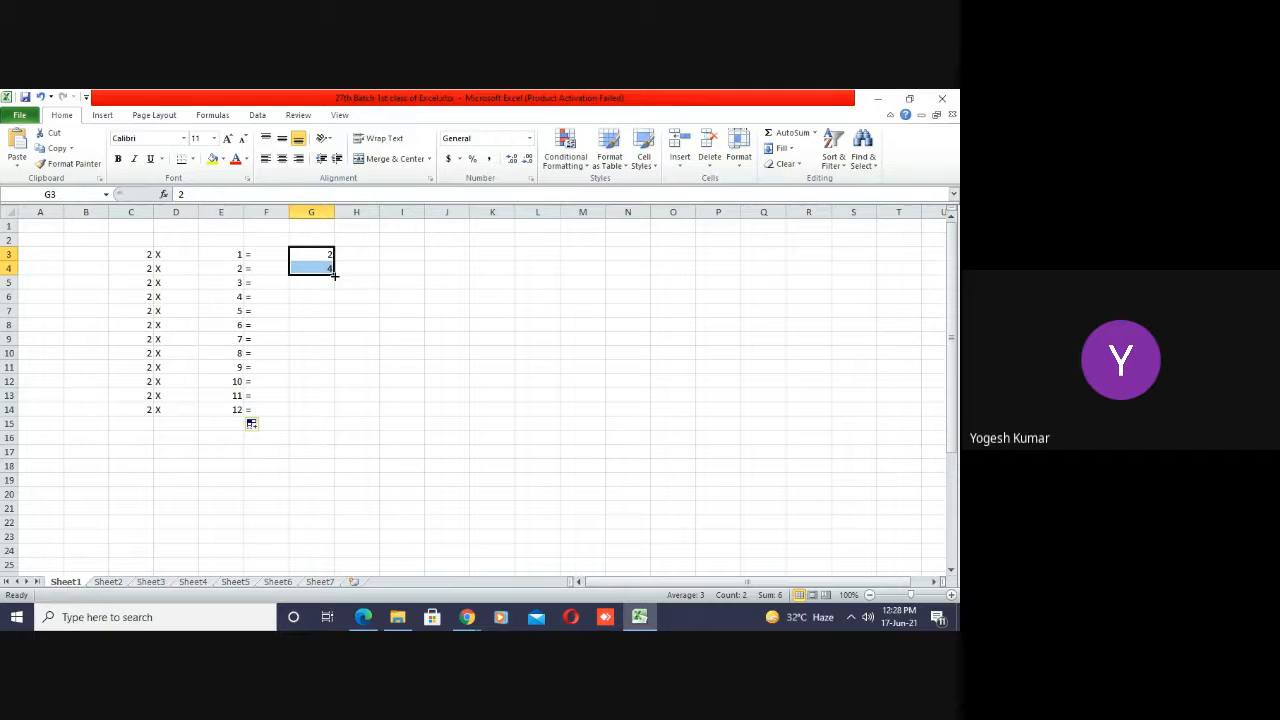
pyautogui.moveTo(333, 275); pyautogui.dragTo(335, 416)
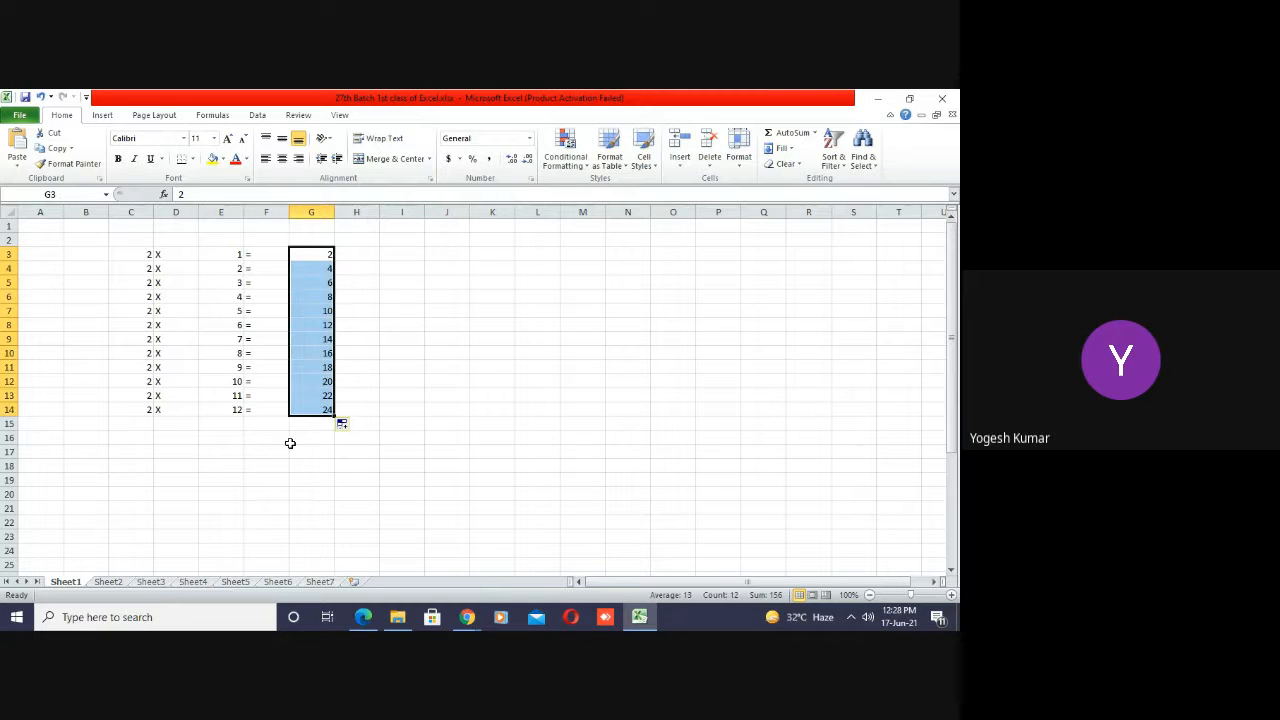
# - Clear the last two rows of the multiplication table, for 11 and 12, by emptying C13:G15
pyautogui.click(141, 394)
pyautogui.hotkey('shift', 'Right')
pyautogui.hotkey('shift', 'Right')
pyautogui.hotkey('shift', 'Right')
pyautogui.hotkey('shift', 'Right')
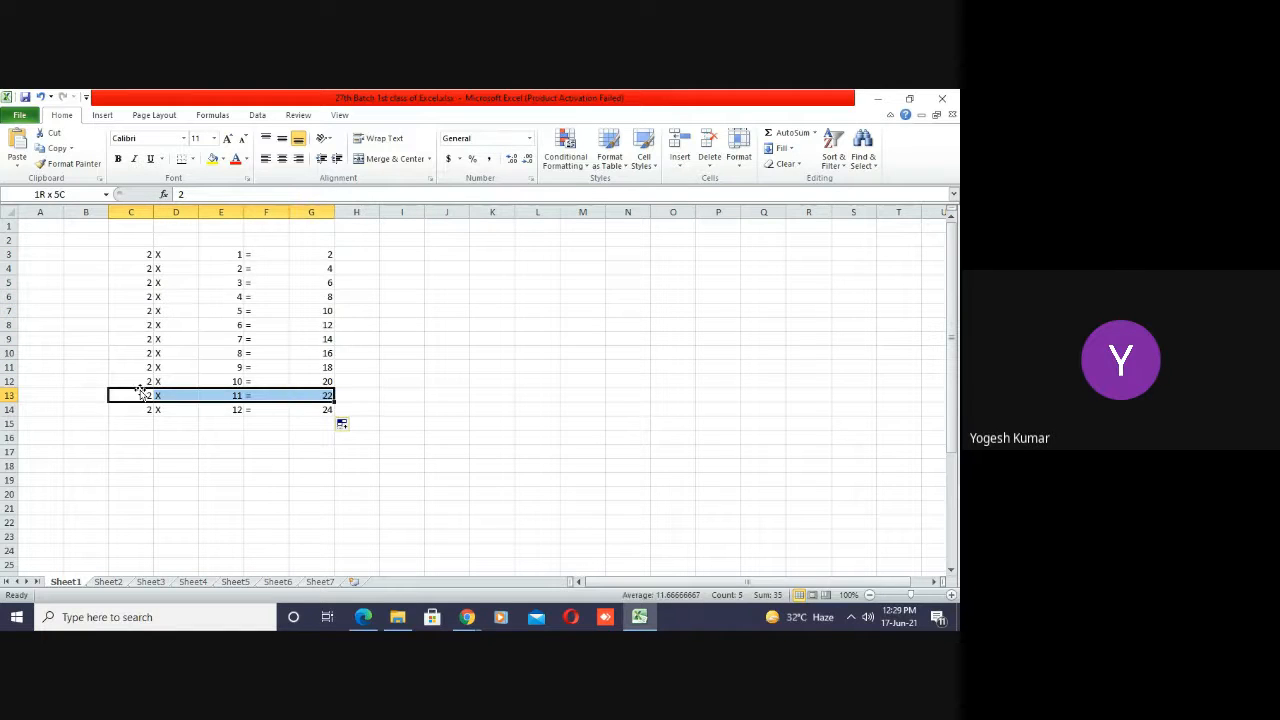
pyautogui.hotkey('shift', 'Down')
pyautogui.hotkey('shift', 'Down')
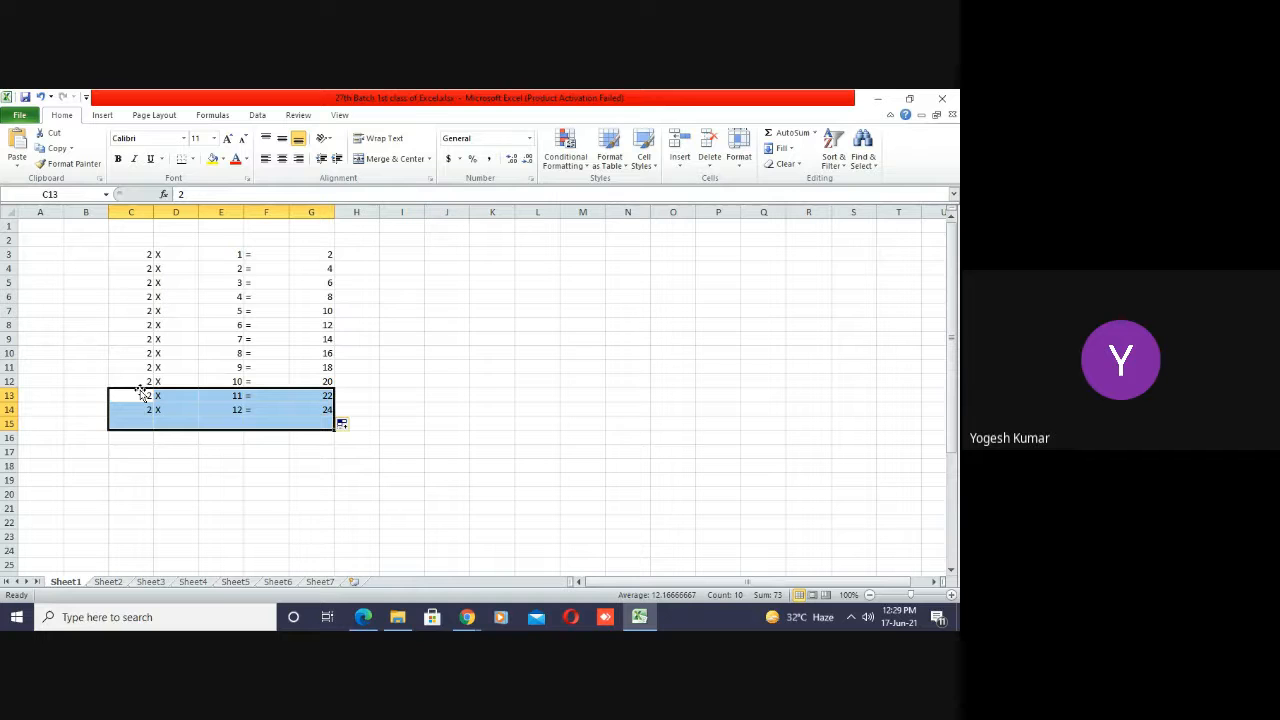
pyautogui.press('Delete')
pyautogui.press('Up')
pyautogui.press('Up')
pyautogui.press('Up')
pyautogui.press('Up')
pyautogui.press('Up')
pyautogui.press('Up')
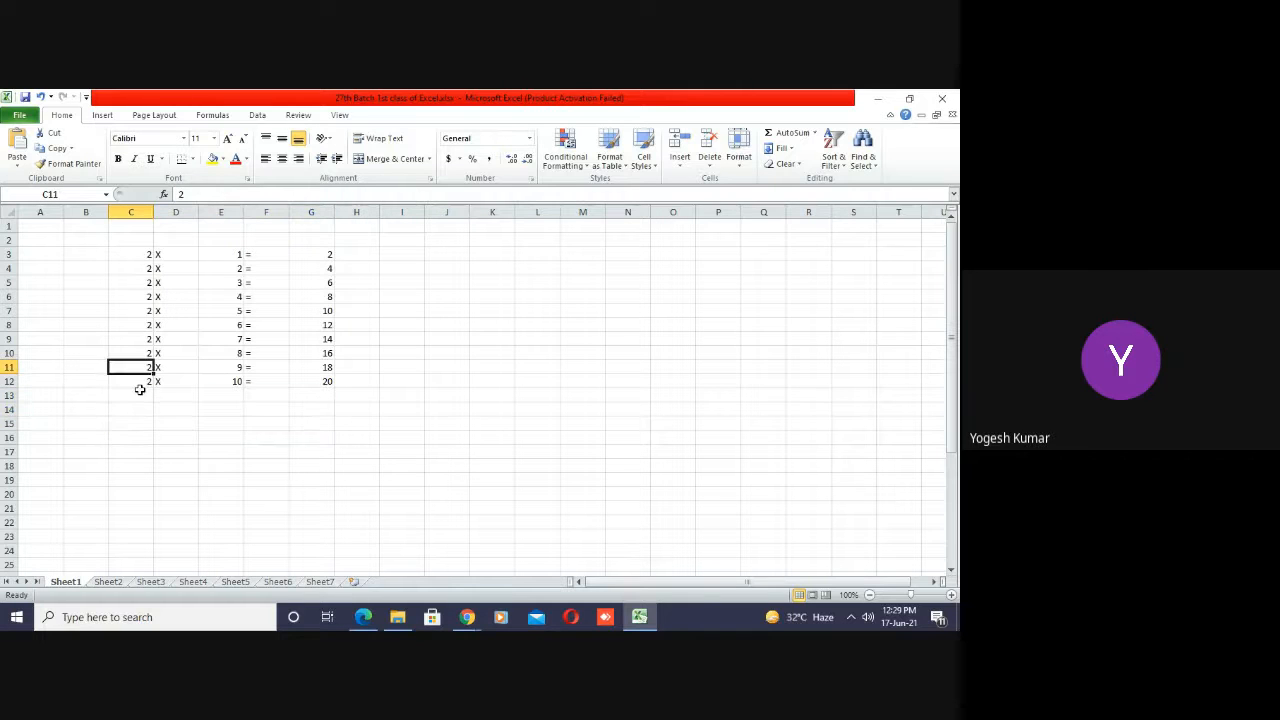
pyautogui.press('Up')
pyautogui.press('Up')
pyautogui.press('Up')
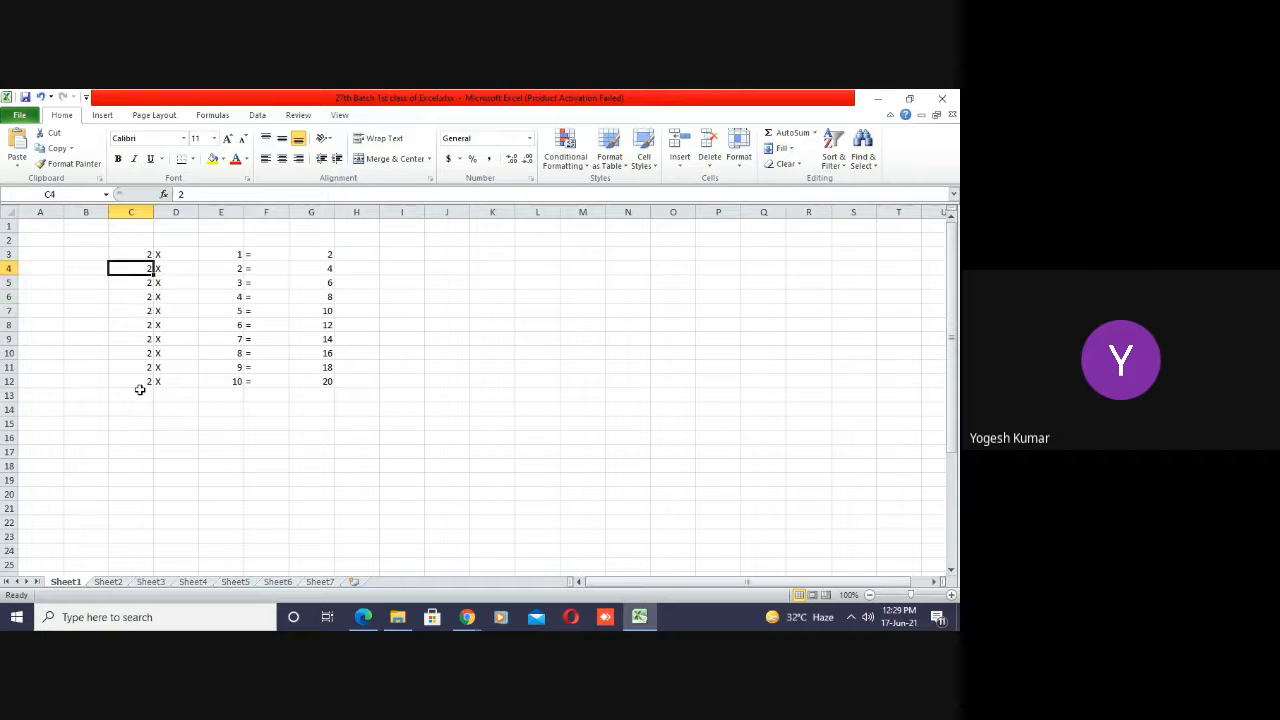
# - Select columns C through G and auto-fit their widths to the multiplication table's contents
pyautogui.click(144, 211)
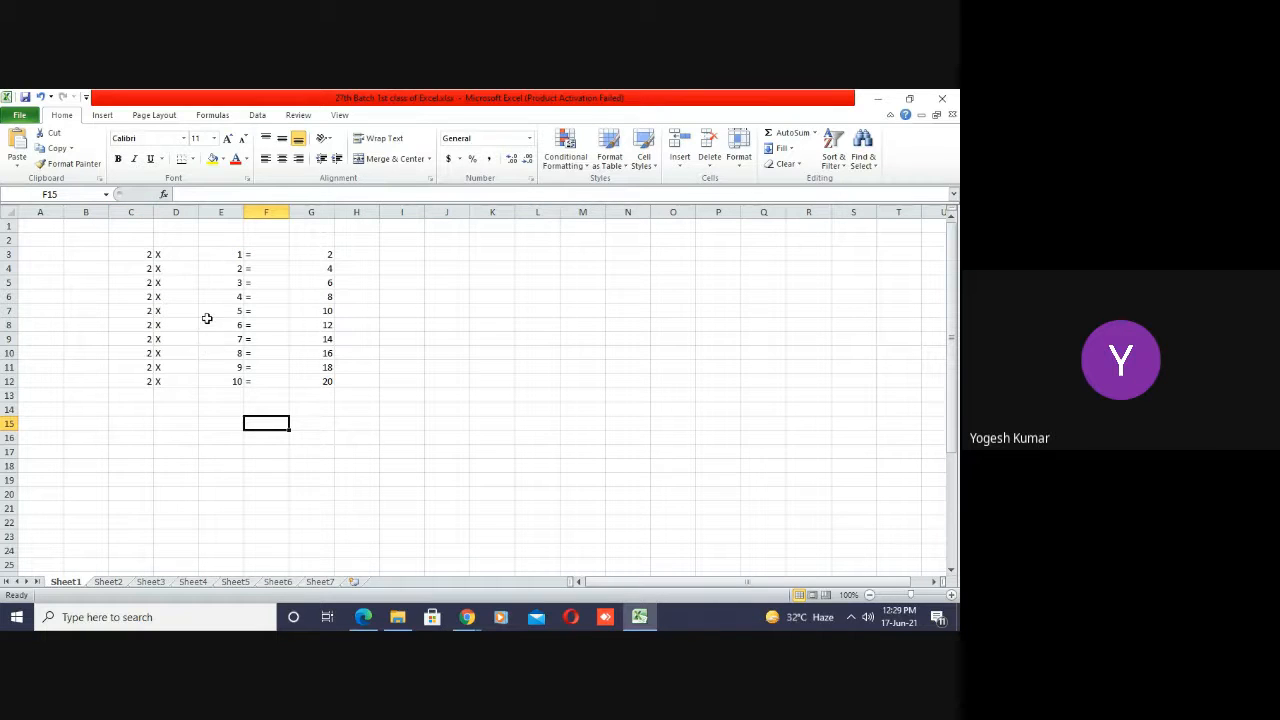
pyautogui.click(131, 212)
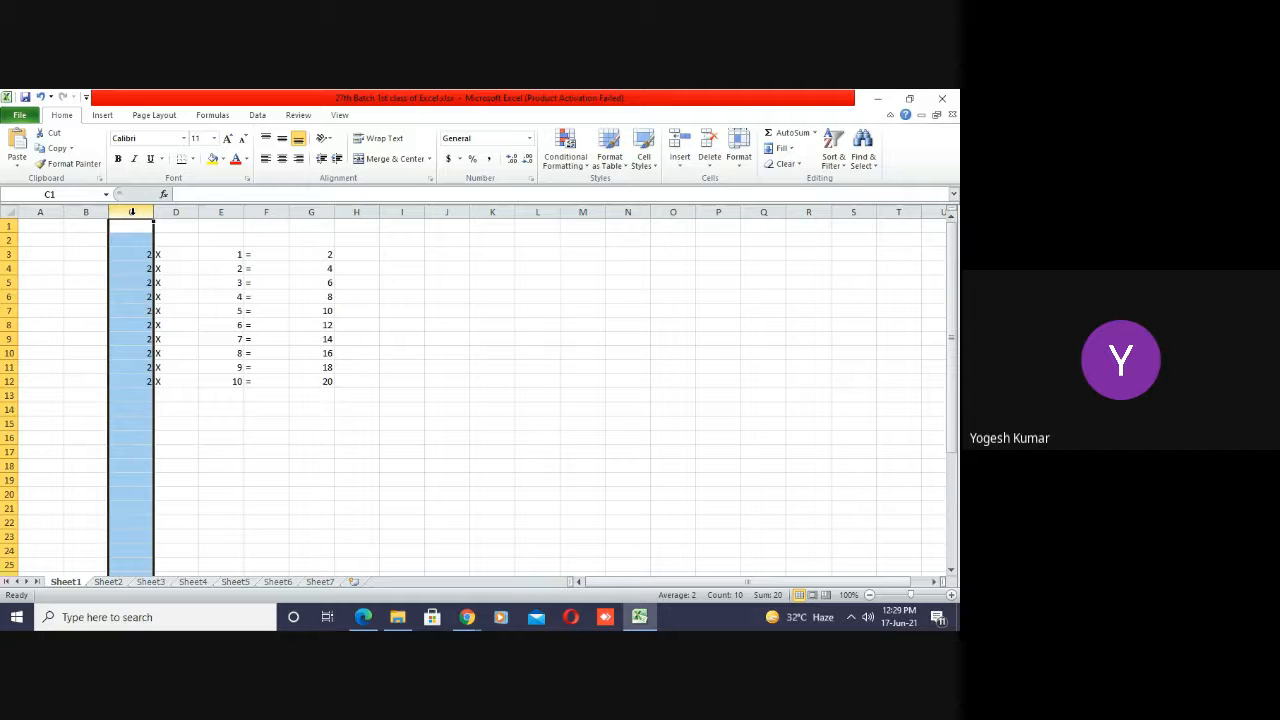
pyautogui.moveTo(131, 212); pyautogui.dragTo(333, 212)
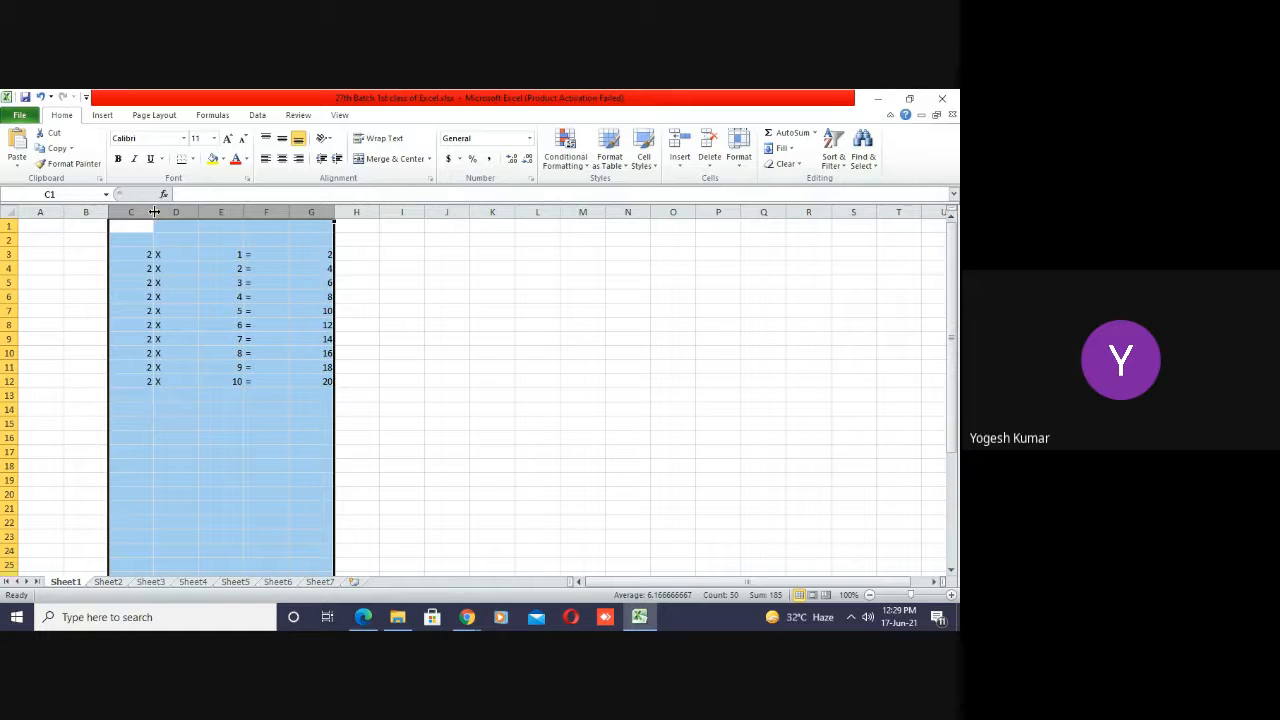
pyautogui.doubleClick(154, 212)
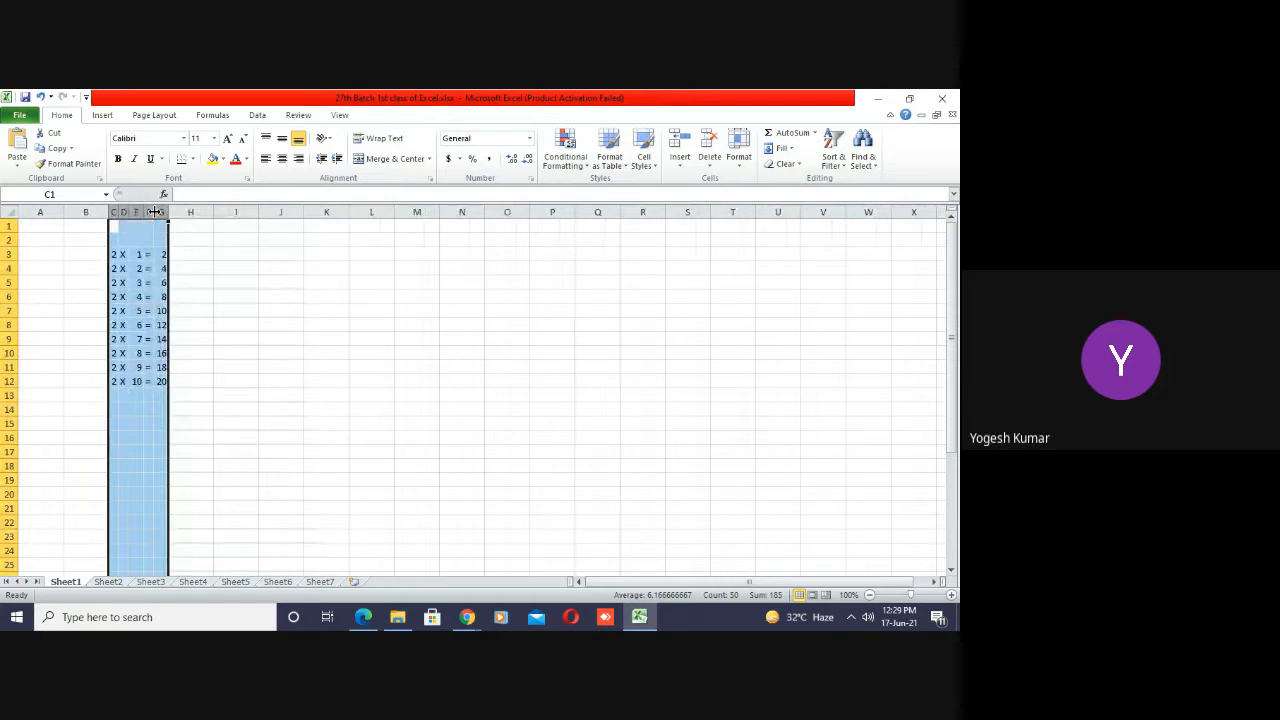
pyautogui.click(199, 251)
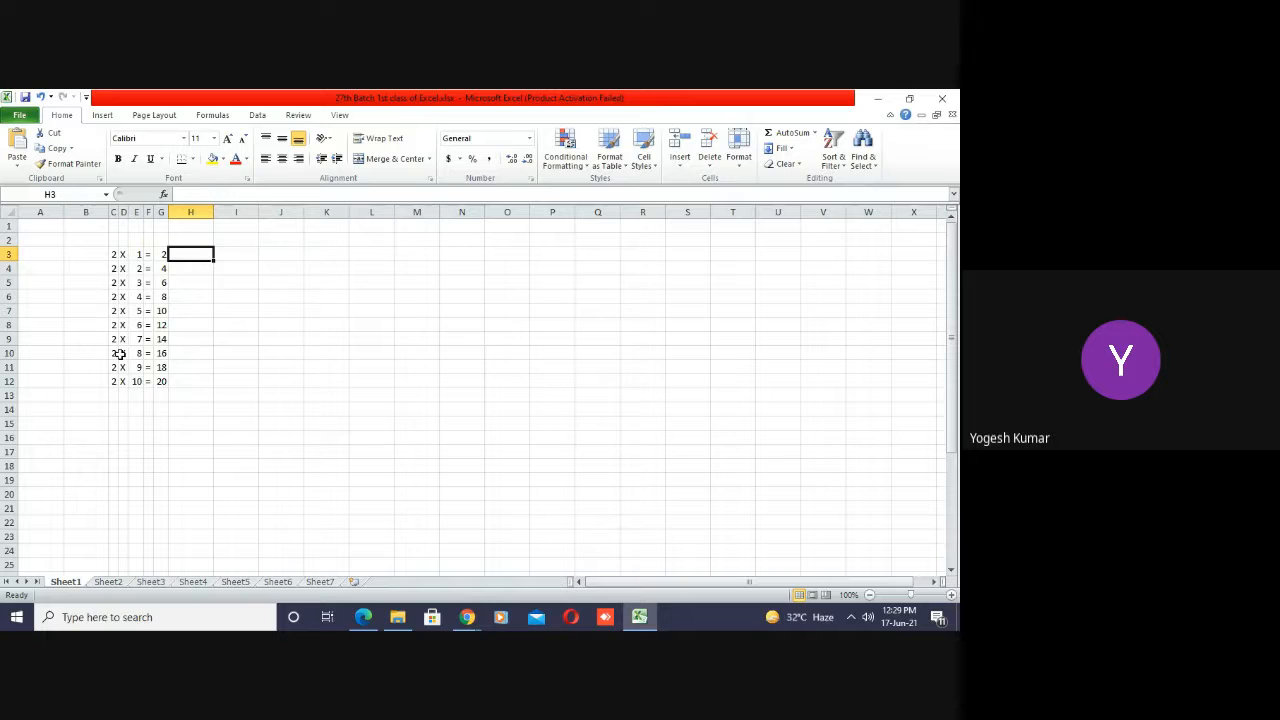
pyautogui.click(203, 314)
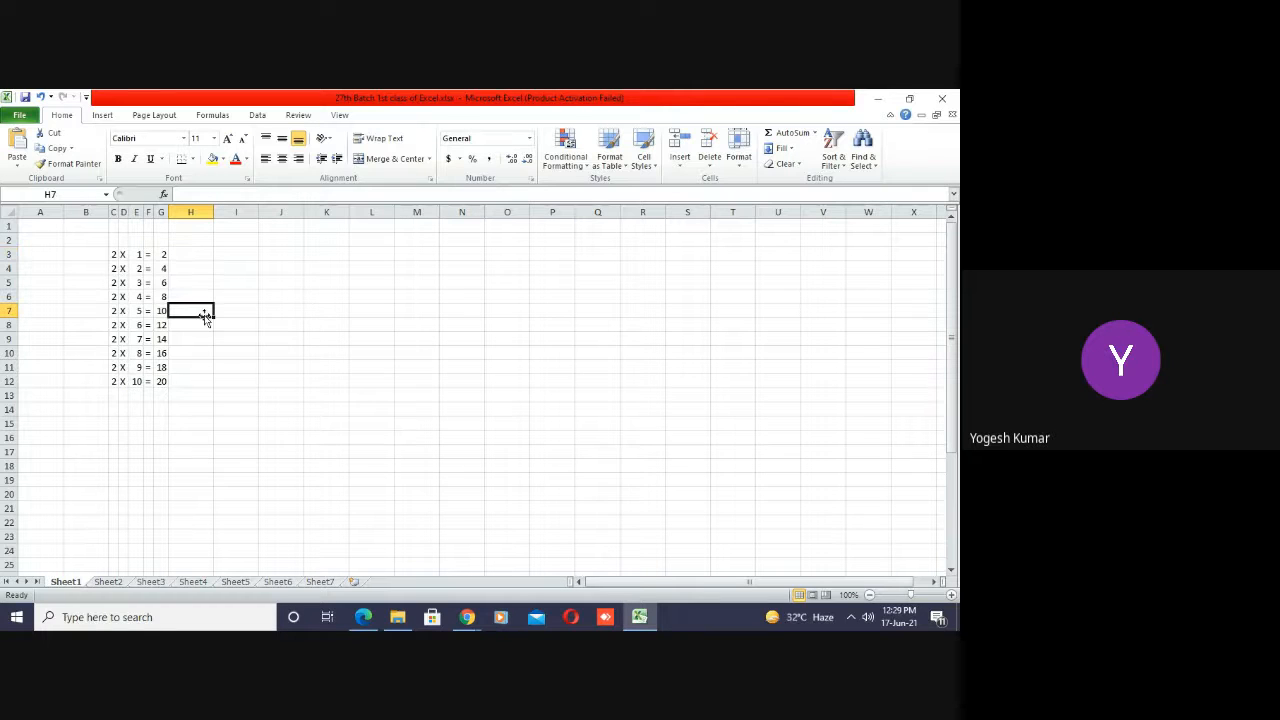
# - Enter Sunday in I3 and extend the weekday series down to I12
pyautogui.click(246, 254)
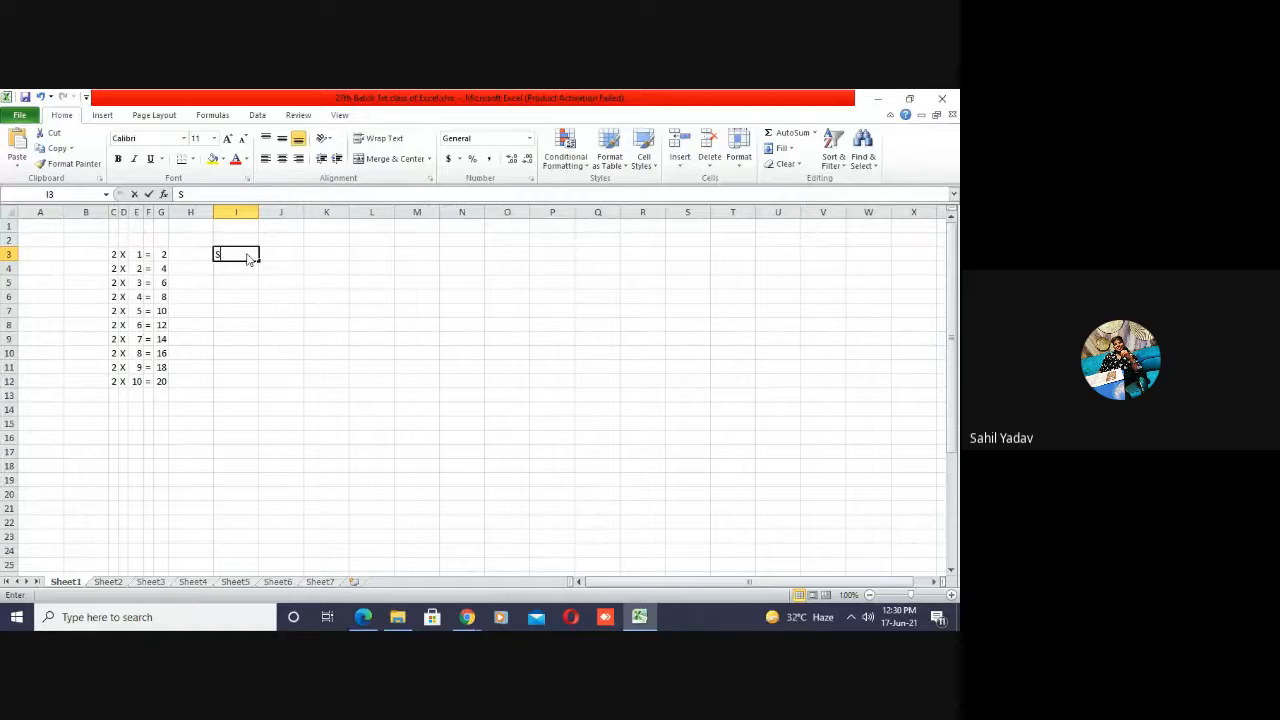
pyautogui.write('Sum')
pyautogui.write('day')
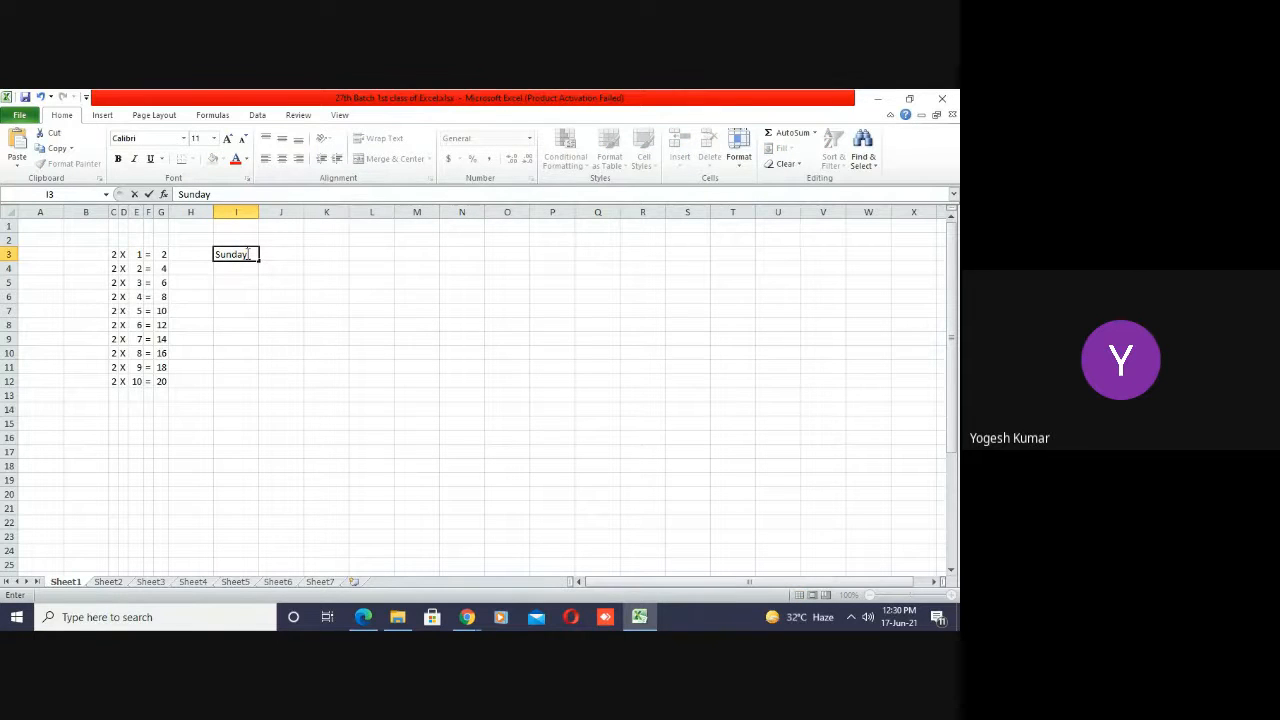
pyautogui.click(247, 254)
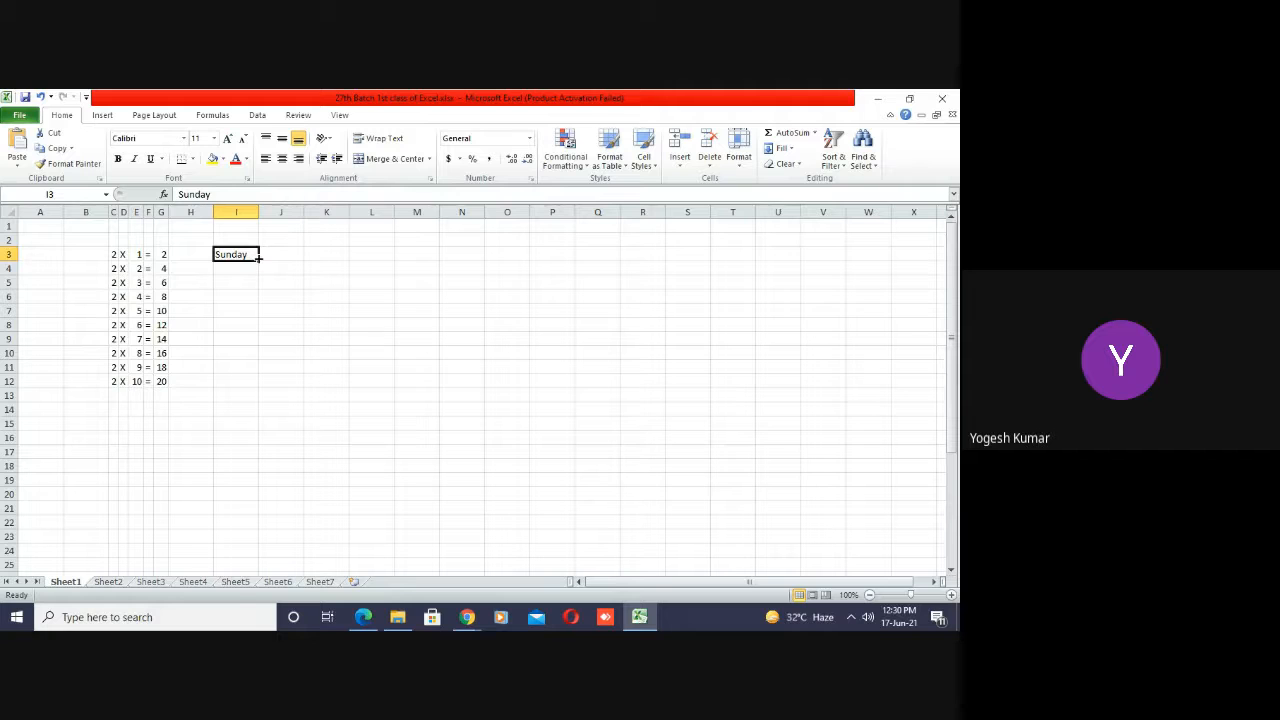
pyautogui.moveTo(257, 258); pyautogui.dragTo(264, 397)
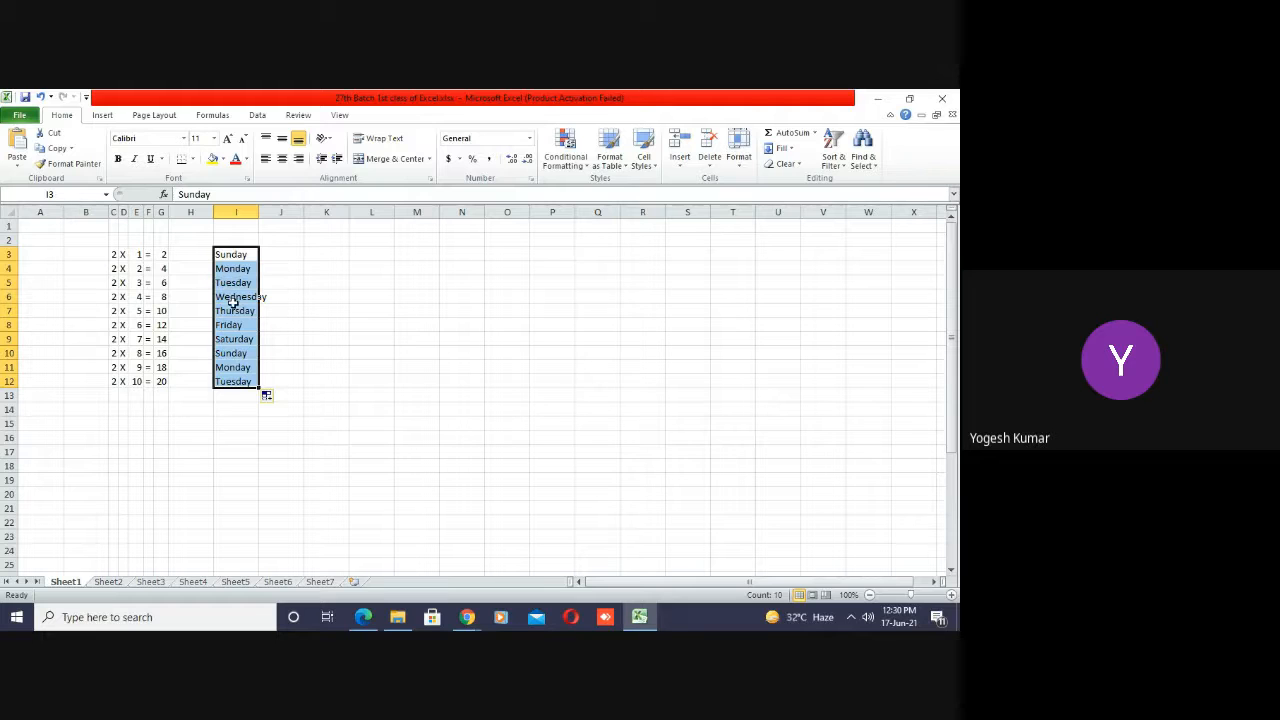
pyautogui.click(280, 382)
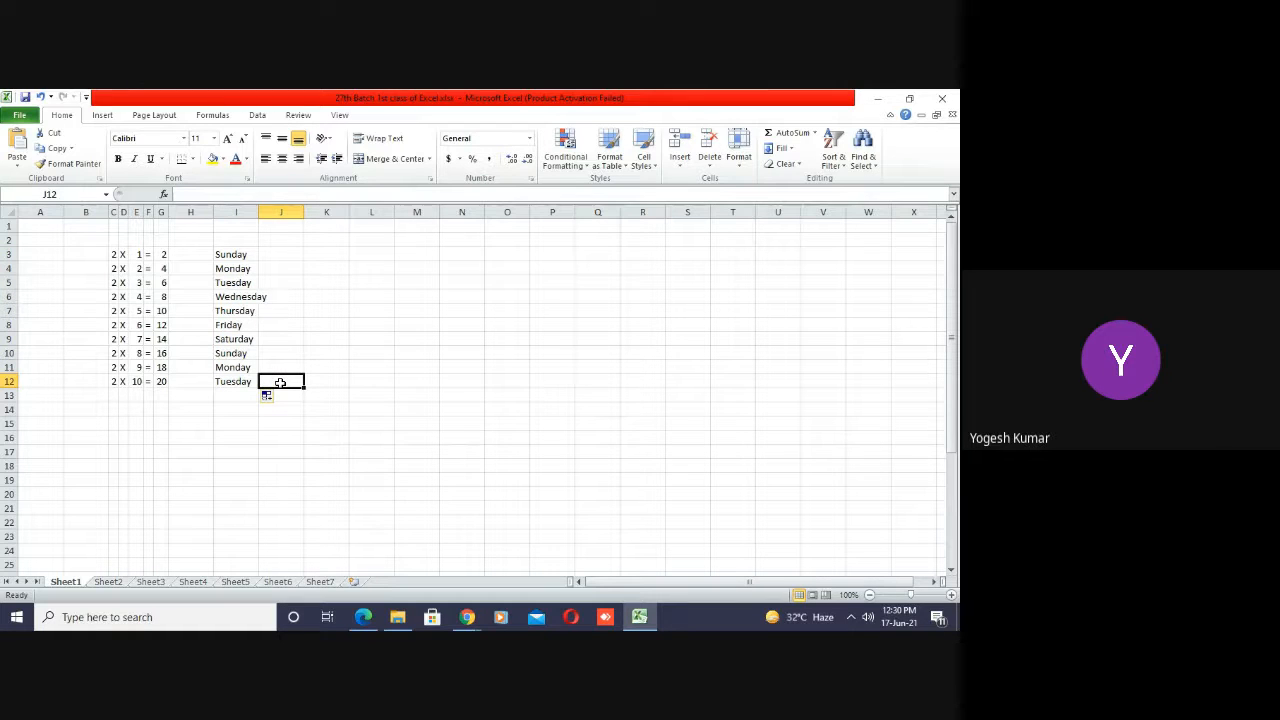
# - Enter Sunday in cell J3, beside the weekday list
pyautogui.click(281, 253)
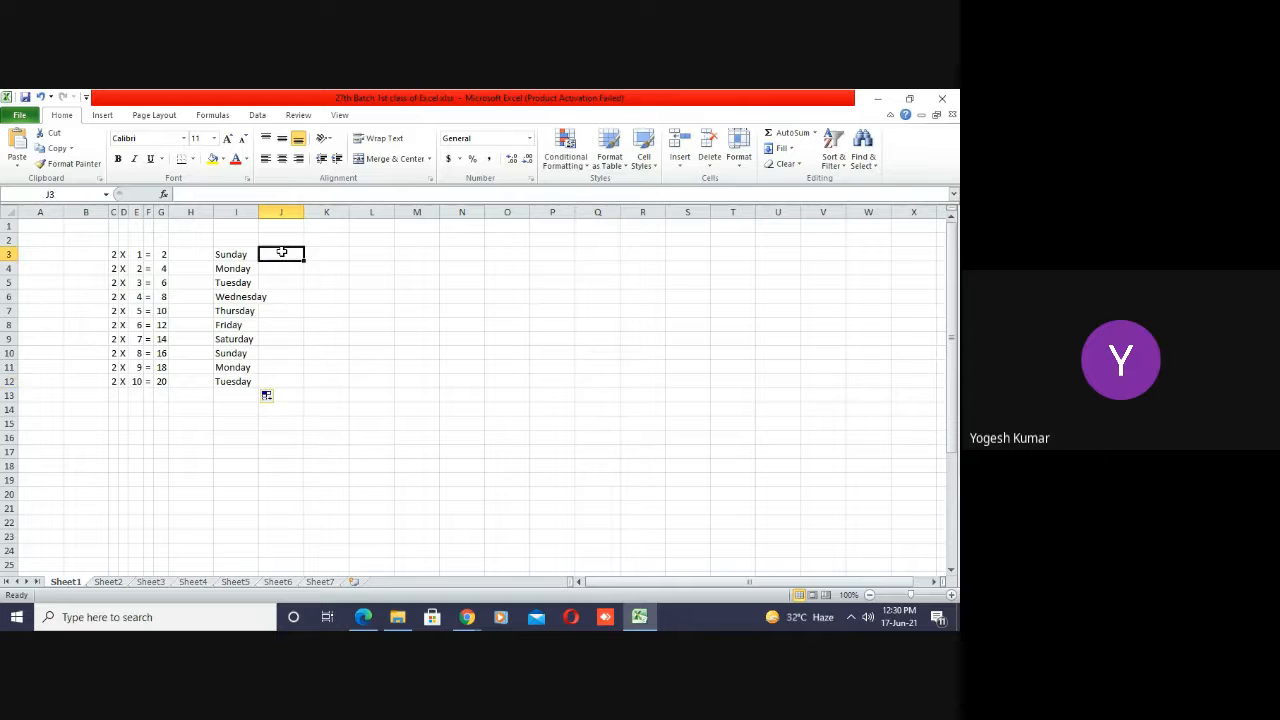
pyautogui.write('Suna')
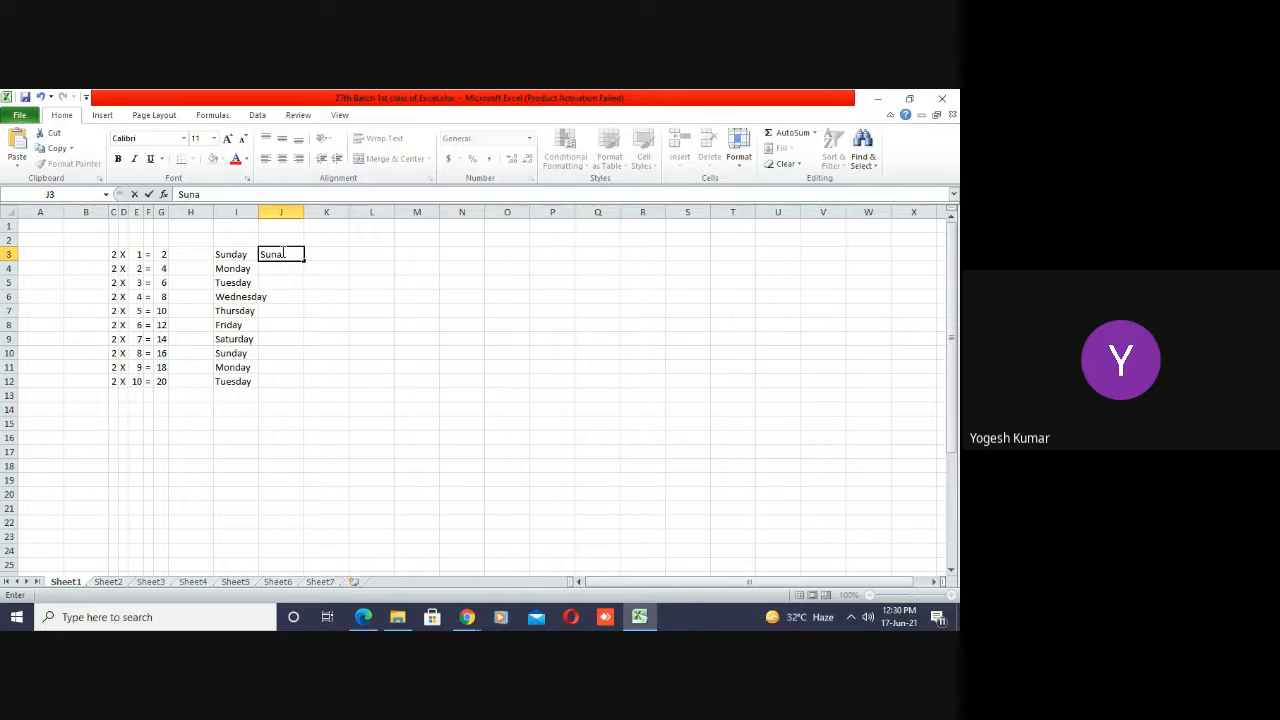
pyautogui.press('BackSpace')
pyautogui.write('day')
pyautogui.hotkey('ctrl', 'Return')
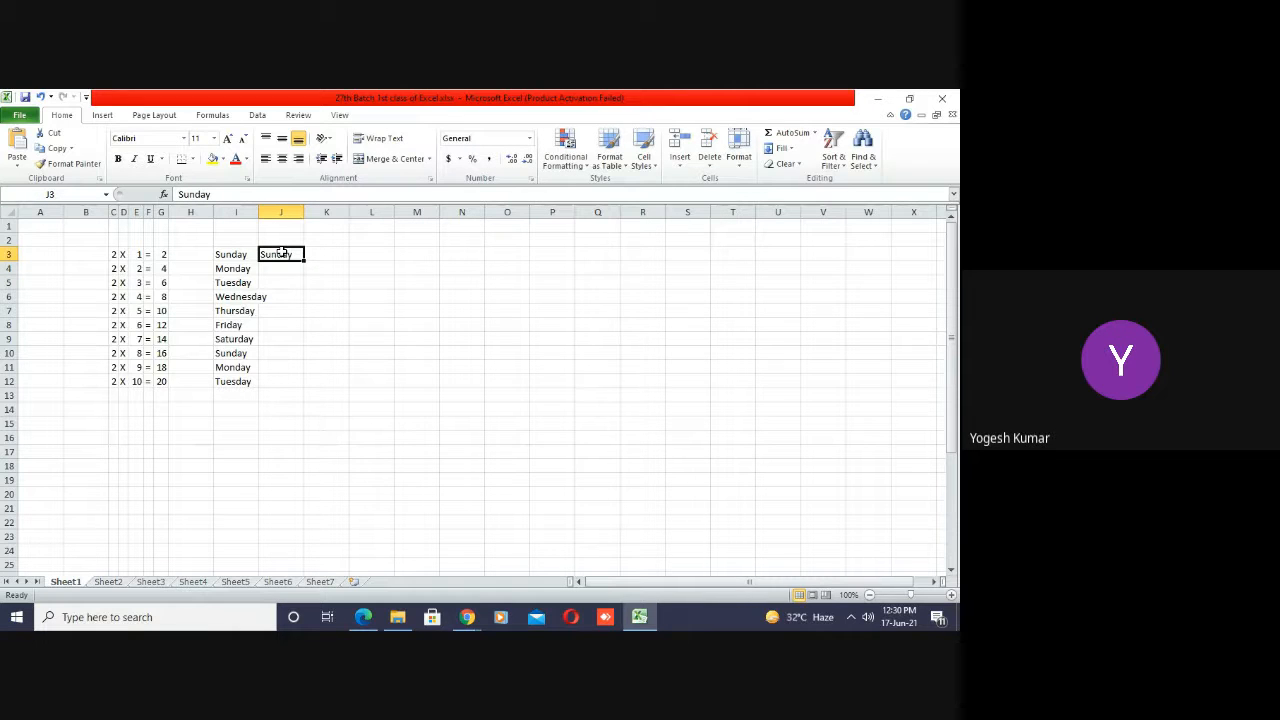
# - Copy Sunday from J3 unchanged down to J12, and clear J3:J12
pyautogui.hotkey('shift', 'Down')
pyautogui.hotkey('shift', 'Down')
pyautogui.hotkey('shift', 'Down')
pyautogui.hotkey('shift', 'Down')
pyautogui.hotkey('shift', 'Down')
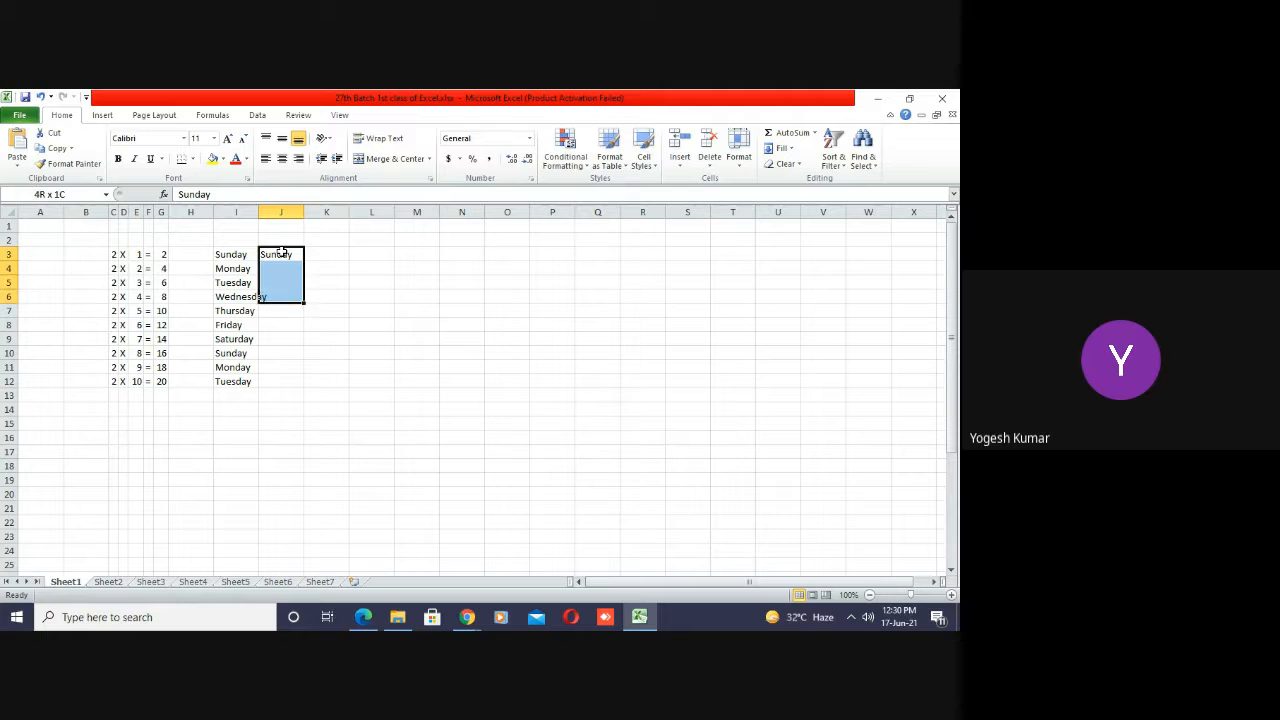
pyautogui.hotkey('shift', 'Down')
pyautogui.hotkey('shift', 'Down')
pyautogui.hotkey('shift', 'Down')
pyautogui.hotkey('shift', 'Down')
pyautogui.hotkey('shift', 'Down')
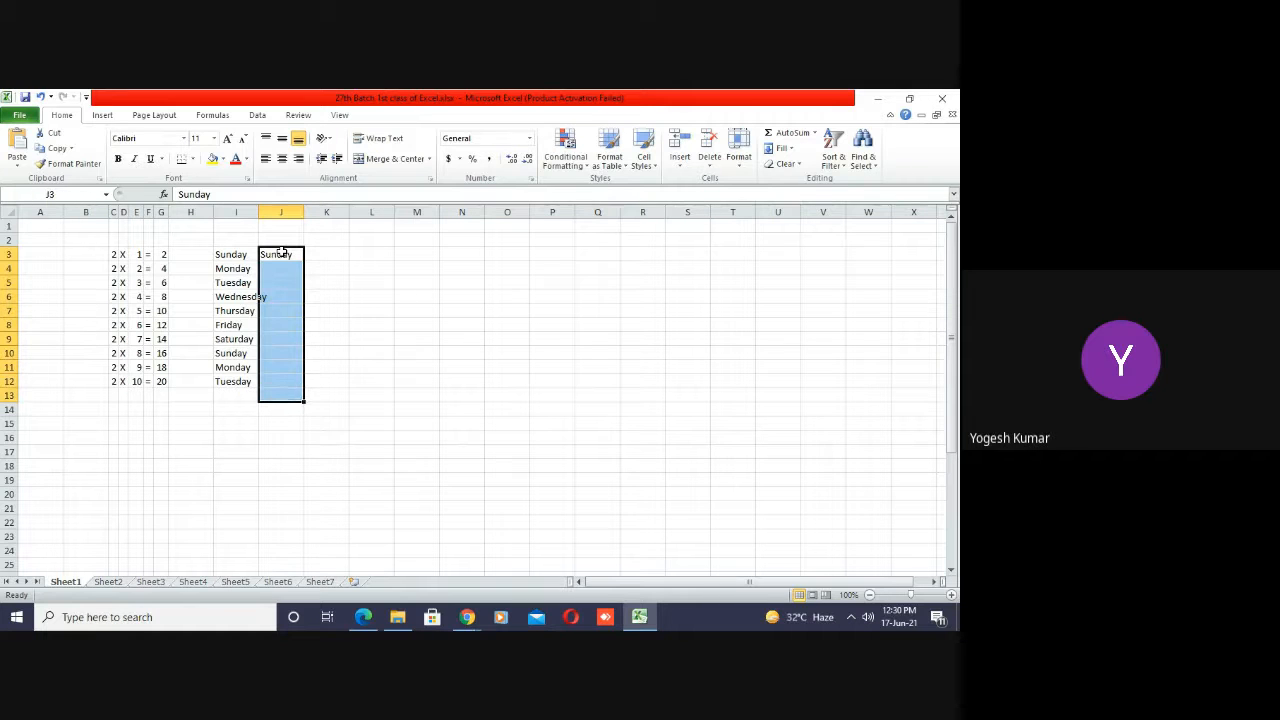
pyautogui.hotkey('shift', 'Up')
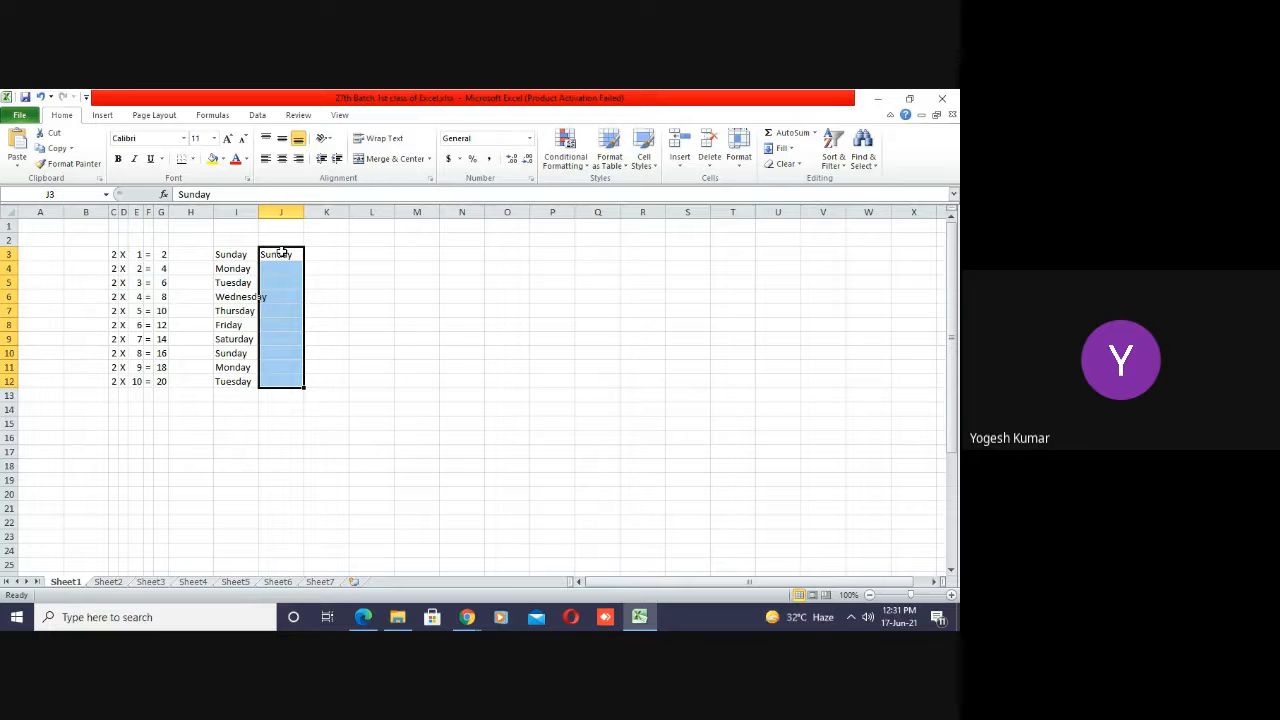
pyautogui.hotkey('ctrl', 'd')
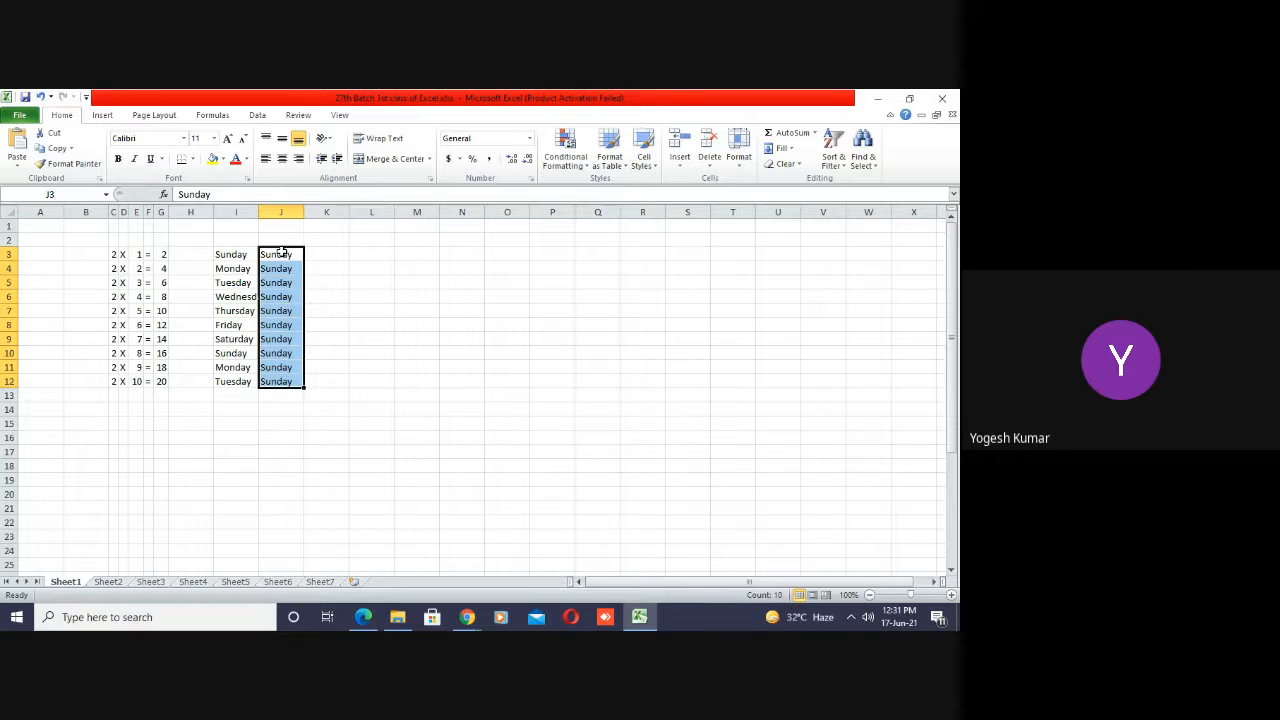
pyautogui.press('Delete')
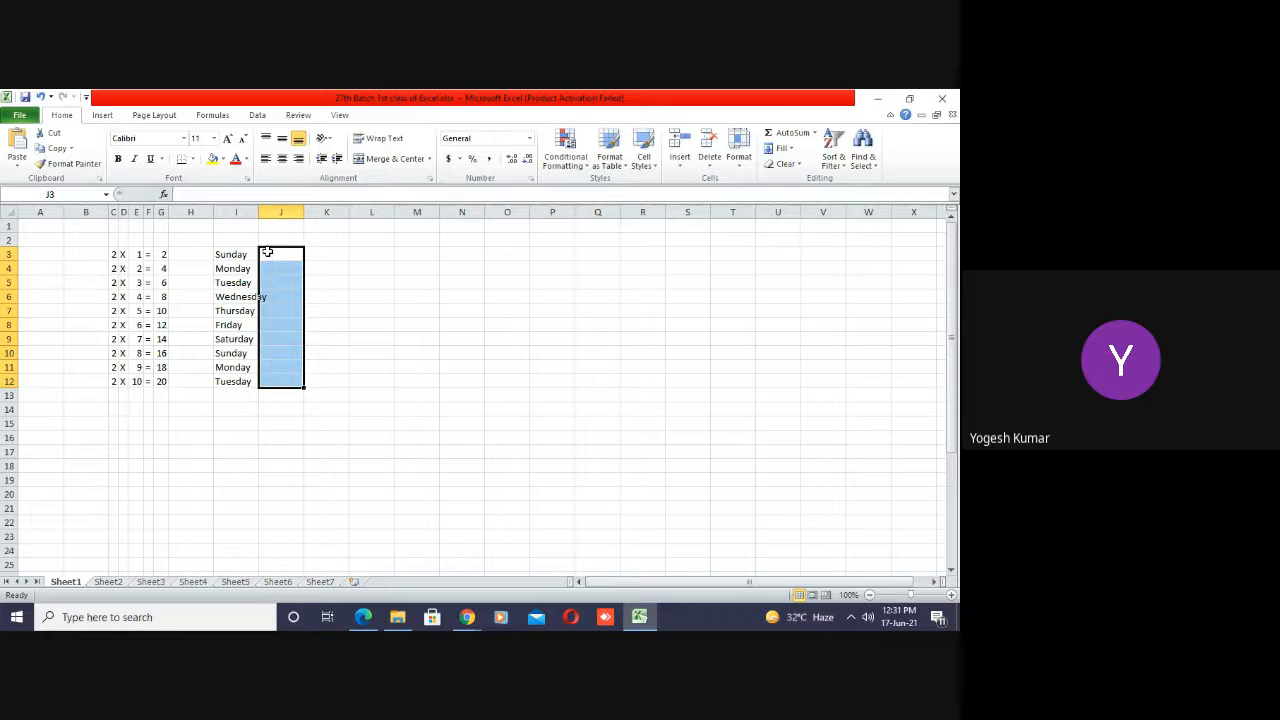
# - Extend the weekday series from I12 down to I22, and clear I12:I22
pyautogui.click(241, 253)
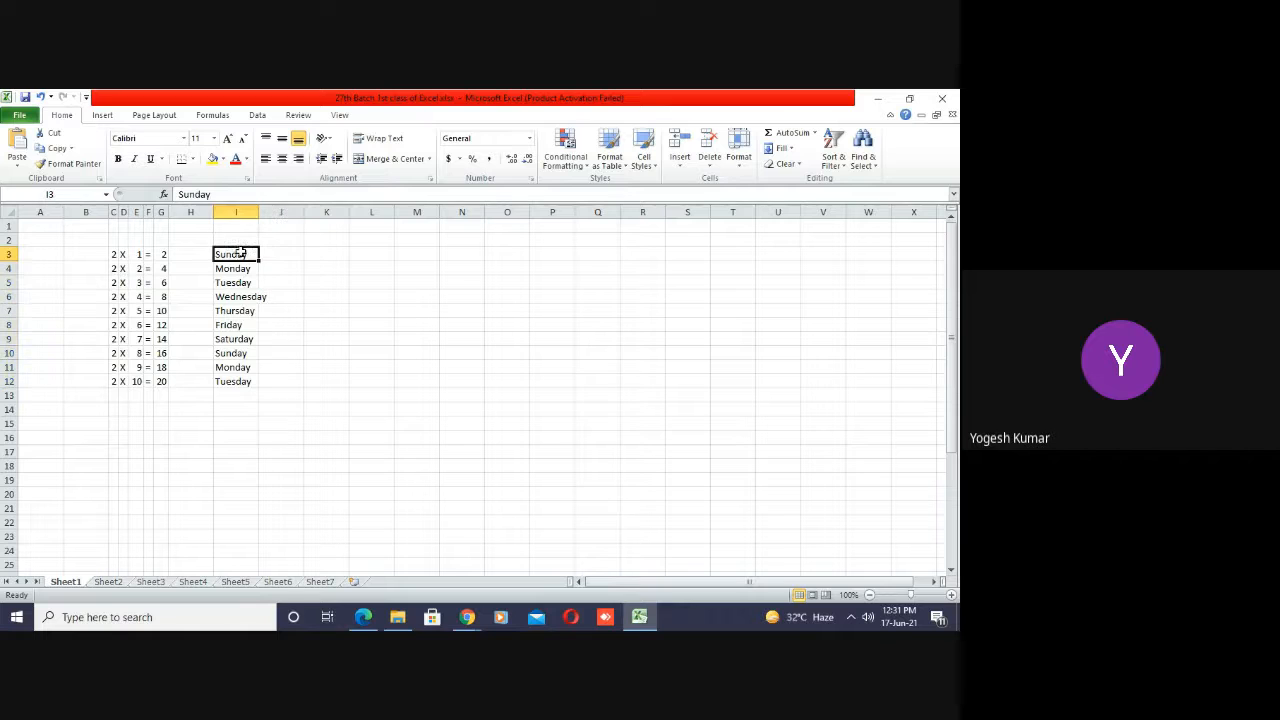
pyautogui.click(245, 384)
pyautogui.moveTo(259, 390); pyautogui.dragTo(259, 528)
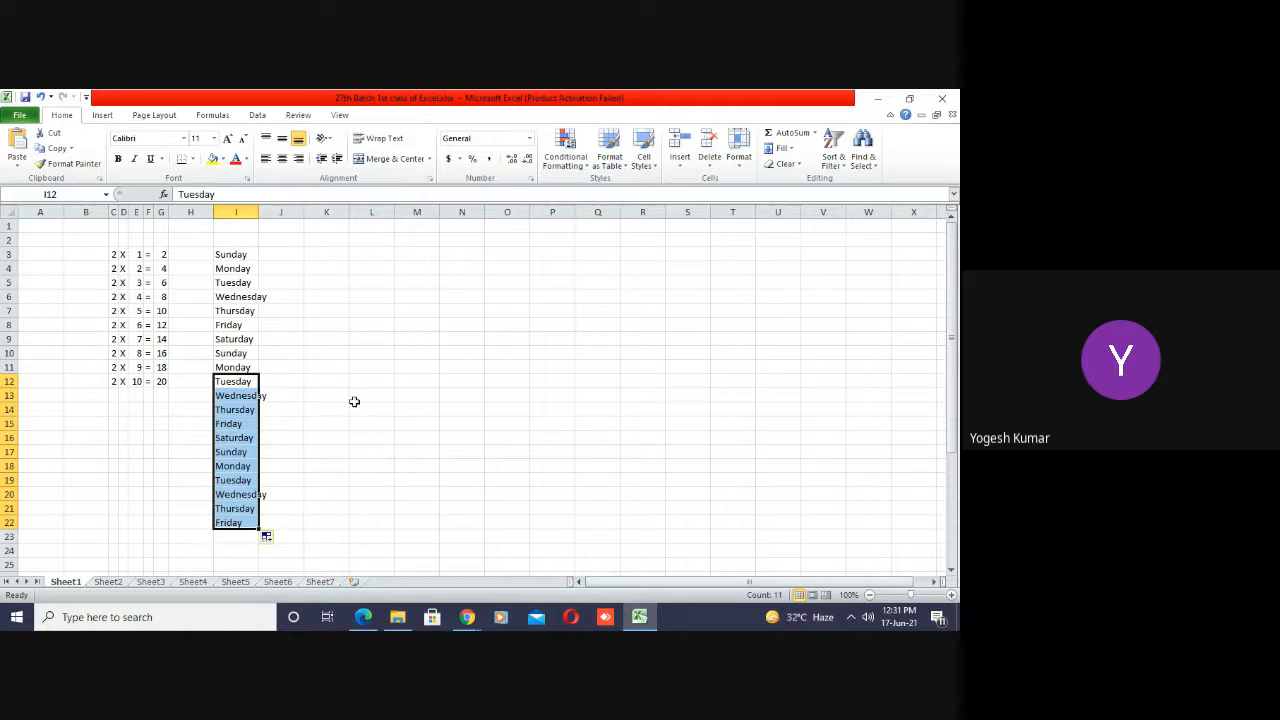
pyautogui.press('Delete')
pyautogui.press('Up')
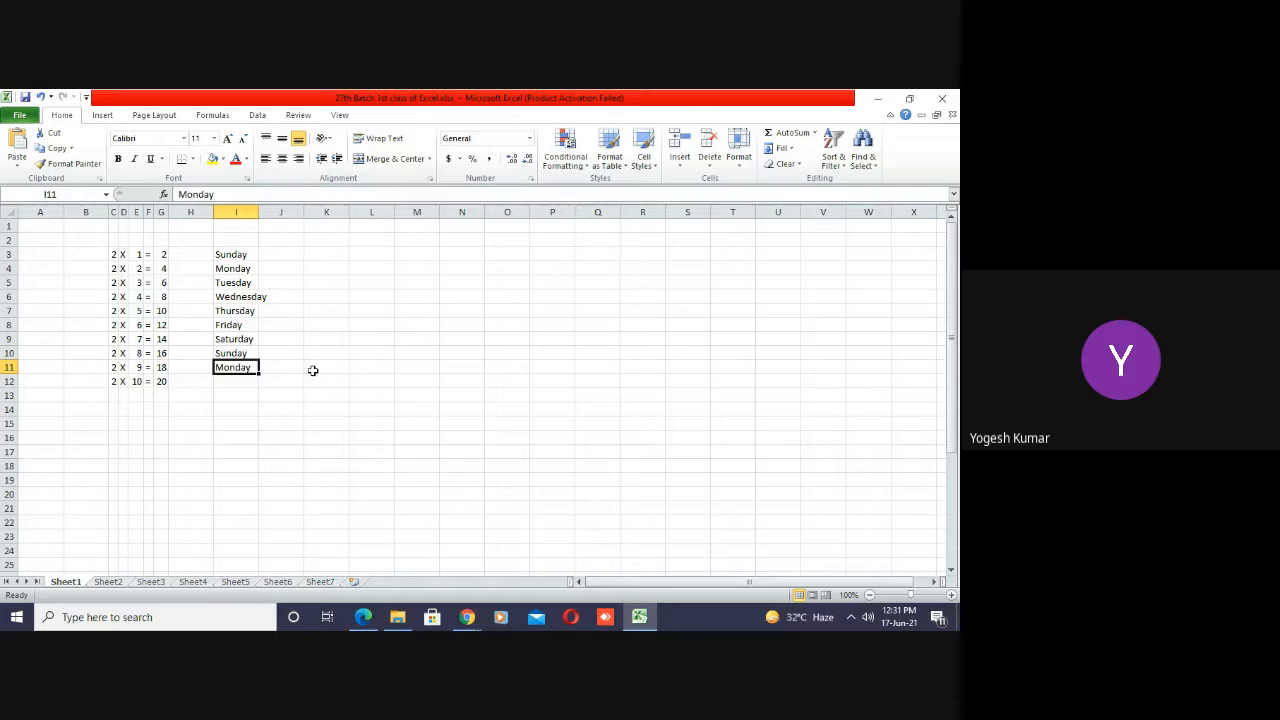
# - Enter January in cell J3, beside the first weekday
pyautogui.press('Up')
pyautogui.press('Up')
pyautogui.press('Up')
pyautogui.press('Up')
pyautogui.press('Up')
pyautogui.press('Up')
pyautogui.press('Up')
pyautogui.press('Up')
pyautogui.press('Right')
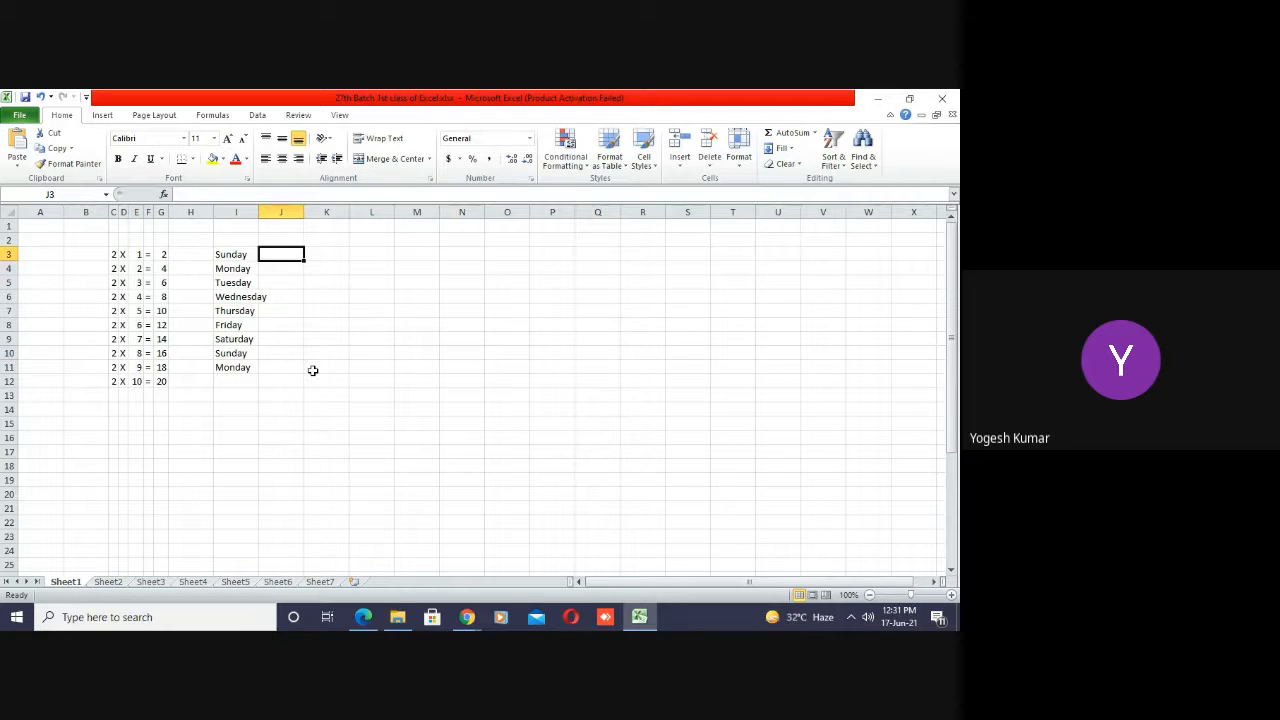
pyautogui.write('January')
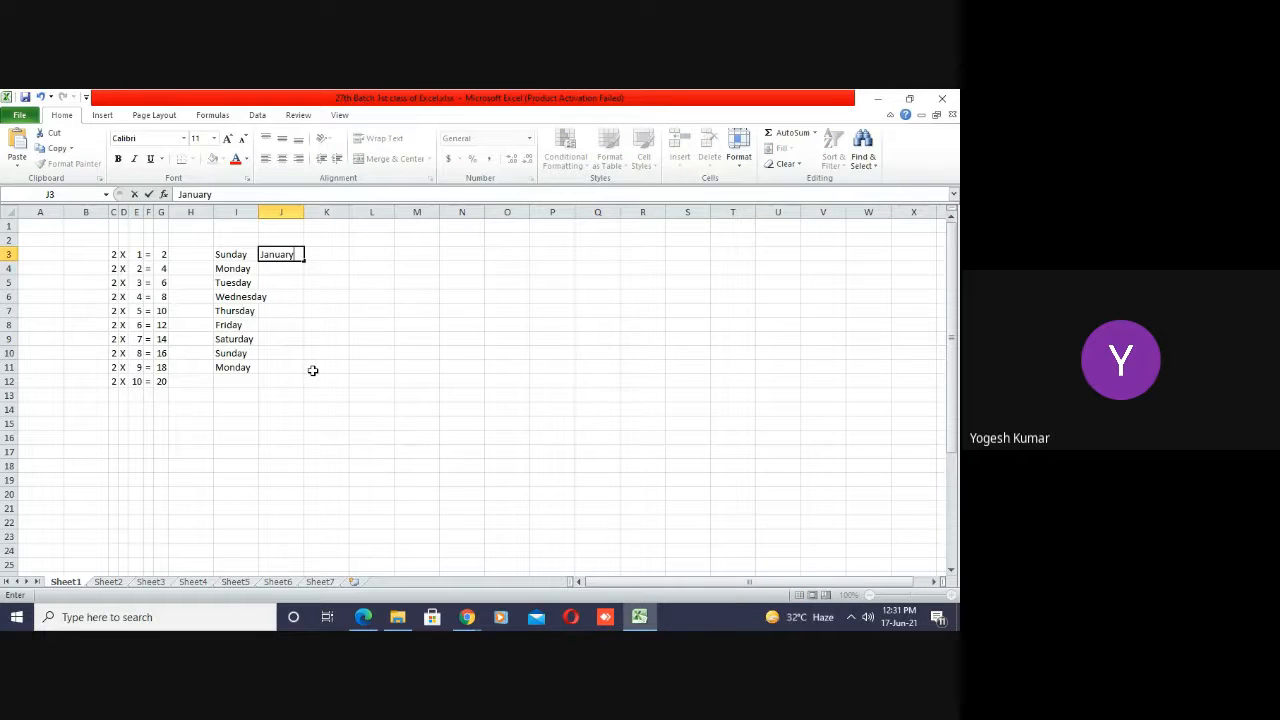
pyautogui.press('Return')
pyautogui.press('Up')
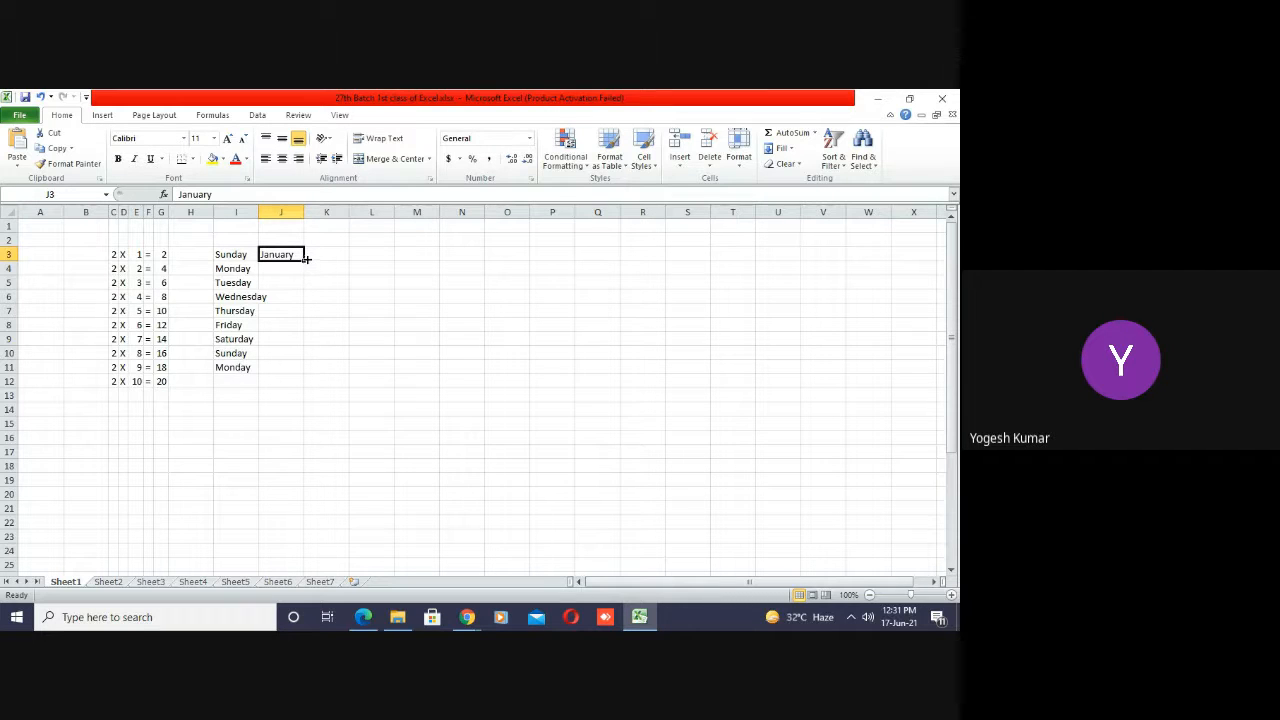
# - Extend the month series from J3 down to December in J14
pyautogui.moveTo(306, 258); pyautogui.dragTo(306, 372)
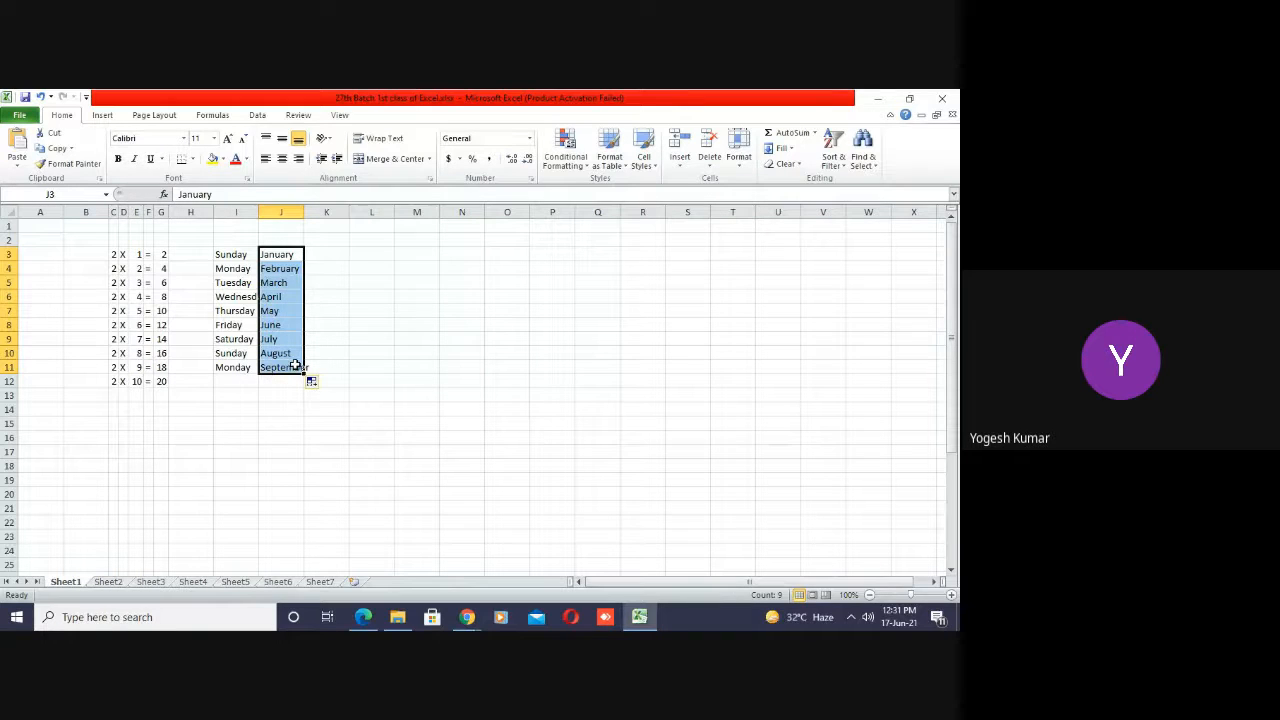
pyautogui.moveTo(305, 373); pyautogui.dragTo(308, 419)
pyautogui.click(363, 424)
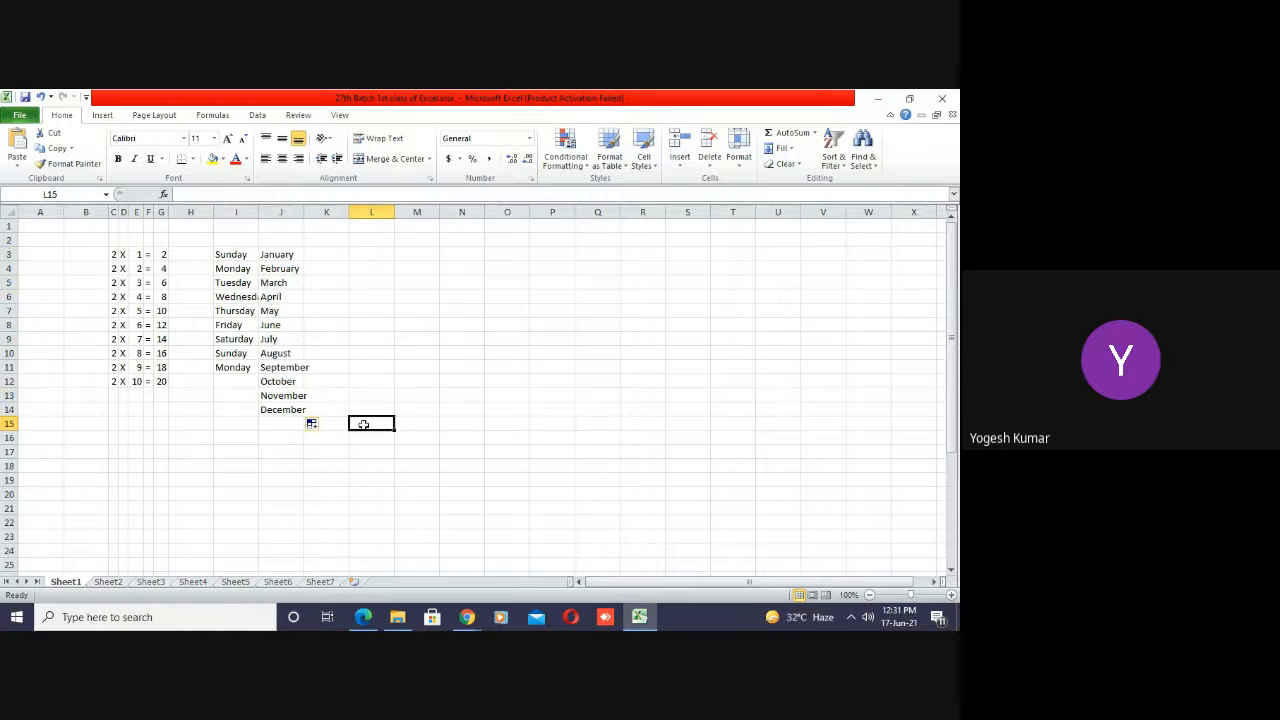
# - Insert today's date, 17-06-2021, in cell L3 and auto-fit the width of column L
pyautogui.press('Right')
pyautogui.press('Up')
pyautogui.press('Up')
pyautogui.press('Up')
pyautogui.press('Up')
pyautogui.press('Up')
pyautogui.press('Up')
pyautogui.press('Up')
pyautogui.press('Up')
pyautogui.press('Up')
pyautogui.press('Up')
pyautogui.press('Up')
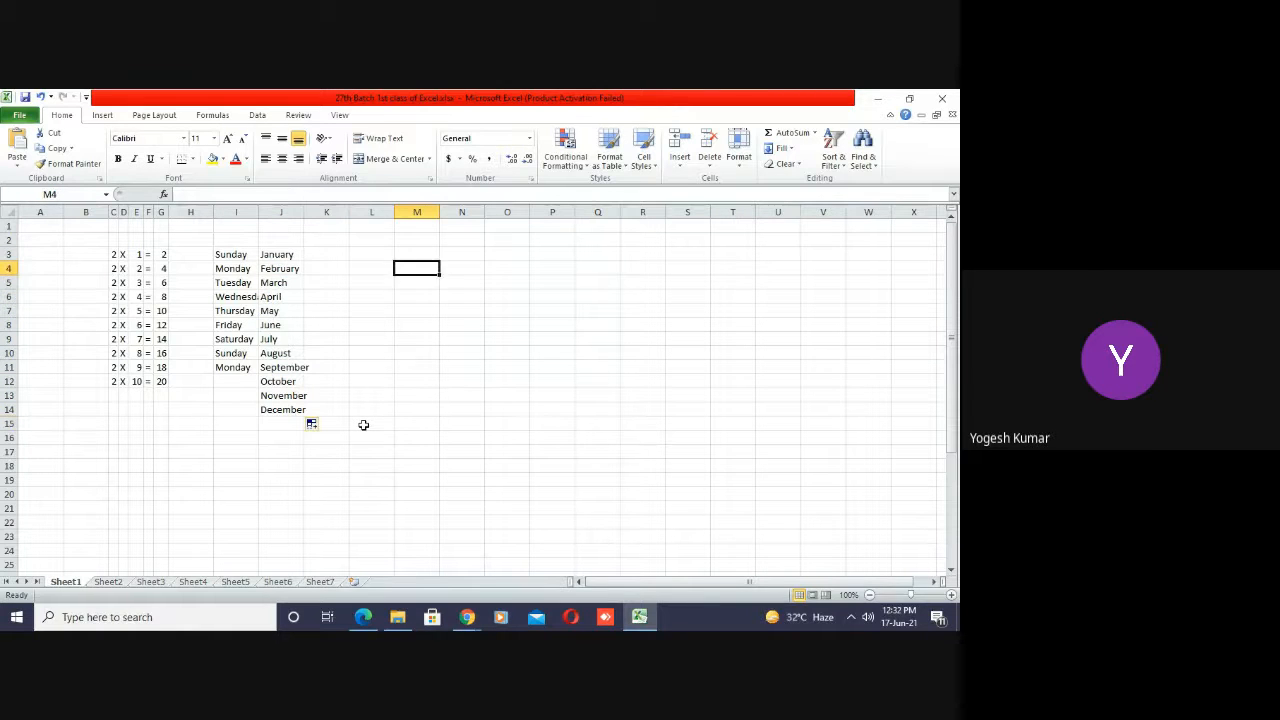
pyautogui.press('Left')
pyautogui.press('Up')
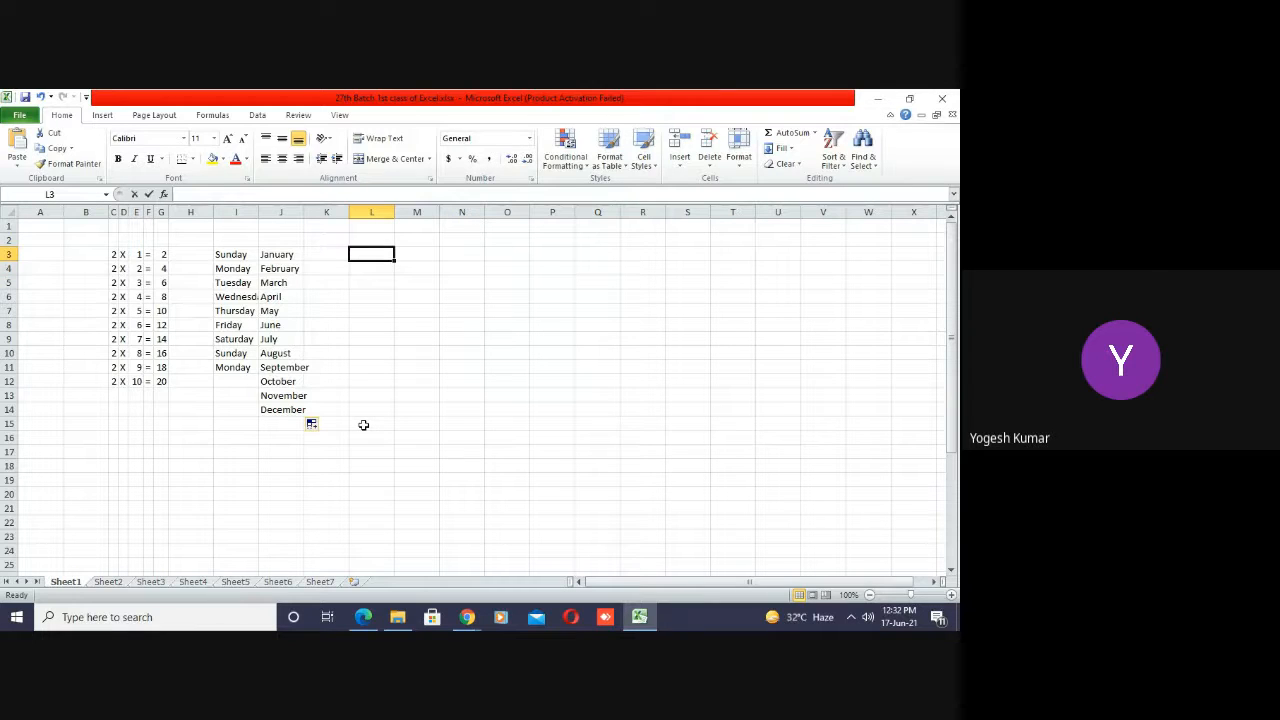
pyautogui.hotkey('ctrl', ';')
pyautogui.press('Return')
pyautogui.press('Up')
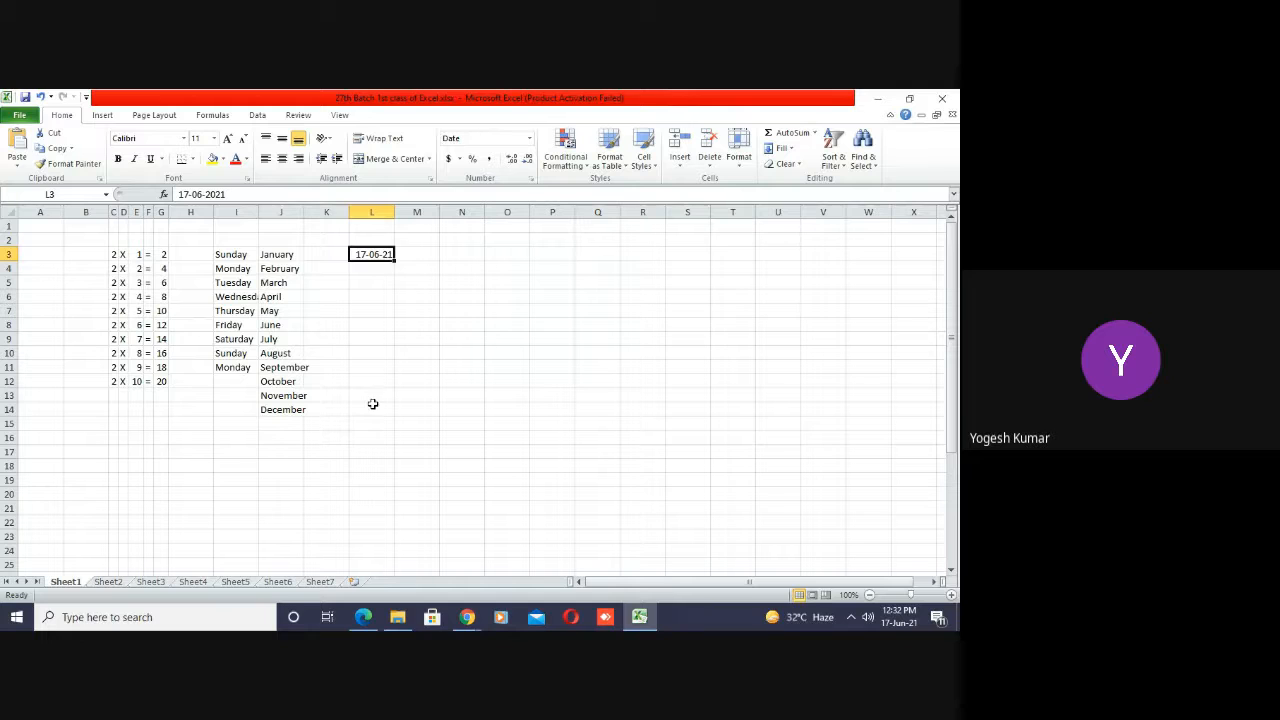
pyautogui.doubleClick(393, 214)
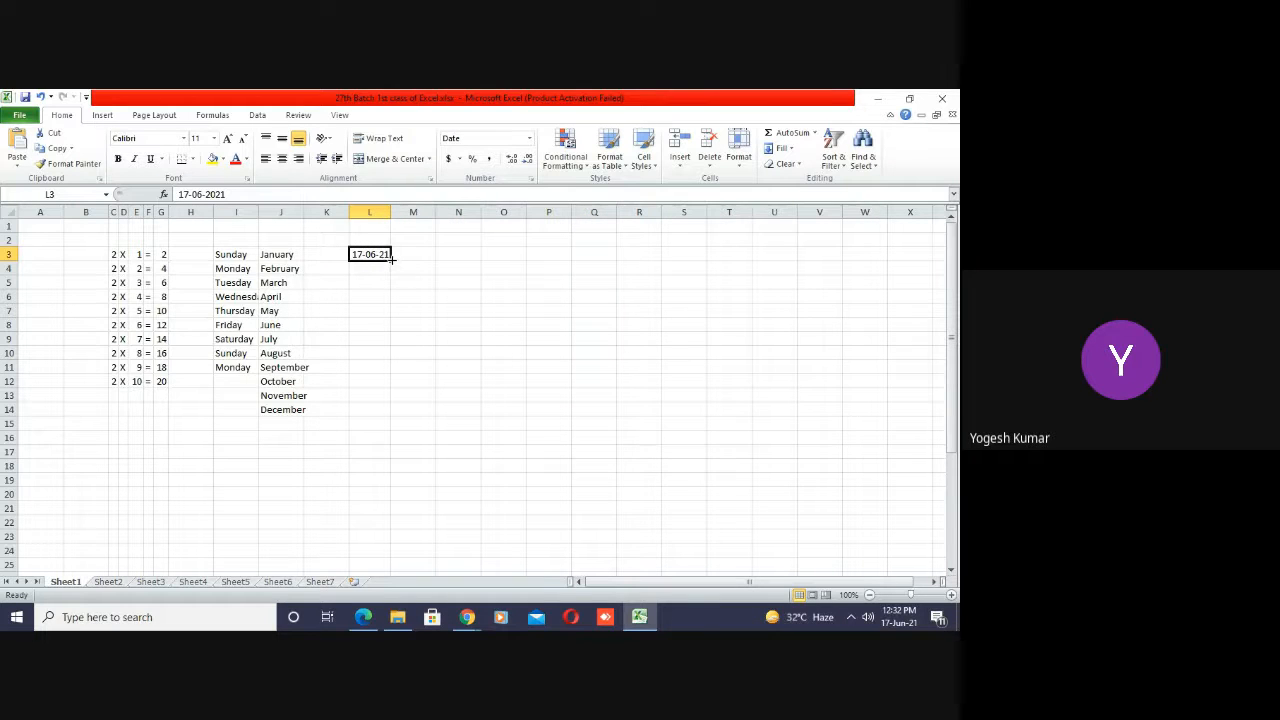
# - Extend the date series from L3 down to L18
pyautogui.moveTo(392, 259); pyautogui.dragTo(392, 477)
pyautogui.click(430, 479)
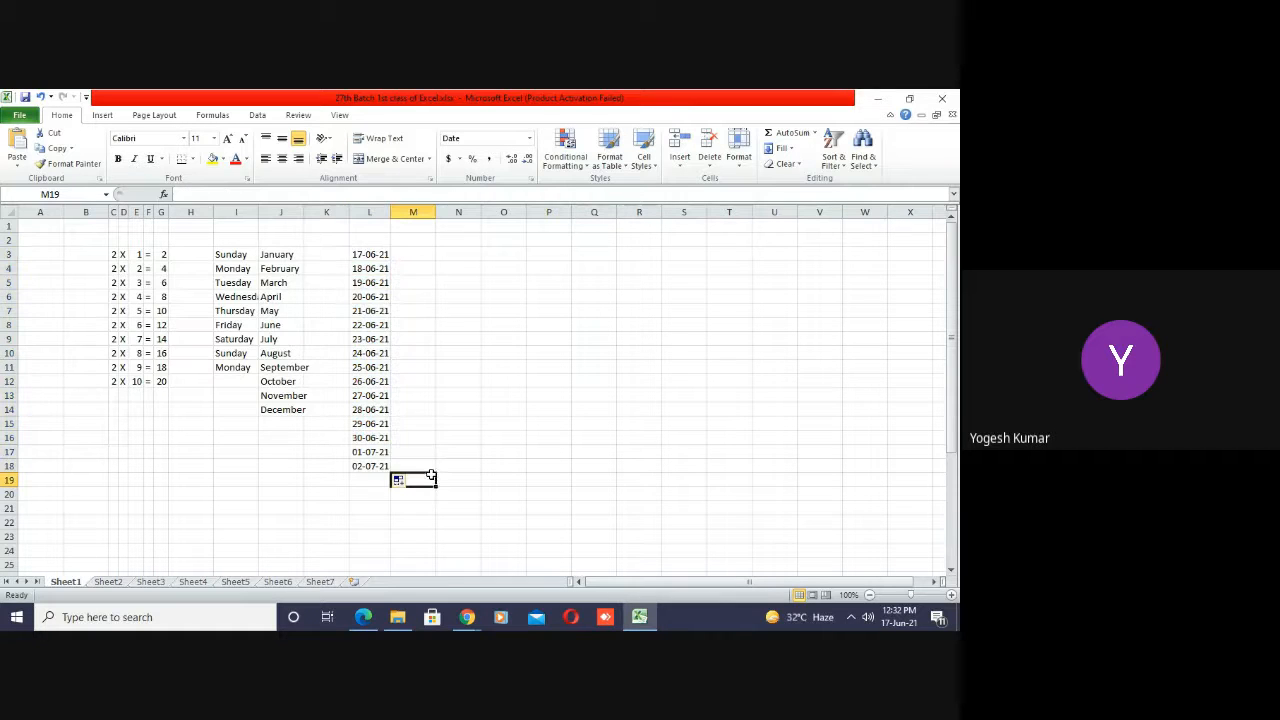
# - Clear the contents of the entire Sheet1, and undo the clearing
pyautogui.press('Up')
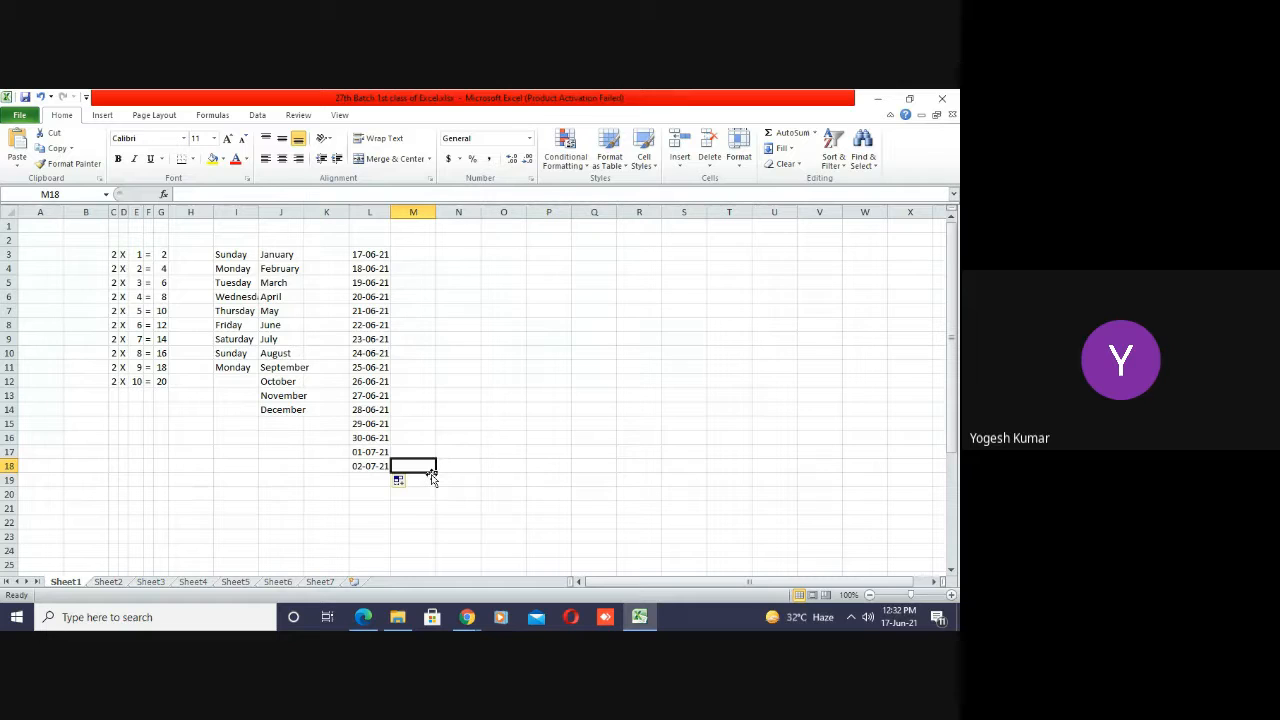
pyautogui.press('Up')
pyautogui.press('Up')
pyautogui.press('Up')
pyautogui.press('Up')
pyautogui.press('Up')
pyautogui.press('Up')
pyautogui.press('Up')
pyautogui.press('Up')
pyautogui.press('Up')
pyautogui.press('Up')
pyautogui.press('Up')
pyautogui.press('Up')
pyautogui.press('Up')
pyautogui.press('Up')
pyautogui.press('Up')
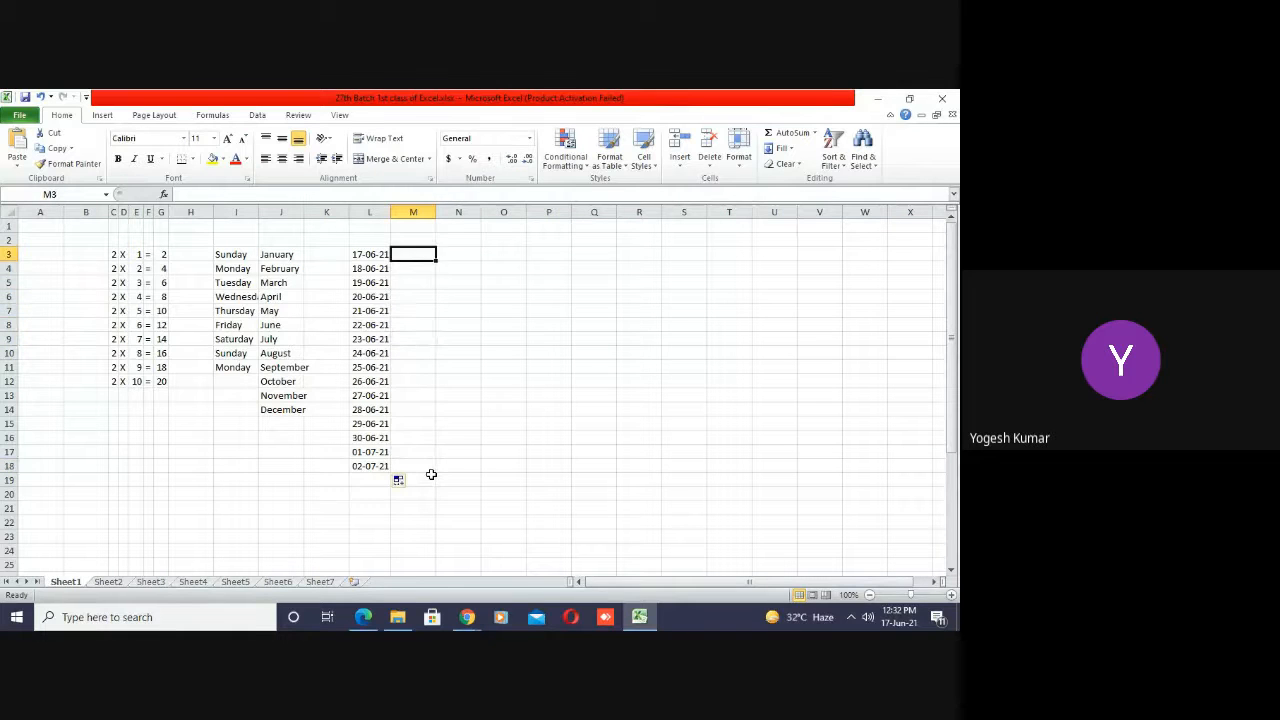
pyautogui.press('Left')
pyautogui.press('Left')
pyautogui.press('Home')
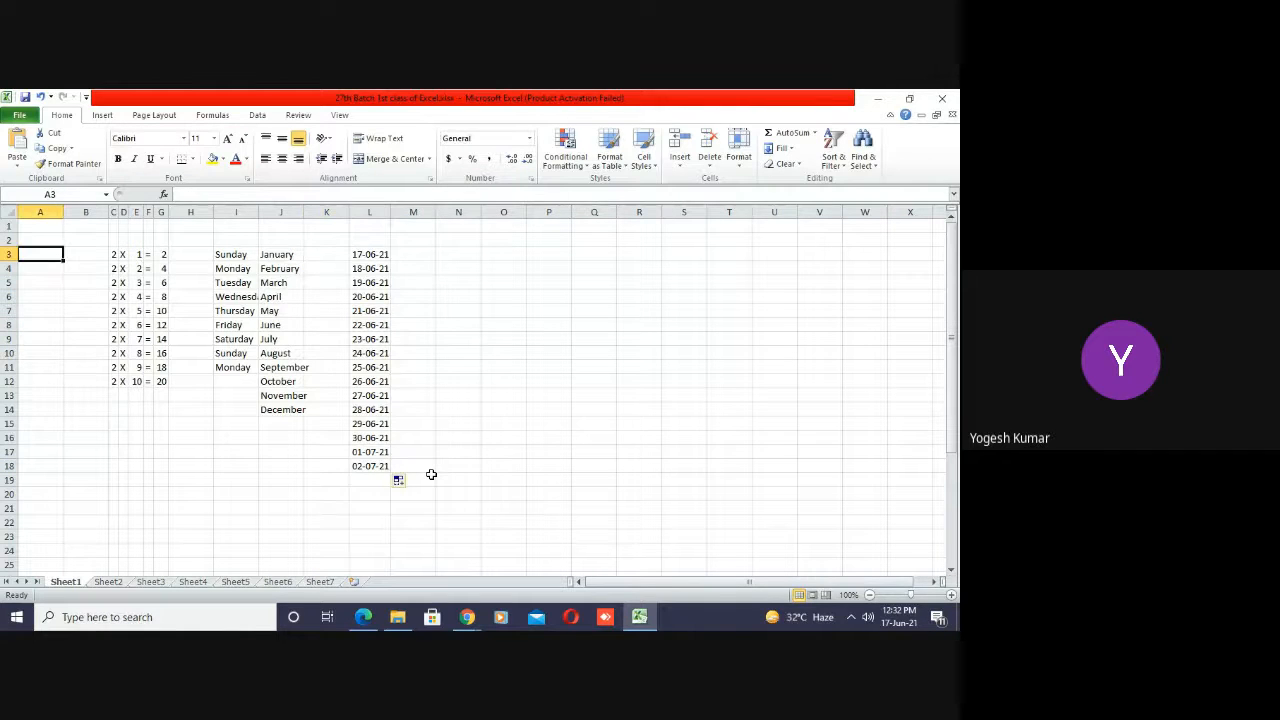
pyautogui.hotkey('ctrl', 'a')
pyautogui.press('Delete')
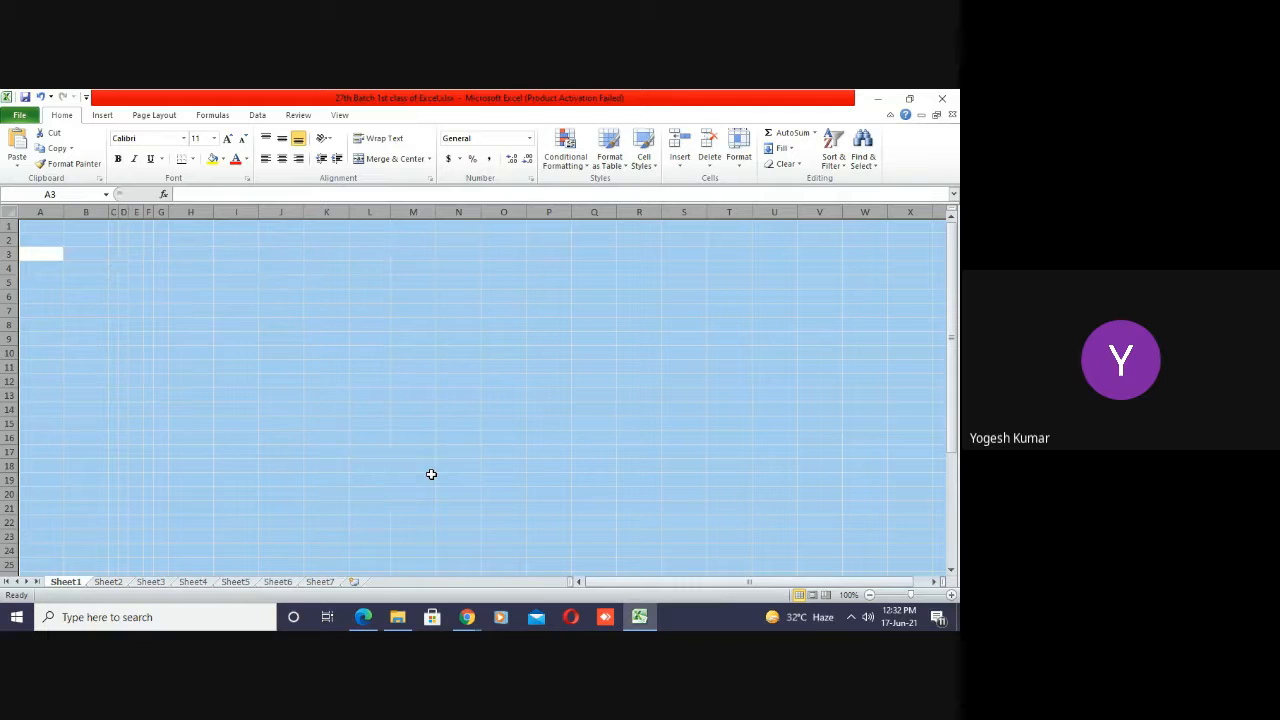
pyautogui.click(310, 382)
pyautogui.hotkey('ctrl', 'z')
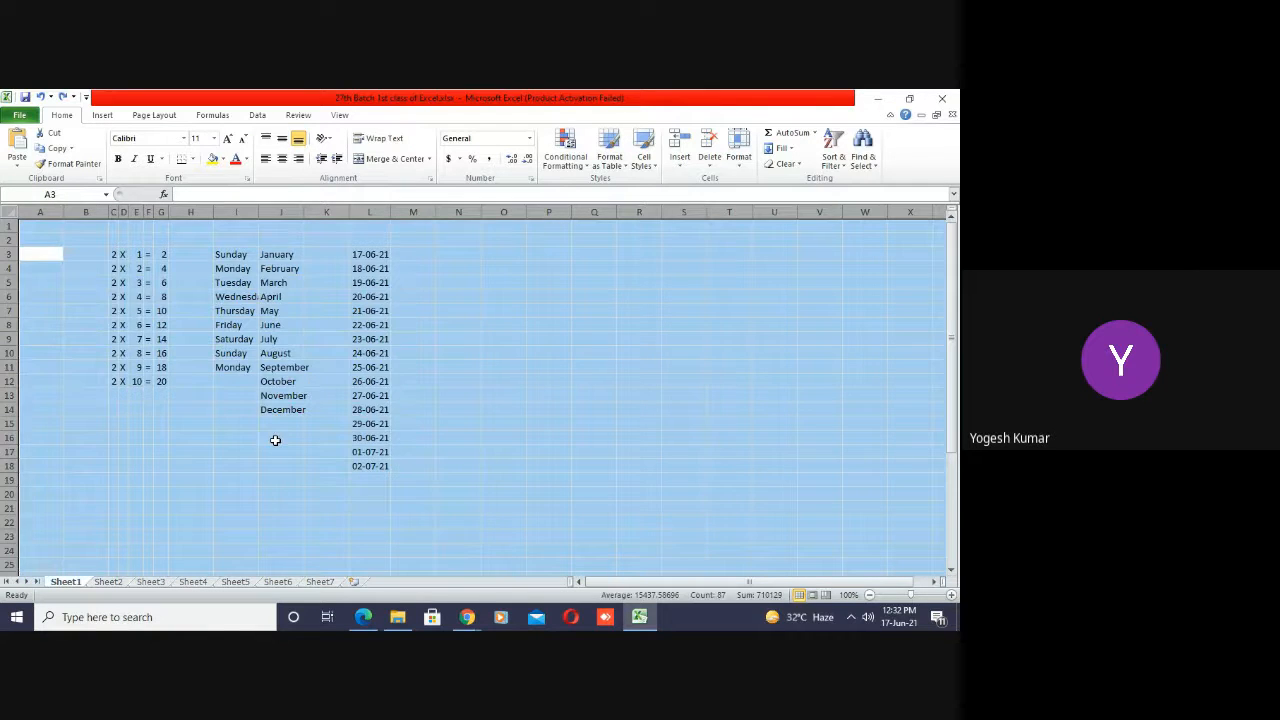
pyautogui.click(275, 440)
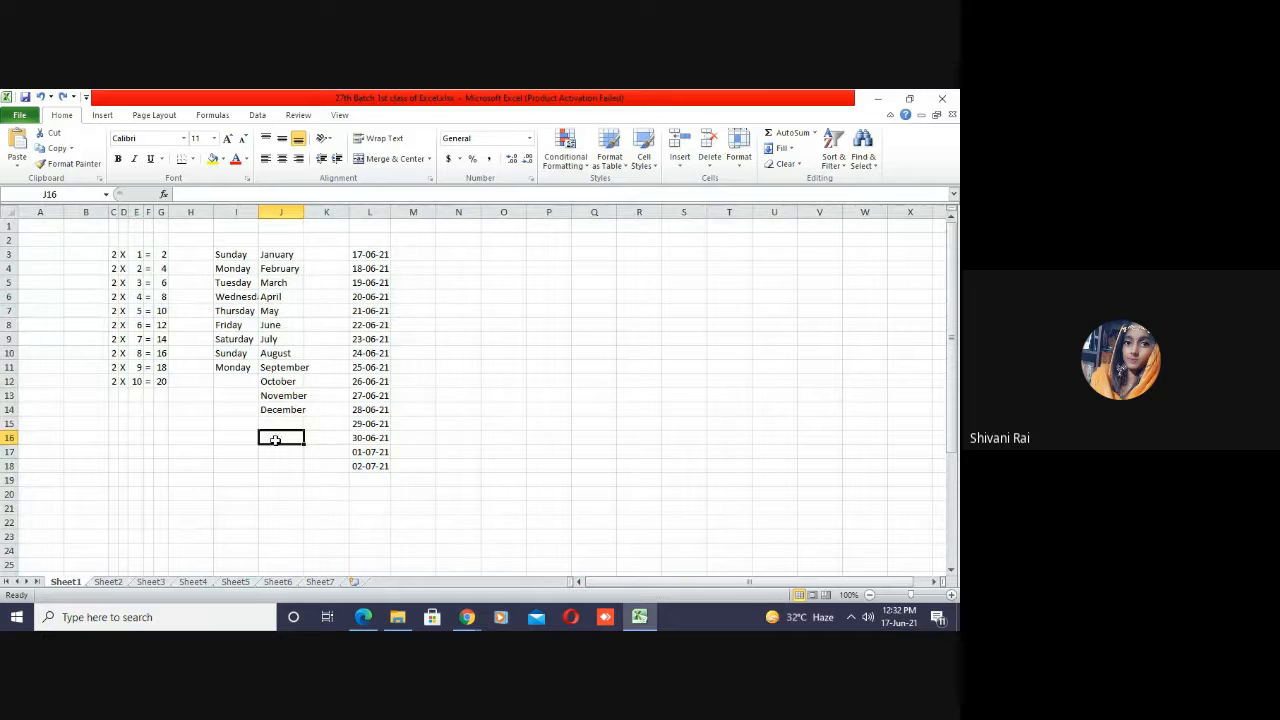
# - Switch to the Google Meet call in Chrome to check the participants, and return to the Excel workbook
pyautogui.moveTo(466, 617)
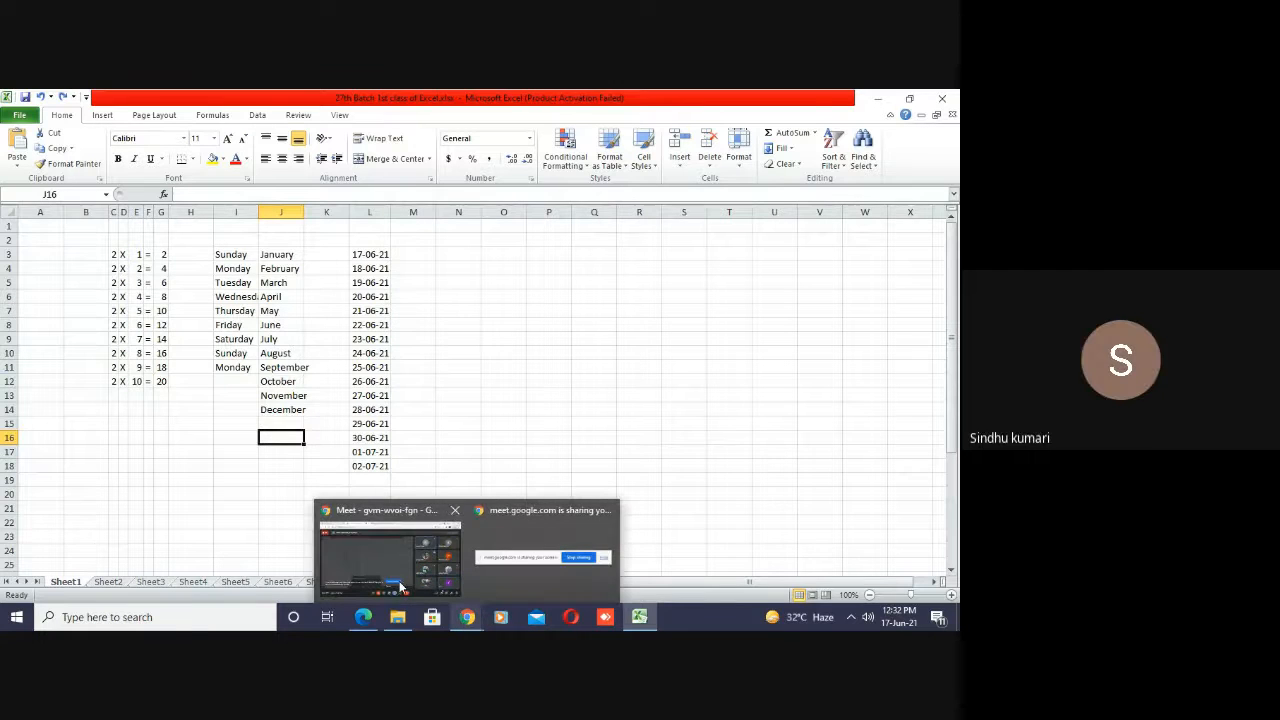
pyautogui.click(400, 586)
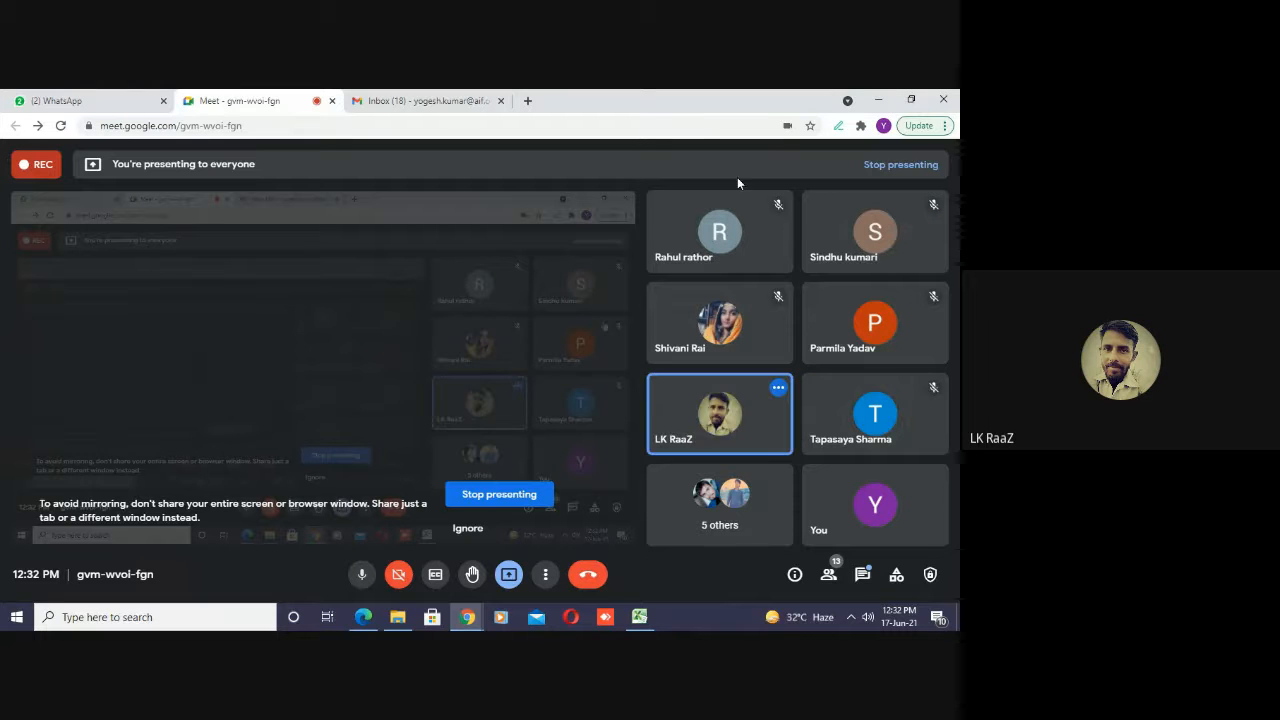
pyautogui.click(639, 617)
# - Select all of Sheet1 and clear its contents, including the multiplication table and the weekday, month and date series
pyautogui.click(228, 450)
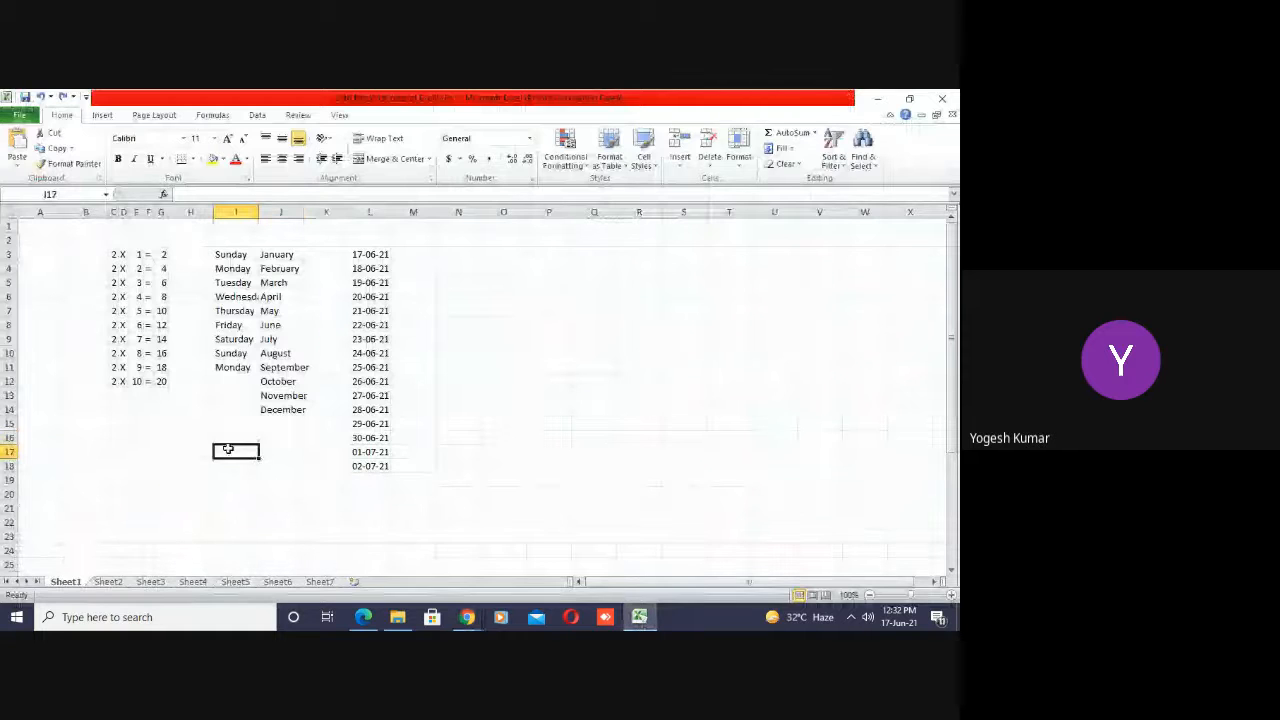
pyautogui.press('Left')
pyautogui.press('Left')
pyautogui.press('Left')
pyautogui.press('Left')
pyautogui.press('Left')
pyautogui.press('Left')
pyautogui.press('Left')
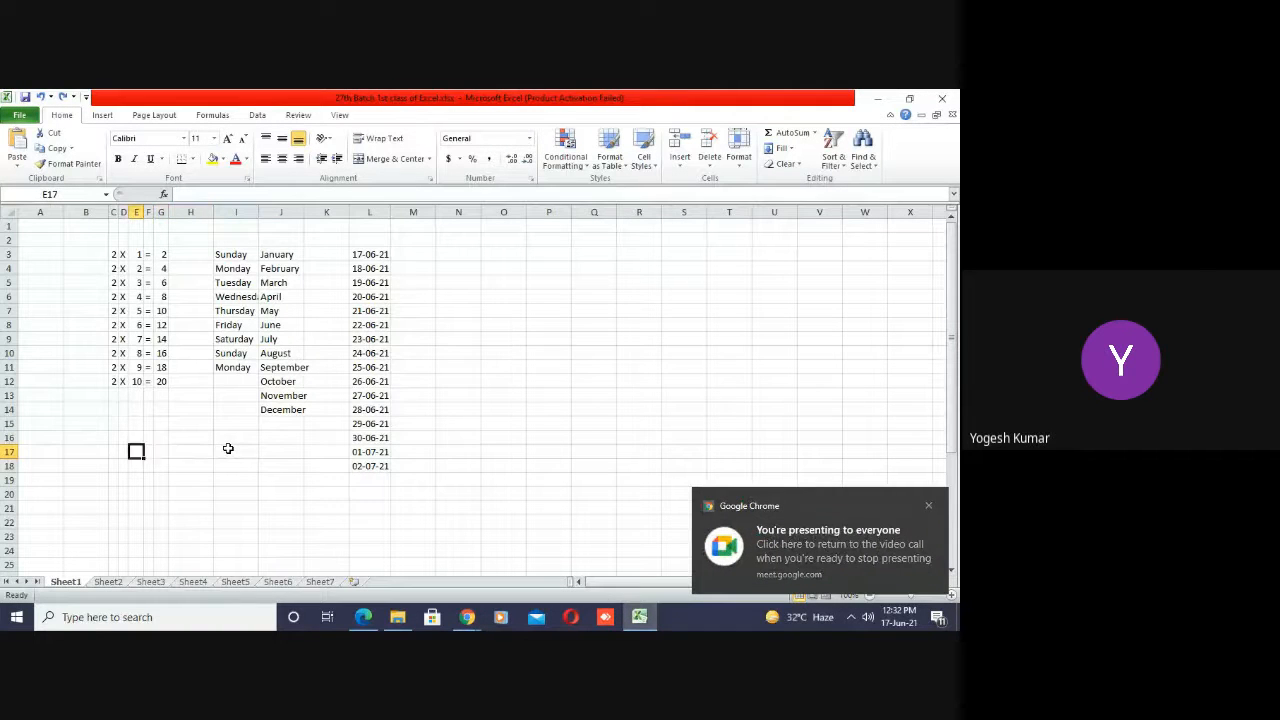
pyautogui.hotkey('ctrl', 'a')
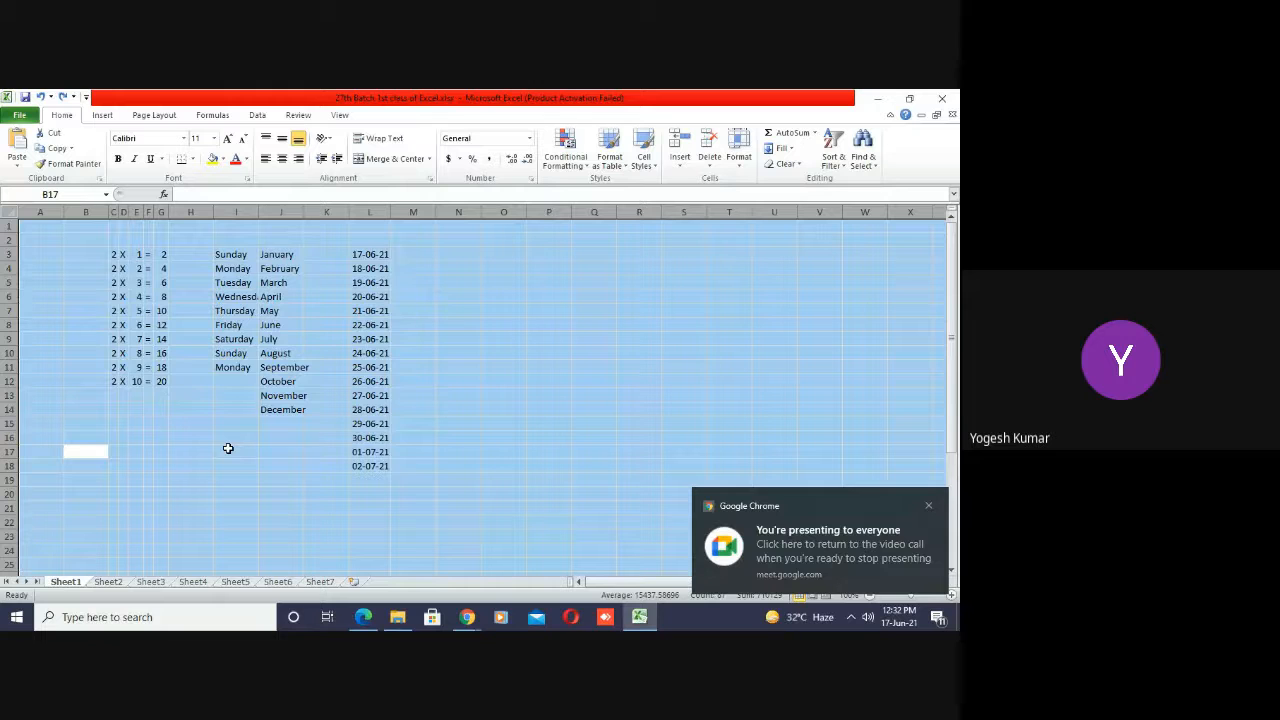
pyautogui.press('Delete')
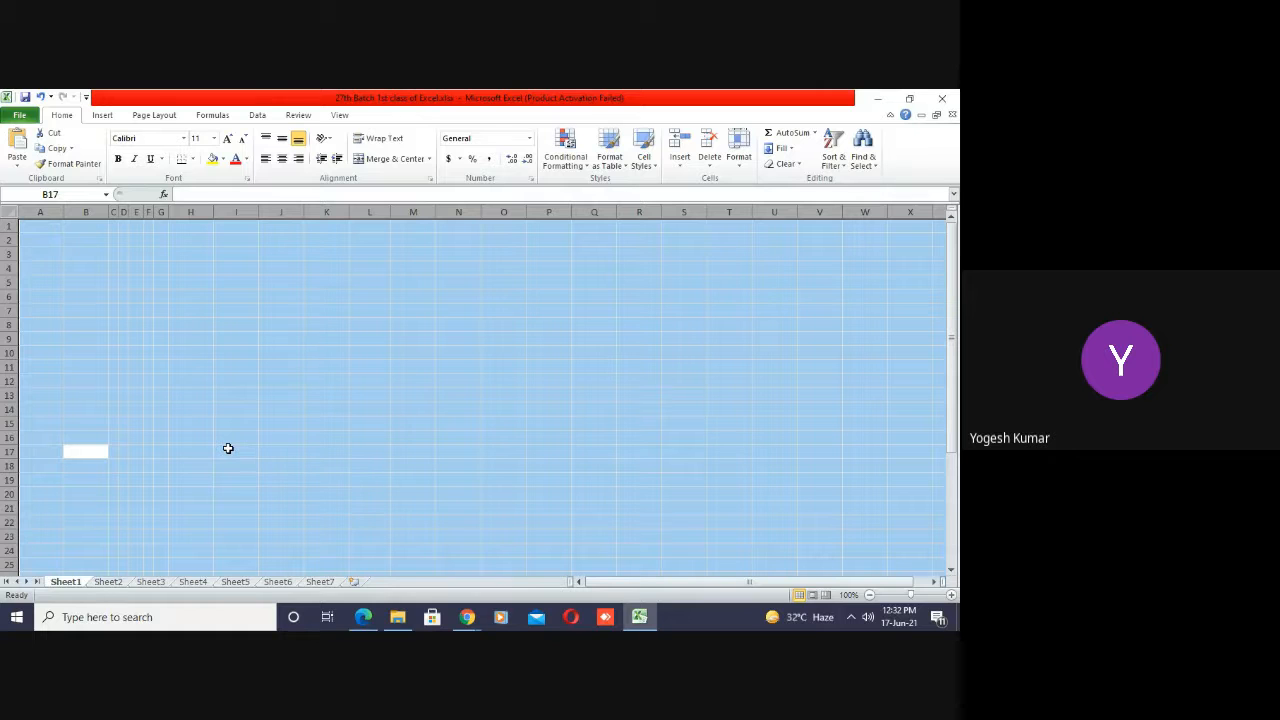
pyautogui.press('Up')
pyautogui.press('Up')
pyautogui.press('Up')
pyautogui.press('Up')
pyautogui.press('Up')
pyautogui.press('Up')
pyautogui.press('Up')
pyautogui.press('Up')
pyautogui.press('Up')
pyautogui.press('Up')
pyautogui.press('Up')
pyautogui.press('Up')
pyautogui.press('Up')
pyautogui.press('Up')
pyautogui.press('Up')
pyautogui.press('Up')
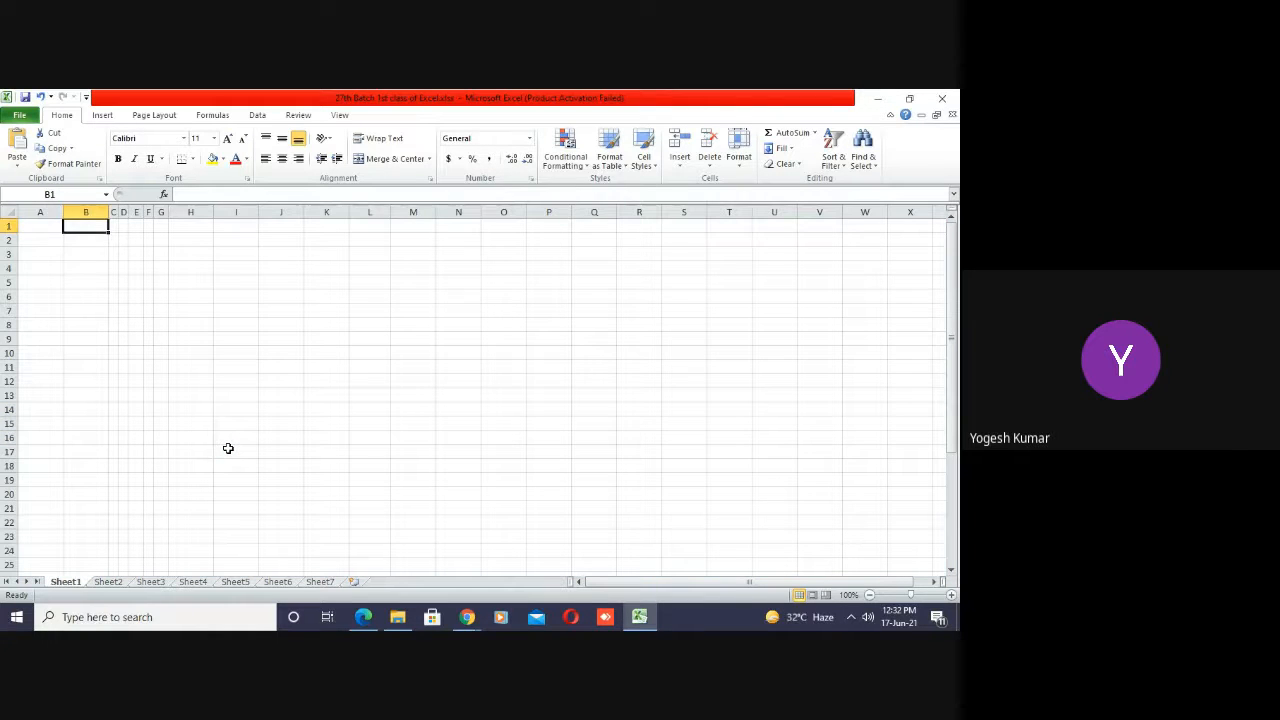
pyautogui.press('Down')
pyautogui.press('Down')
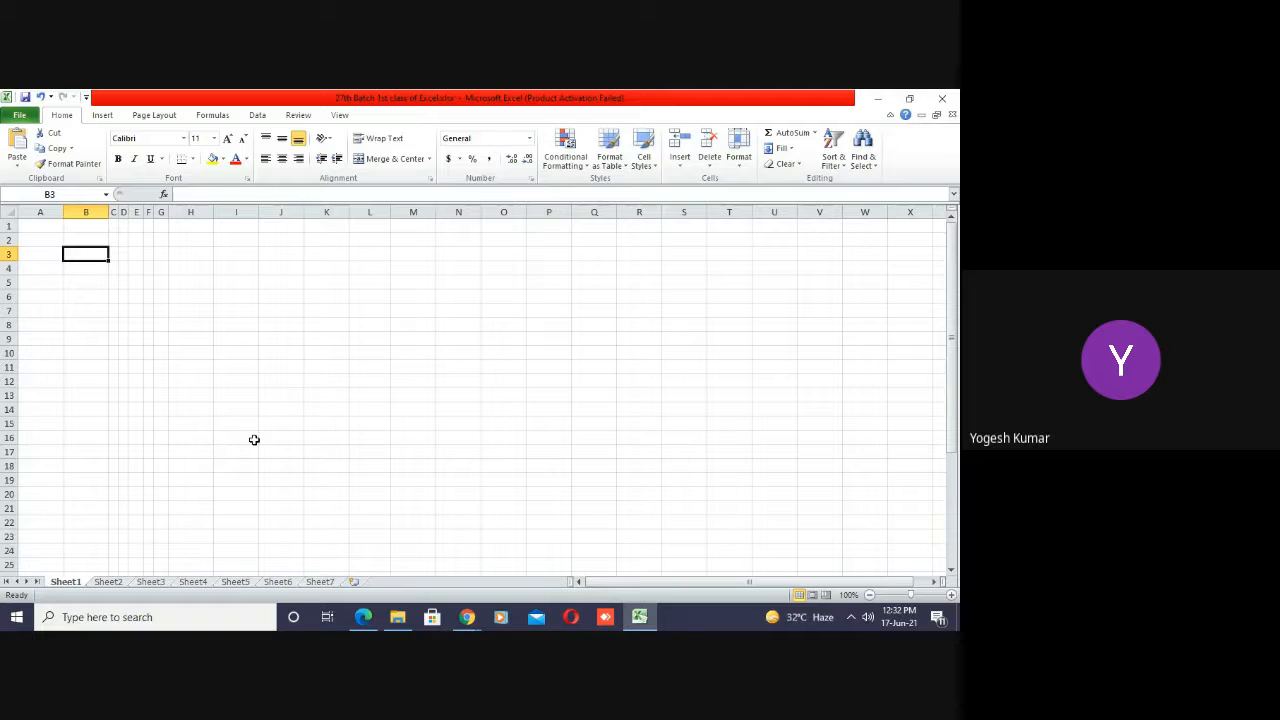
pyautogui.click(218, 282)
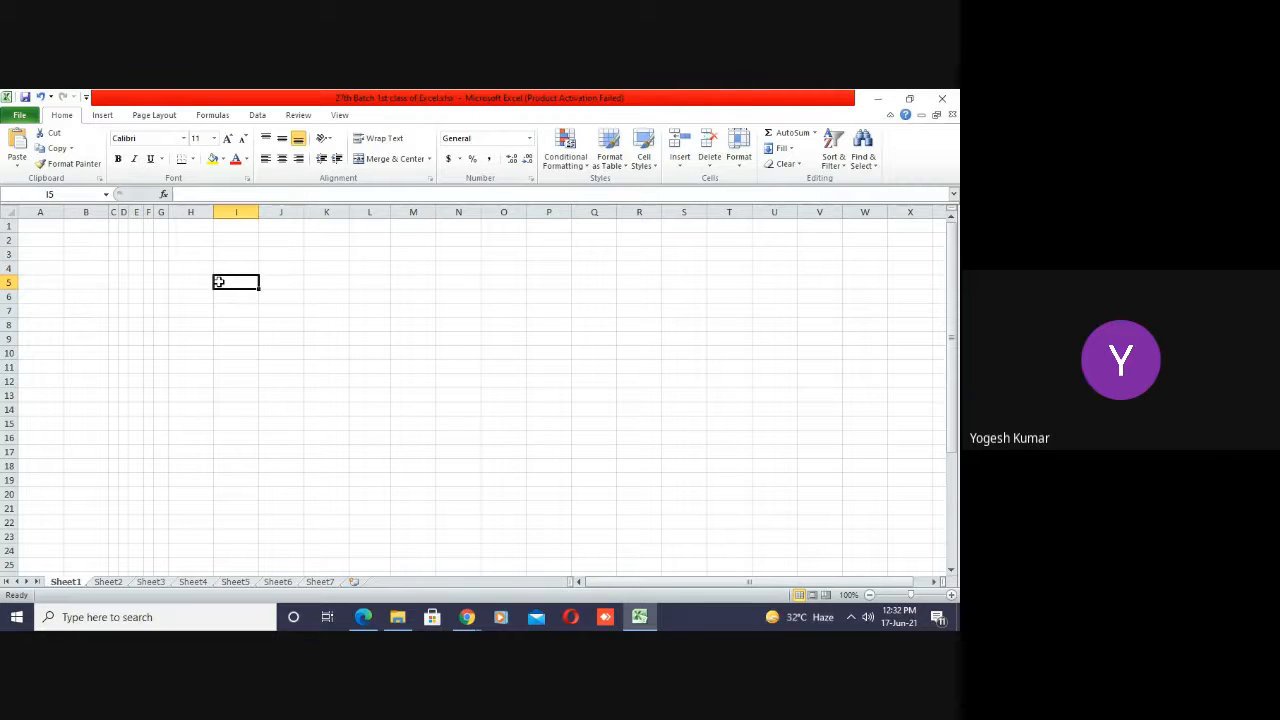
pyautogui.click(188, 265)
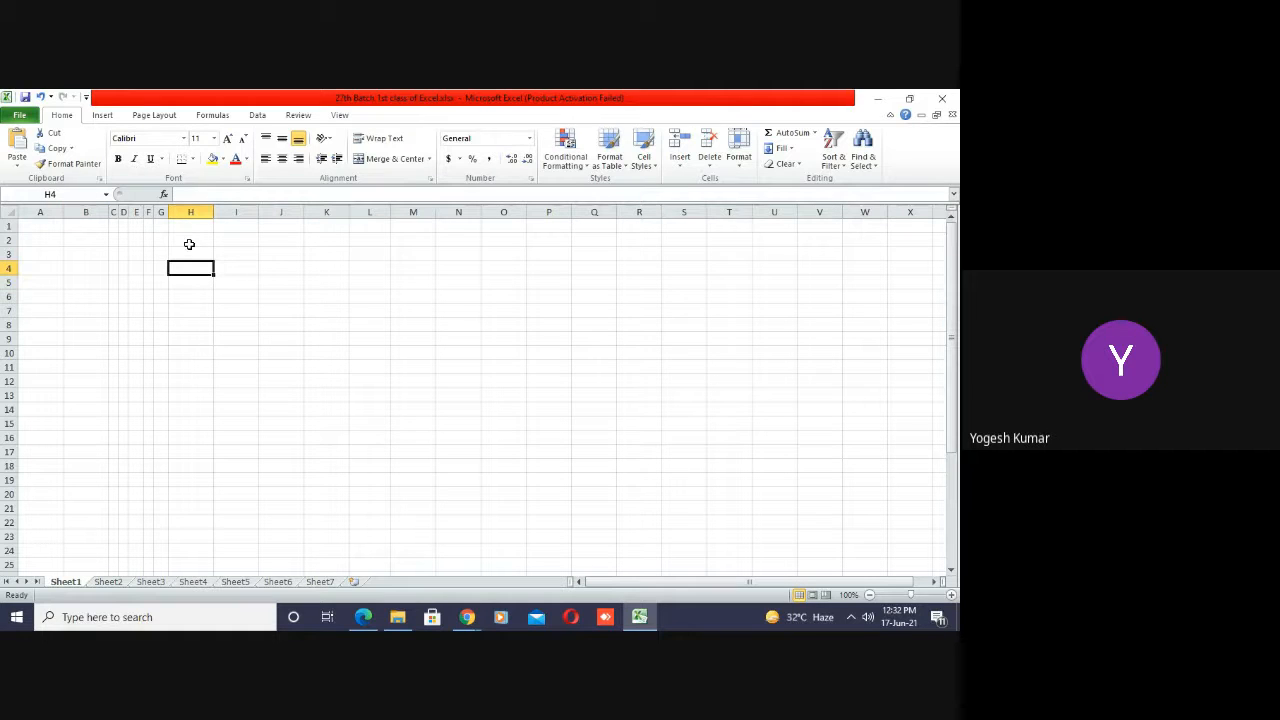
pyautogui.click(190, 246)
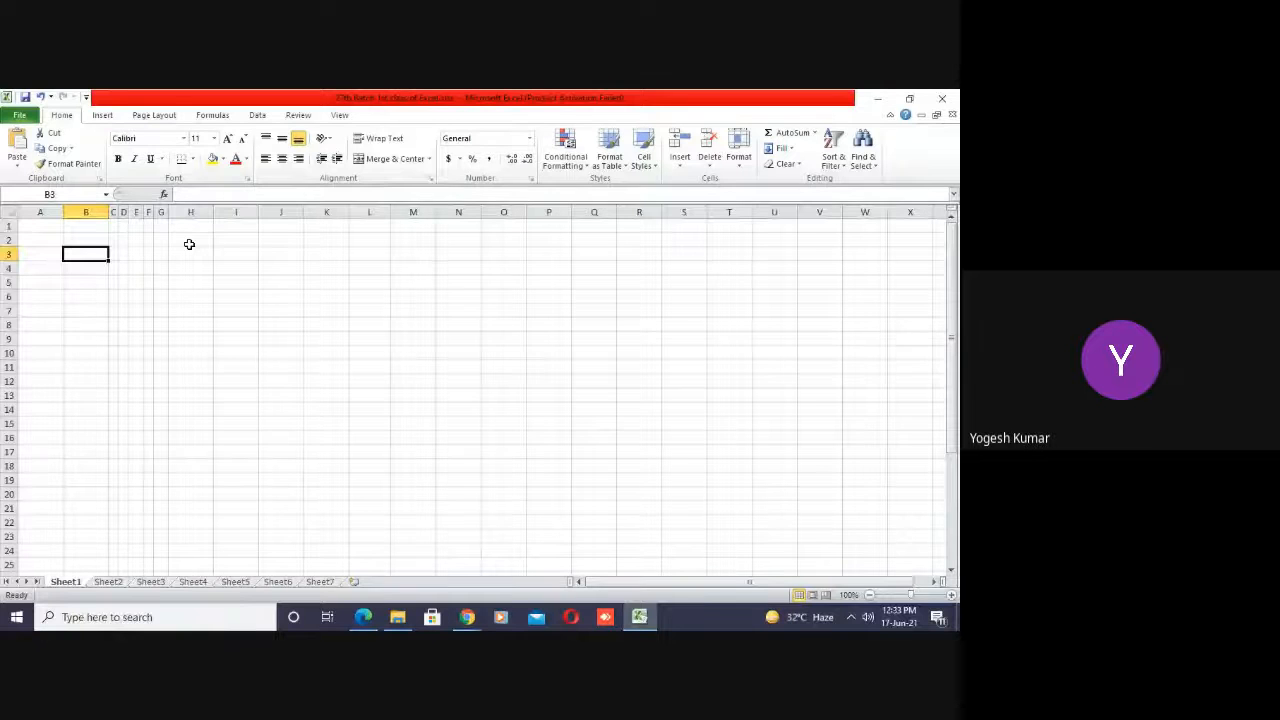
# - Enter the column headings Sr. No. in B2 and Name in C2
pyautogui.press('Up')
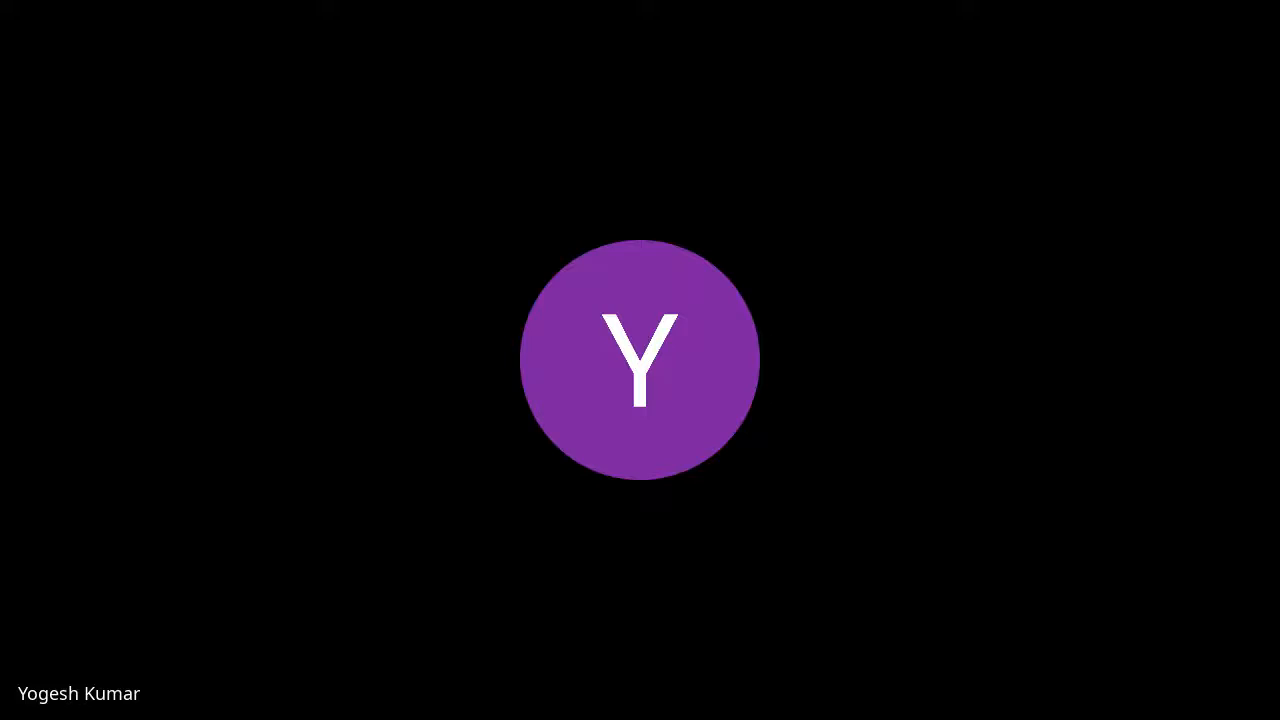
pyautogui.write('Sr')
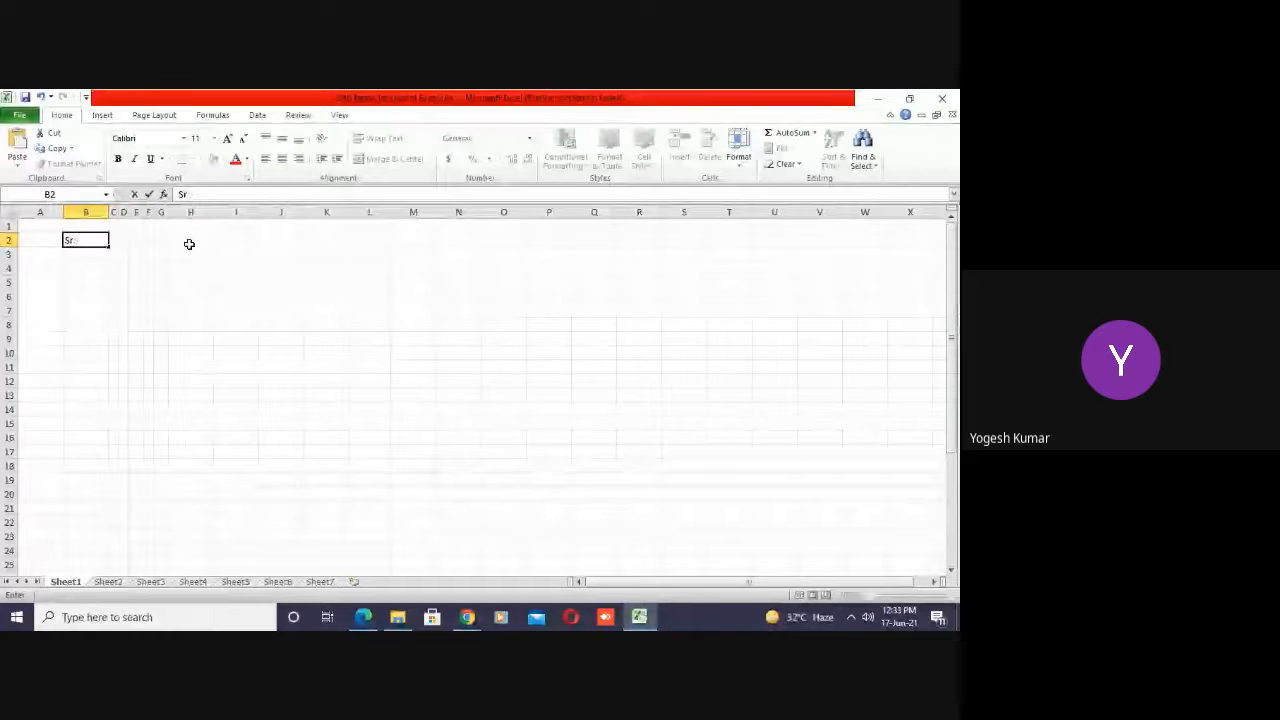
pyautogui.write('. NO')
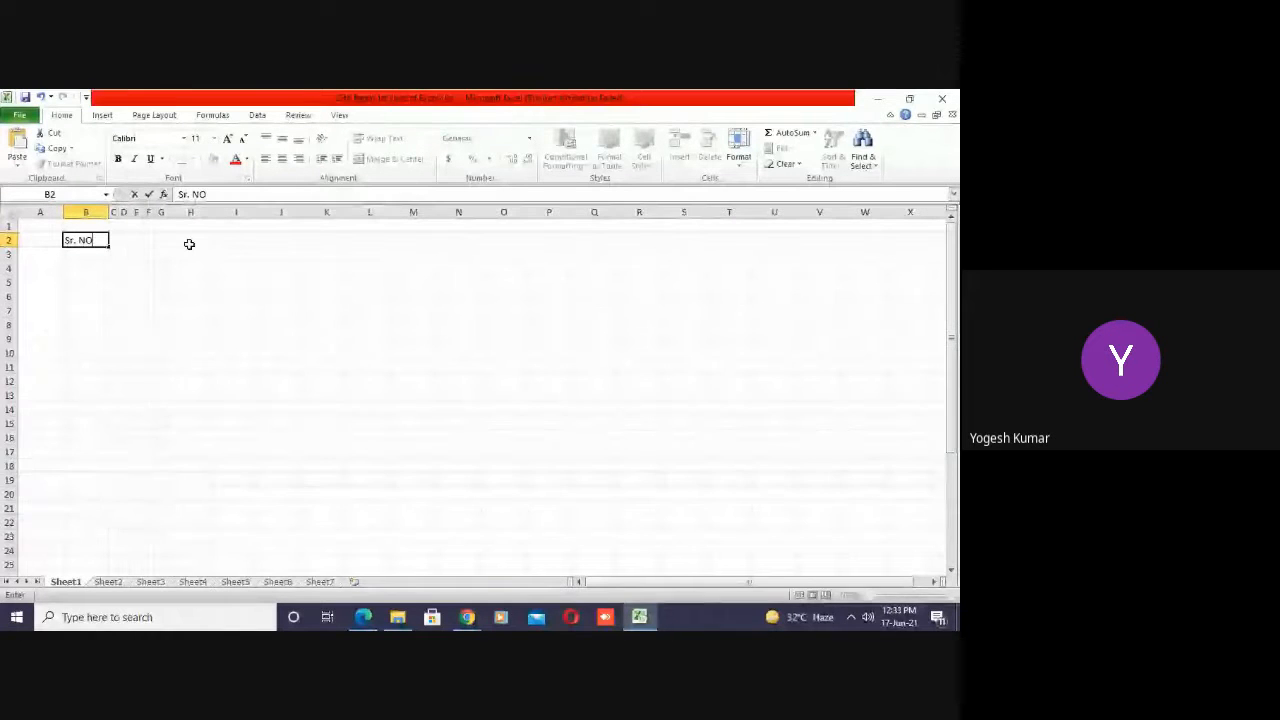
pyautogui.press('BackSpace')
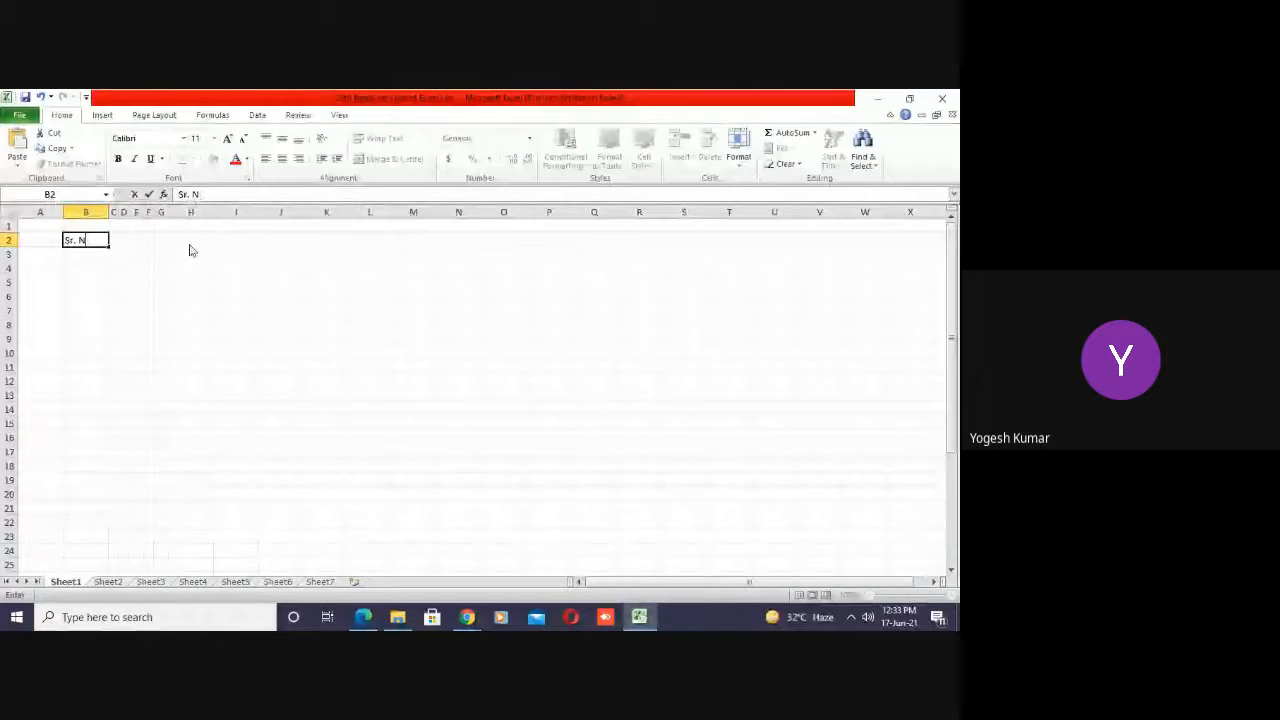
pyautogui.write('o.')
pyautogui.press('Tab')
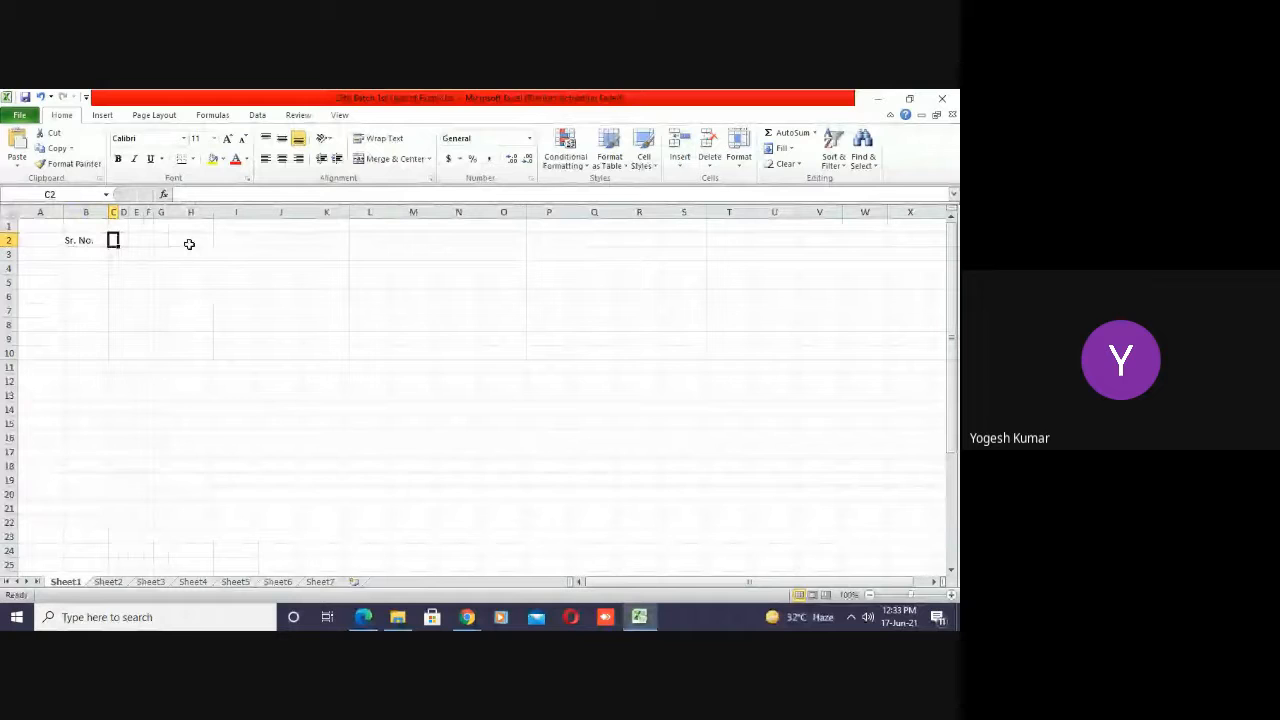
pyautogui.write('Na')
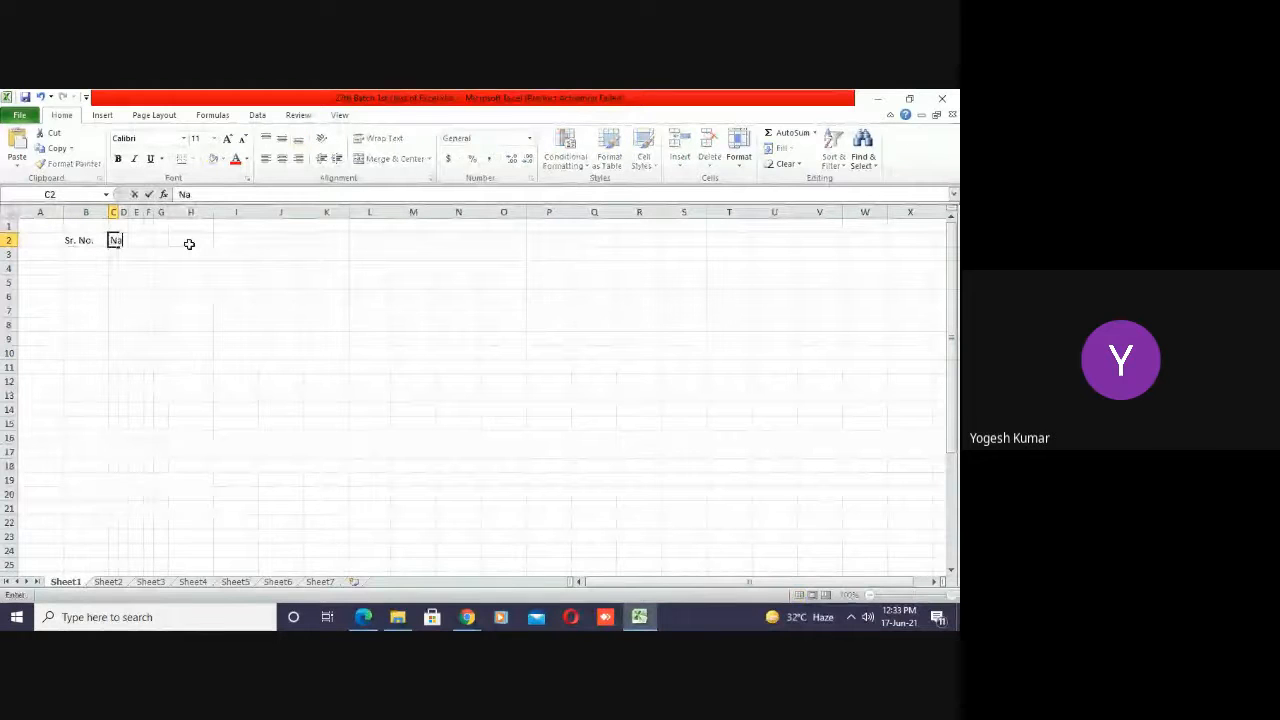
pyautogui.write('me')
pyautogui.press('Tab')
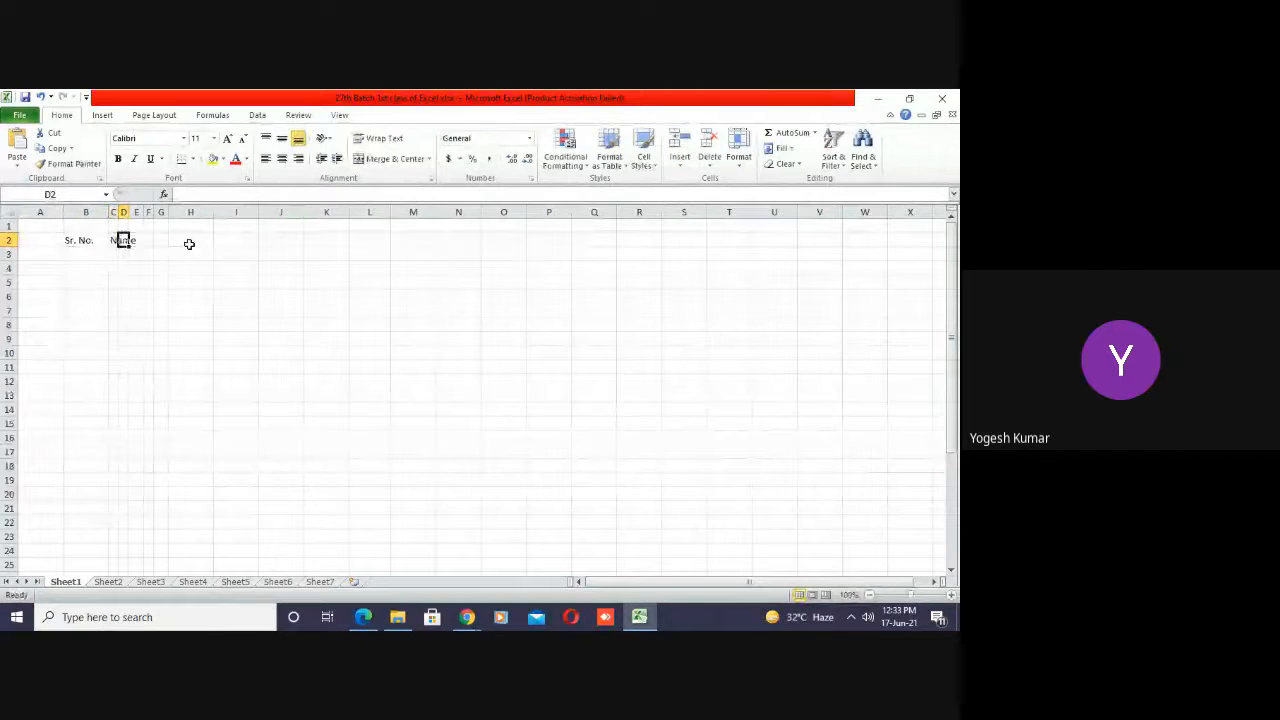
# - Auto-fit the width of column C to its Name heading
pyautogui.click(113, 240)
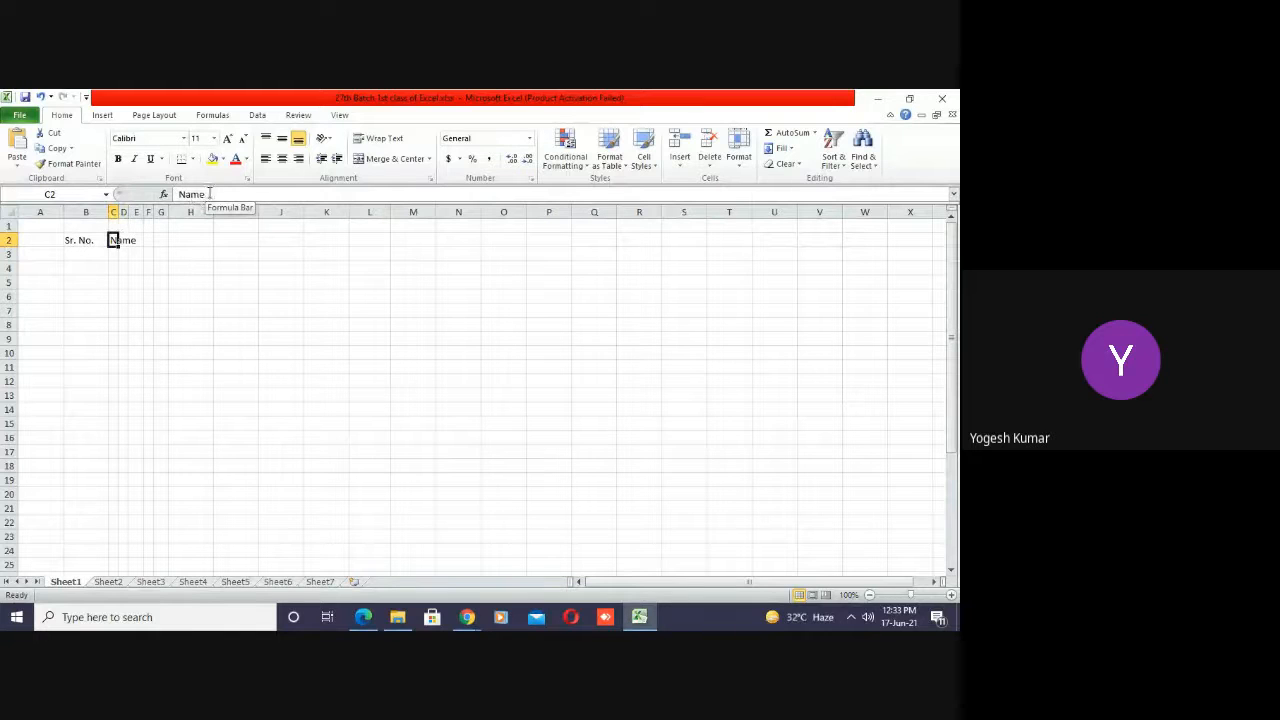
pyautogui.press('Right')
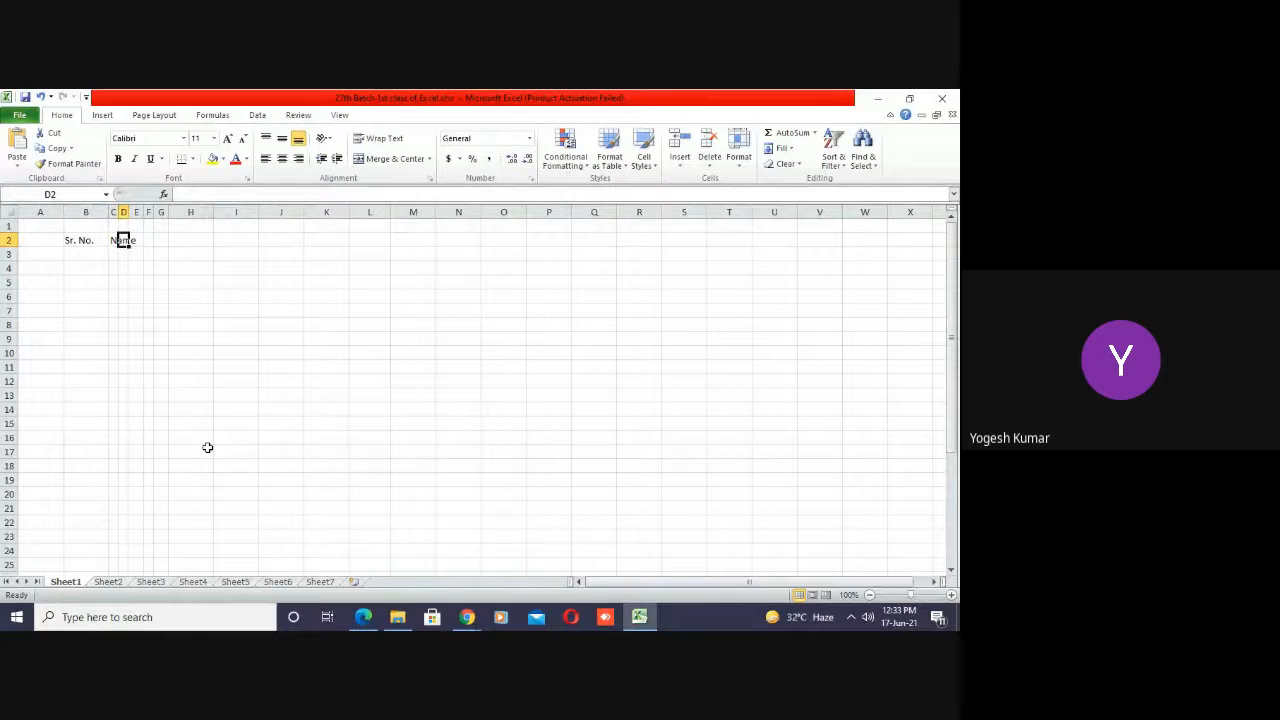
pyautogui.press('Left')
pyautogui.doubleClick(118, 211)
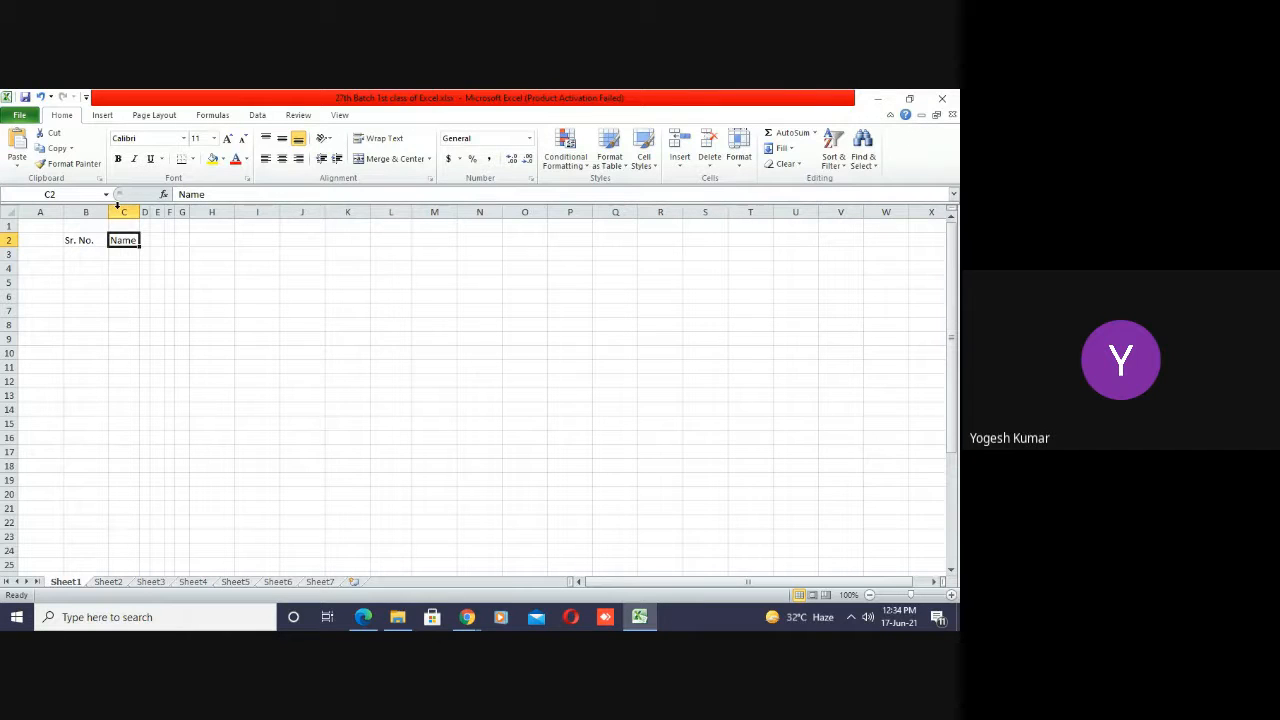
# - Enter the subject headings Hindi, Eng, Math, Science and SS in cells D2 through H2
pyautogui.click(144, 240)
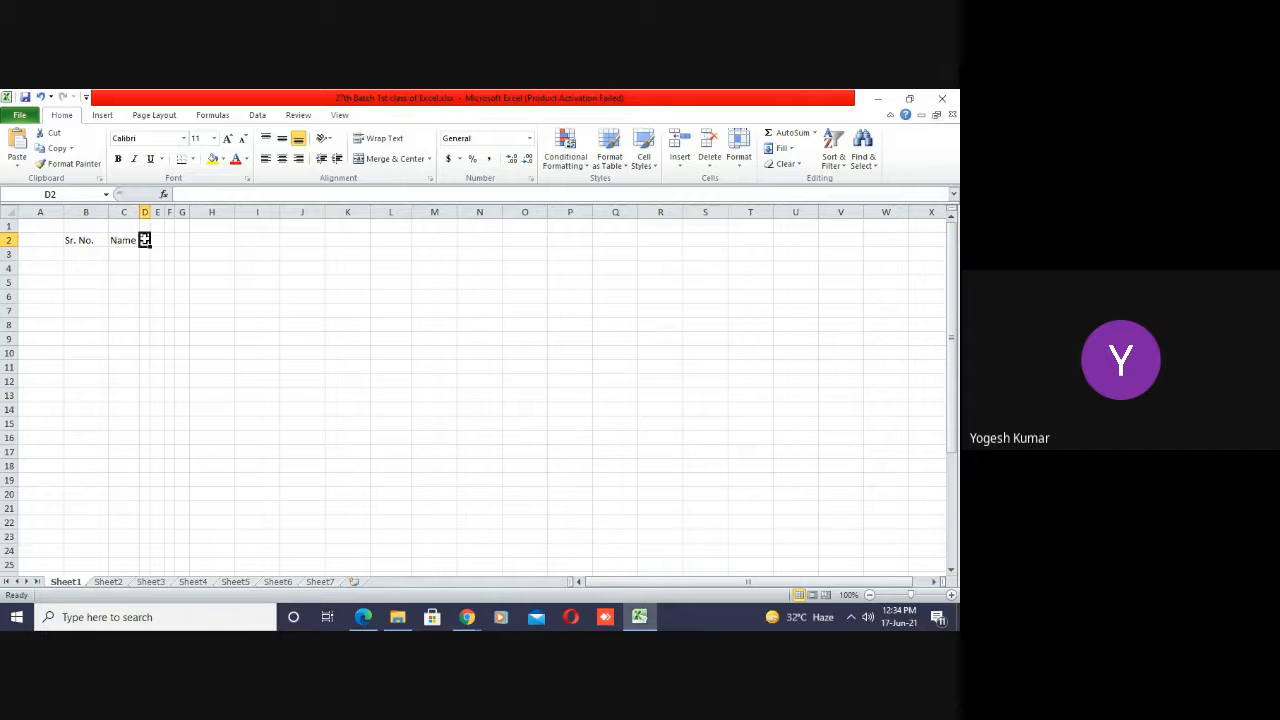
pyautogui.write('Hindi')
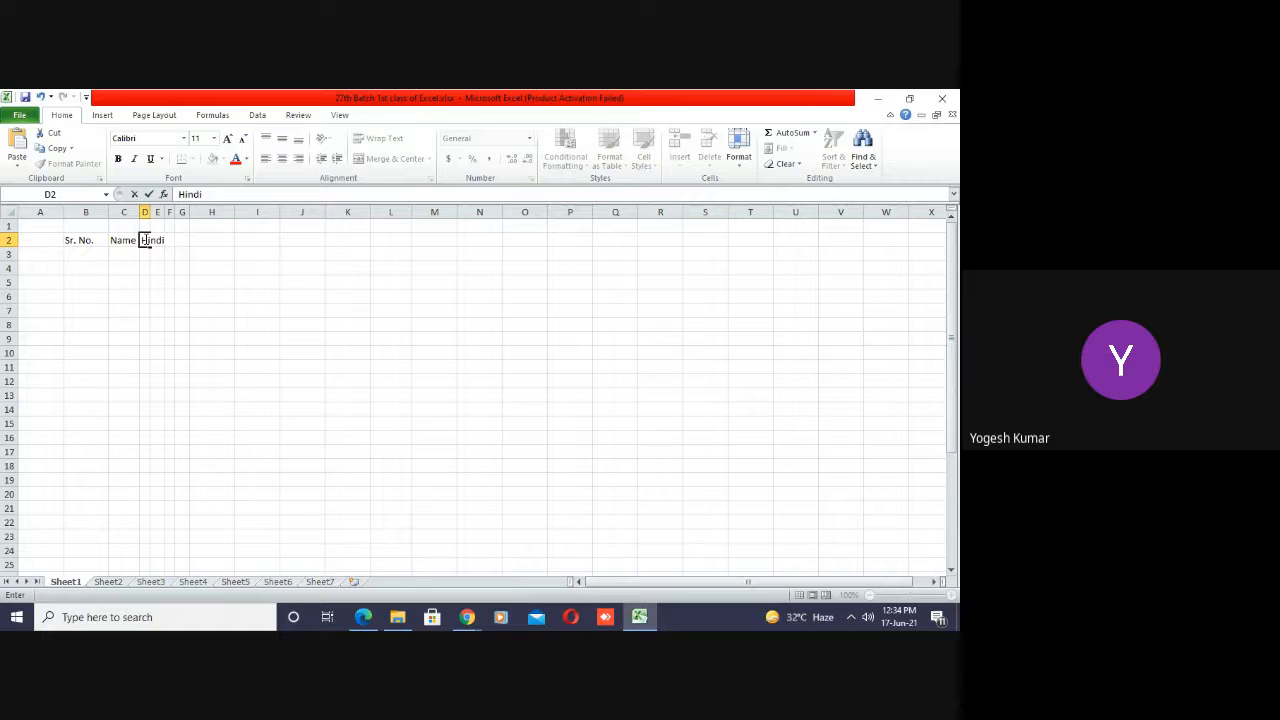
pyautogui.press('Tab')
pyautogui.write('Eng')
pyautogui.press('Tab')
pyautogui.write('Math')
pyautogui.press('Tab')
pyautogui.write('Sce')
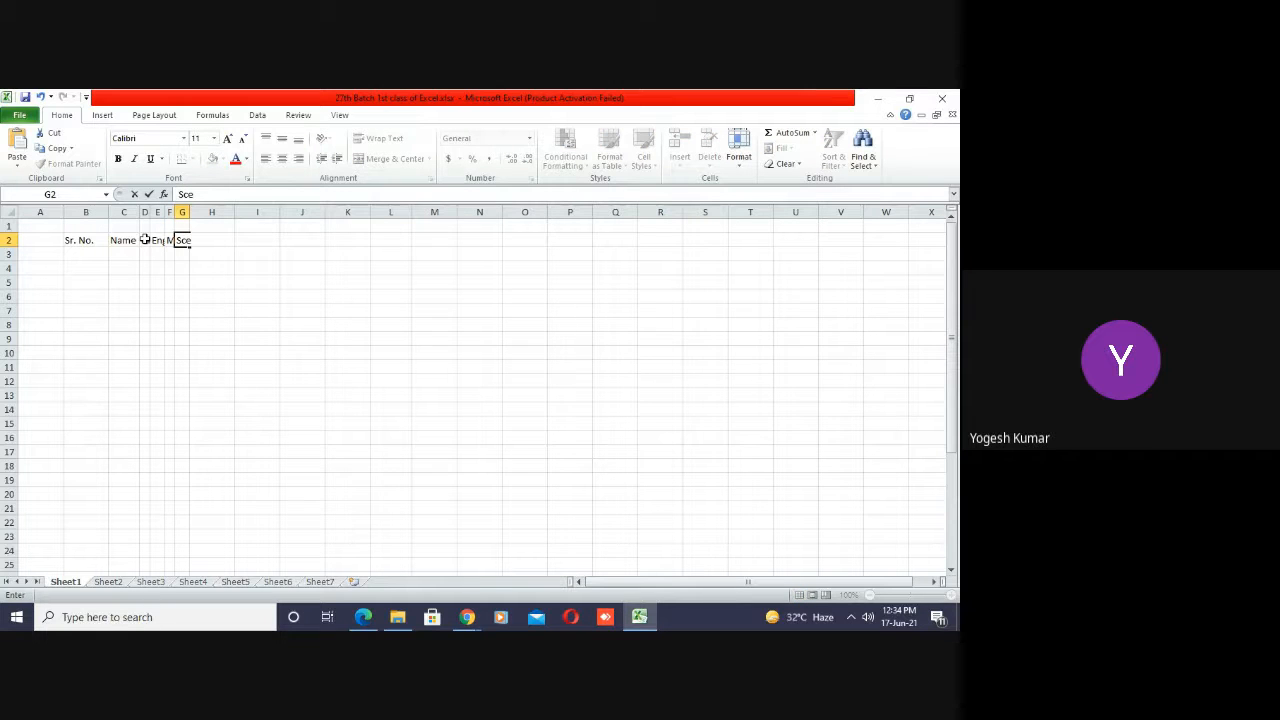
pyautogui.press('BackSpace')
pyautogui.write('ience')
pyautogui.press('Tab')
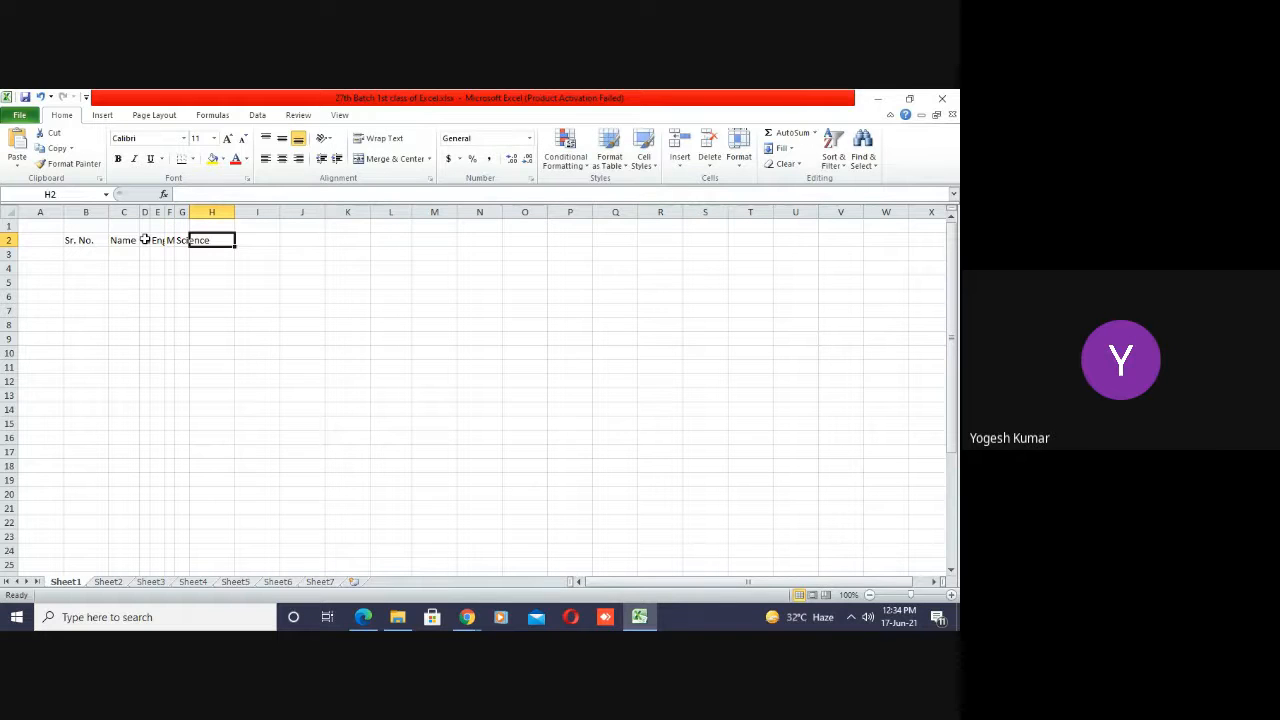
pyautogui.write('SS')
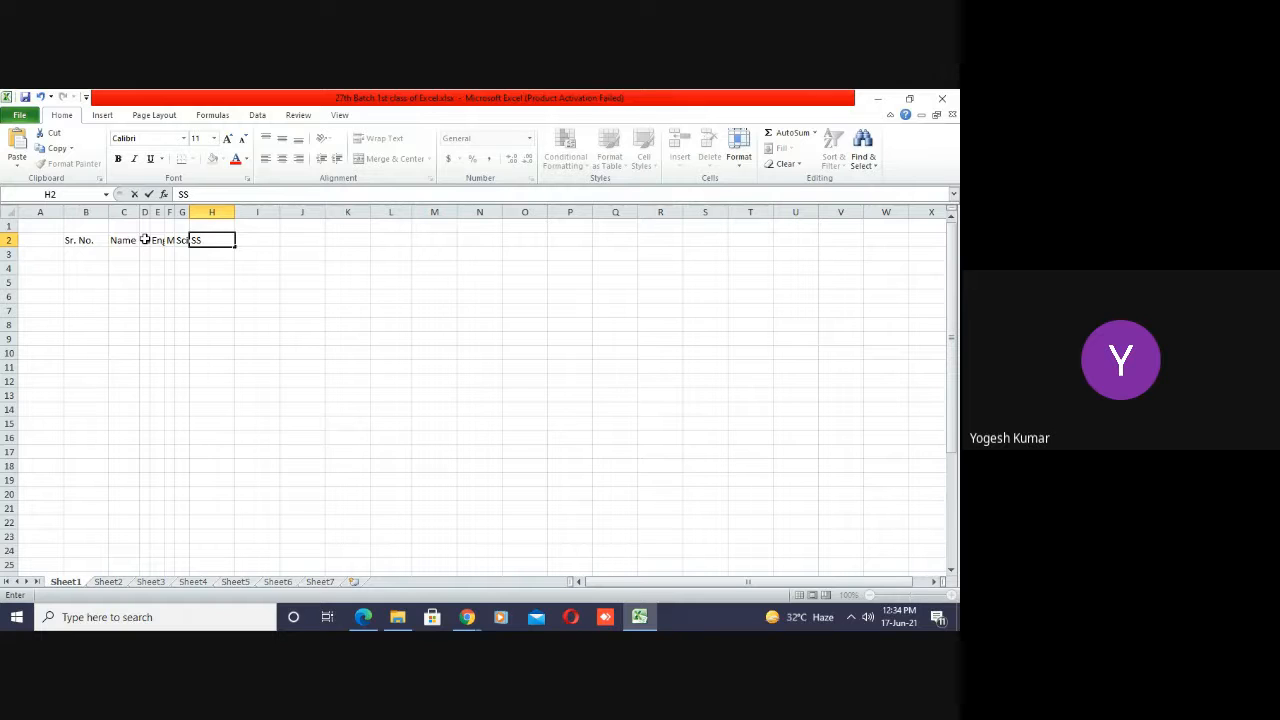
pyautogui.click(145, 254)
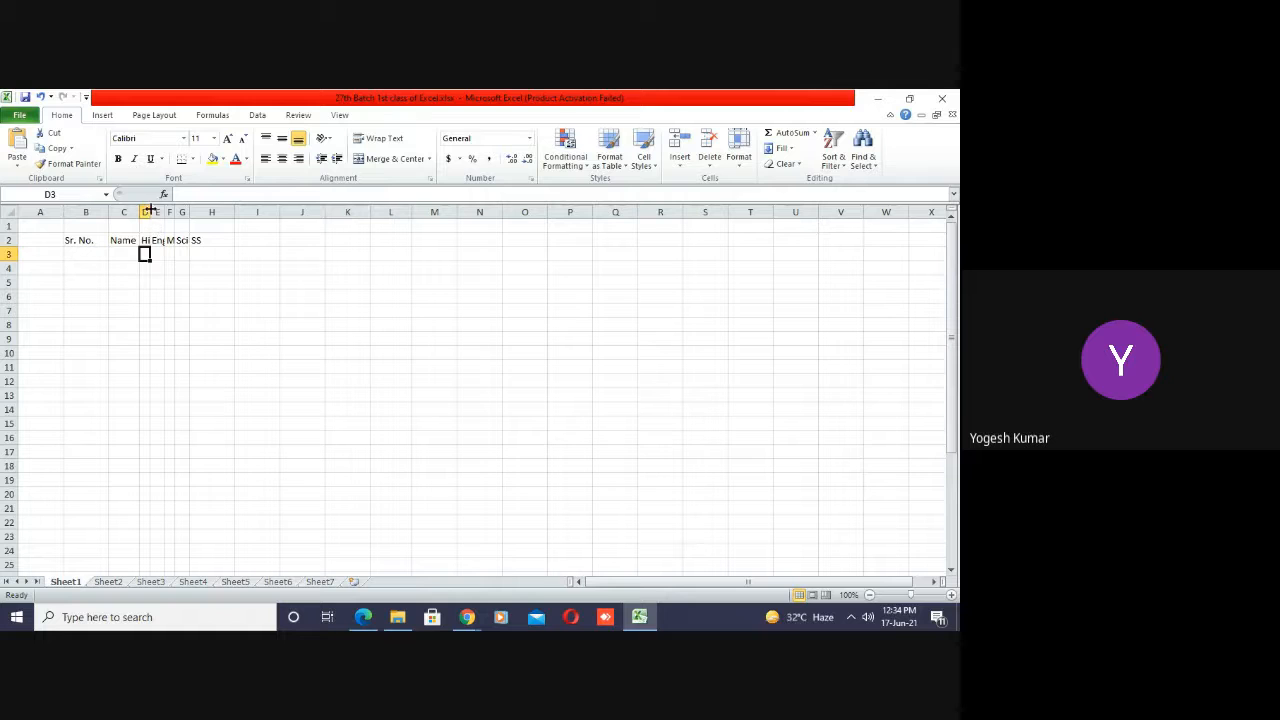
# - Auto-fit the widths of columns D through H to their subject headings
pyautogui.click(145, 212)
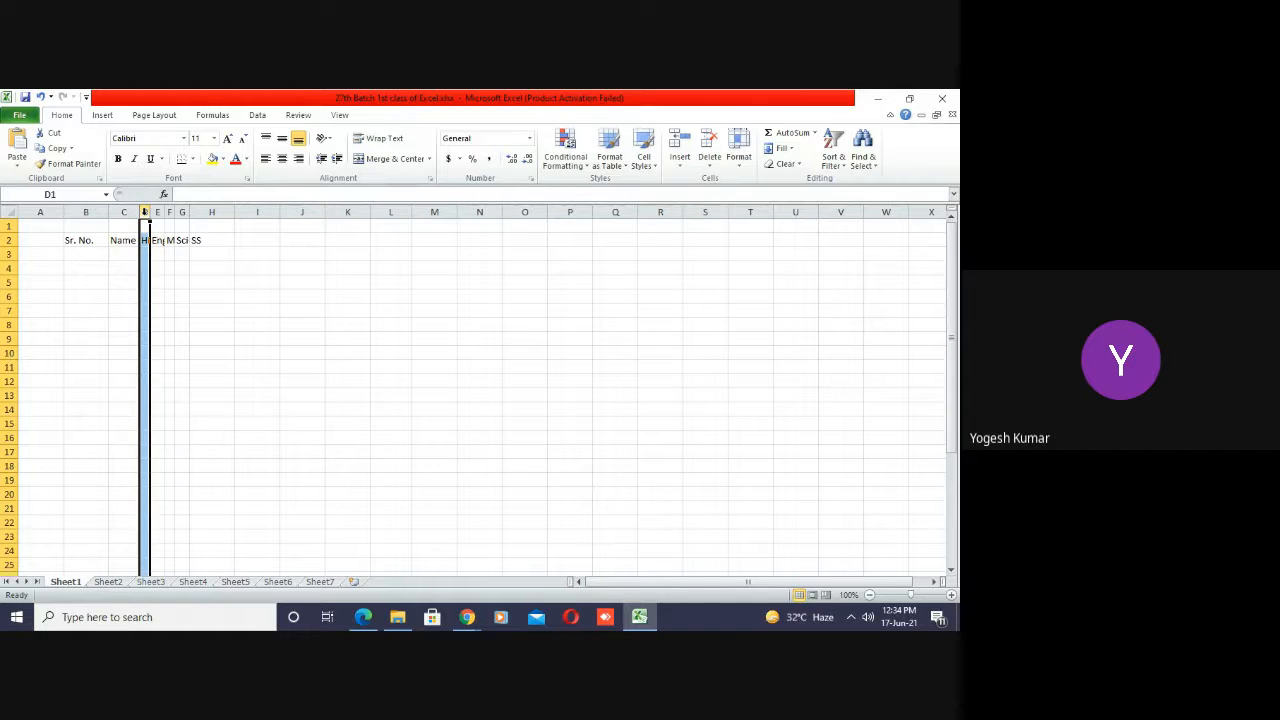
pyautogui.moveTo(145, 212); pyautogui.dragTo(225, 212)
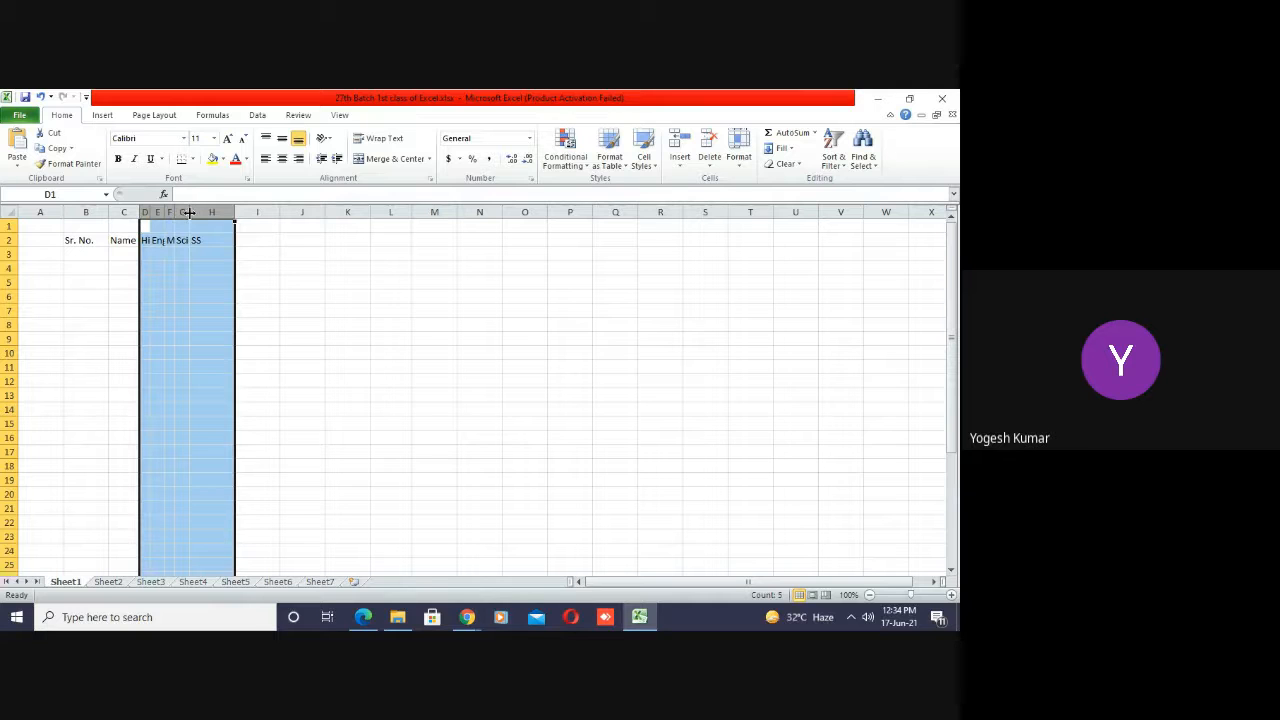
pyautogui.doubleClick(188, 212)
pyautogui.click(189, 256)
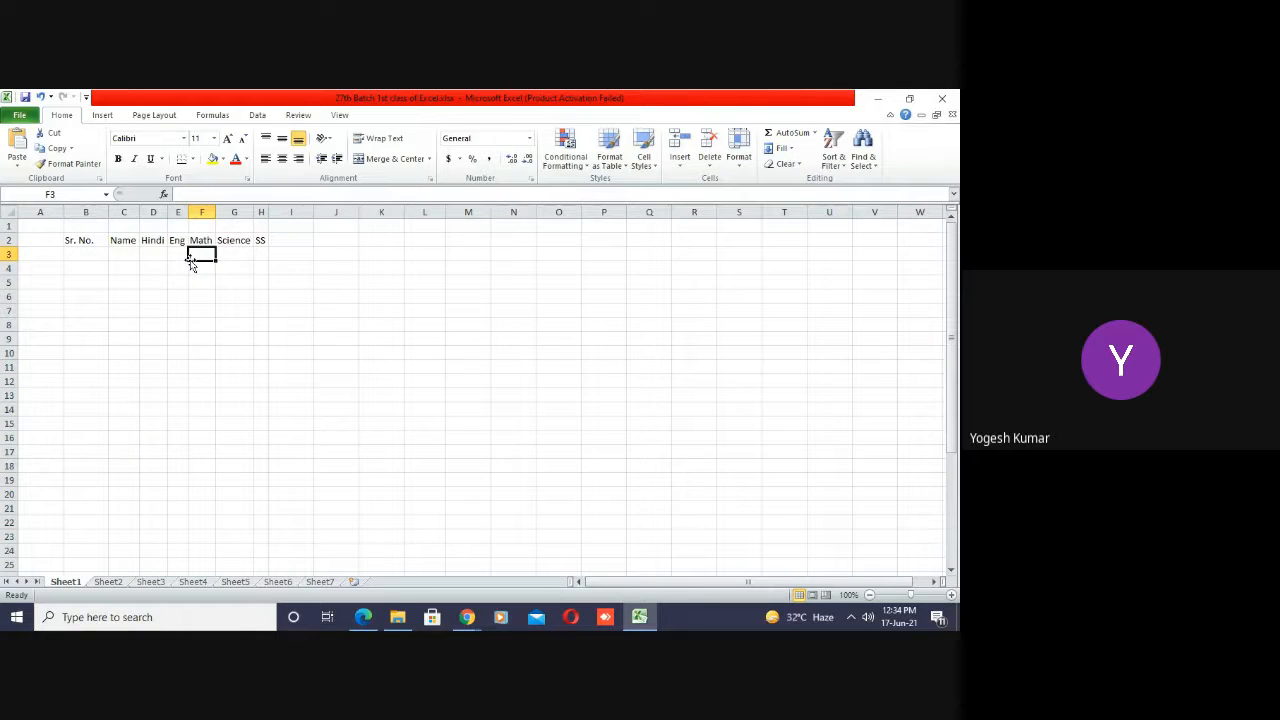
# - Review the subject headings in row 2 cell by cell, from Hindi across to SS
pyautogui.press('Left')
pyautogui.press('Left')
pyautogui.press('Up')
pyautogui.press('Left')
pyautogui.press('Right')
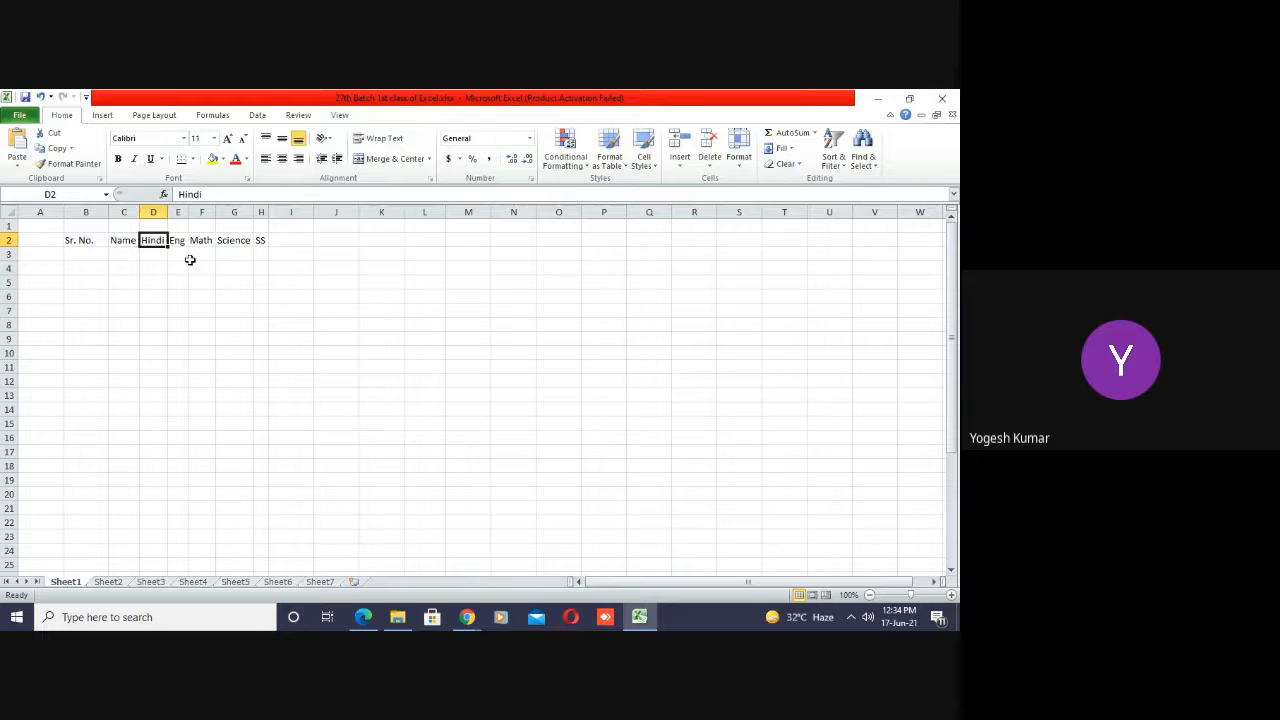
pyautogui.press('Right')
pyautogui.press('Right')
pyautogui.press('Right')
pyautogui.press('Right')
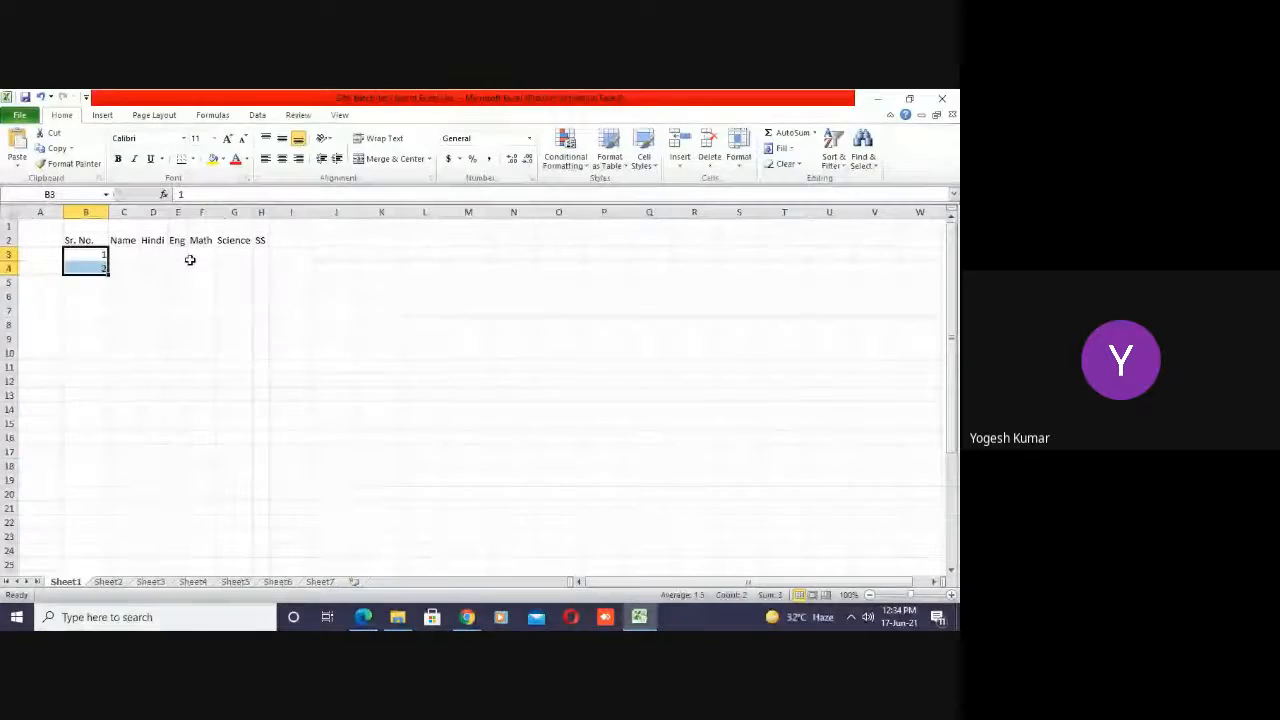
# - Fill the serial number series started in B3:B4 down to 6 in cell B8
pyautogui.moveTo(107, 279); pyautogui.dragTo(114, 336)
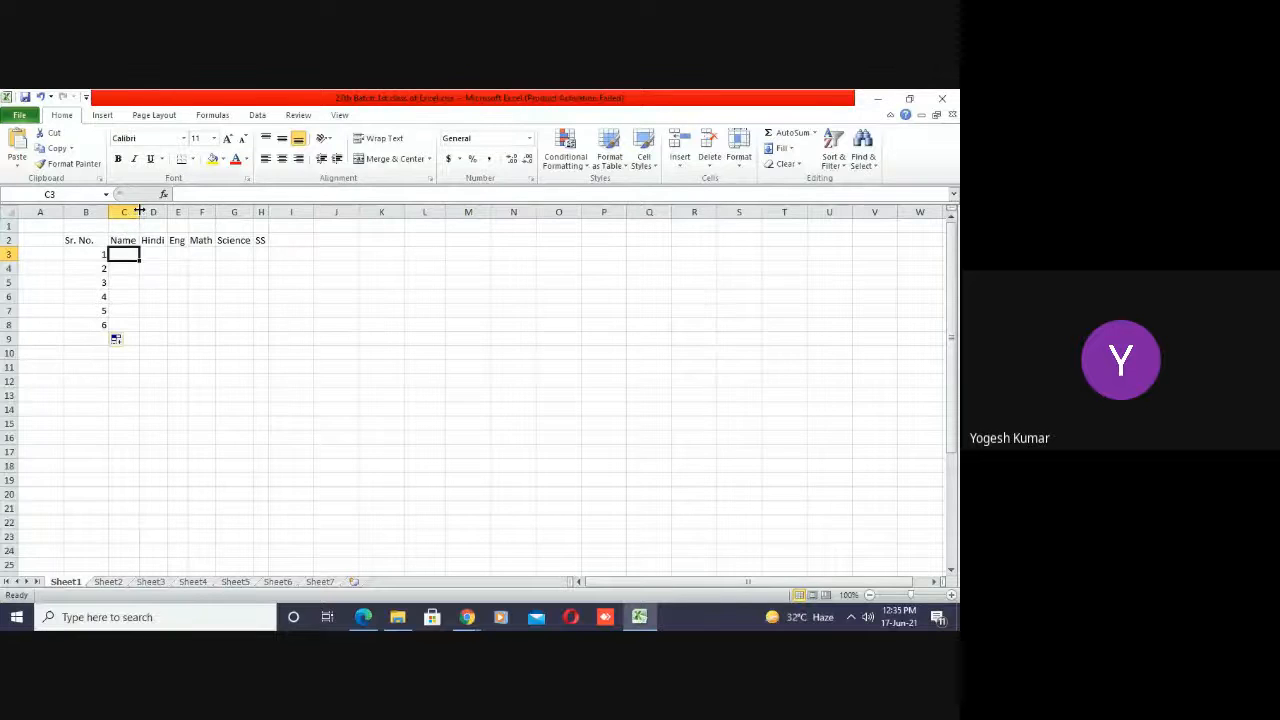
pyautogui.moveTo(140, 210); pyautogui.dragTo(140, 210)
# - Enter the first four students' names in cells C3 through C6 of the Name column
pyautogui.write('Shivani')
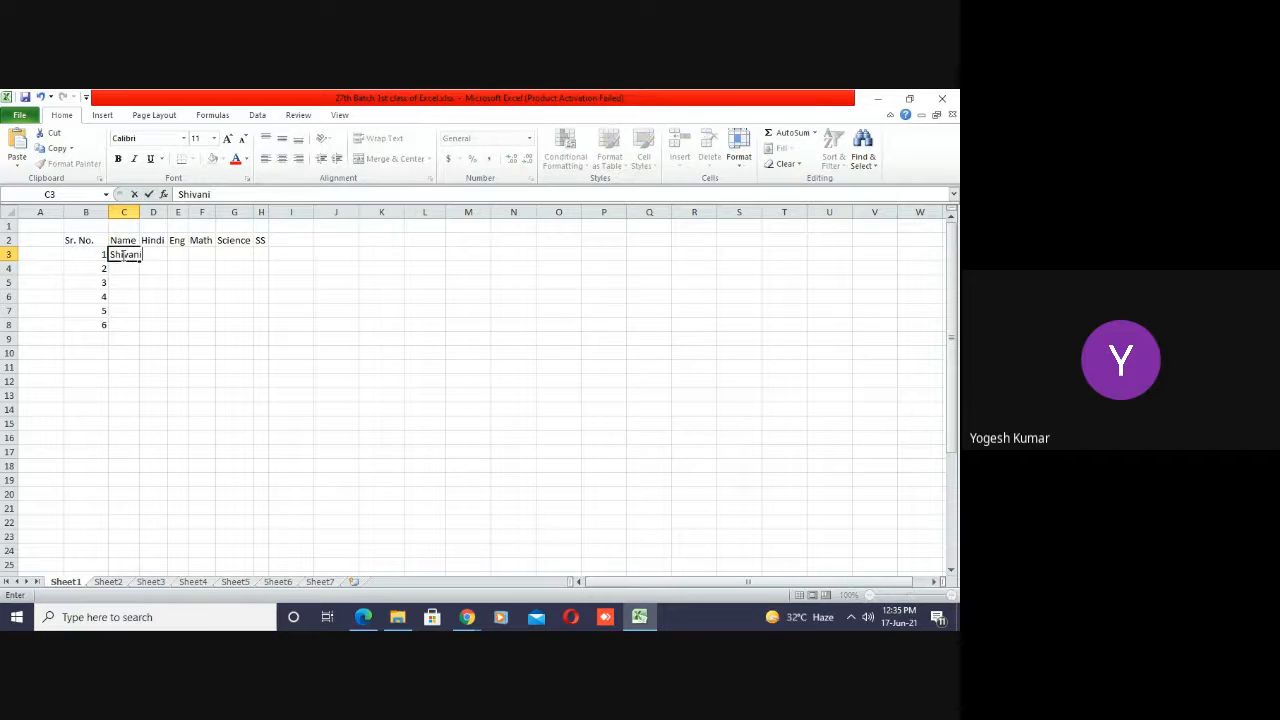
pyautogui.press('Return')
pyautogui.write('Tapa')
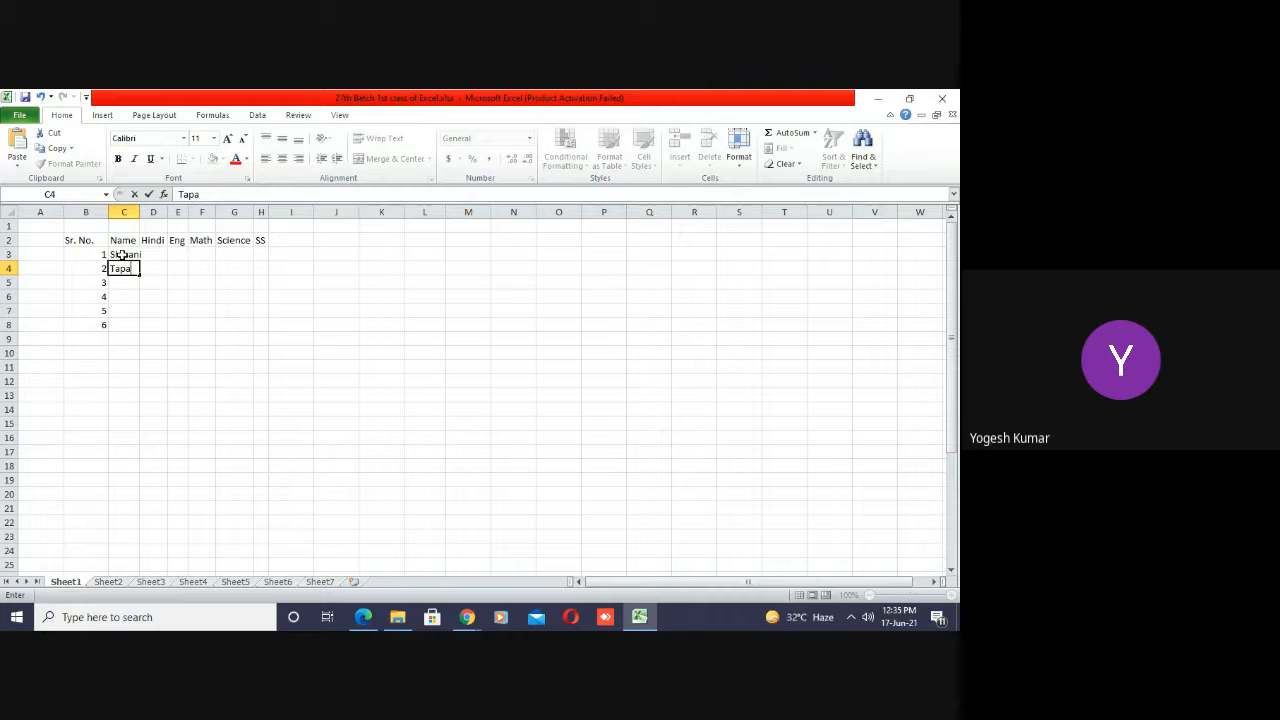
pyautogui.write('shya')
pyautogui.press('Return')
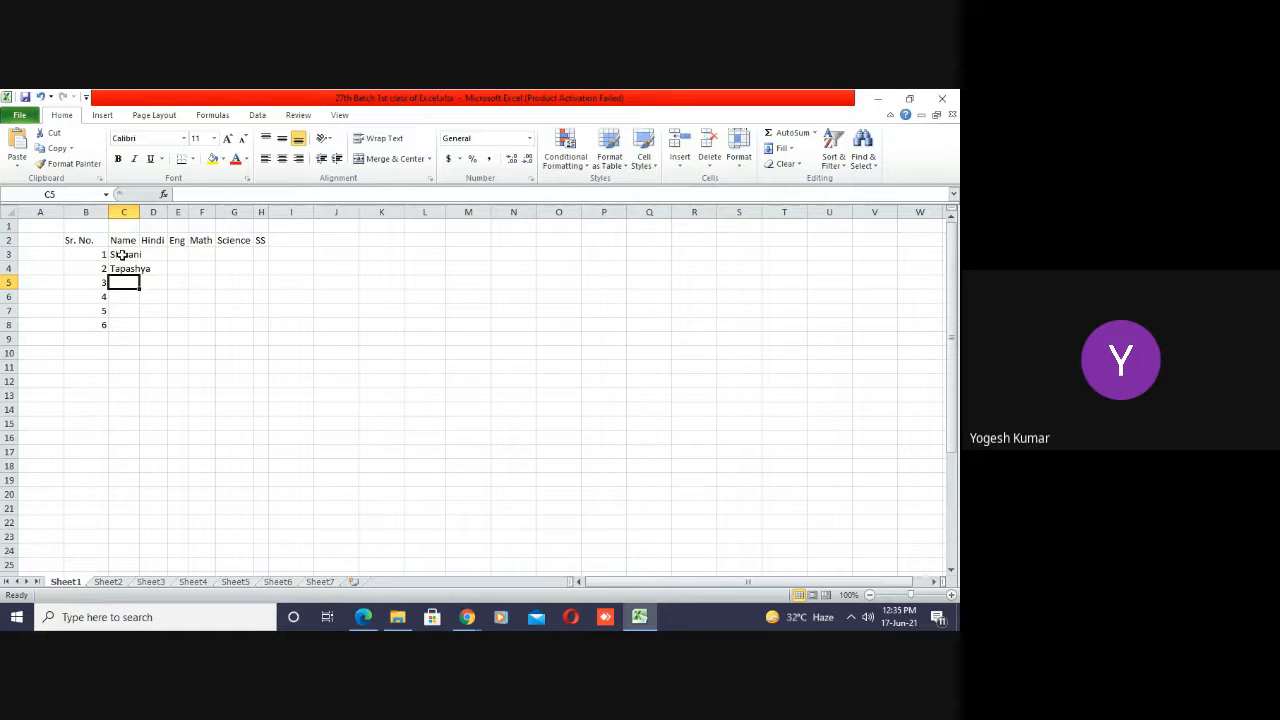
pyautogui.write('S')
pyautogui.press('BackSpace')
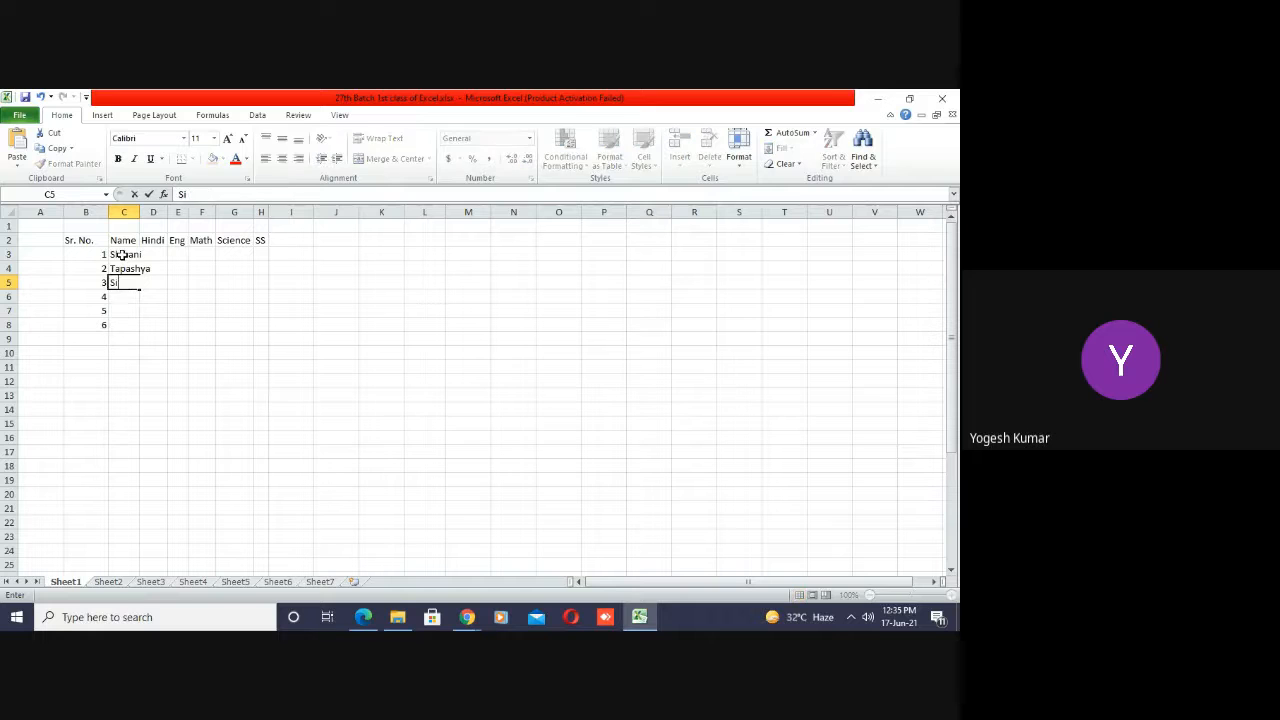
pyautogui.write('indhu')
pyautogui.press('Return')
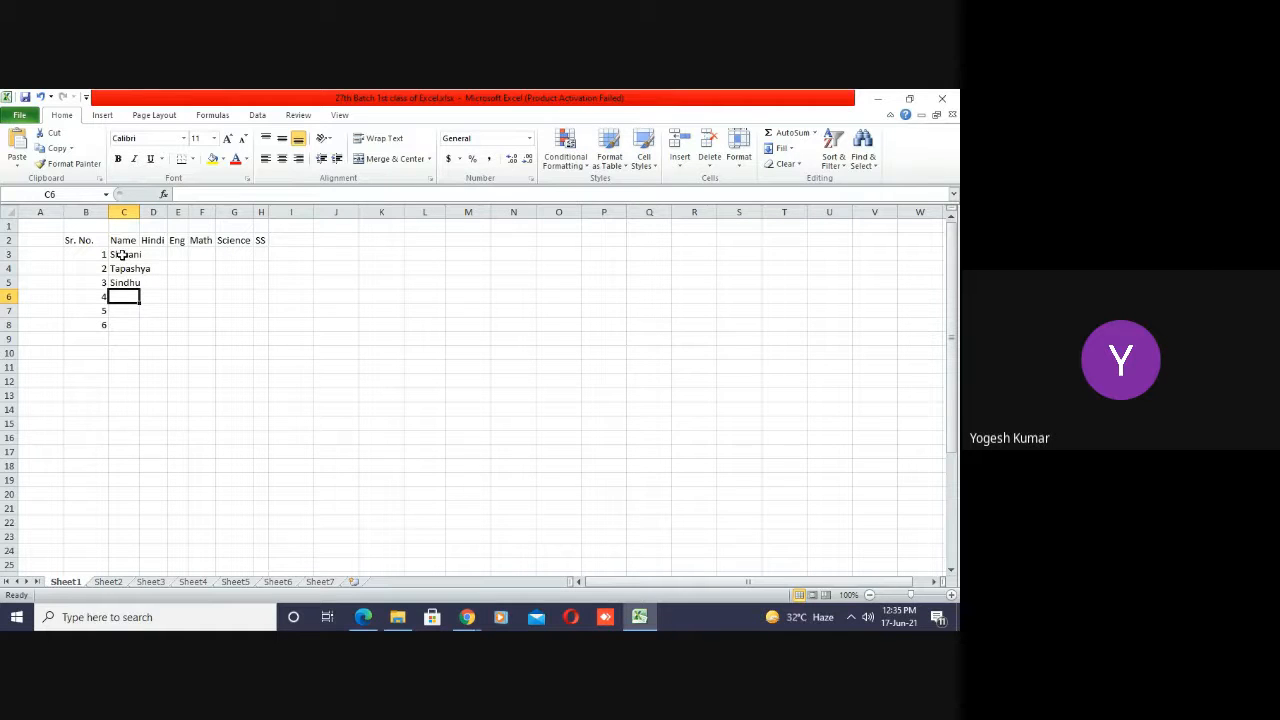
pyautogui.write('Par')
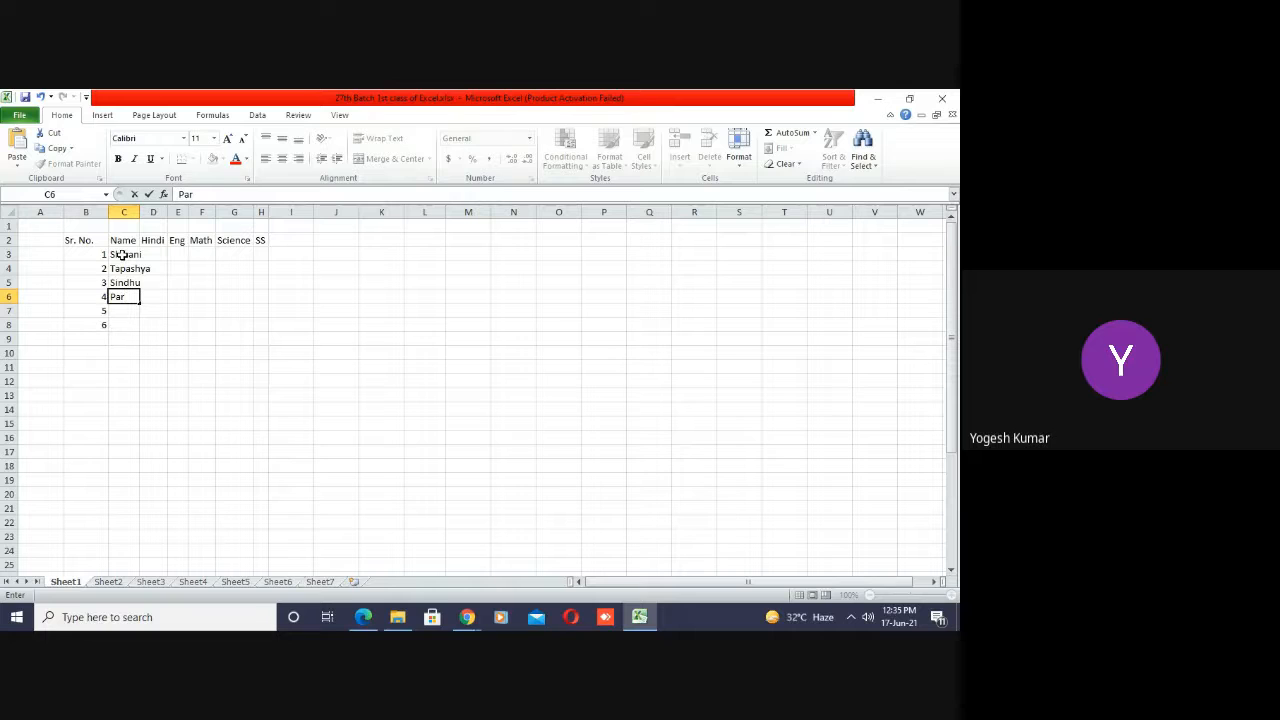
pyautogui.write('mila')
pyautogui.press('Return')
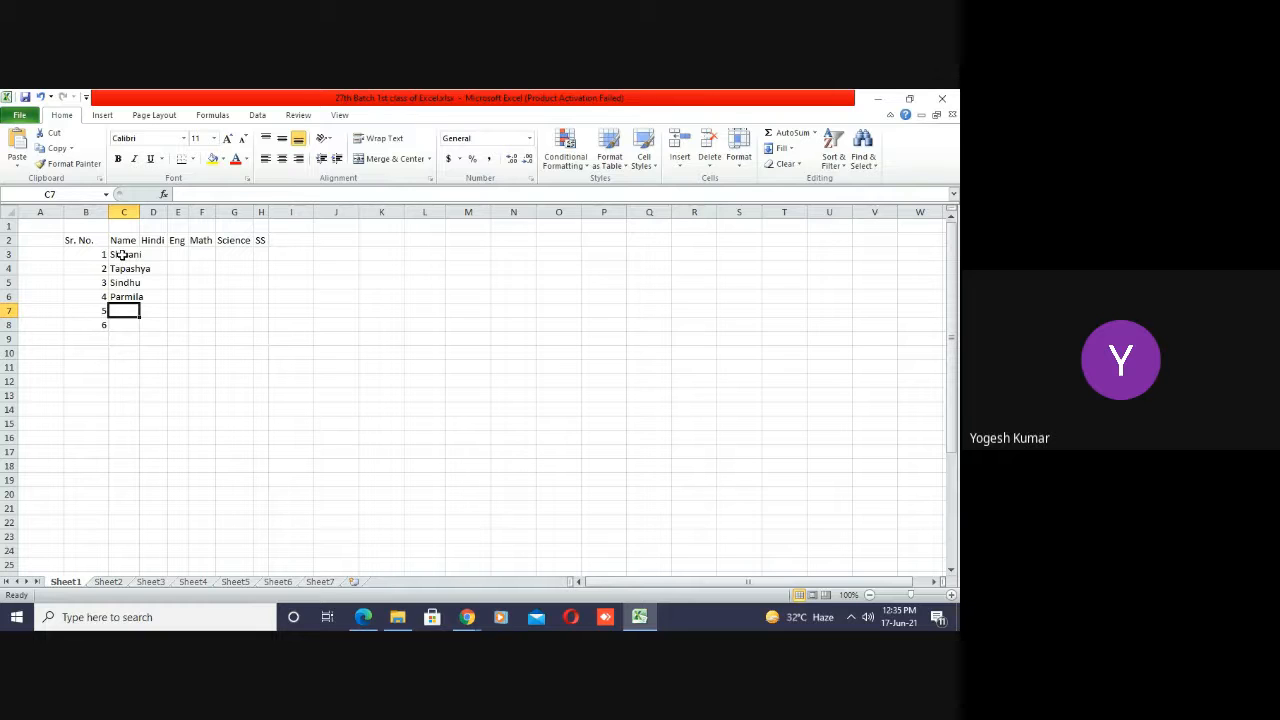
# - Auto-fit column C to the student names and enter the fifth student's name in C7
pyautogui.doubleClick(139, 212)
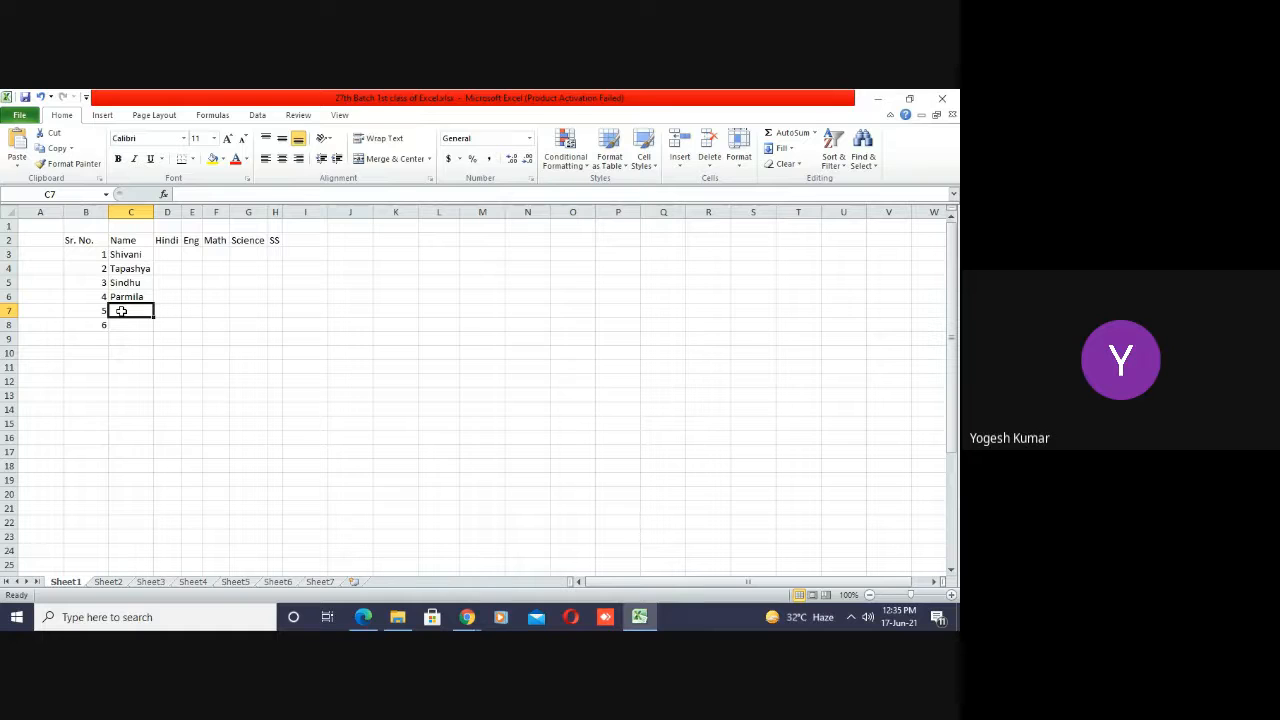
pyautogui.write('Yogit')
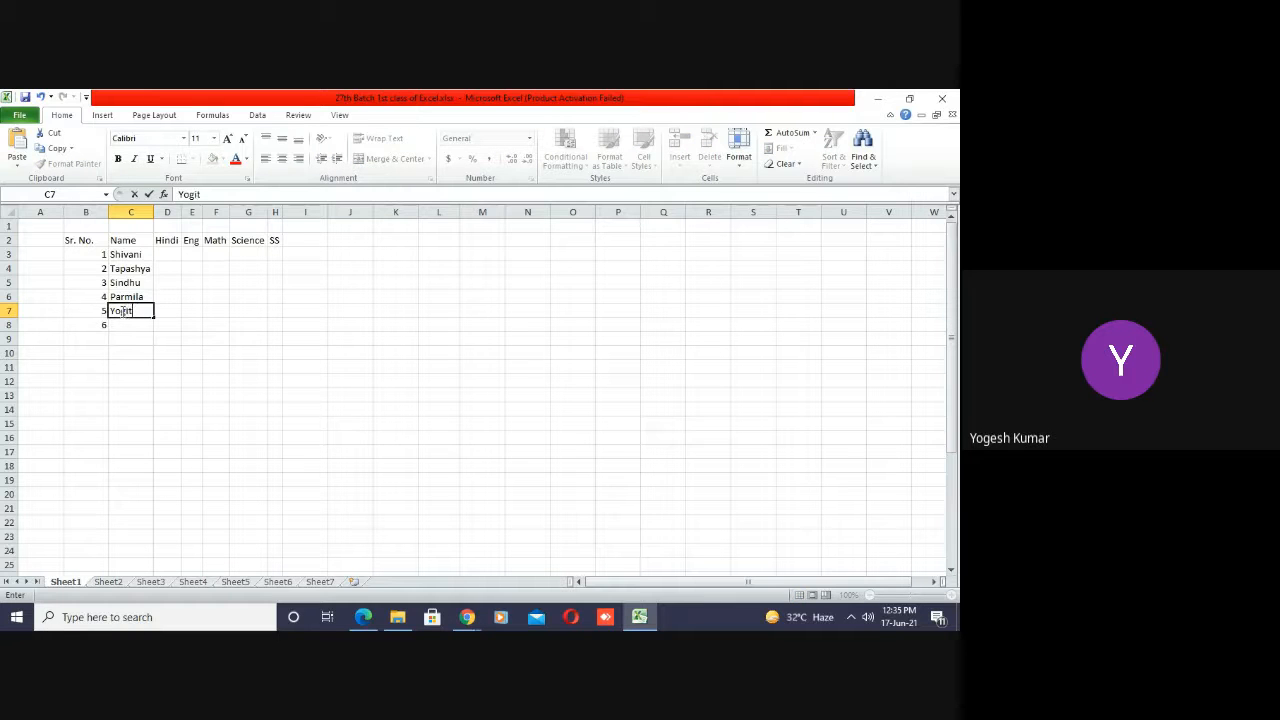
pyautogui.write('a')
pyautogui.press('Return')
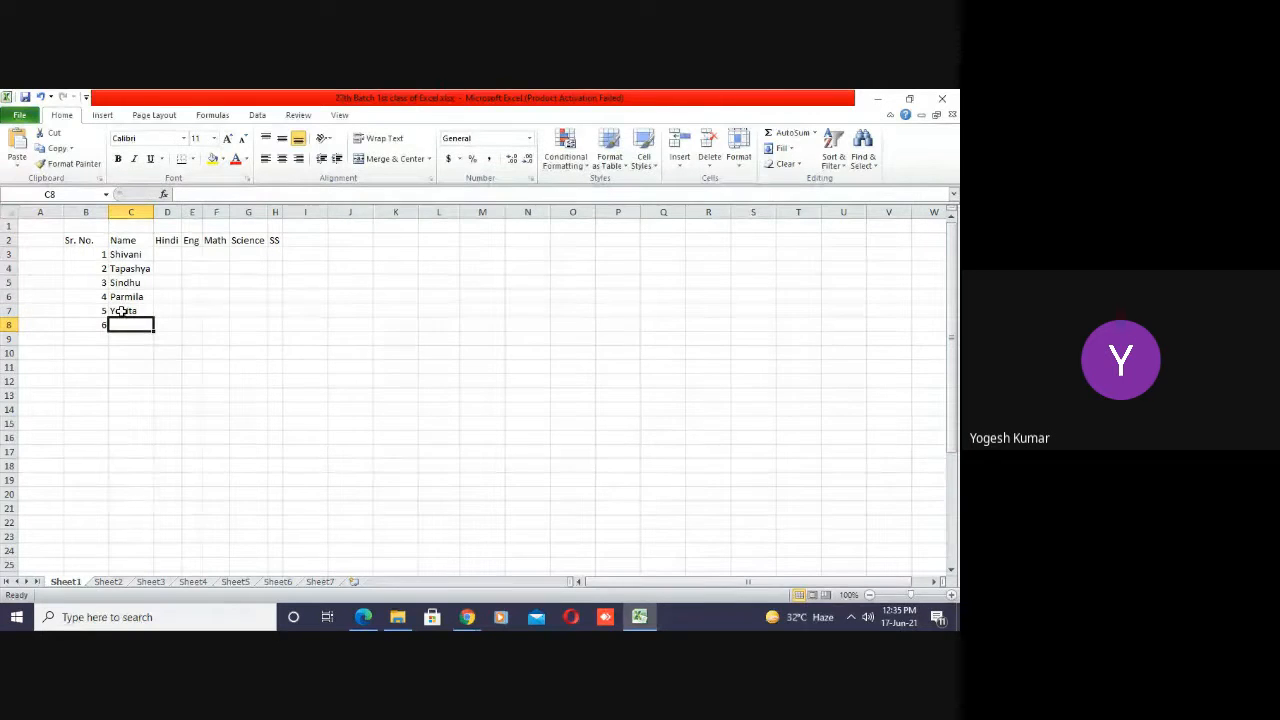
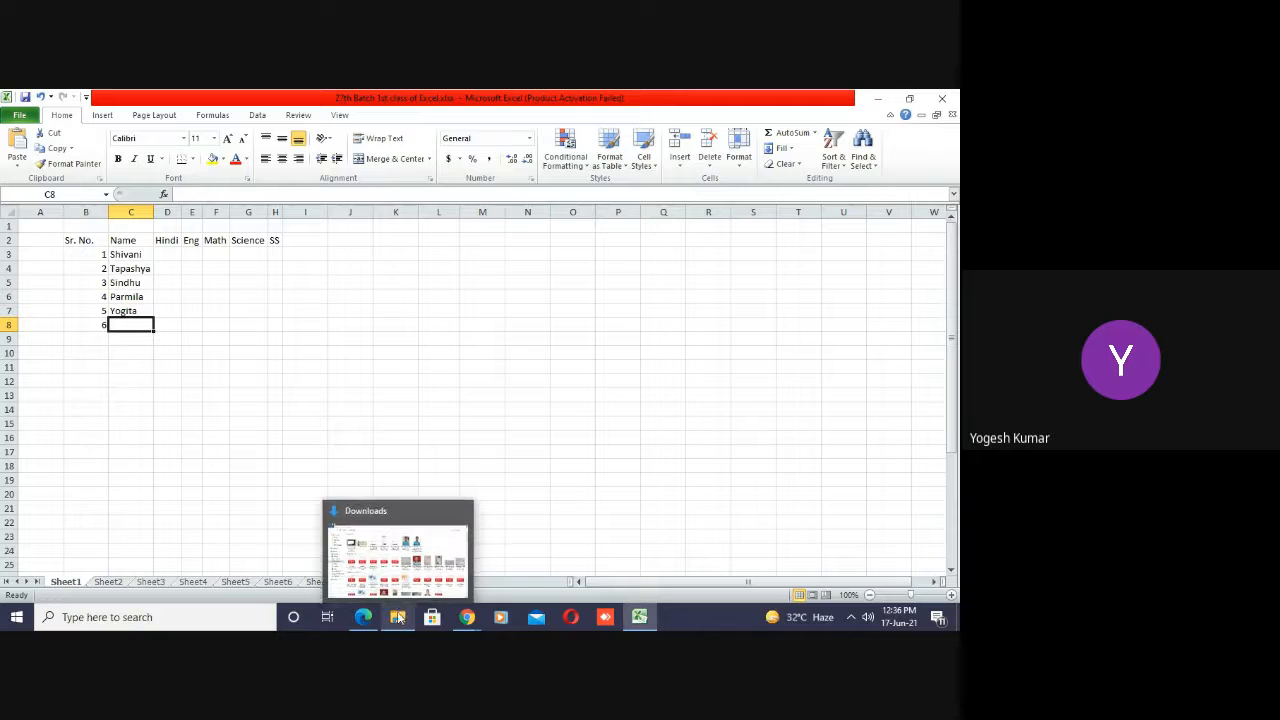
# - Switch to the Google Meet call to check its participants and chat, and return to the Excel workbook
pyautogui.moveTo(463, 619)
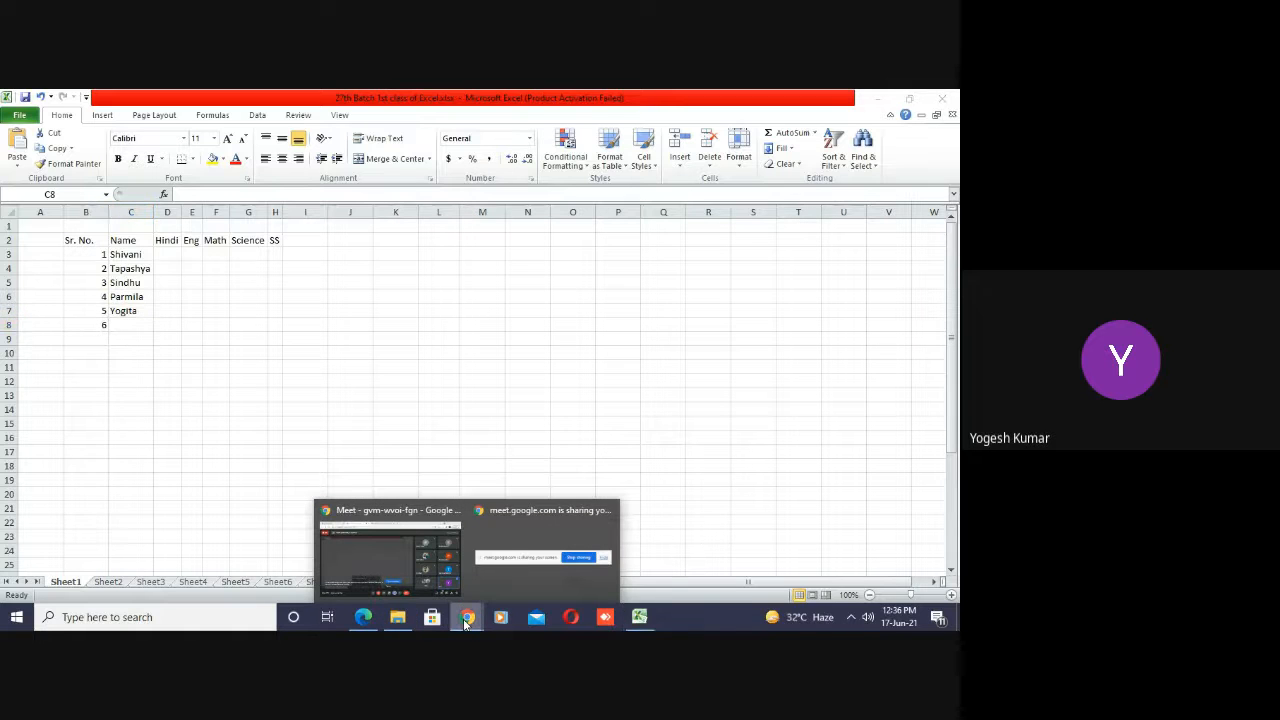
pyautogui.click(368, 554)
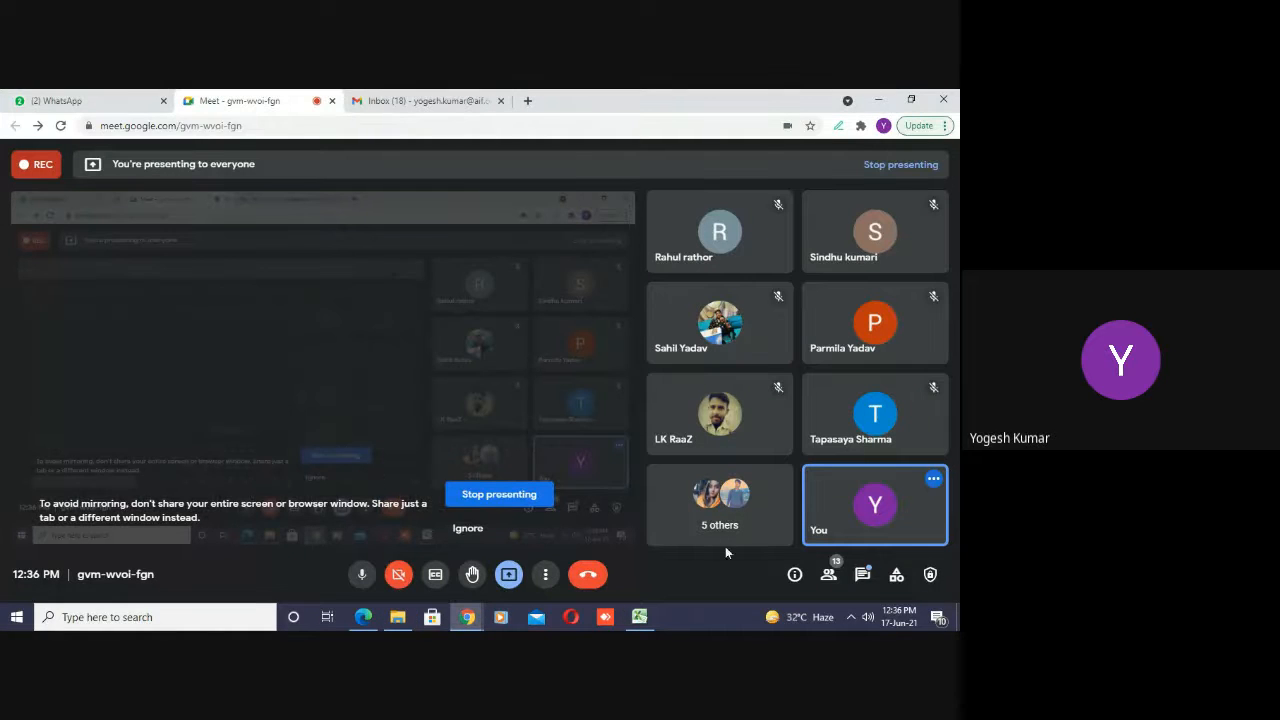
pyautogui.click(862, 575)
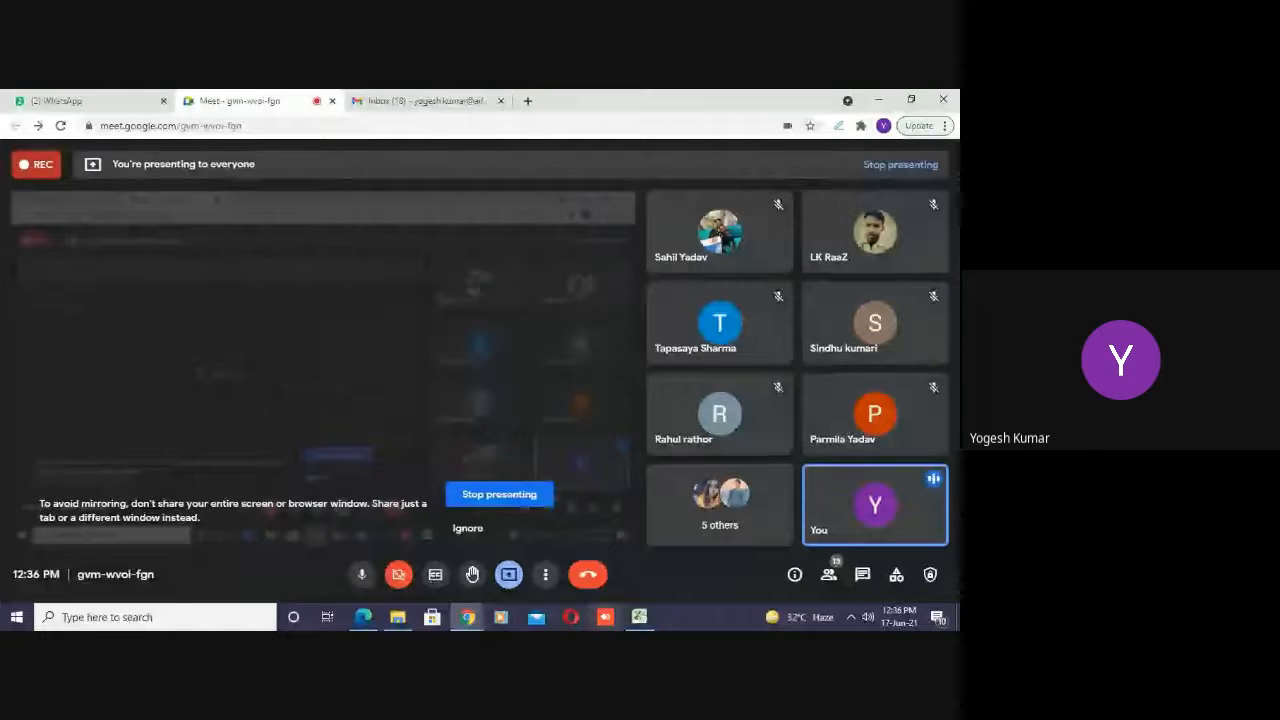
pyautogui.moveTo(469, 621)
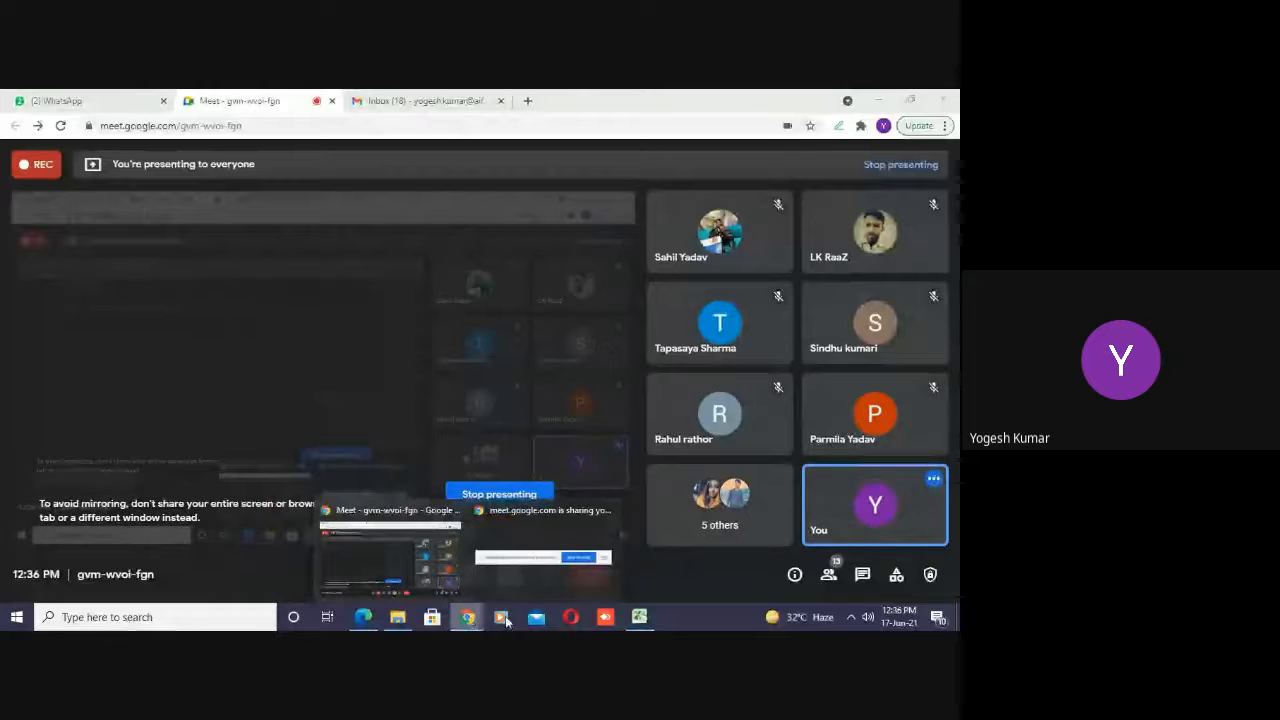
pyautogui.click(641, 618)
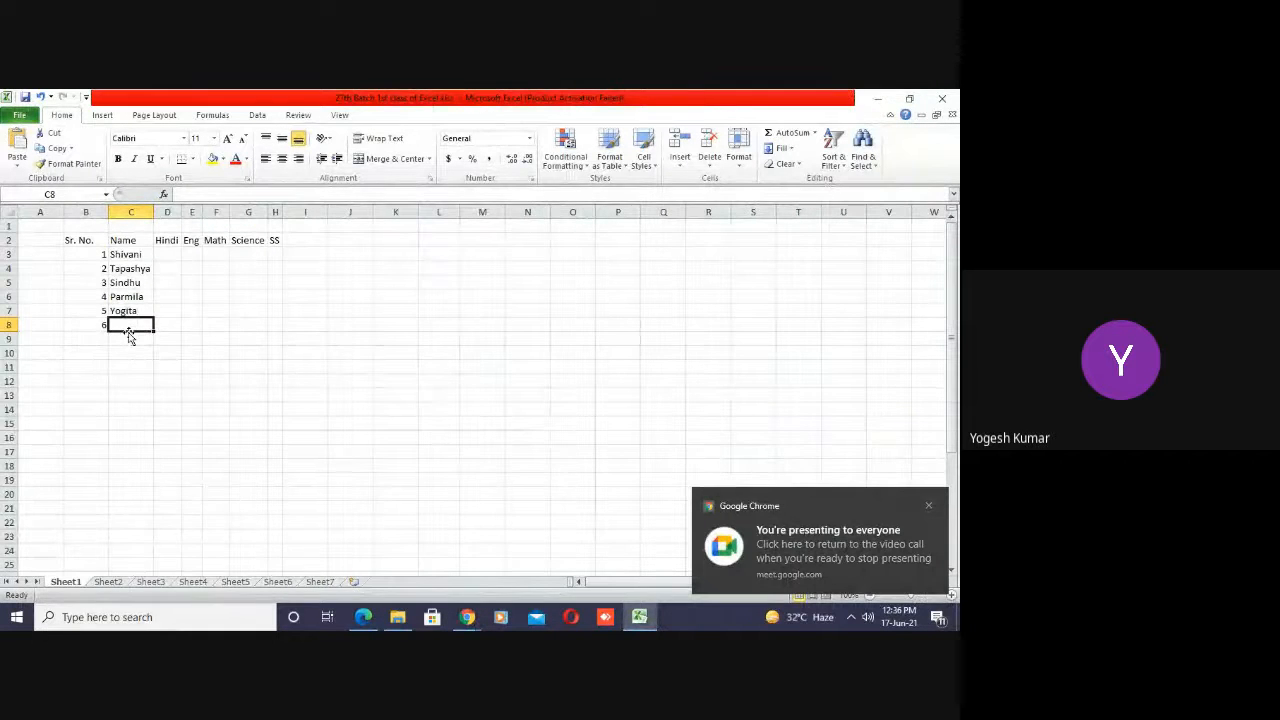
# - Enter the sixth student's name in cell C8
pyautogui.write('Surensh')
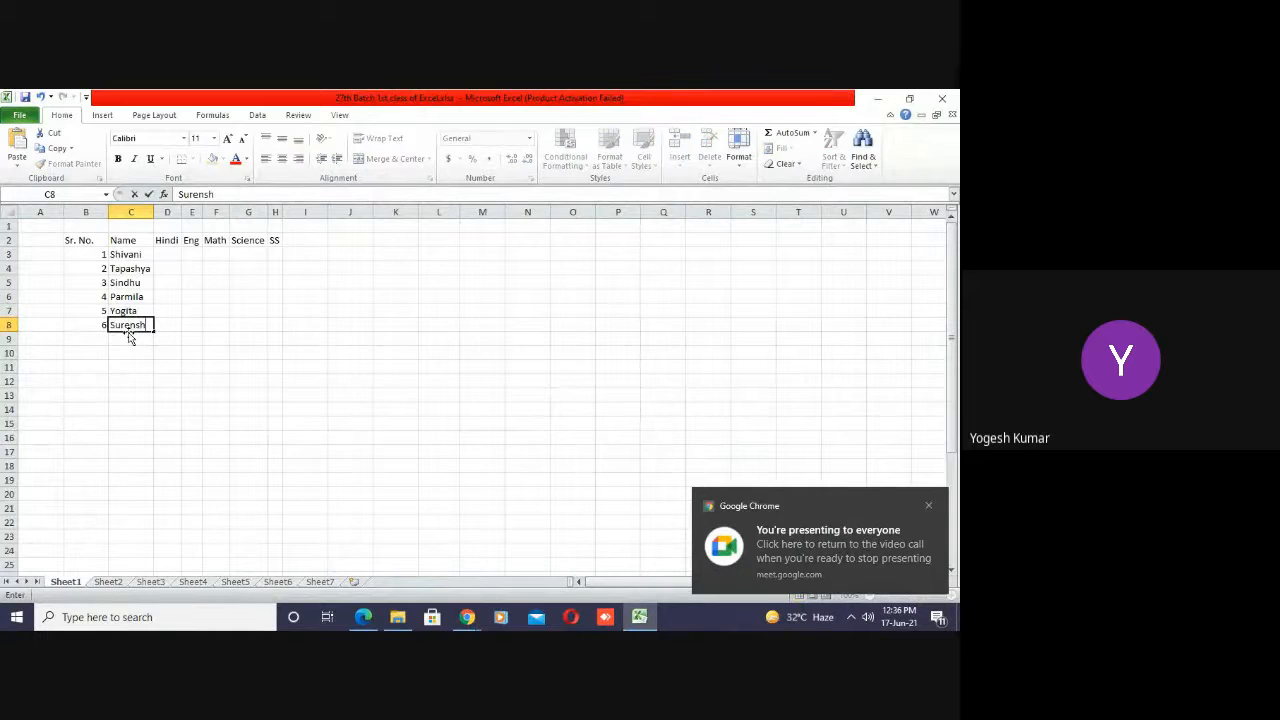
pyautogui.press('BackSpace')
pyautogui.press('BackSpace')
pyautogui.press('BackSpace')
pyautogui.write('sh')
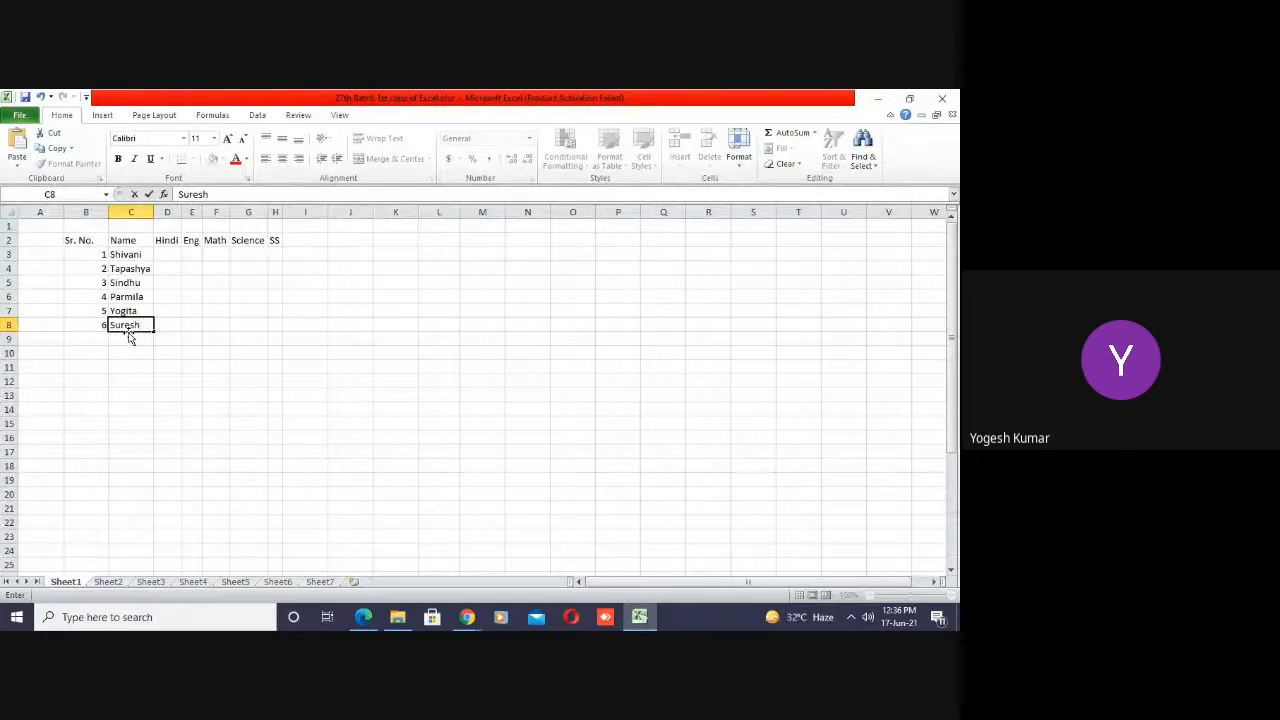
pyautogui.press('Tab')
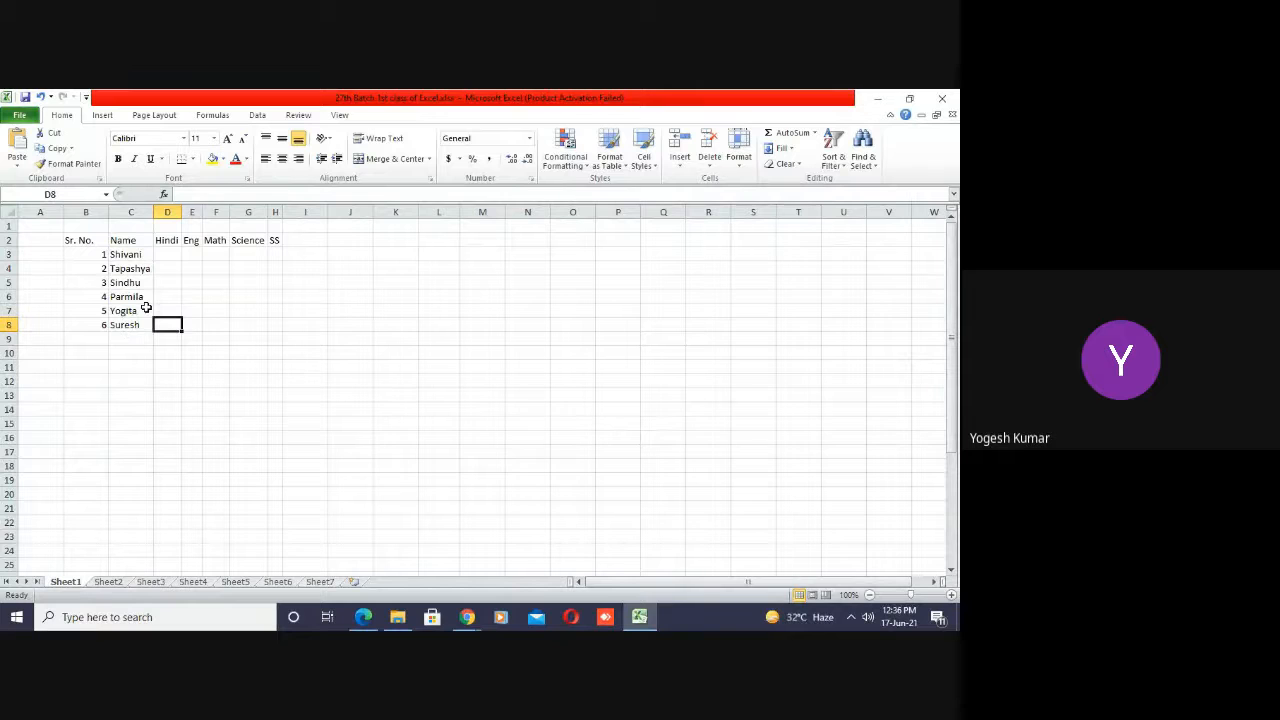
# - Enter the sample marks 221, 212, 21, 33 and 2 for the first student in cells D3 through H3
pyautogui.click(172, 253)
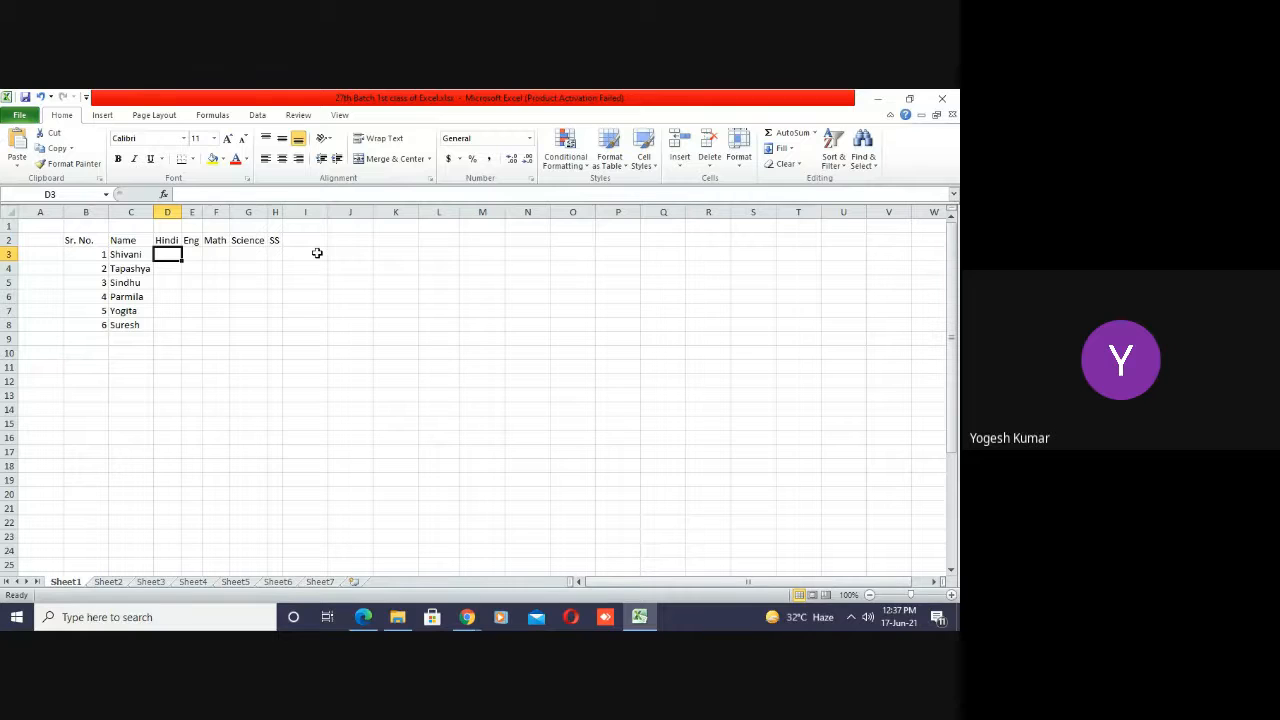
pyautogui.write('2')
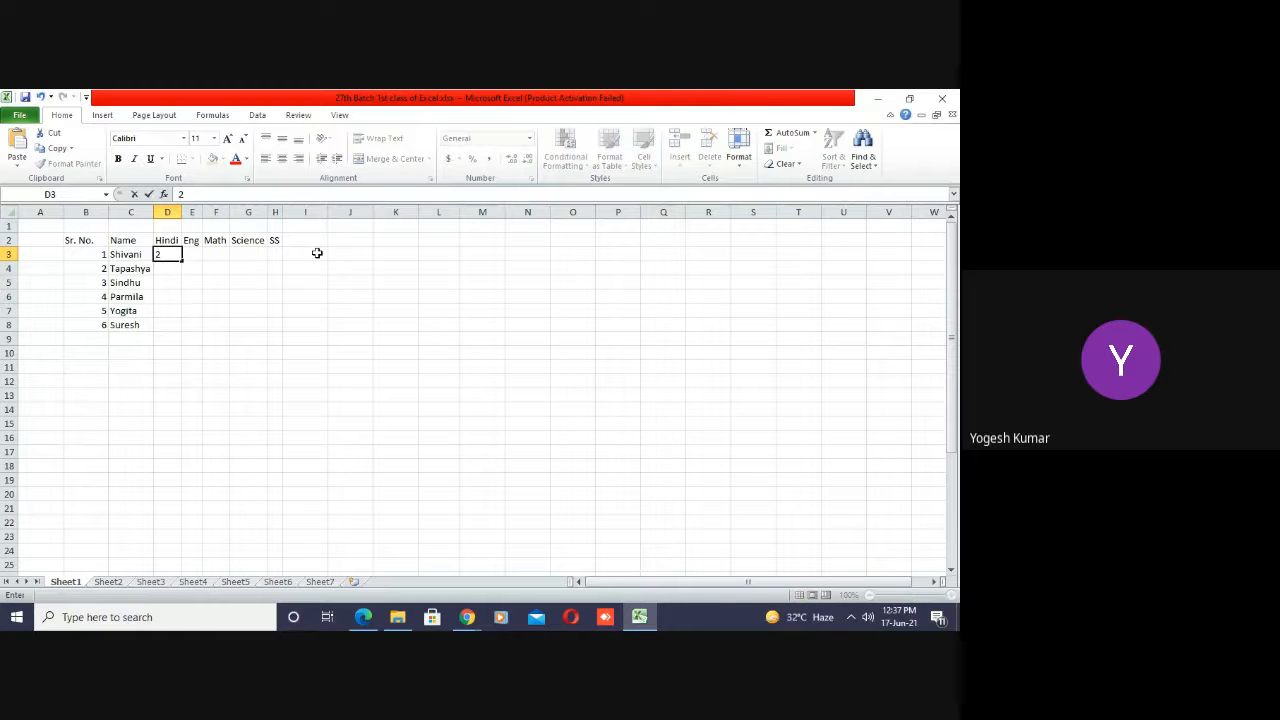
pyautogui.write('21')
pyautogui.press('Tab')
pyautogui.write('212')
pyautogui.press('Tab')
pyautogui.write('2')
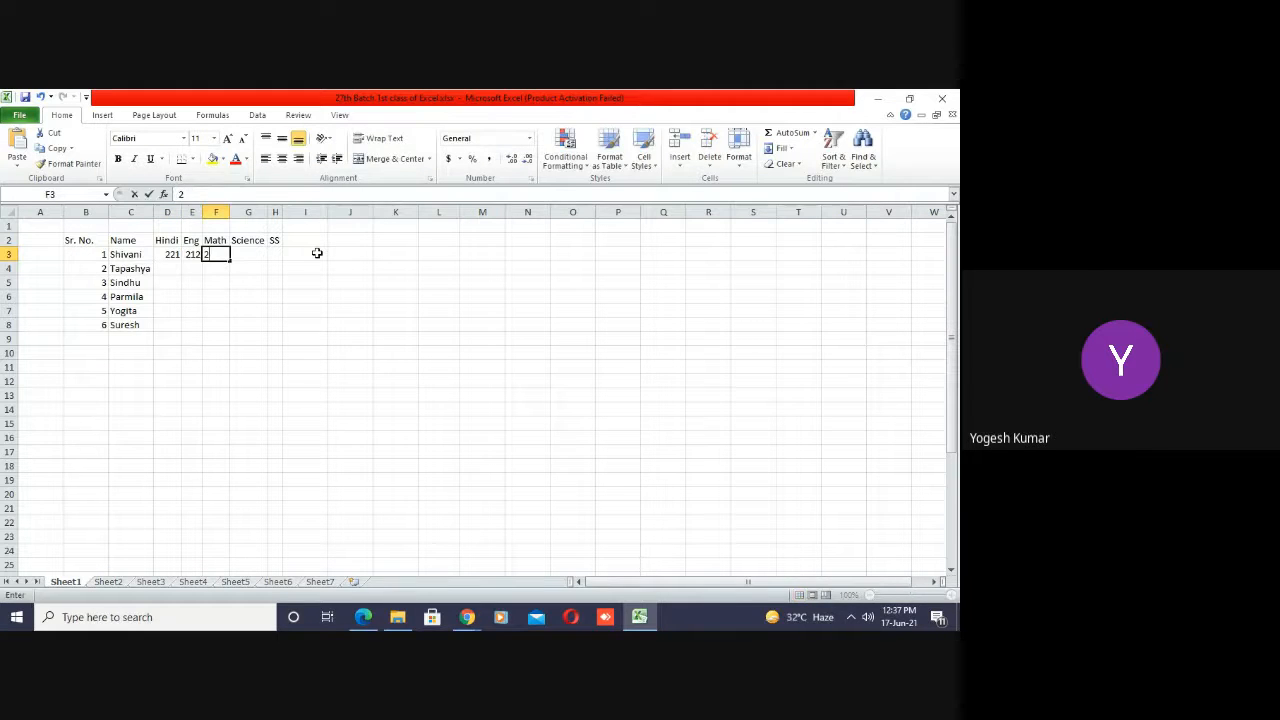
pyautogui.write('1')
pyautogui.press('Tab')
pyautogui.write('33')
pyautogui.press('Tab')
pyautogui.write('2')
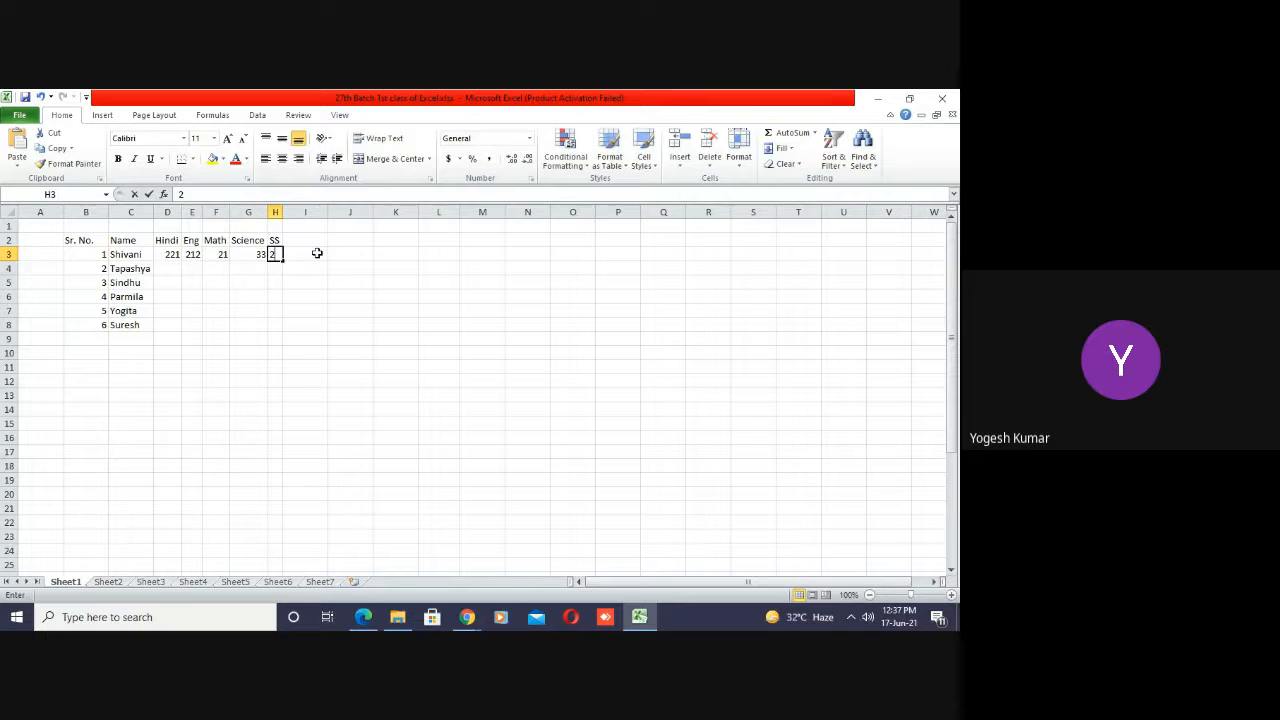
pyautogui.press('Tab')
# - Clear the first student's sample marks from cells D3 through H3
pyautogui.press('Left')
pyautogui.press('Left')
pyautogui.press('Left')
pyautogui.press('Left')
pyautogui.press('Left')
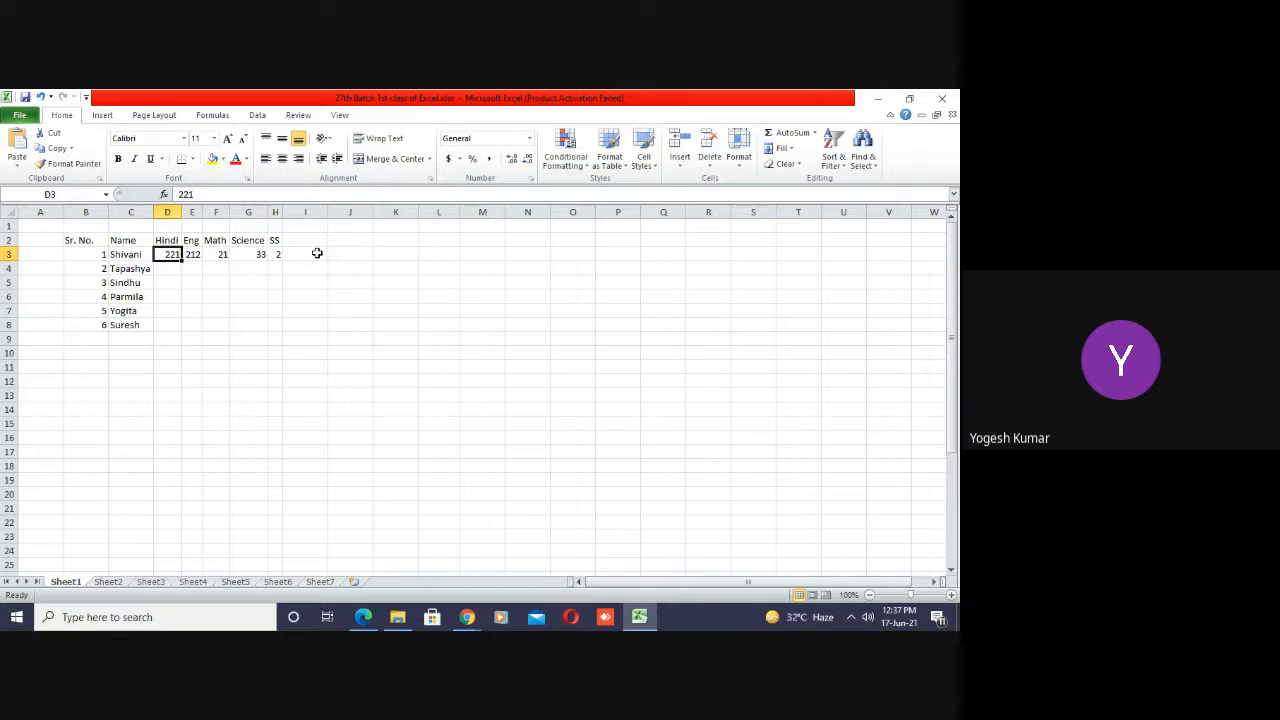
pyautogui.hotkey('shift', 'Right')
pyautogui.hotkey('shift', 'Right')
pyautogui.hotkey('shift', 'Right')
pyautogui.hotkey('shift', 'Right')
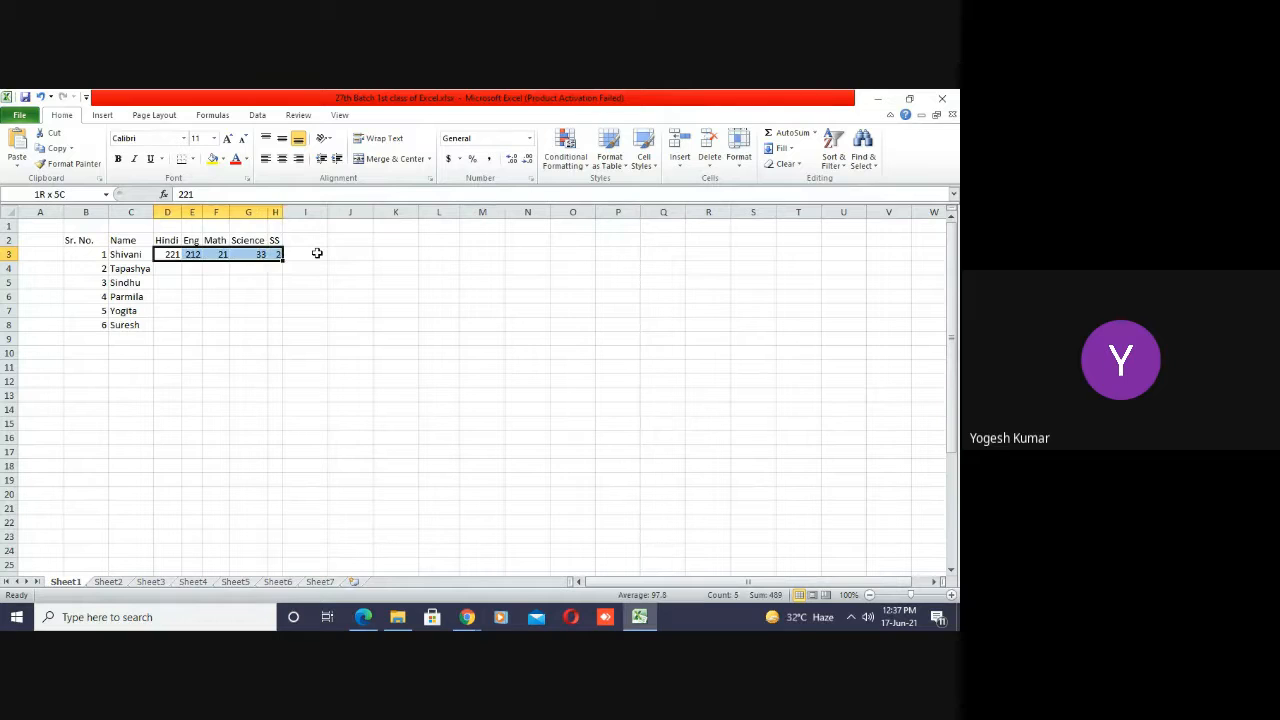
pyautogui.press('Delete')
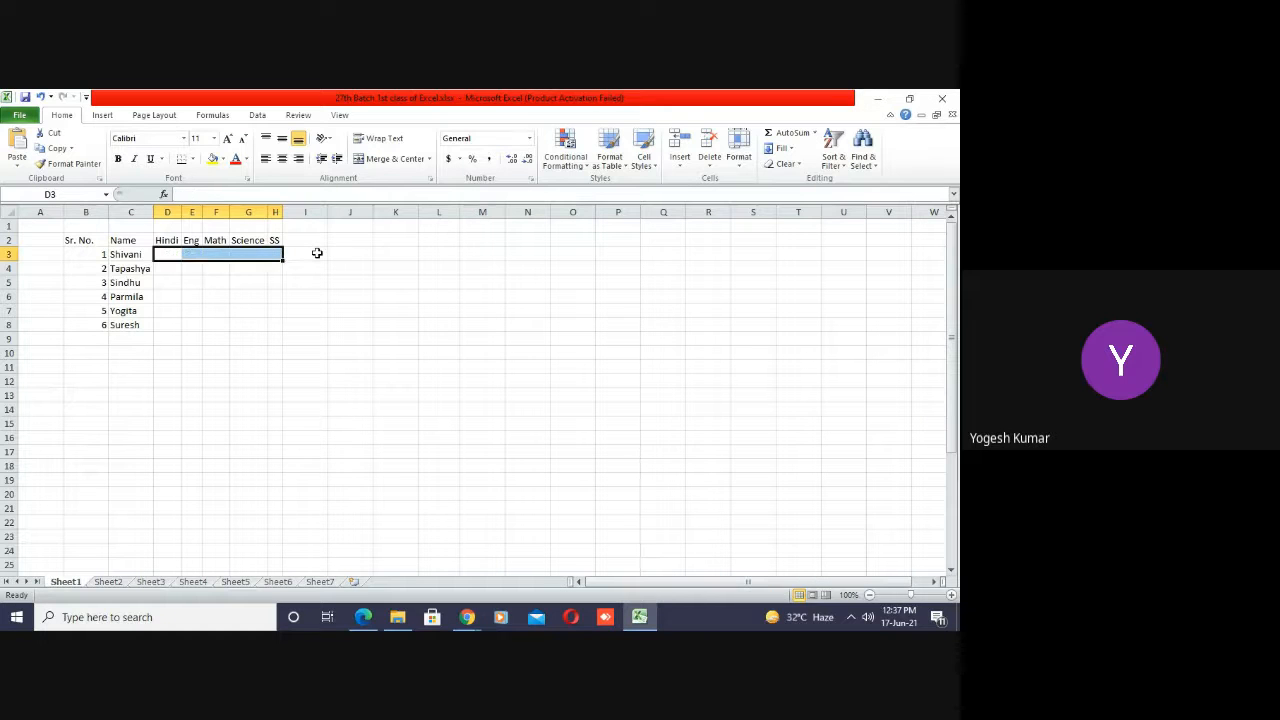
pyautogui.click(322, 321)
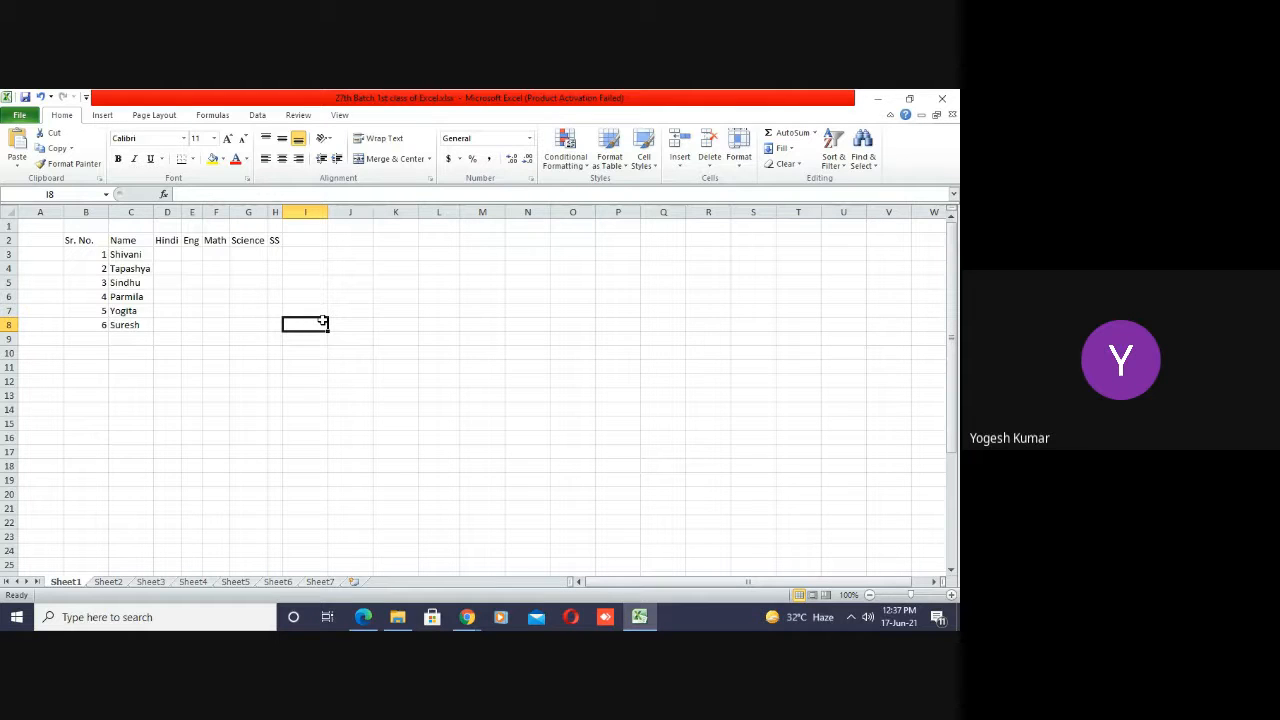
# - Enter the formula =RANDBETWEEN(35,100) in cell D3 for the first student's Hindi mark
pyautogui.click(175, 256)
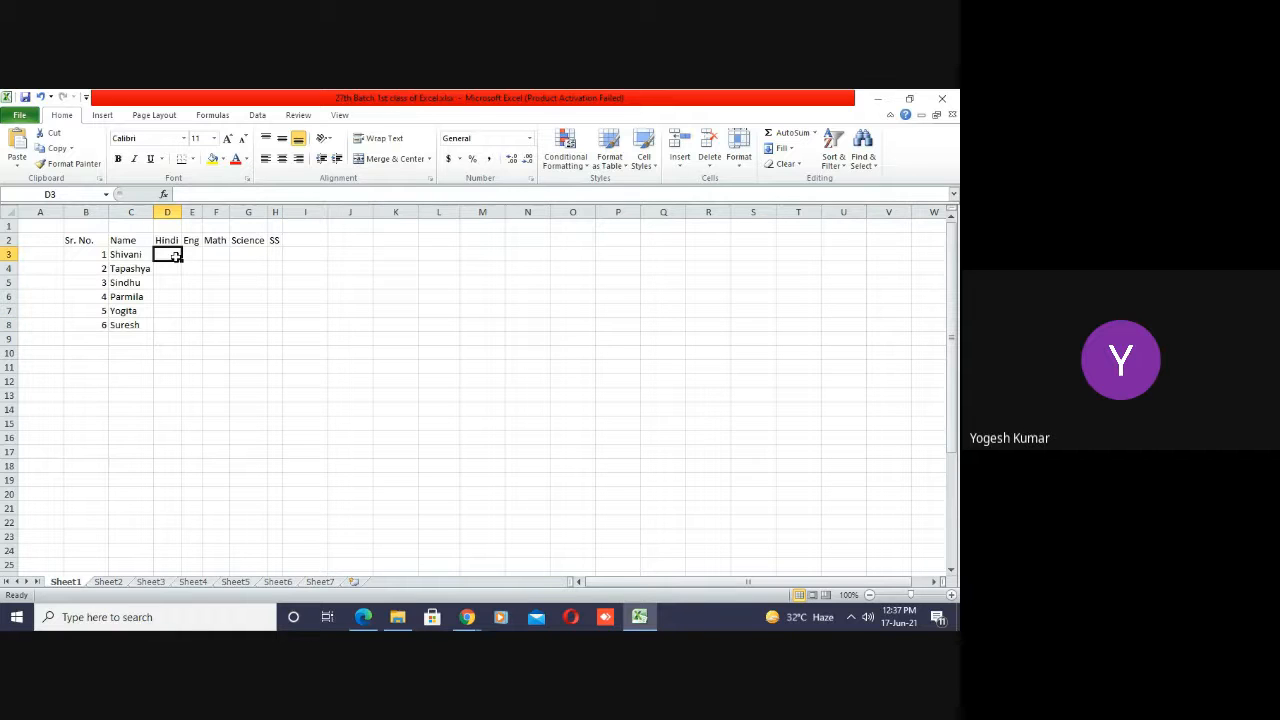
pyautogui.write('=')
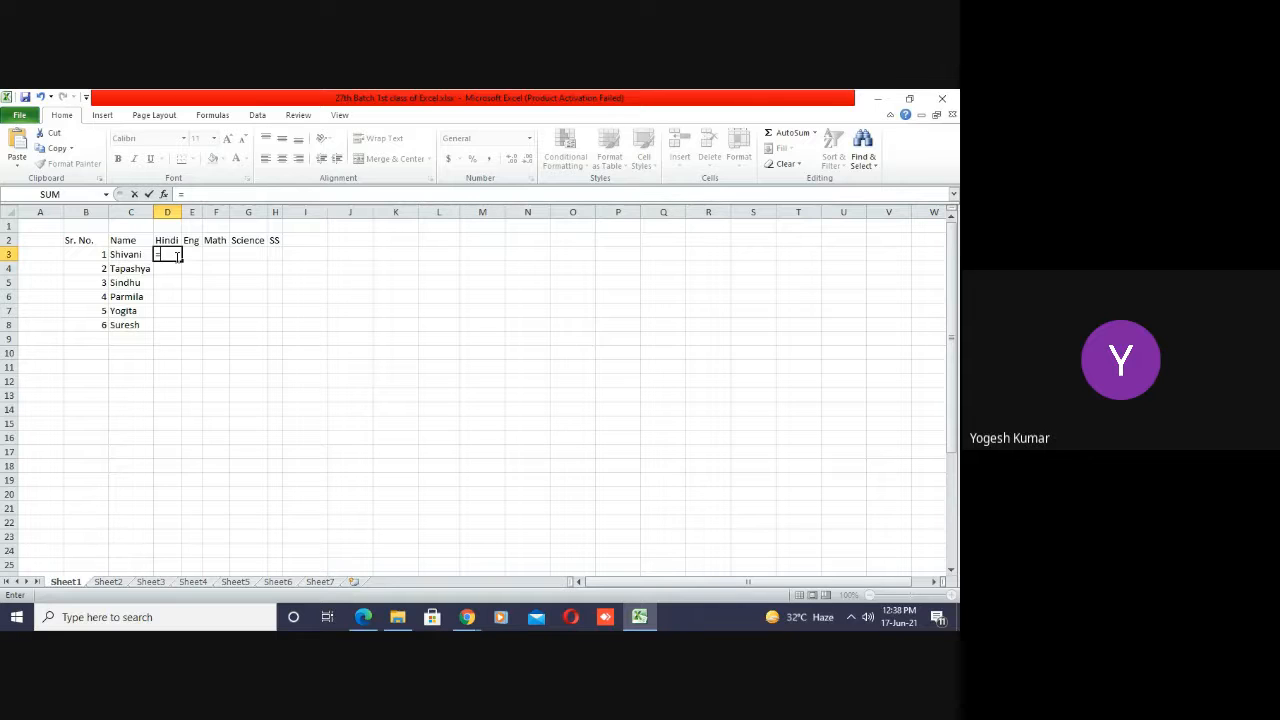
pyautogui.write('rand')
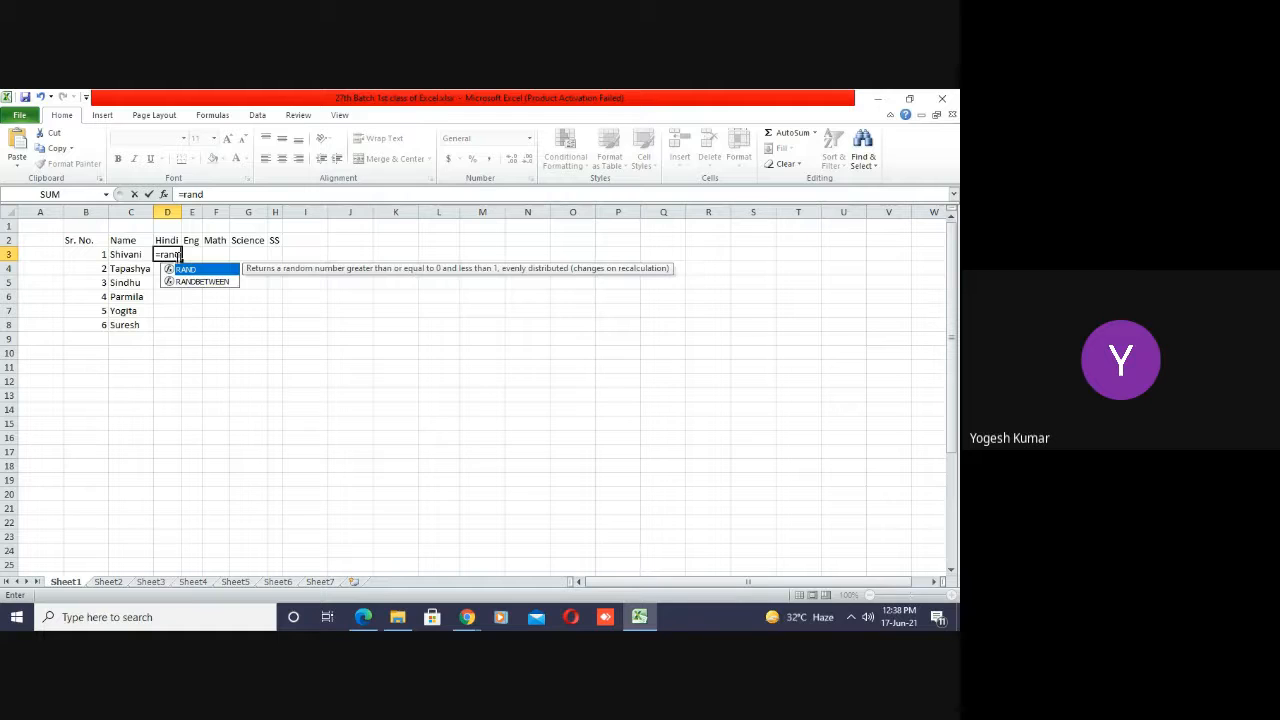
pyautogui.write('b')
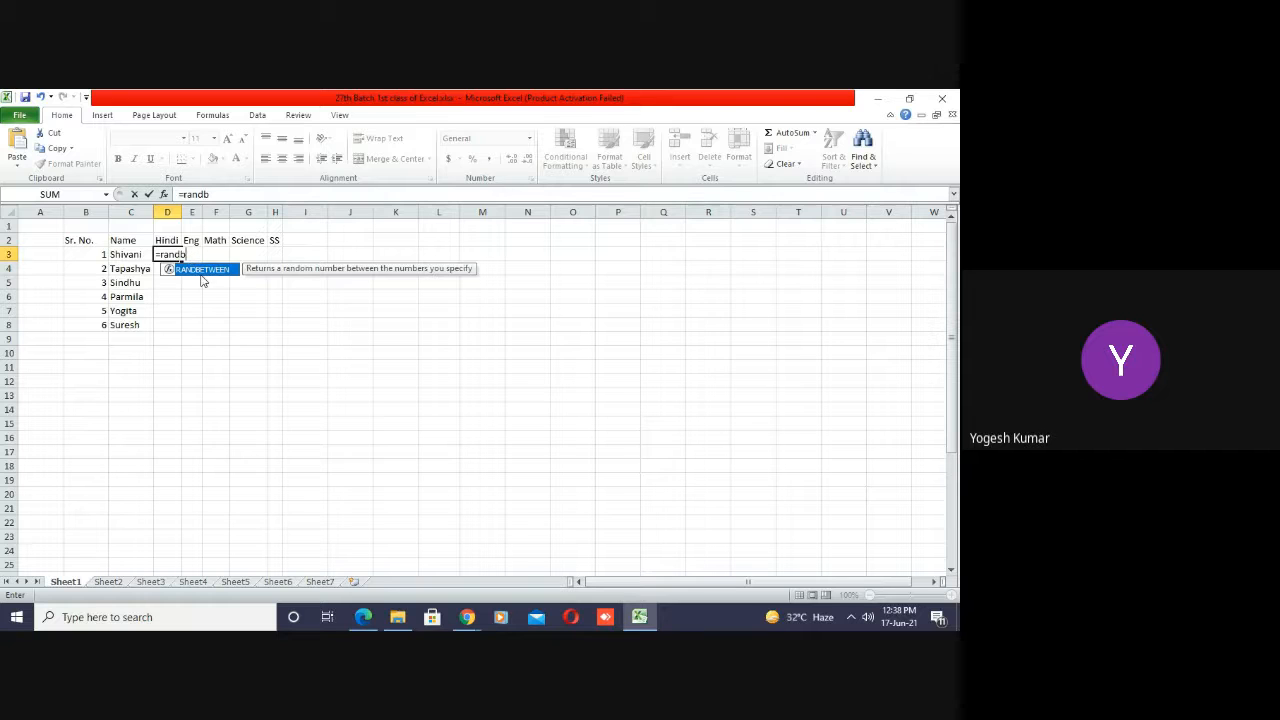
pyautogui.doubleClick(201, 272)
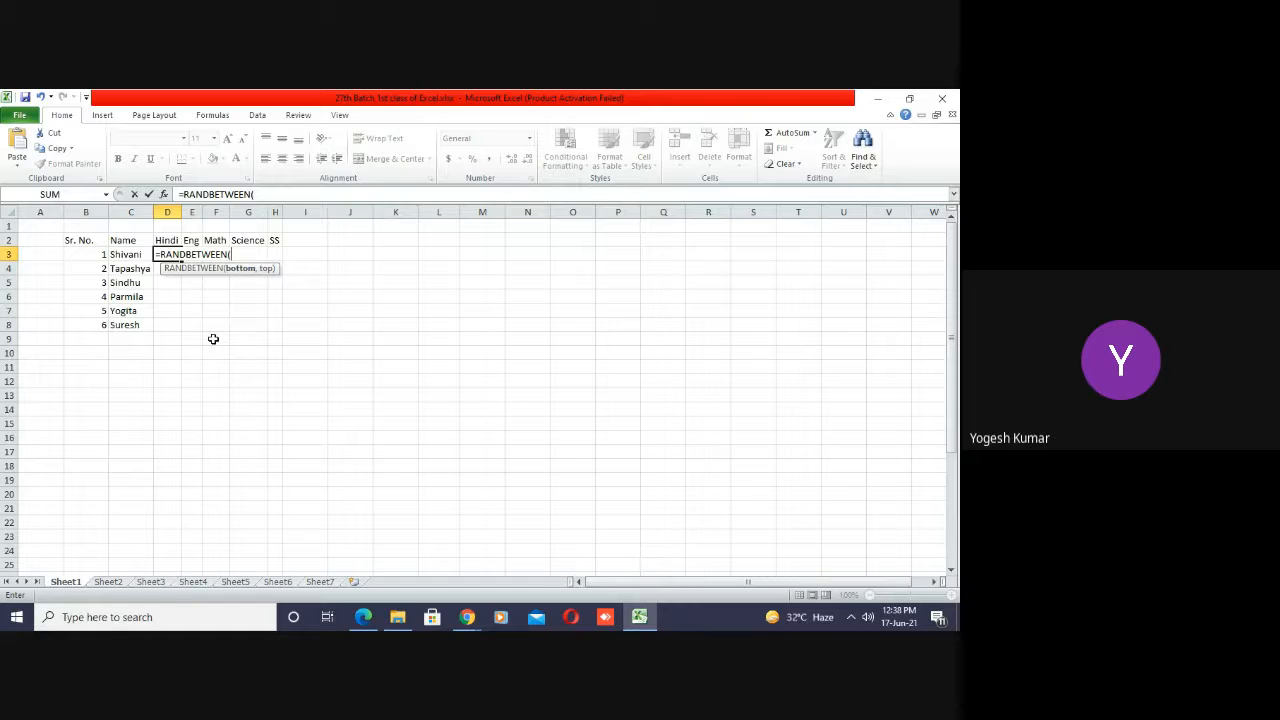
pyautogui.write('35')
pyautogui.write(',')
pyautogui.write('100')
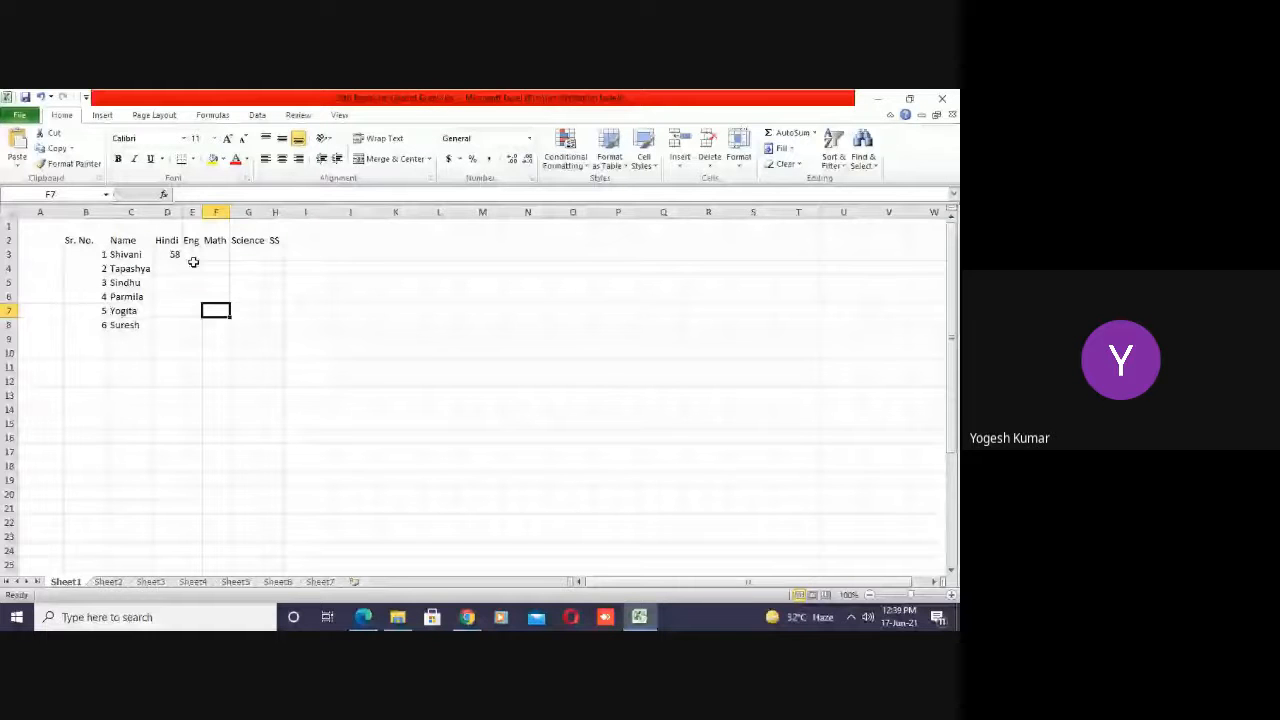
# - Review the RANDBETWEEN formula in cell D3 by opening the cell's contents, leaving it and opening it again
pyautogui.doubleClick(170, 254)
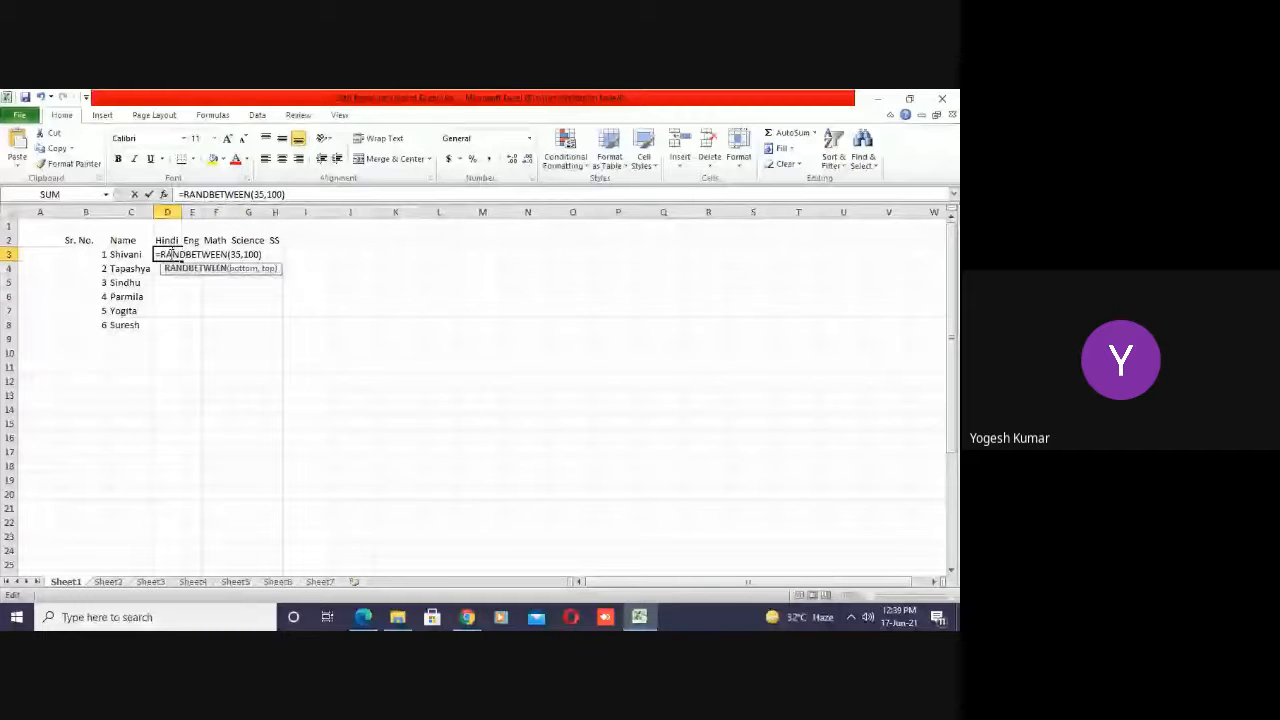
pyautogui.click(167, 324)
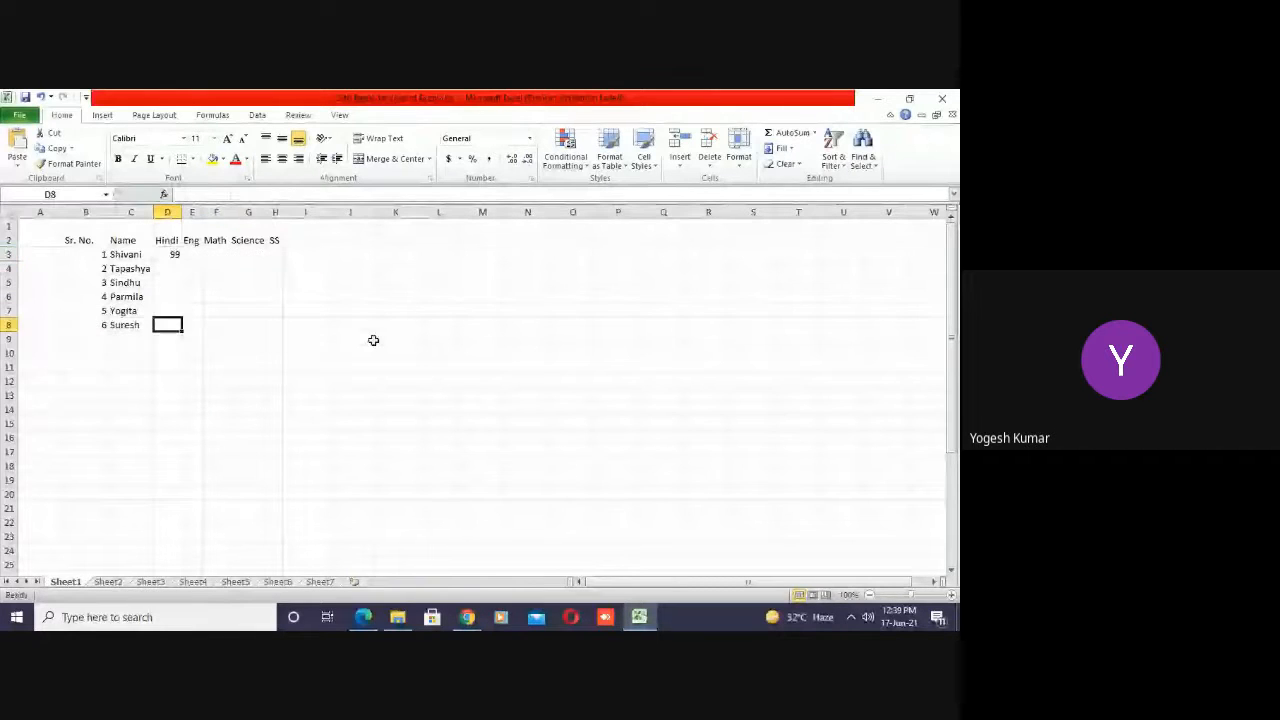
pyautogui.press('Up')
pyautogui.press('Up')
pyautogui.press('Up')
pyautogui.press('Up')
pyautogui.press('Up')
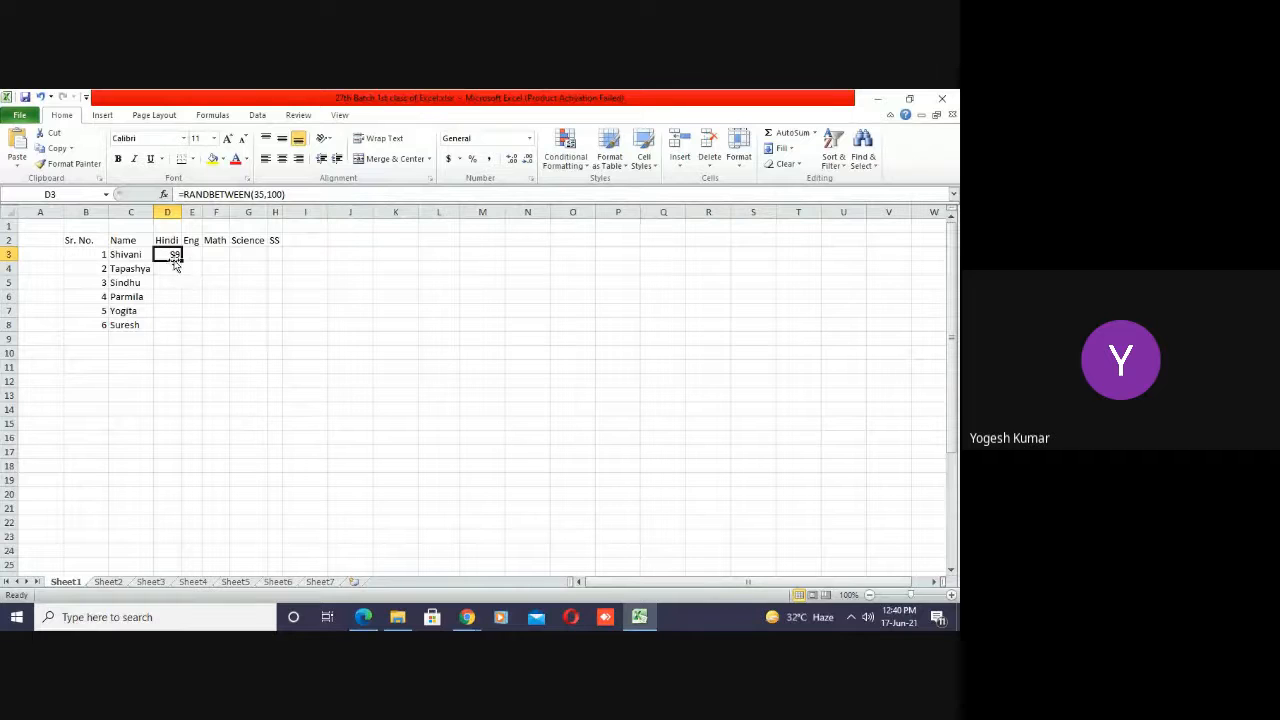
pyautogui.press('Down')
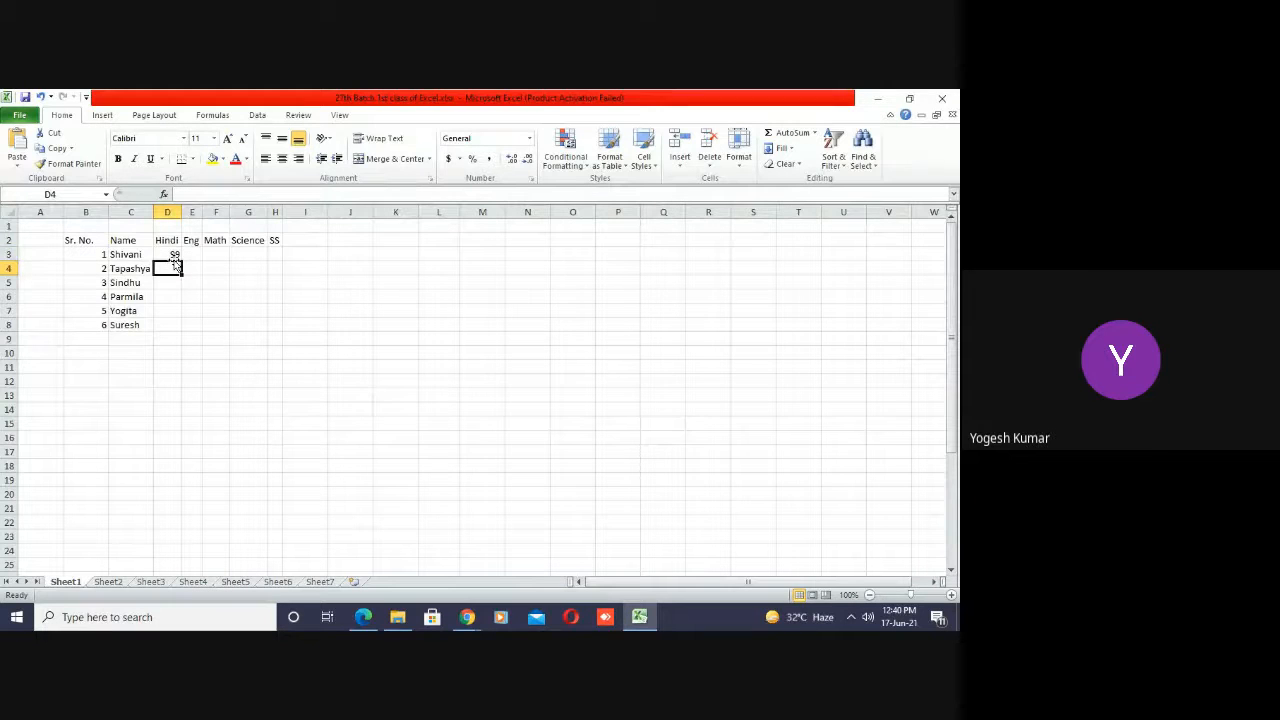
pyautogui.click(173, 257)
pyautogui.doubleClick(173, 257)
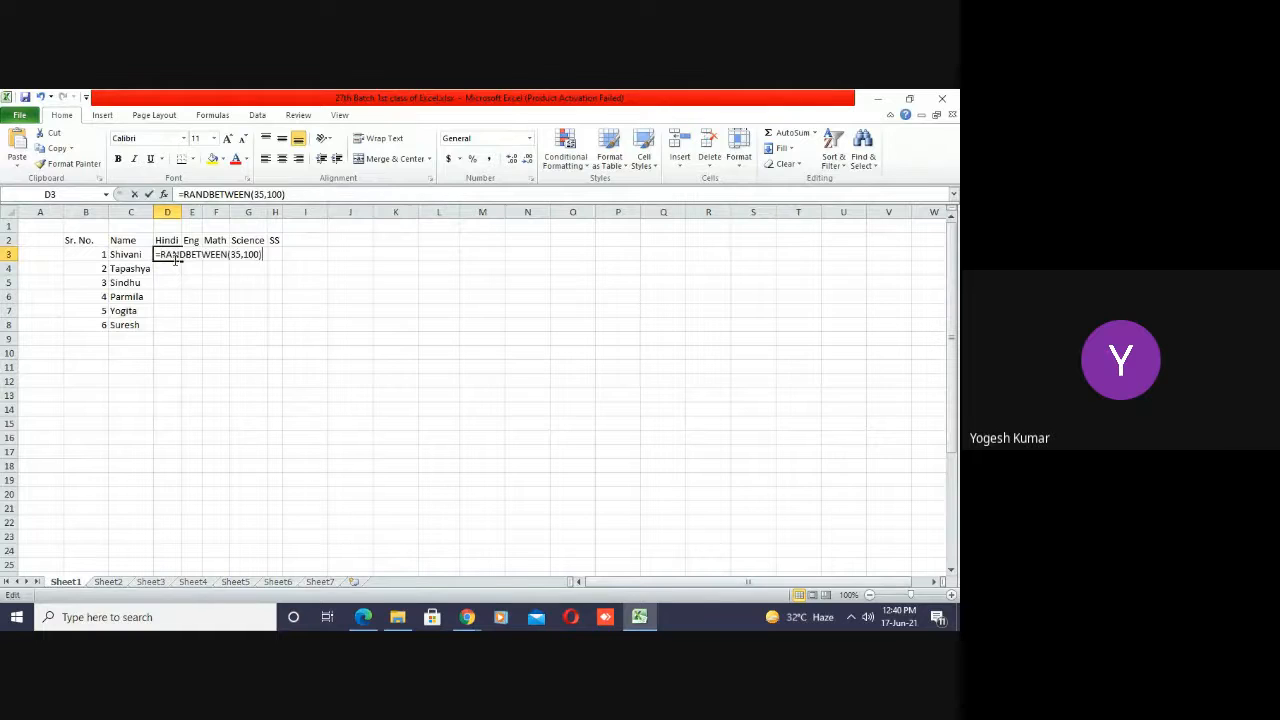
# - Enter =RANDBETWEEN(35,100) in D3 and fill it across to H3 and down through row 8
pyautogui.press('Return')
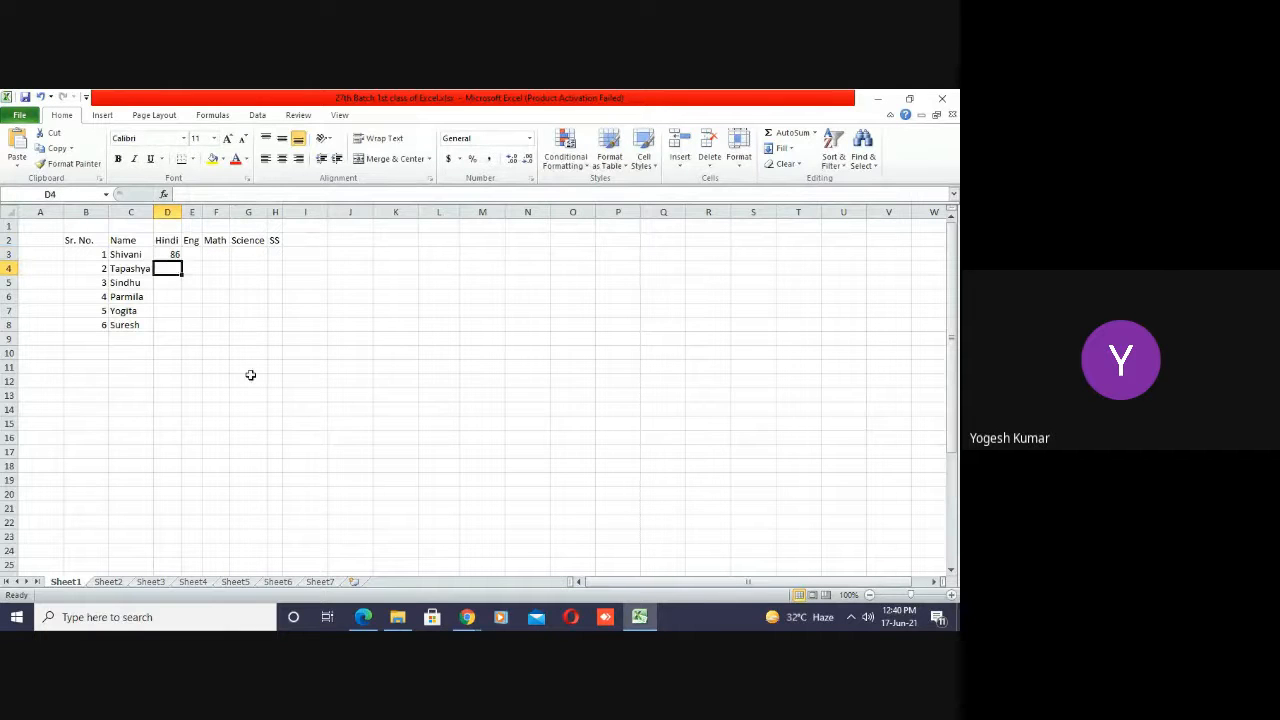
pyautogui.click(172, 254)
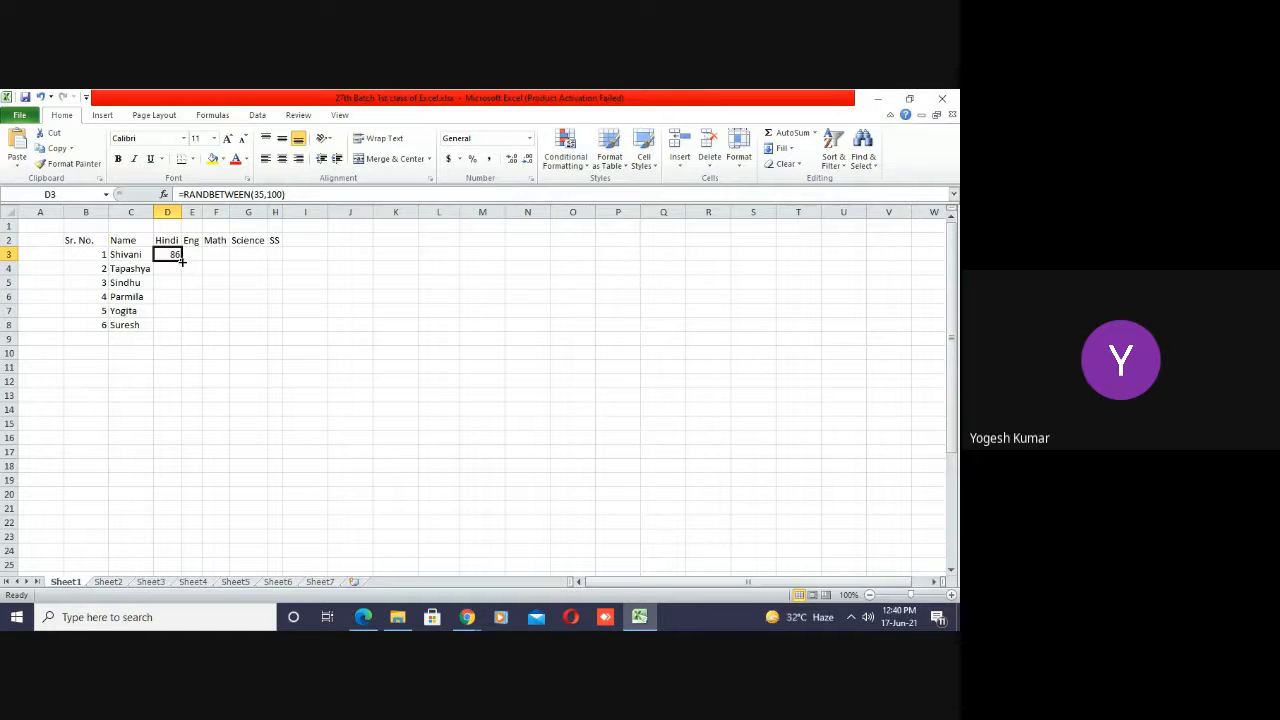
pyautogui.moveTo(182, 261); pyautogui.dragTo(278, 259)
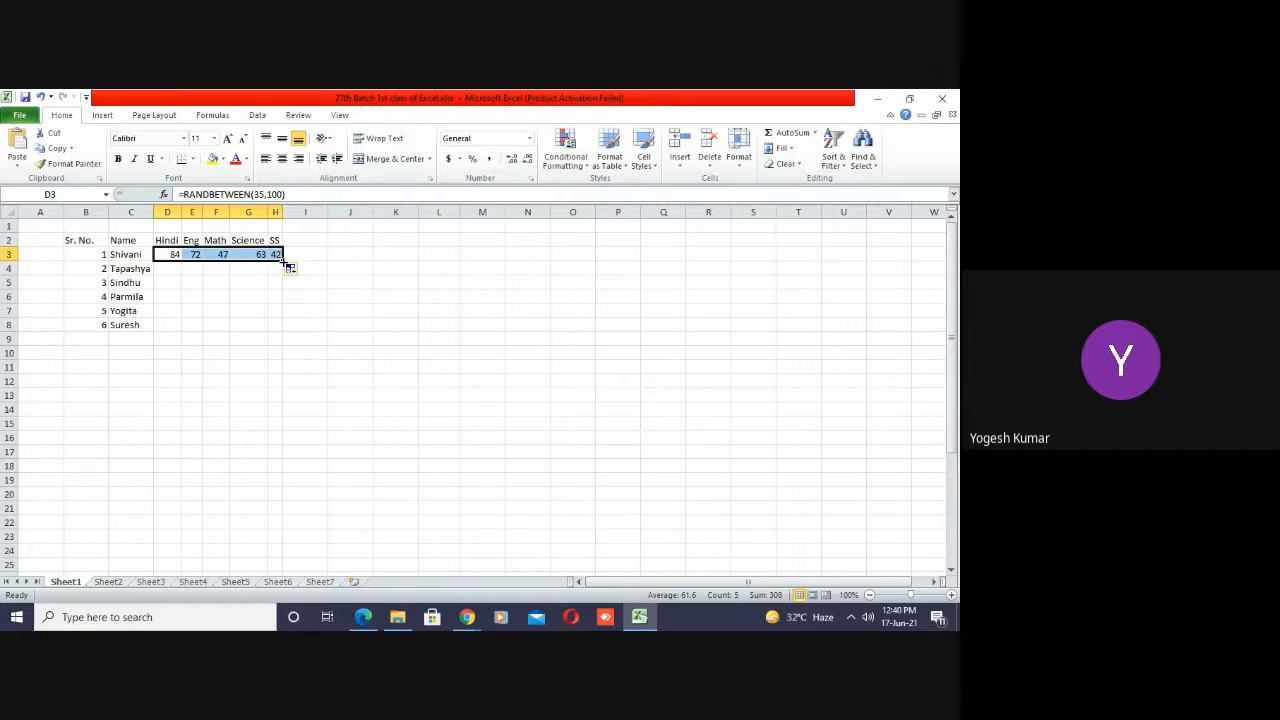
pyautogui.doubleClick(283, 259)
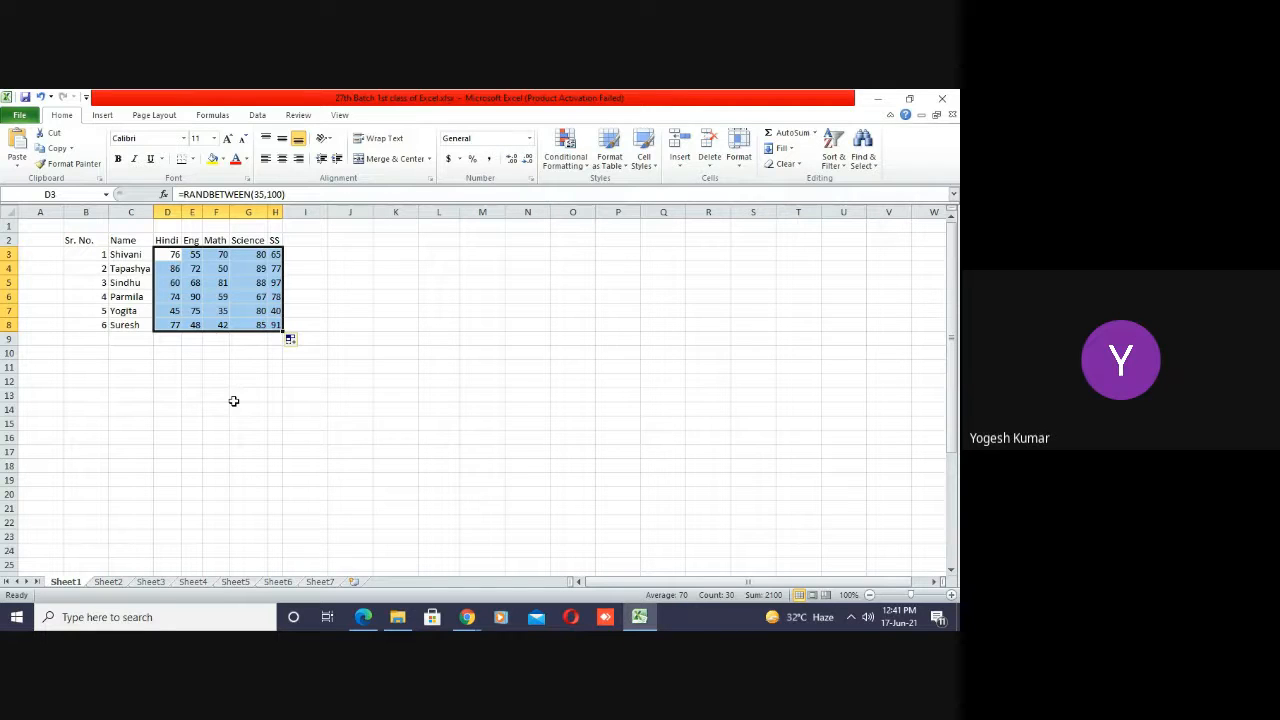
pyautogui.click(342, 384)
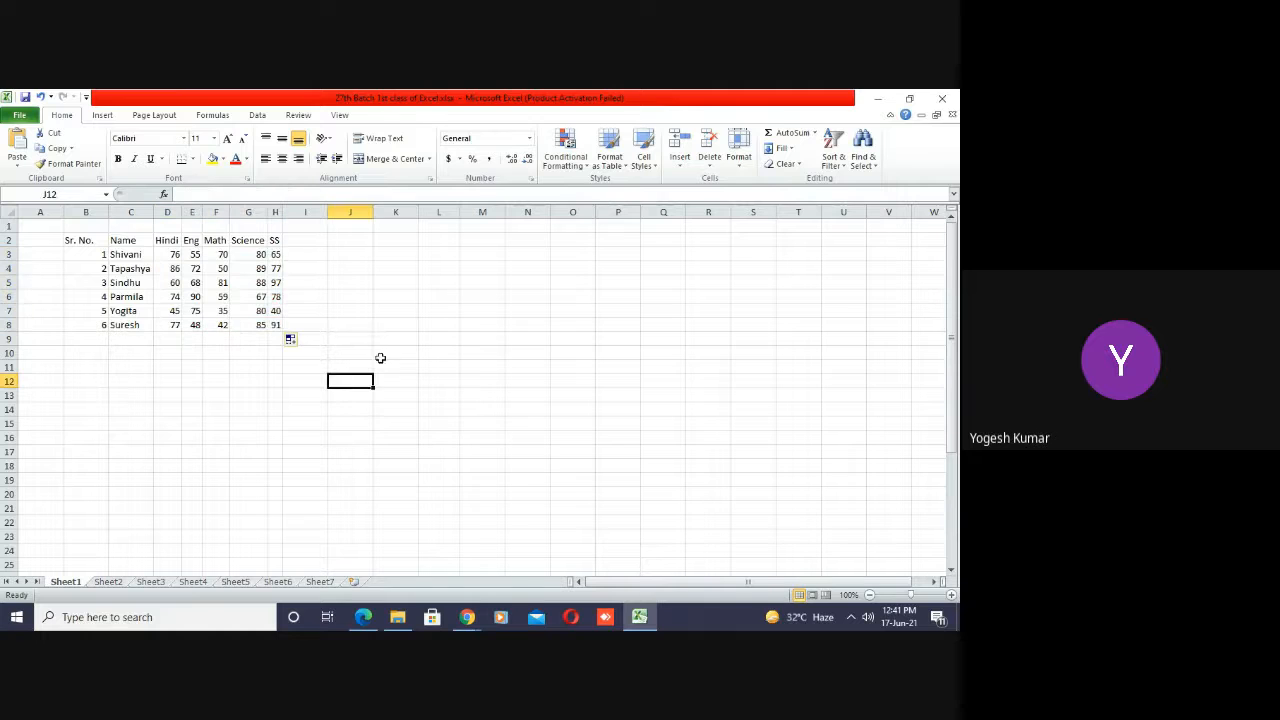
# - Inspect the contents of several mark cells in D3:H8 to see the formula behind them
pyautogui.click(219, 320)
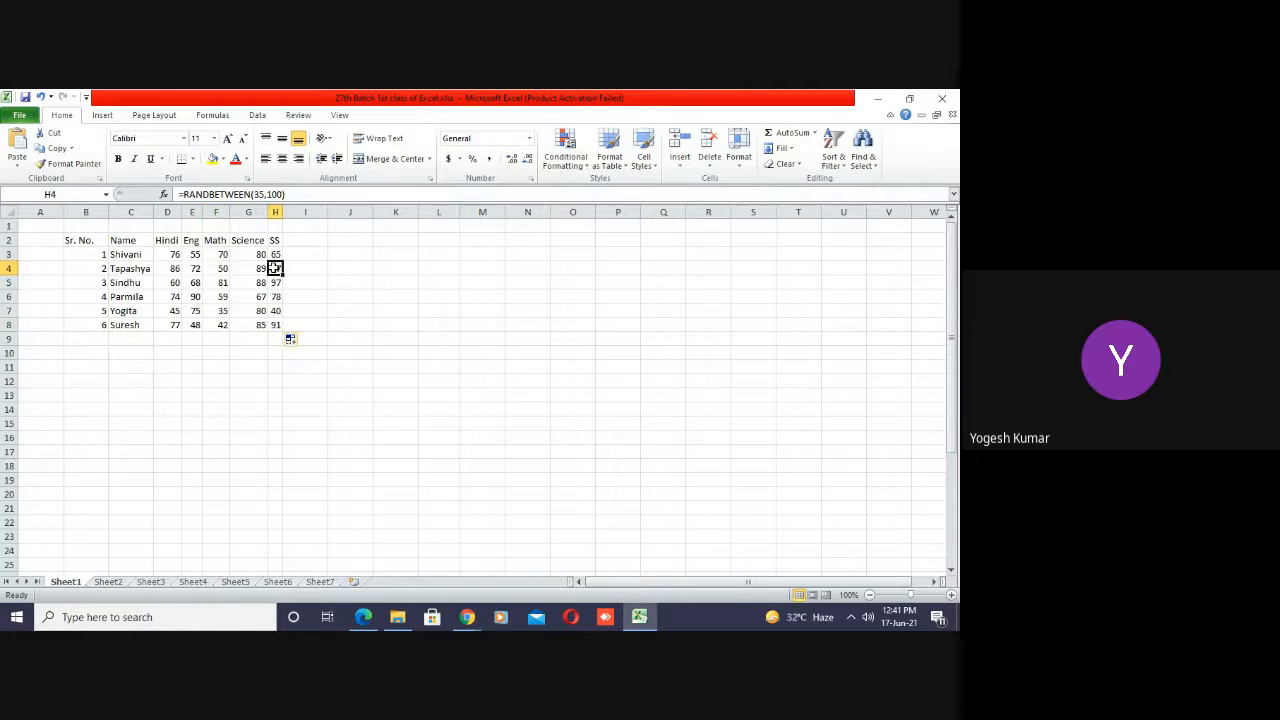
pyautogui.click(192, 268)
pyautogui.click(234, 416)
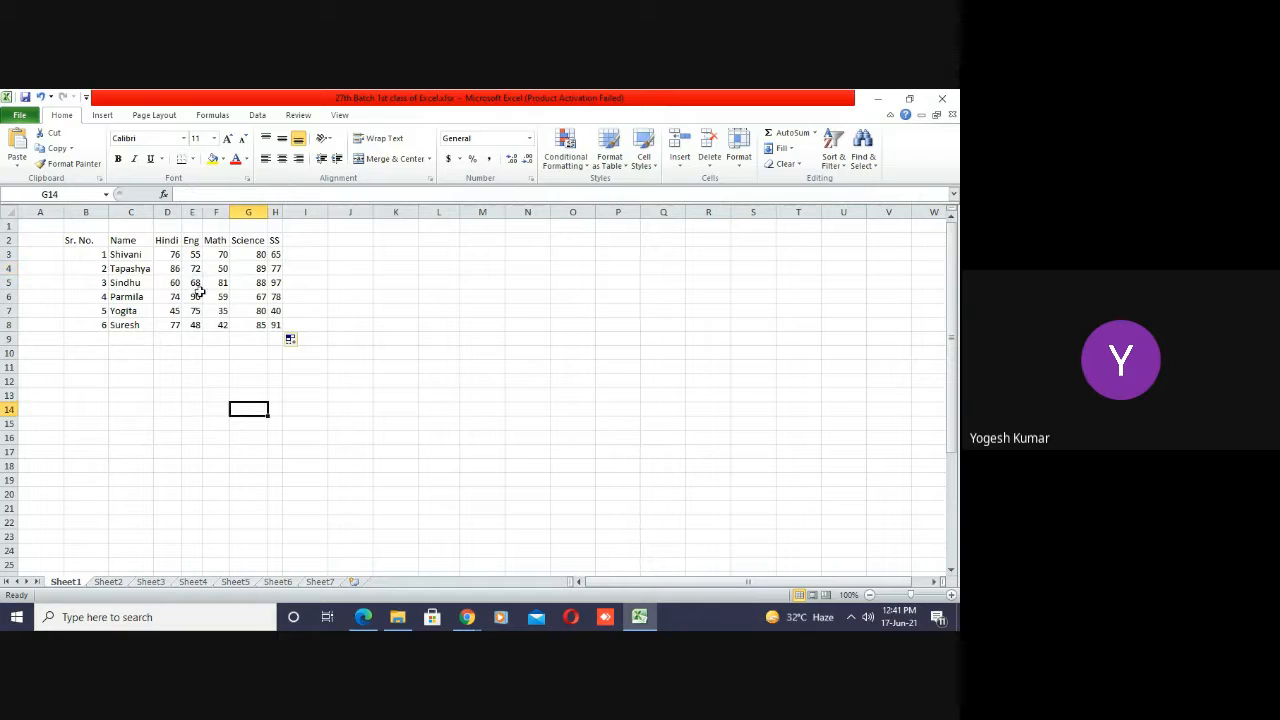
pyautogui.click(192, 266)
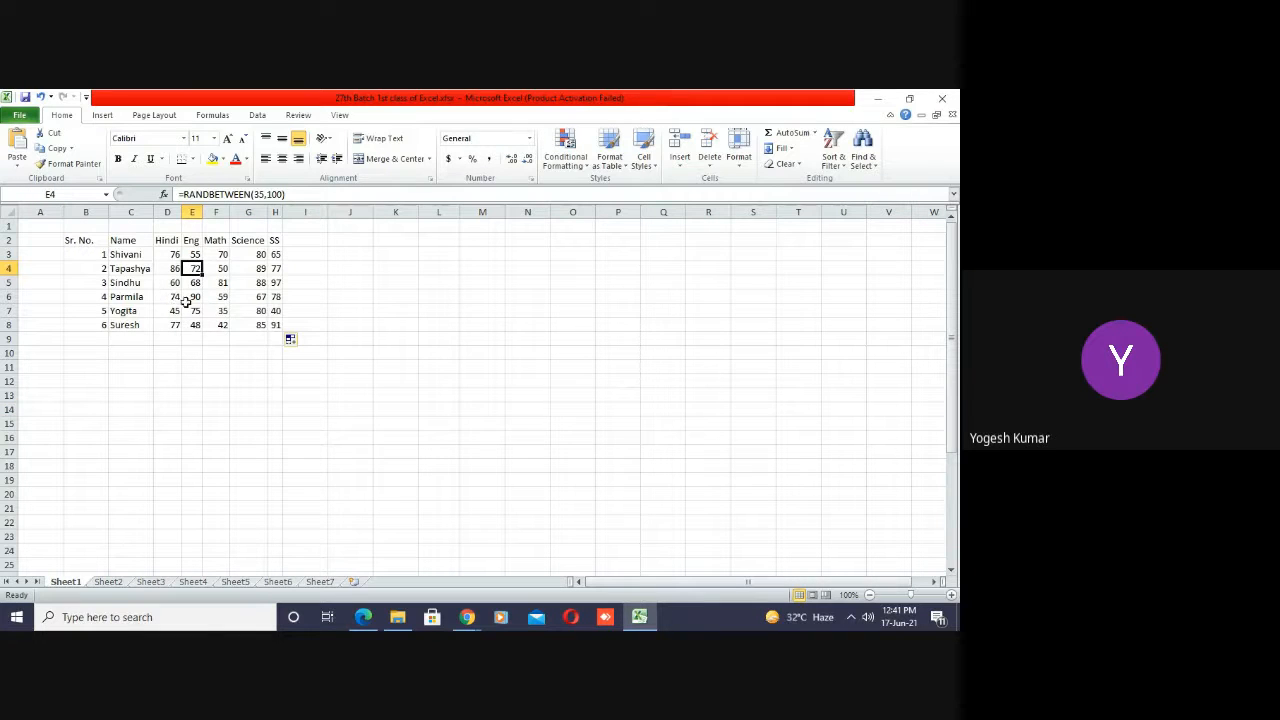
pyautogui.click(262, 368)
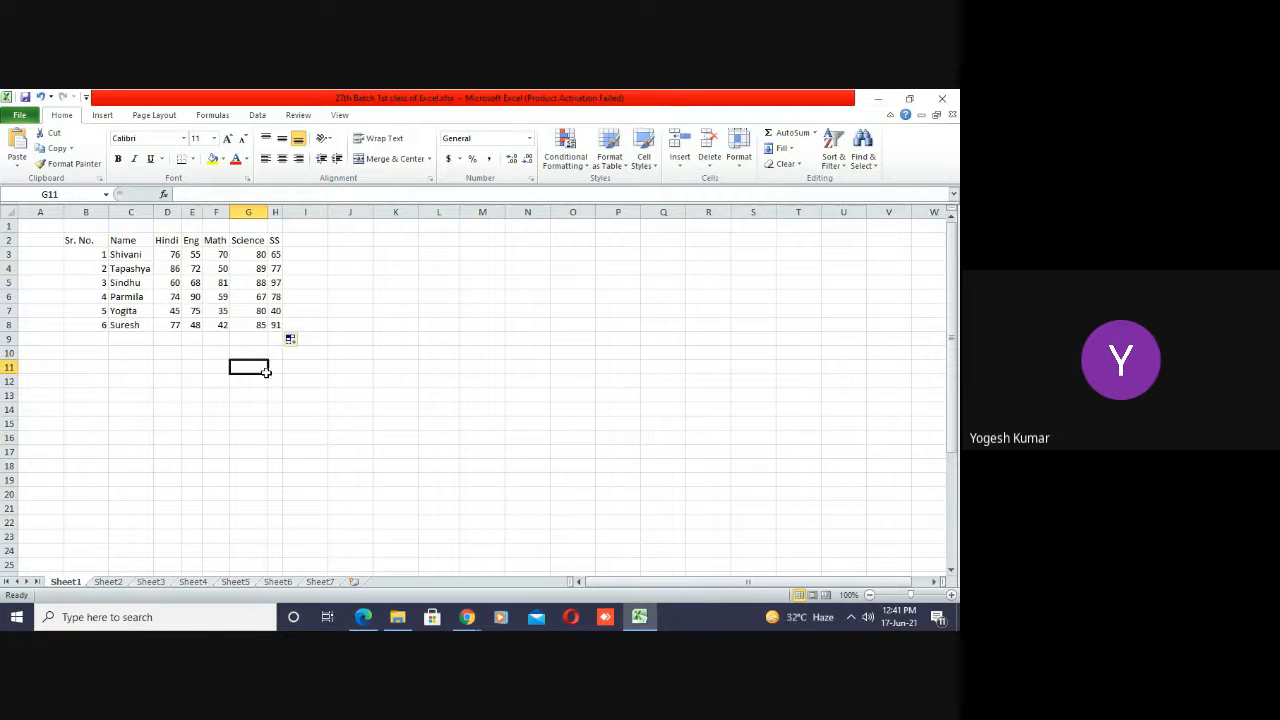
pyautogui.click(186, 311)
pyautogui.click(216, 370)
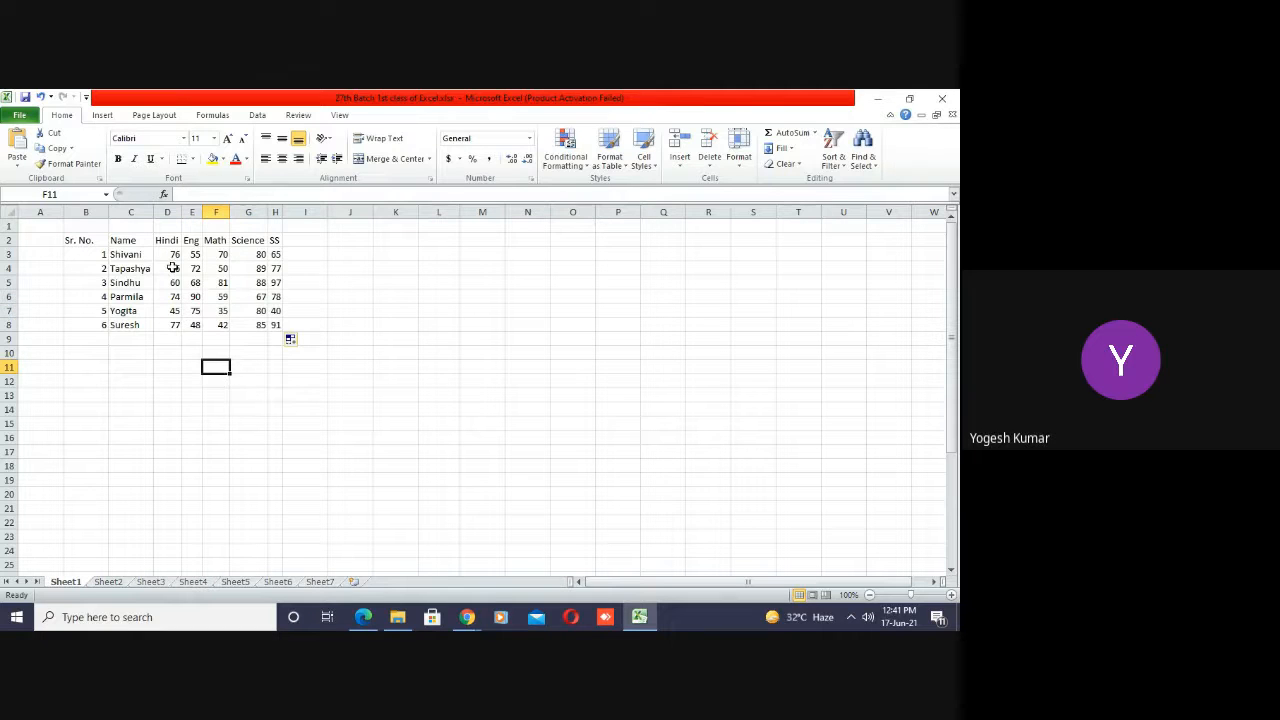
pyautogui.click(182, 268)
pyautogui.click(241, 404)
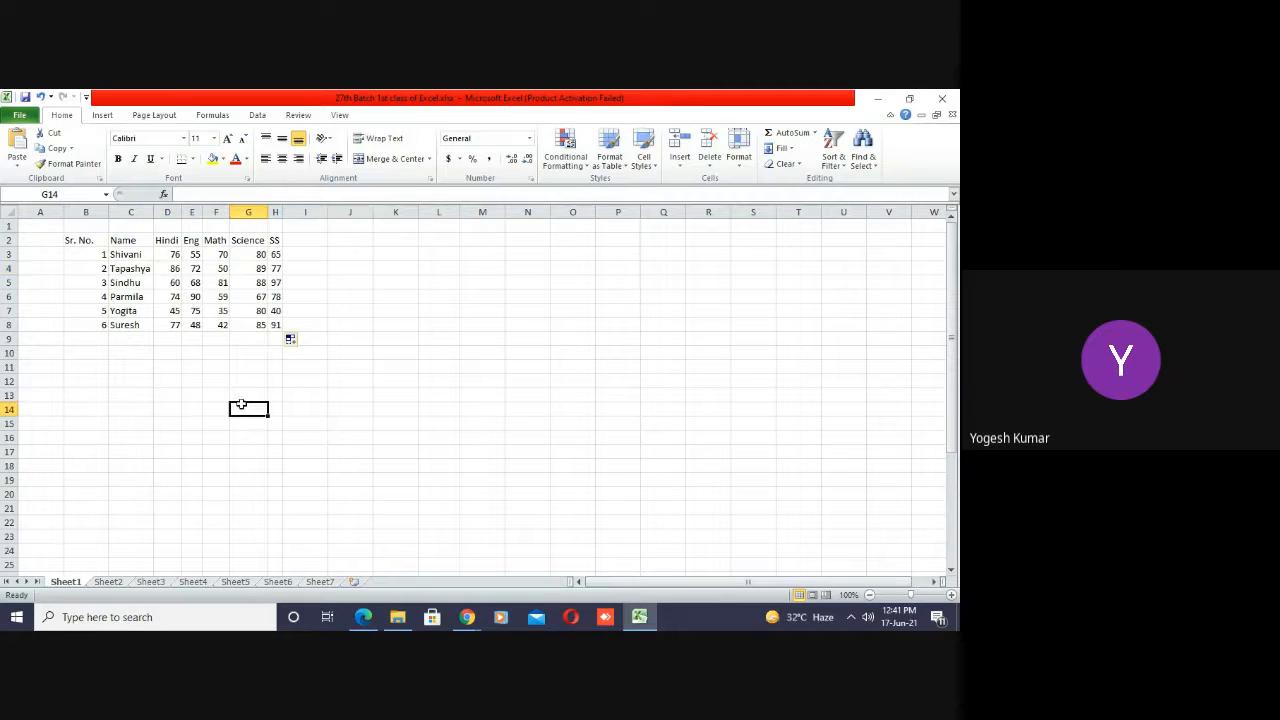
pyautogui.click(205, 295)
# - Replace the formulas in D3:H8 with fixed numbers by copying the range and pasting it in place as values
pyautogui.click(164, 252)
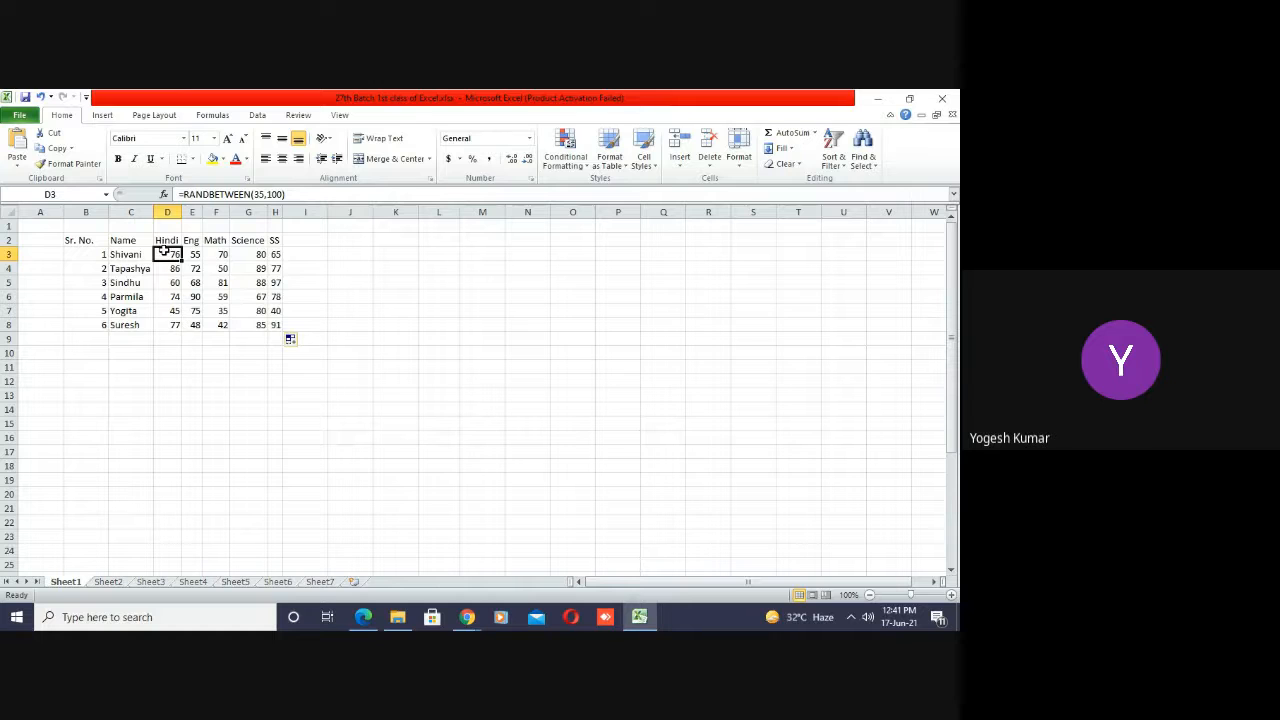
pyautogui.hotkey('shift', 'Right')
pyautogui.hotkey('shift', 'Right')
pyautogui.hotkey('shift', 'Right')
pyautogui.hotkey('shift', 'Right')
pyautogui.hotkey('shift', 'Down')
pyautogui.hotkey('shift', 'Down')
pyautogui.hotkey('shift', 'Down')
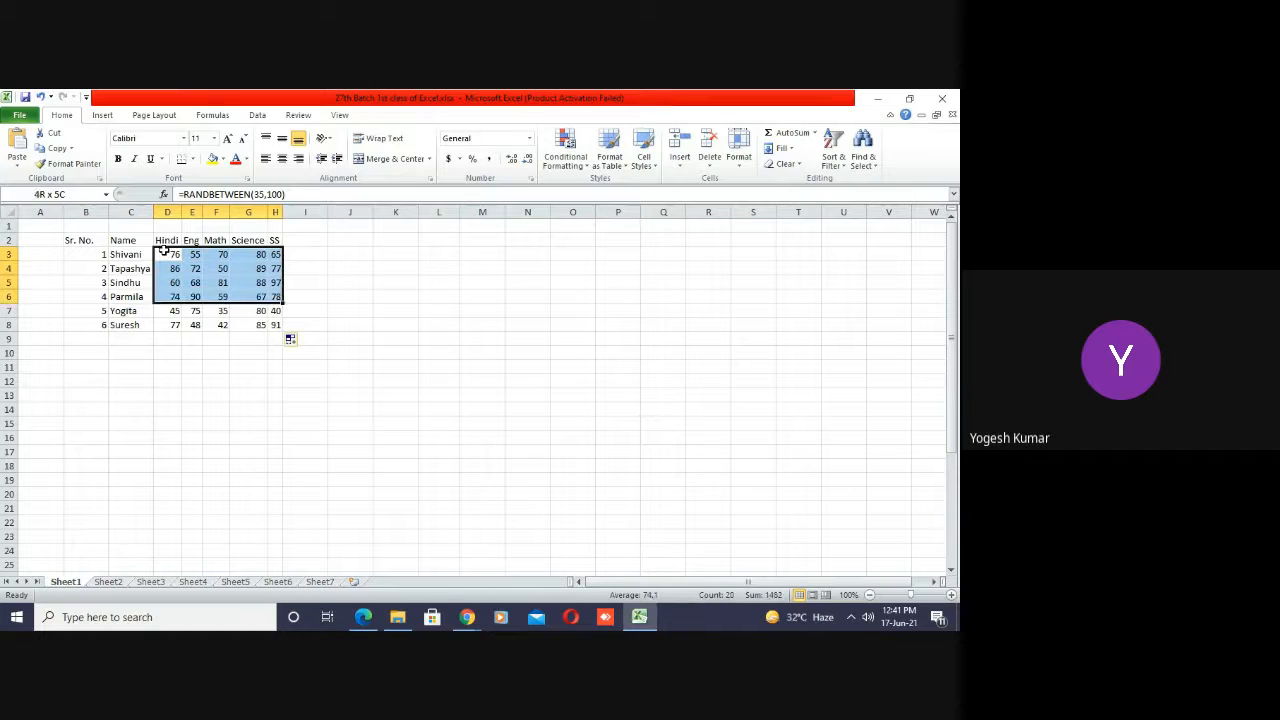
pyautogui.hotkey('shift', 'Down')
pyautogui.hotkey('shift', 'Down')
pyautogui.hotkey('shift', 'Down')
pyautogui.hotkey('shift', 'Up')
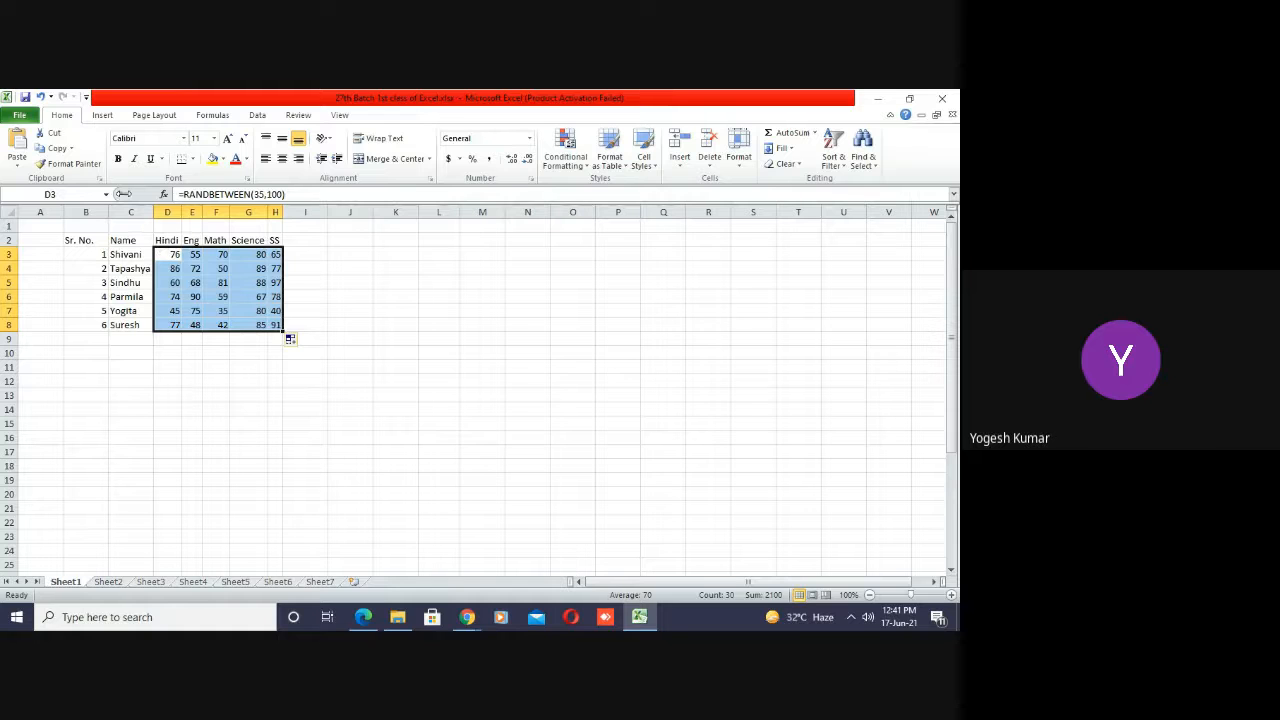
pyautogui.click(56, 149)
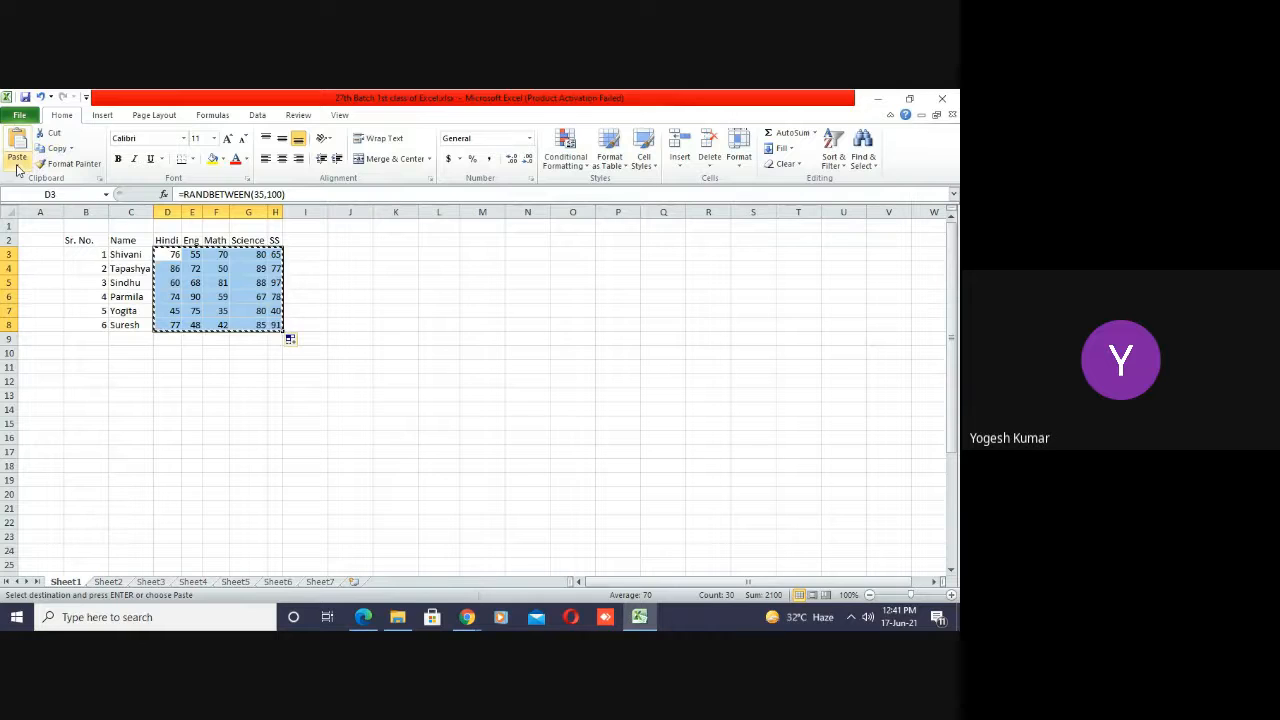
pyautogui.click(17, 167)
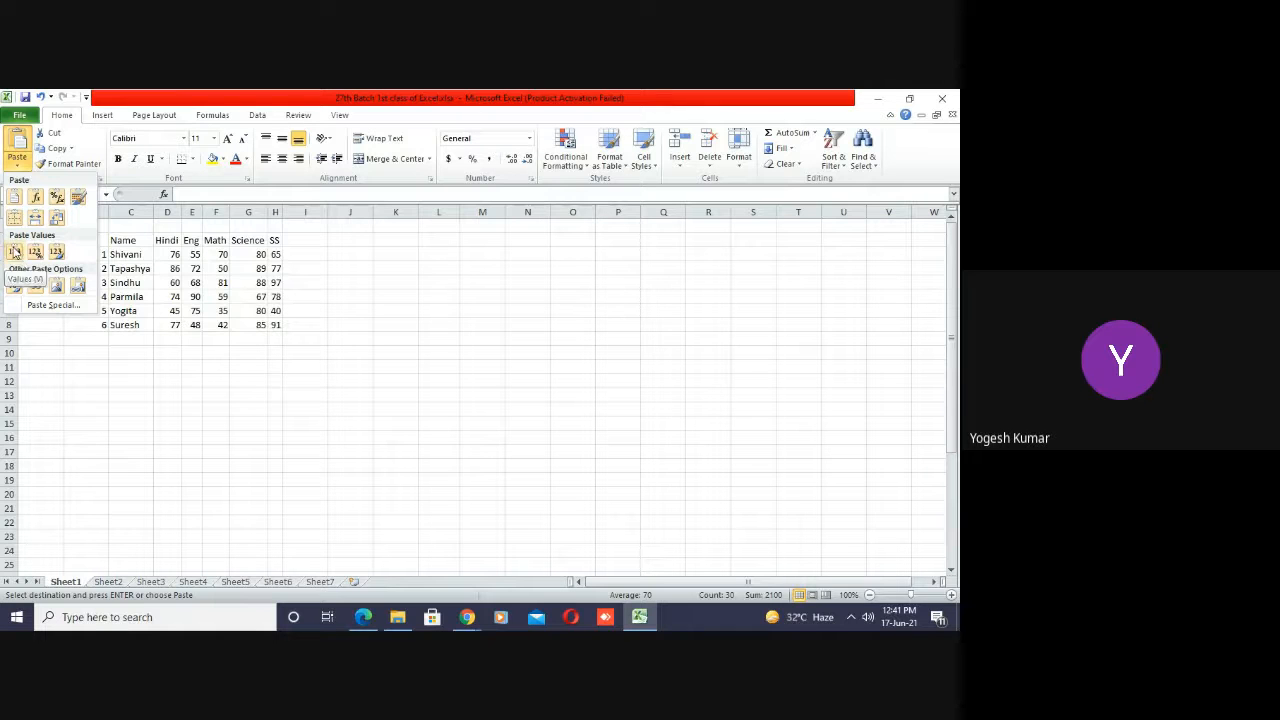
pyautogui.click(15, 252)
pyautogui.click(429, 400)
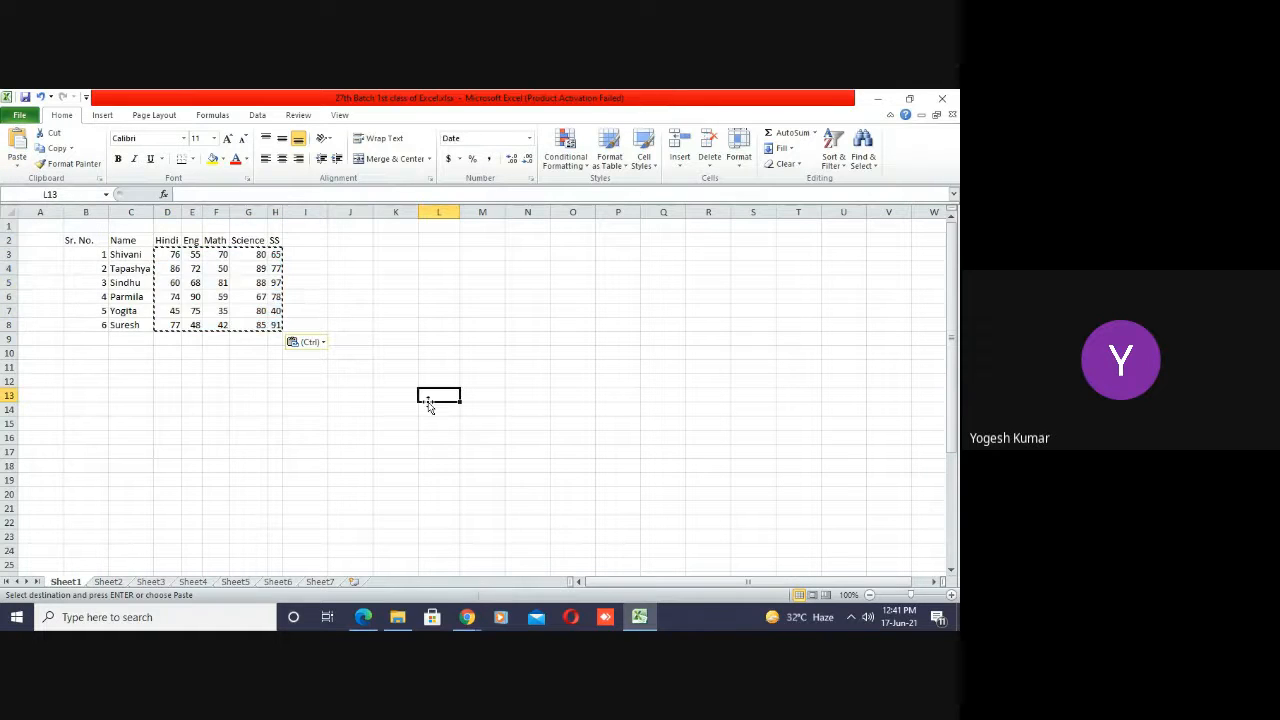
# - Go through the mark cells in D3:H8 to check whether they contain plain values instead of formulas
pyautogui.click(275, 311)
pyautogui.press('Up')
pyautogui.press('Up')
pyautogui.press('Up')
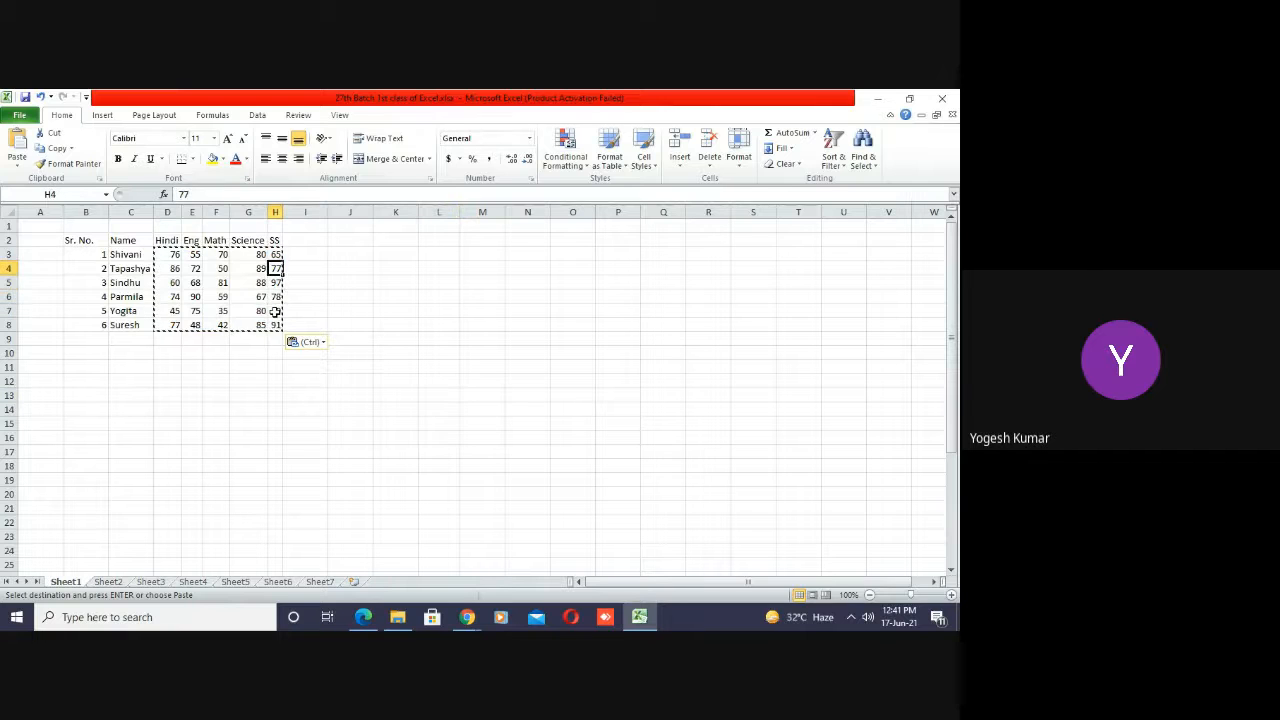
pyautogui.press('Up')
pyautogui.press('Left')
pyautogui.press('Left')
pyautogui.press('Left')
pyautogui.press('Left')
pyautogui.press('Down')
pyautogui.press('Down')
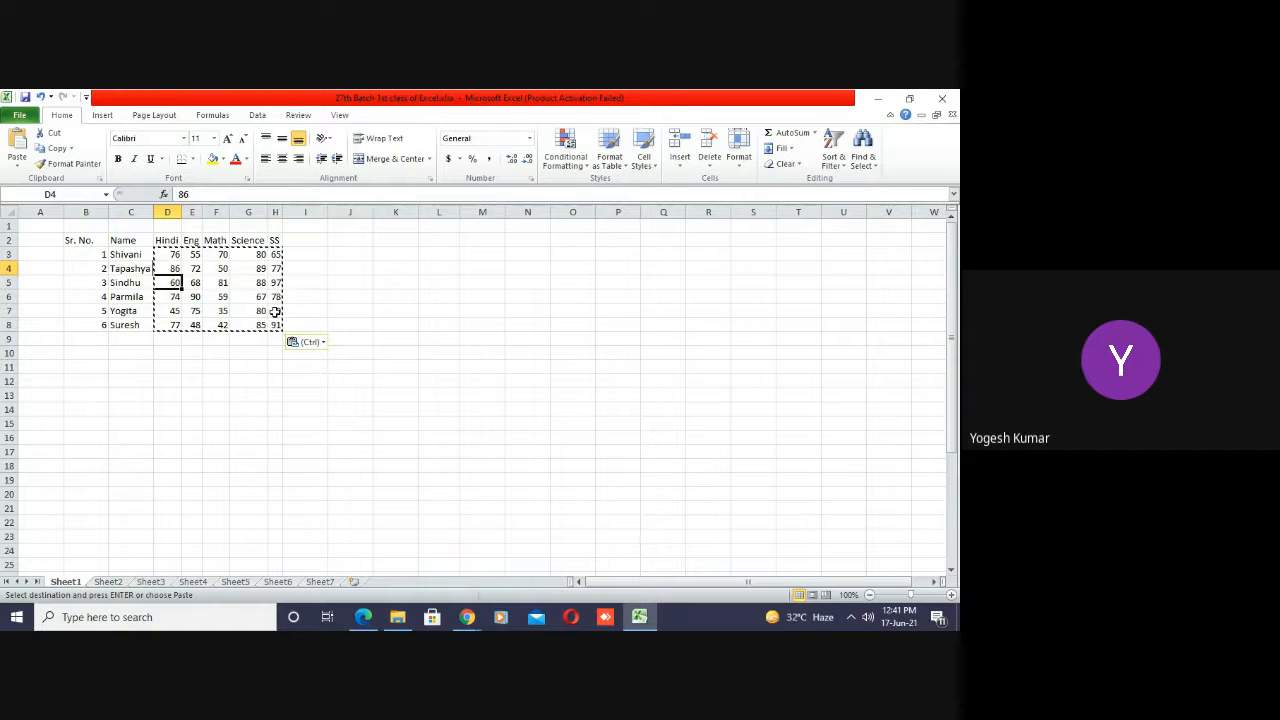
pyautogui.press('Down')
pyautogui.press('Down')
pyautogui.press('Right')
pyautogui.press('Right')
pyautogui.press('Right')
pyautogui.press('Right')
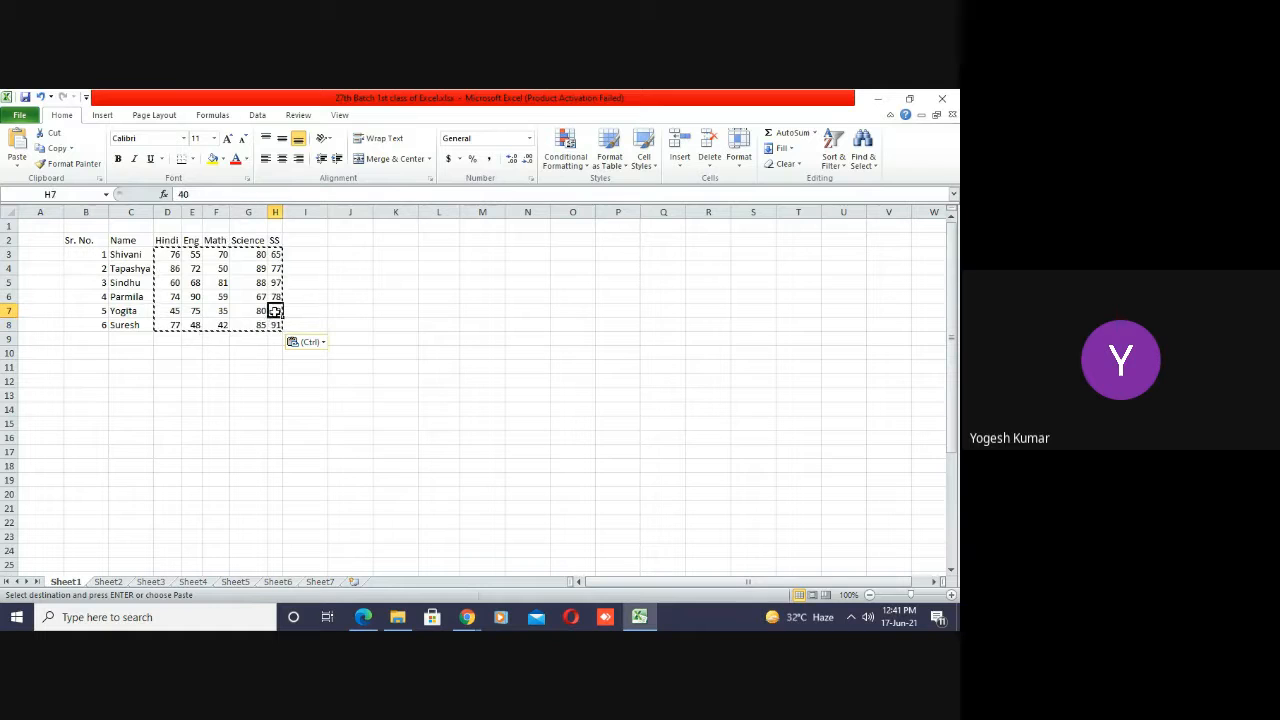
pyautogui.press('Up')
pyautogui.press('Up')
pyautogui.press('Left')
pyautogui.press('Left')
# - Add the column header "Total" in cell I2, beside the SS header
pyautogui.press('Up')
pyautogui.press('Up')
pyautogui.press('Up')
pyautogui.press('Right')
pyautogui.press('Right')
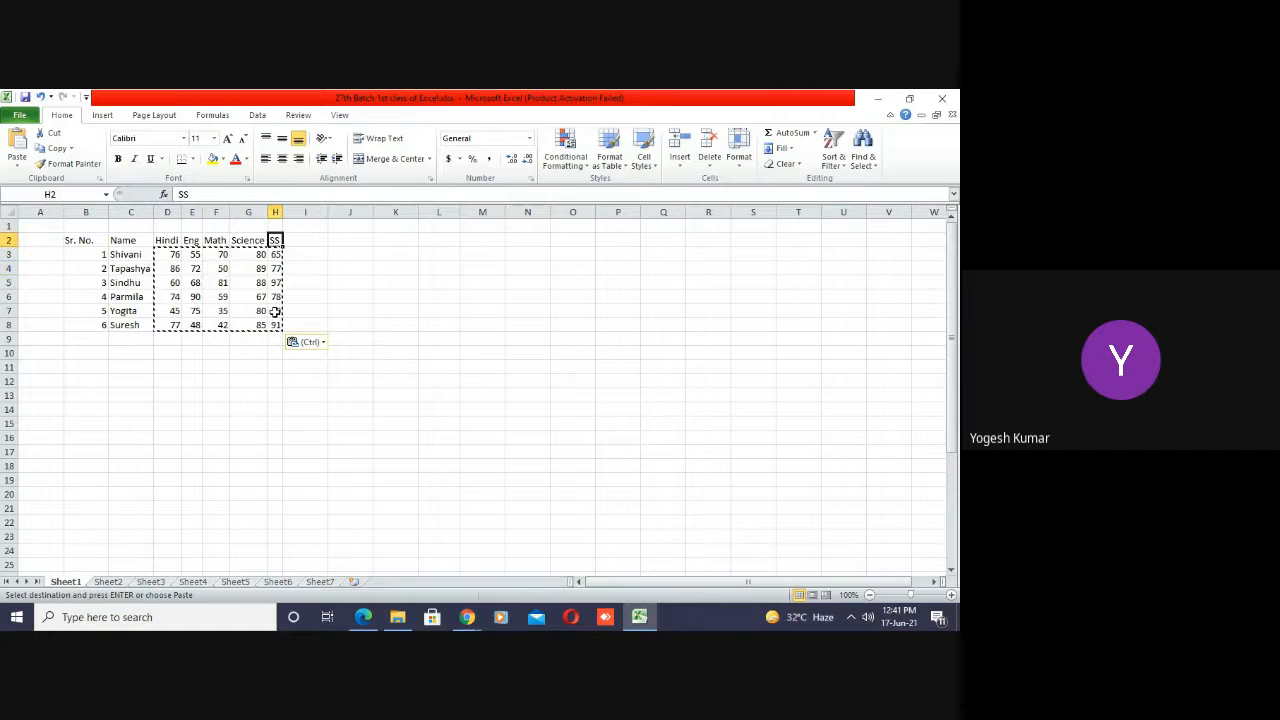
pyautogui.press('Right')
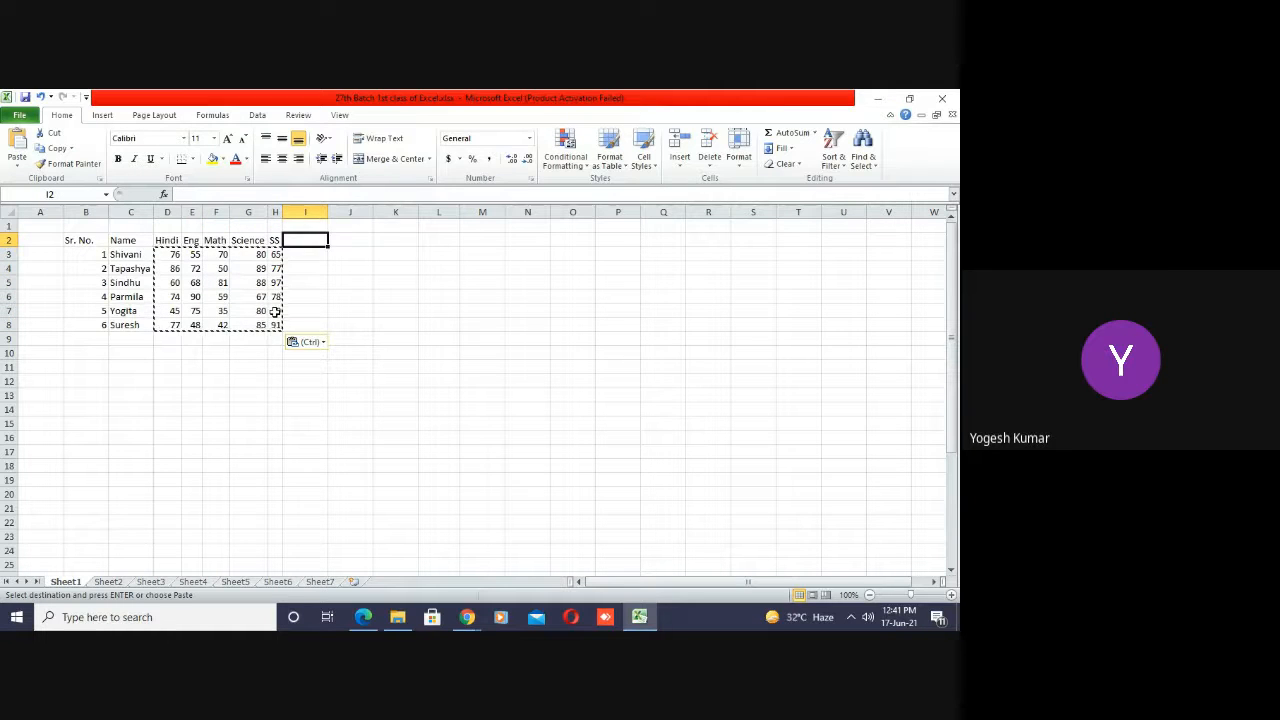
pyautogui.write('Total')
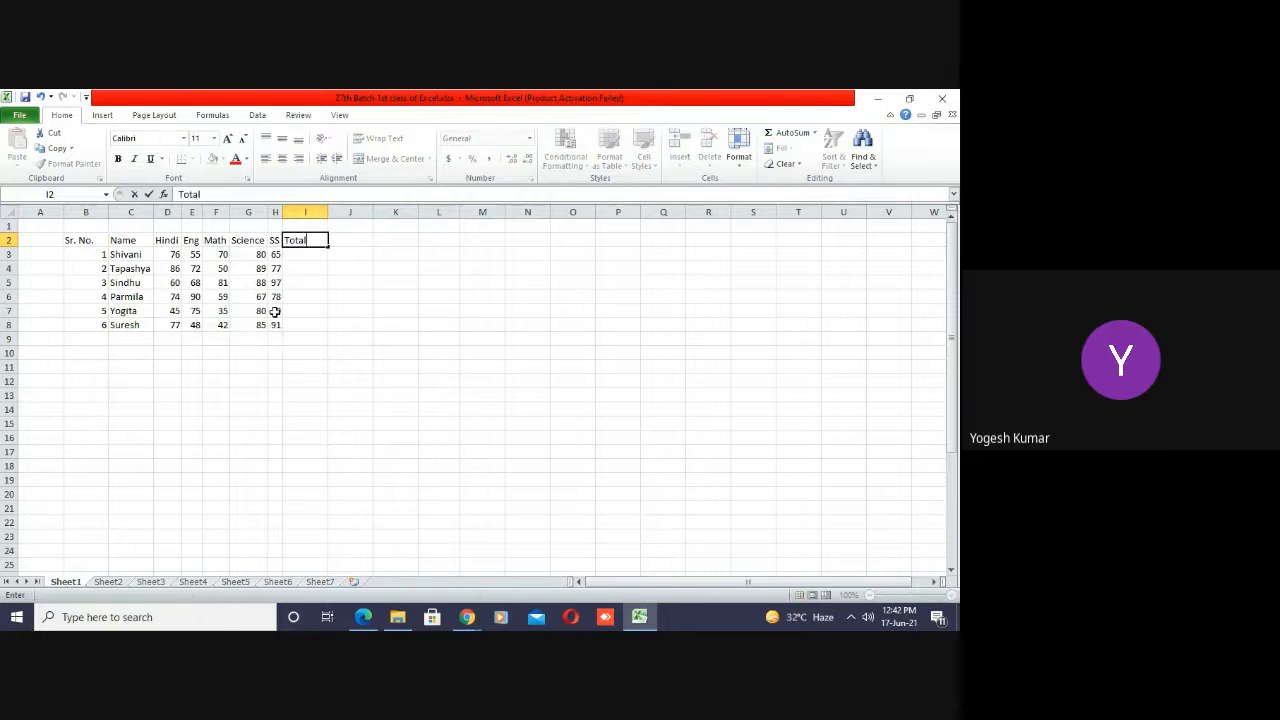
pyautogui.press('Return')
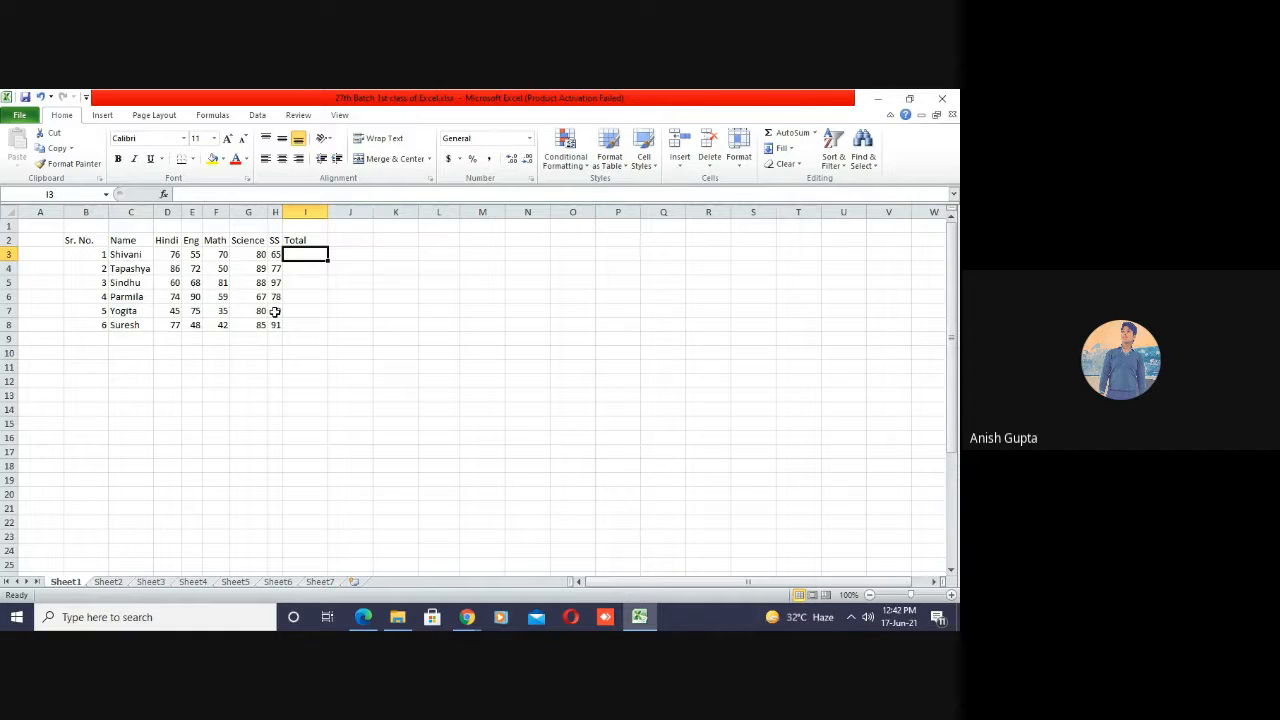
# - Enter the formula =RANDBETWEEN(40,99) in cell L3
pyautogui.press('Right')
pyautogui.press('Right')
pyautogui.press('Right')
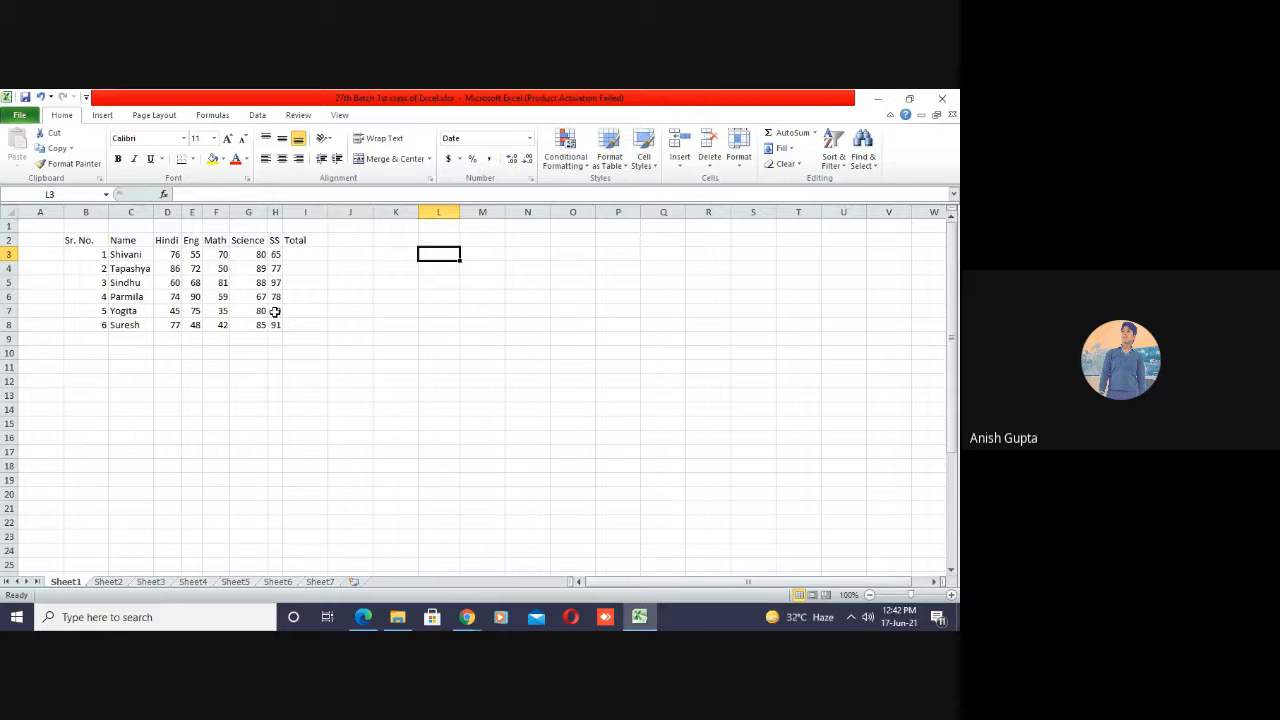
pyautogui.write('=rand')
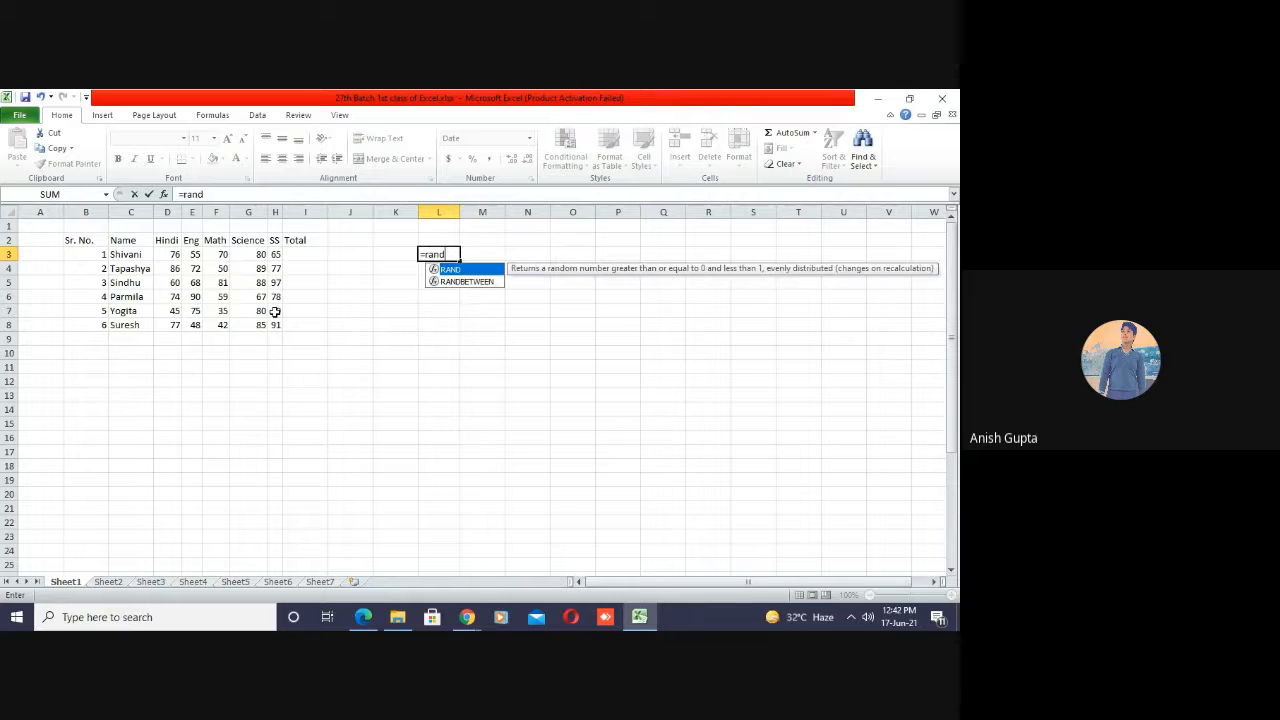
pyautogui.write('b')
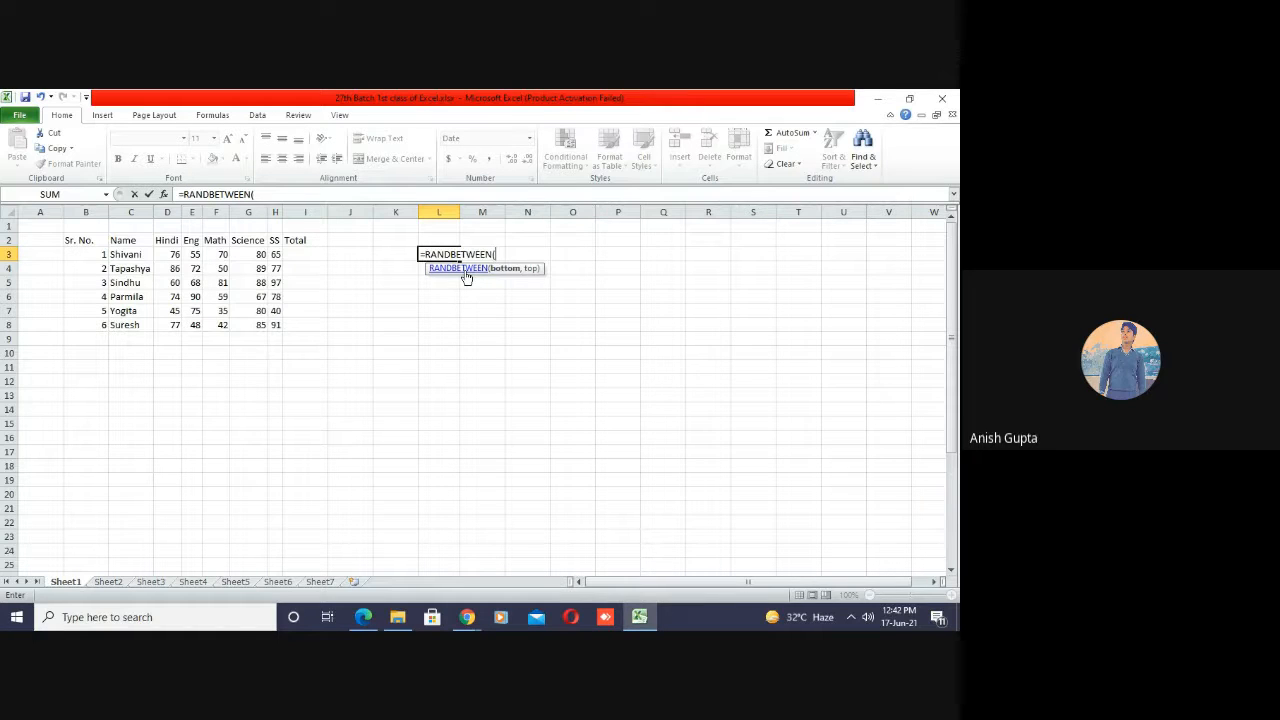
pyautogui.write('40,99')
pyautogui.press('Return')
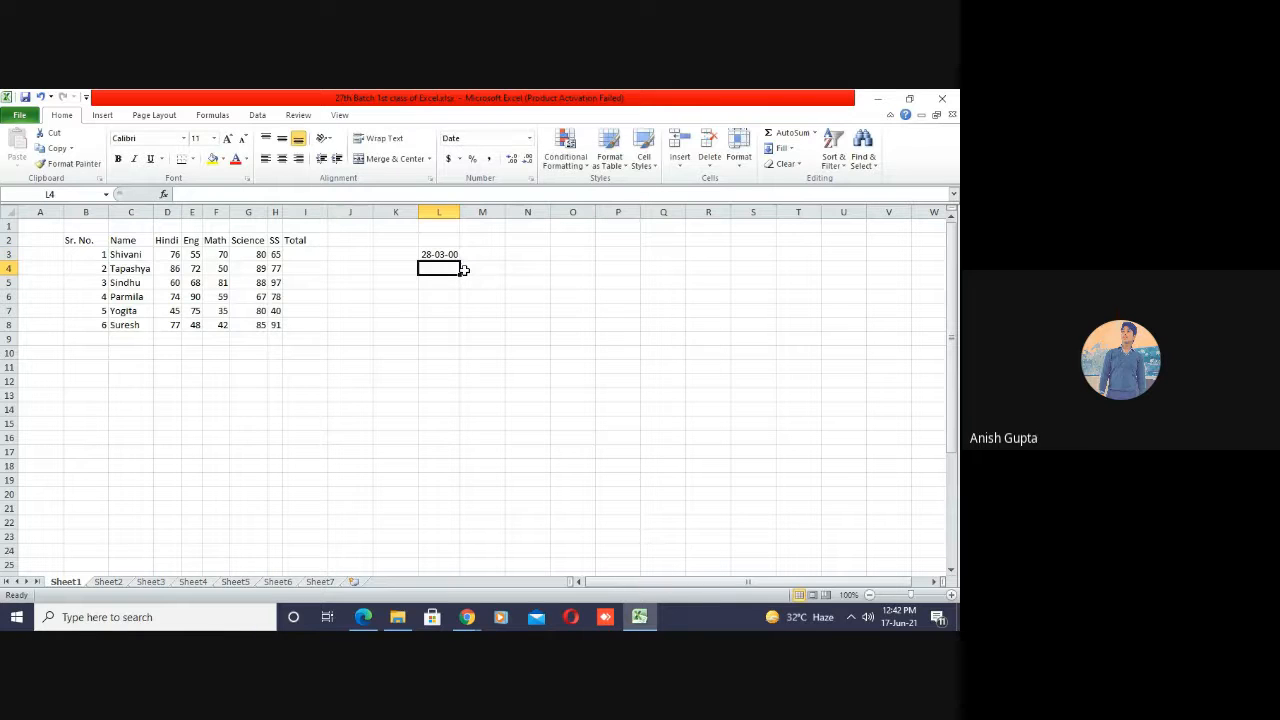
# - Set the number format of cell L3 to General
pyautogui.press('Up')
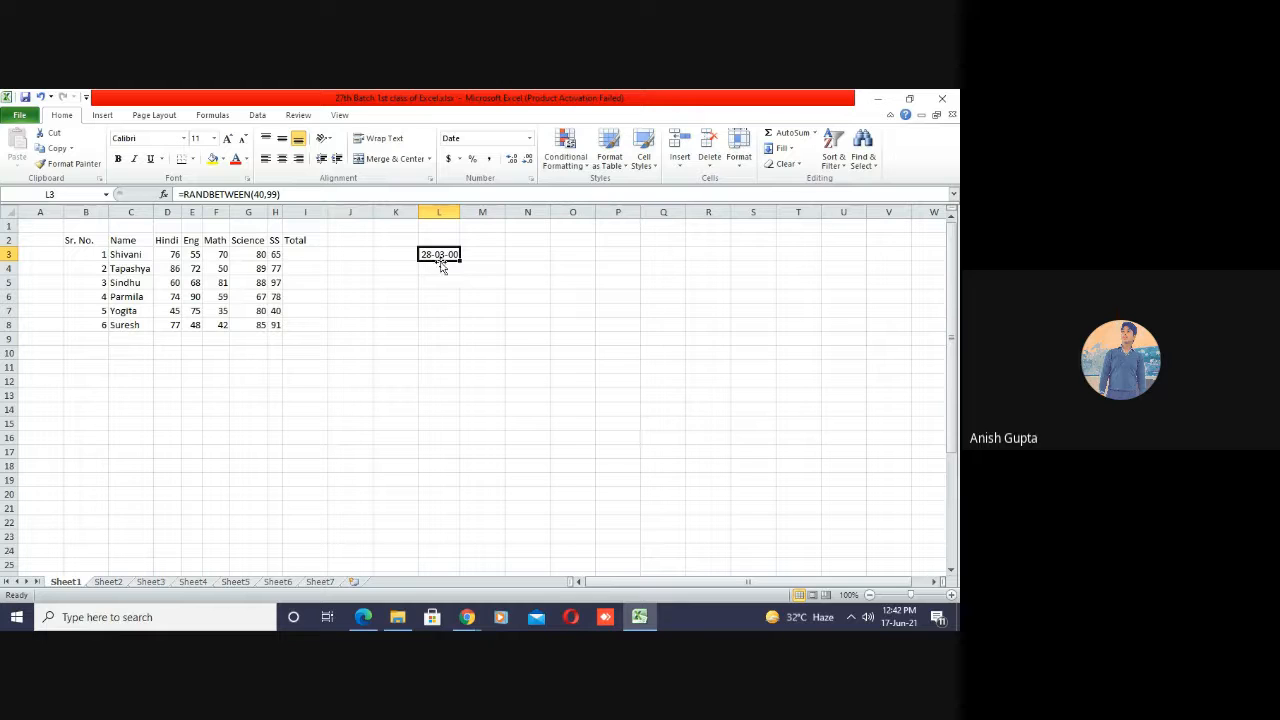
pyautogui.click(531, 142)
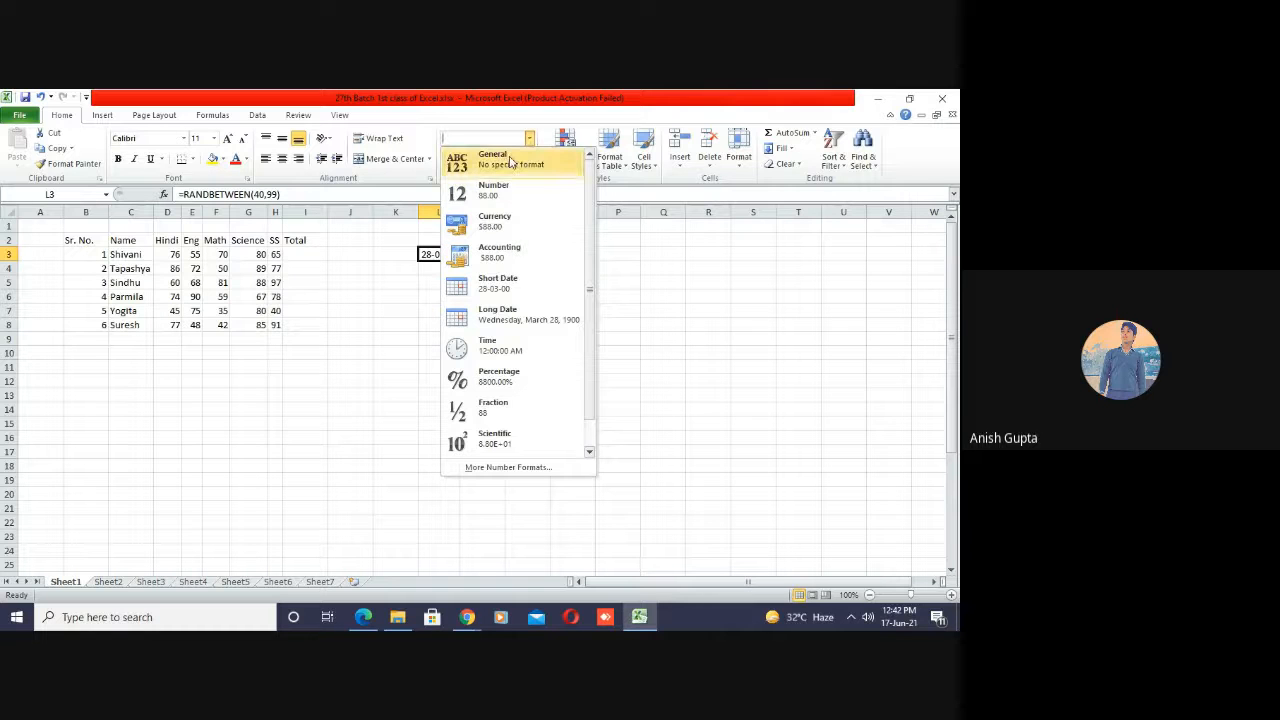
pyautogui.click(508, 157)
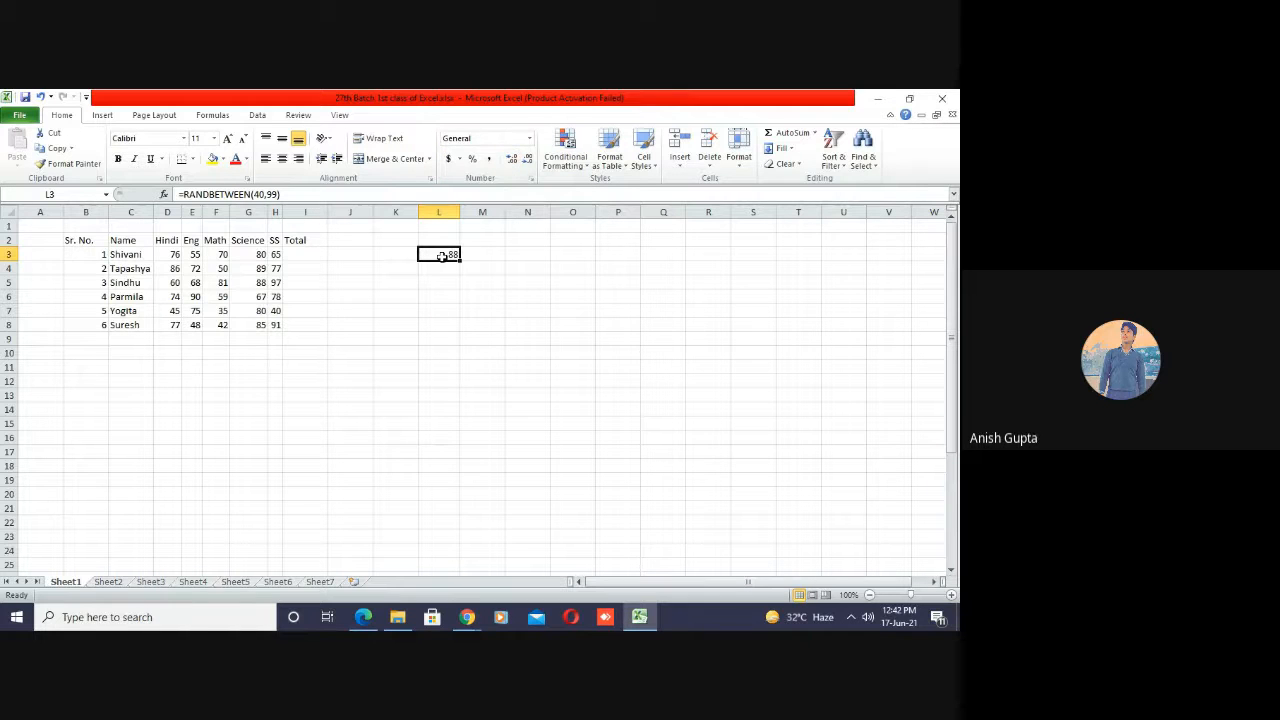
# - Apply the General number format to the whole range L3:Q14
pyautogui.hotkey('shift', 'Down')
pyautogui.hotkey('shift', 'Down')
pyautogui.hotkey('shift', 'Down')
pyautogui.hotkey('shift', 'Down')
pyautogui.hotkey('shift', 'Down')
pyautogui.hotkey('shift', 'Down')
pyautogui.hotkey('shift', 'Down')
pyautogui.hotkey('shift', 'Down')
pyautogui.hotkey('shift', 'Down')
pyautogui.hotkey('shift', 'Down')
pyautogui.hotkey('shift', 'Down')
pyautogui.hotkey('shift', 'Right')
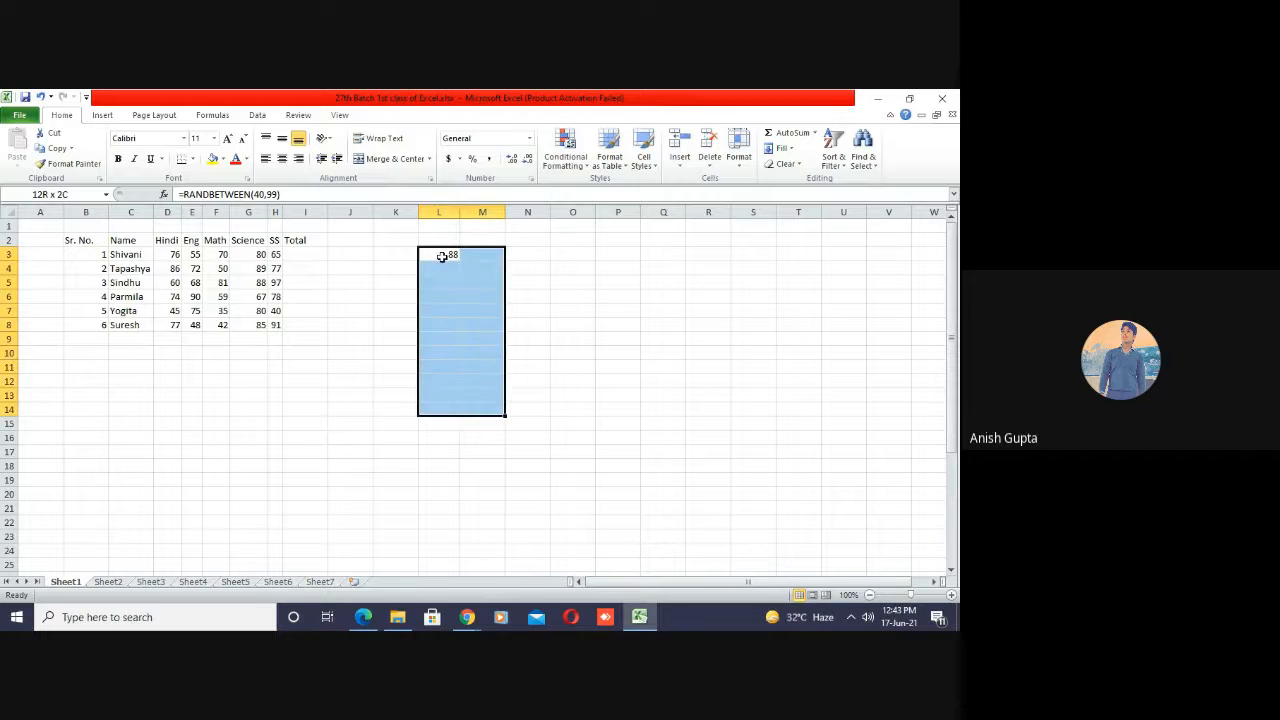
pyautogui.hotkey('shift', 'Right')
pyautogui.hotkey('shift', 'Right')
pyautogui.hotkey('shift', 'Right')
pyautogui.hotkey('shift', 'Right')
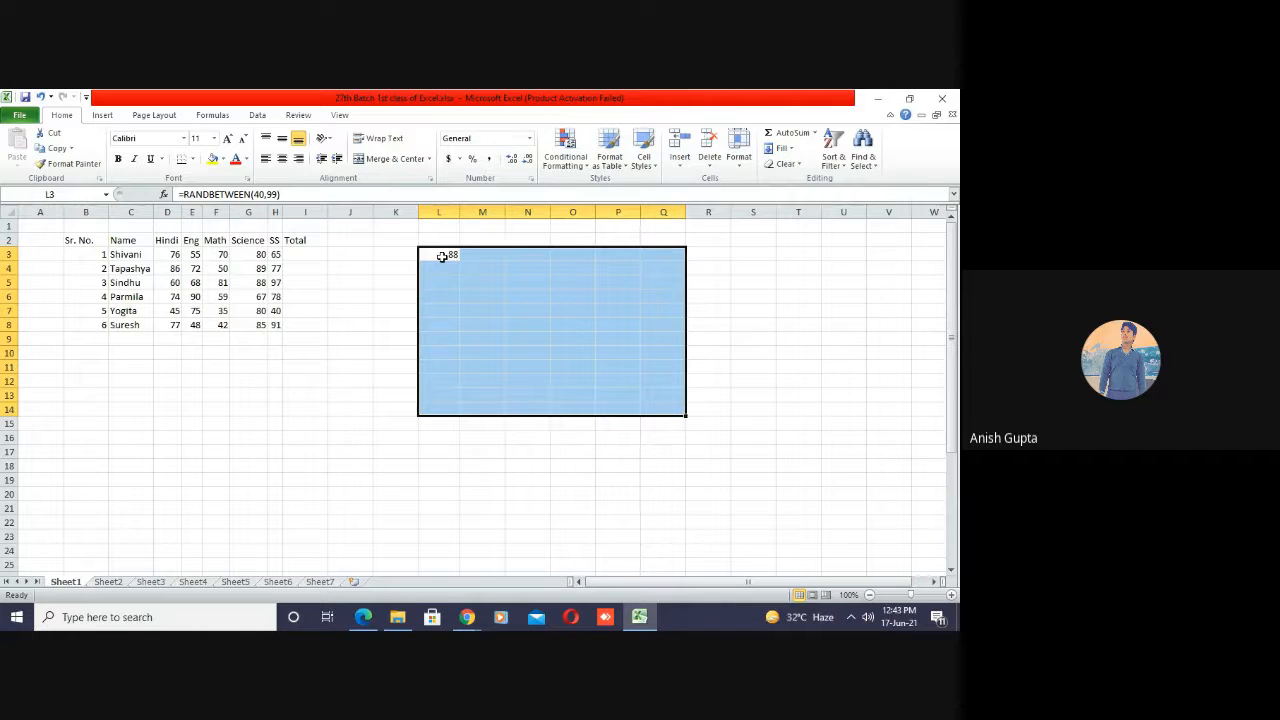
pyautogui.click(529, 139)
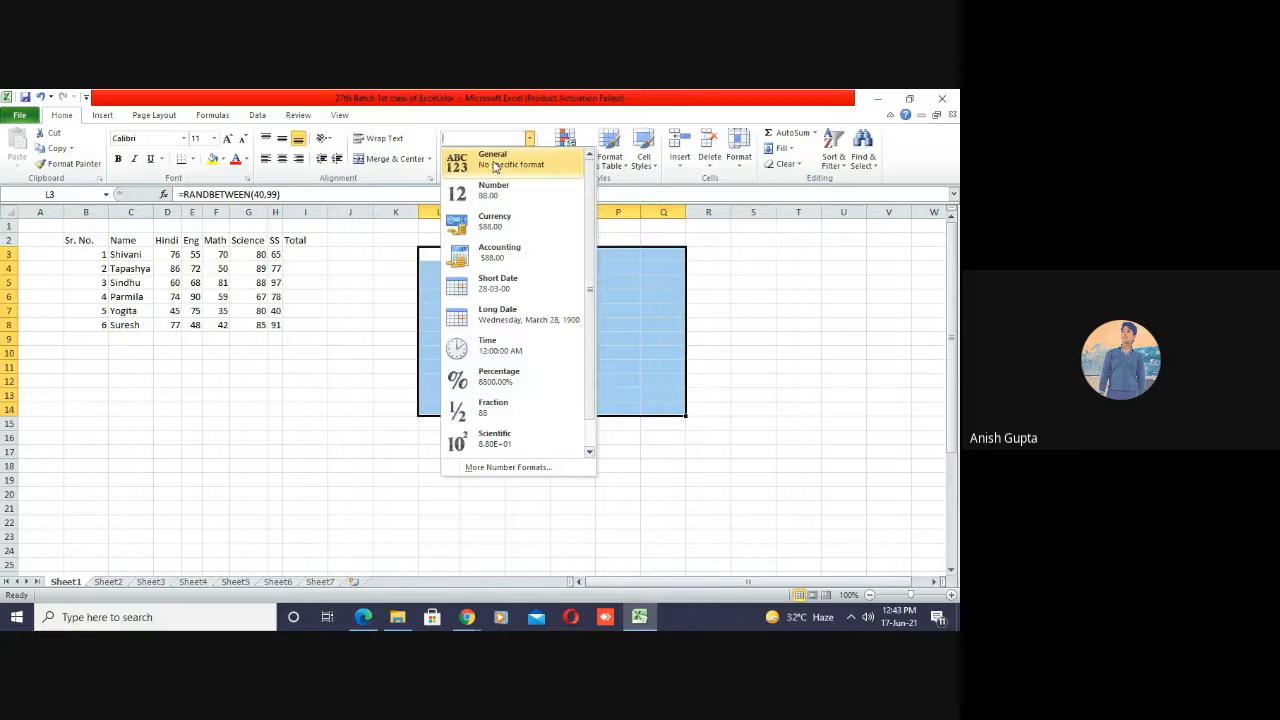
pyautogui.click(494, 166)
pyautogui.click(433, 265)
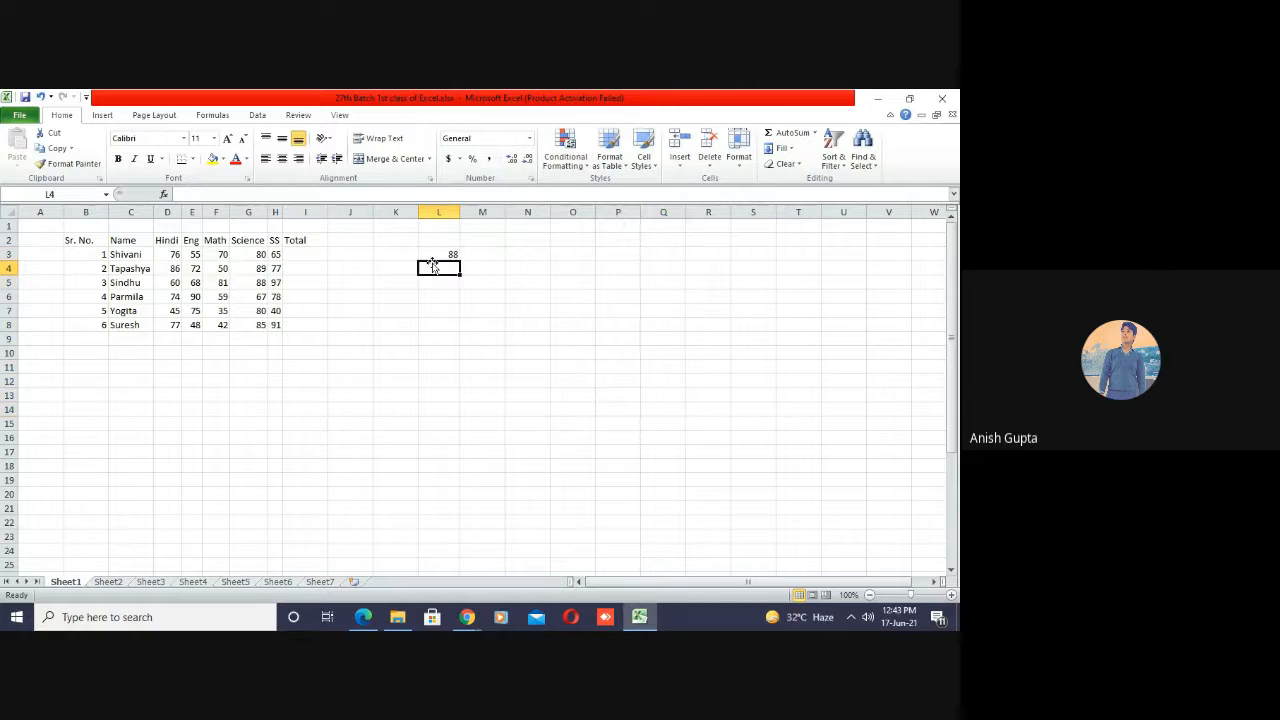
# - Fill the RANDBETWEEN formula from cell L3 across and down through the range L3:P10
pyautogui.click(446, 246)
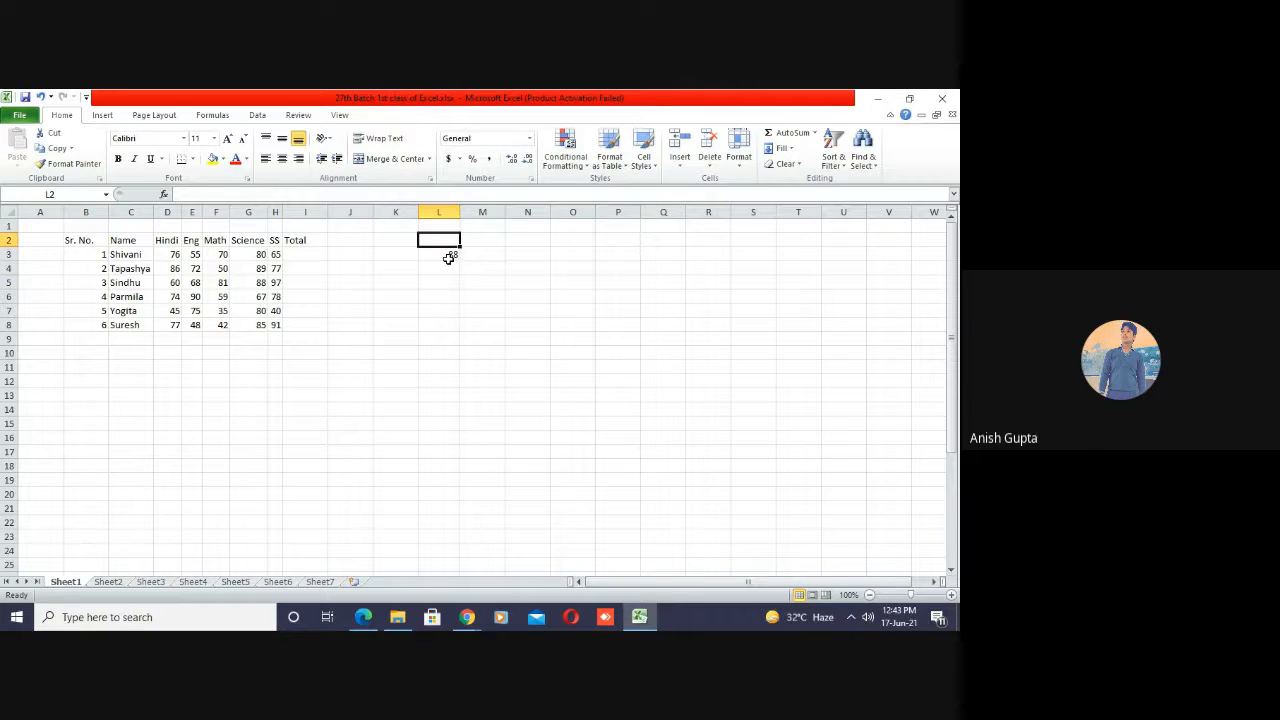
pyautogui.click(449, 257)
pyautogui.moveTo(459, 261); pyautogui.dragTo(625, 363)
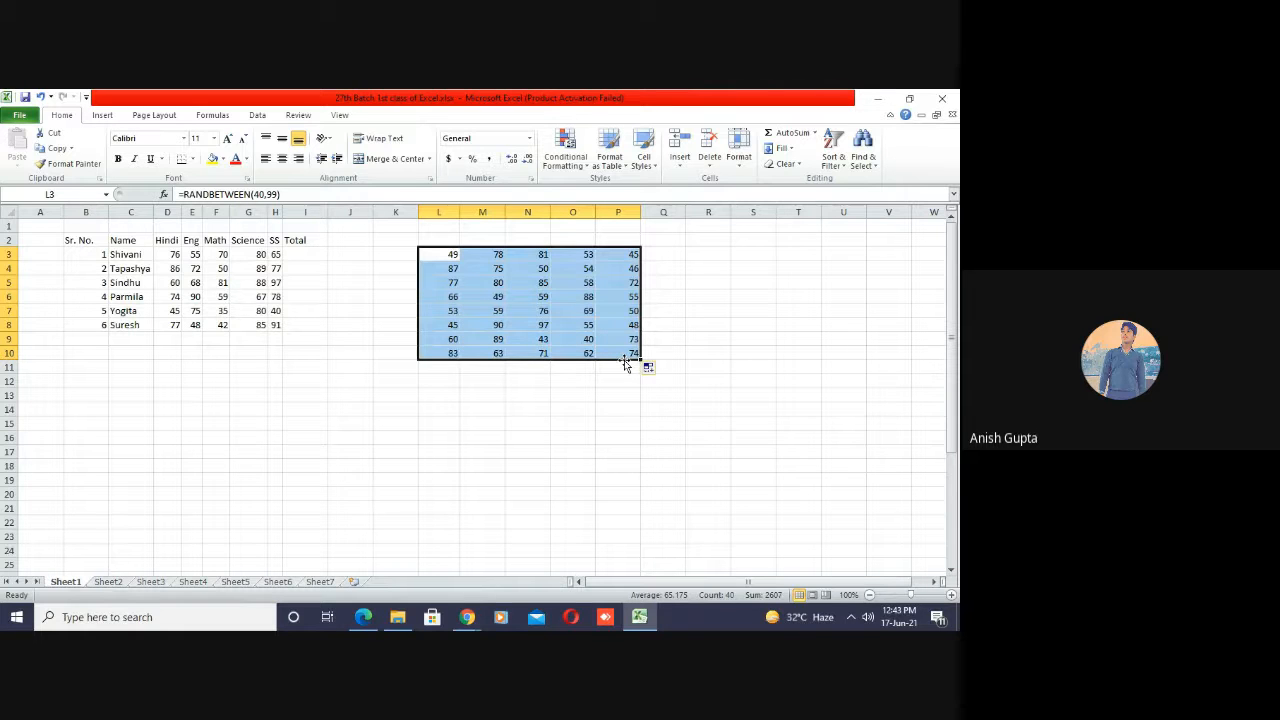
# - Examine the formulas behind various cells across the filled range L3:P10
pyautogui.click(555, 333)
pyautogui.click(482, 290)
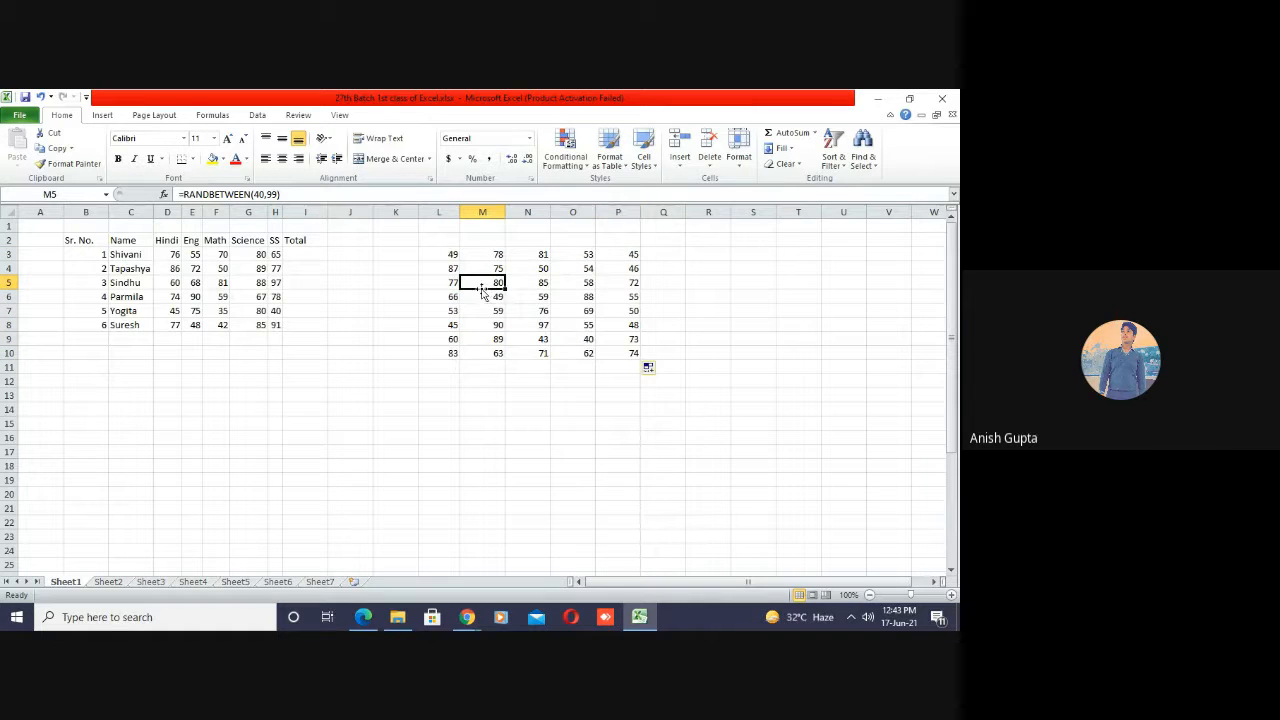
pyautogui.click(612, 245)
pyautogui.click(562, 270)
pyautogui.click(558, 309)
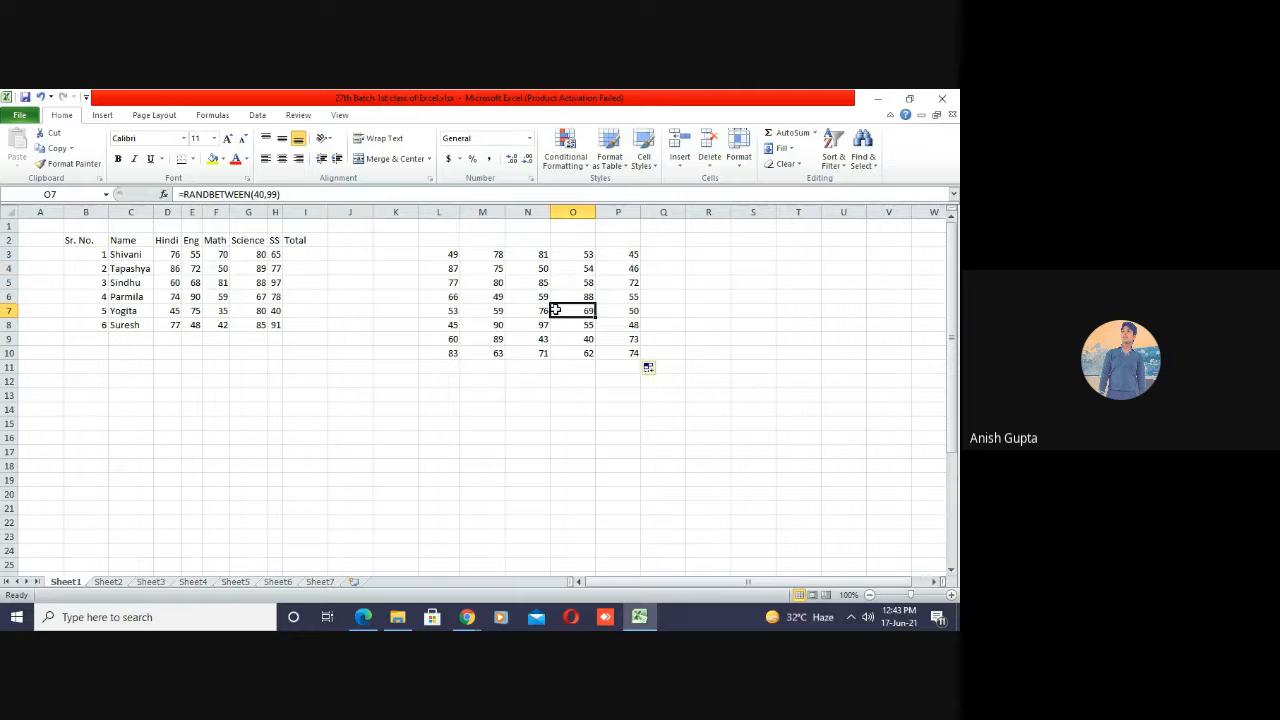
pyautogui.click(628, 310)
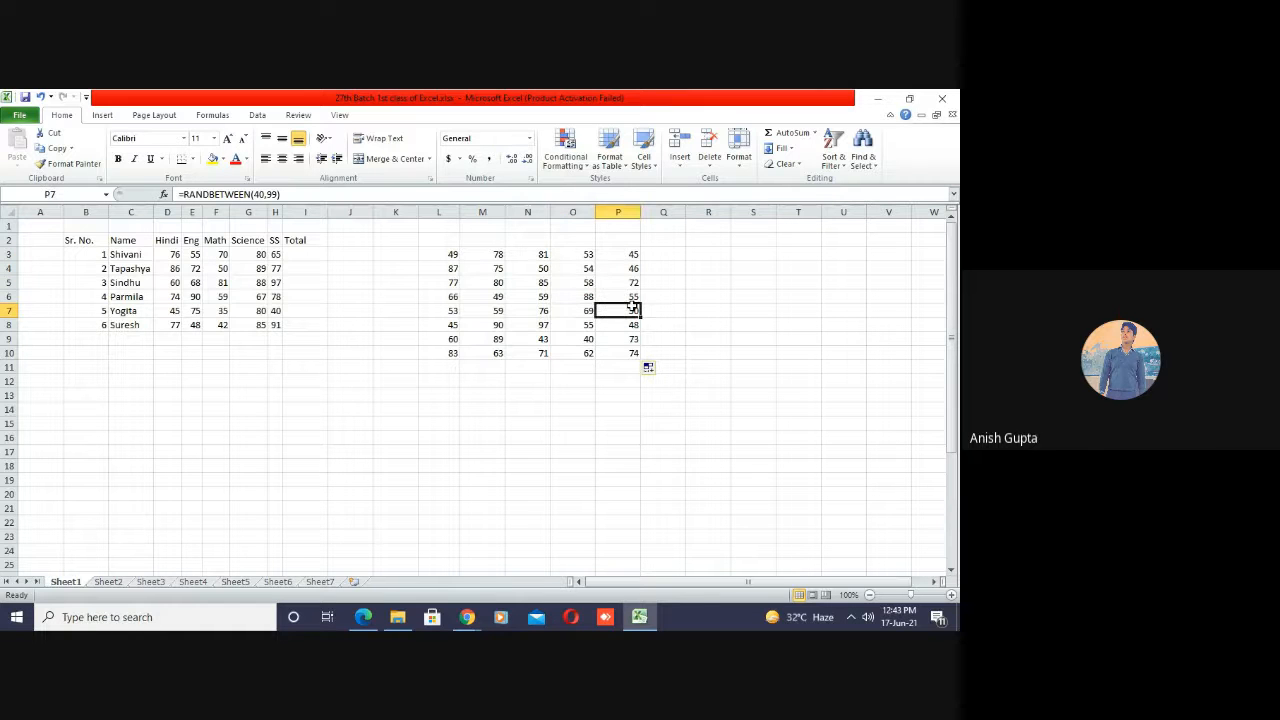
pyautogui.click(519, 326)
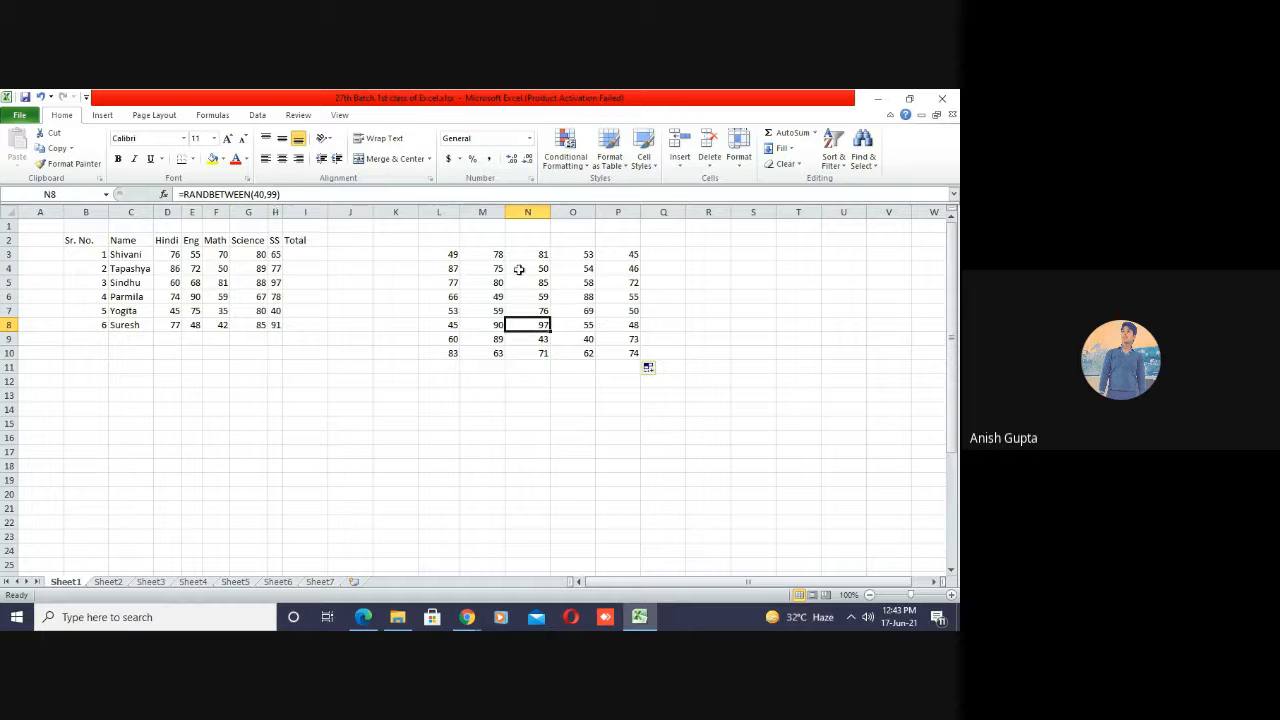
pyautogui.click(537, 341)
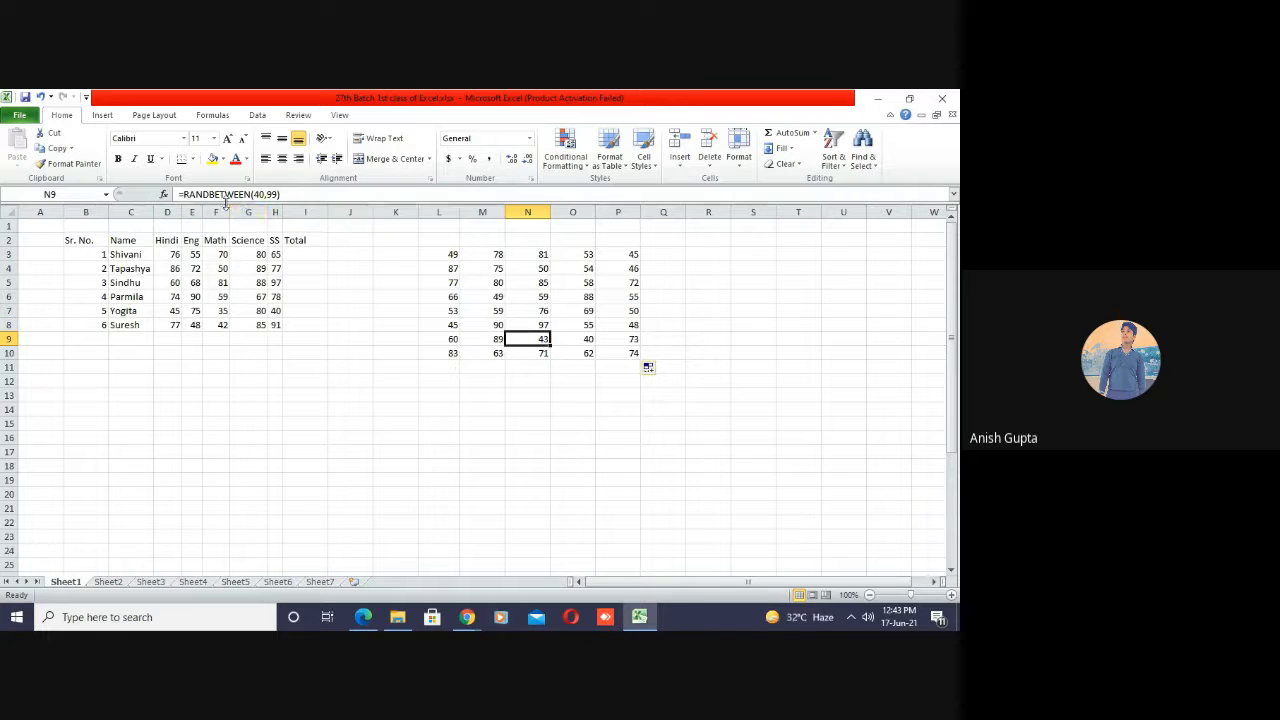
pyautogui.click(645, 342)
pyautogui.click(563, 328)
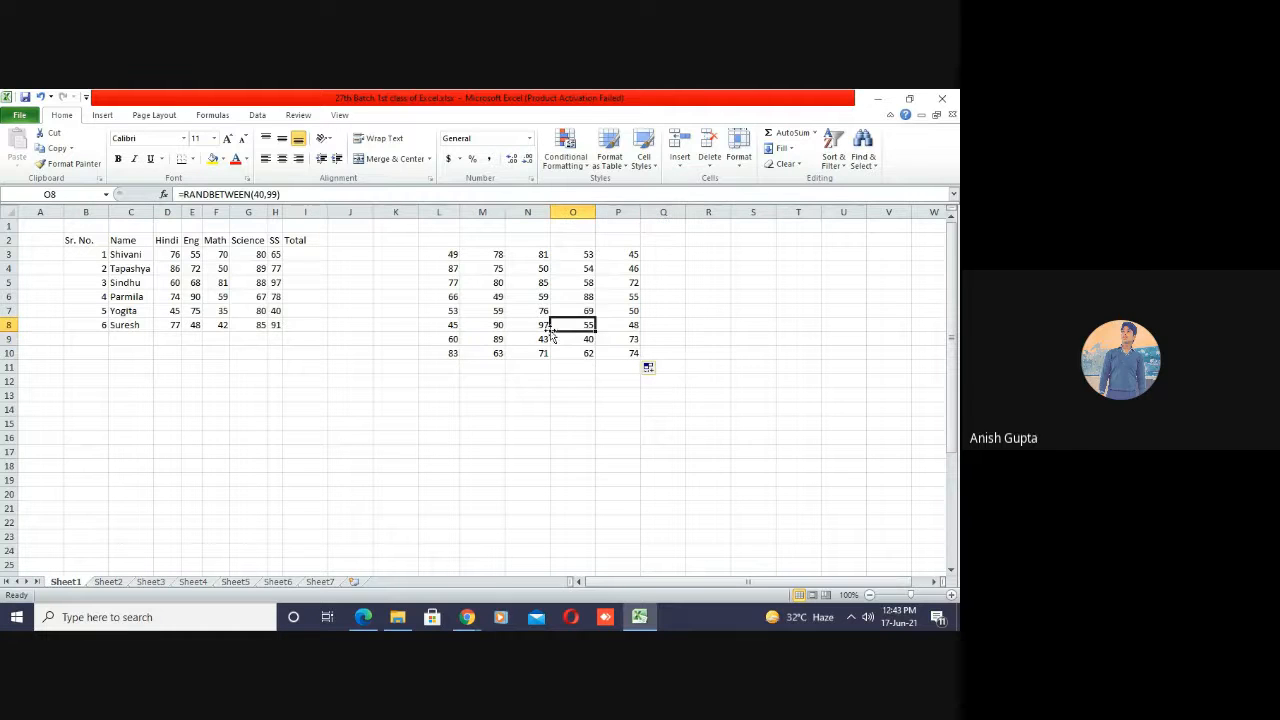
pyautogui.click(500, 313)
# - Copy the range L3:P10 and paste it over itself as values only, replacing the formulas
pyautogui.click(450, 255)
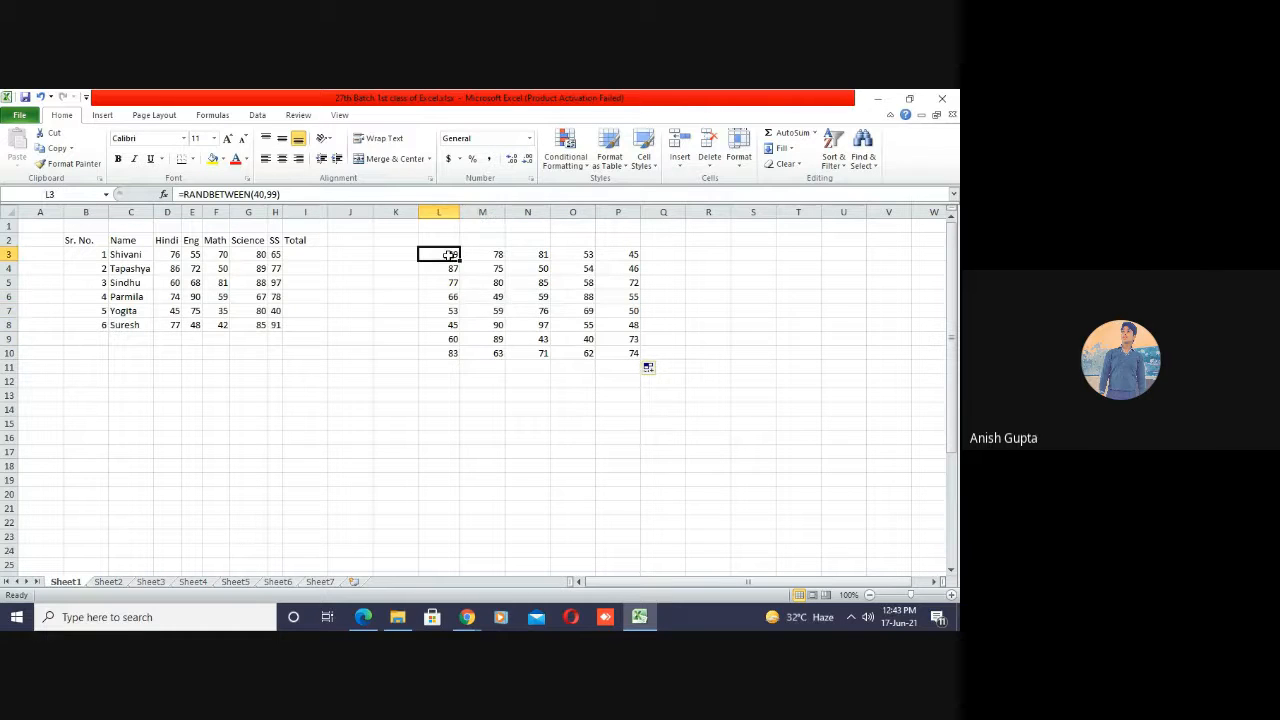
pyautogui.hotkey('shift', 'Right')
pyautogui.hotkey('shift', 'Right')
pyautogui.hotkey('shift', 'Right')
pyautogui.hotkey('shift', 'Right')
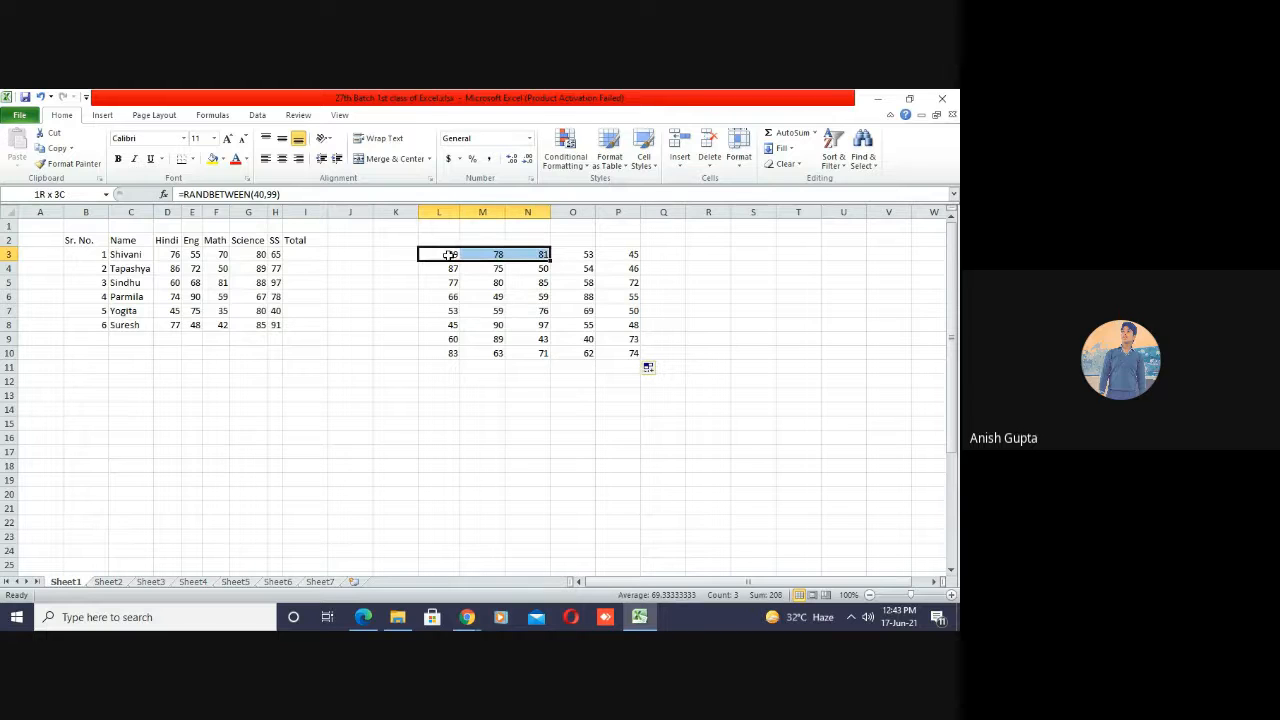
pyautogui.hotkey('shift', 'Down')
pyautogui.hotkey('shift', 'Down')
pyautogui.hotkey('shift', 'Down')
pyautogui.hotkey('shift', 'Down')
pyautogui.hotkey('shift', 'Down')
pyautogui.hotkey('shift', 'Down')
pyautogui.hotkey('shift', 'Down')
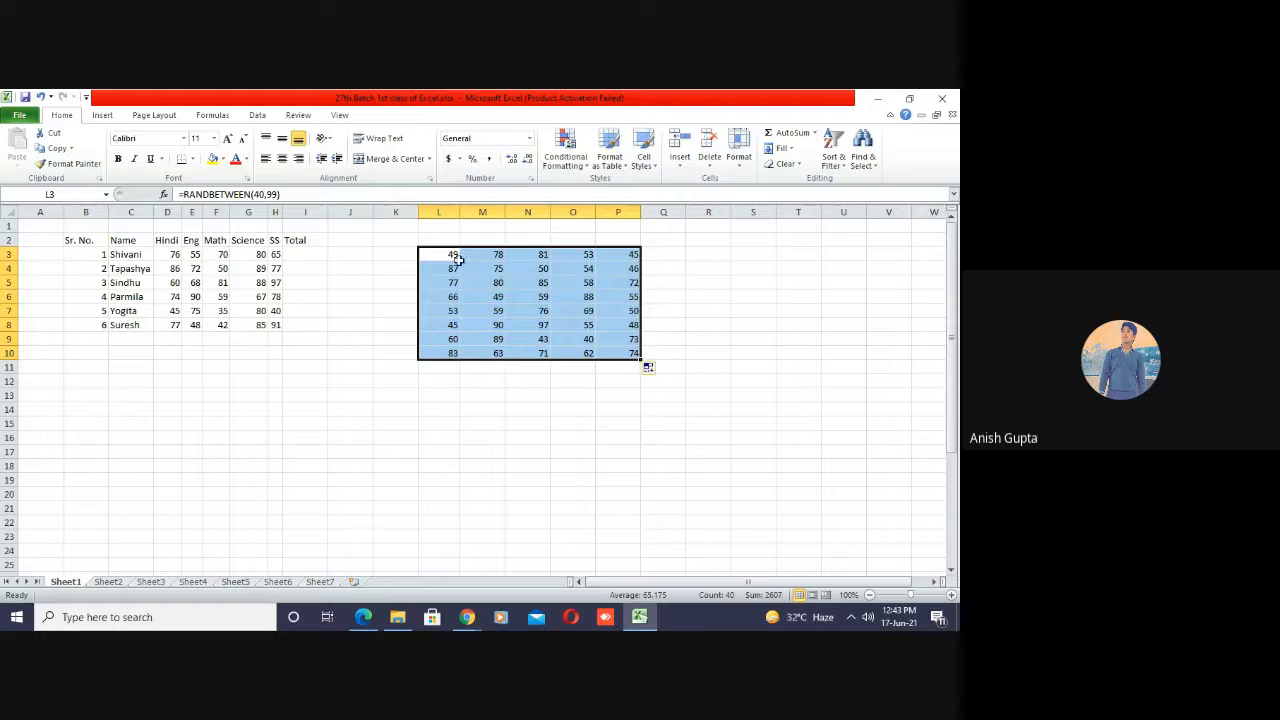
pyautogui.hotkey('ctrl', 'c')
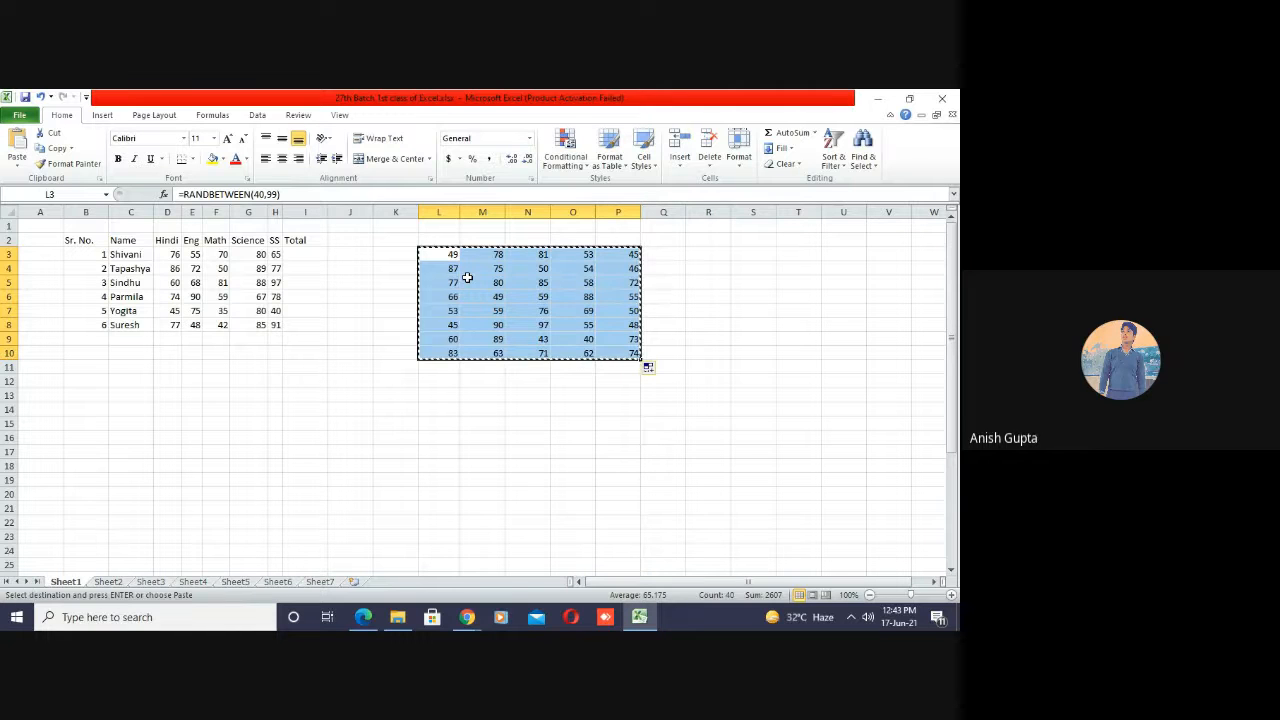
pyautogui.click(17, 168)
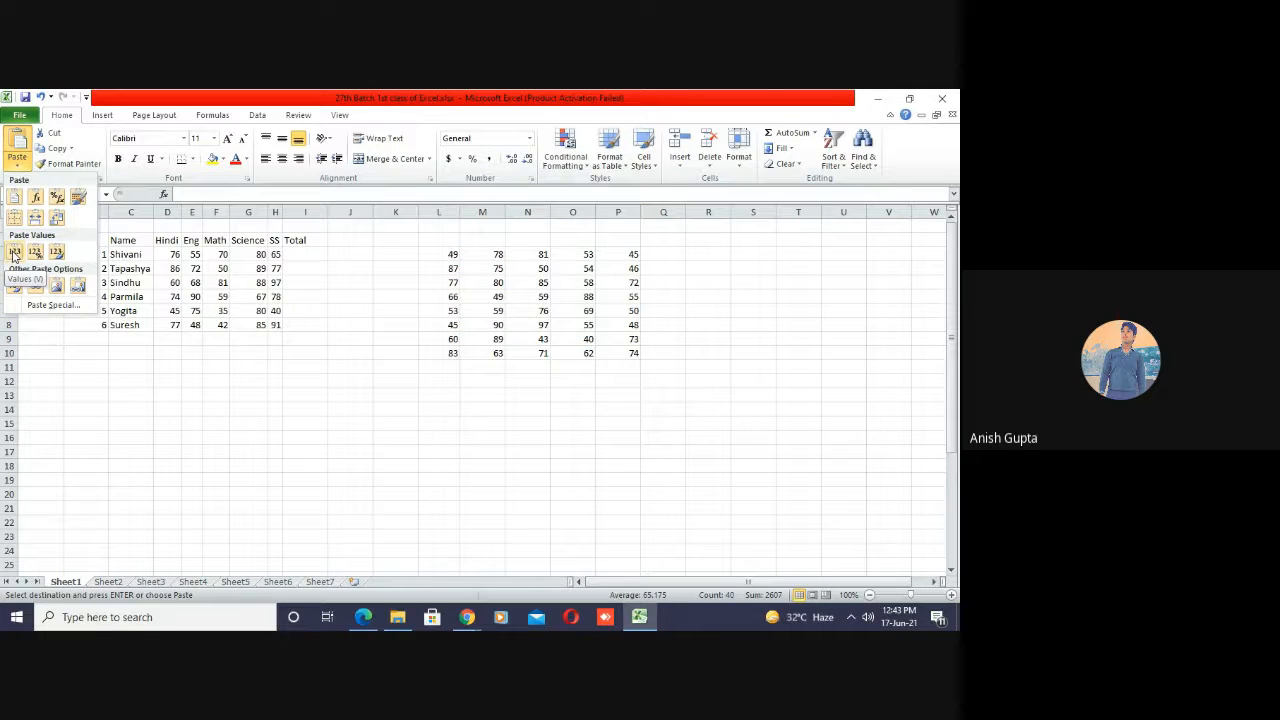
pyautogui.click(14, 255)
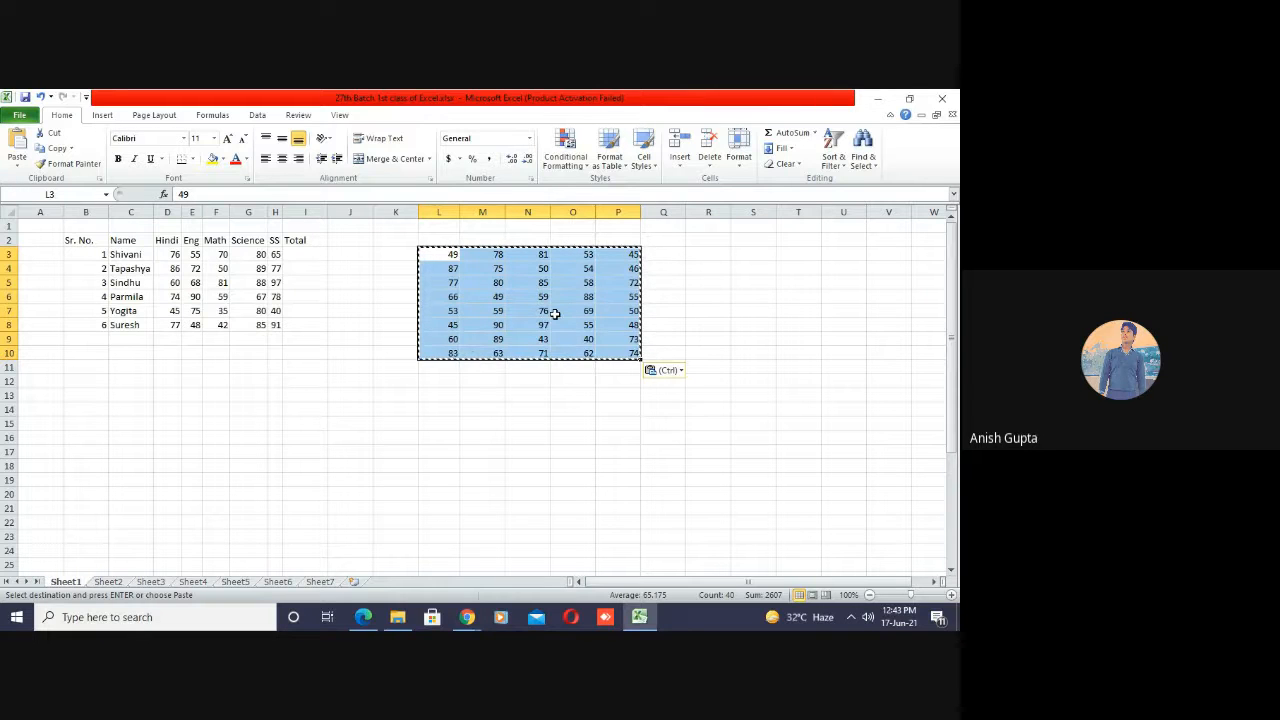
# - Check the contents of various cells in L3:P10 for fixed numbers instead of formulas
pyautogui.click(555, 314)
pyautogui.click(482, 268)
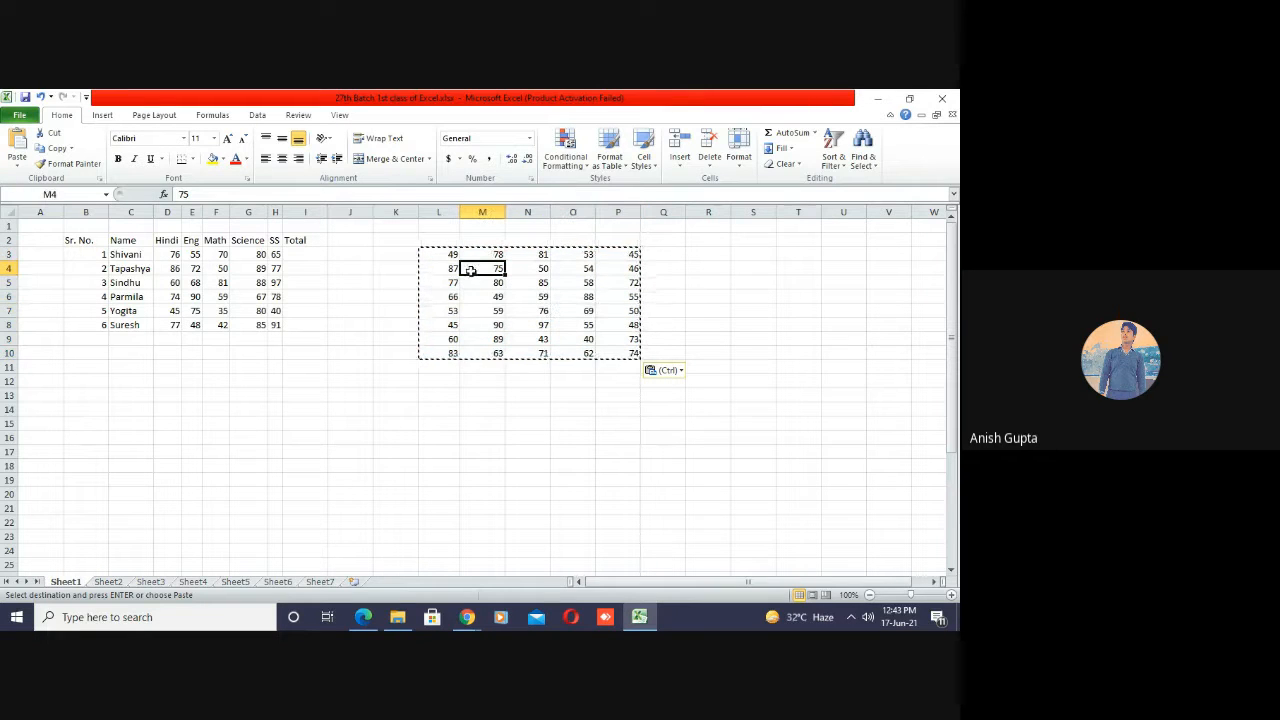
pyautogui.click(455, 283)
pyautogui.click(578, 296)
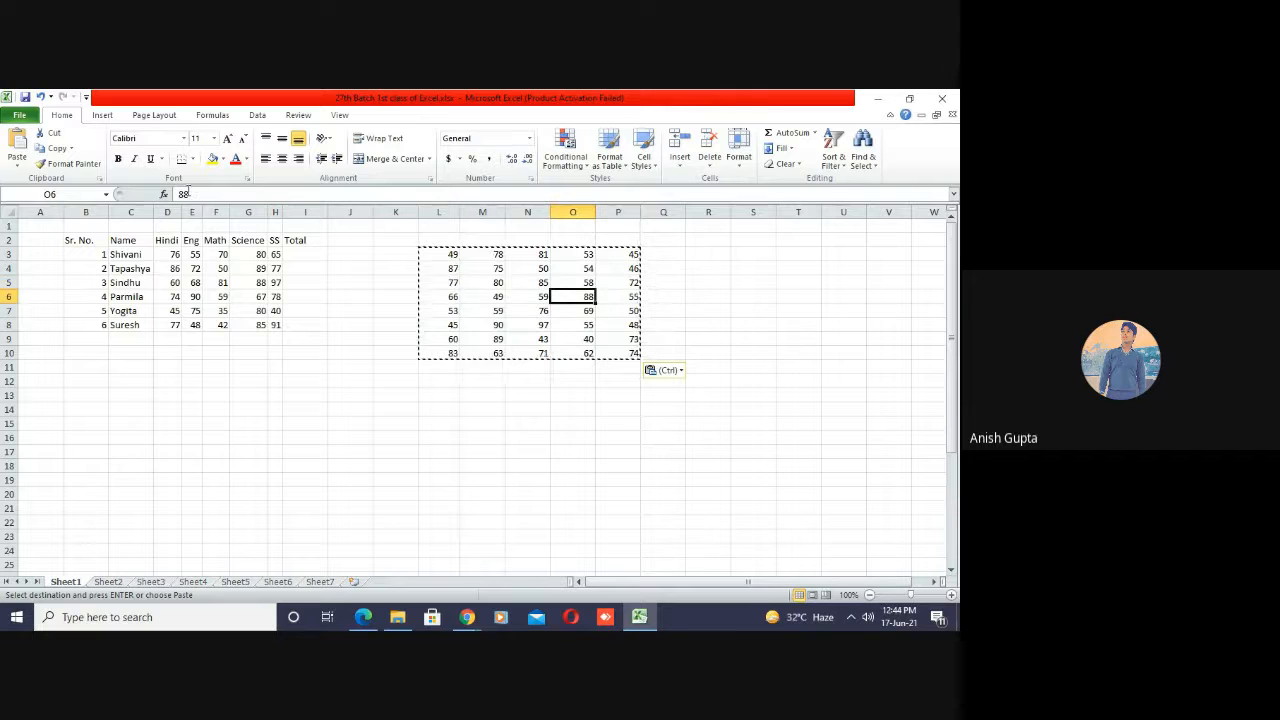
pyautogui.click(478, 310)
pyautogui.click(560, 326)
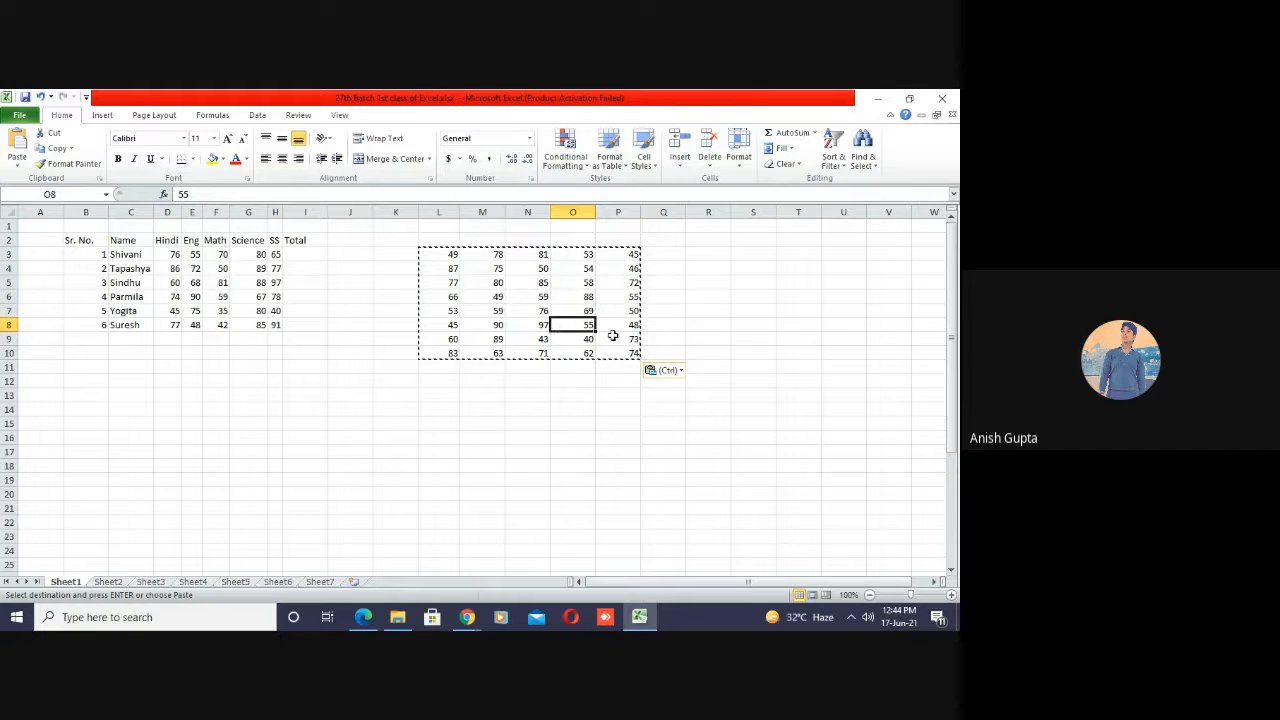
pyautogui.click(614, 337)
pyautogui.click(530, 339)
pyautogui.click(487, 266)
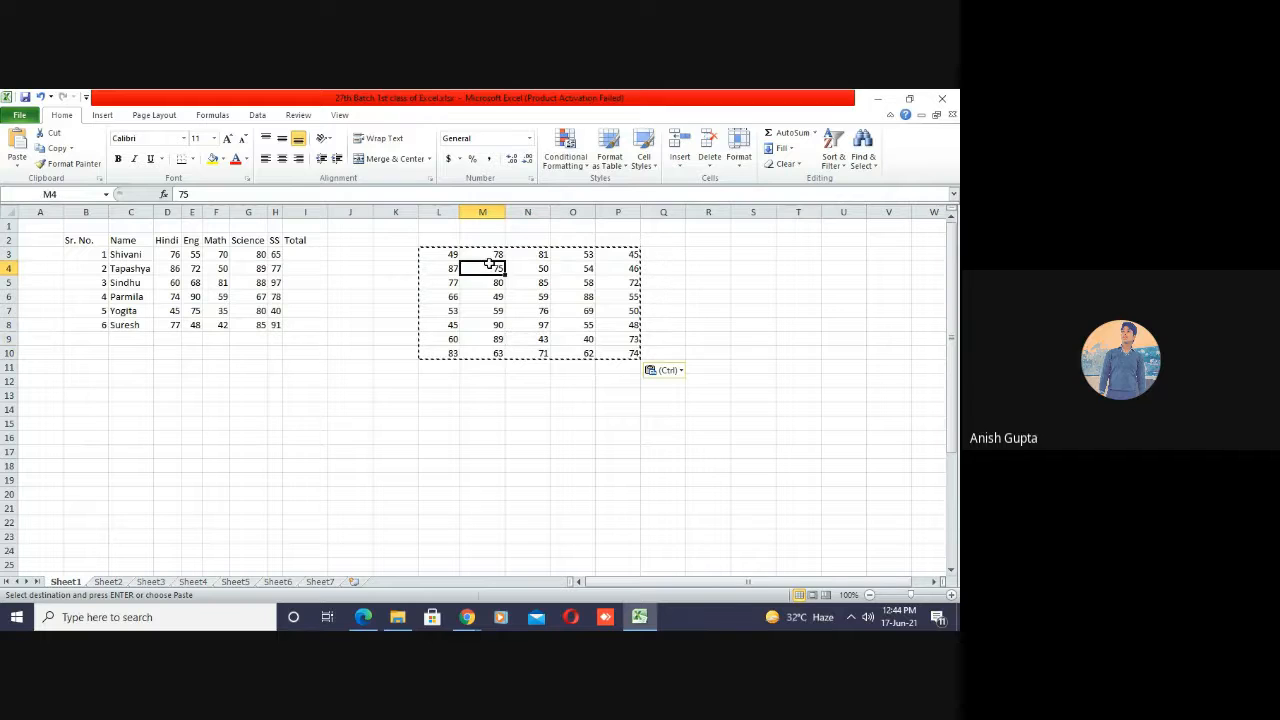
# - Clear the demonstration numbers from the range L3:P11 and select cell I3 under the Total header
pyautogui.moveTo(439, 249); pyautogui.dragTo(629, 360)
pyautogui.press('Delete')
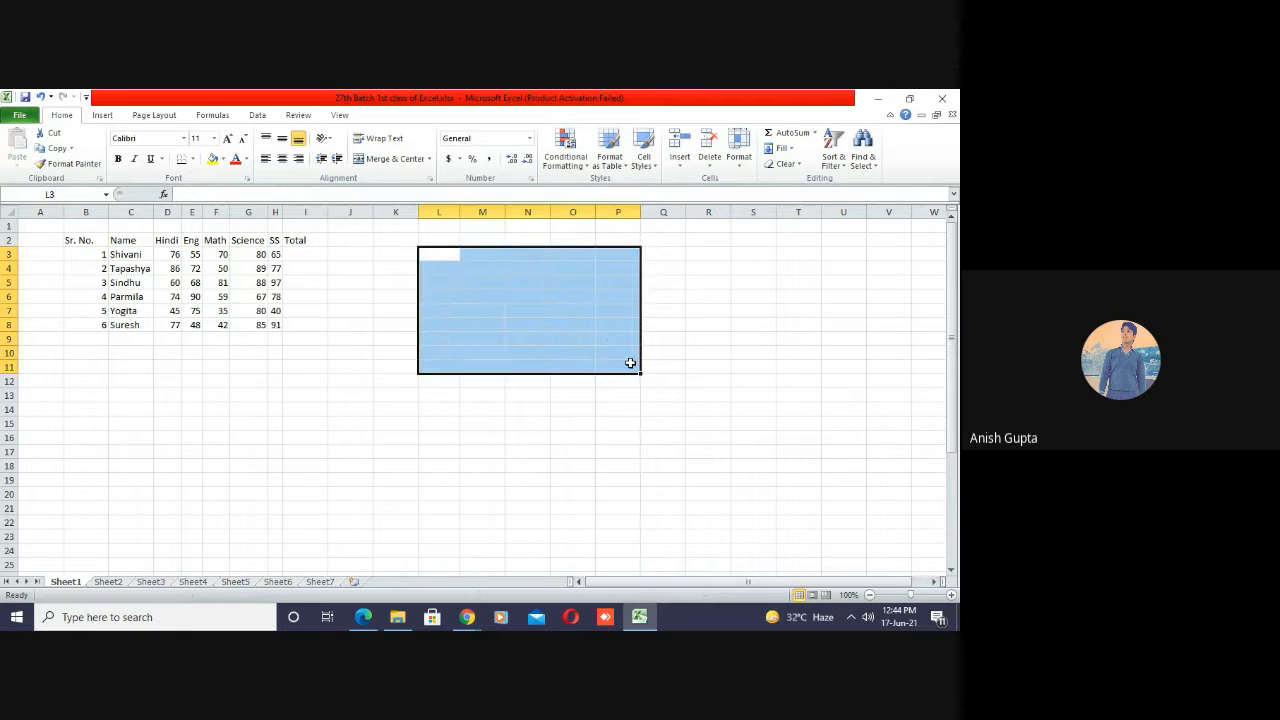
pyautogui.click(330, 335)
pyautogui.press('Up')
pyautogui.press('Up')
pyautogui.press('Up')
pyautogui.press('Up')
pyautogui.press('Up')
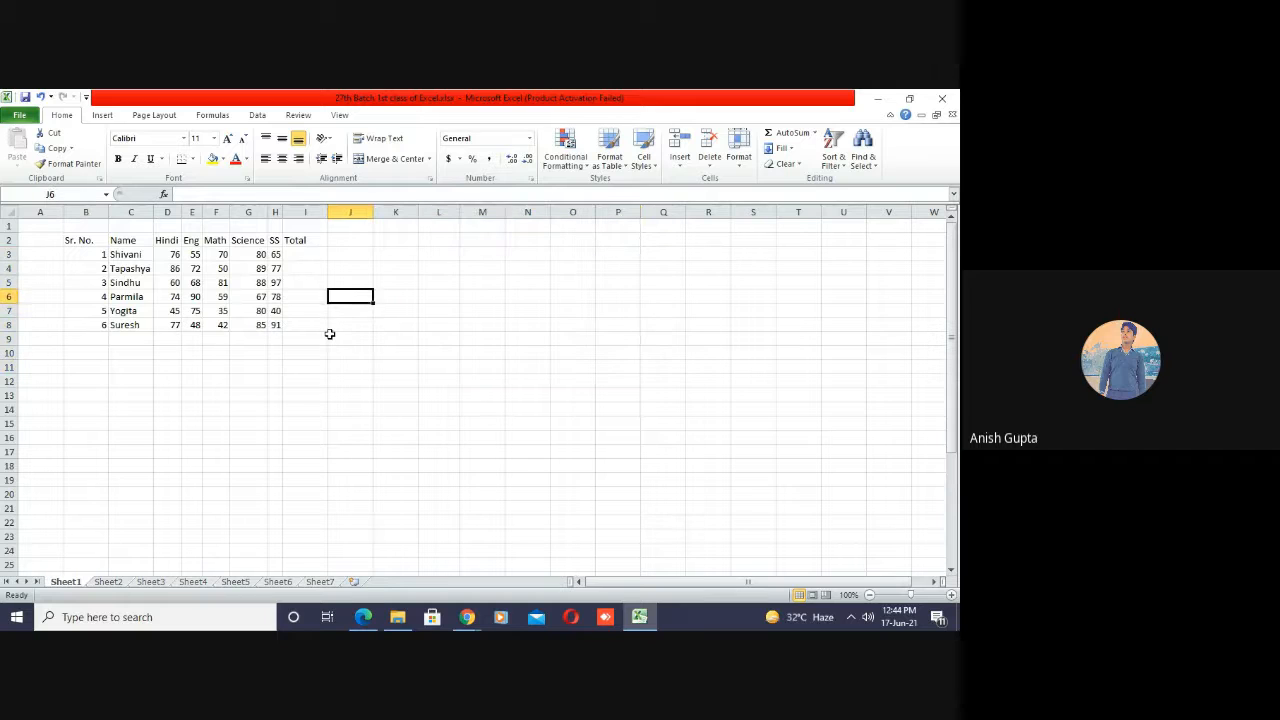
pyautogui.press('Up')
pyautogui.press('Left')
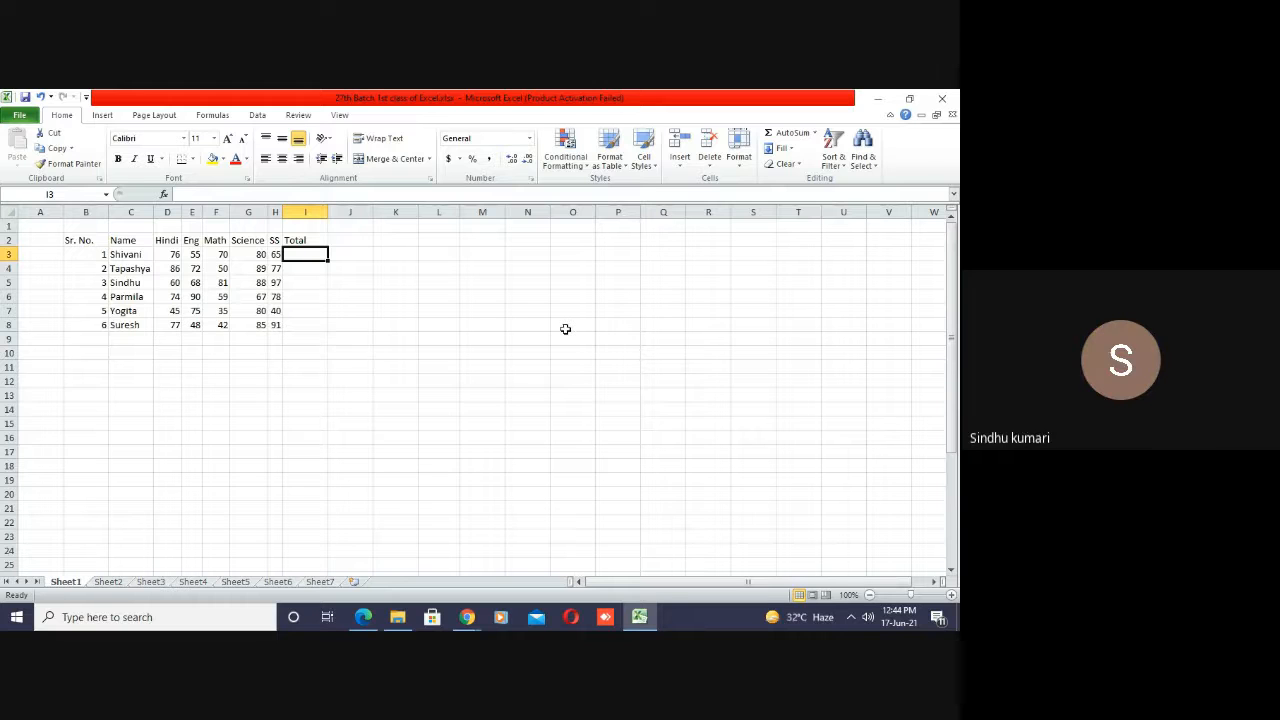
# - Send a screenshot of the sheet beside the Meet participants to the 27th Batch IT group in WhatsApp Web
pyautogui.click(909, 98)
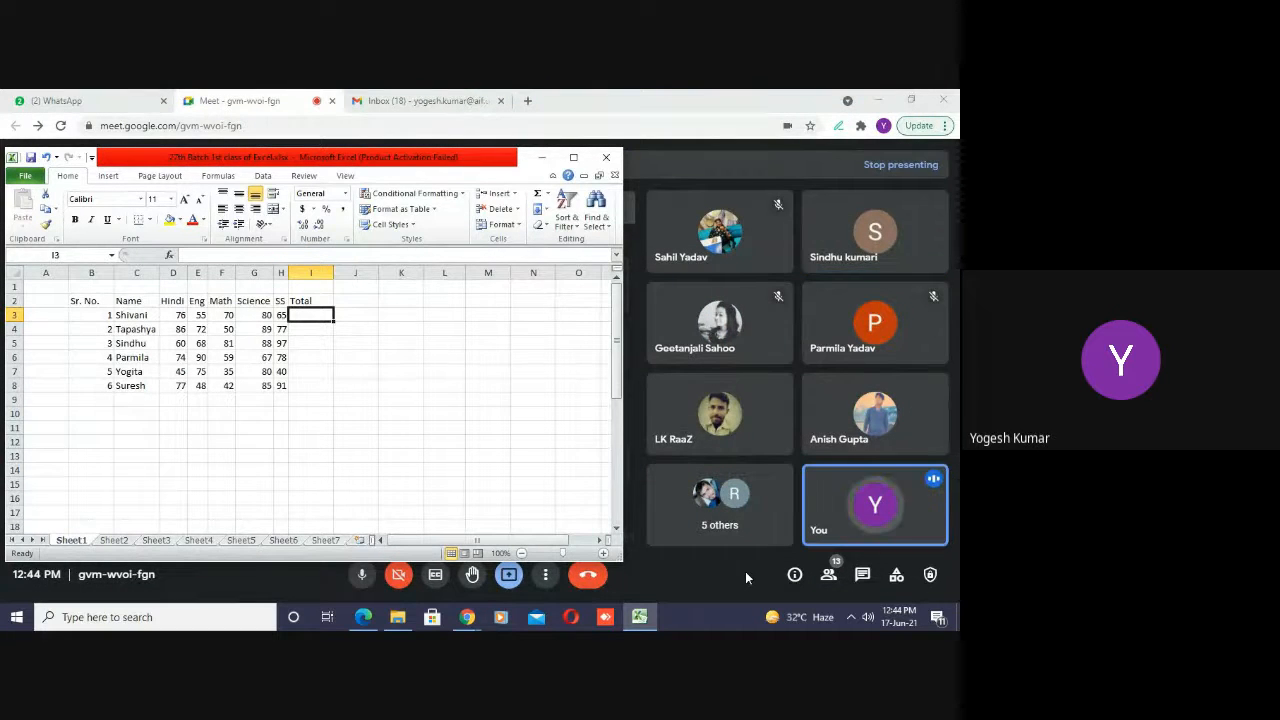
pyautogui.moveTo(478, 621)
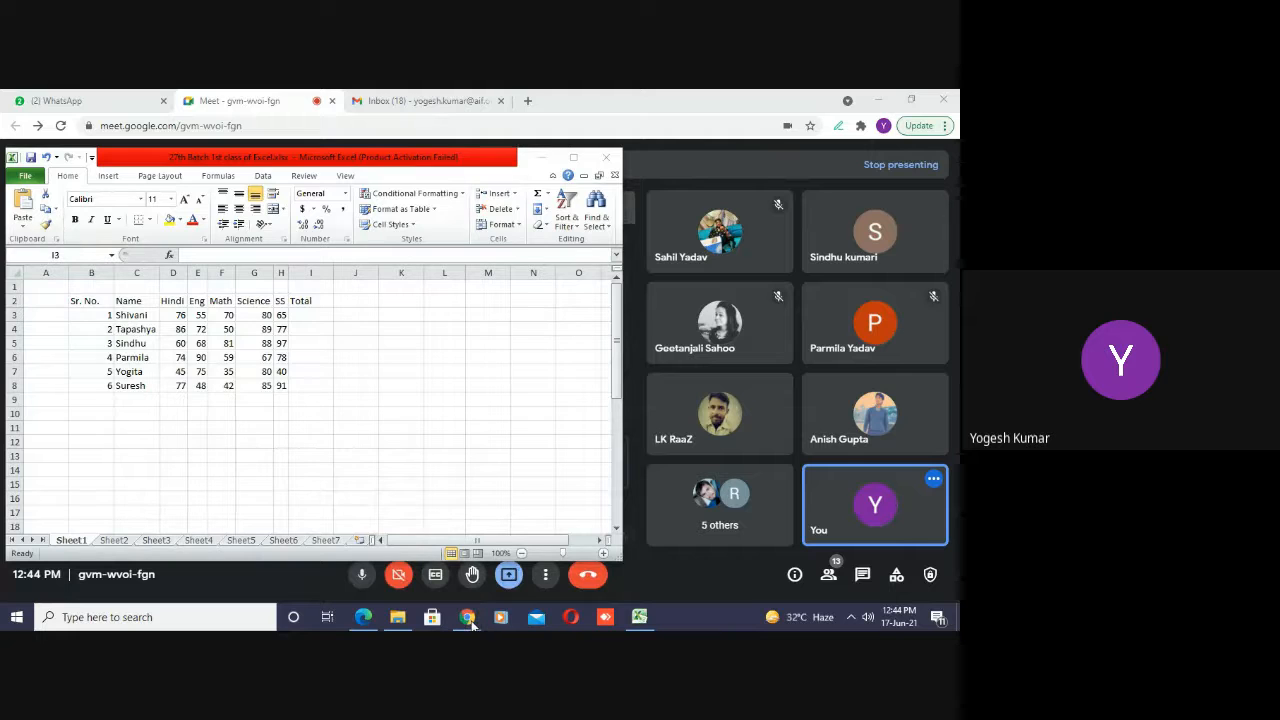
pyautogui.click(468, 619)
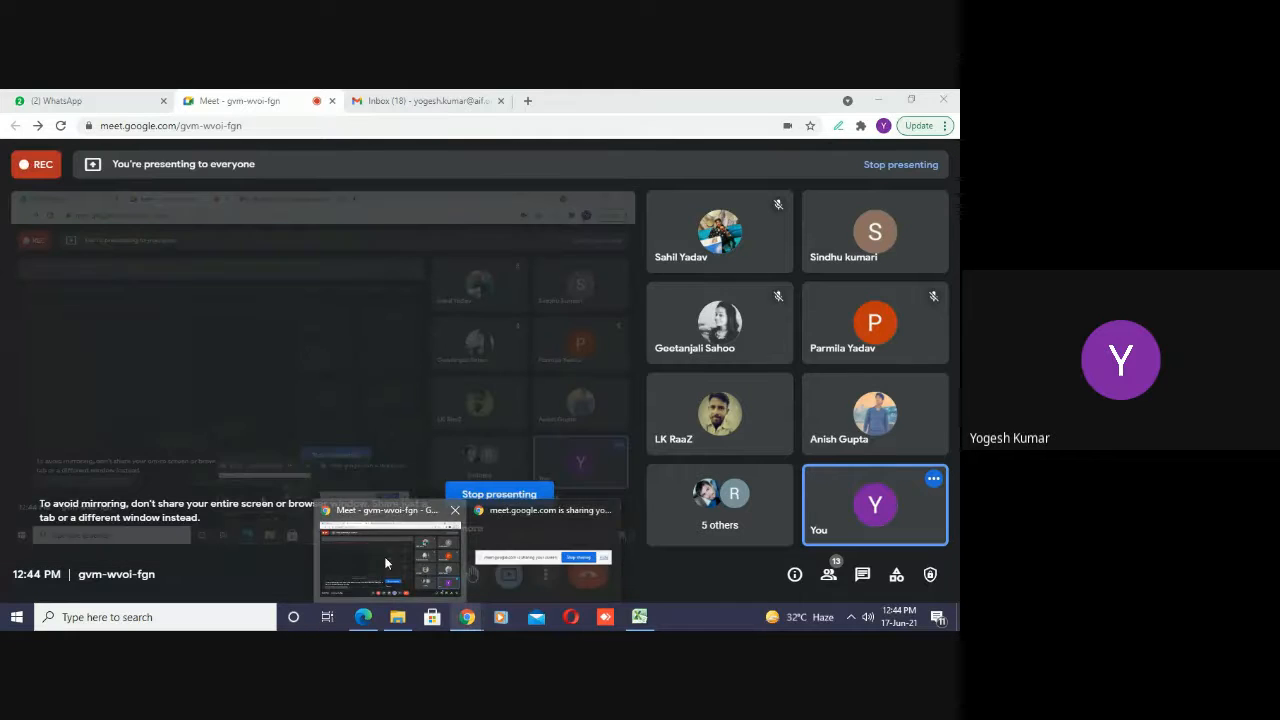
pyautogui.click(45, 101)
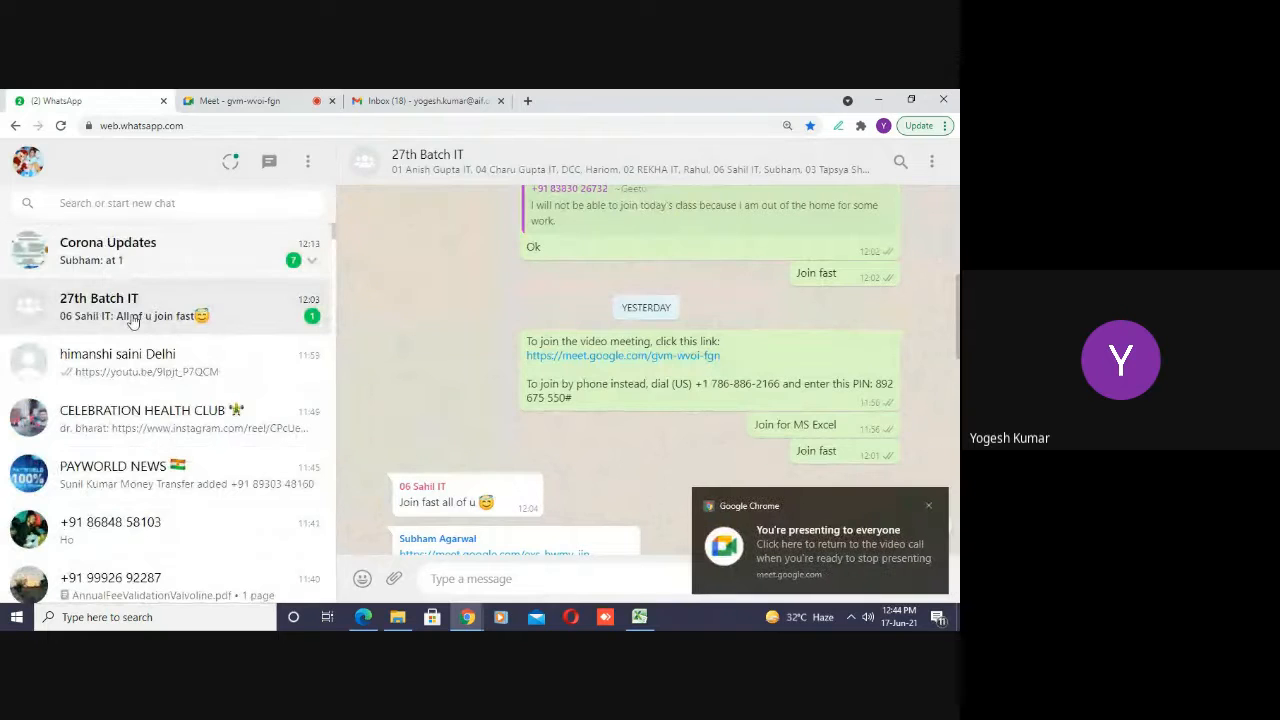
pyautogui.click(133, 318)
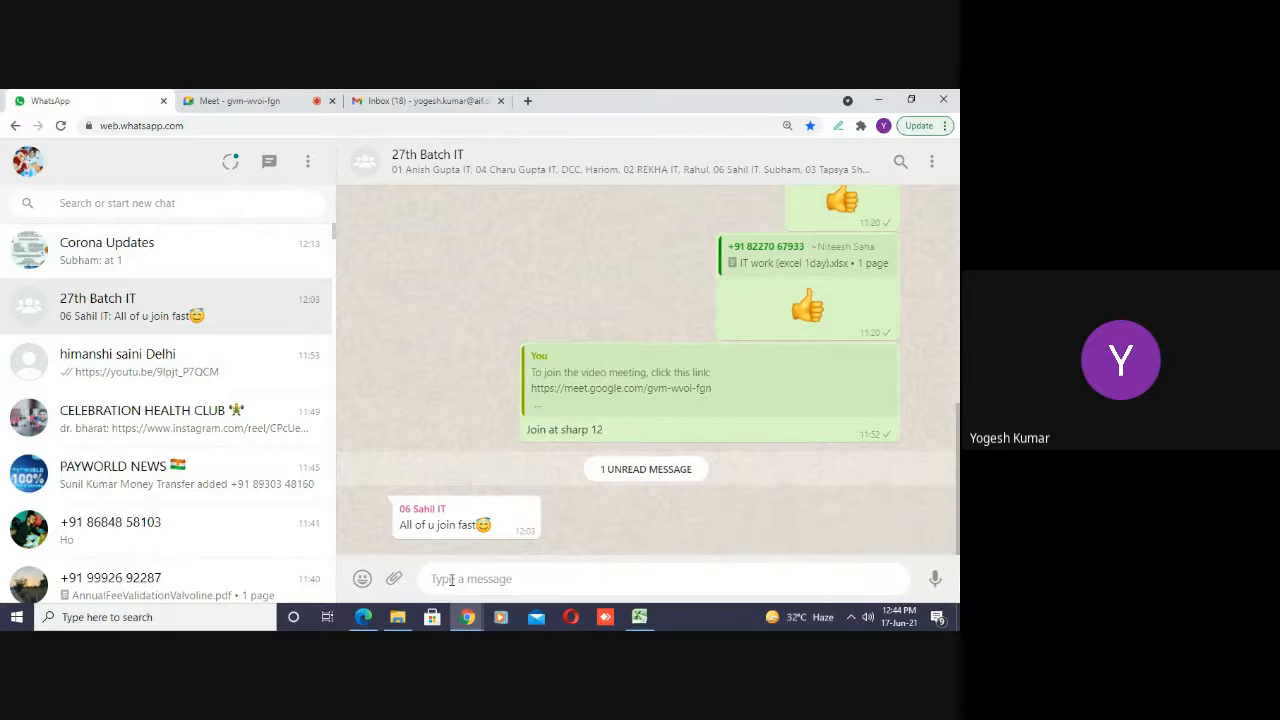
pyautogui.hotkey('ctrl', 'v')
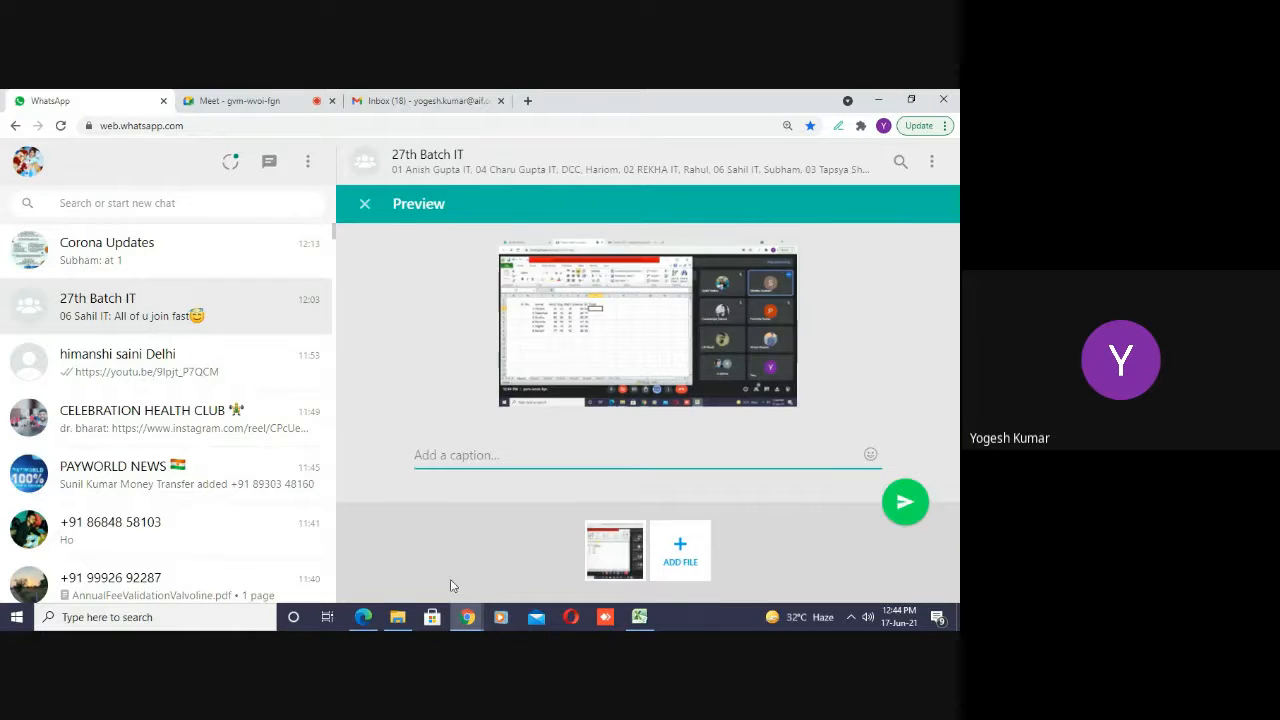
pyautogui.press('Escape')
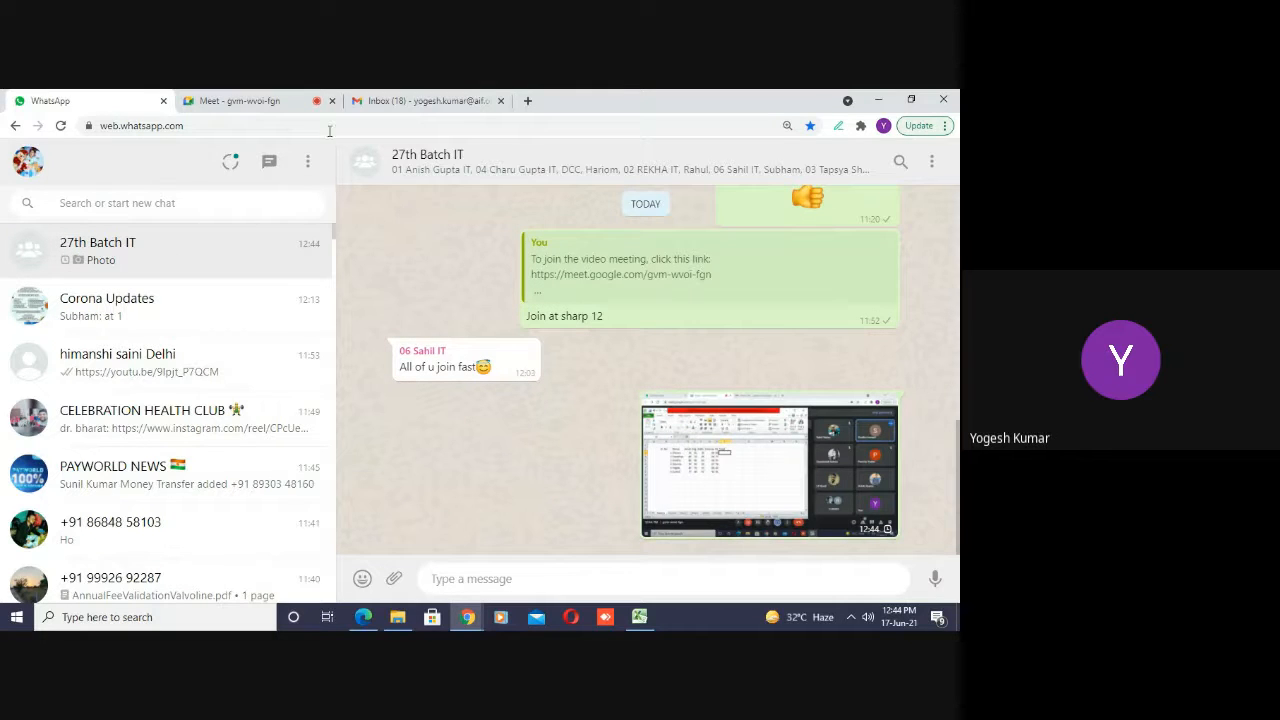
# - Switch back to Excel, maximize its window and select cell I3, the first cell under Total
pyautogui.click(239, 100)
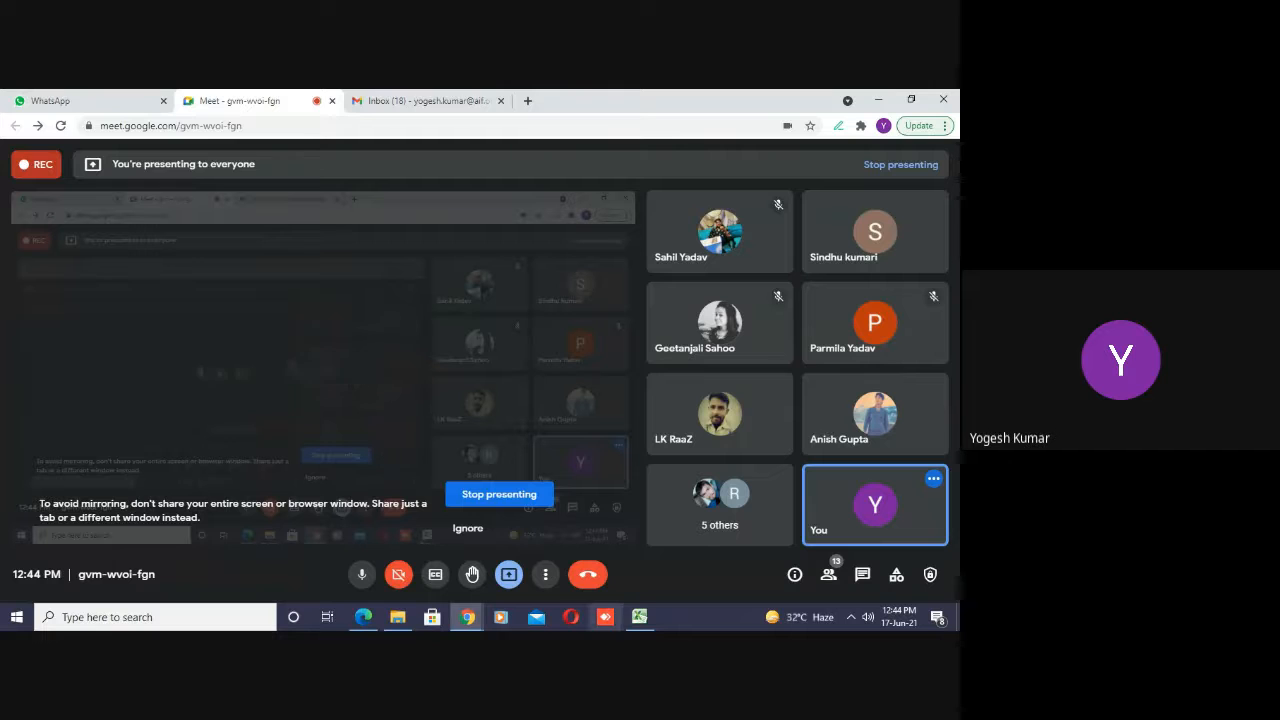
pyautogui.click(636, 617)
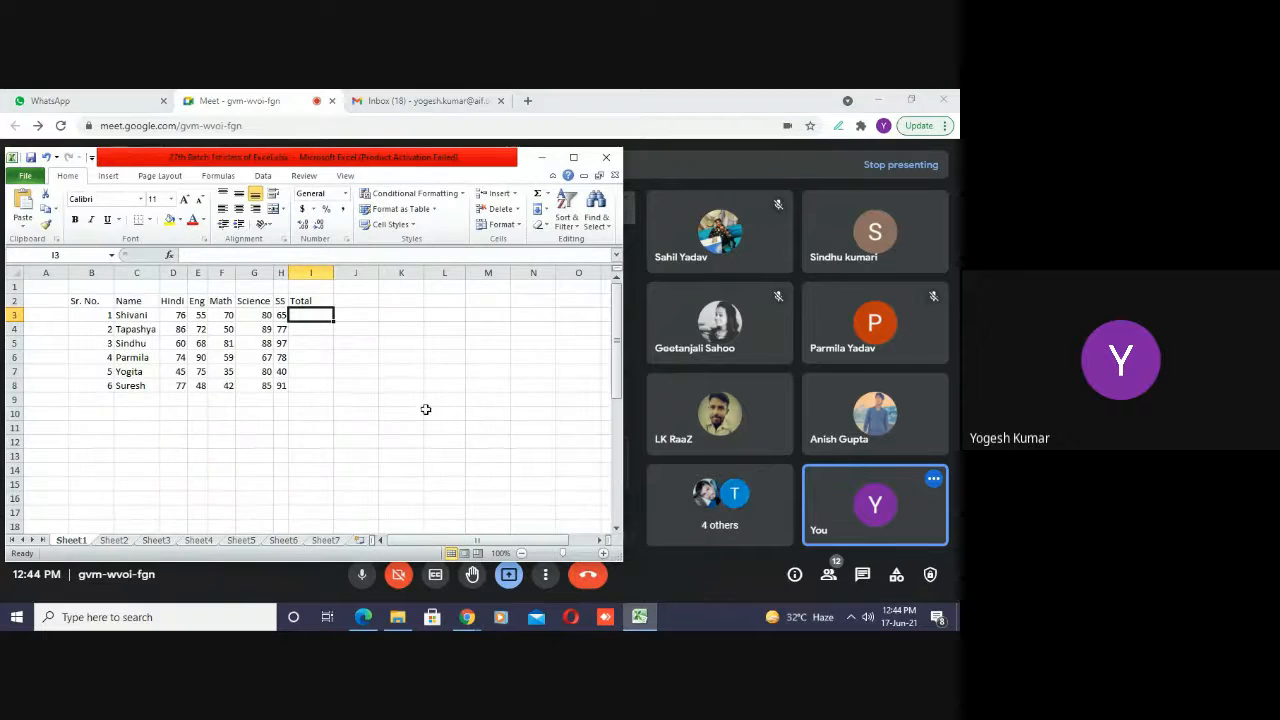
pyautogui.click(372, 399)
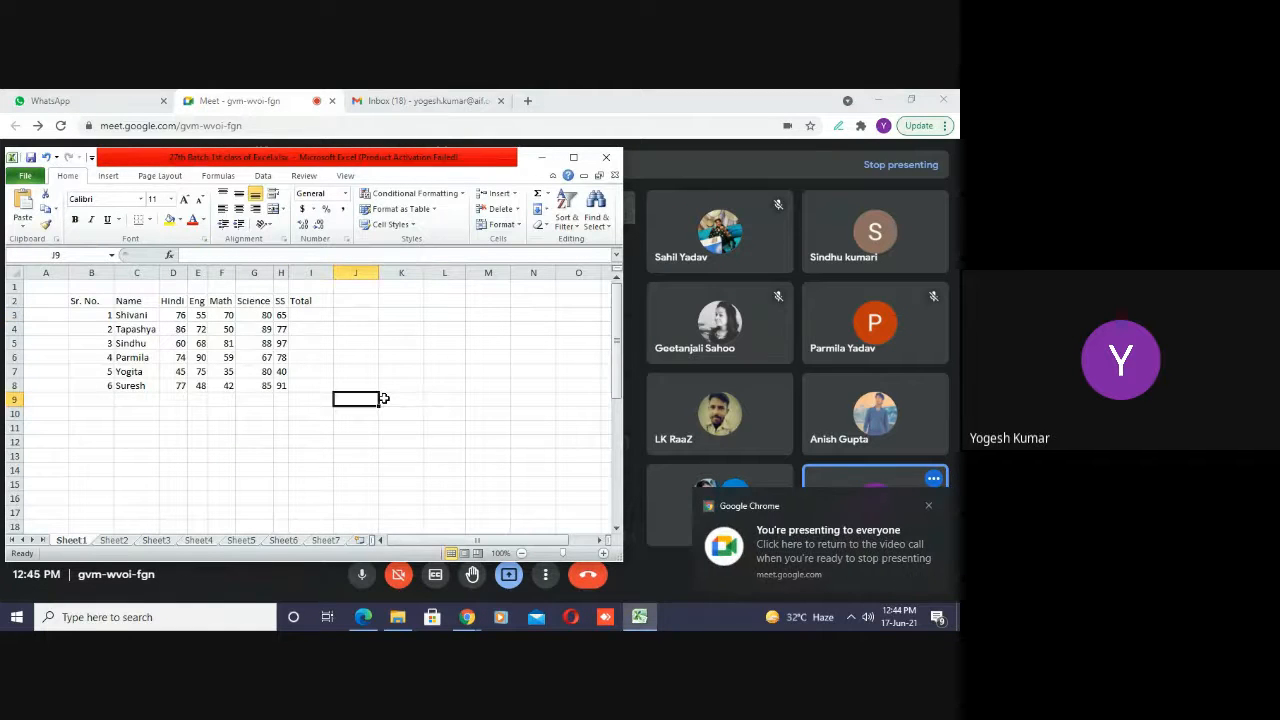
pyautogui.press('Left')
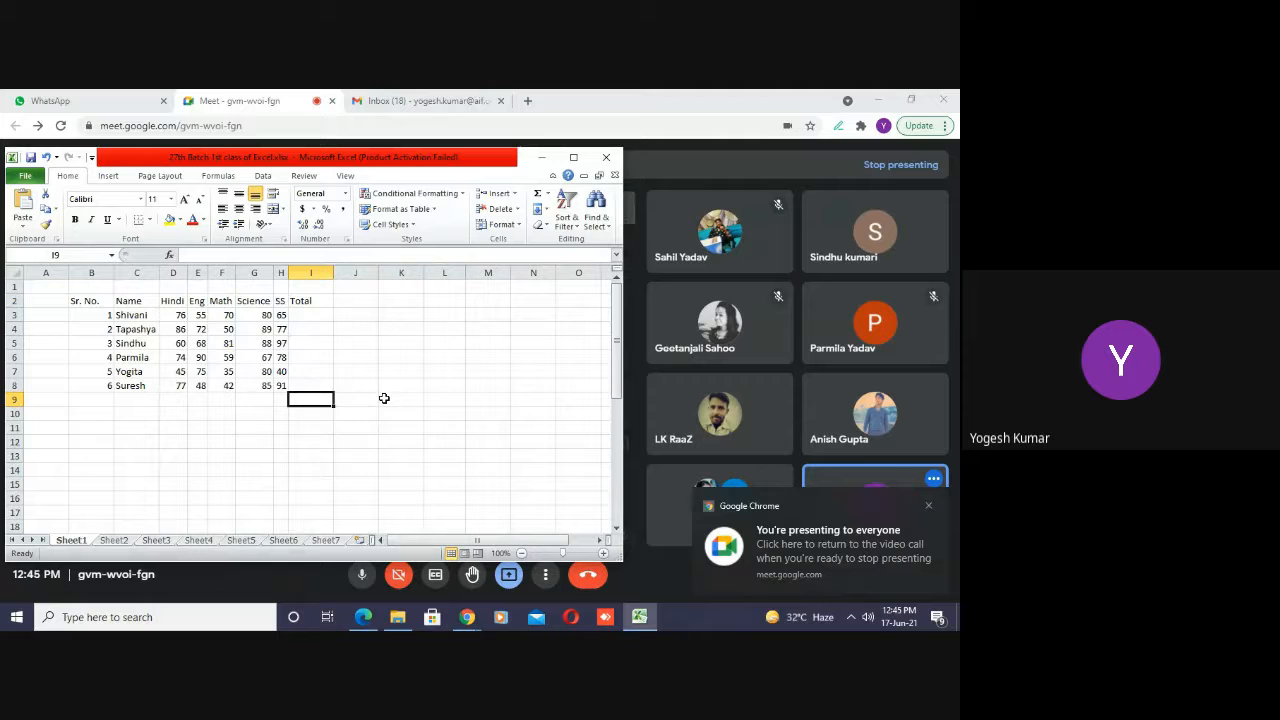
pyautogui.click(577, 158)
pyautogui.press('Right')
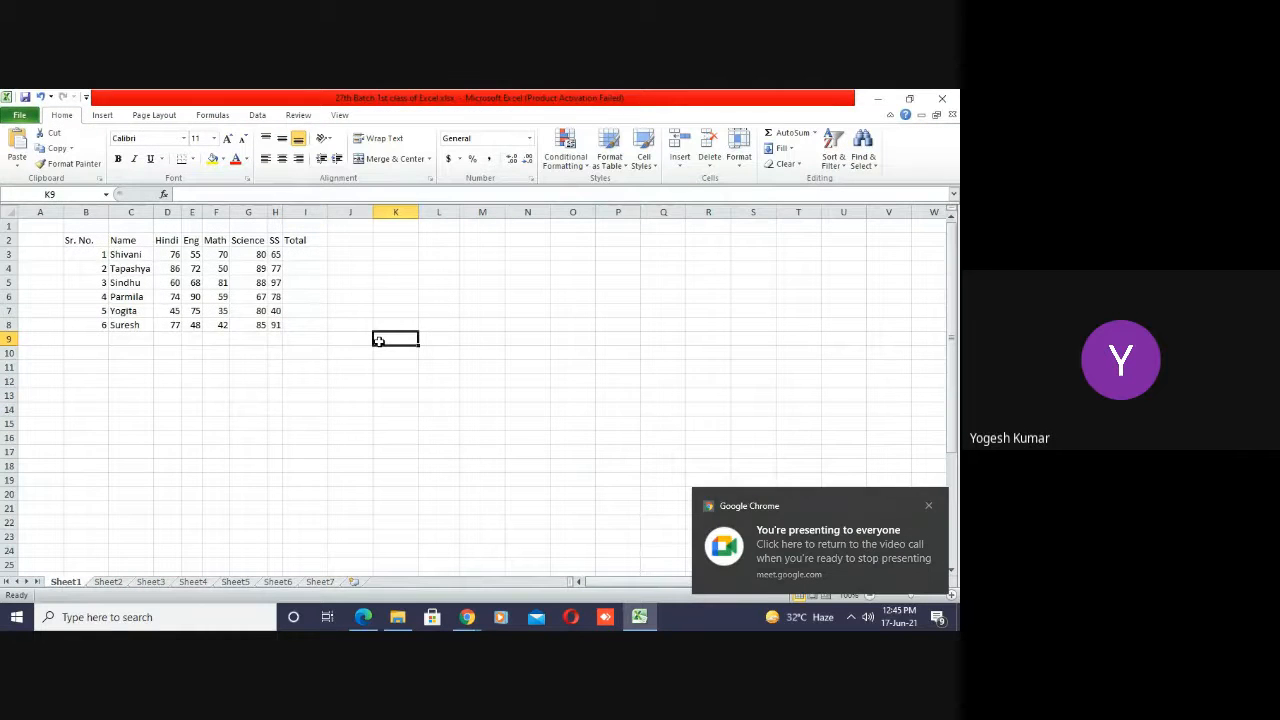
pyautogui.press('Up')
pyautogui.press('Up')
pyautogui.press('Up')
pyautogui.press('Up')
pyautogui.press('Up')
pyautogui.press('Up')
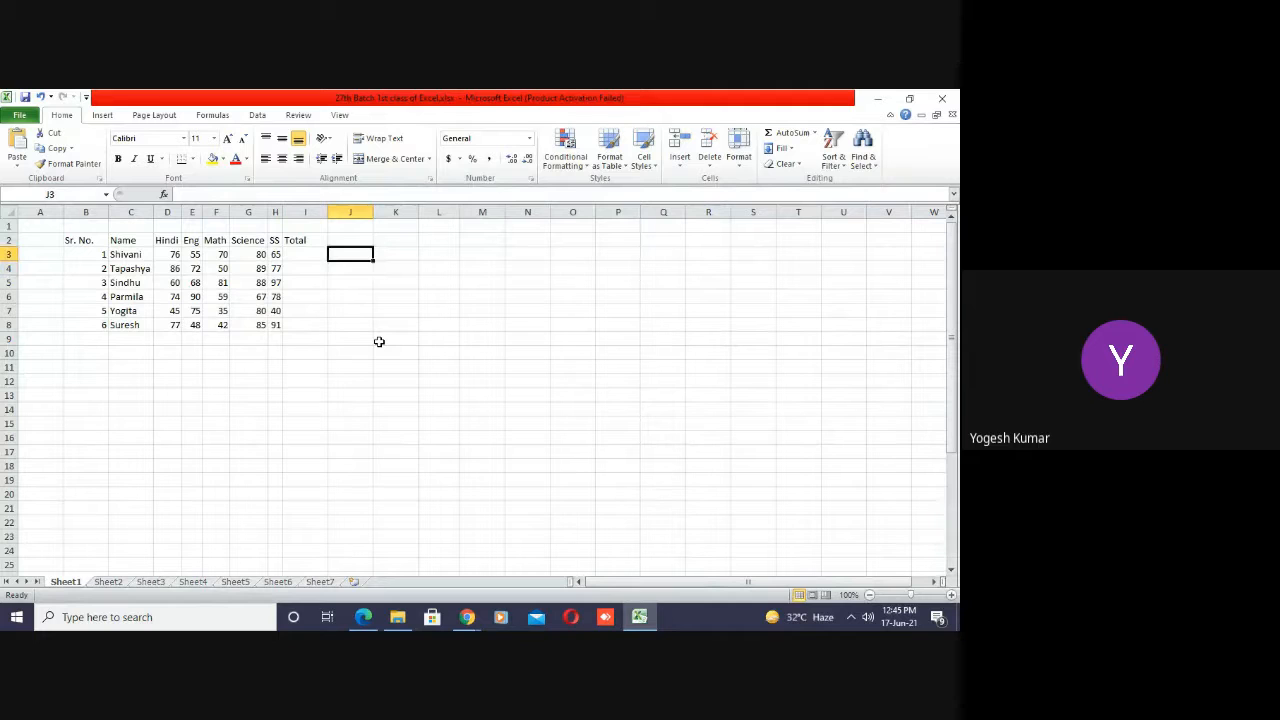
pyautogui.press('Left')
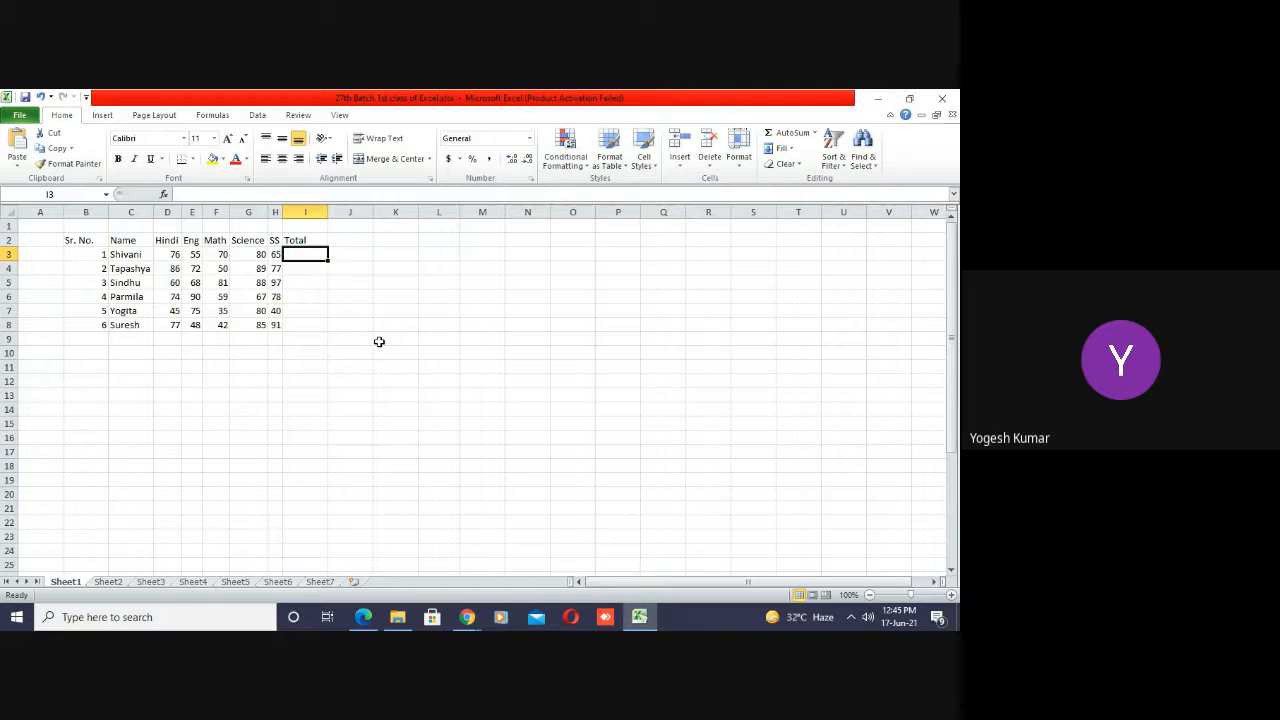
# - Try totalling the first student's five marks in I3 with =H3+G3+F3+E3+D3, and clear the cell again
pyautogui.write('=')
pyautogui.press('Left')
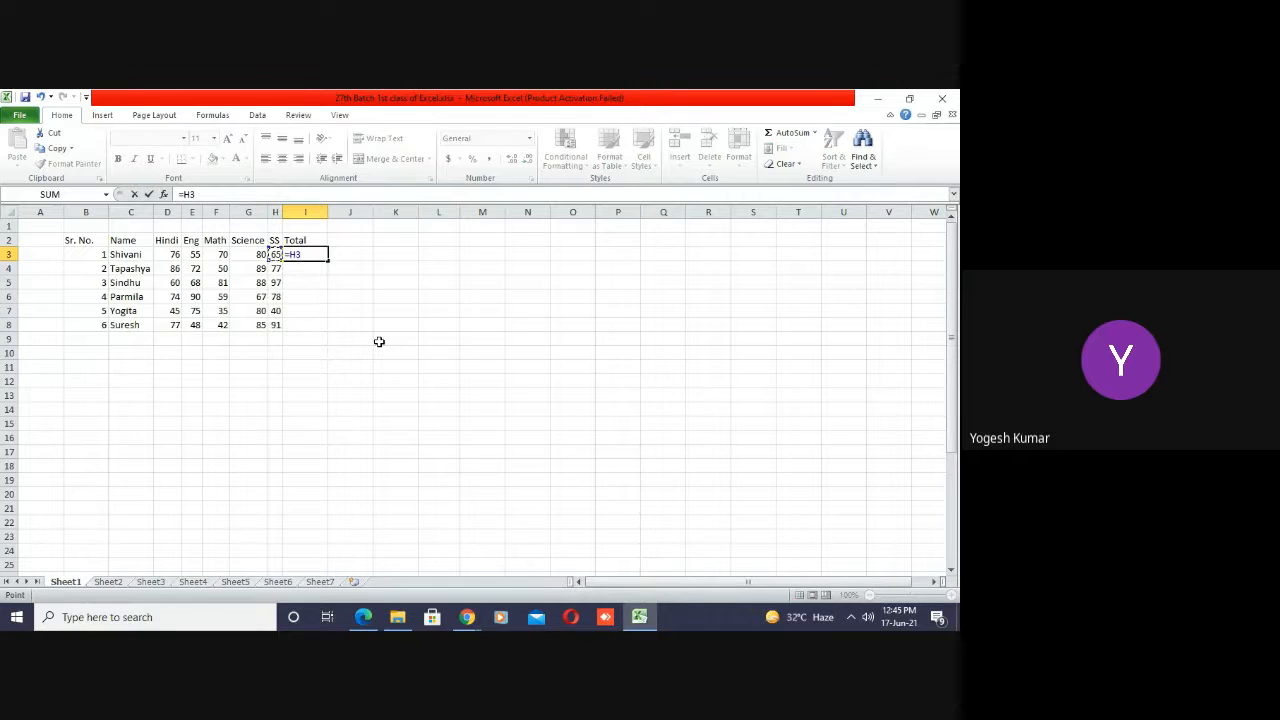
pyautogui.write('+')
pyautogui.press('Left')
pyautogui.press('Left')
pyautogui.write('+')
pyautogui.press('Left')
pyautogui.press('Left')
pyautogui.press('Left')
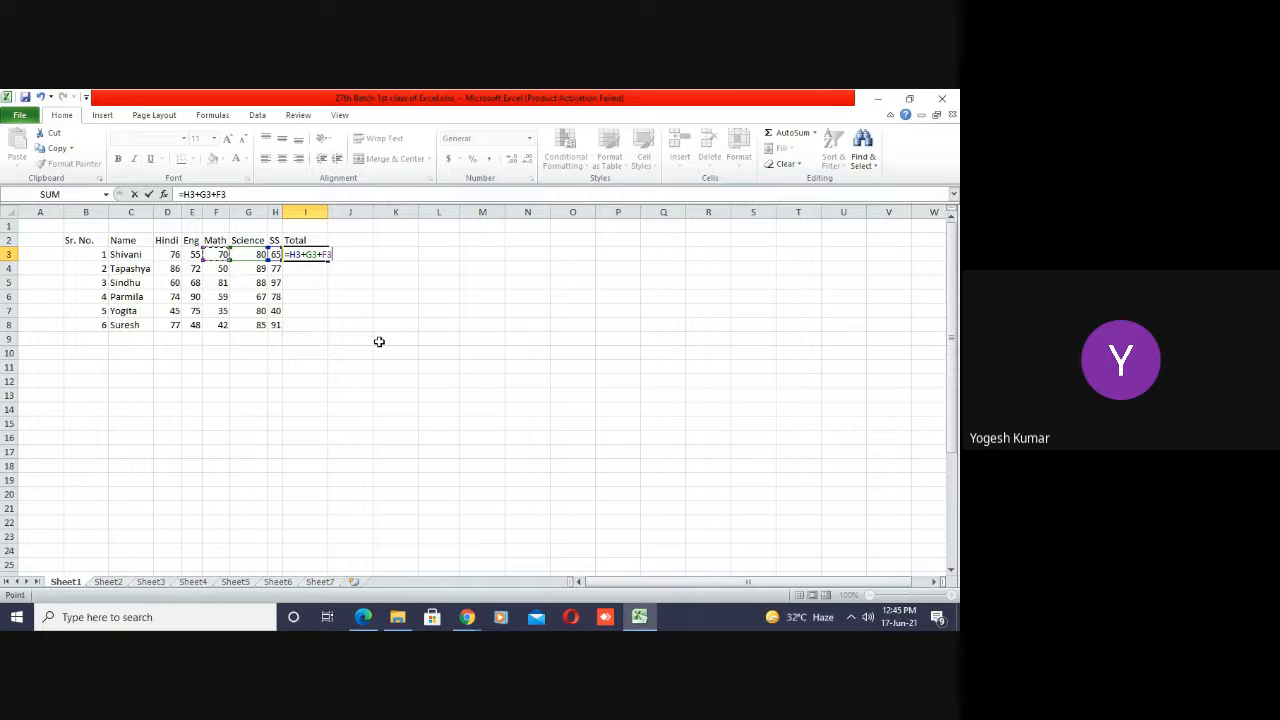
pyautogui.write('+')
pyautogui.press('Left')
pyautogui.press('Left')
pyautogui.press('Left')
pyautogui.press('Left')
pyautogui.write('+')
pyautogui.press('Left')
pyautogui.press('Left')
pyautogui.press('Left')
pyautogui.press('Left')
pyautogui.press('Left')
pyautogui.press('Return')
pyautogui.press('Up')
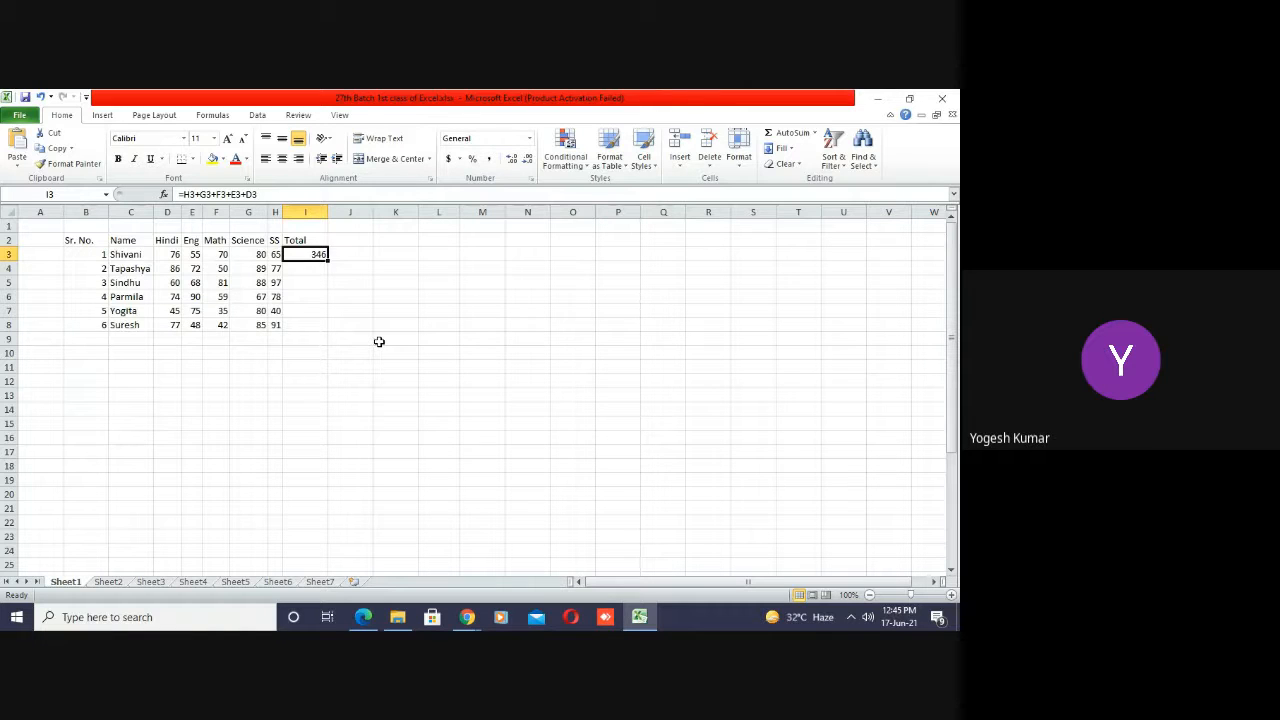
pyautogui.press('Delete')
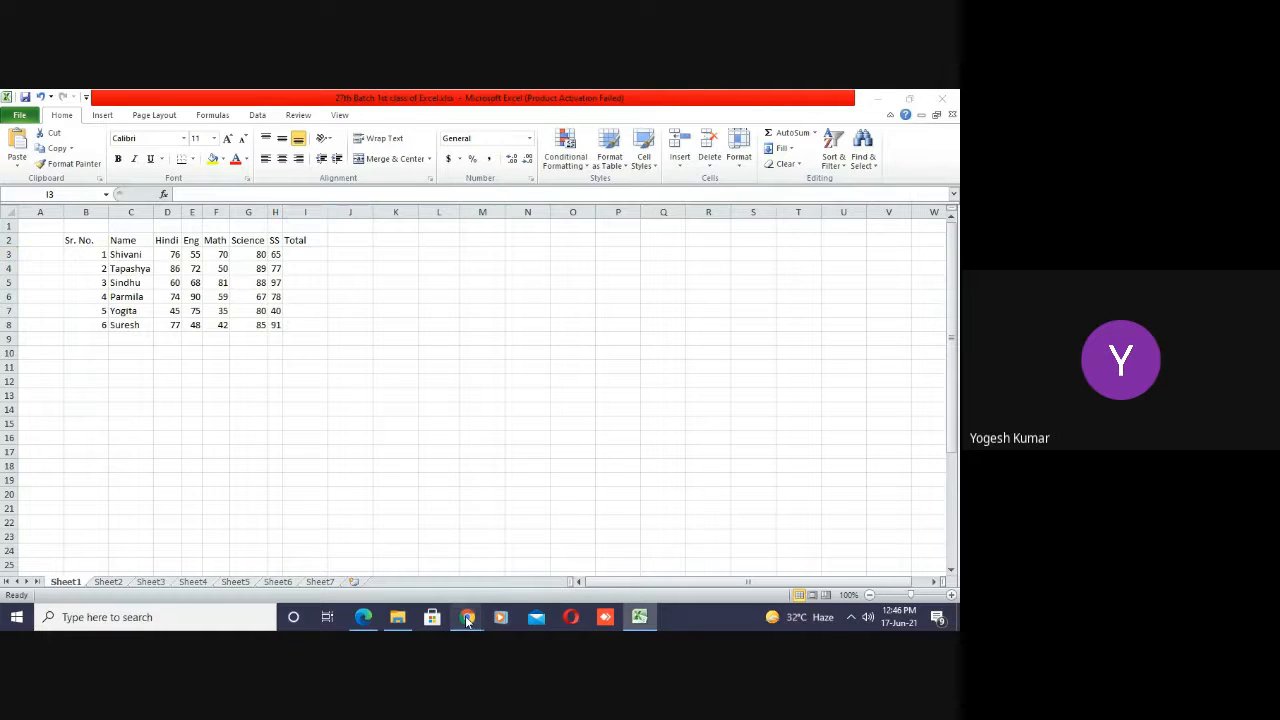
# - Switch to the Google Meet call in Chrome, mute the microphone and turn it back on
pyautogui.moveTo(466, 616)
pyautogui.click(341, 539)
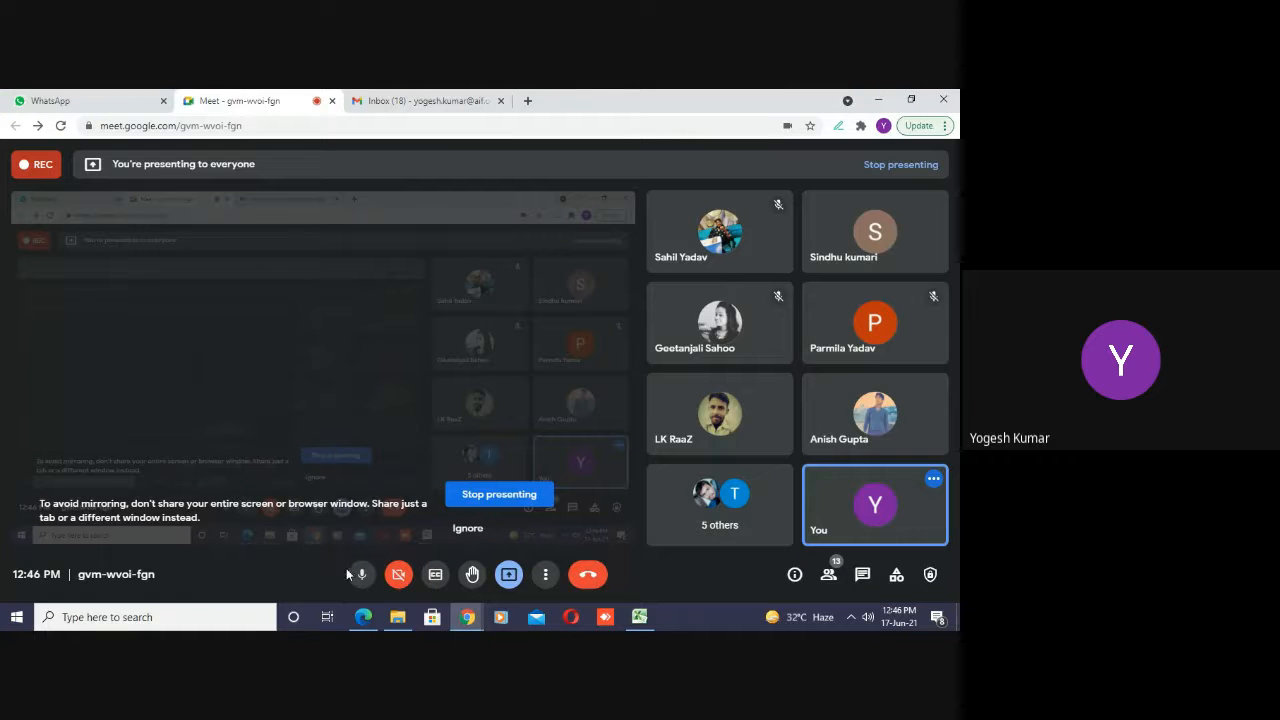
pyautogui.click(362, 574)
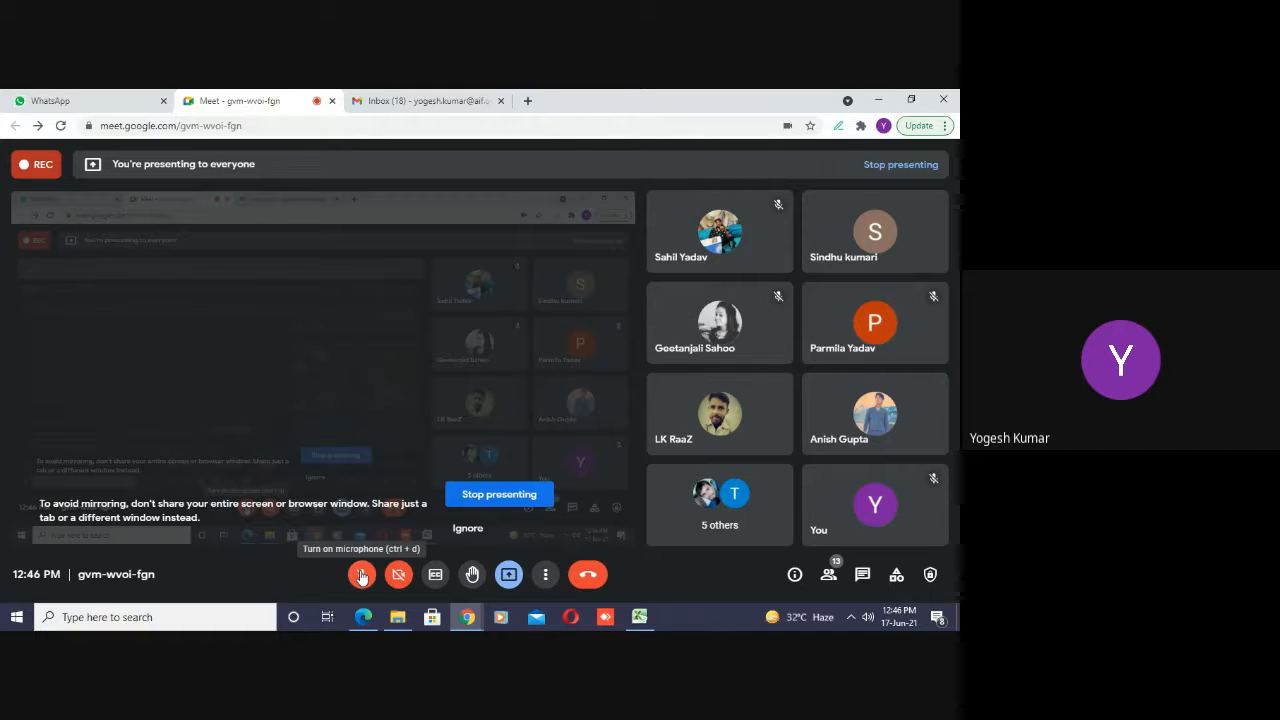
pyautogui.click(362, 577)
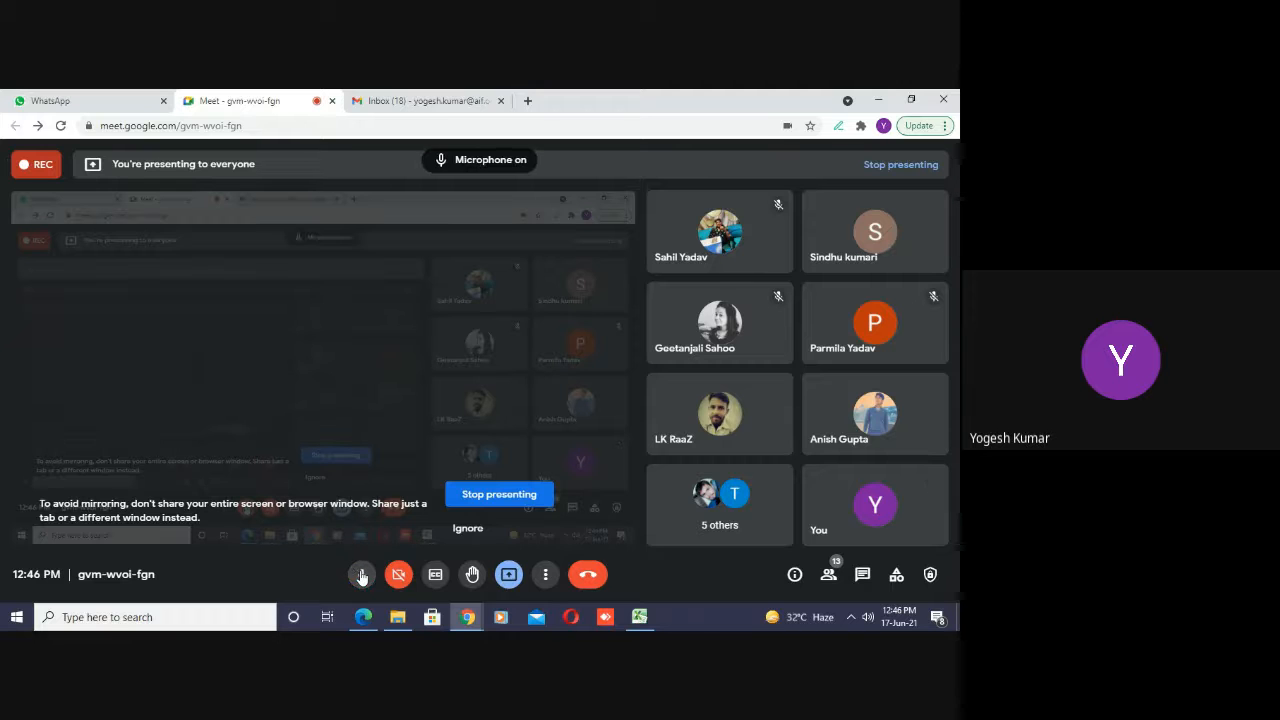
# - Switch back to Excel and select cell I3, the first cell under the Total header
pyautogui.click(639, 617)
pyautogui.click(366, 304)
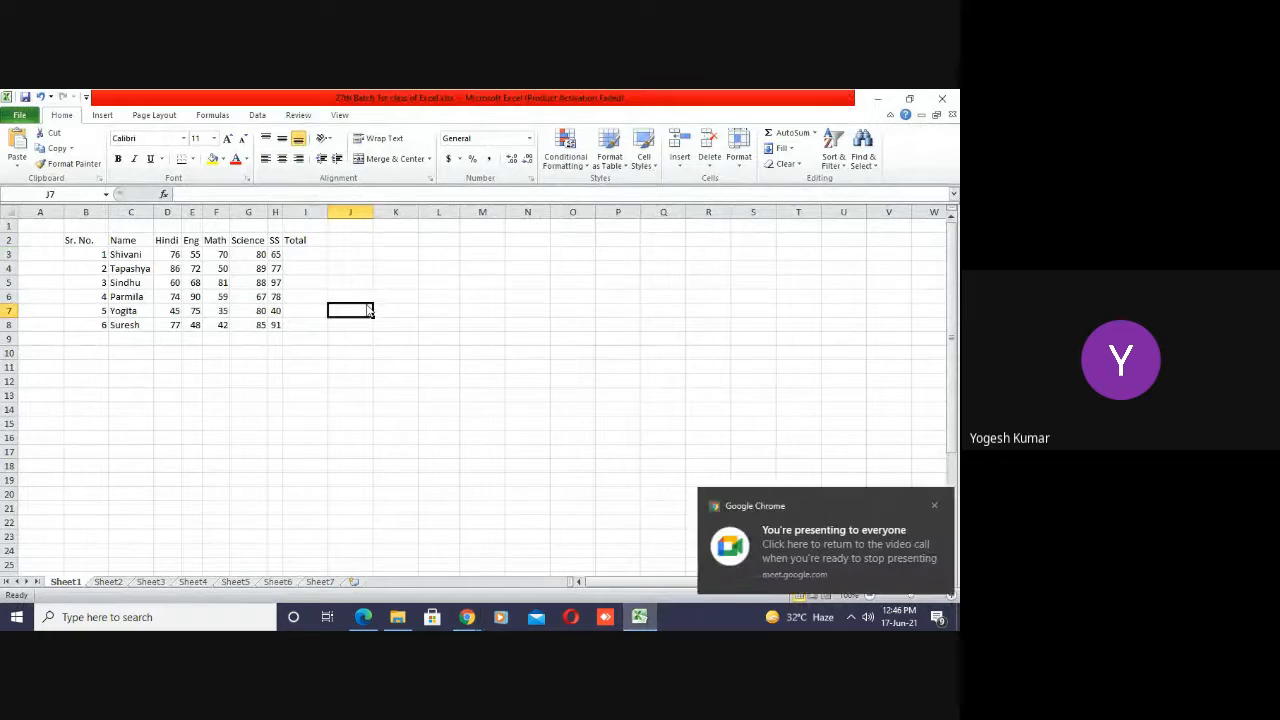
pyautogui.press('Left')
pyautogui.press('Up')
pyautogui.press('Up')
pyautogui.press('Up')
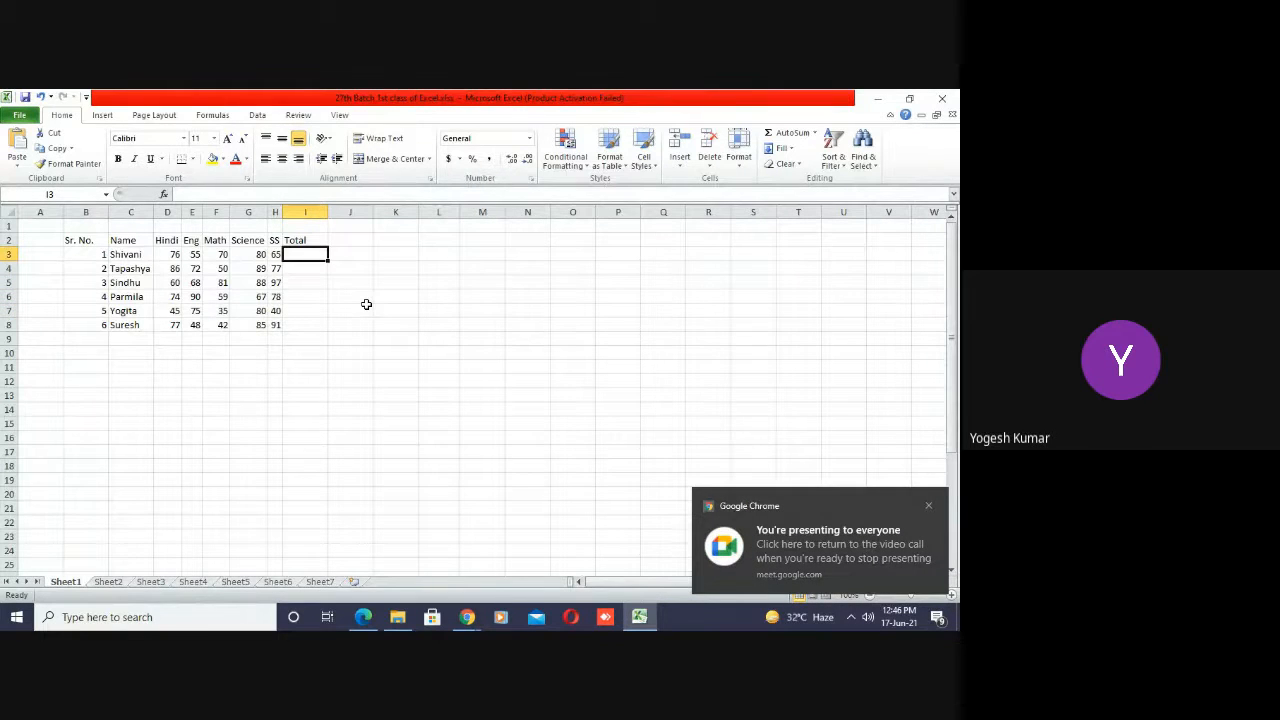
# - Total the first student's marks from Hindi to SS in I3 with =SUM(D3:H3)
pyautogui.write('=')
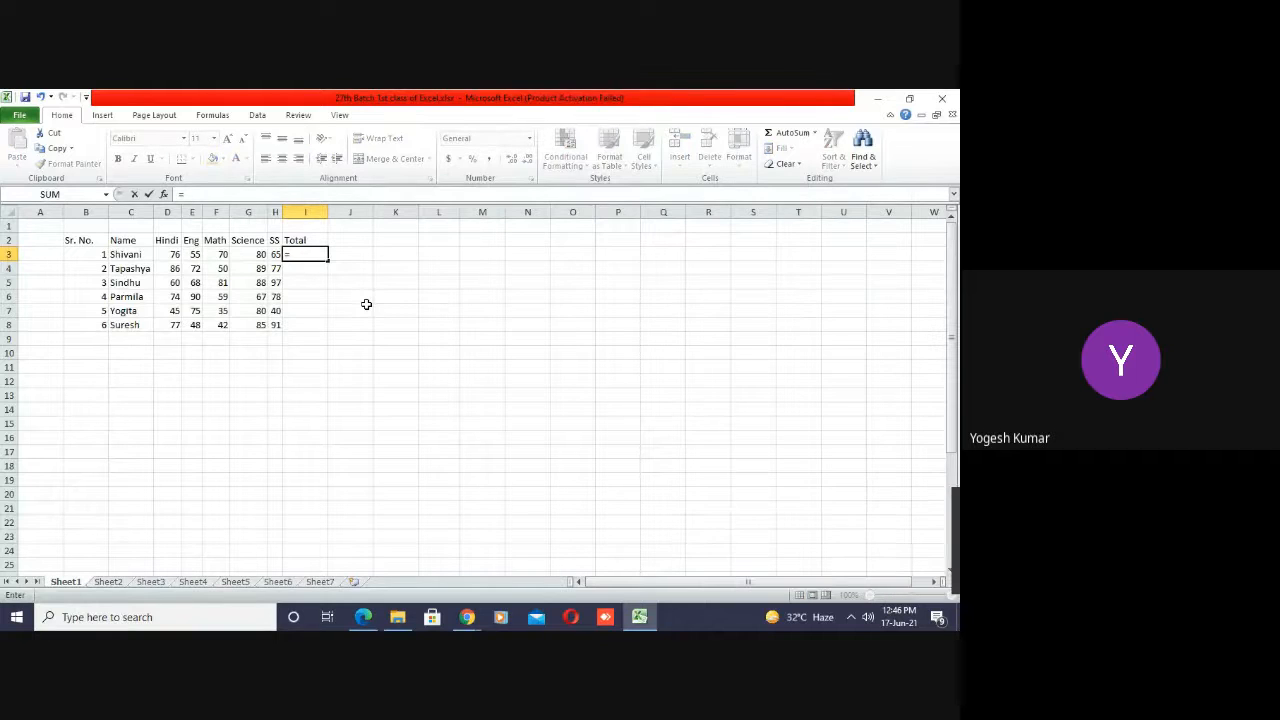
pyautogui.write('sum')
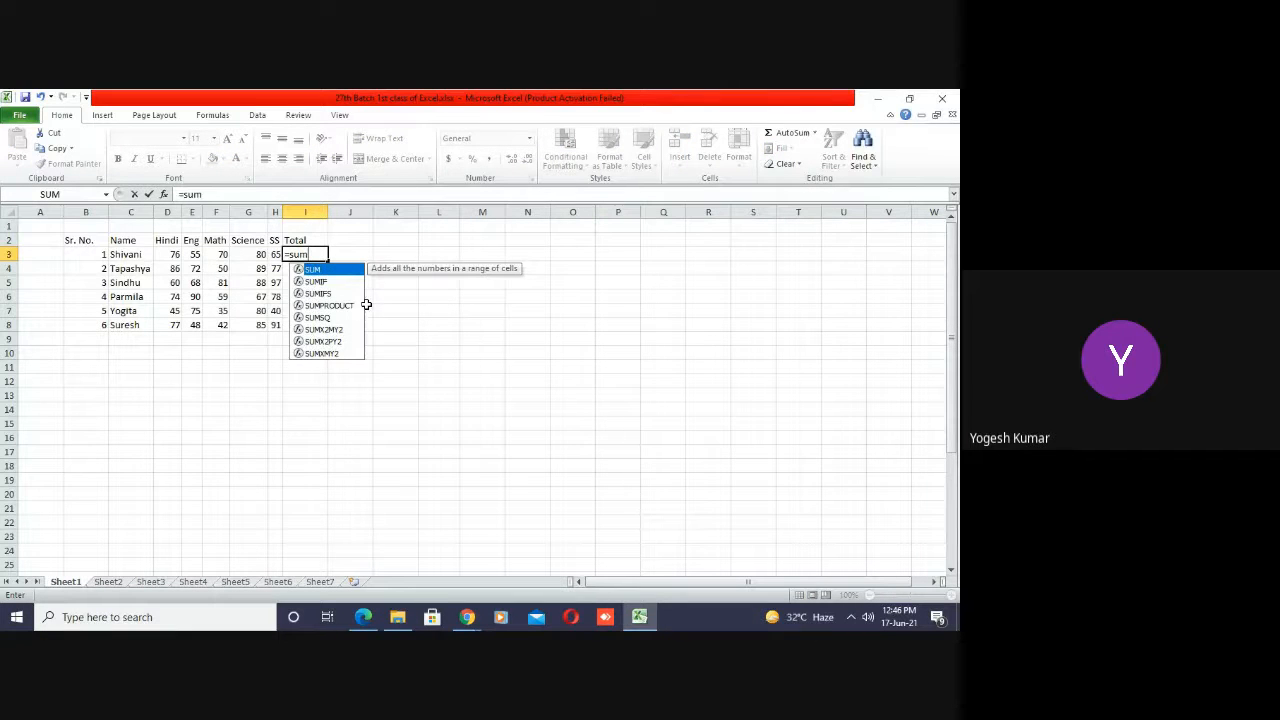
pyautogui.write('(')
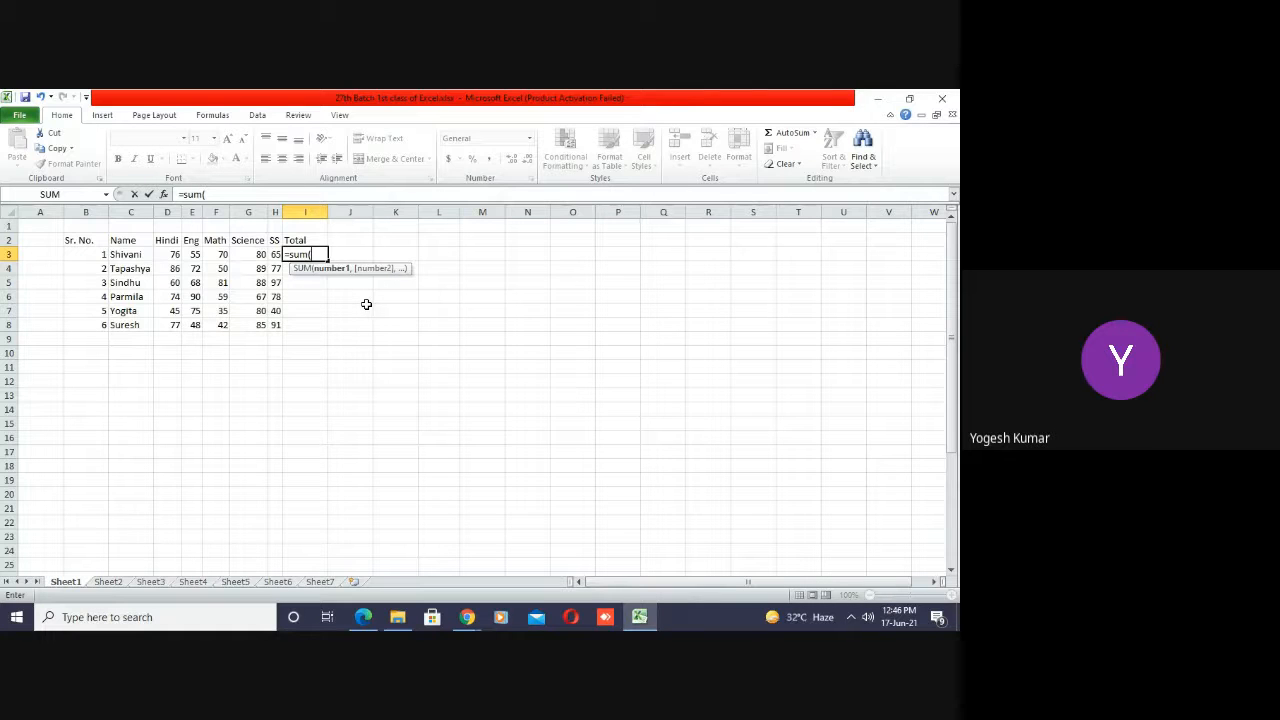
pyautogui.click(165, 255)
pyautogui.hotkey('shift', 'Right')
pyautogui.hotkey('shift', 'Right')
pyautogui.hotkey('shift', 'Right')
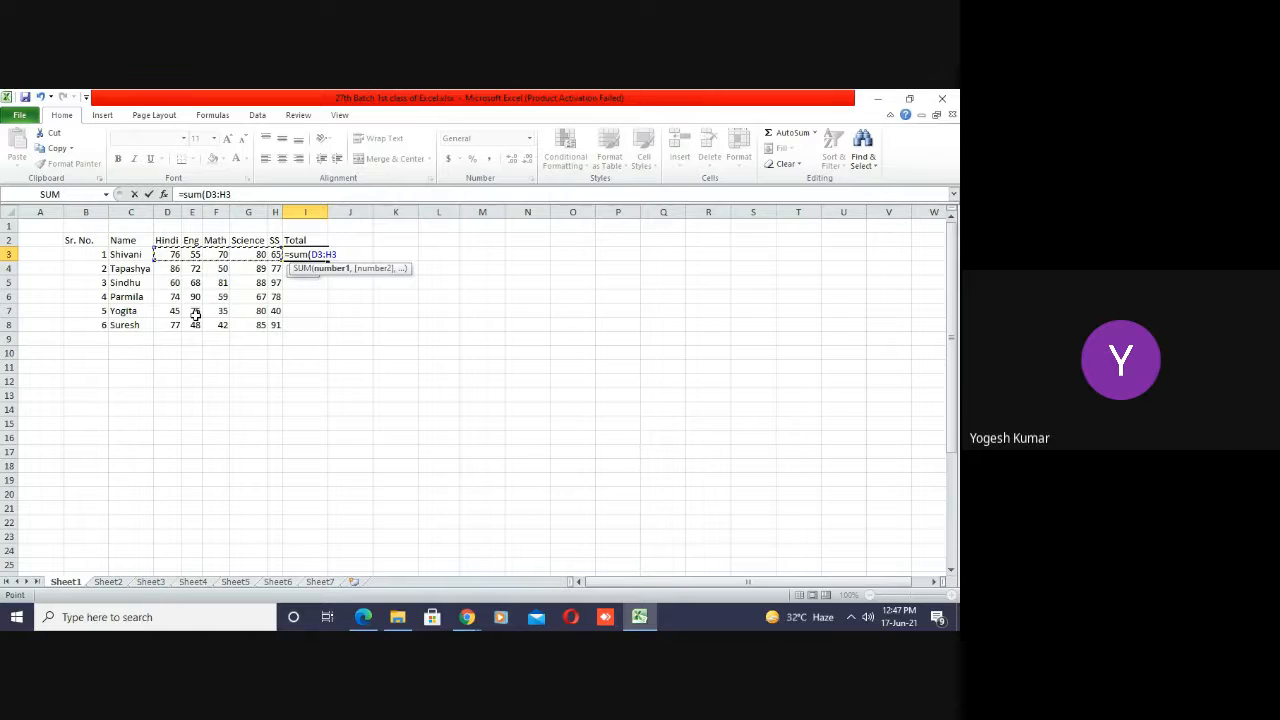
pyautogui.hotkey('shift', 'Right')
pyautogui.write(')')
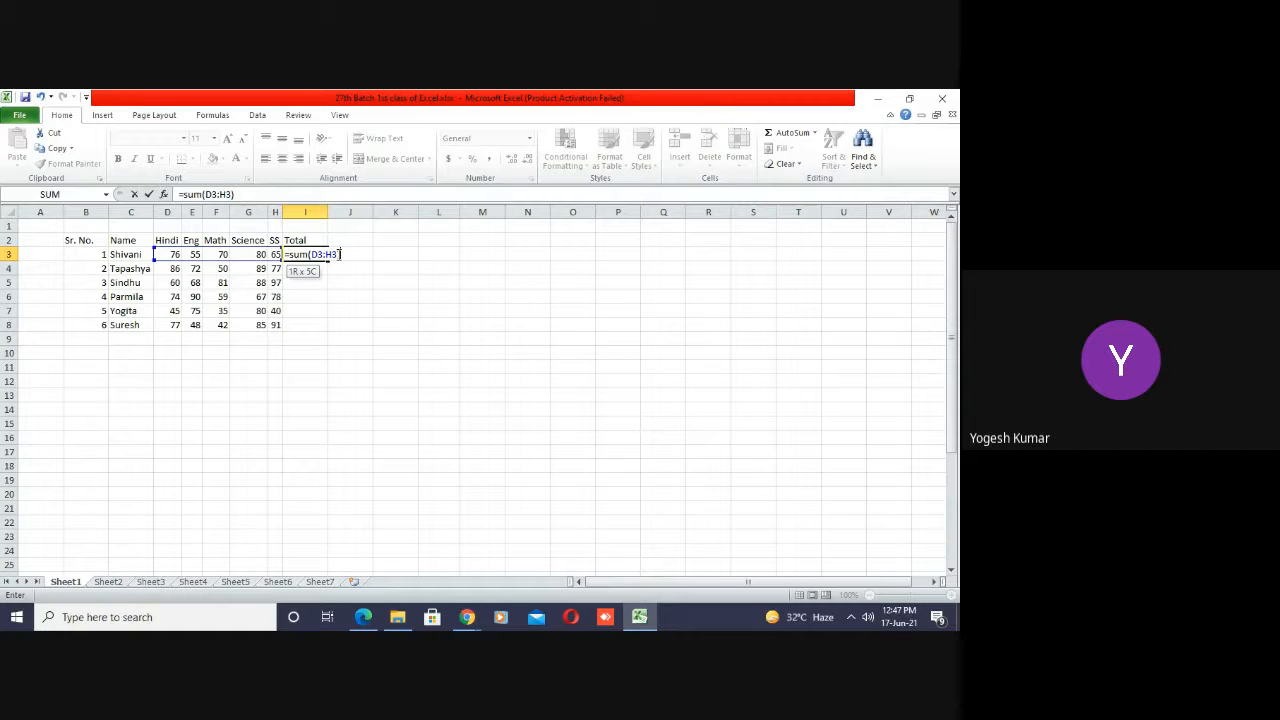
pyautogui.press('Return')
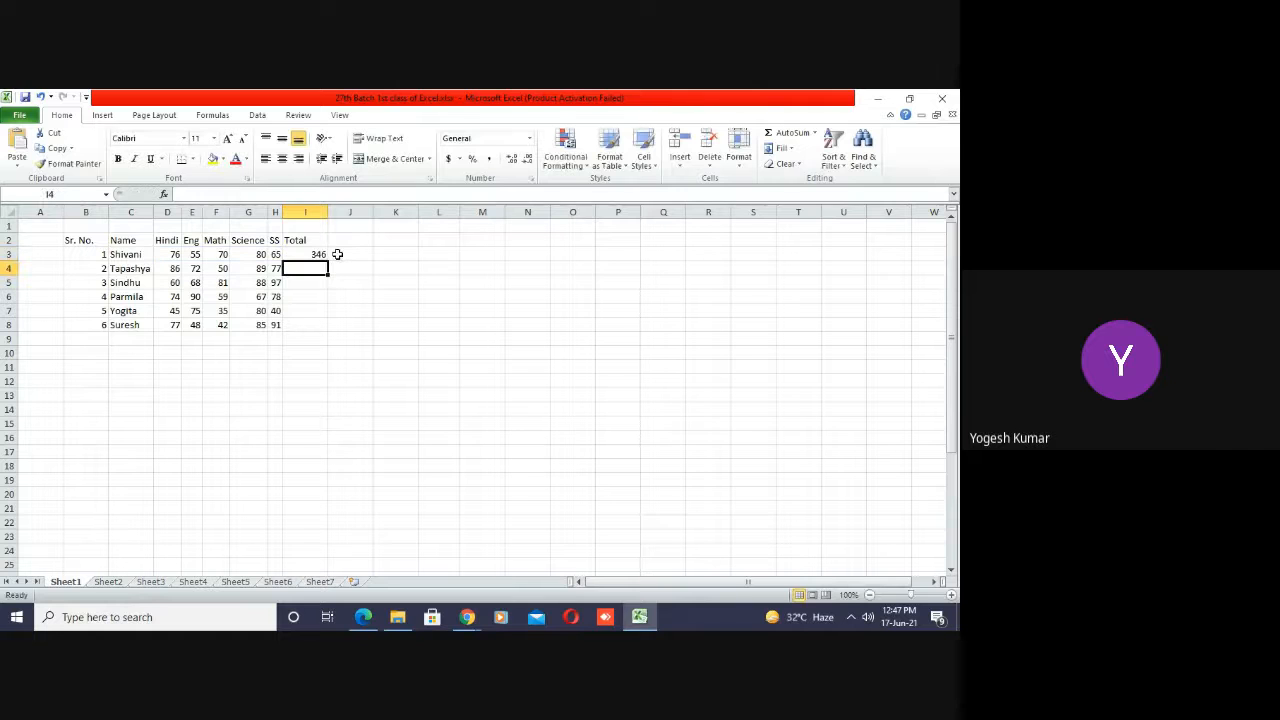
# - Fill the SUM formula from I3 down to I8 for the remaining students
pyautogui.click(314, 254)
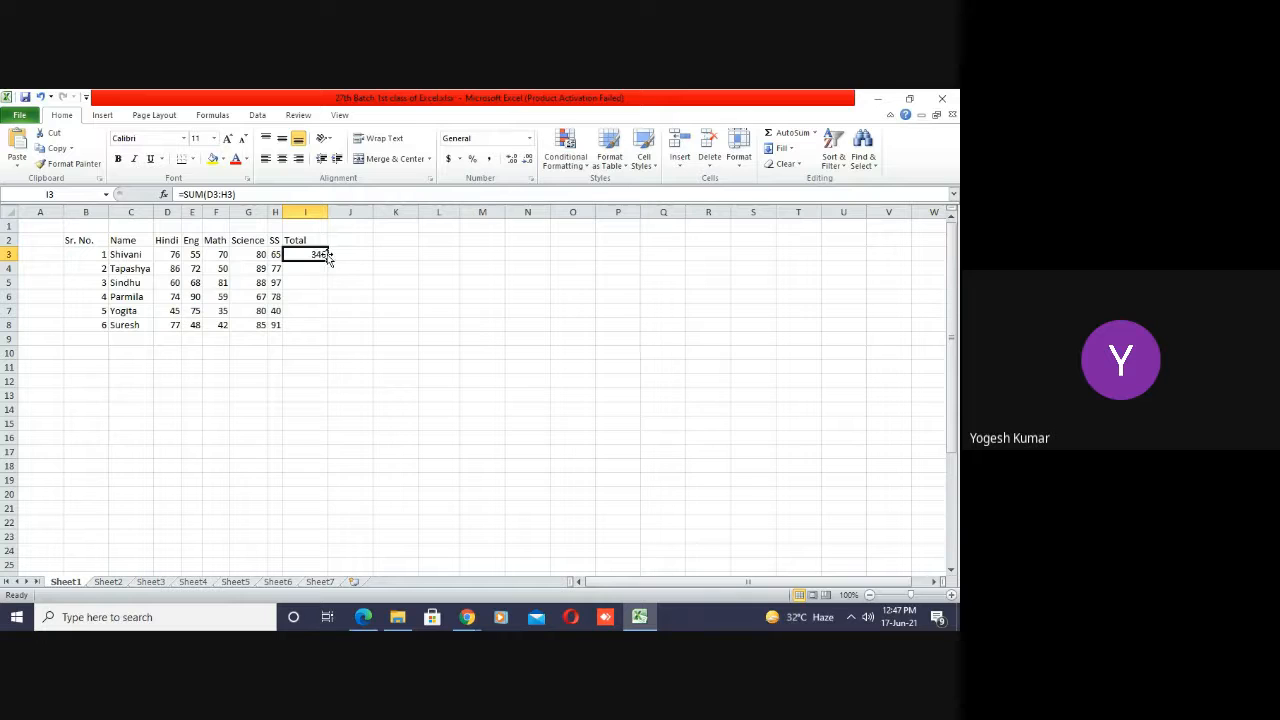
pyautogui.moveTo(327, 260); pyautogui.dragTo(326, 327)
pyautogui.click(364, 312)
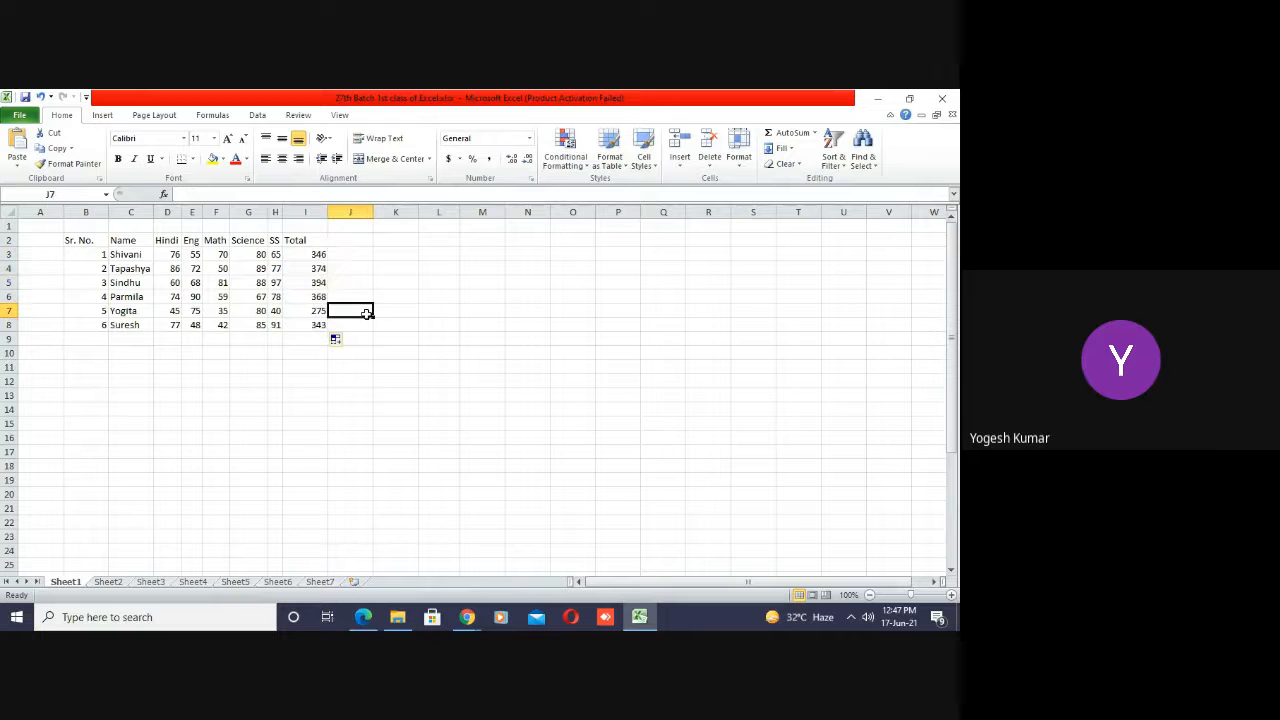
pyautogui.click(331, 356)
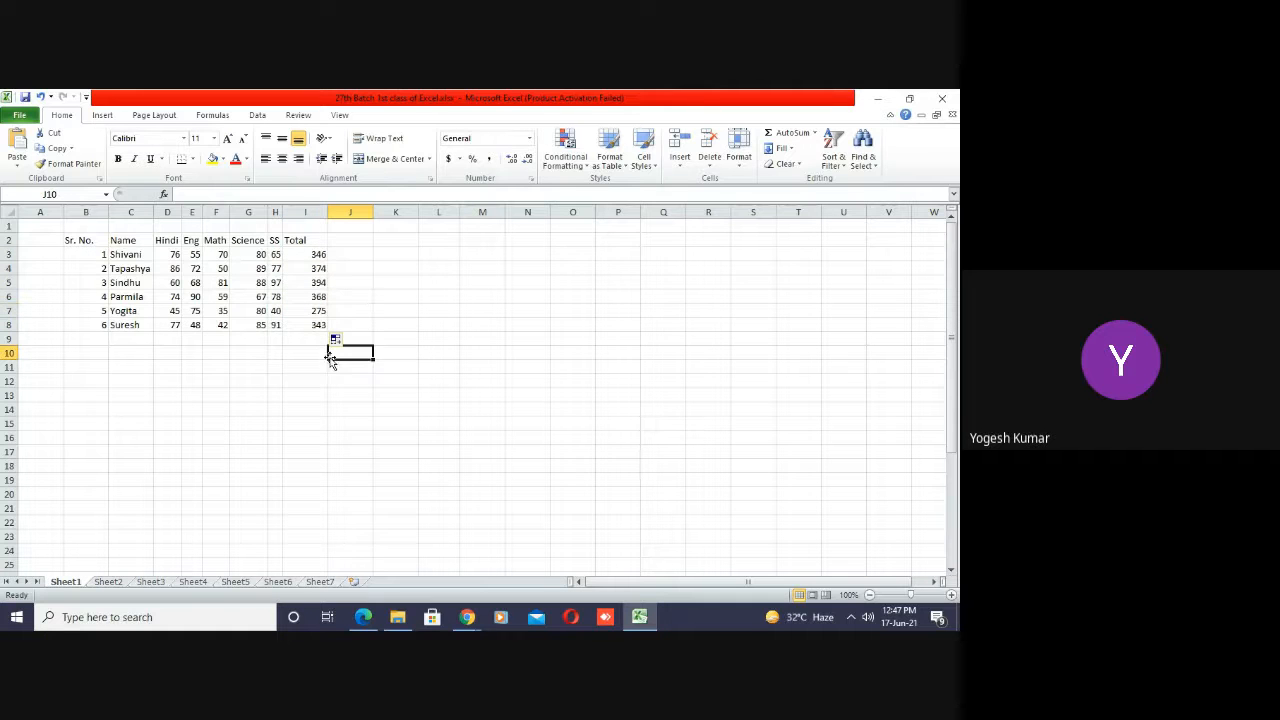
# - Compare the marks in D4:H4 with the row's total, and inspect the filled SUM formulas in I4 and I5
pyautogui.click(367, 276)
pyautogui.press('Left')
pyautogui.press('Left')
pyautogui.press('Left')
pyautogui.press('Left')
pyautogui.press('Left')
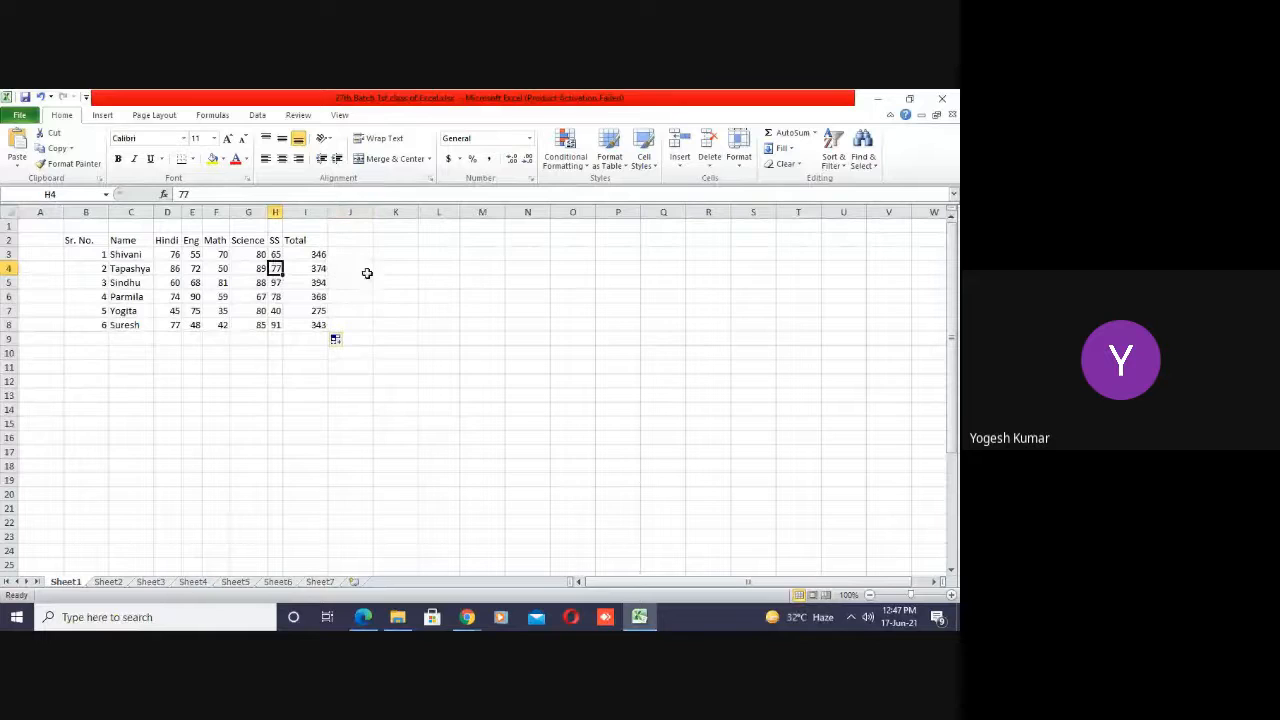
pyautogui.press('Left')
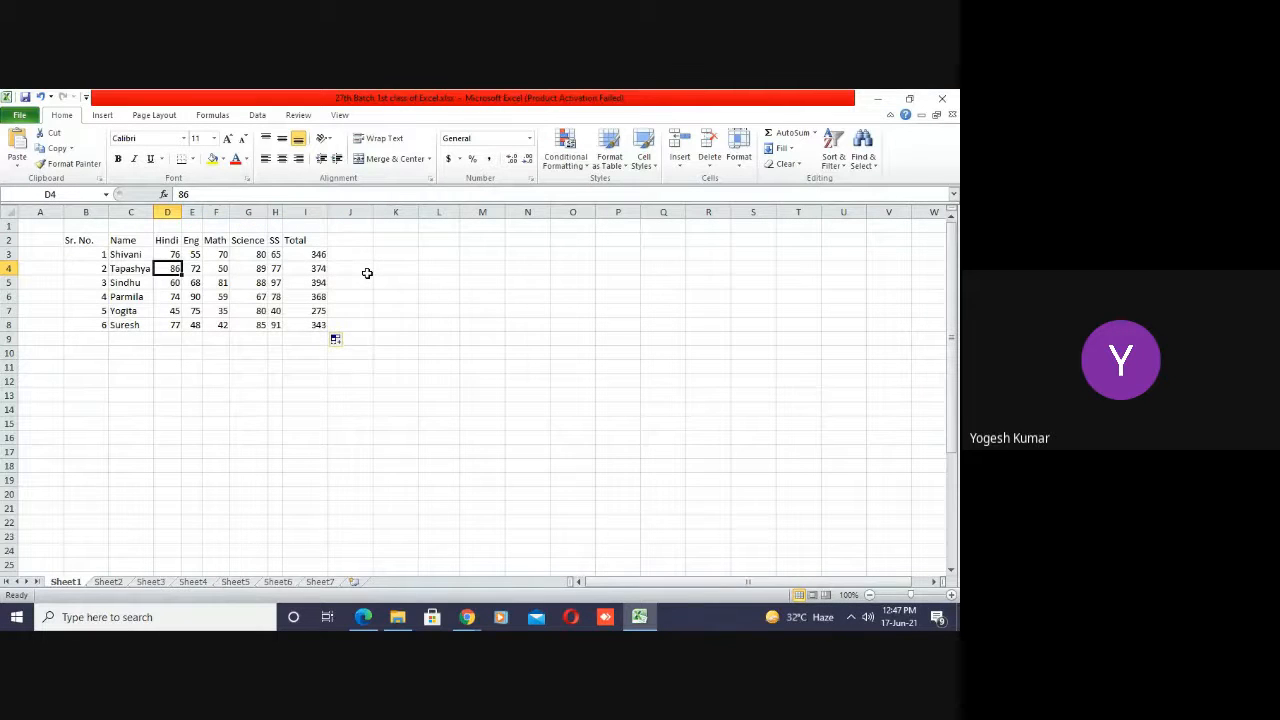
pyautogui.hotkey('shift', 'Right')
pyautogui.hotkey('shift', 'Right')
pyautogui.hotkey('shift', 'Right')
pyautogui.hotkey('shift', 'Right')
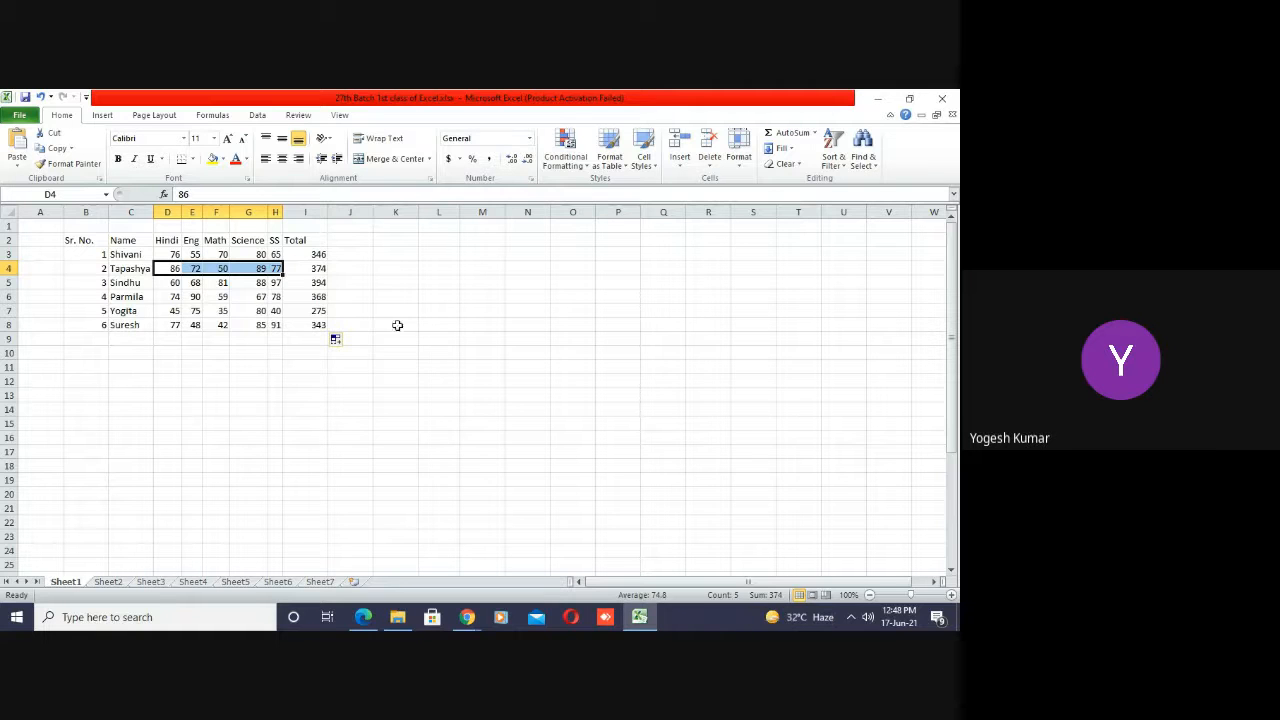
pyautogui.click(314, 270)
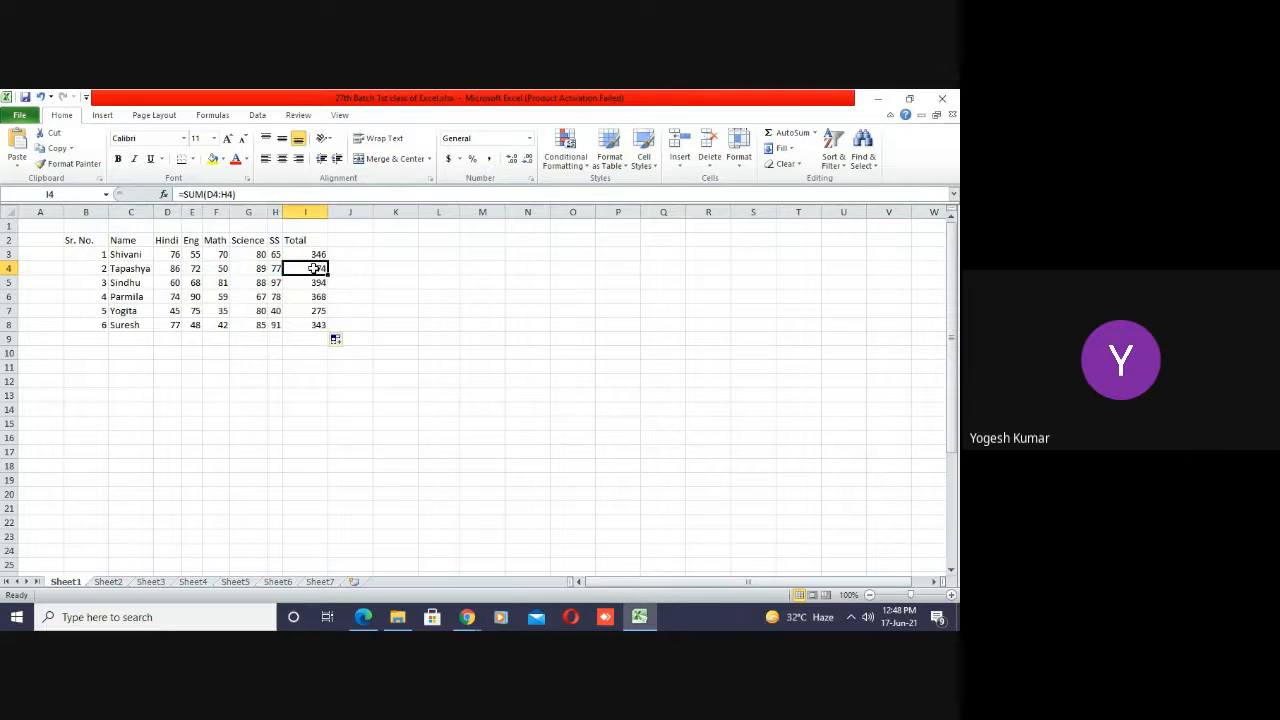
pyautogui.click(314, 282)
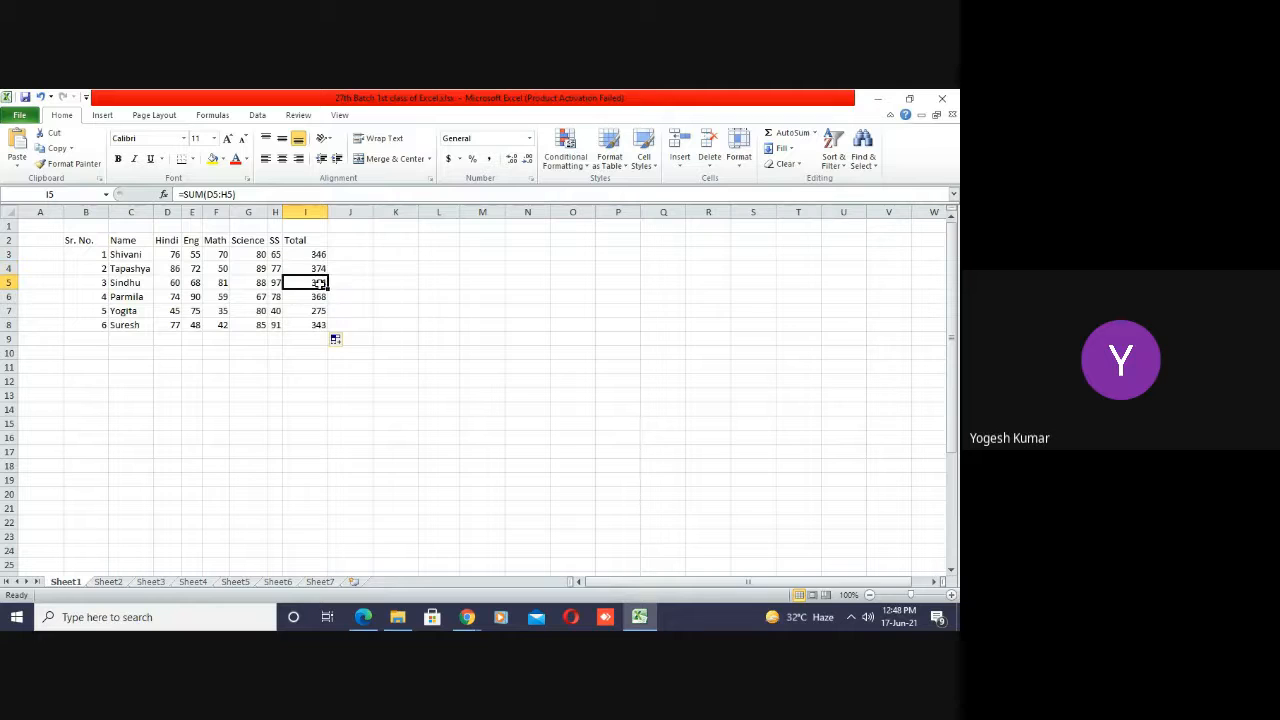
# - Check the last student's marks in D8:H8 against the total in I8, and review the Total formulas above it
pyautogui.click(175, 327)
pyautogui.moveTo(175, 327); pyautogui.dragTo(276, 327)
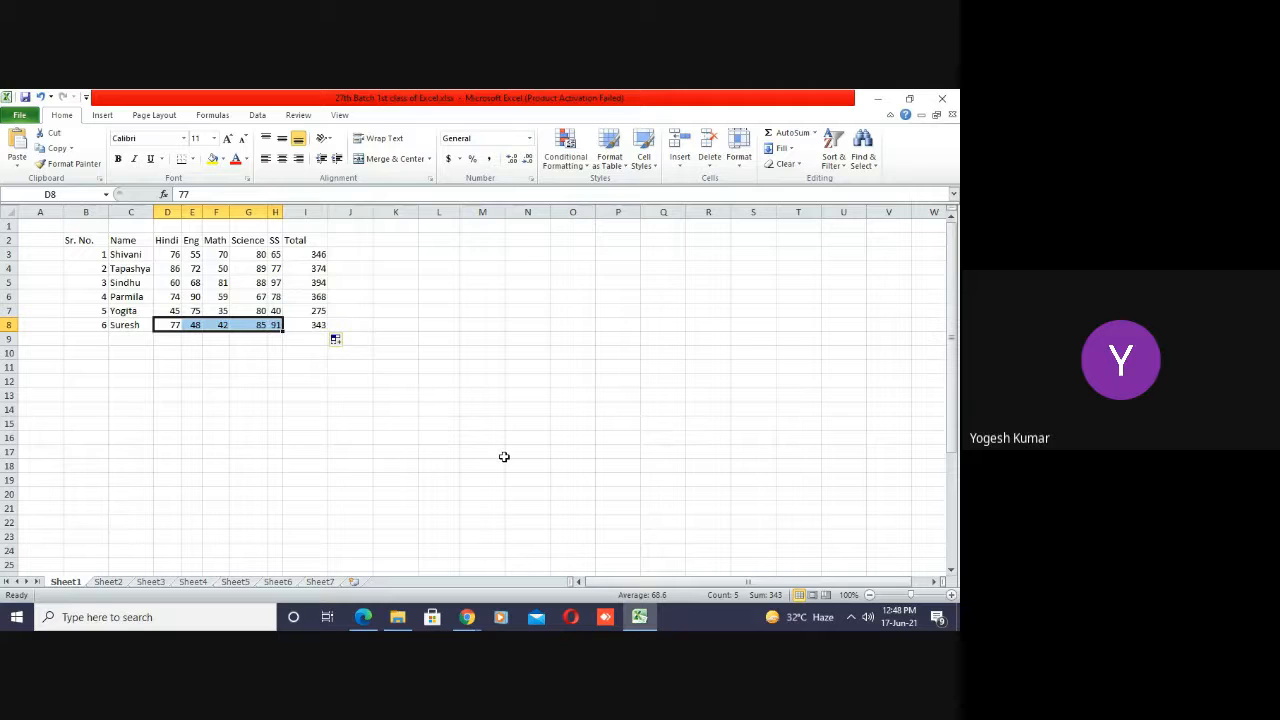
pyautogui.click(314, 327)
pyautogui.press('Up')
pyautogui.press('Up')
pyautogui.press('Up')
pyautogui.press('Up')
pyautogui.press('Up')
pyautogui.press('Up')
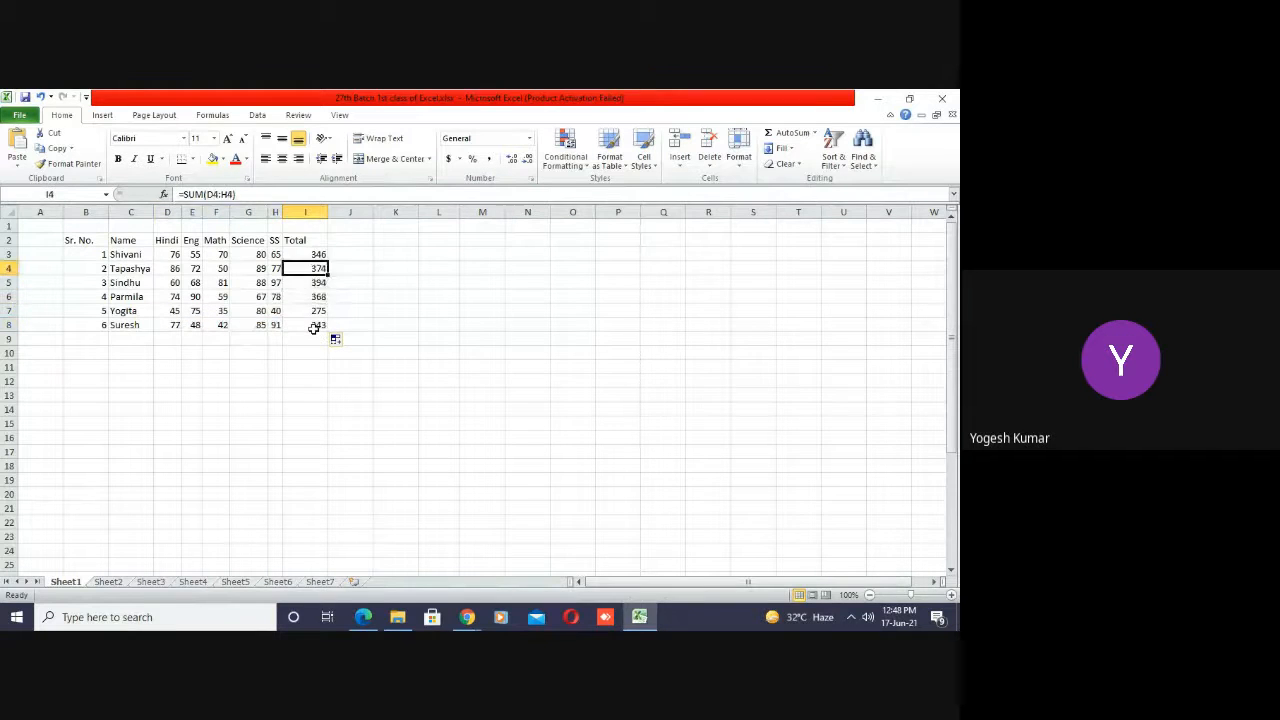
pyautogui.press('Right')
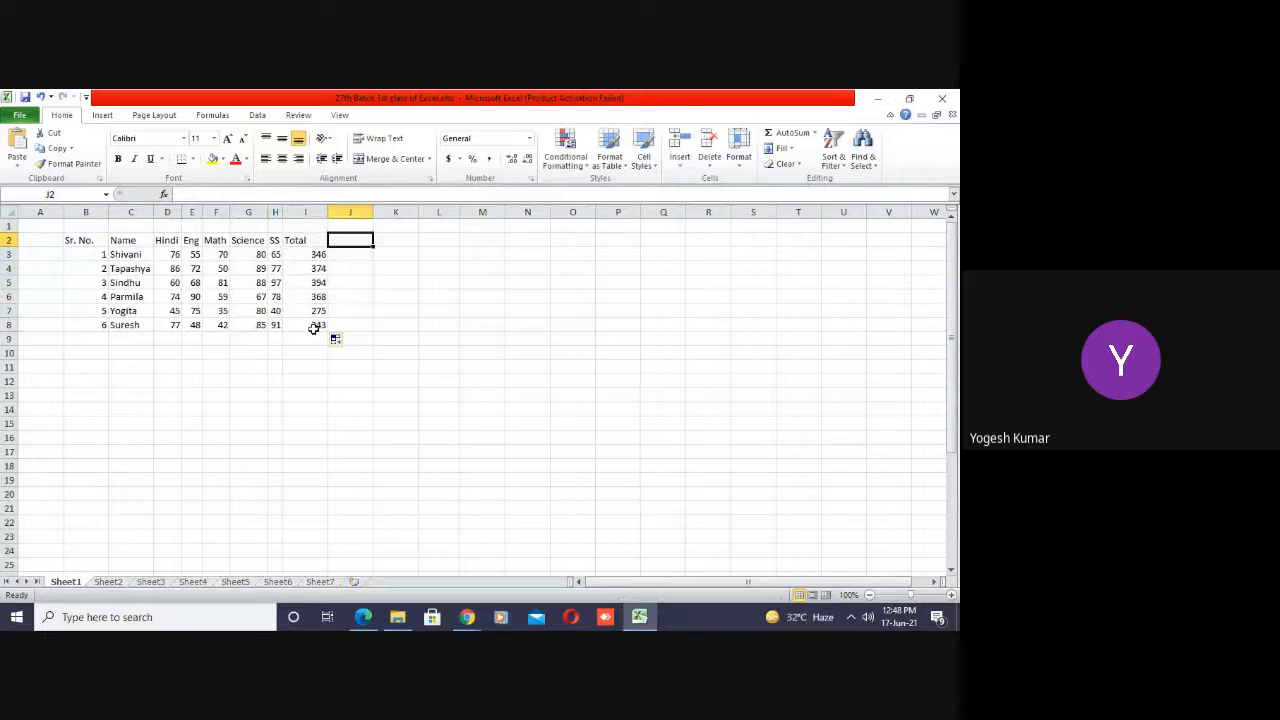
# - Clear all the totals in the range I3:I8
pyautogui.press('Left')
pyautogui.press('Down')
pyautogui.hotkey('shift', 'Down')
pyautogui.hotkey('shift', 'Down')
pyautogui.hotkey('shift', 'Down')
pyautogui.hotkey('shift', 'Down')
pyautogui.hotkey('shift', 'Down')
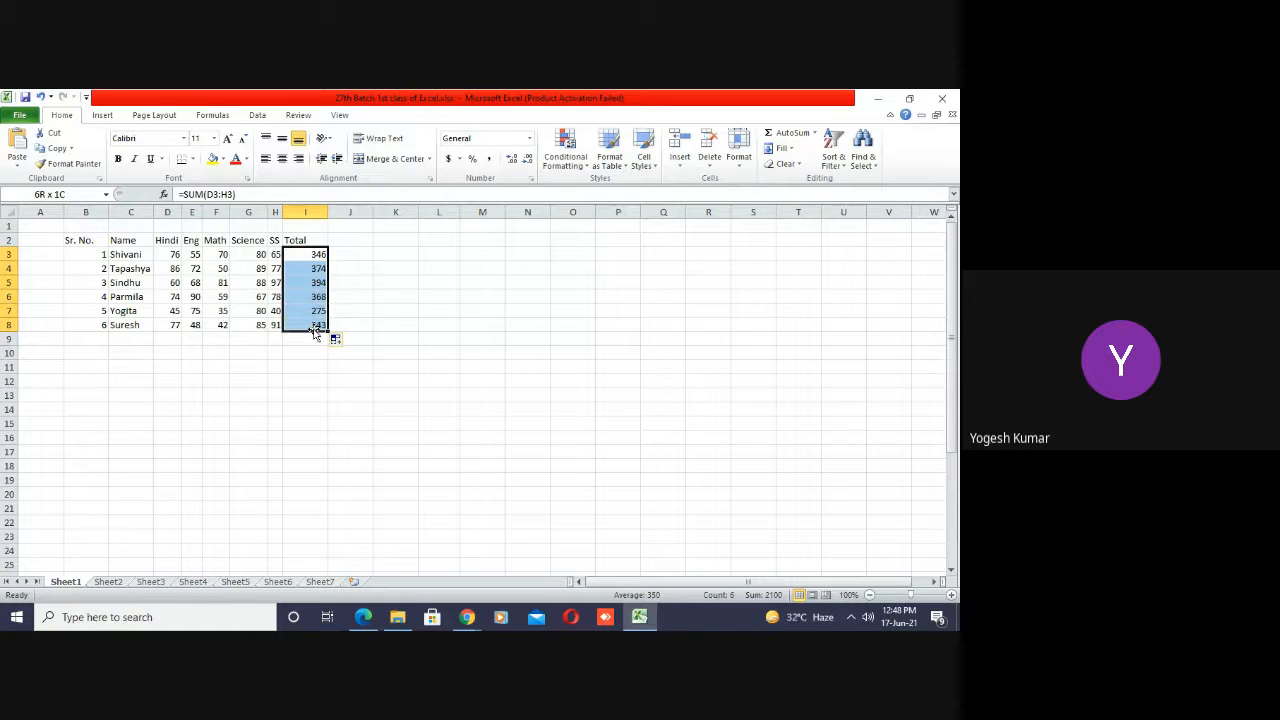
pyautogui.press('Delete')
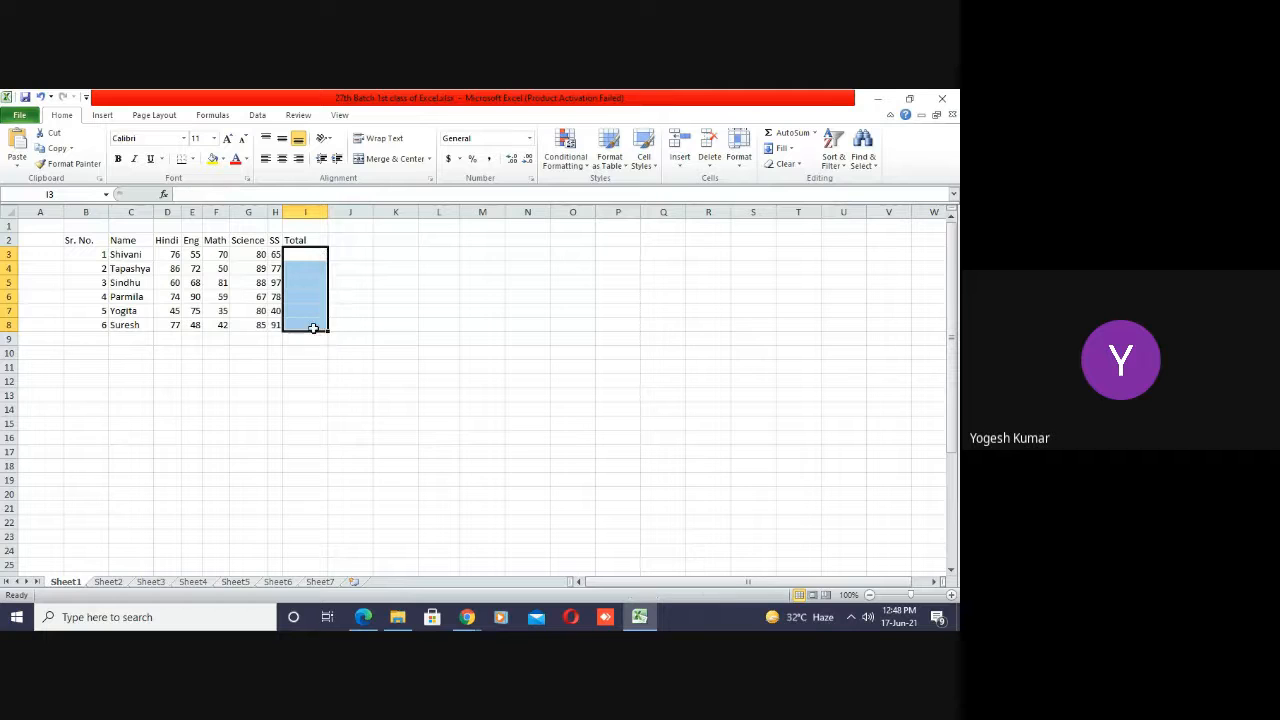
# - Total the first student's marks in I3 with =SUM(D3:H3) and fill the formula down to I8
pyautogui.click(308, 257)
pyautogui.write('=')
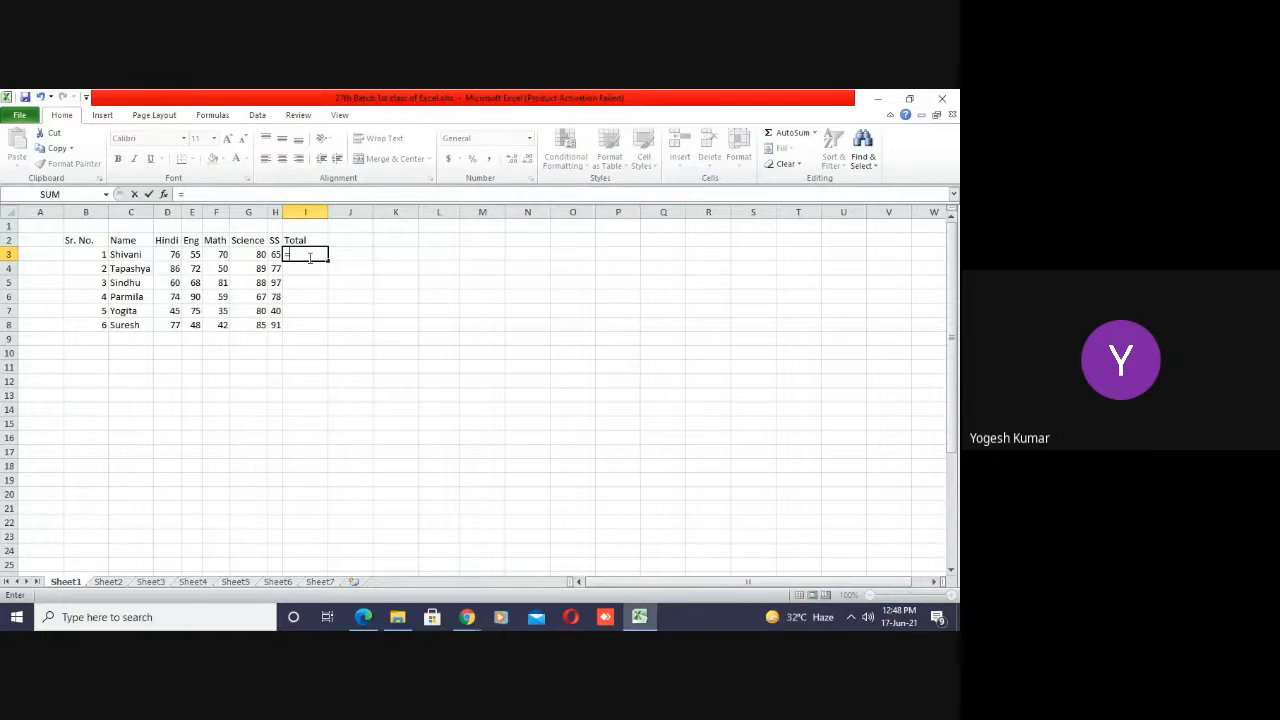
pyautogui.write('su')
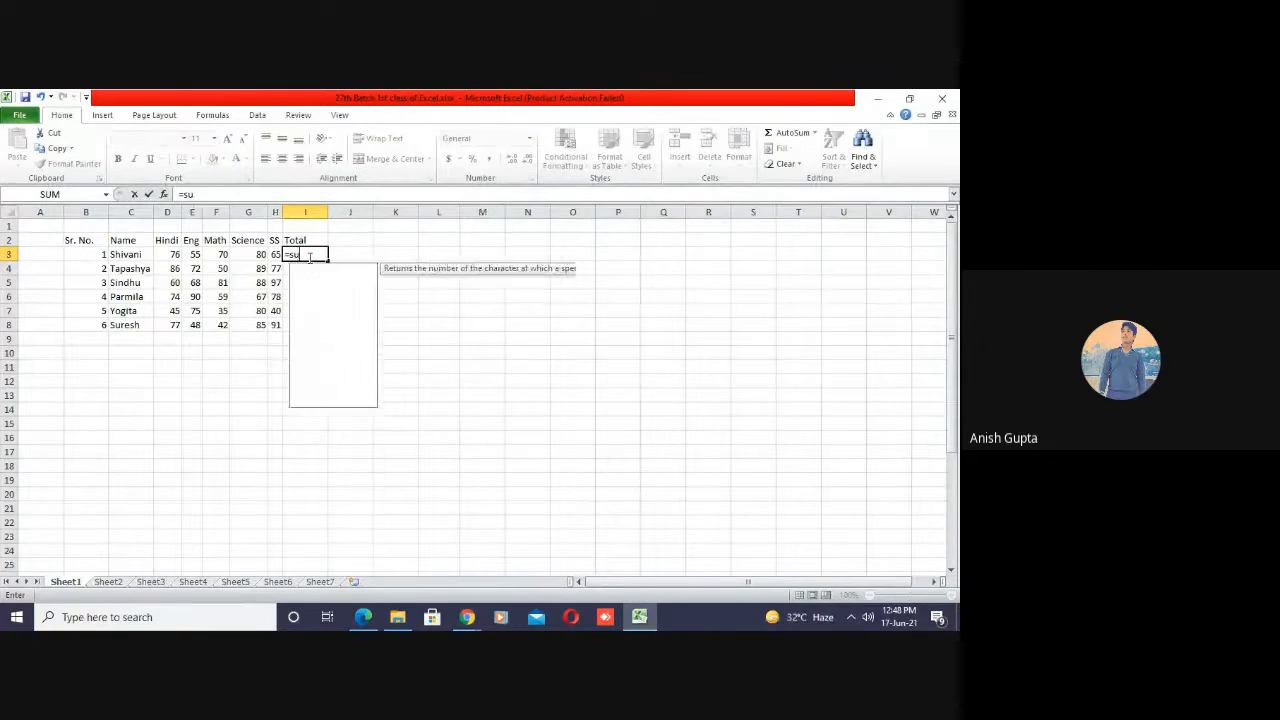
pyautogui.write('m(')
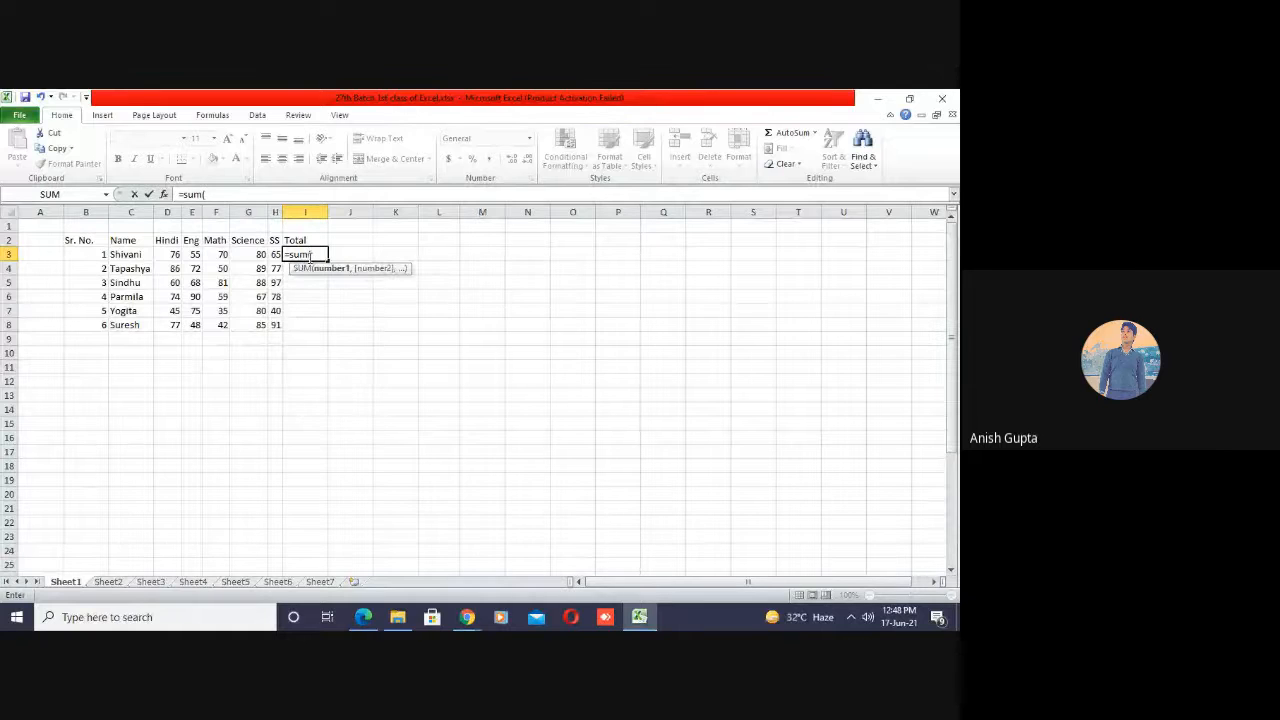
pyautogui.press('Left')
pyautogui.press('Left')
pyautogui.press('Left')
pyautogui.press('Left')
pyautogui.press('Left')
pyautogui.hotkey('shift', 'Right')
pyautogui.hotkey('shift', 'Right')
pyautogui.hotkey('shift', 'Right')
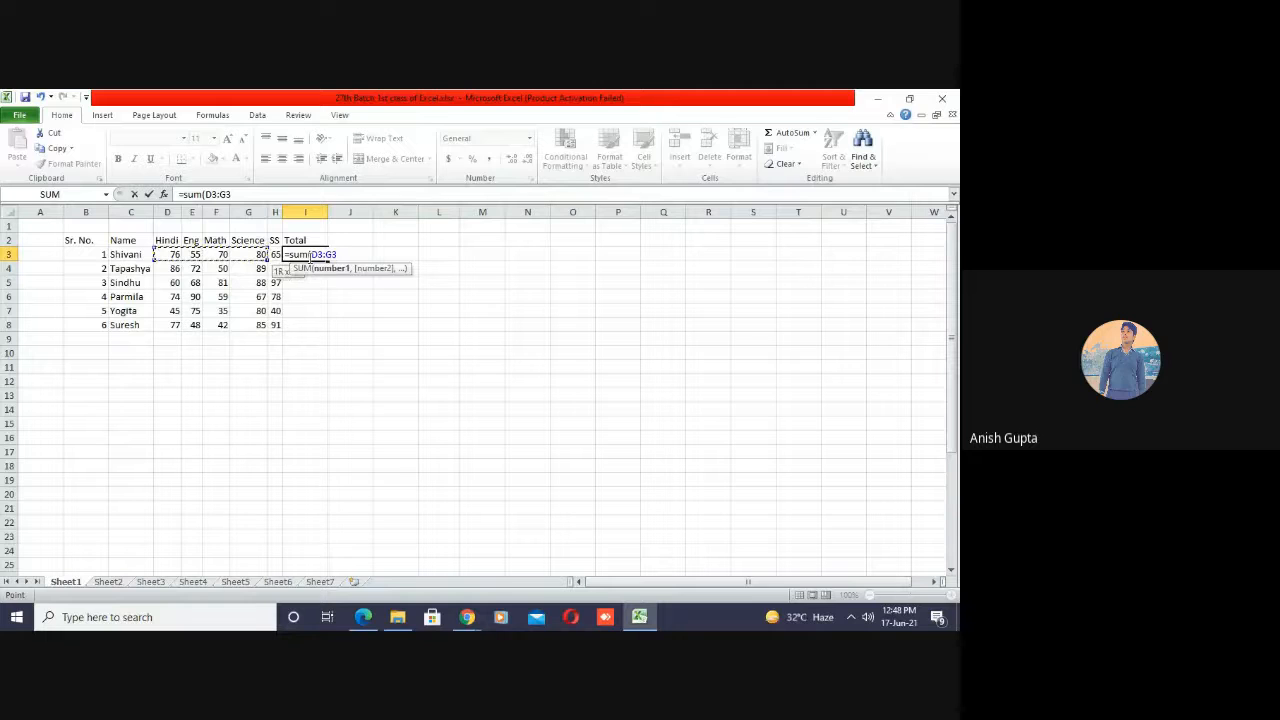
pyautogui.hotkey('shift', 'Right')
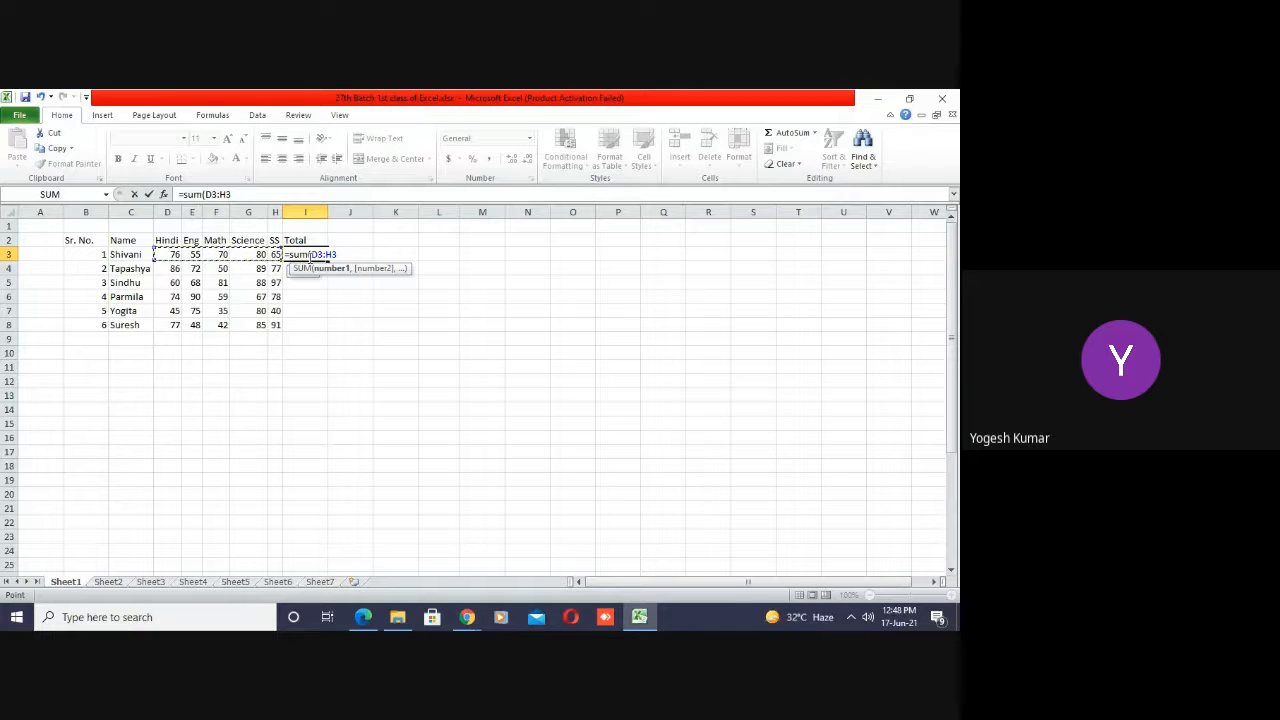
pyautogui.press('Return')
pyautogui.click(309, 256)
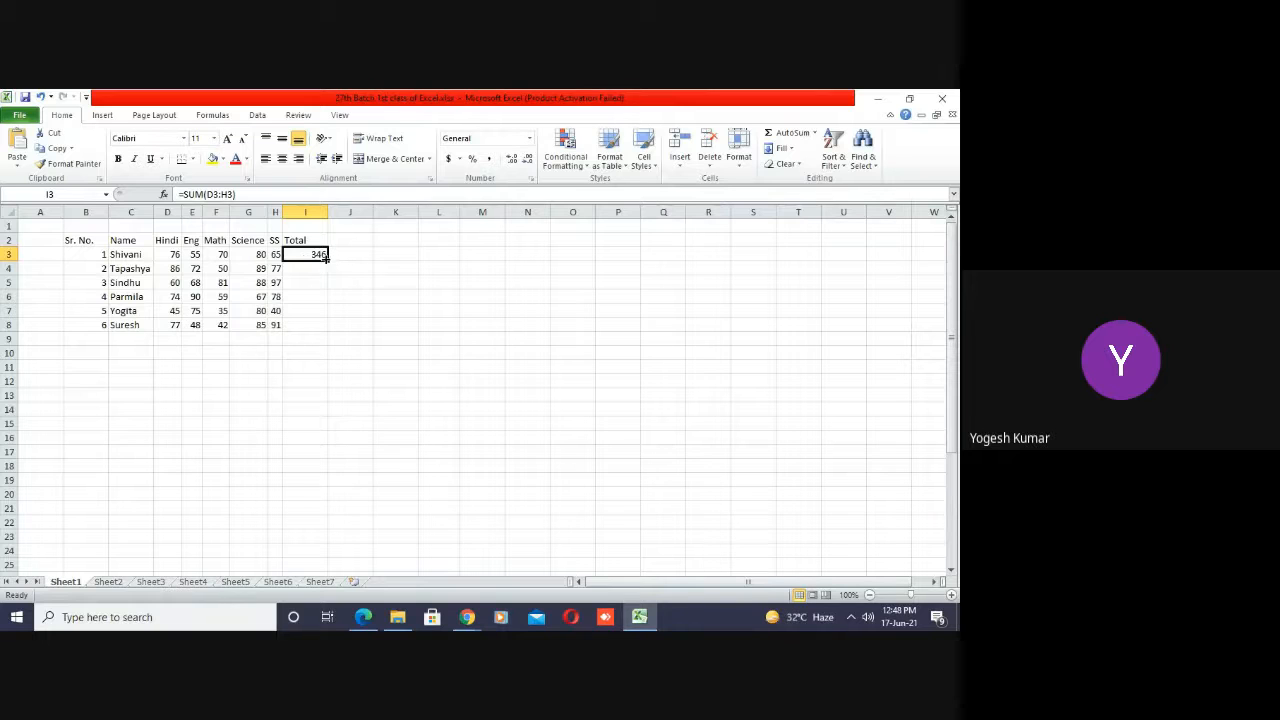
pyautogui.doubleClick(327, 258)
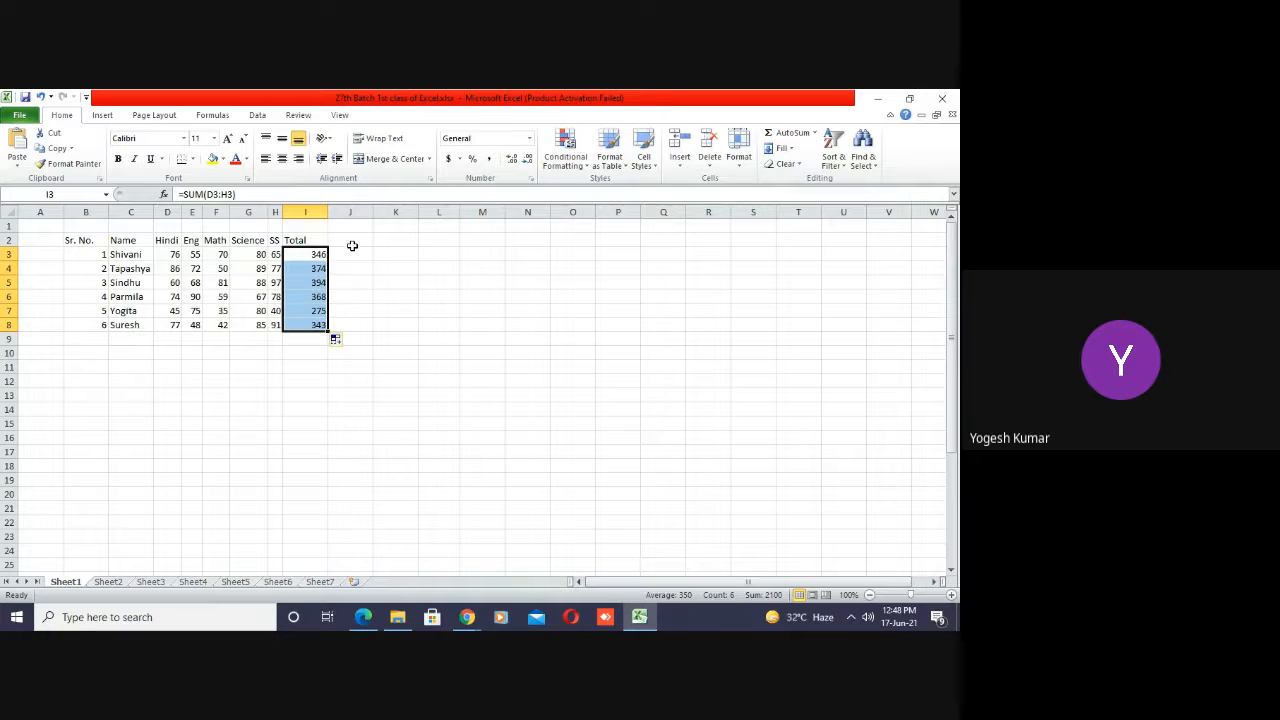
# - Add the column heading Average in J2
pyautogui.click(352, 239)
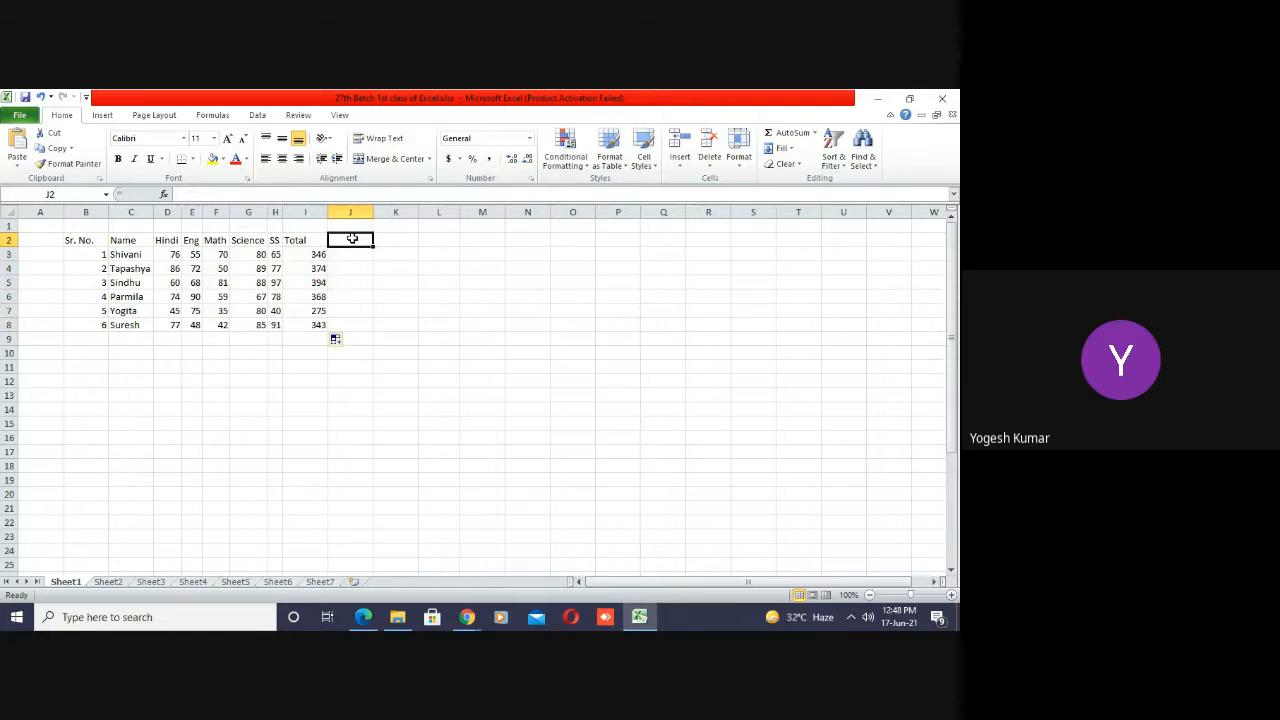
pyautogui.write('A')
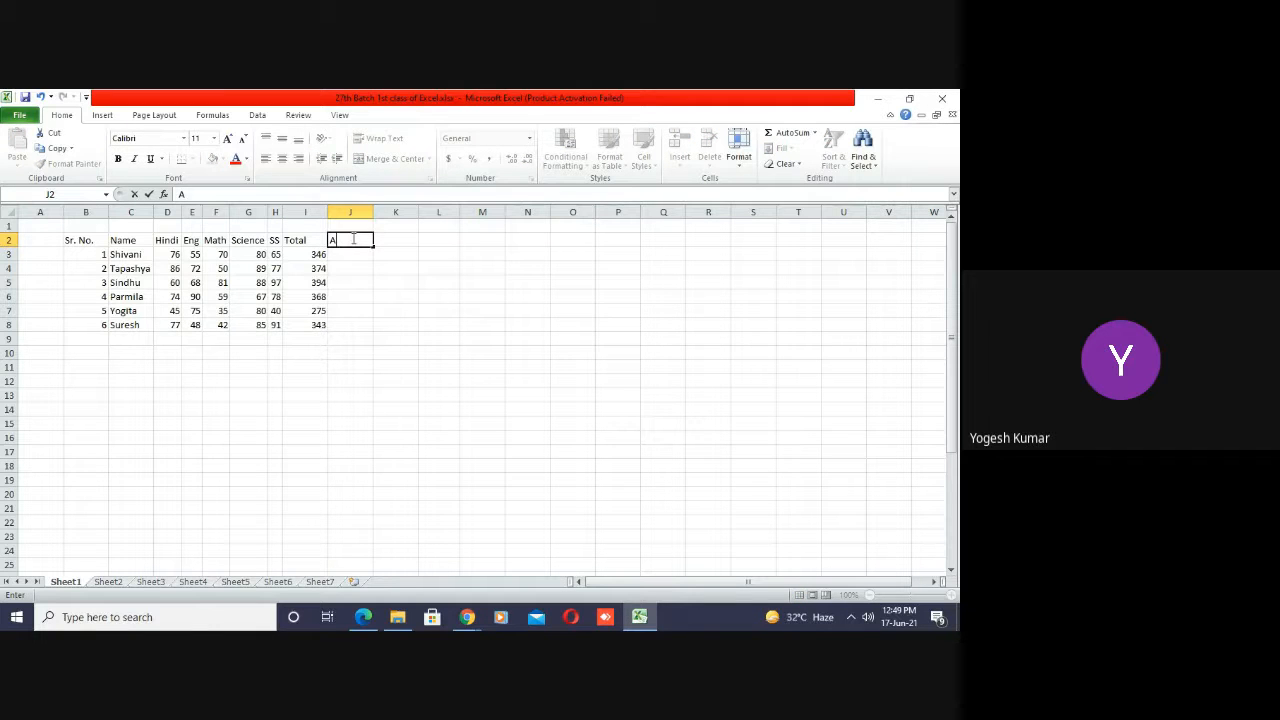
pyautogui.write('verage')
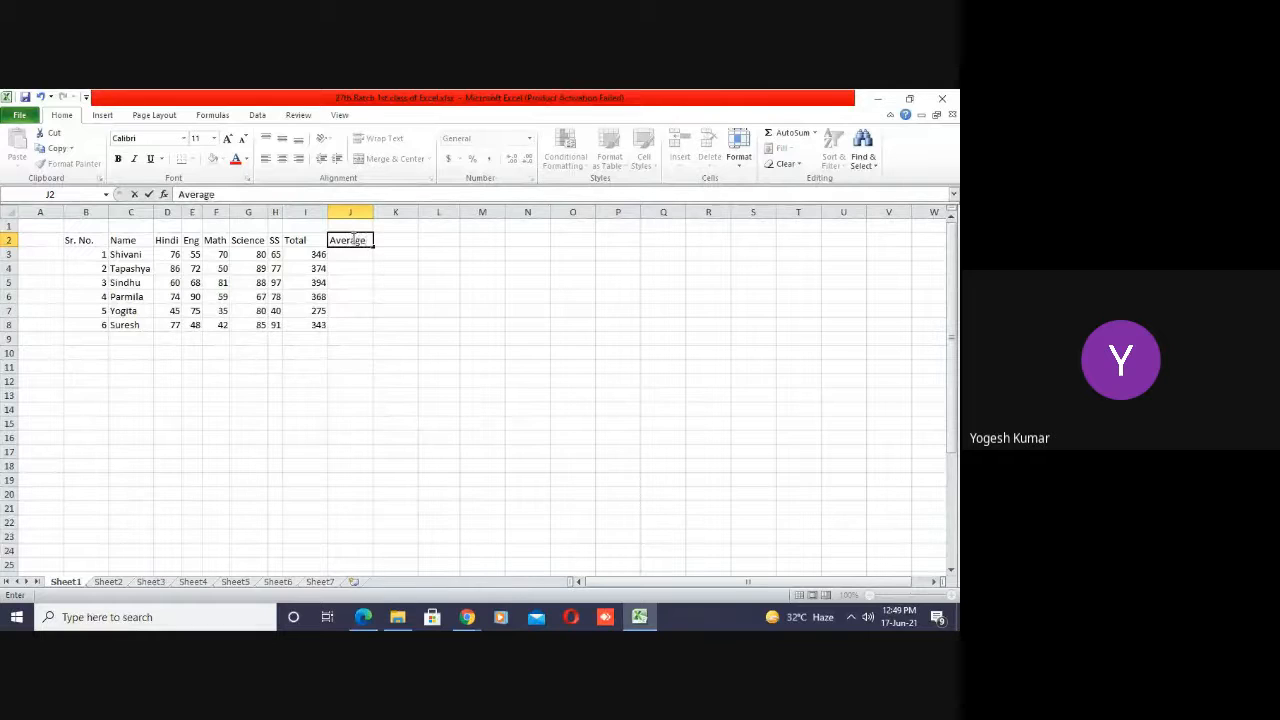
pyautogui.press('Return')
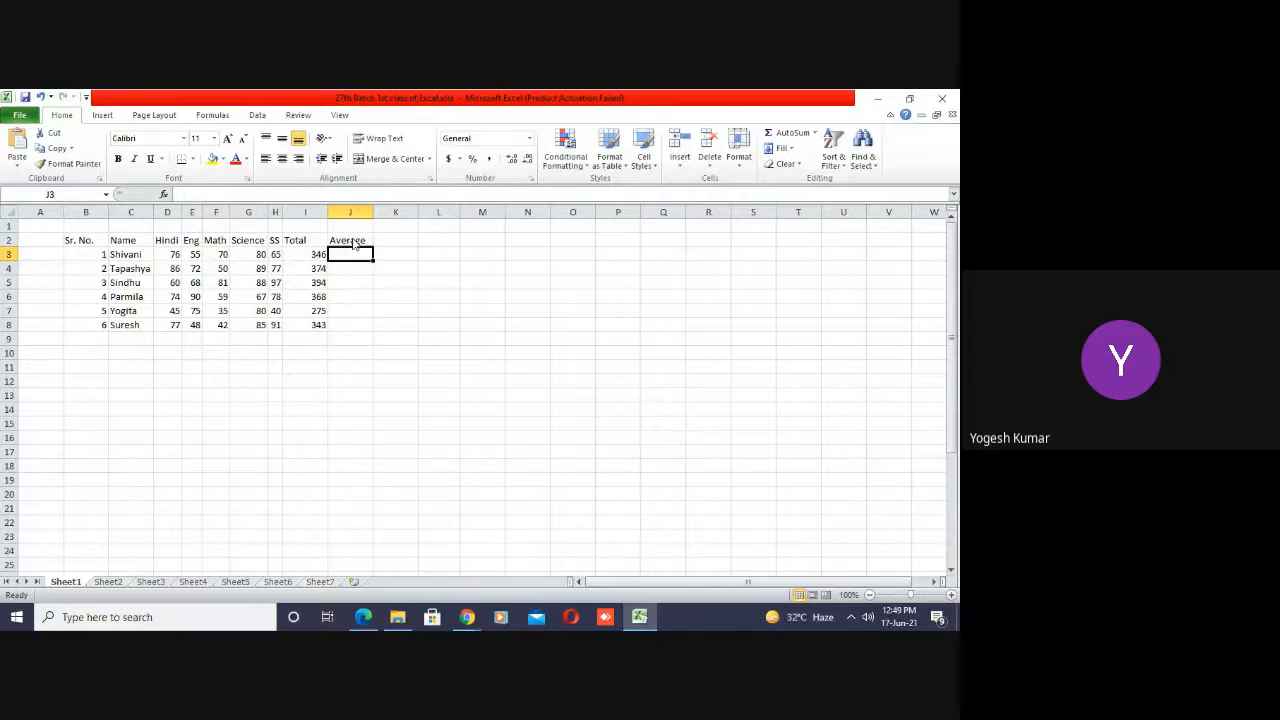
# - Average the first student's marks in J3 with =AVERAGE(D3:H3) and fill the formula down to J8
pyautogui.write('=')
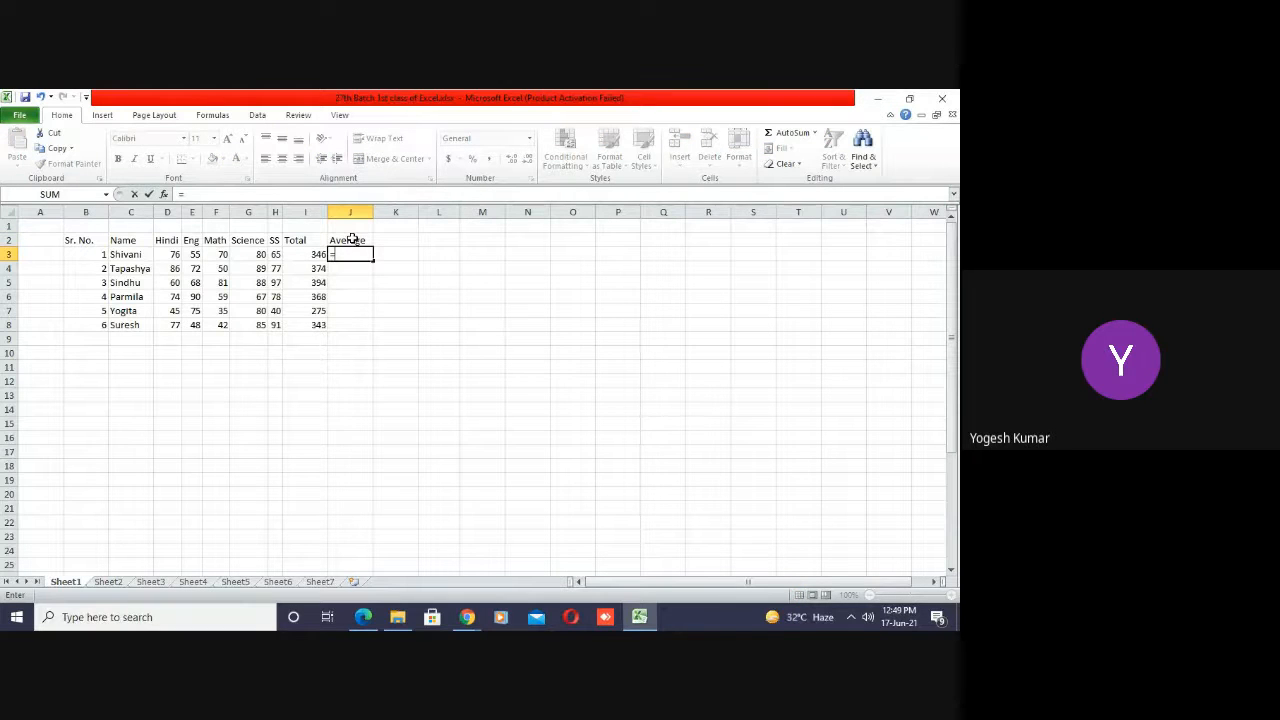
pyautogui.write('av')
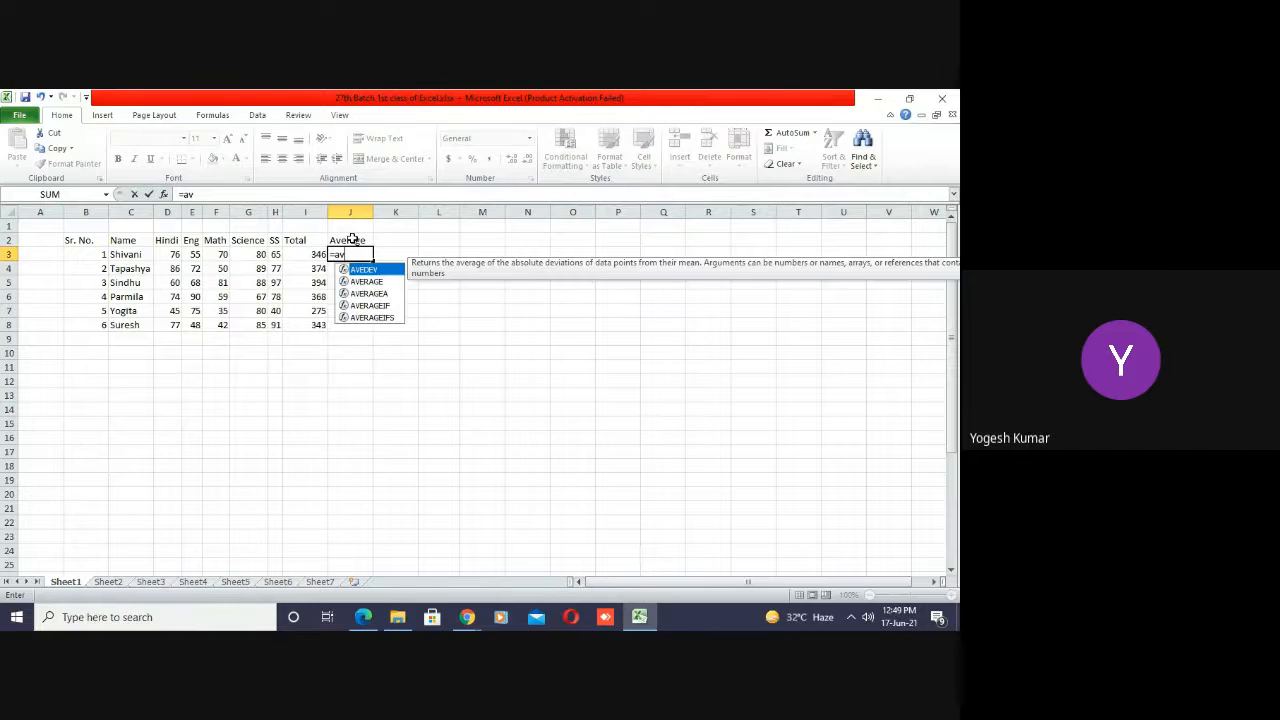
pyautogui.write('era')
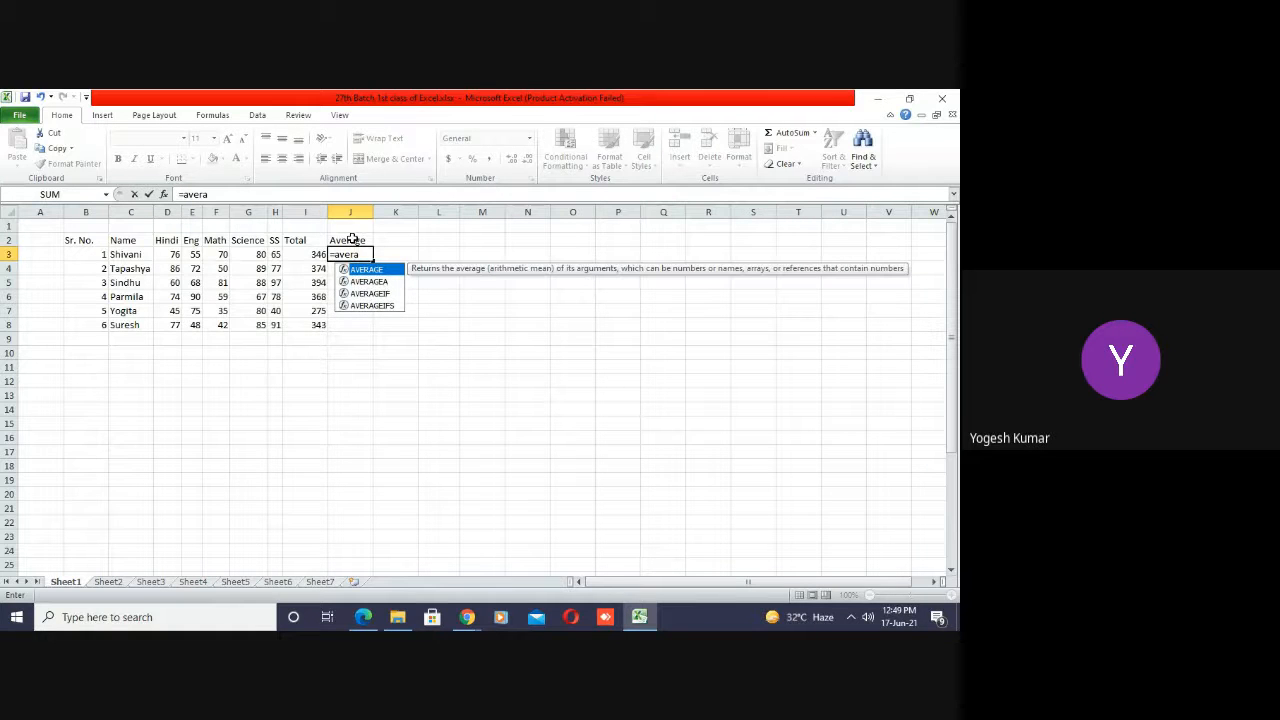
pyautogui.press('Down')
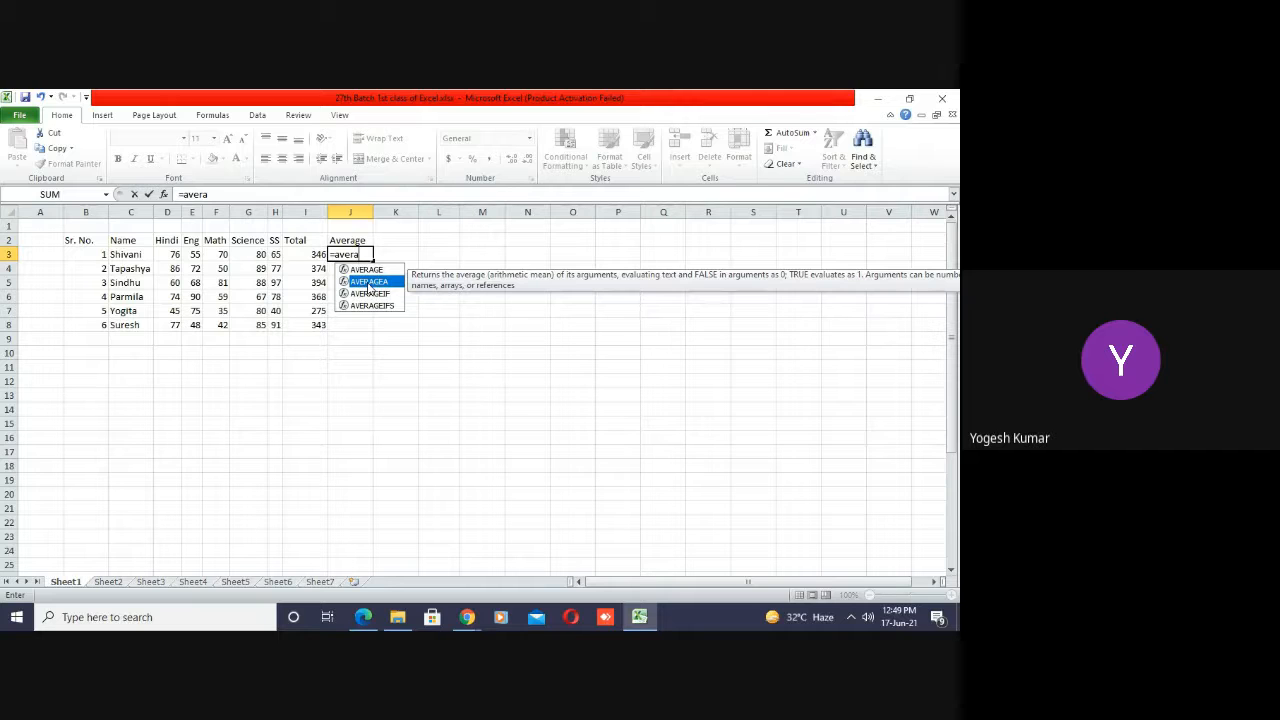
pyautogui.doubleClick(367, 282)
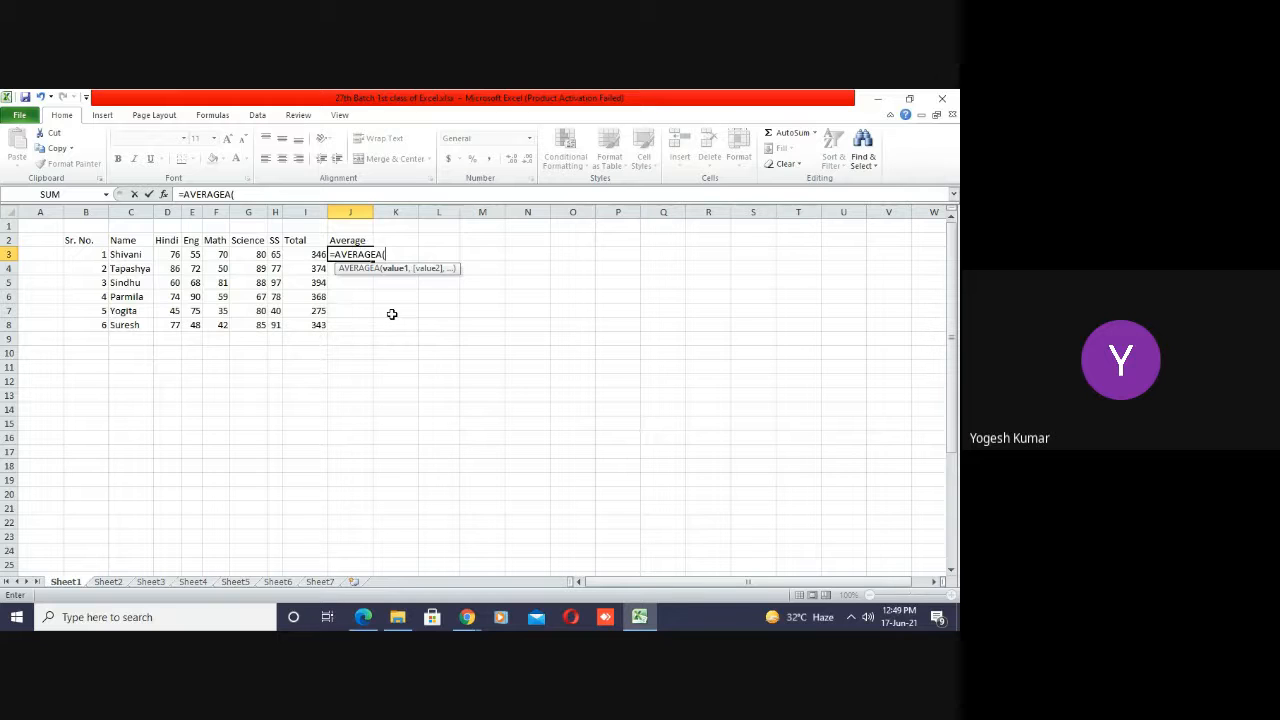
pyautogui.press('BackSpace')
pyautogui.press('BackSpace')
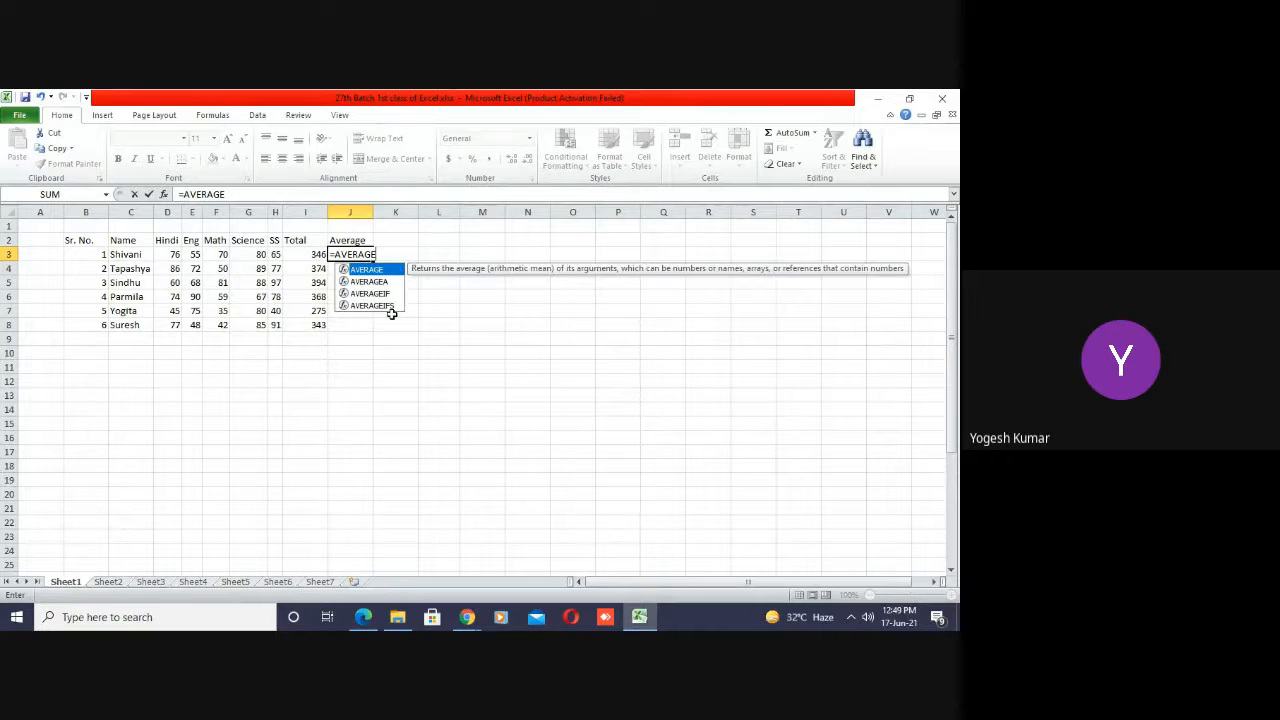
pyautogui.write('(')
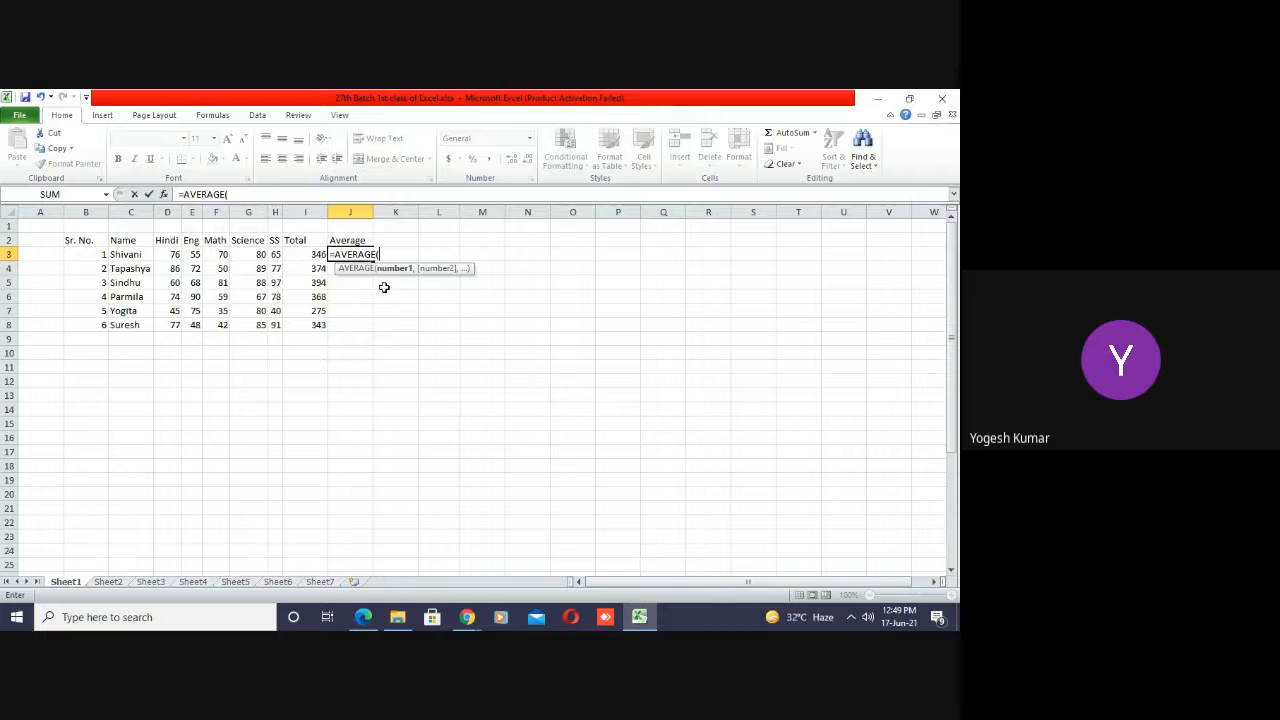
pyautogui.click(172, 255)
pyautogui.moveTo(172, 255); pyautogui.dragTo(278, 258)
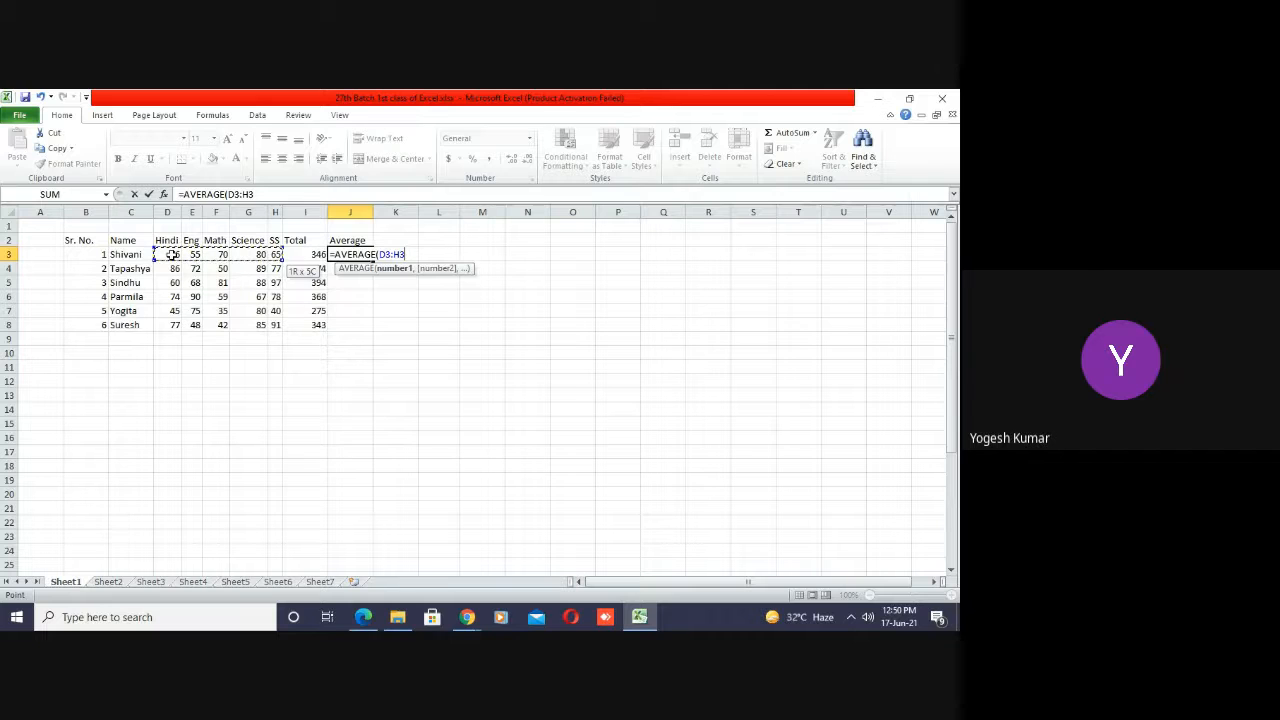
pyautogui.write(')')
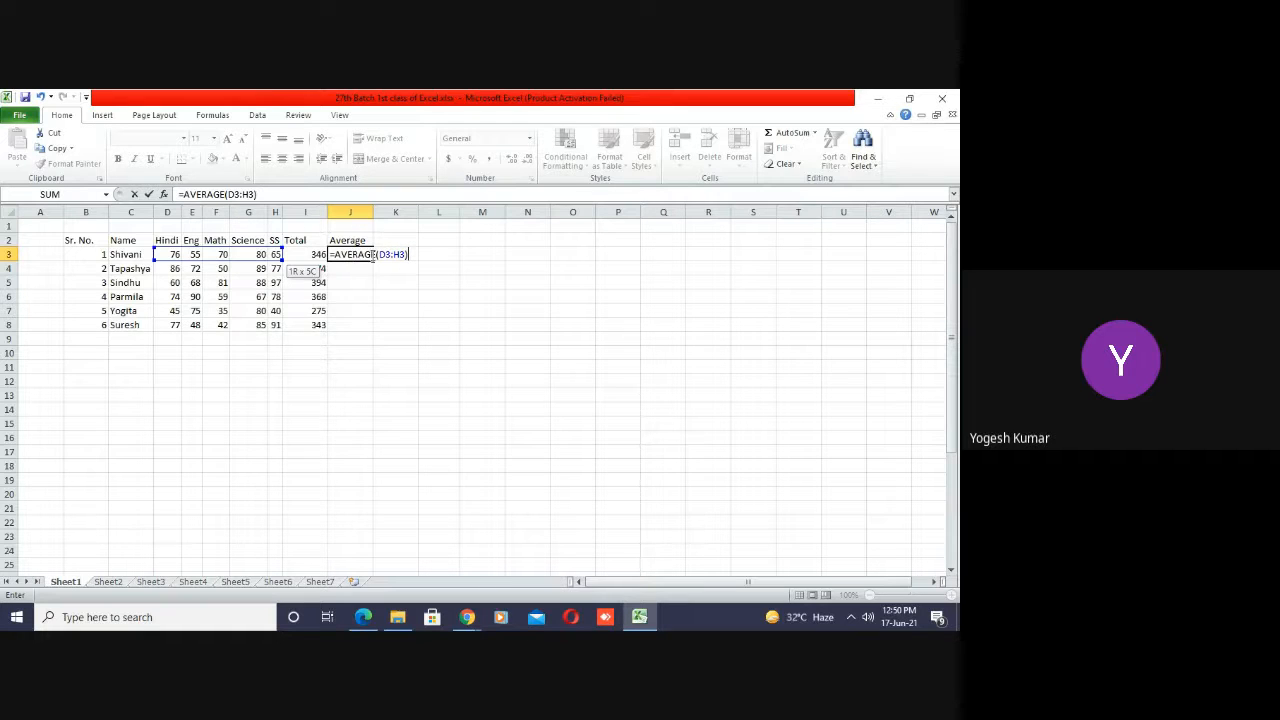
pyautogui.press('Return')
pyautogui.press('Up')
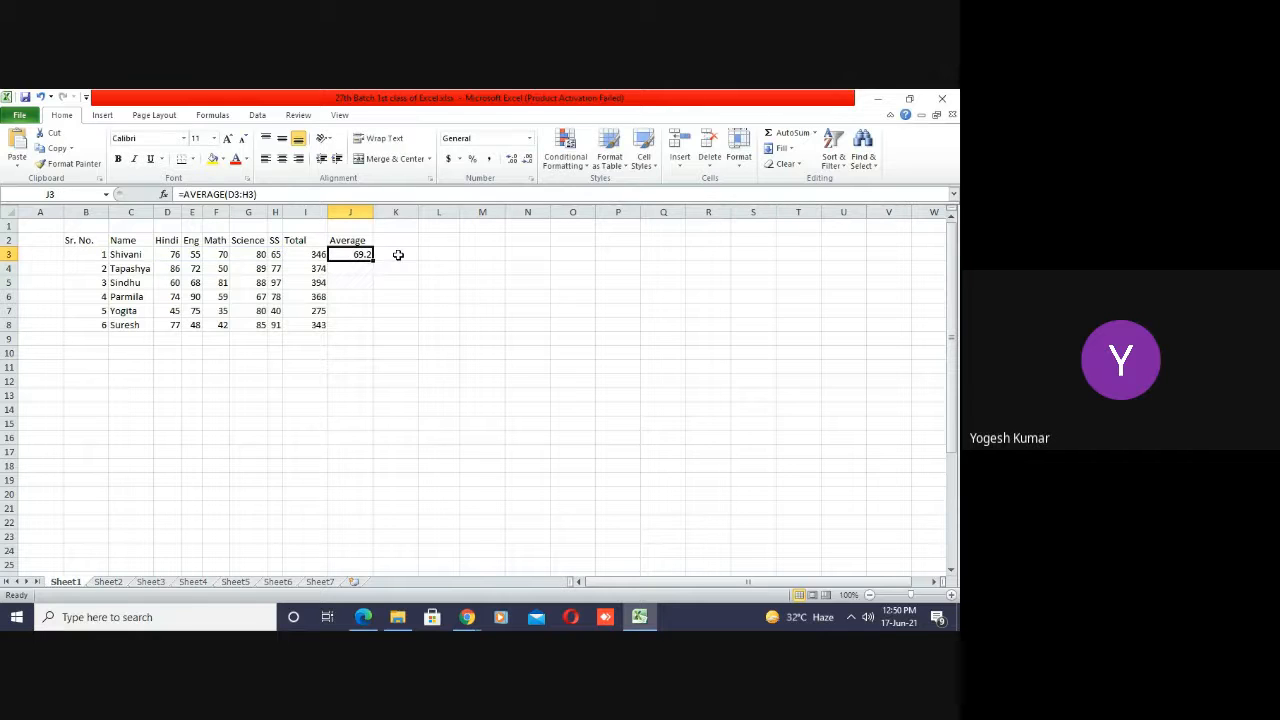
pyautogui.doubleClick(373, 261)
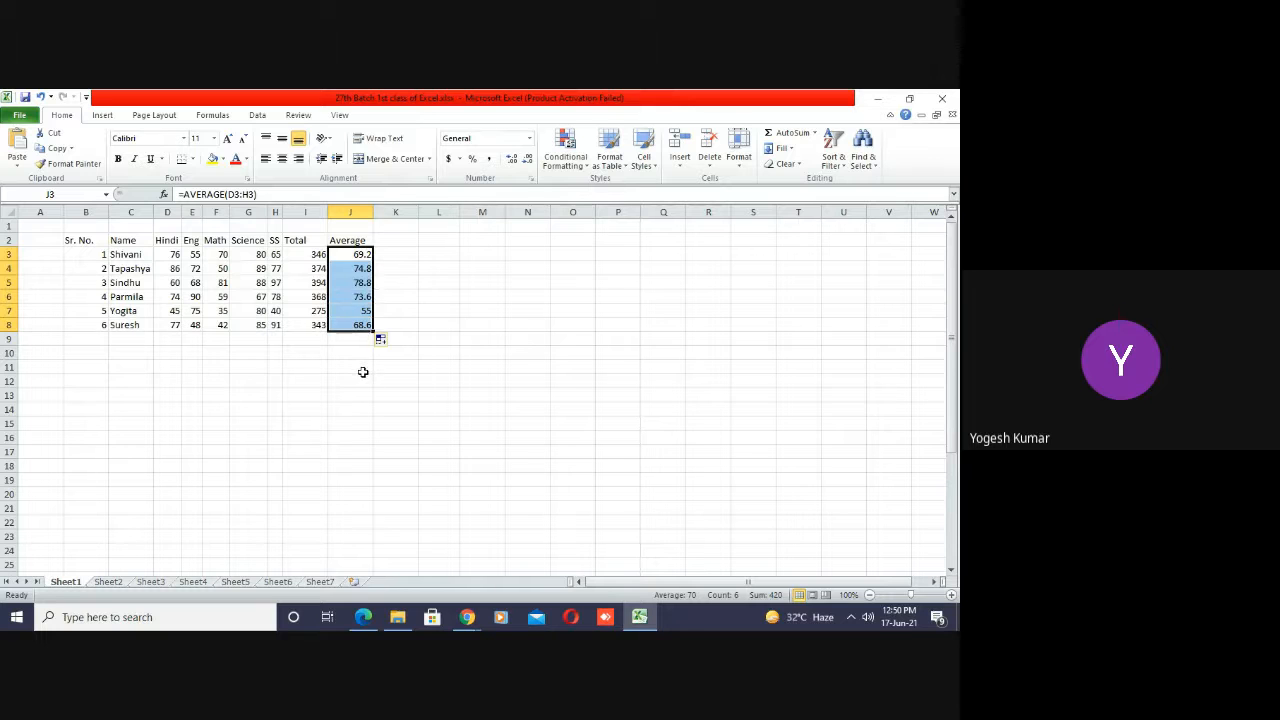
# - Inspect the AVERAGE formula in J3 and compare the first student's marks in D3:H3 with that average
pyautogui.click(366, 254)
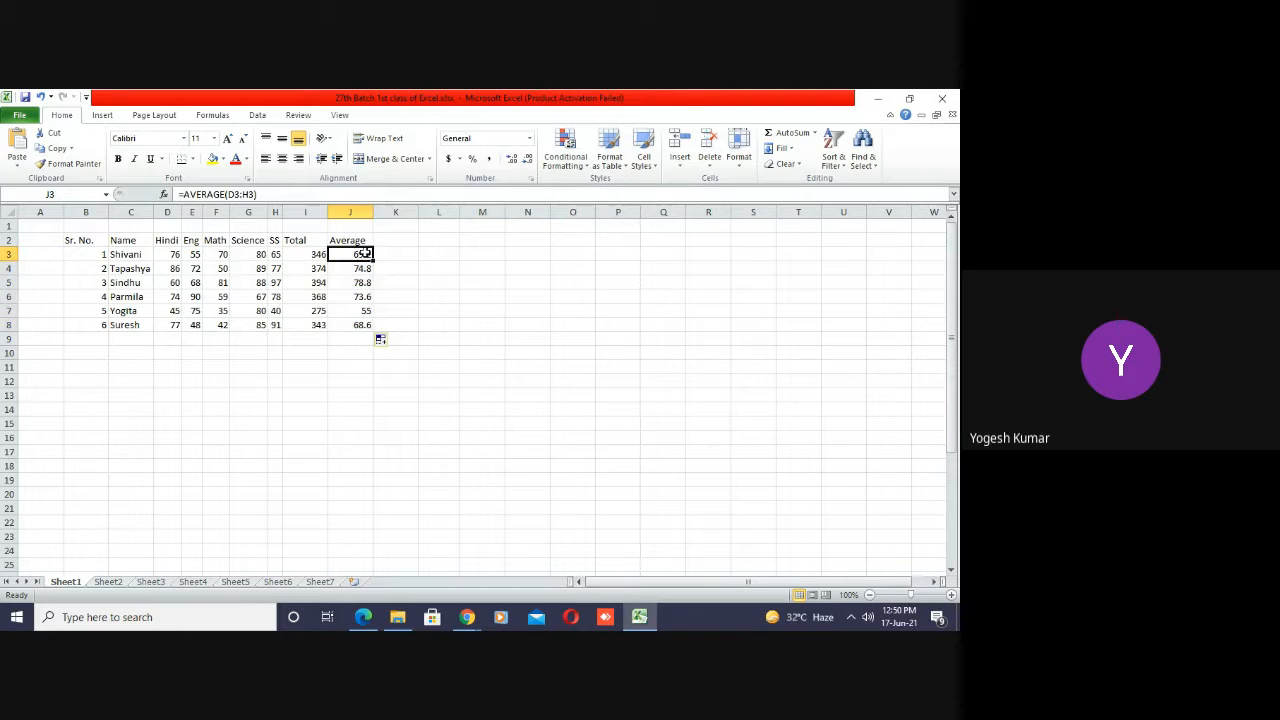
pyautogui.click(358, 350)
pyautogui.press('Left')
pyautogui.press('Left')
pyautogui.press('Left')
pyautogui.press('Left')
pyautogui.press('Left')
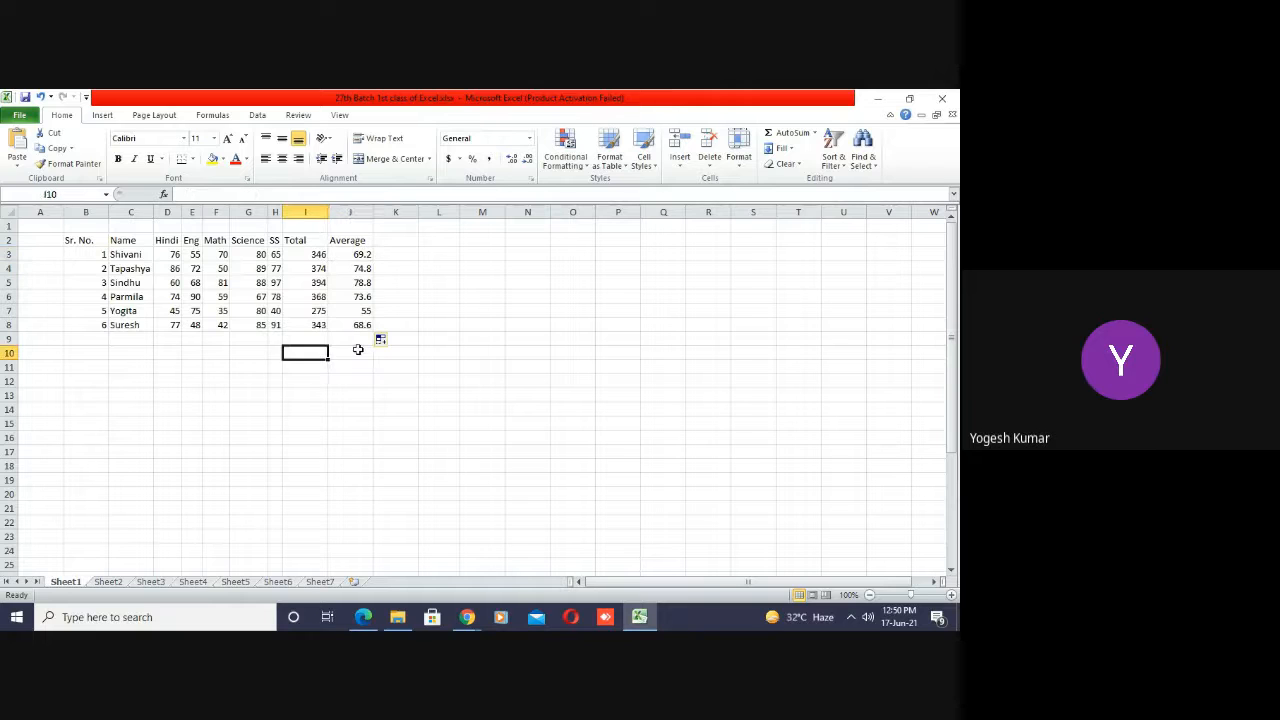
pyautogui.press('Up')
pyautogui.press('Up')
pyautogui.press('Up')
pyautogui.press('Up')
pyautogui.press('Left')
pyautogui.press('Up')
pyautogui.press('Up')
pyautogui.press('Up')
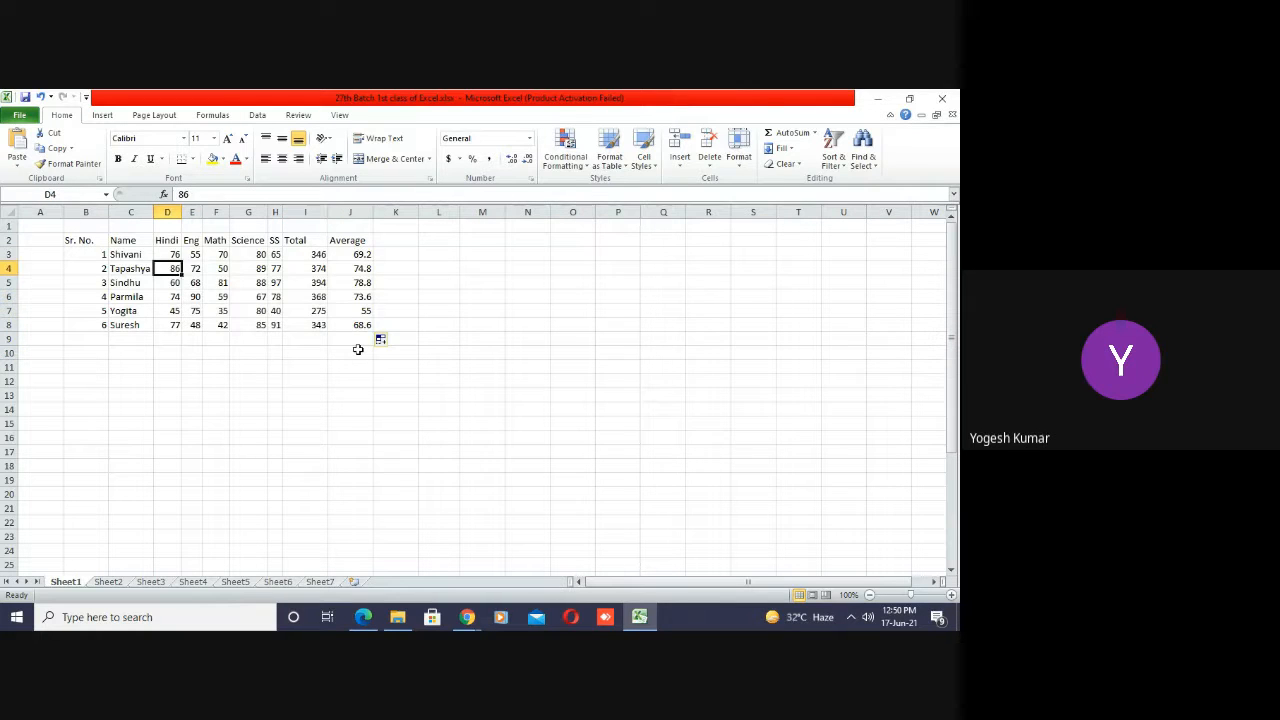
pyautogui.hotkey('shift', 'Right')
pyautogui.hotkey('shift', 'Right')
pyautogui.hotkey('shift', 'Right')
pyautogui.hotkey('shift', 'Right')
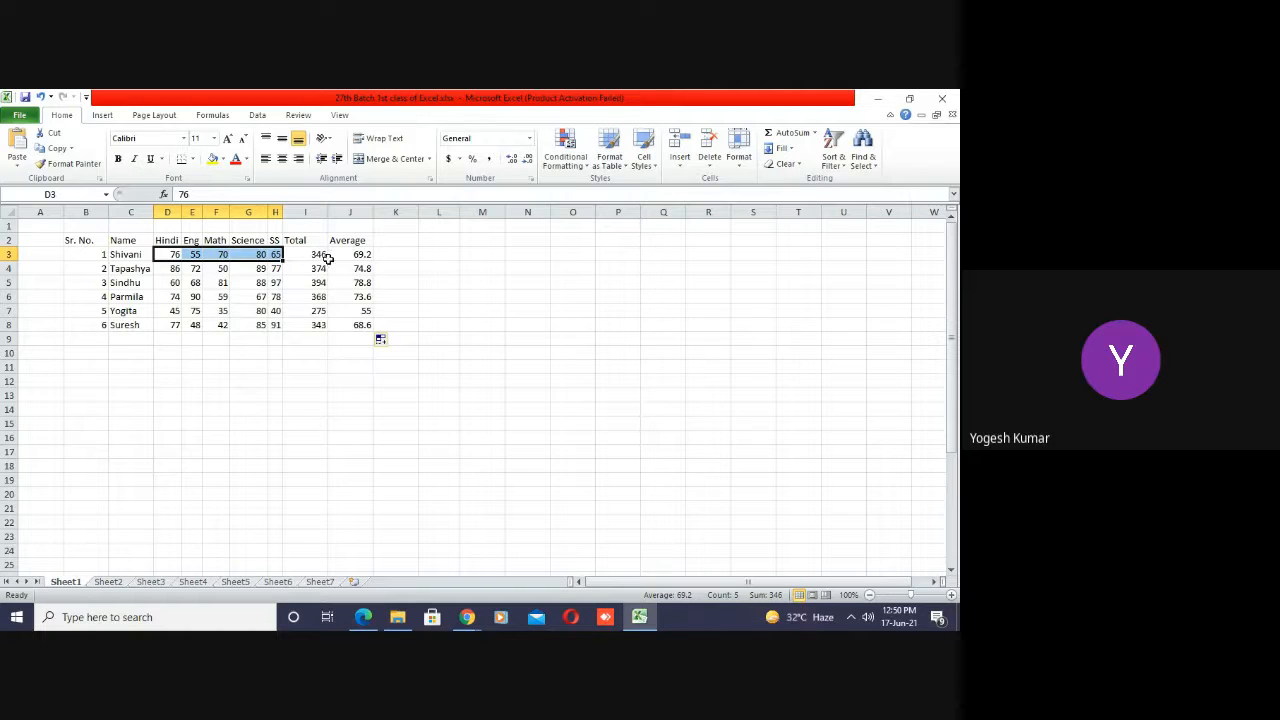
# - Check the last student's marks in D8:H8 against the average in J8
pyautogui.moveTo(165, 325); pyautogui.dragTo(314, 328)
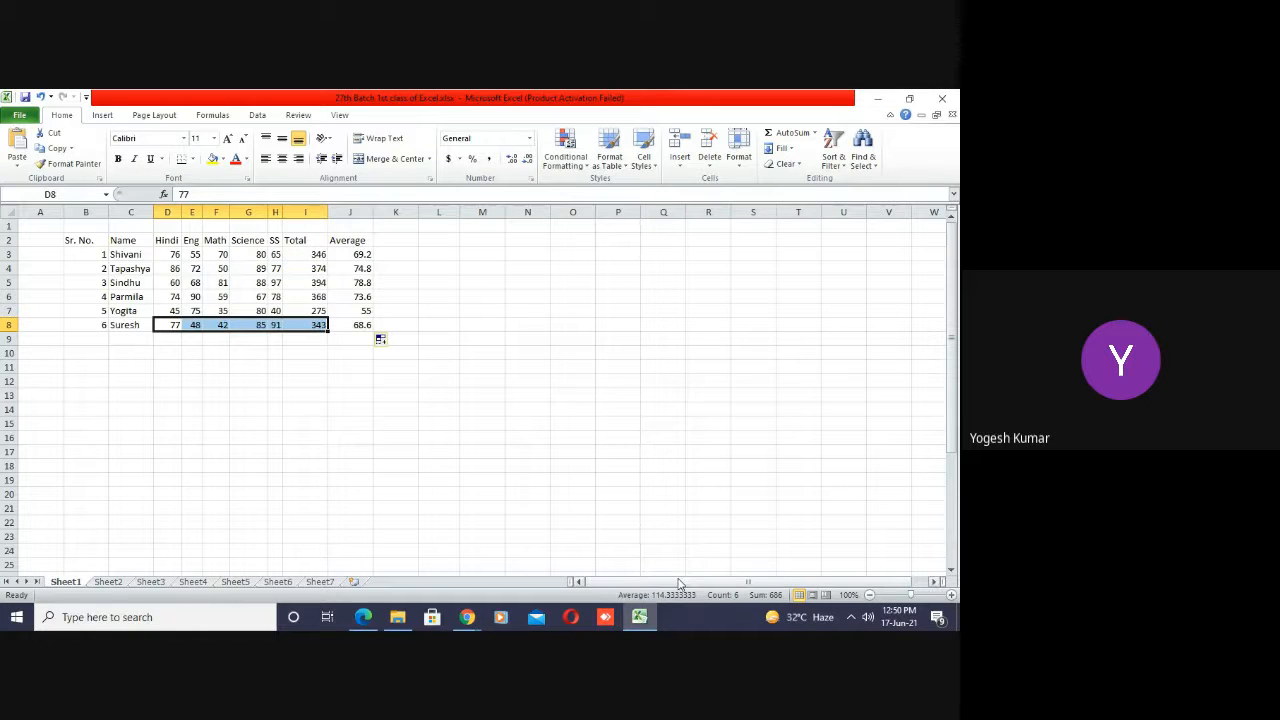
pyautogui.hotkey('shift', 'Left')
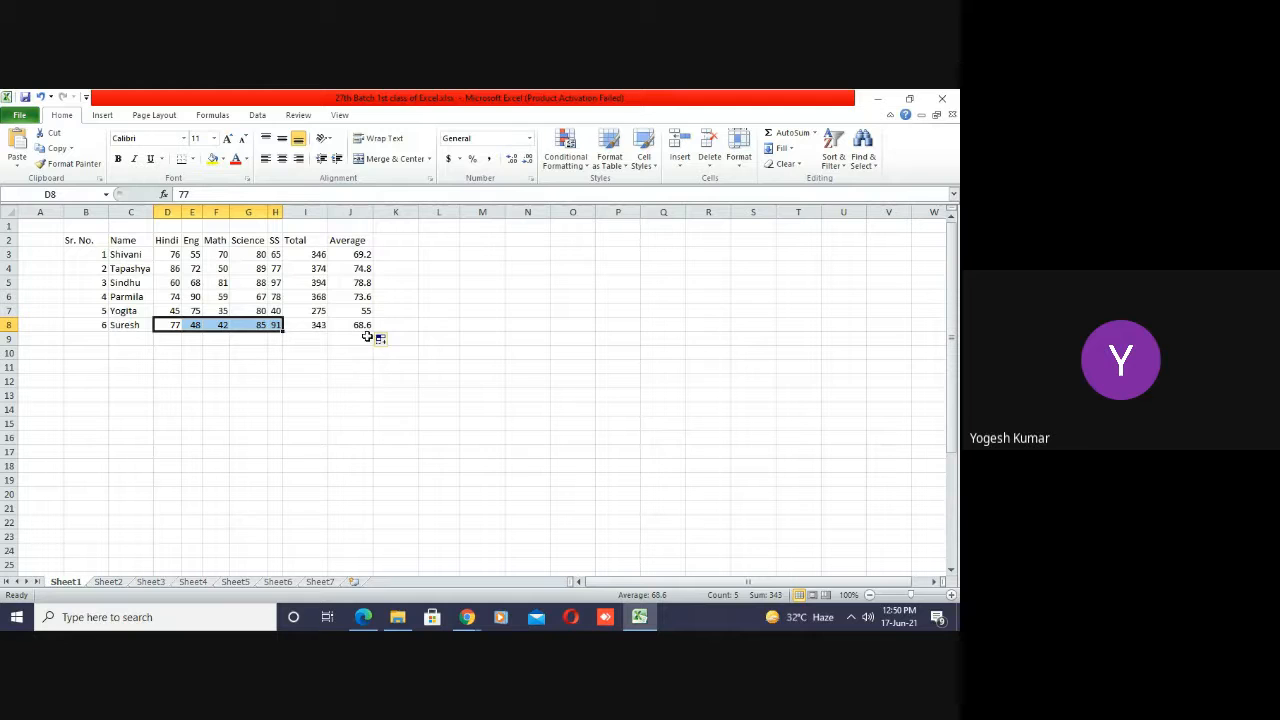
pyautogui.click(568, 342)
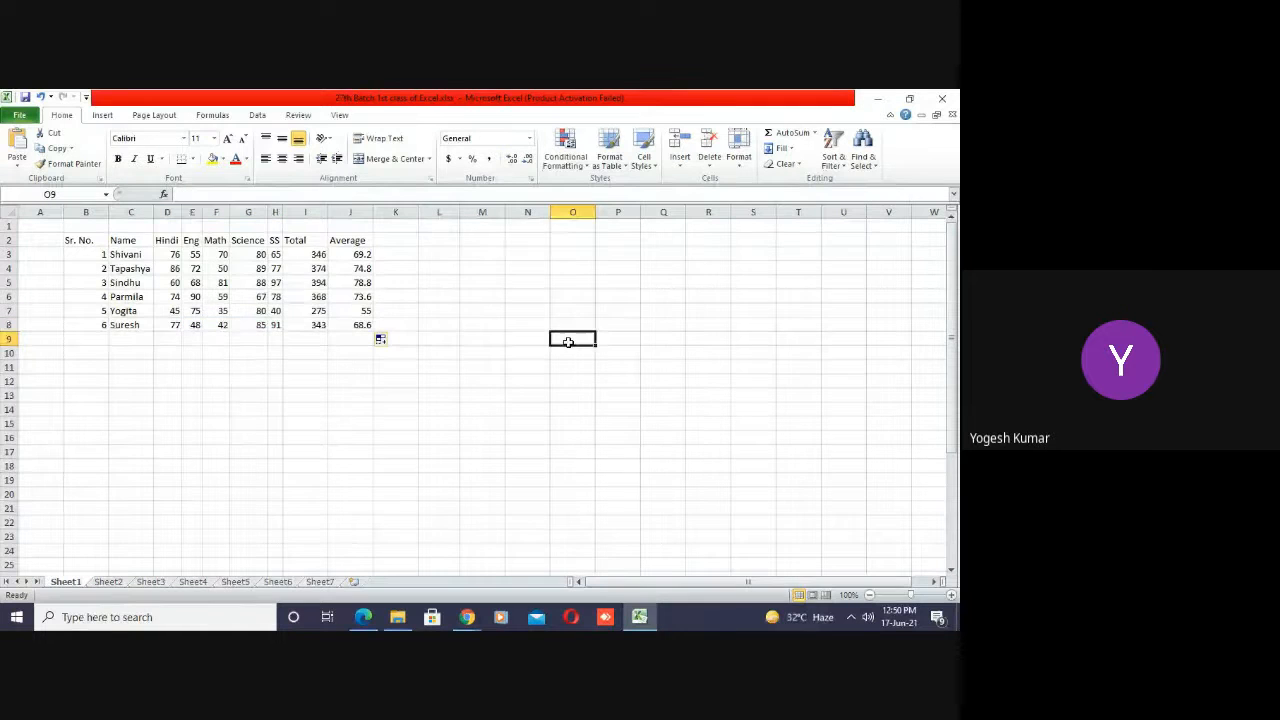
# - Add the headings Maximum in K2 and Minimum in L2, and fit column K's width to its heading
pyautogui.press('Left')
pyautogui.press('Left')
pyautogui.press('Left')
pyautogui.press('Left')
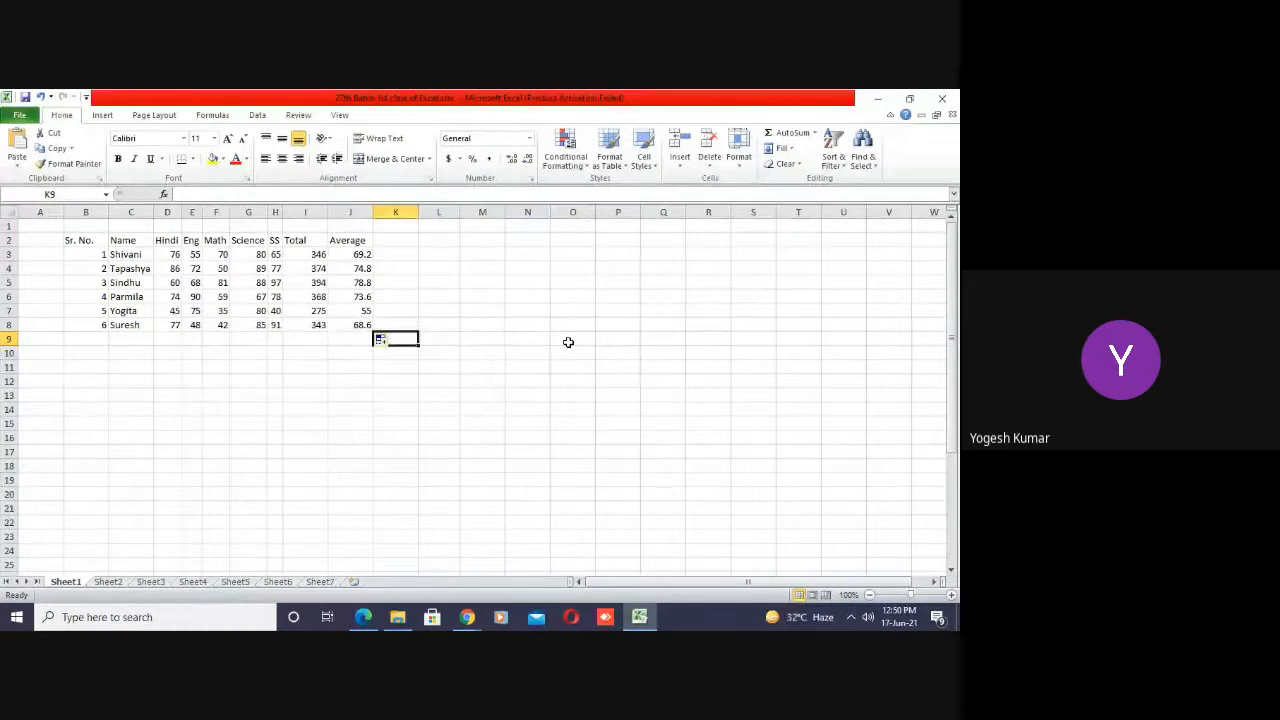
pyautogui.press('Up')
pyautogui.press('Up')
pyautogui.press('Up')
pyautogui.press('Up')
pyautogui.press('Up')
pyautogui.press('Up')
pyautogui.press('Up')
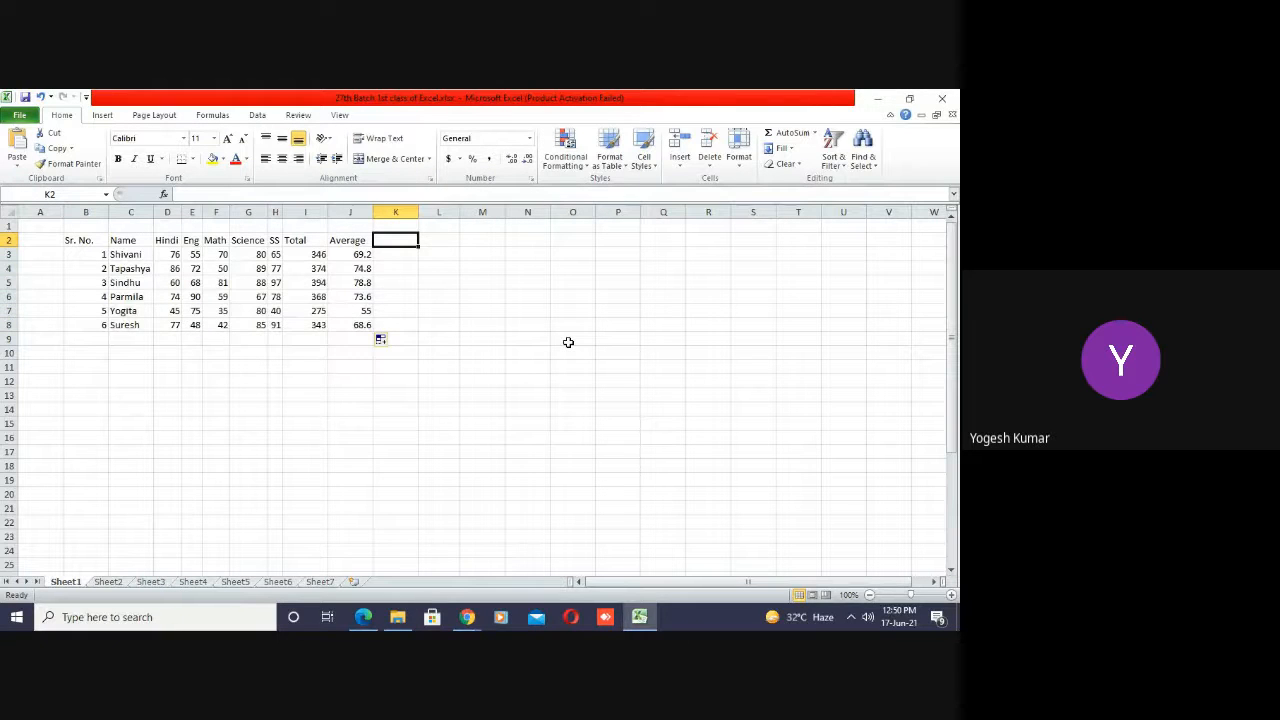
pyautogui.write('Ma')
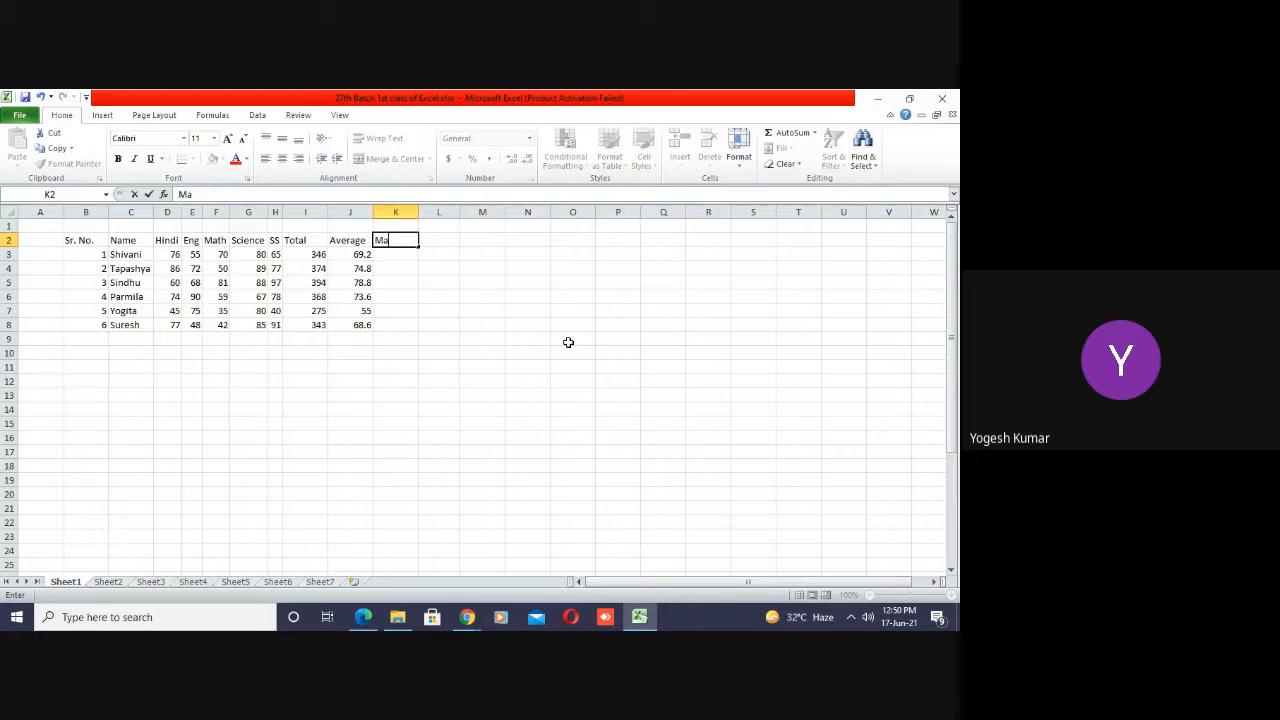
pyautogui.write('ximum')
pyautogui.press('Tab')
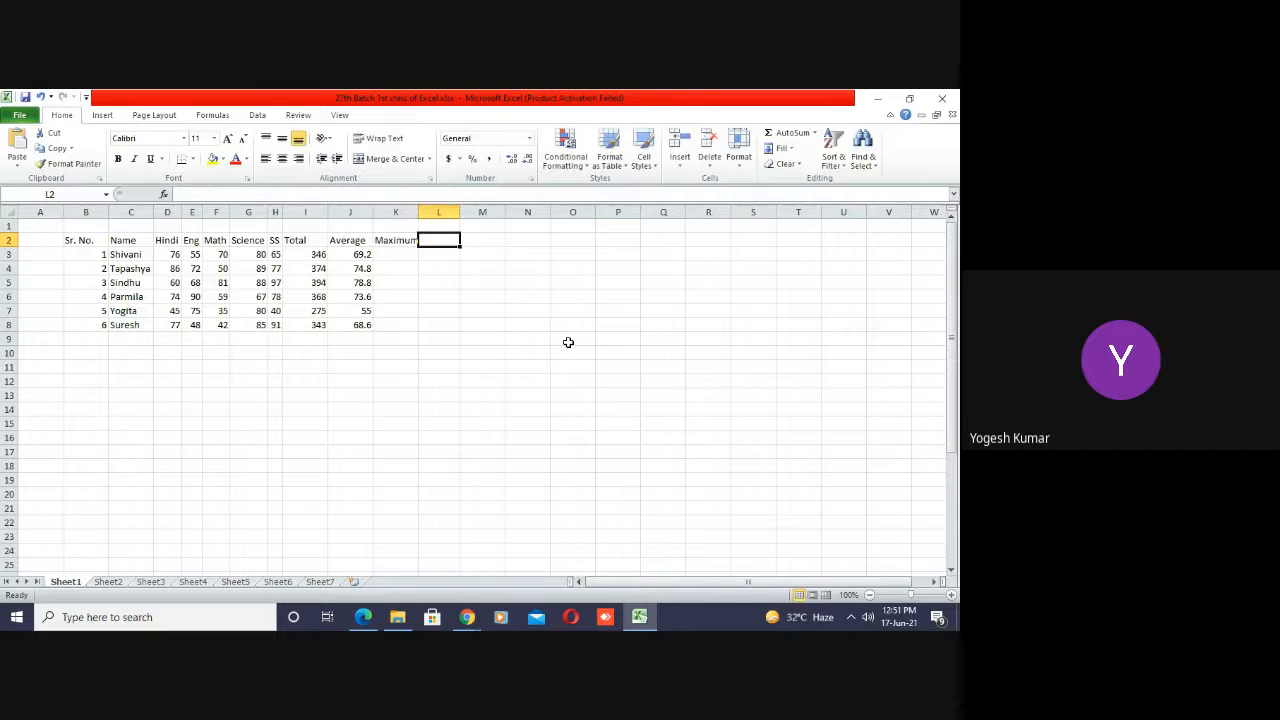
pyautogui.write('Mi')
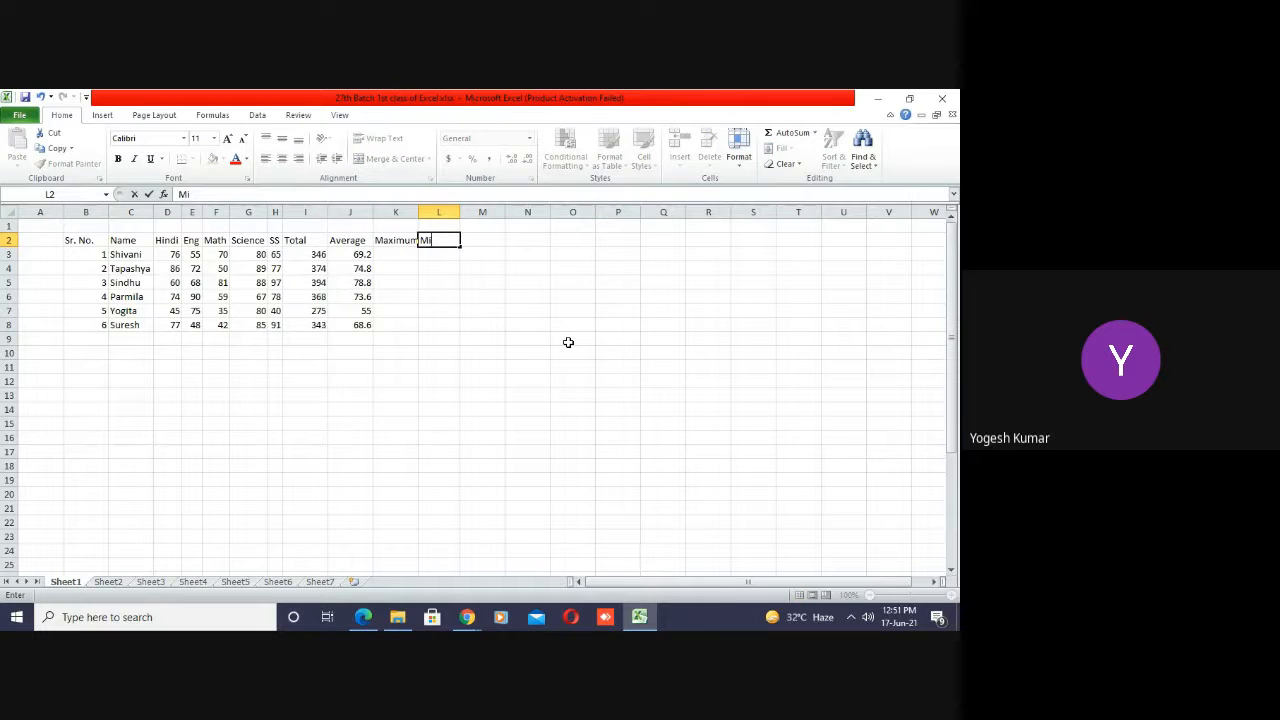
pyautogui.write('nimum')
pyautogui.press('Left')
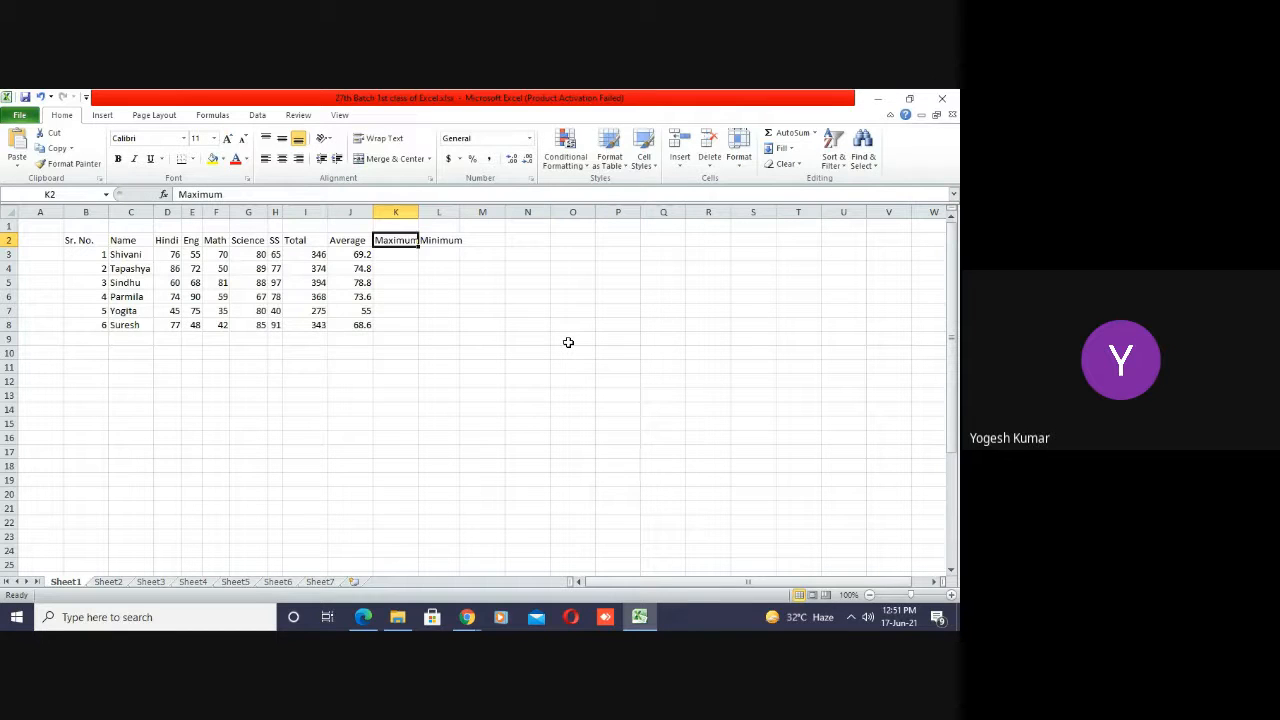
pyautogui.doubleClick(418, 212)
# - Find the first student's highest mark in K3 with =MAX(D3:H3)
pyautogui.click(443, 263)
pyautogui.press('Up')
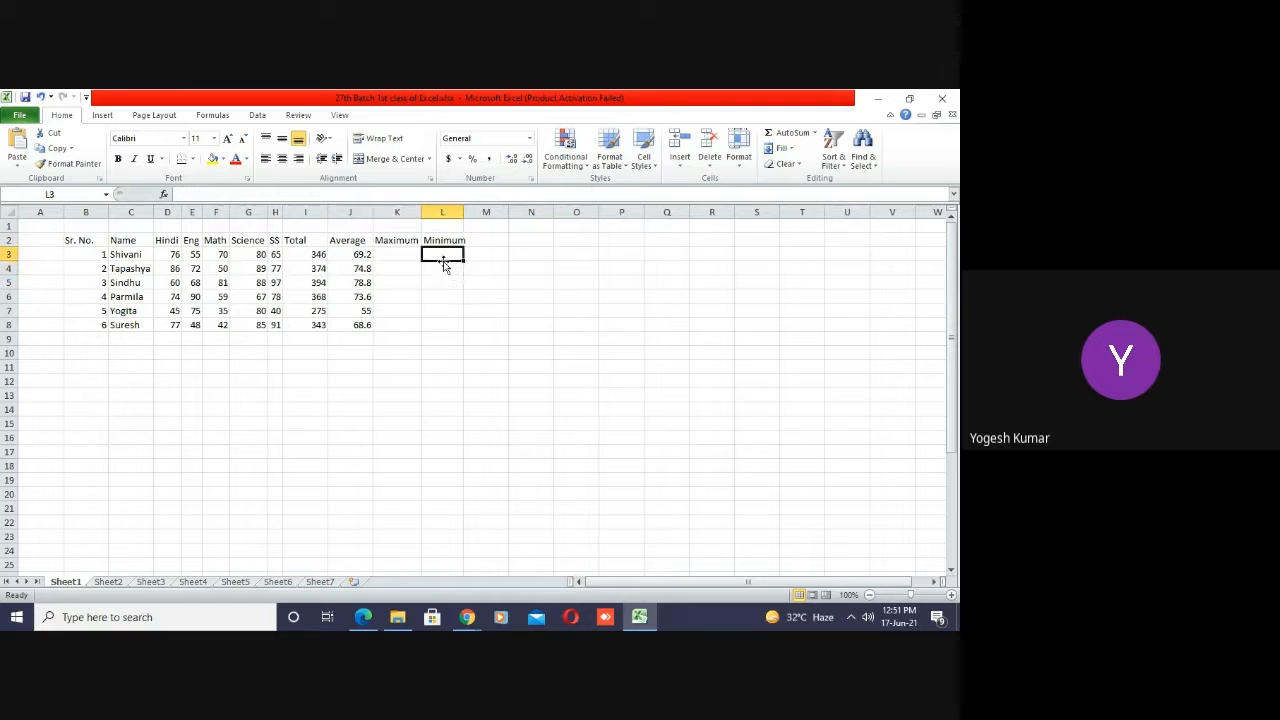
pyautogui.press('Left')
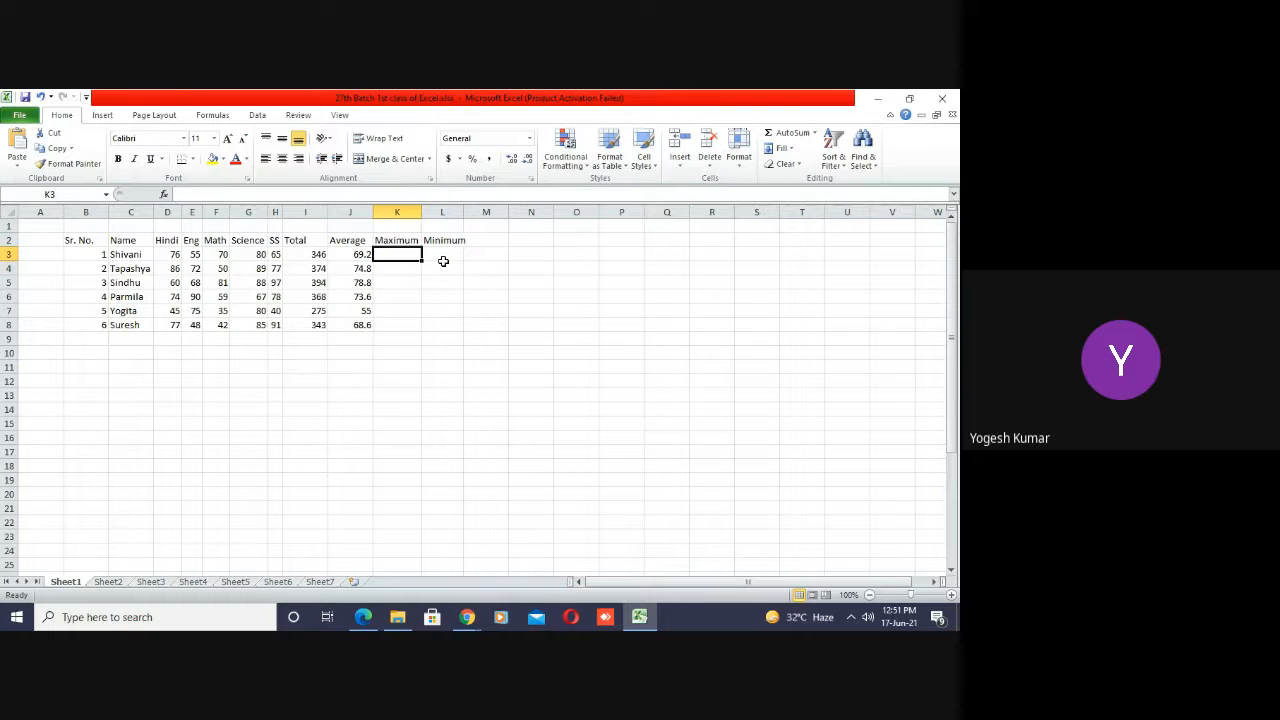
pyautogui.write('=')
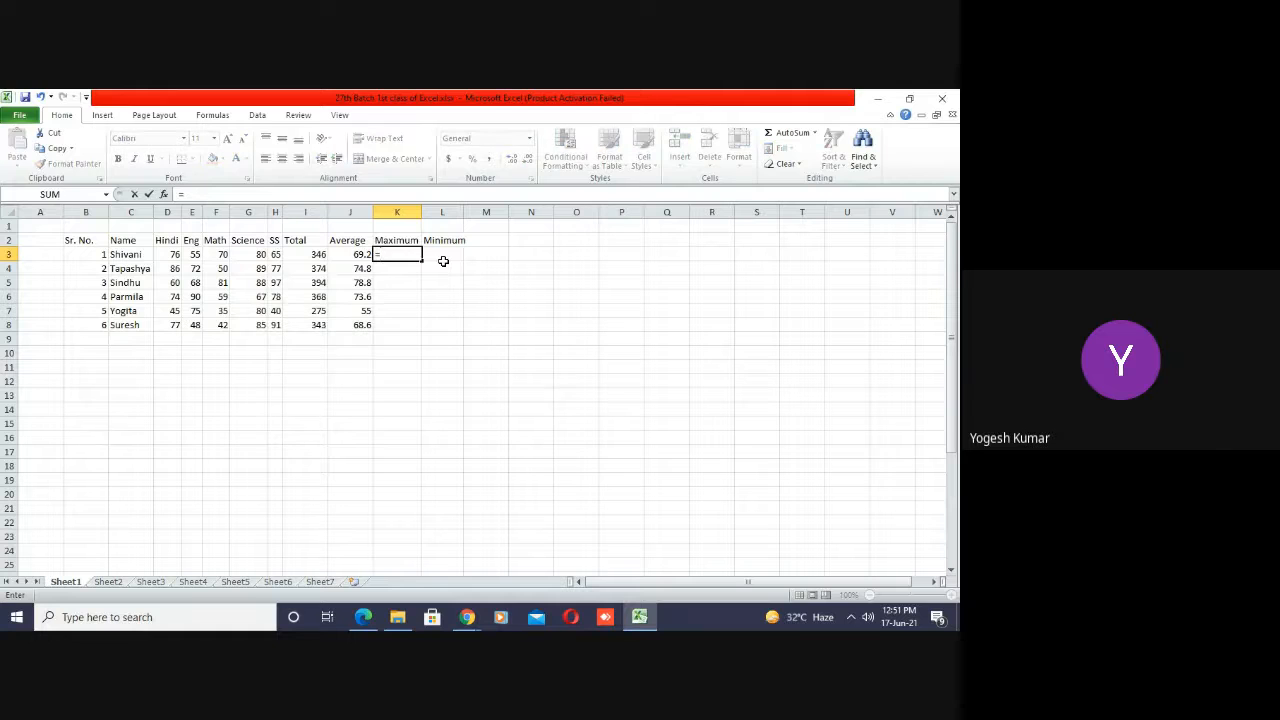
pyautogui.write('max')
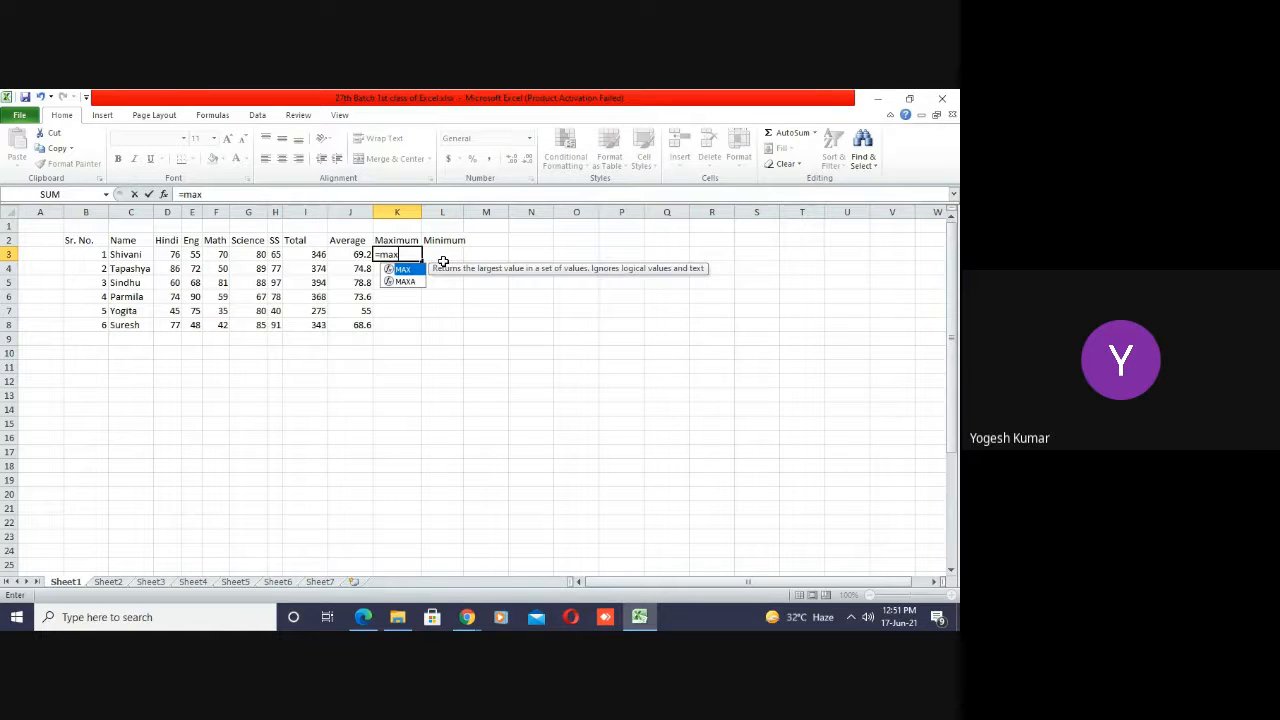
pyautogui.write('(')
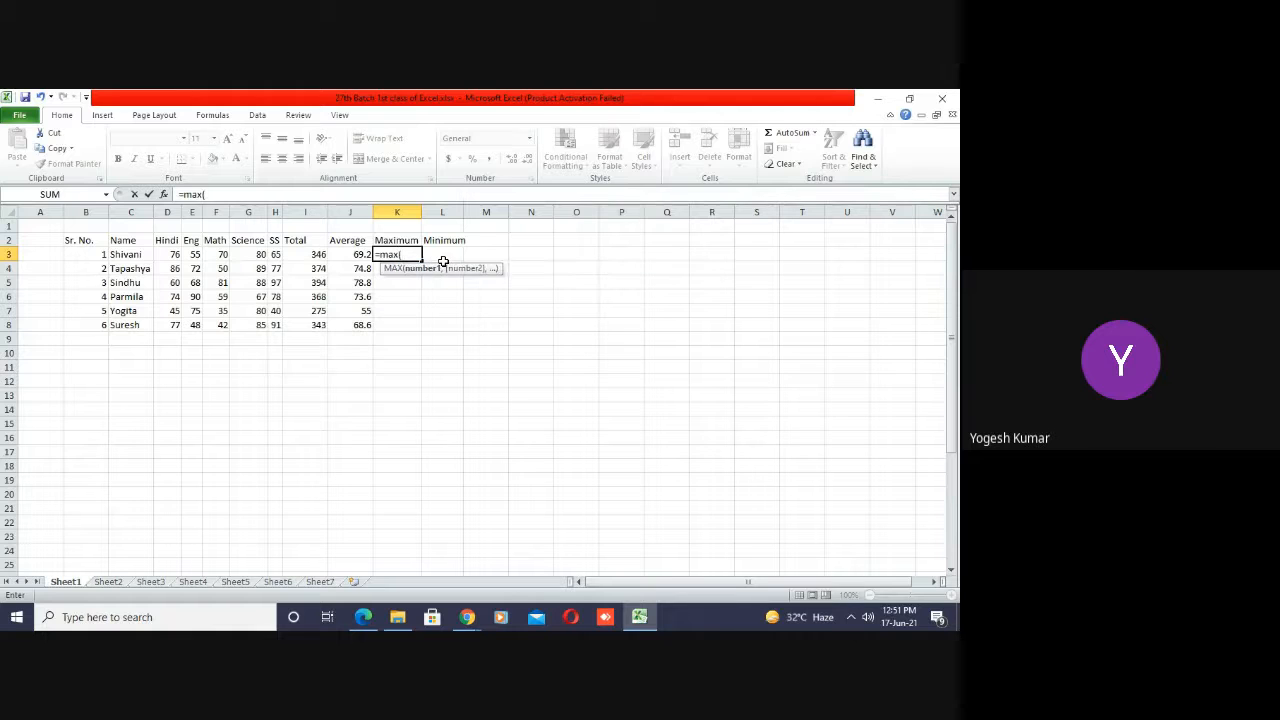
pyautogui.click(168, 255)
pyautogui.moveTo(168, 255); pyautogui.dragTo(276, 256)
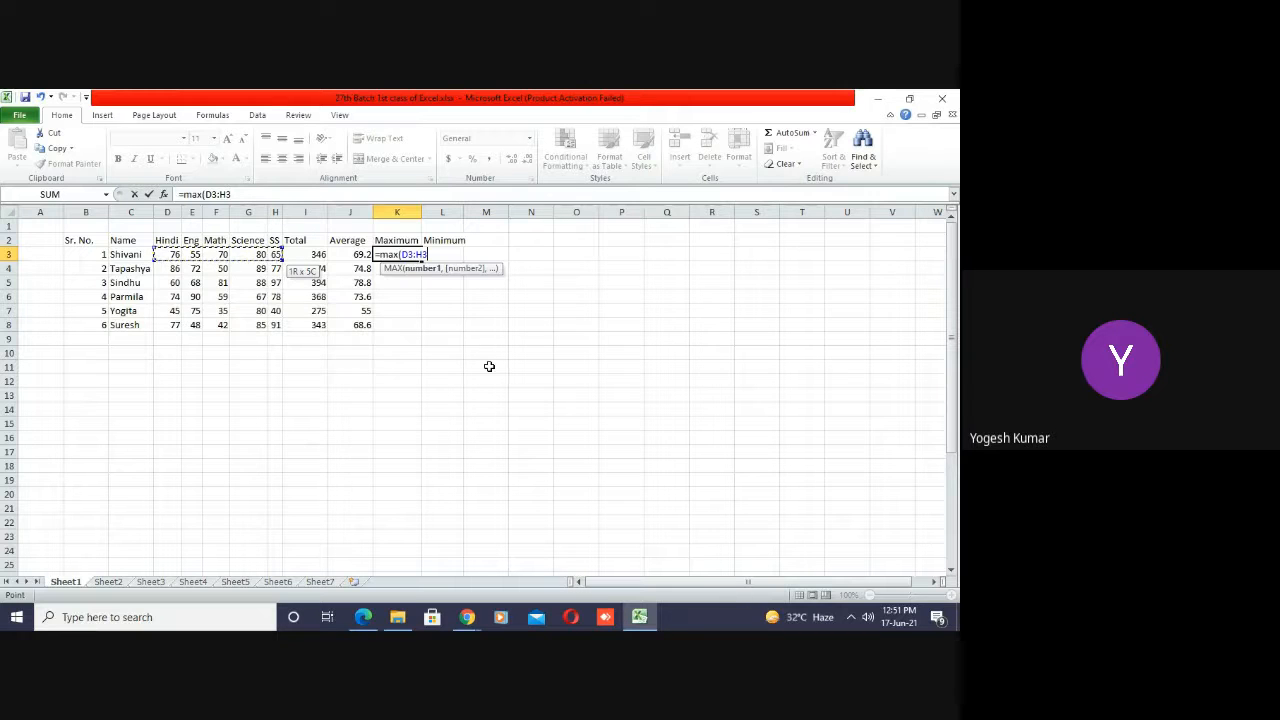
pyautogui.press('Return')
pyautogui.press('Up')
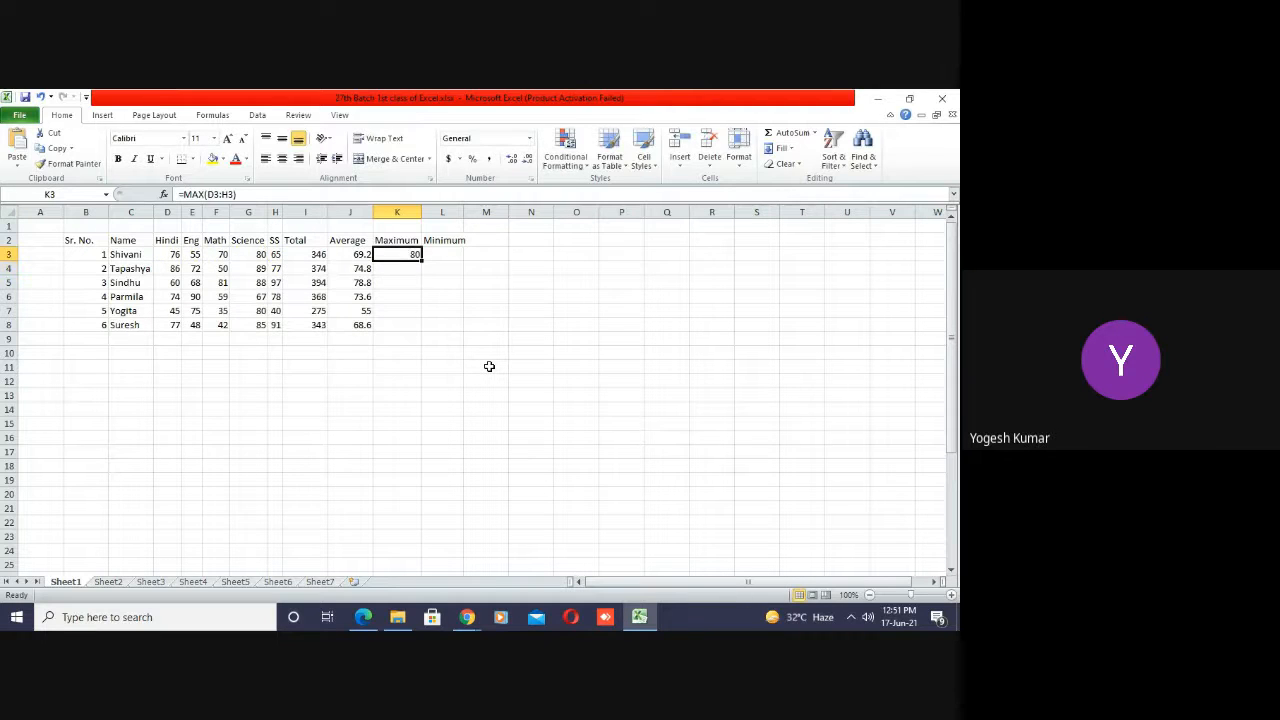
# - Fill the MAX formula from K3 down to K8 and check the first student's maximum against the Science mark in G3
pyautogui.doubleClick(421, 258)
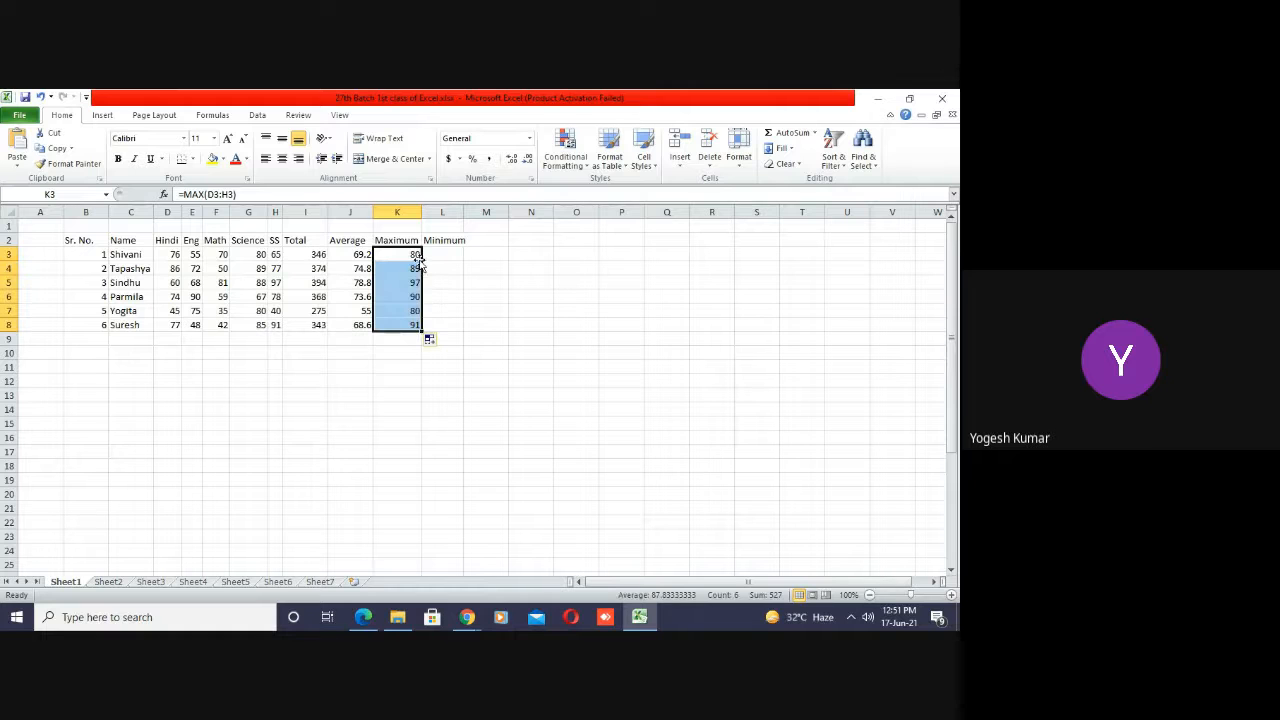
pyautogui.click(401, 313)
pyautogui.press('Up')
pyautogui.press('Up')
pyautogui.press('Up')
pyautogui.press('Up')
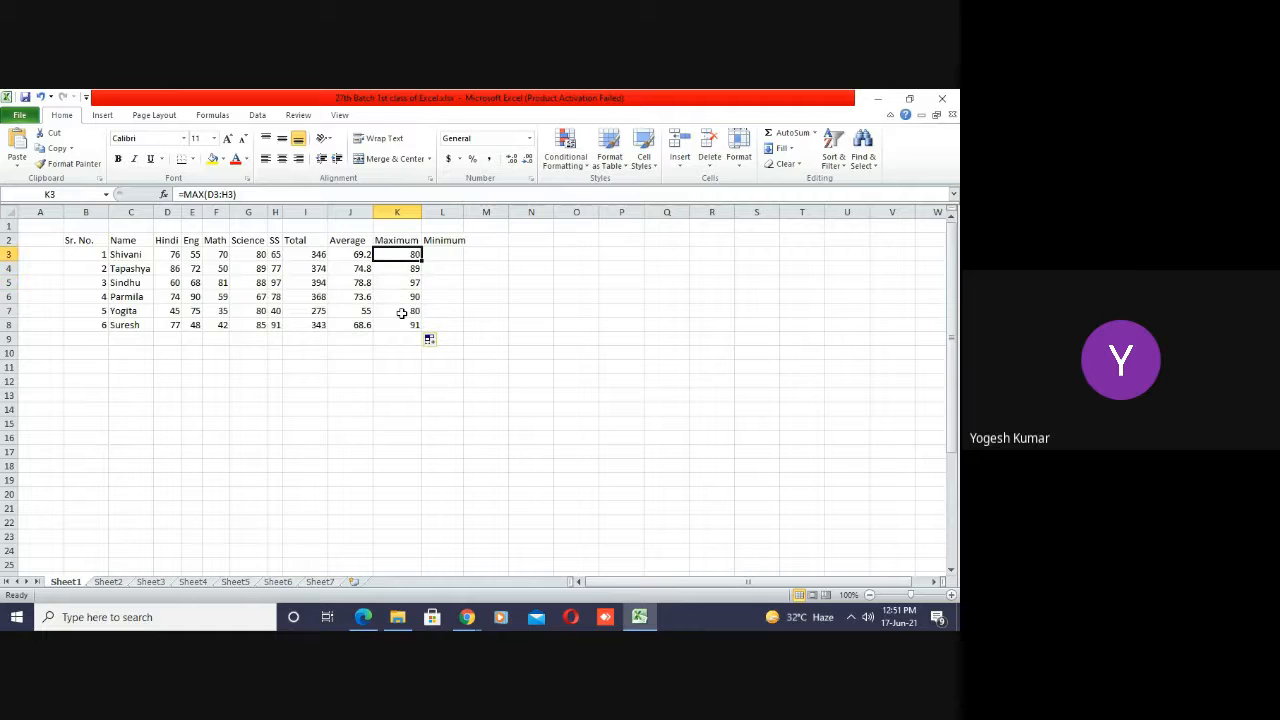
pyautogui.click(258, 255)
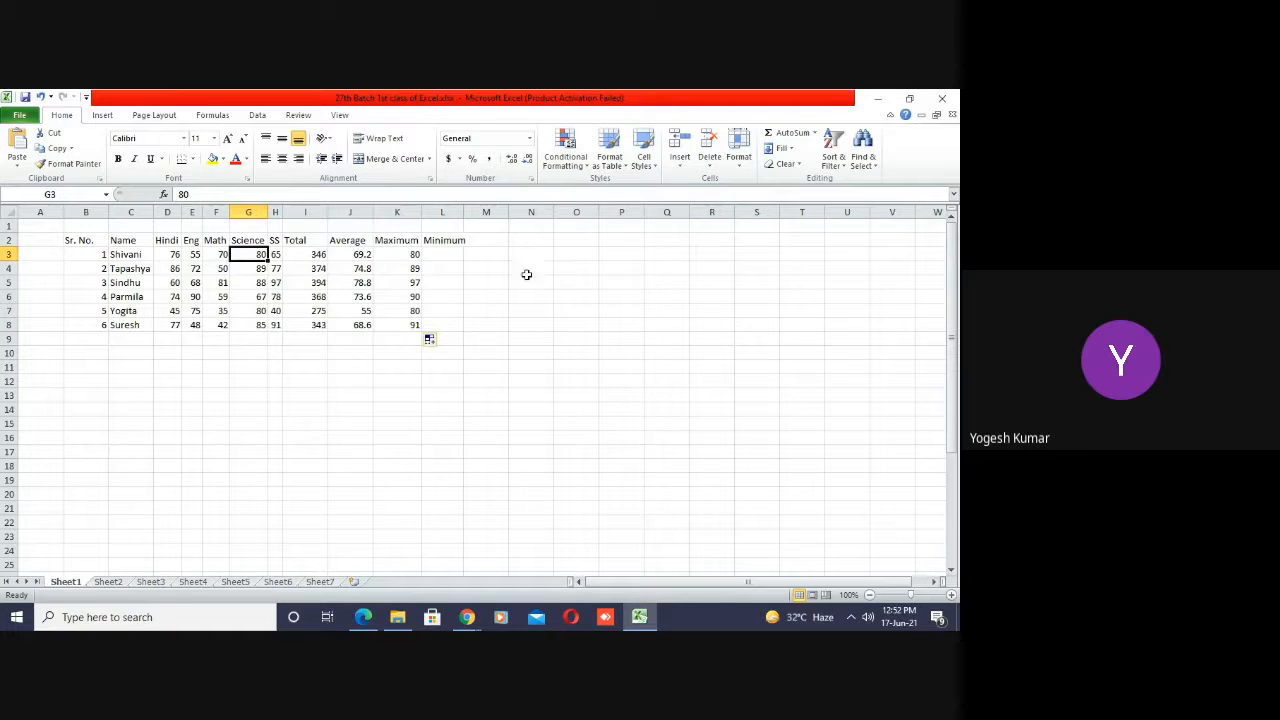
# - Fit column L's width to its heading and find the first student's lowest mark in L3 with =MIN(D3:H3)
pyautogui.click(448, 253)
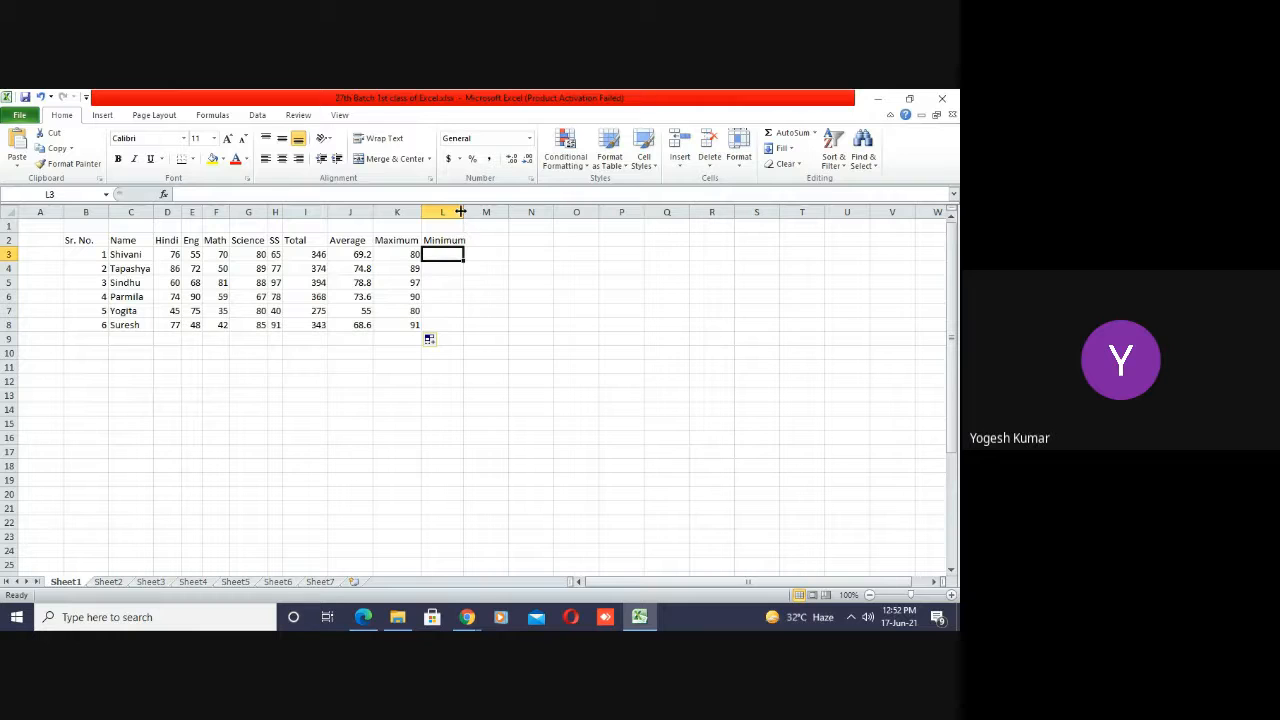
pyautogui.doubleClick(462, 211)
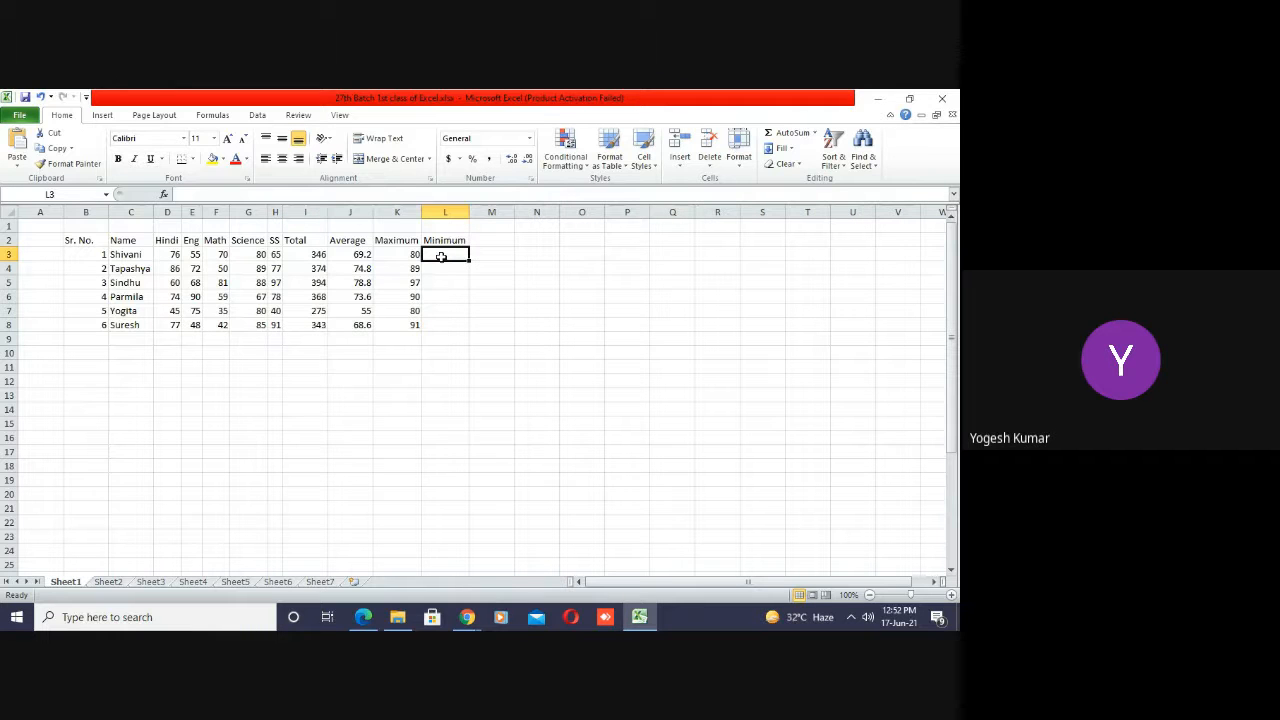
pyautogui.write('=')
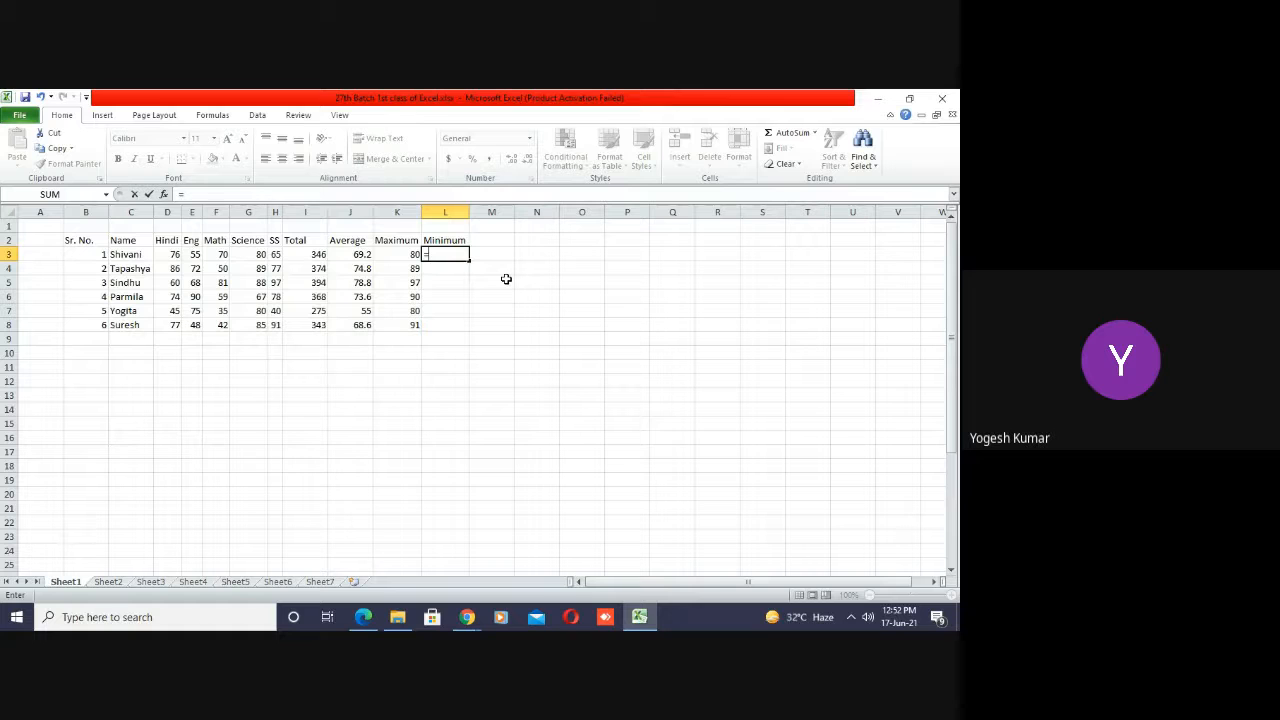
pyautogui.write('min')
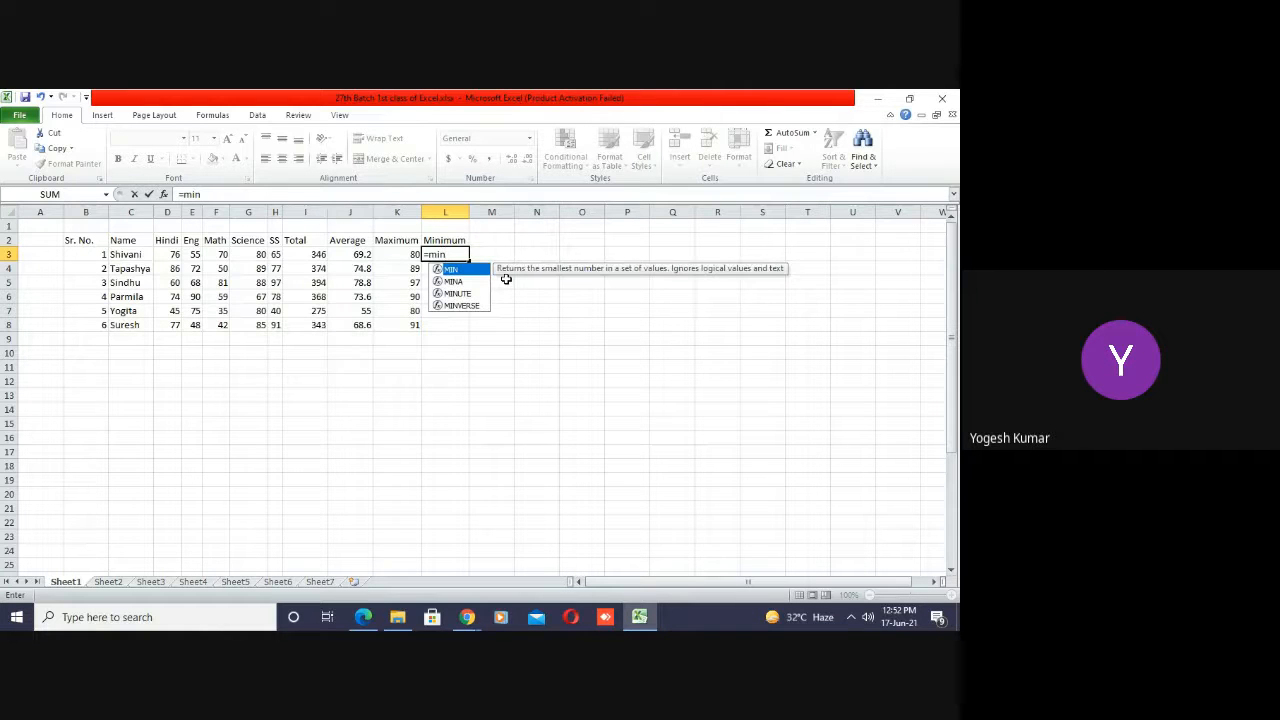
pyautogui.write('(')
pyautogui.press('Left')
pyautogui.press('Left')
pyautogui.press('Left')
pyautogui.press('Left')
pyautogui.press('Left')
pyautogui.press('Left')
pyautogui.press('Left')
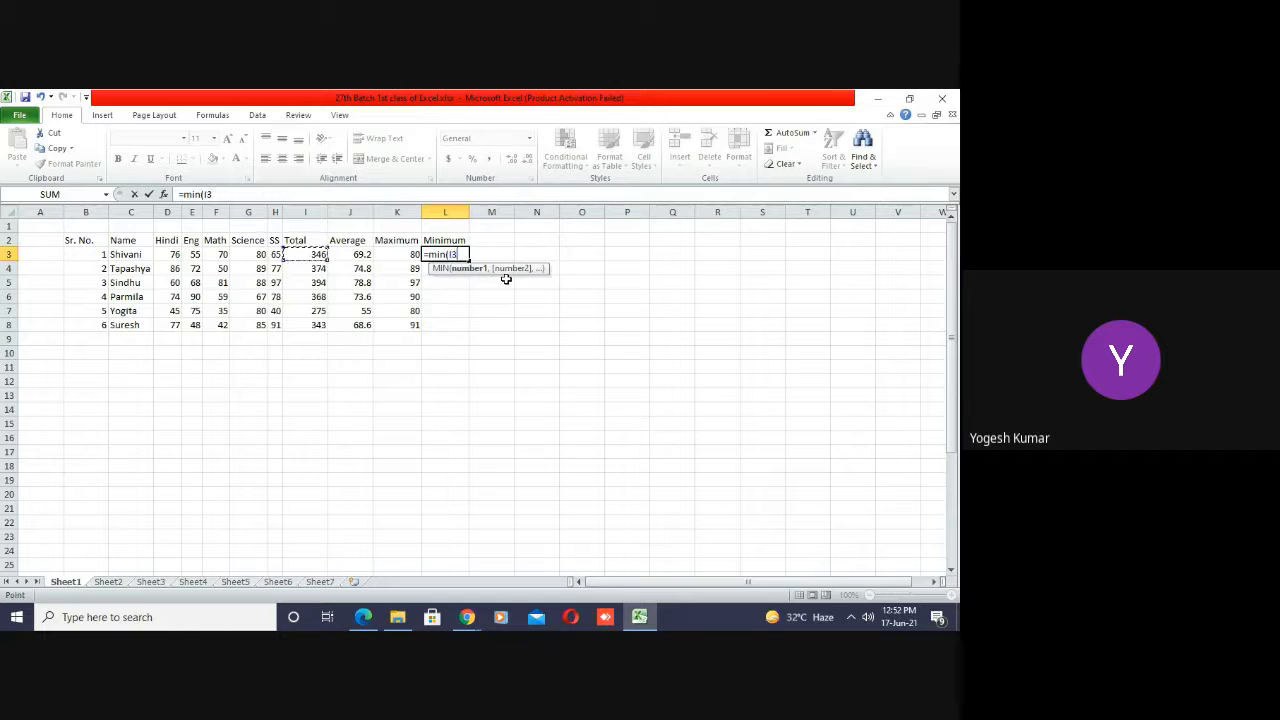
pyautogui.press('Left')
pyautogui.hotkey('shift', 'Right')
pyautogui.hotkey('shift', 'Right')
pyautogui.hotkey('shift', 'Right')
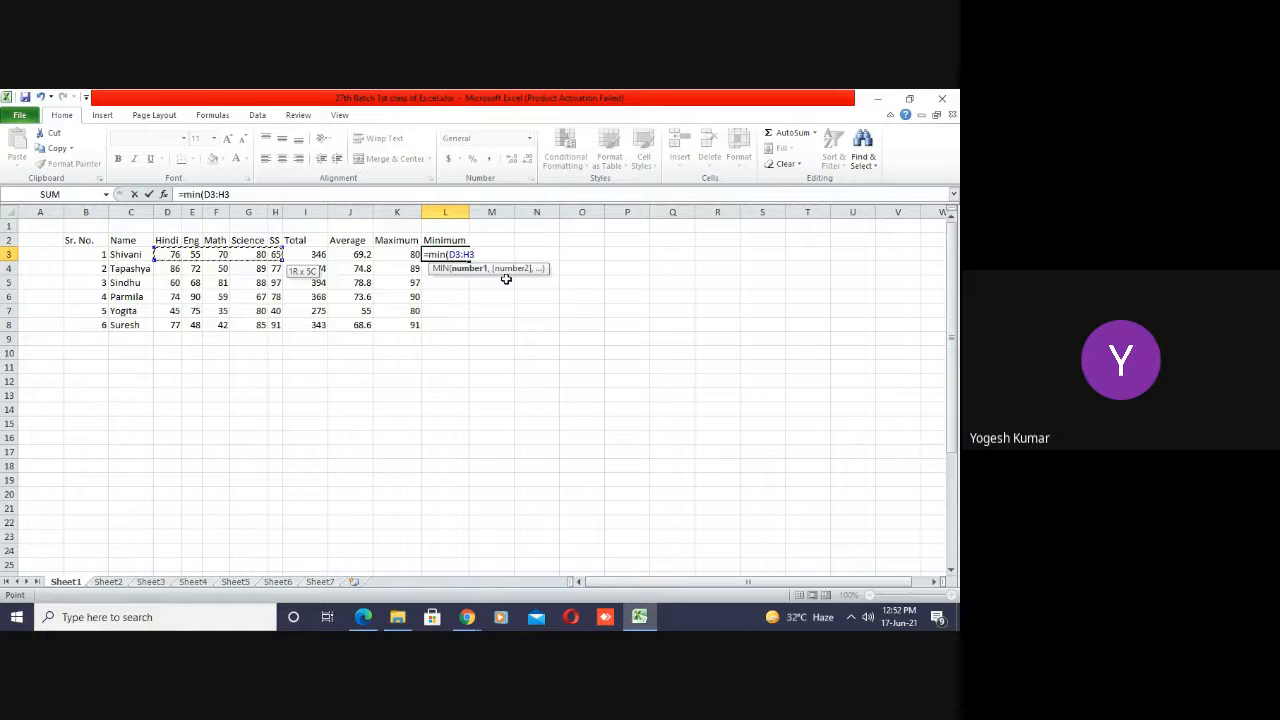
pyautogui.press('Return')
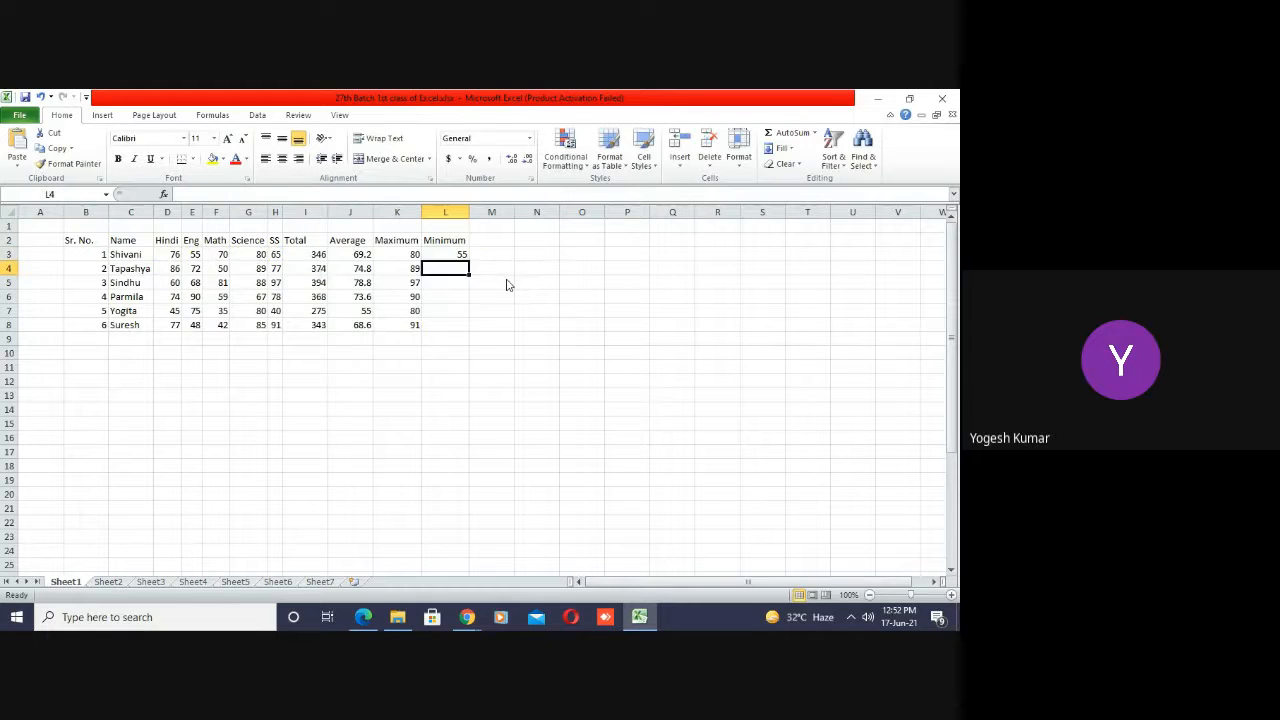
# - Fill the MIN formula from L3 down to L8 for the remaining students
pyautogui.press('Up')
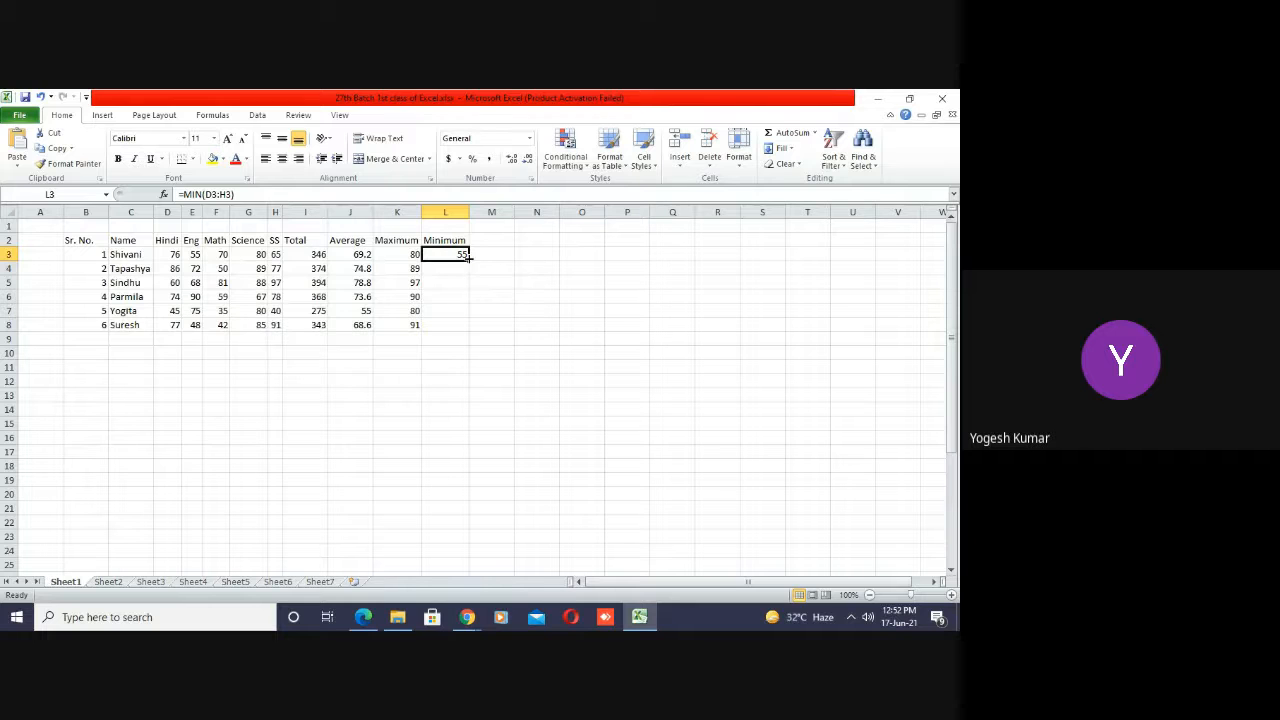
pyautogui.moveTo(470, 258); pyautogui.dragTo(472, 330)
pyautogui.click(484, 372)
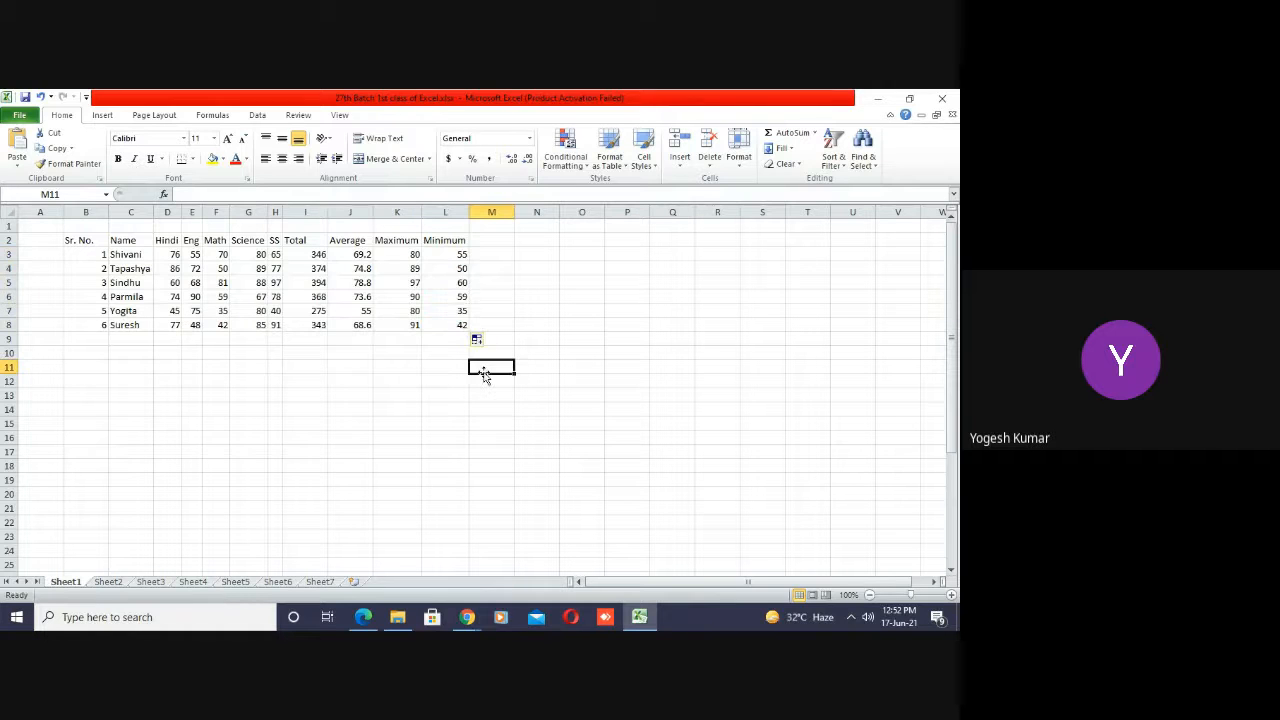
# - Compare the last student's Maximum in K8 and Minimum in L8 with the marks in D8:H8
pyautogui.click(411, 323)
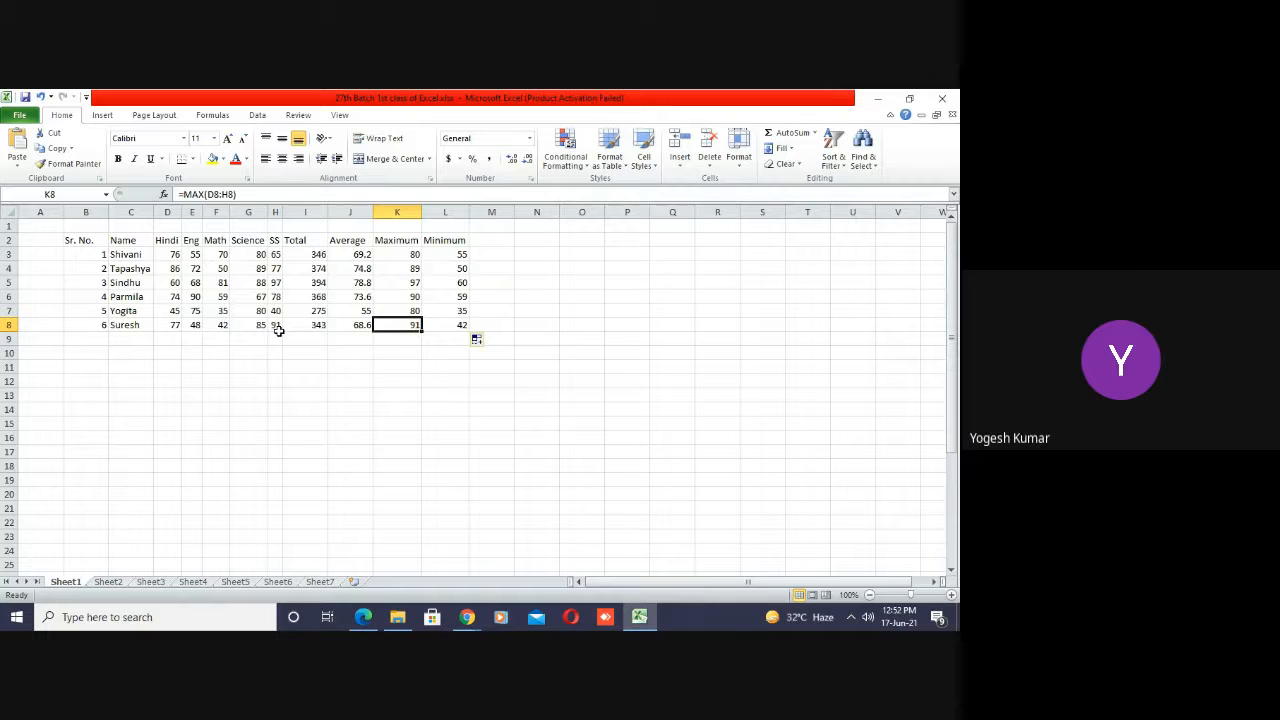
pyautogui.click(458, 325)
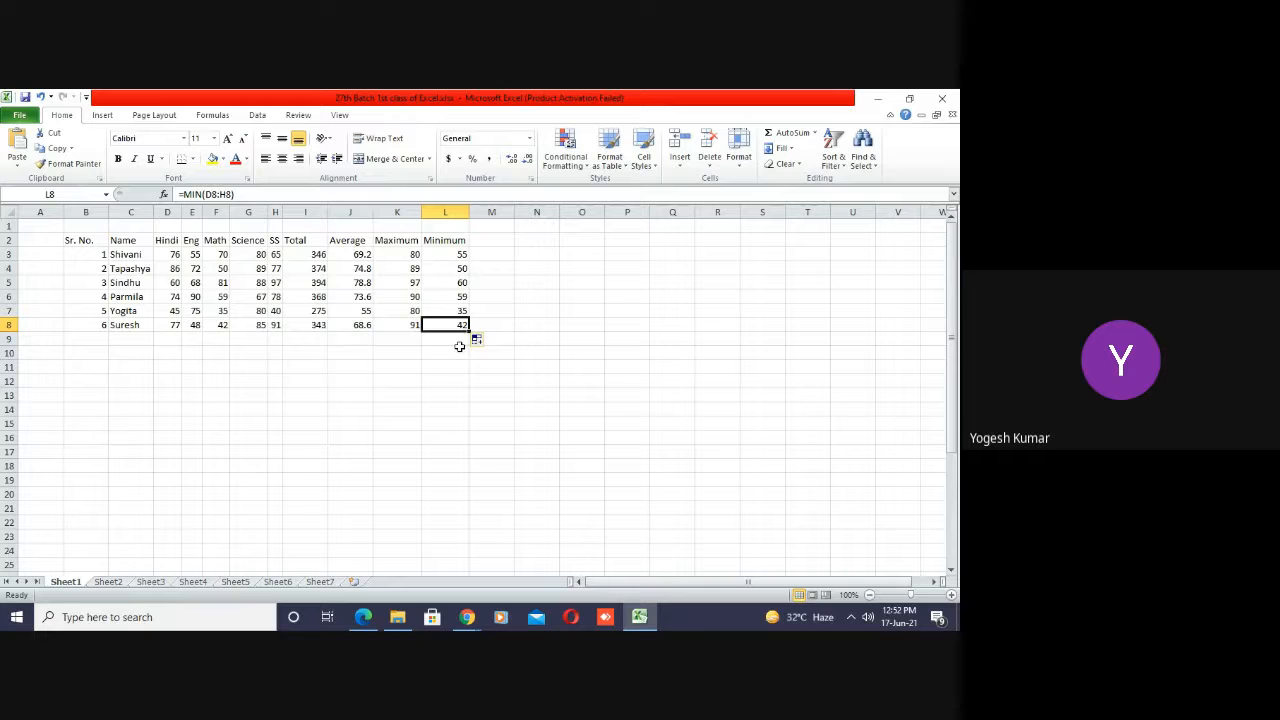
pyautogui.click(222, 326)
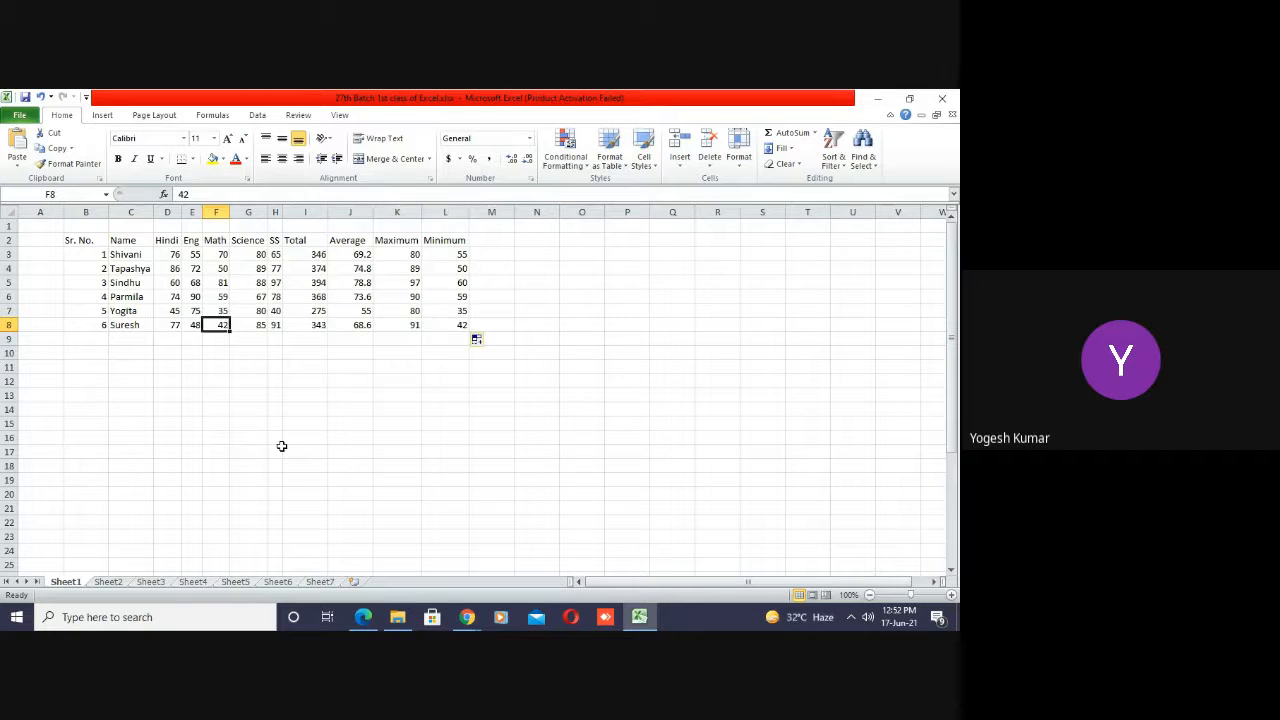
# - Clear all Total, Average, Maximum and Minimum results in I3:L8, keeping the headings
pyautogui.click(500, 330)
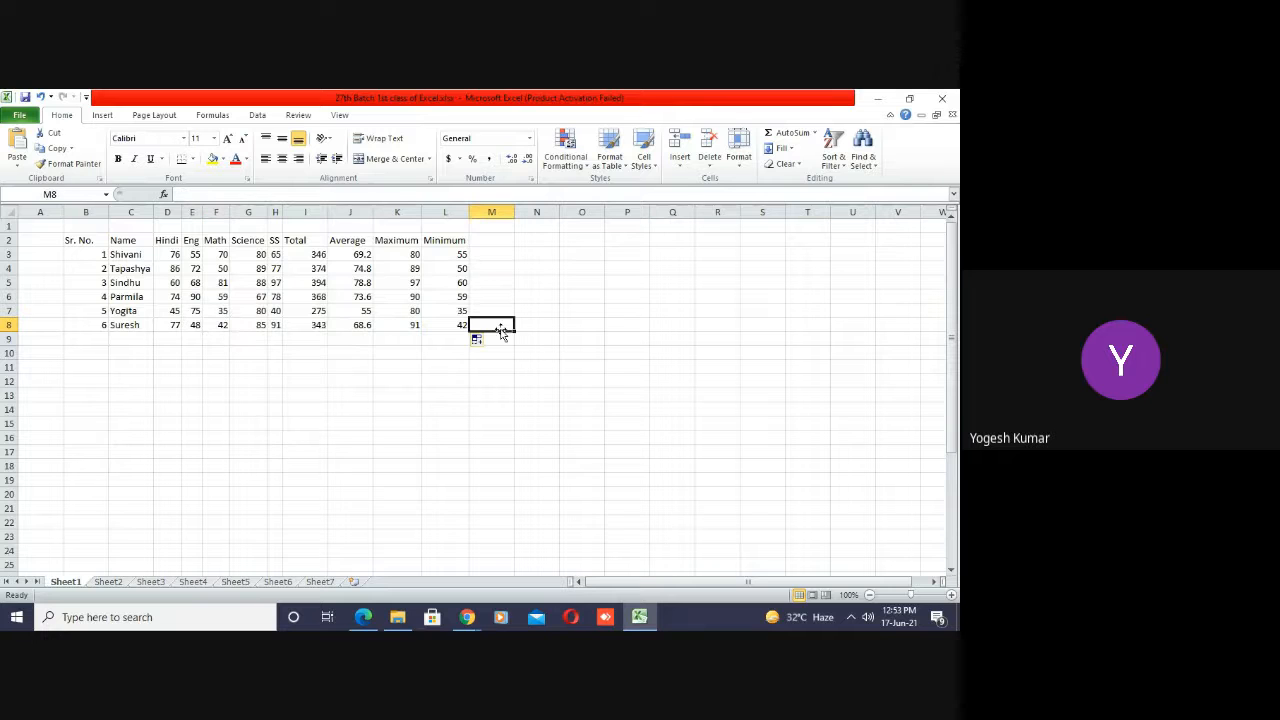
pyautogui.press('Left')
pyautogui.press('Left')
pyautogui.press('Left')
pyautogui.press('Left')
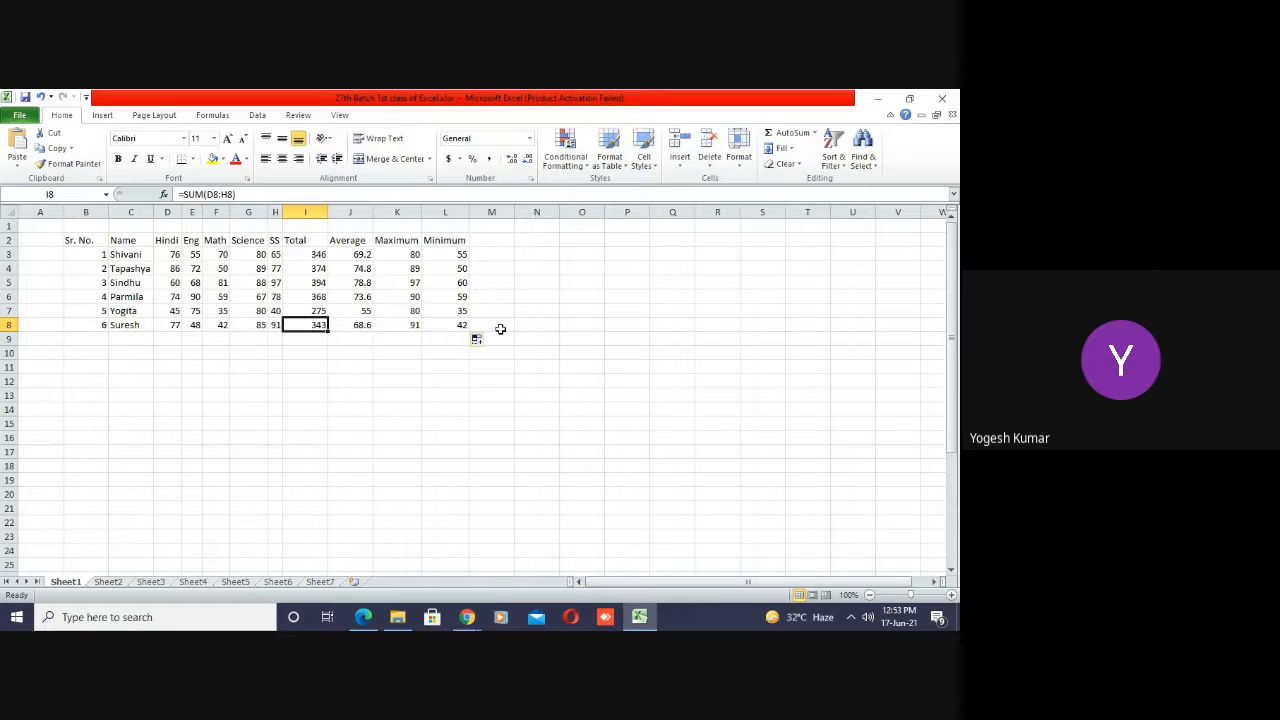
pyautogui.press('Up')
pyautogui.press('Up')
pyautogui.press('Up')
pyautogui.press('Up')
pyautogui.press('Up')
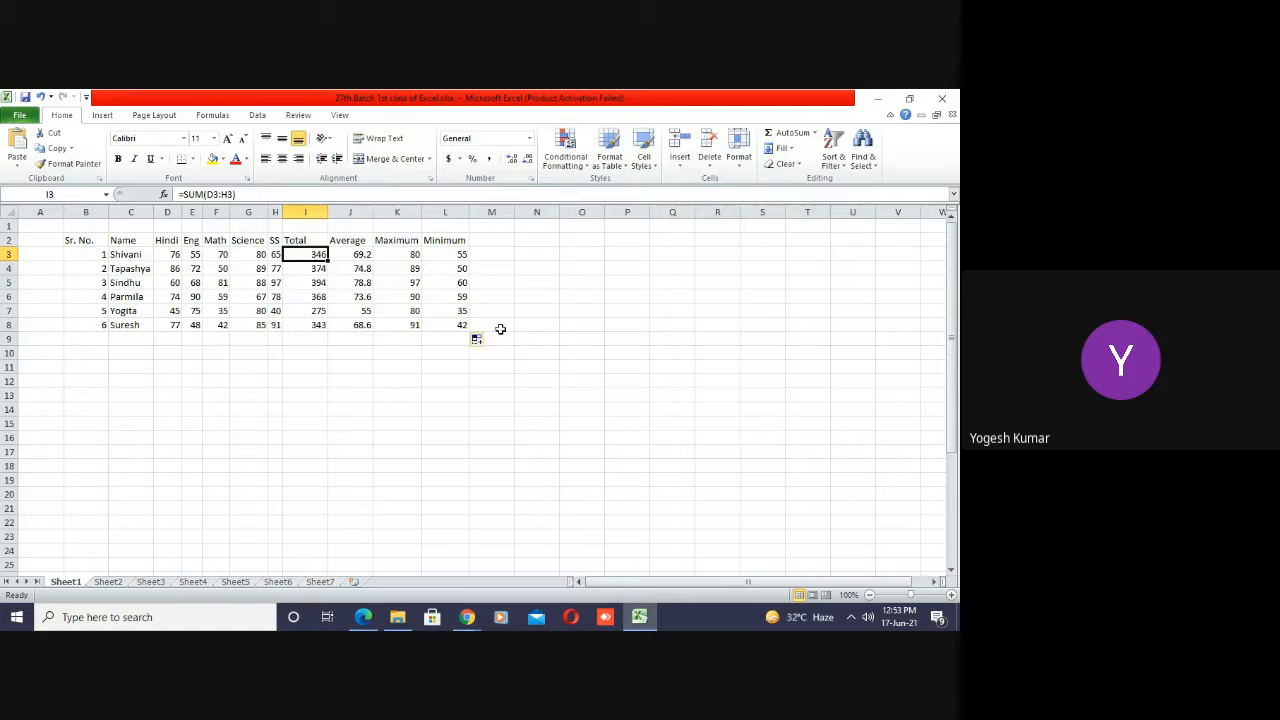
pyautogui.hotkey('shift', 'Right')
pyautogui.hotkey('shift', 'Right')
pyautogui.hotkey('shift', 'Right')
pyautogui.hotkey('shift', 'Right')
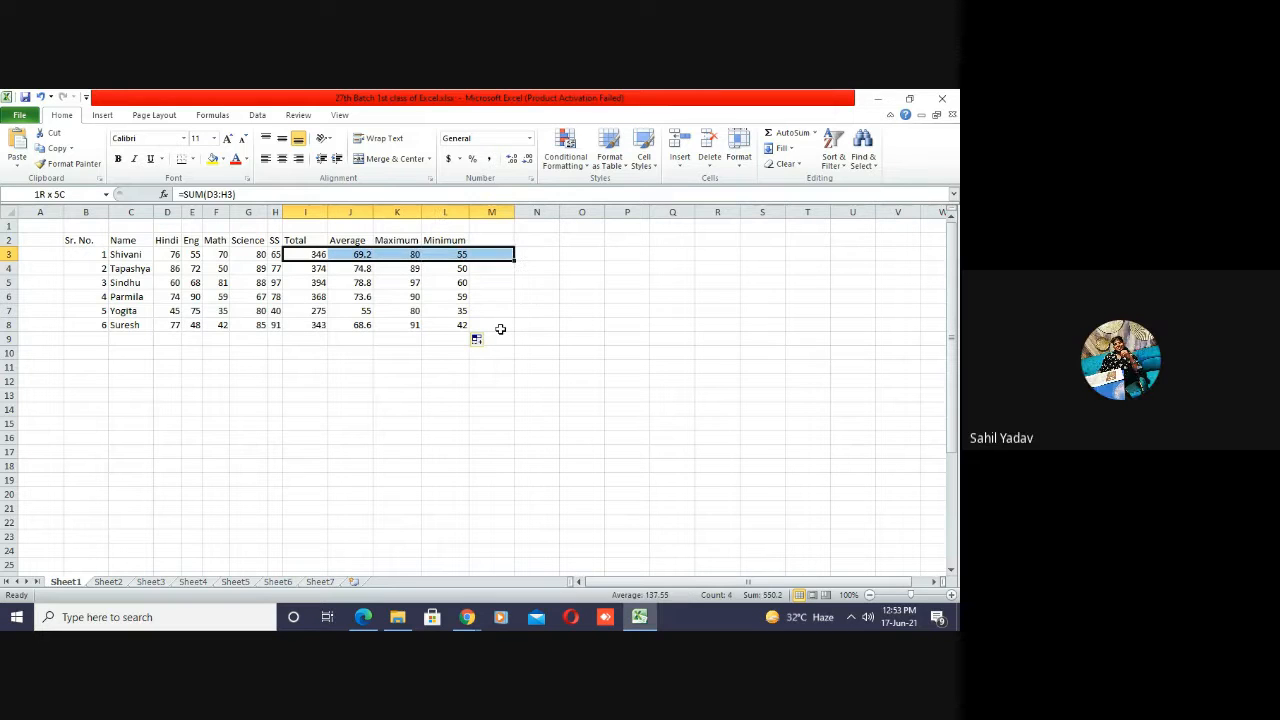
pyautogui.hotkey('shift', 'Left')
pyautogui.hotkey('shift', 'Down')
pyautogui.hotkey('shift', 'Down')
pyautogui.hotkey('shift', 'Down')
pyautogui.hotkey('shift', 'Down')
pyautogui.hotkey('shift', 'Down')
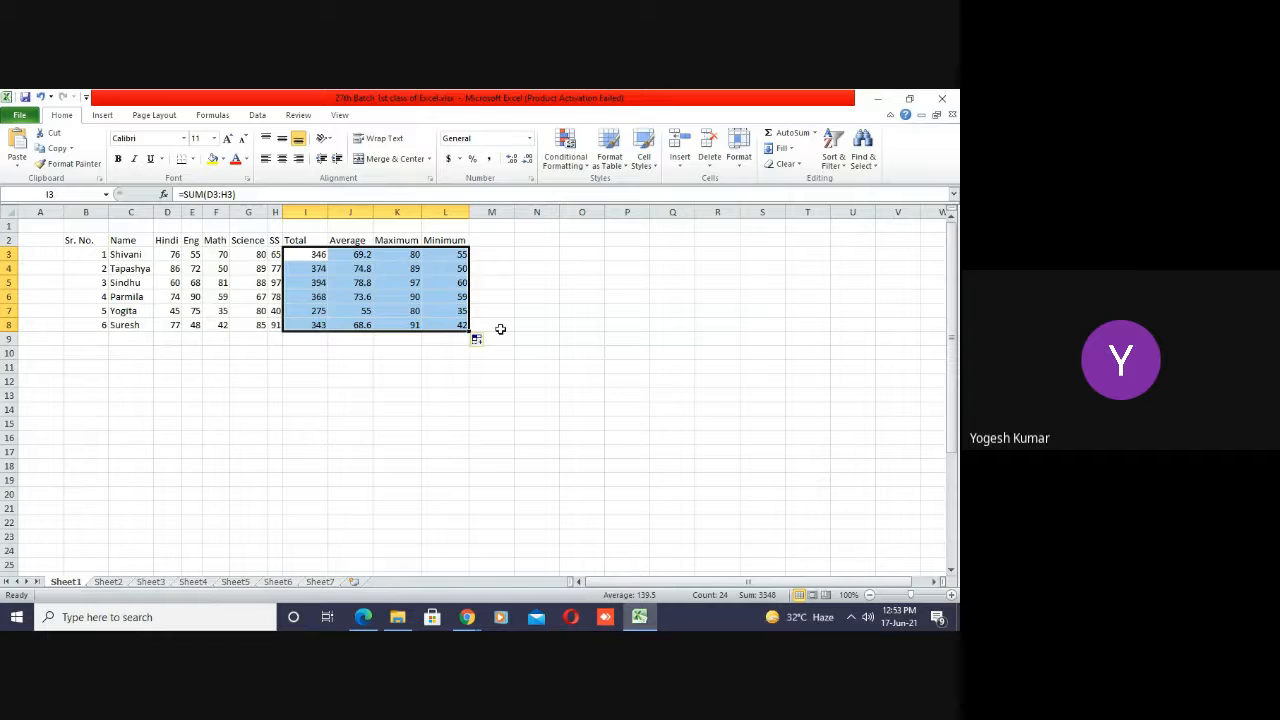
pyautogui.press('Delete')
pyautogui.press('Left')
pyautogui.press('Right')
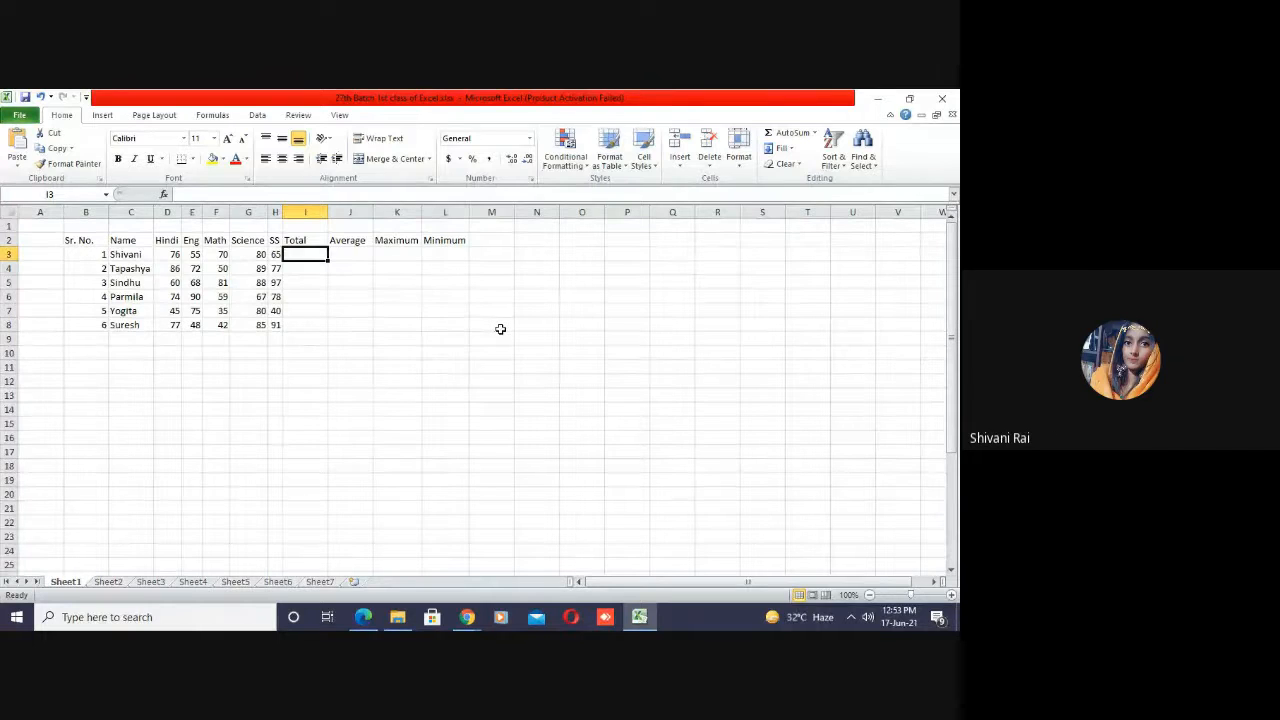
# - Total the first student's marks in I3 with =SUM(D3:H3) and fill the formula down to I8
pyautogui.write('=')
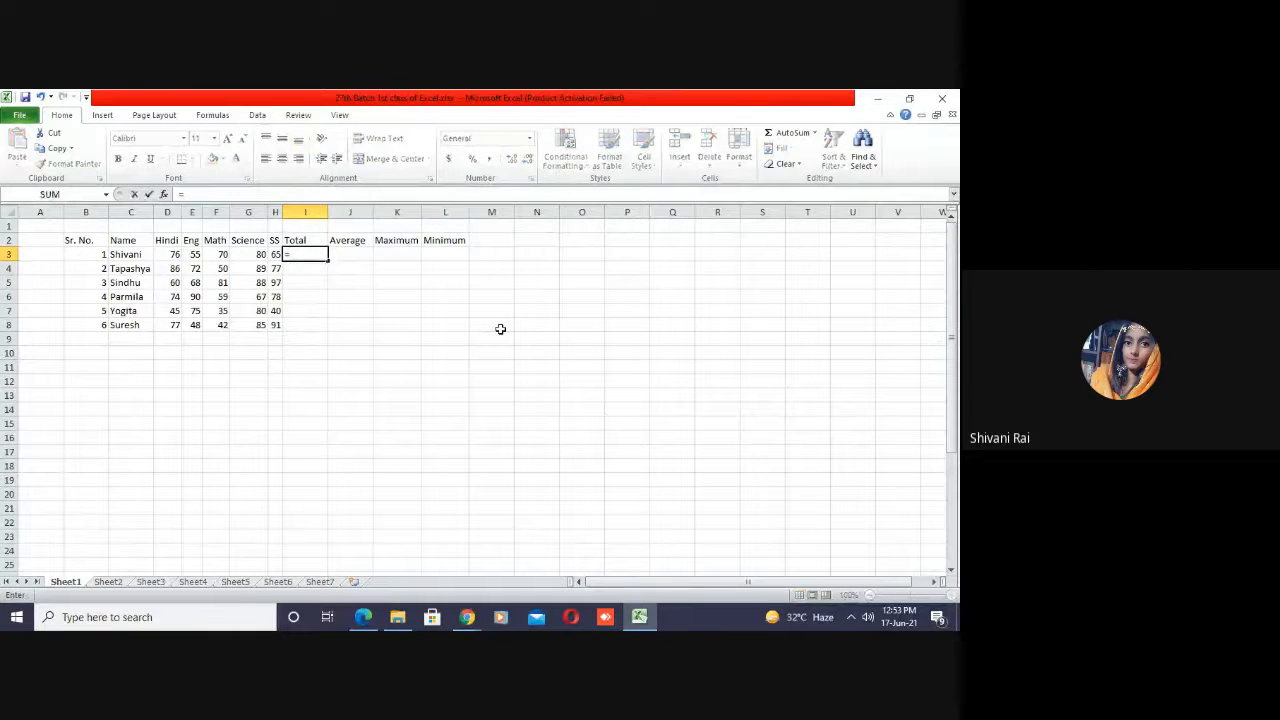
pyautogui.press('Escape')
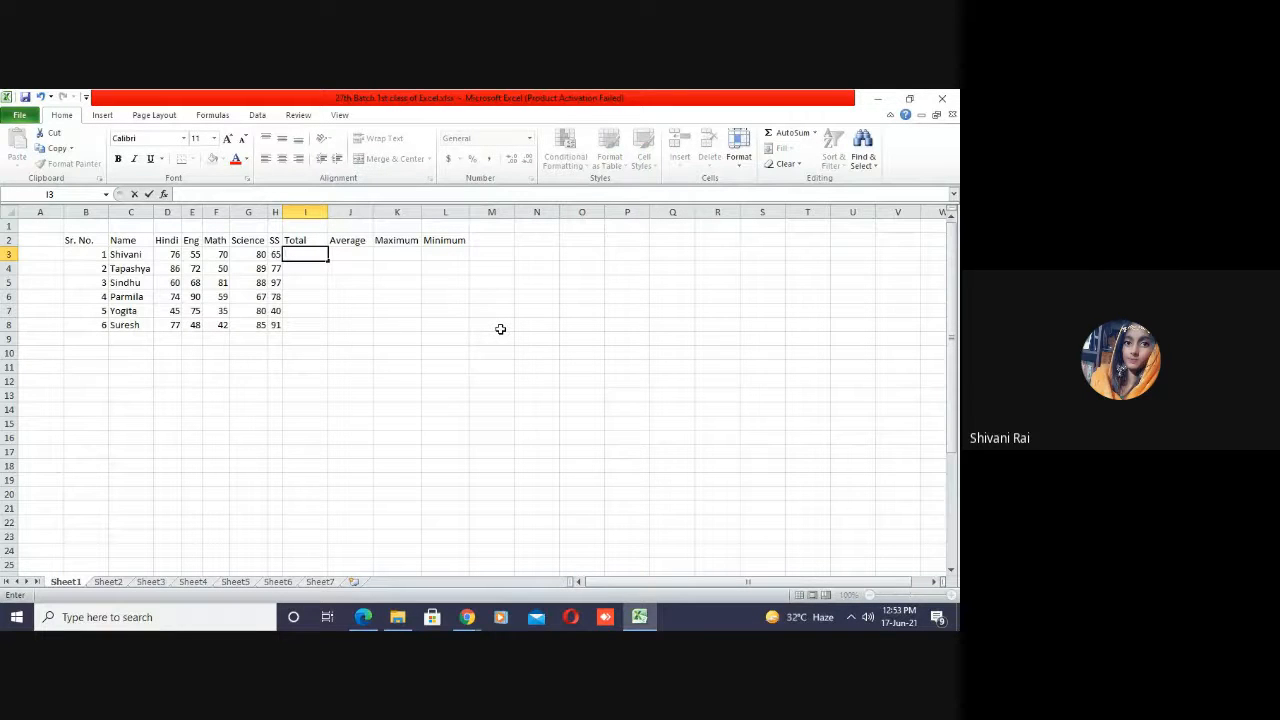
pyautogui.write('=sum(')
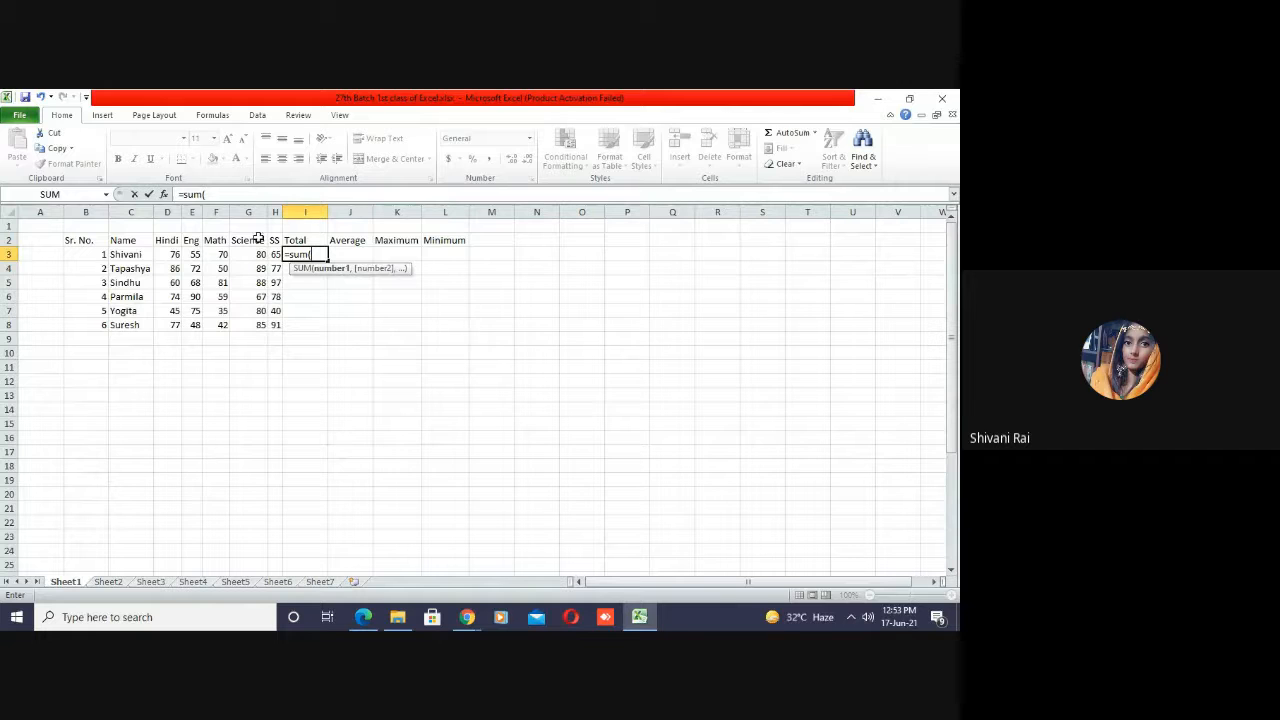
pyautogui.click(170, 256)
pyautogui.moveTo(170, 256); pyautogui.dragTo(275, 256)
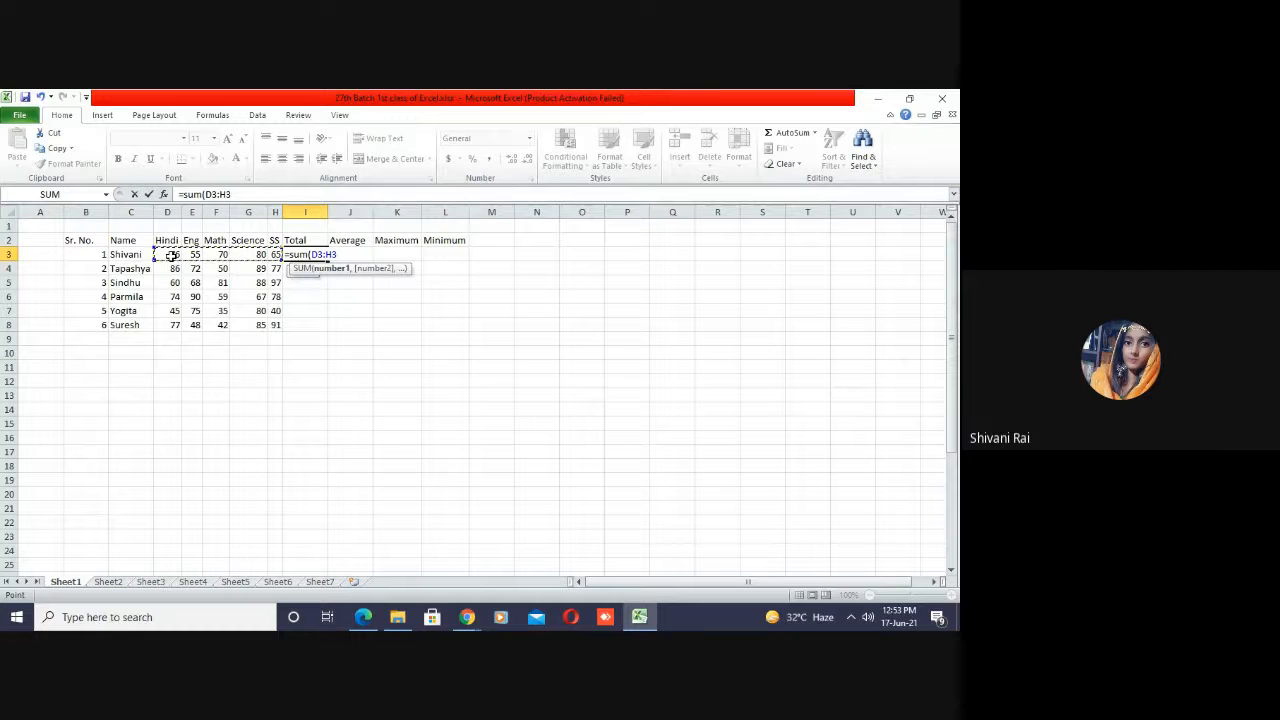
pyautogui.press('Return')
pyautogui.press('Up')
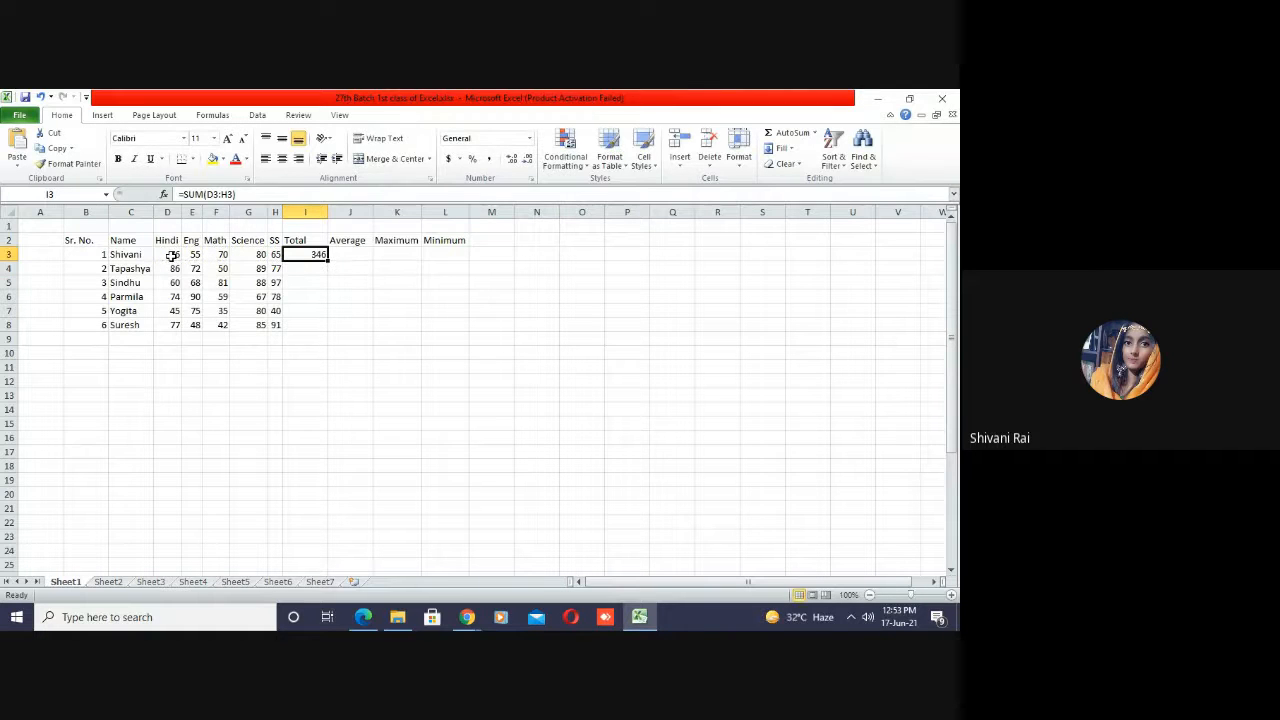
pyautogui.doubleClick(327, 261)
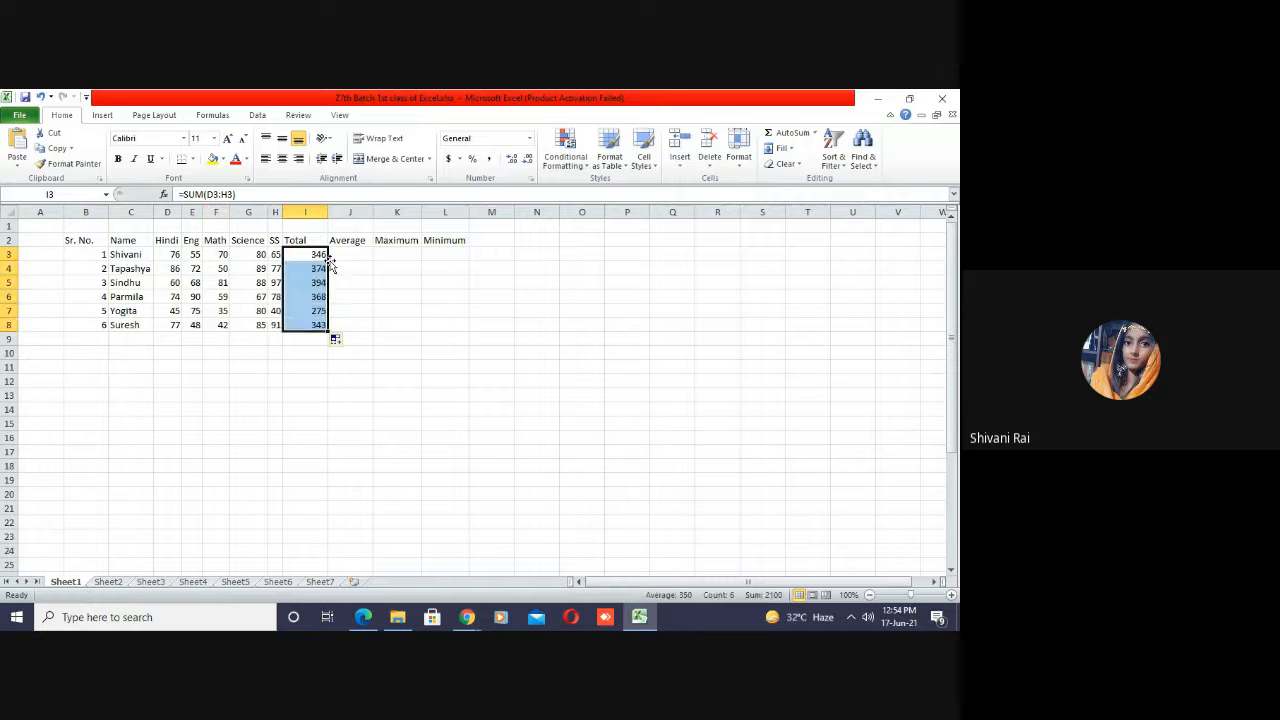
# - Calculate the first student's average mark in J3 with =AVERAGE(D3:H3)
pyautogui.click(350, 252)
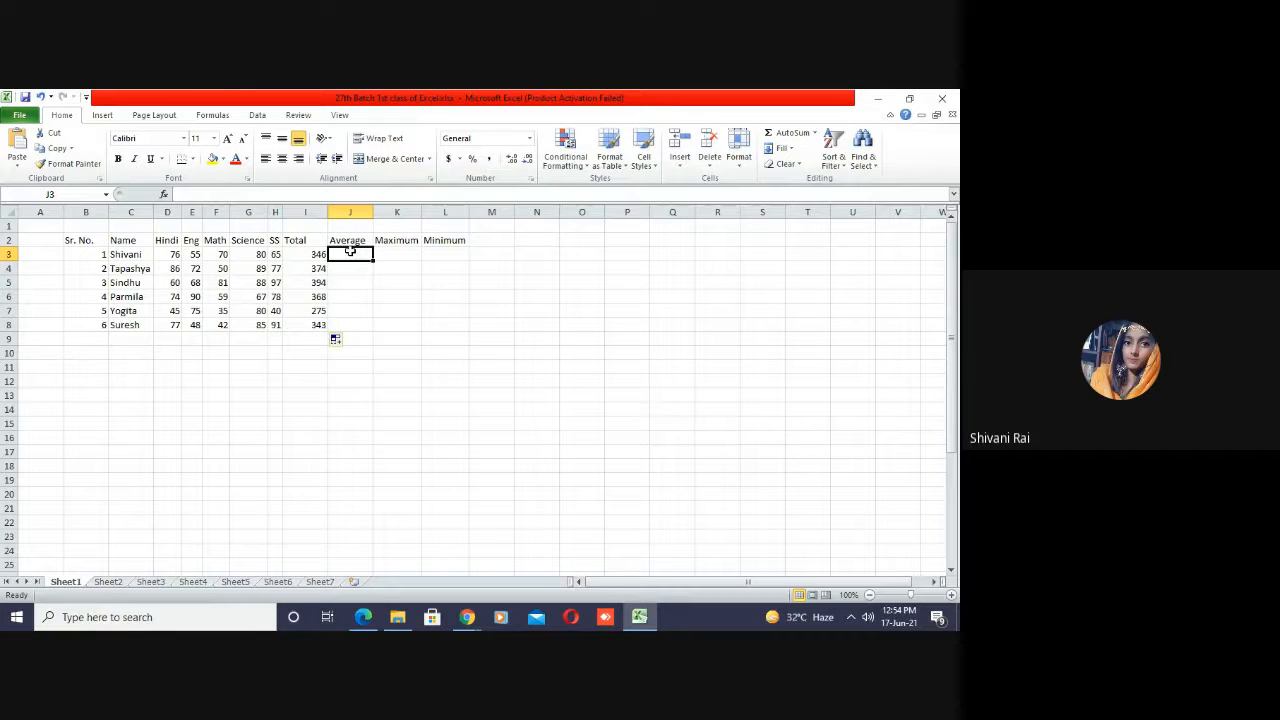
pyautogui.write('=')
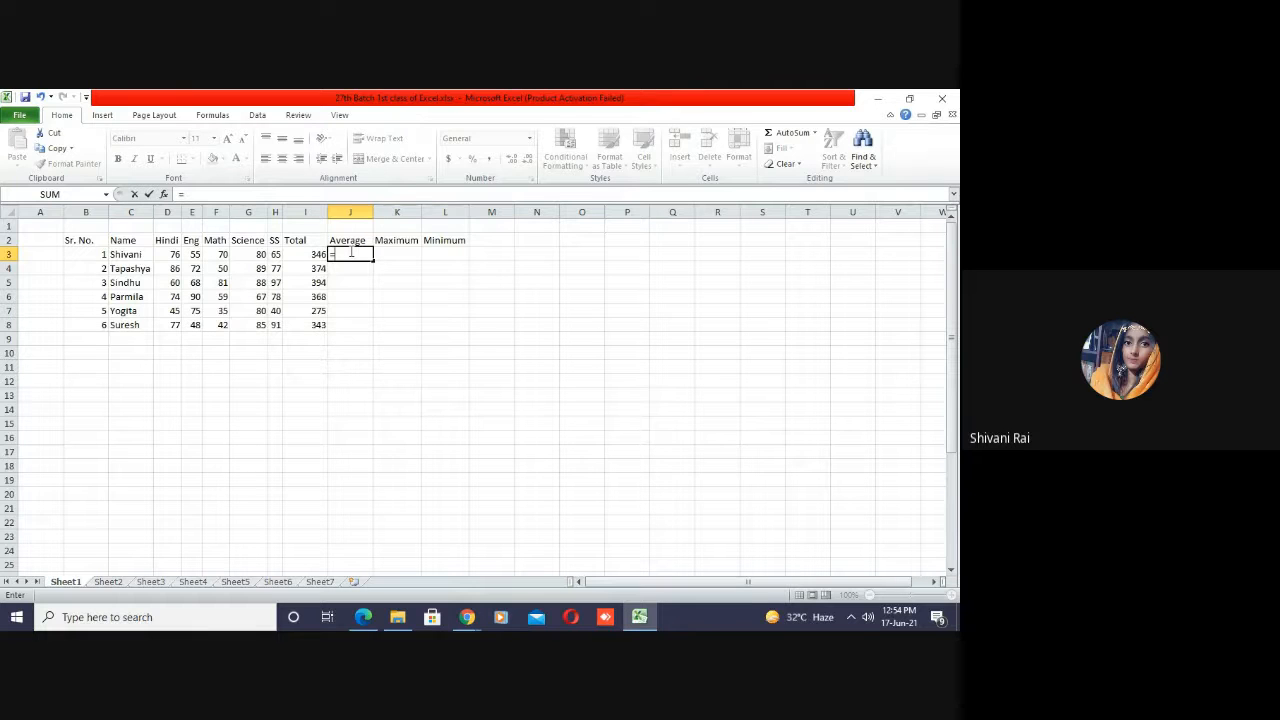
pyautogui.write('a')
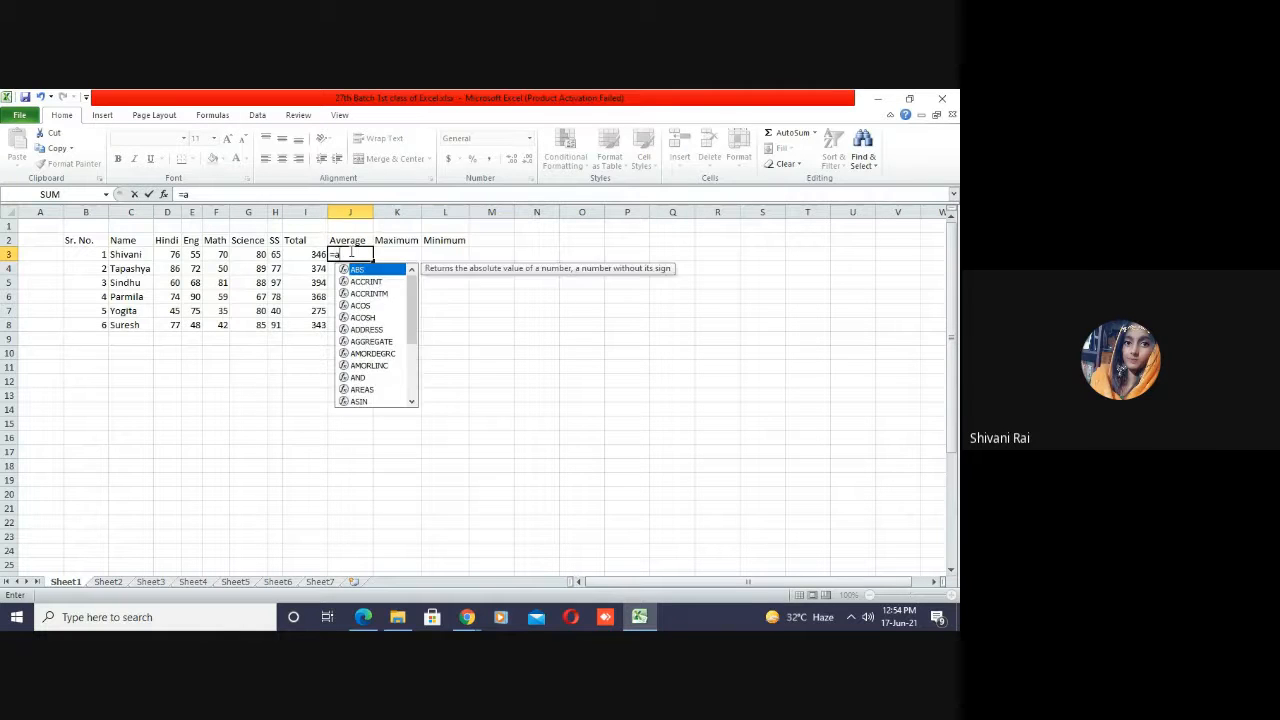
pyautogui.write('ve')
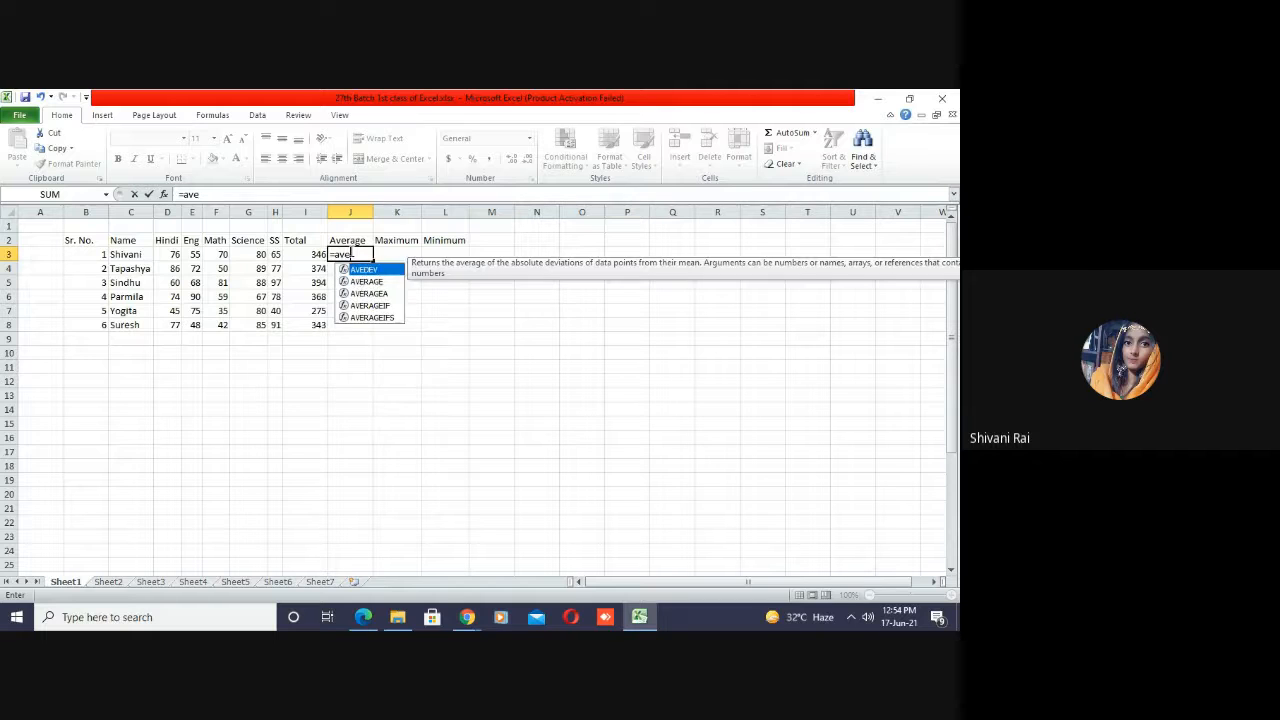
pyautogui.write('rage')
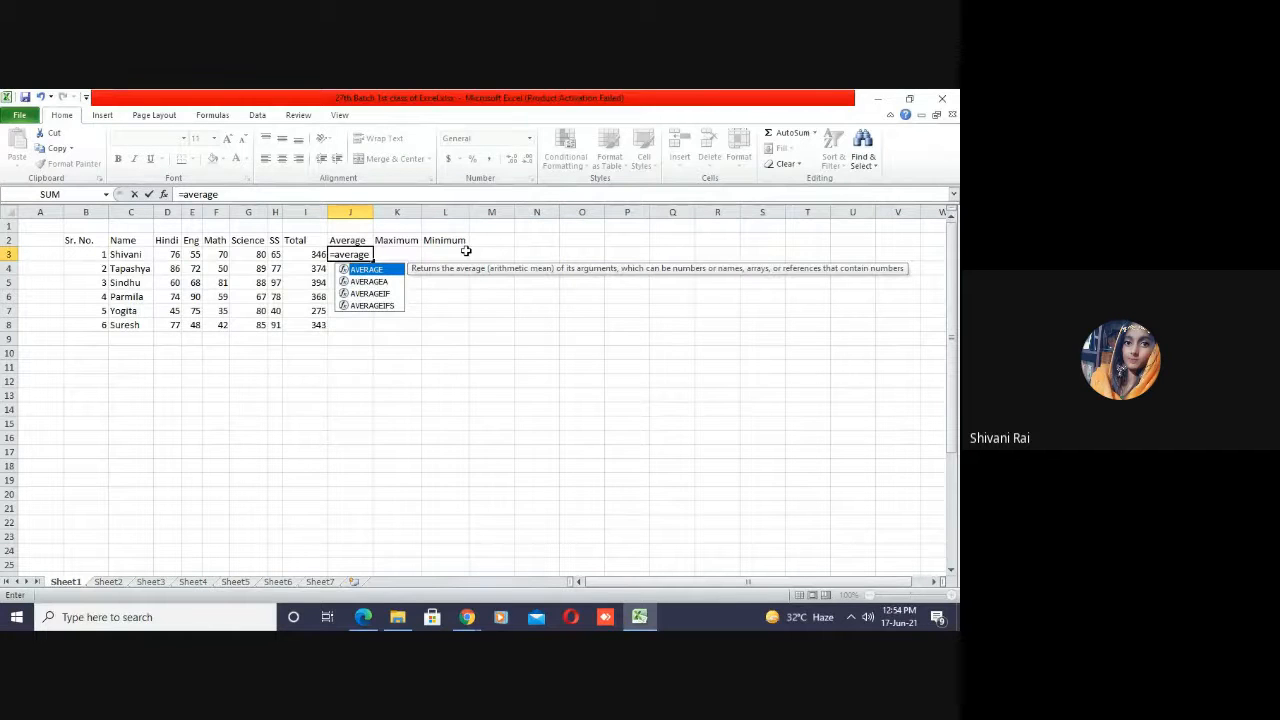
pyautogui.write('(')
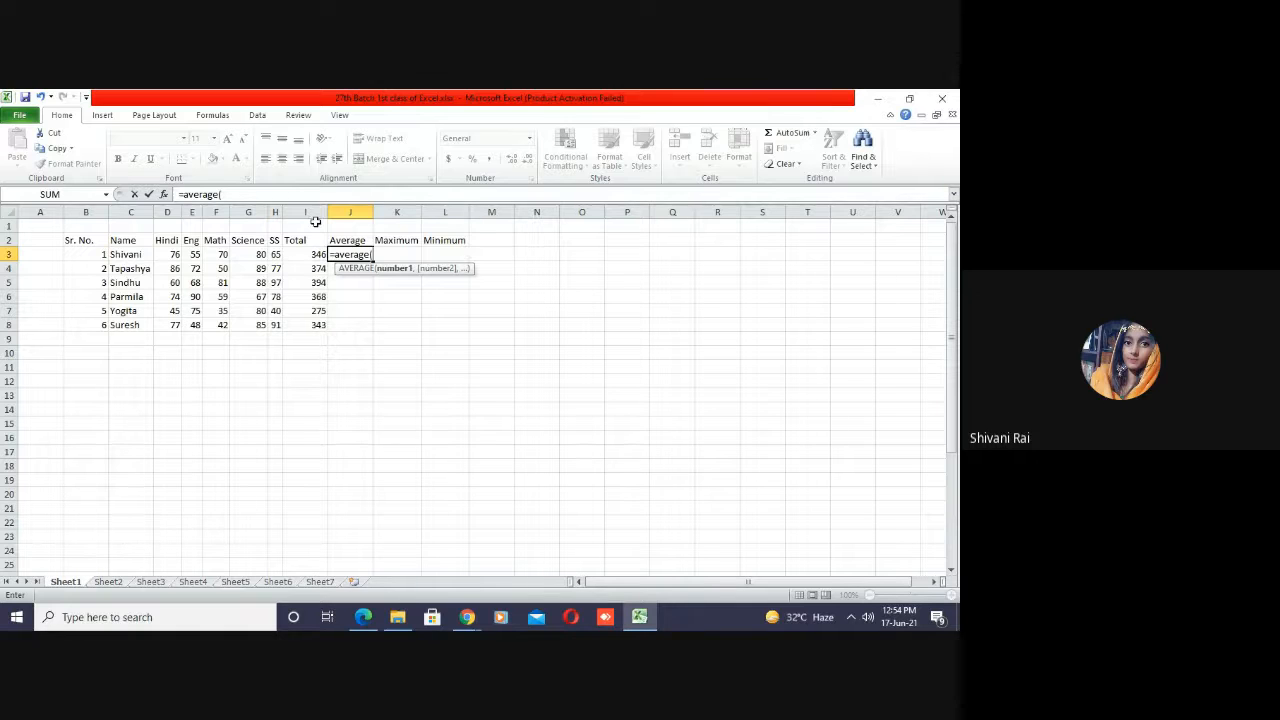
pyautogui.click(167, 255)
pyautogui.moveTo(167, 255); pyautogui.dragTo(275, 258)
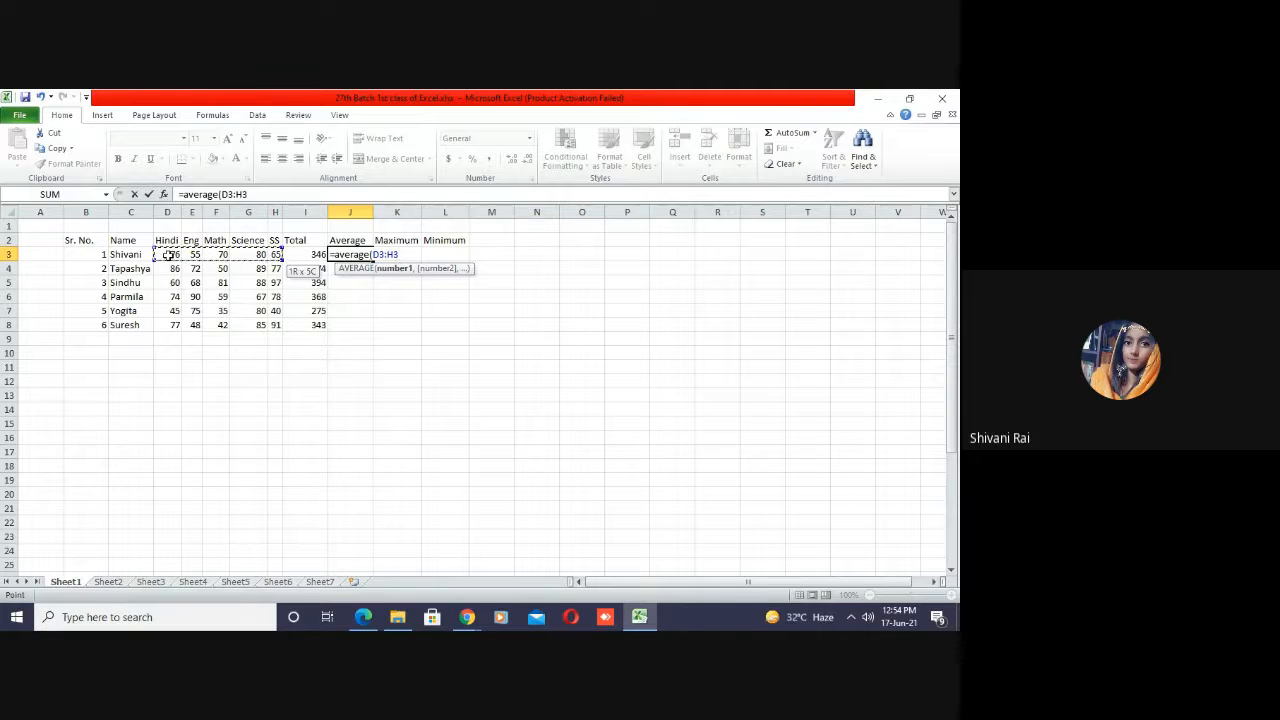
pyautogui.hotkey('ctrl', 'Return')
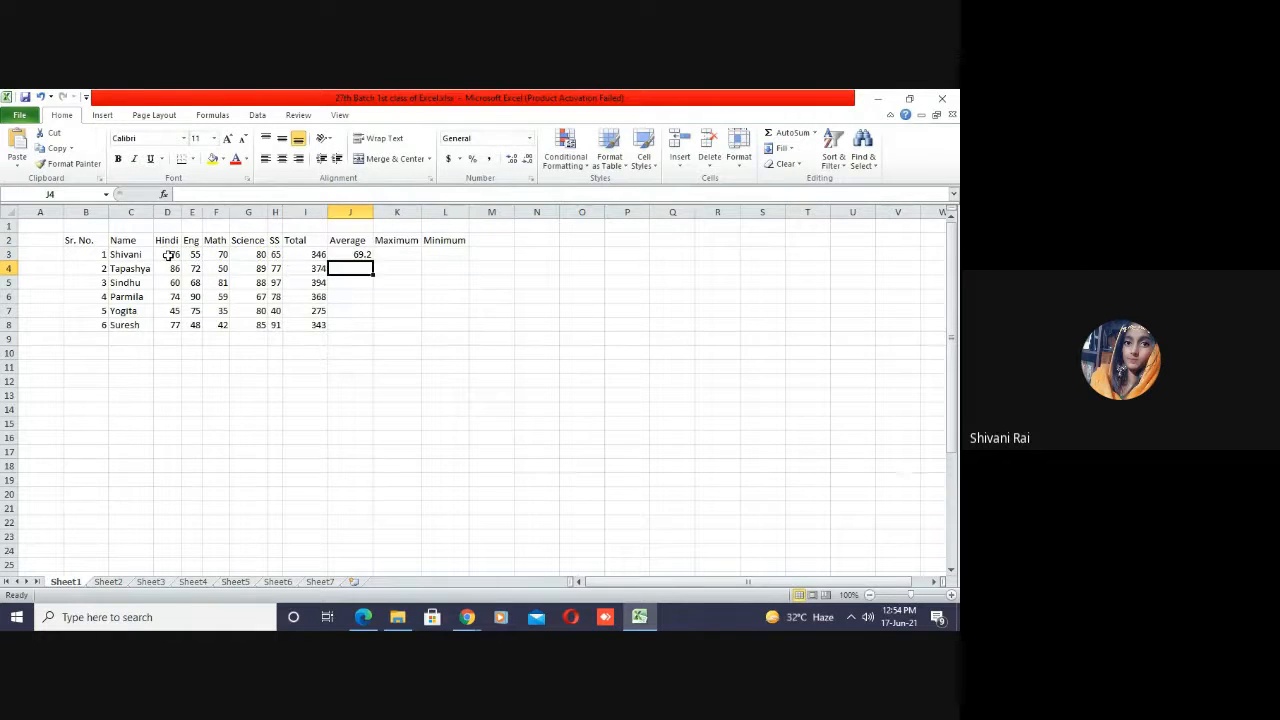
# - Fill the average formula from J3 down to J8
pyautogui.doubleClick(370, 262)
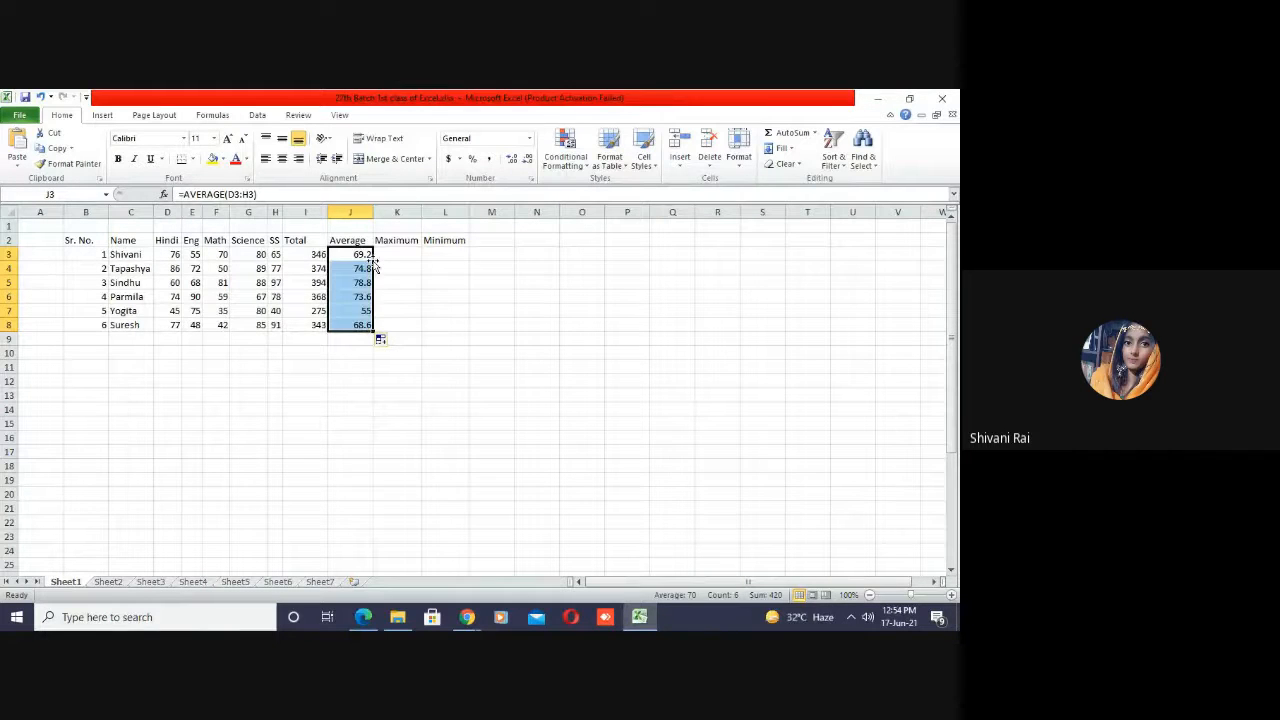
# - Calculate the first student's highest mark in K3 with =MAX(D3:H3) and fill the formula down to K8
pyautogui.click(402, 254)
pyautogui.write('=')
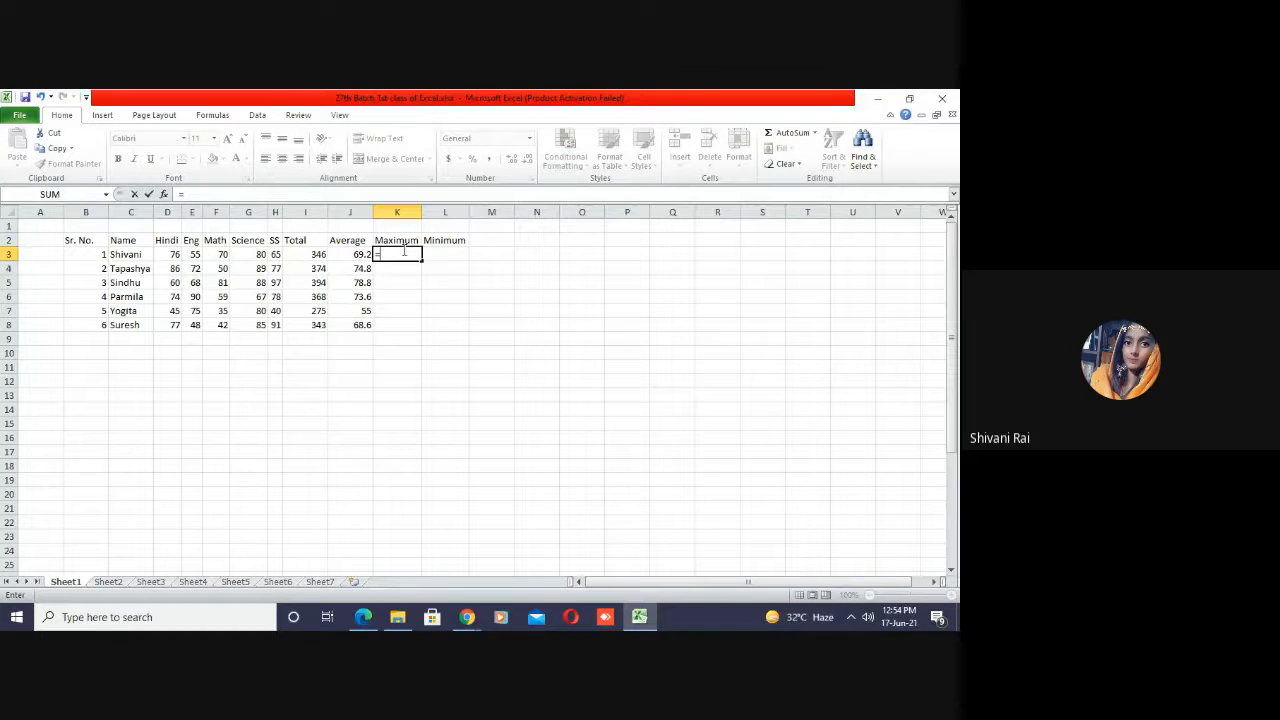
pyautogui.write('max')
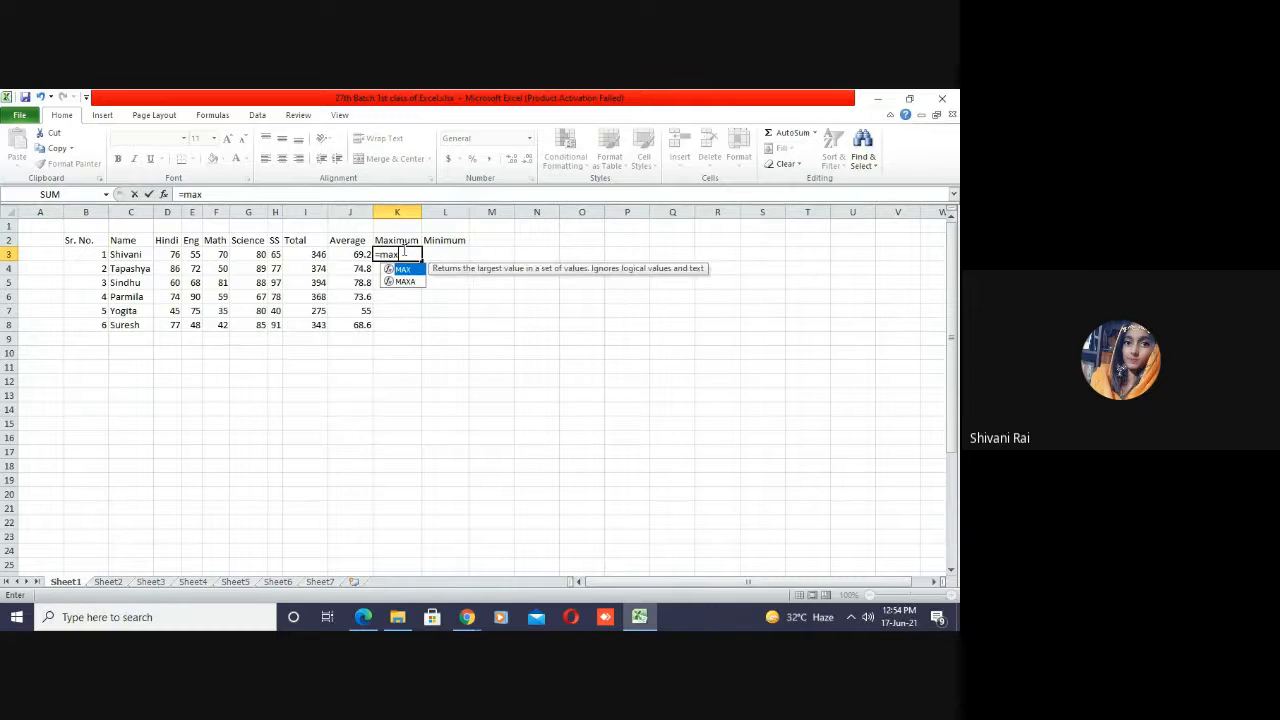
pyautogui.write('(')
pyautogui.press('Left')
pyautogui.press('Left')
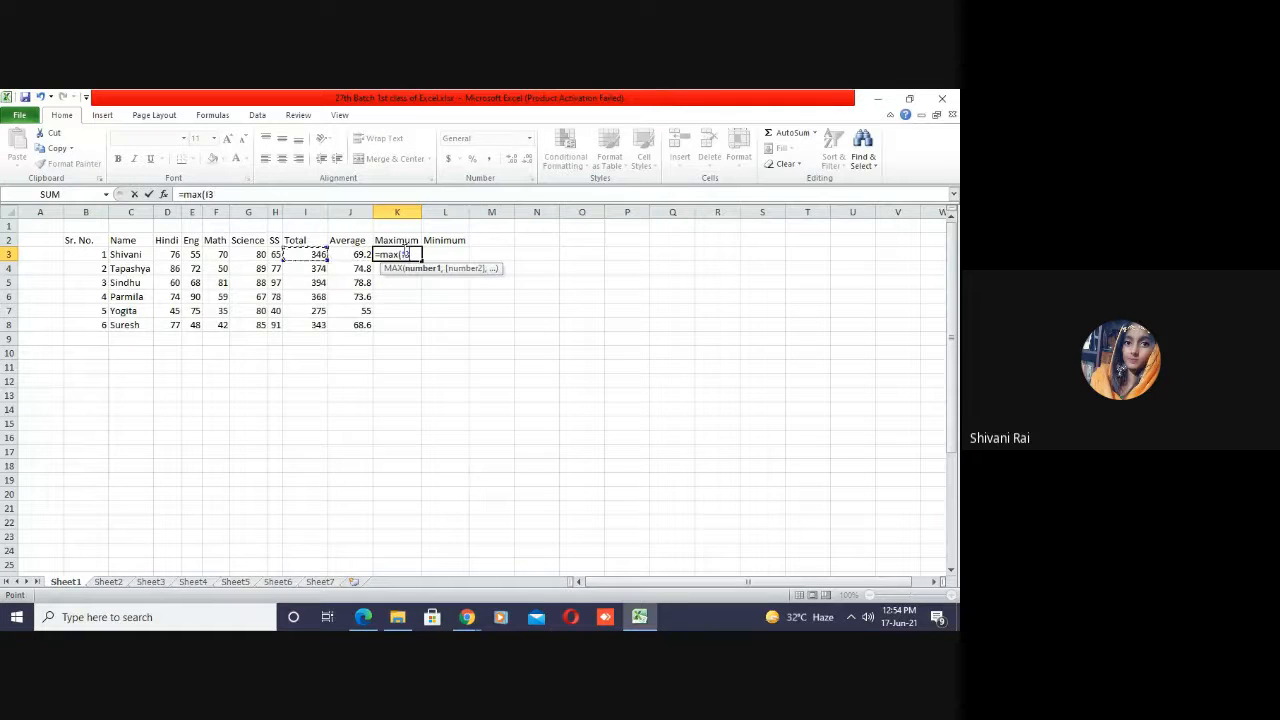
pyautogui.press('Left')
pyautogui.press('Left')
pyautogui.press('Left')
pyautogui.press('Left')
pyautogui.press('Left')
pyautogui.hotkey('shift', 'Right')
pyautogui.hotkey('shift', 'Right')
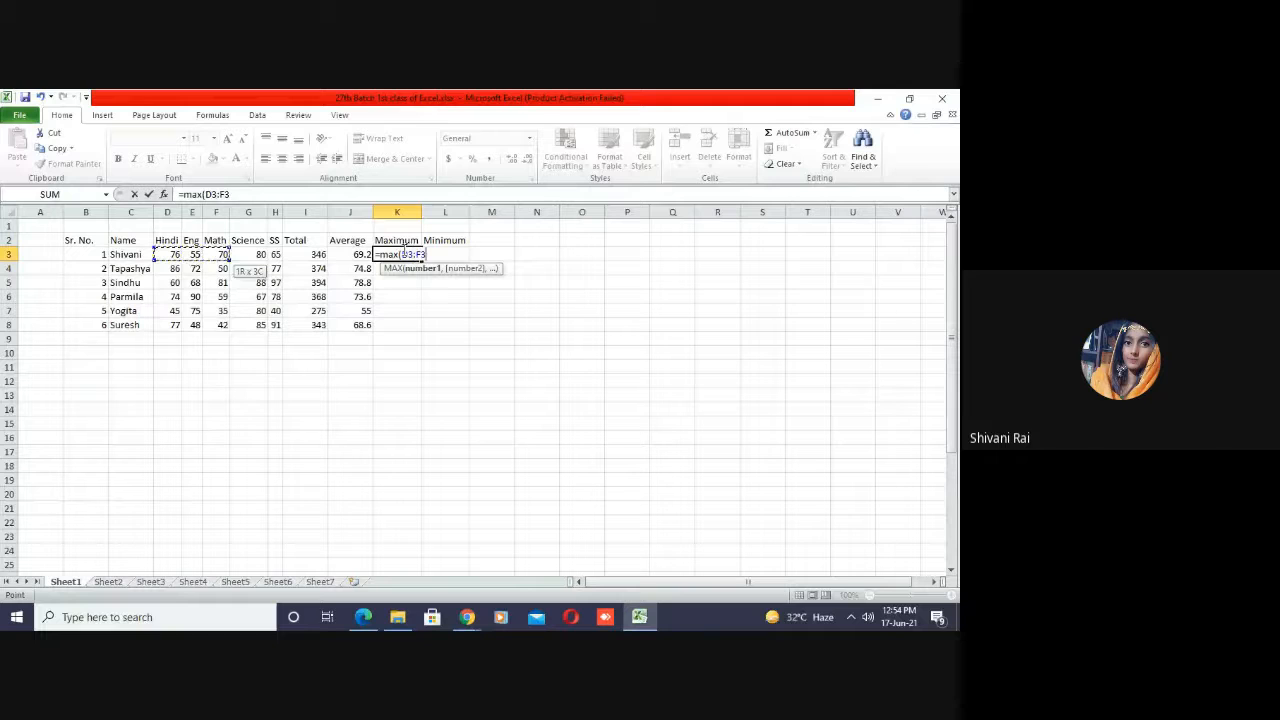
pyautogui.hotkey('shift', 'Right')
pyautogui.hotkey('shift', 'Right')
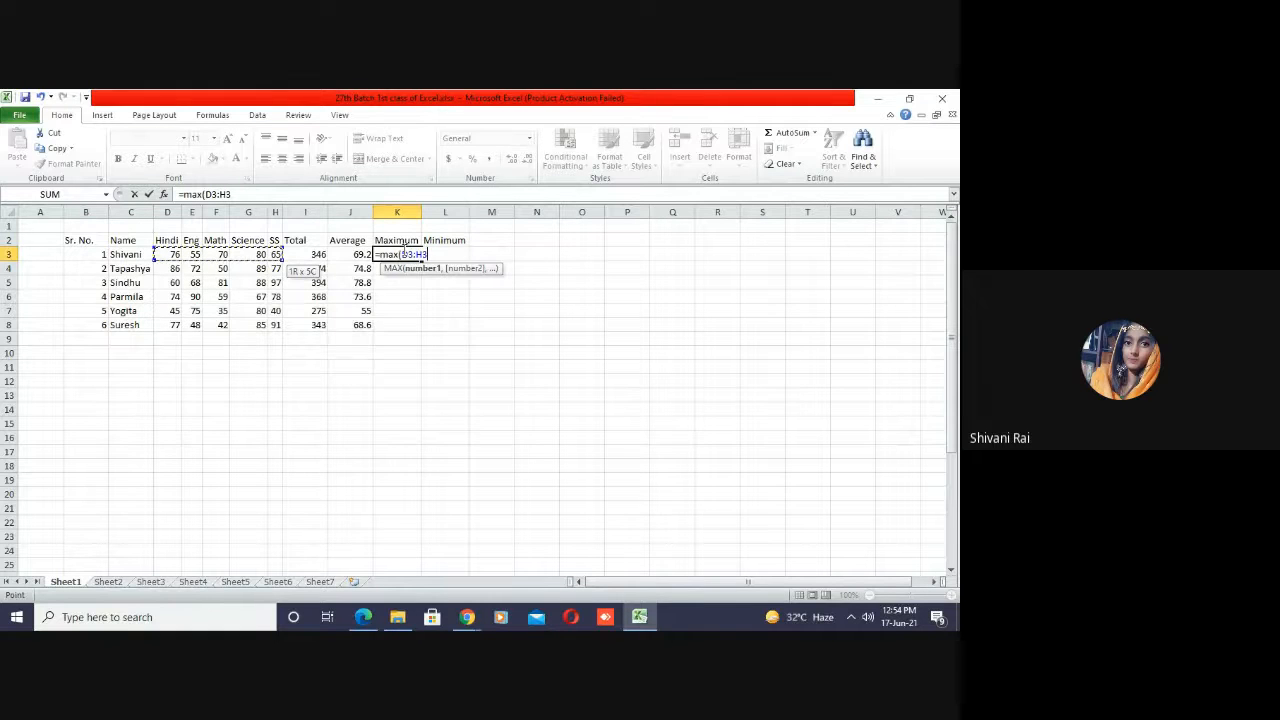
pyautogui.press('Return')
pyautogui.click(408, 252)
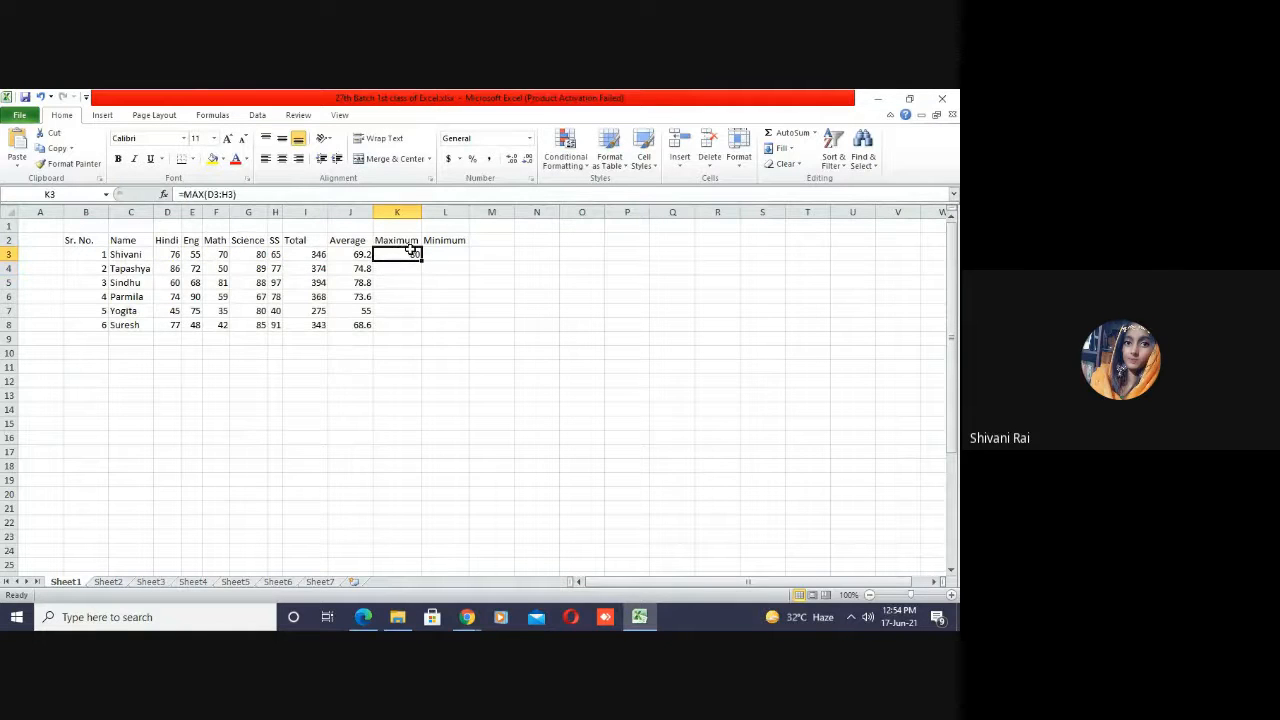
pyautogui.doubleClick(421, 261)
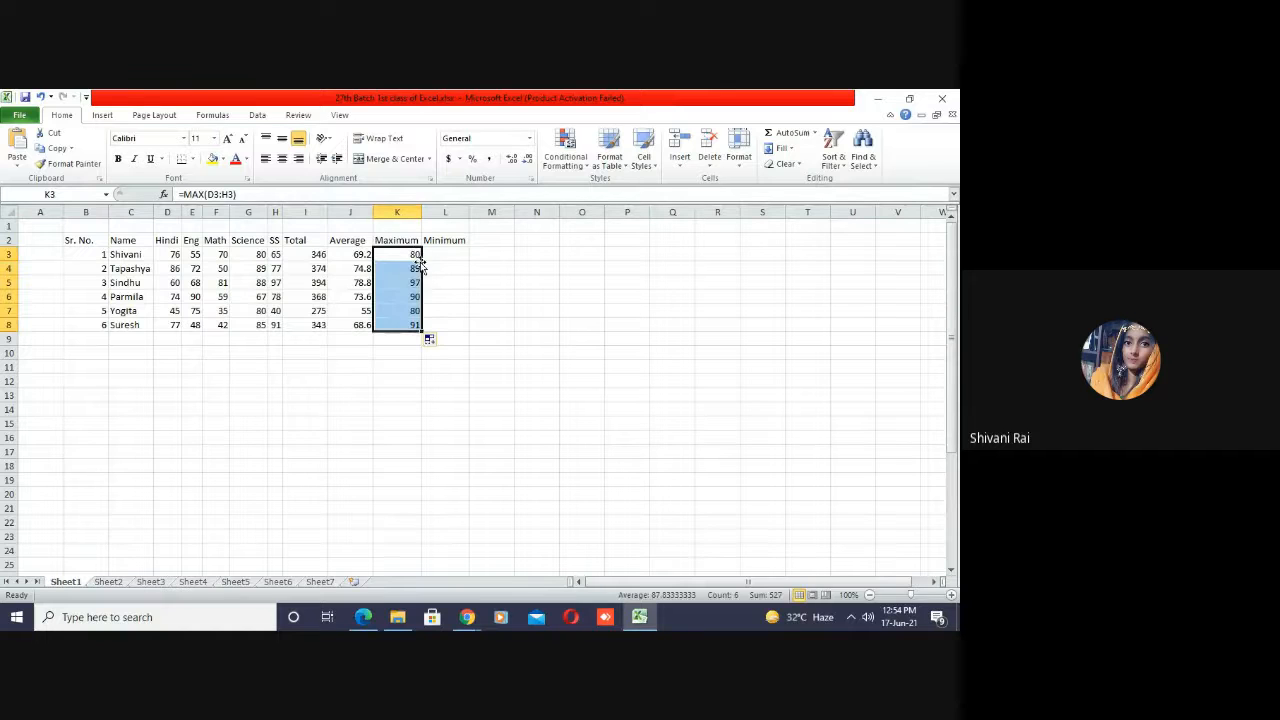
# - Calculate the first student's lowest mark in L3 with =MIN(D3:H3) and fill the formula down to L8
pyautogui.click(444, 253)
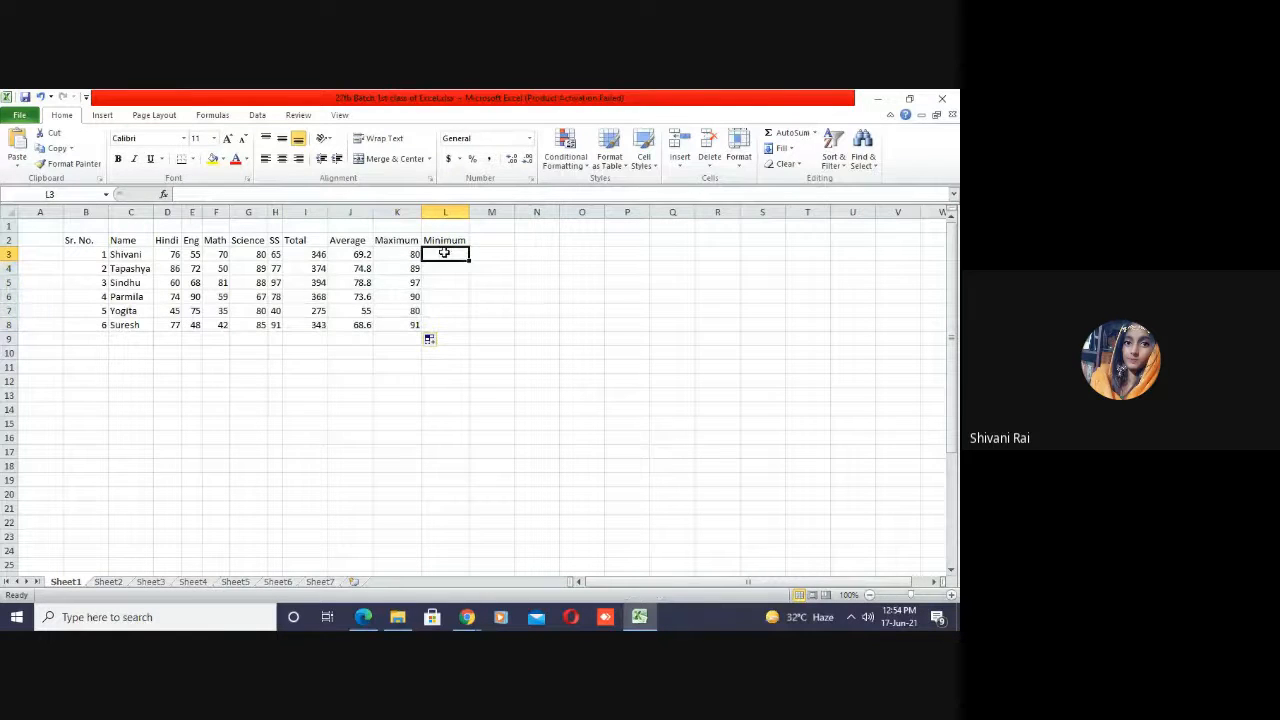
pyautogui.write('=')
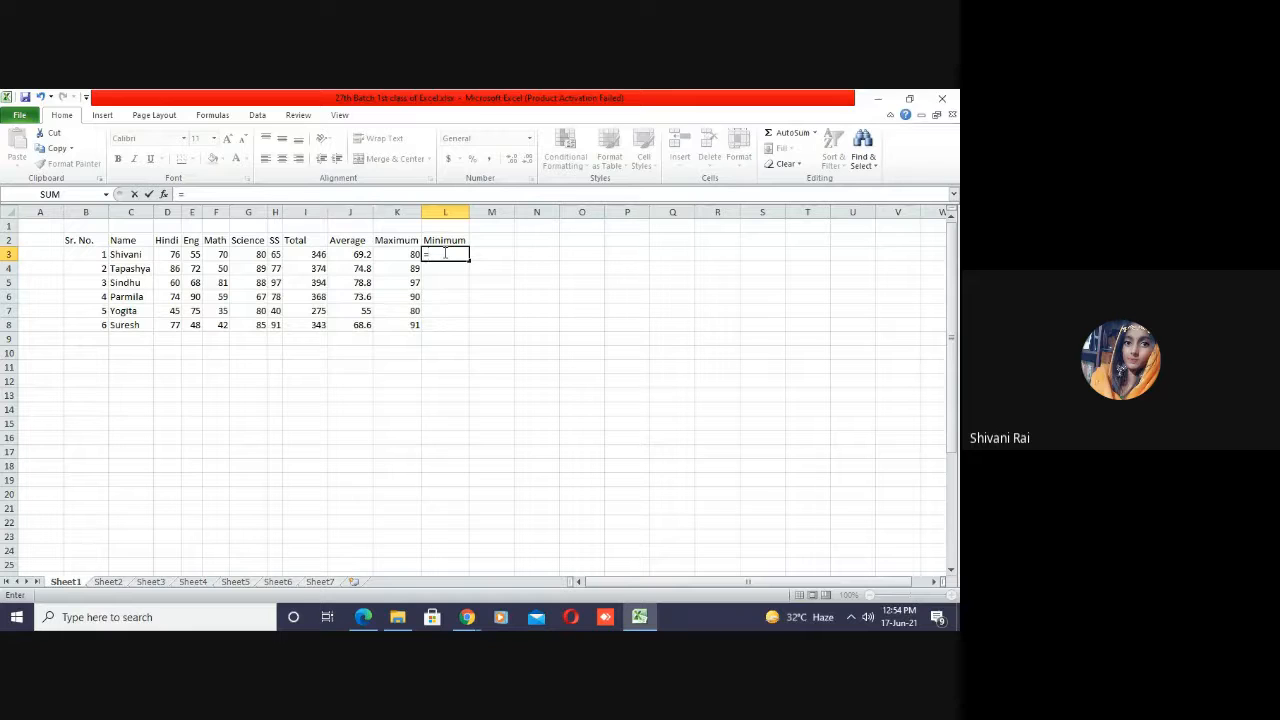
pyautogui.write('min')
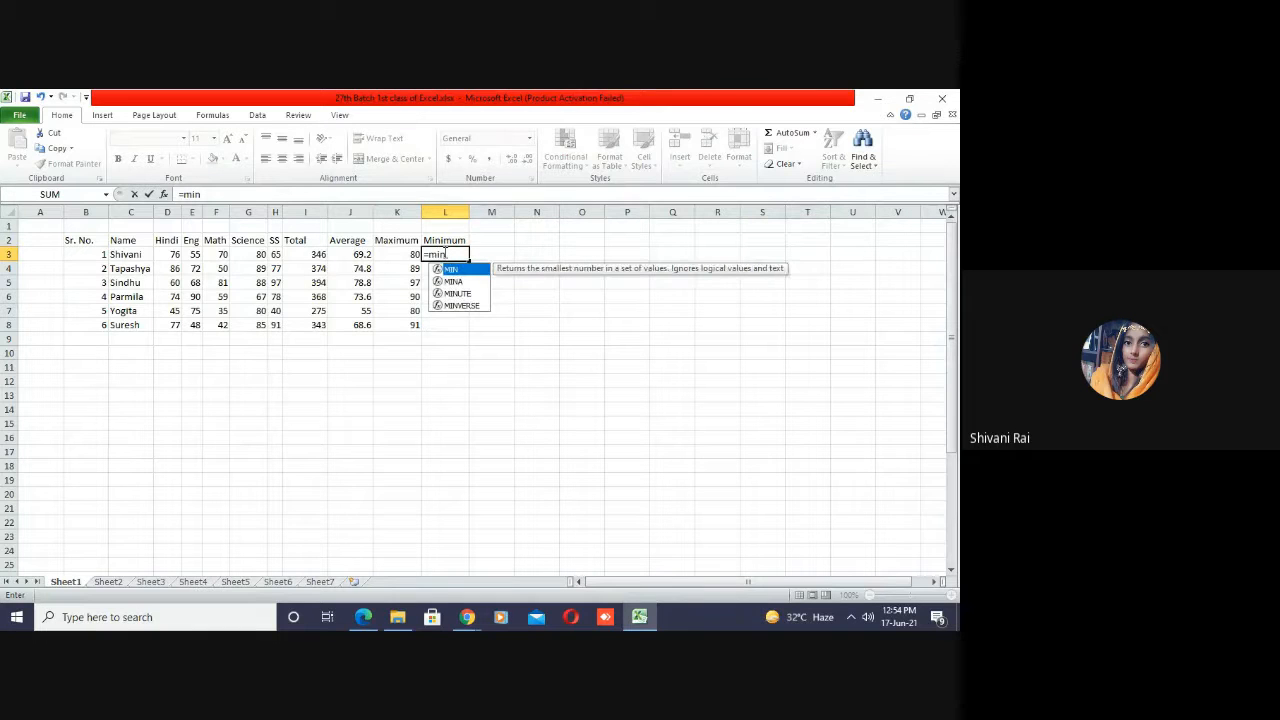
pyautogui.write('(')
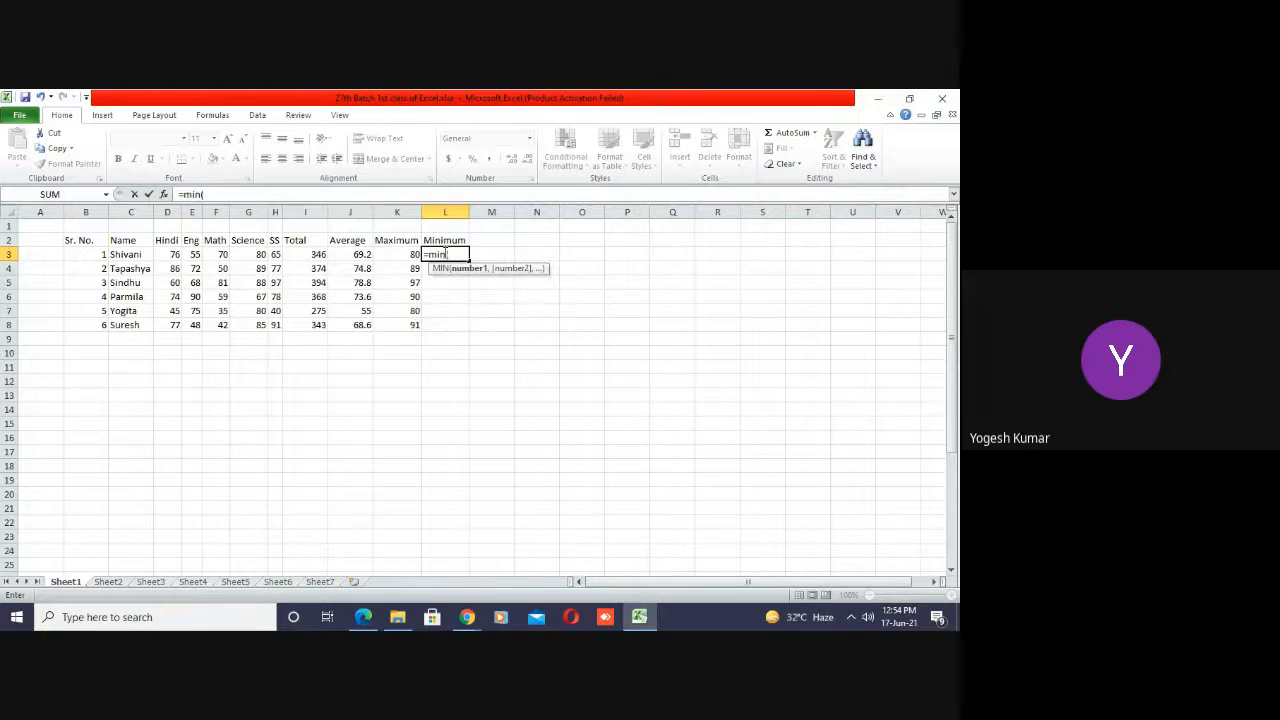
pyautogui.press('Left')
pyautogui.press('Left')
pyautogui.press('Left')
pyautogui.press('Left')
pyautogui.press('Left')
pyautogui.press('Left')
pyautogui.press('Left')
pyautogui.press('Left')
pyautogui.hotkey('shift', 'Right')
pyautogui.hotkey('shift', 'Right')
pyautogui.hotkey('shift', 'Right')
pyautogui.hotkey('shift', 'Right')
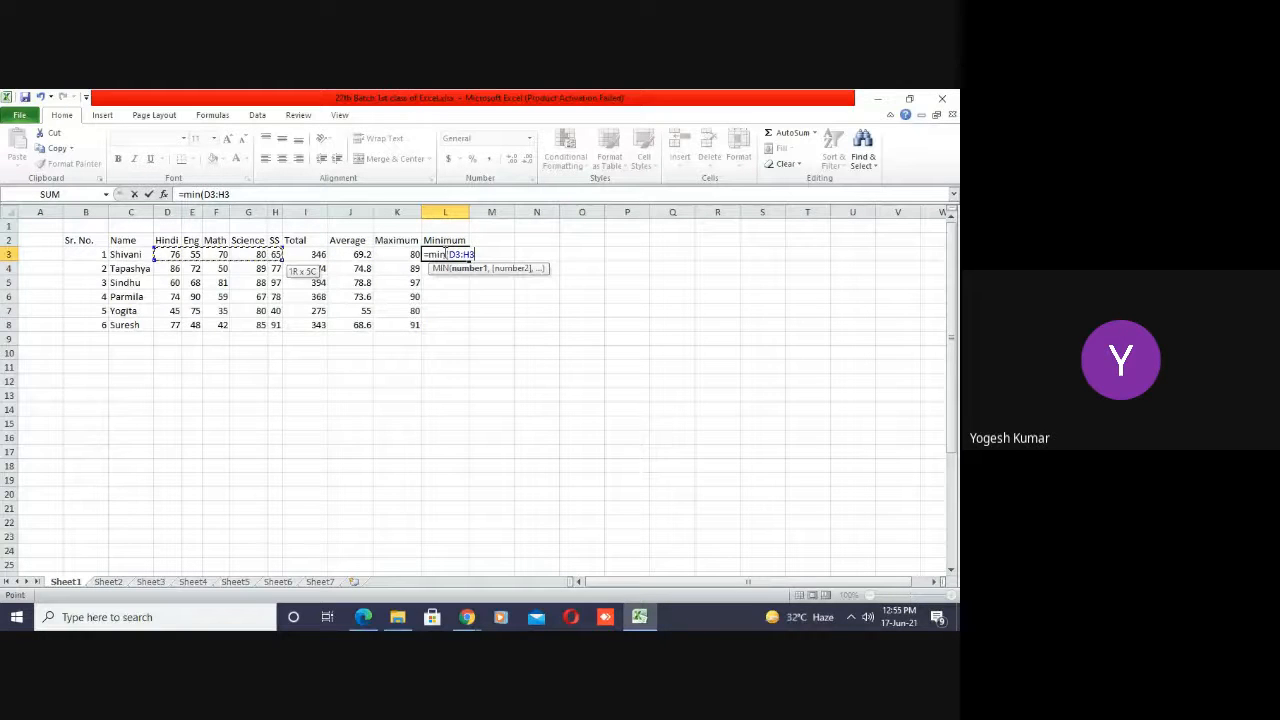
pyautogui.press('Return')
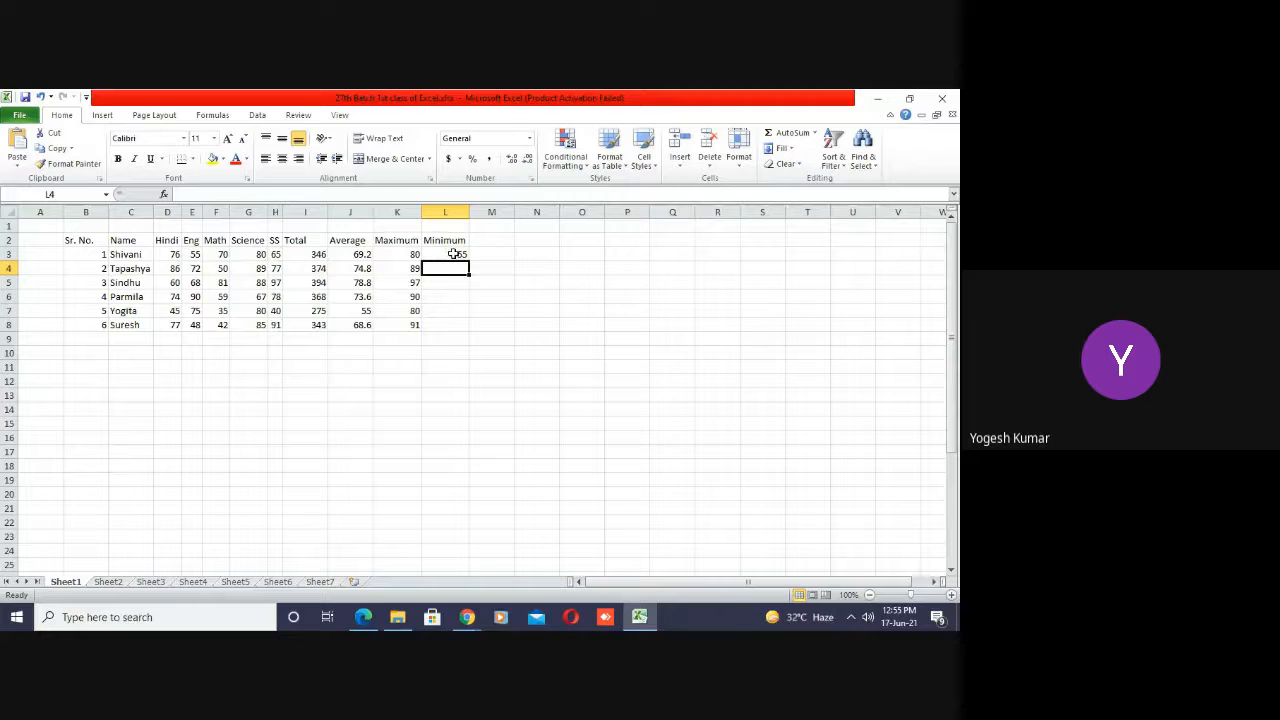
pyautogui.click(460, 254)
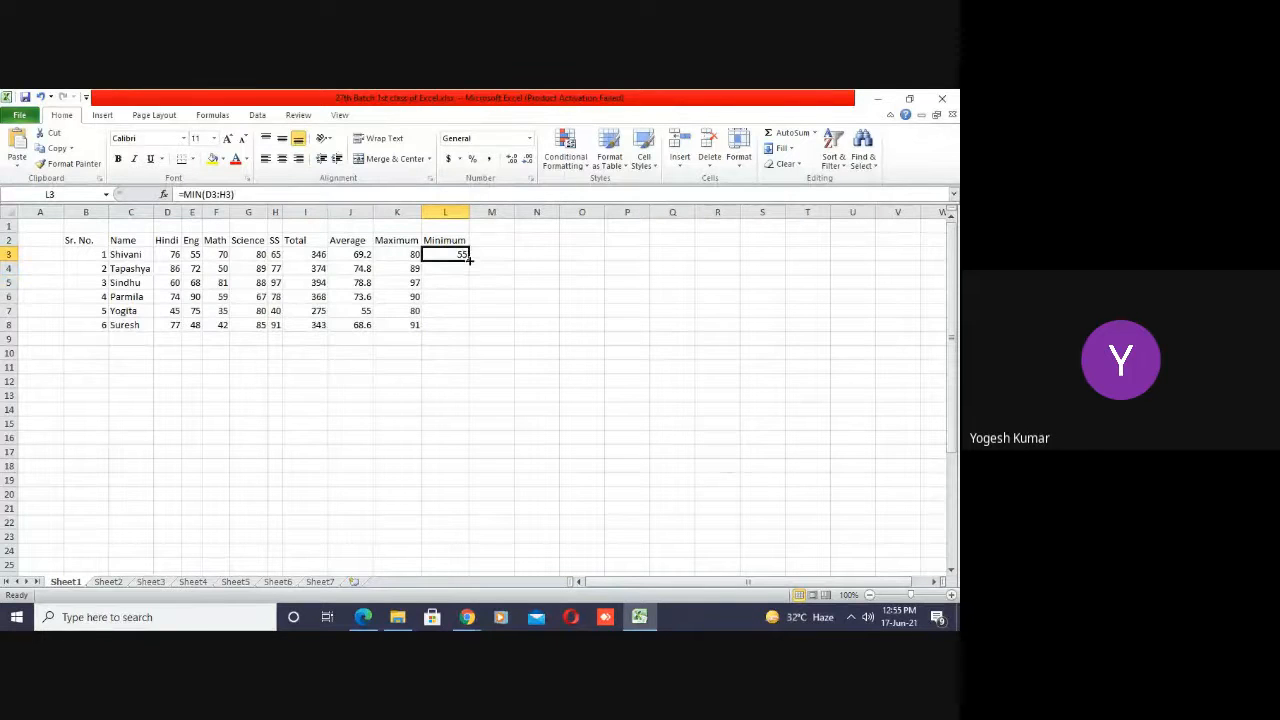
pyautogui.moveTo(469, 261); pyautogui.dragTo(469, 332)
pyautogui.click(517, 284)
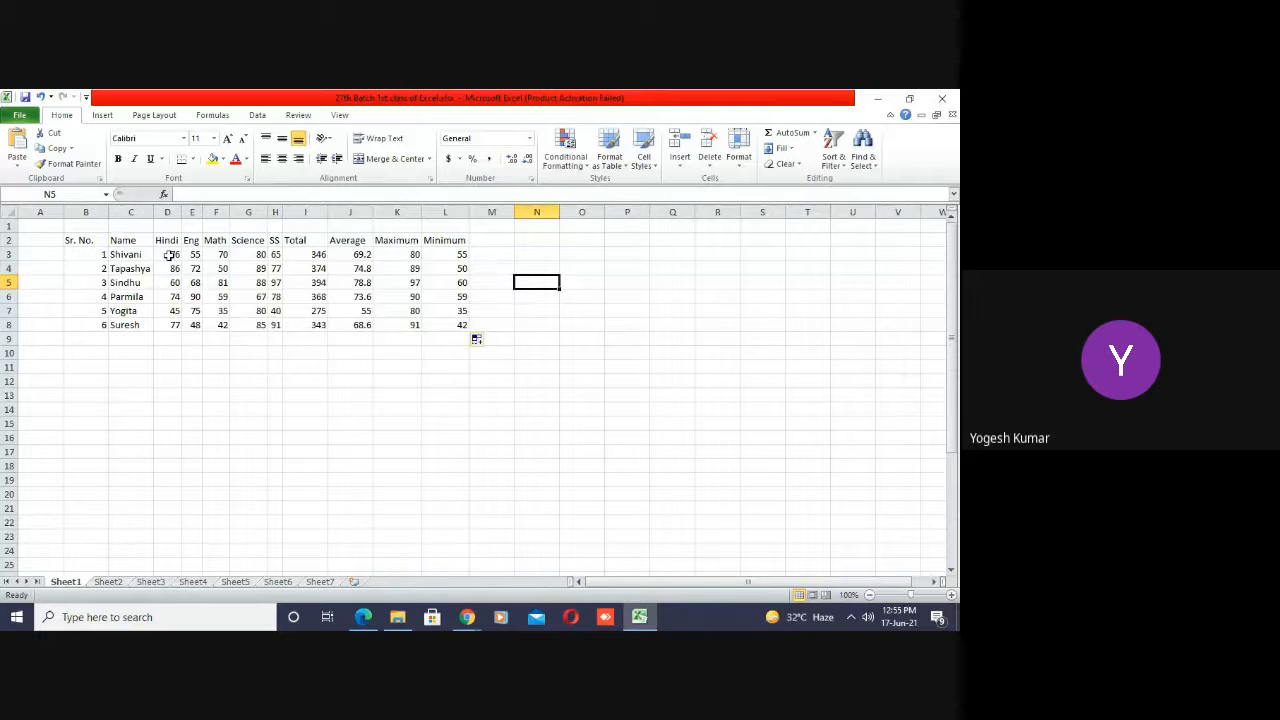
# - Review the first student's subject marks in D3:H3
pyautogui.moveTo(171, 254); pyautogui.dragTo(279, 260)
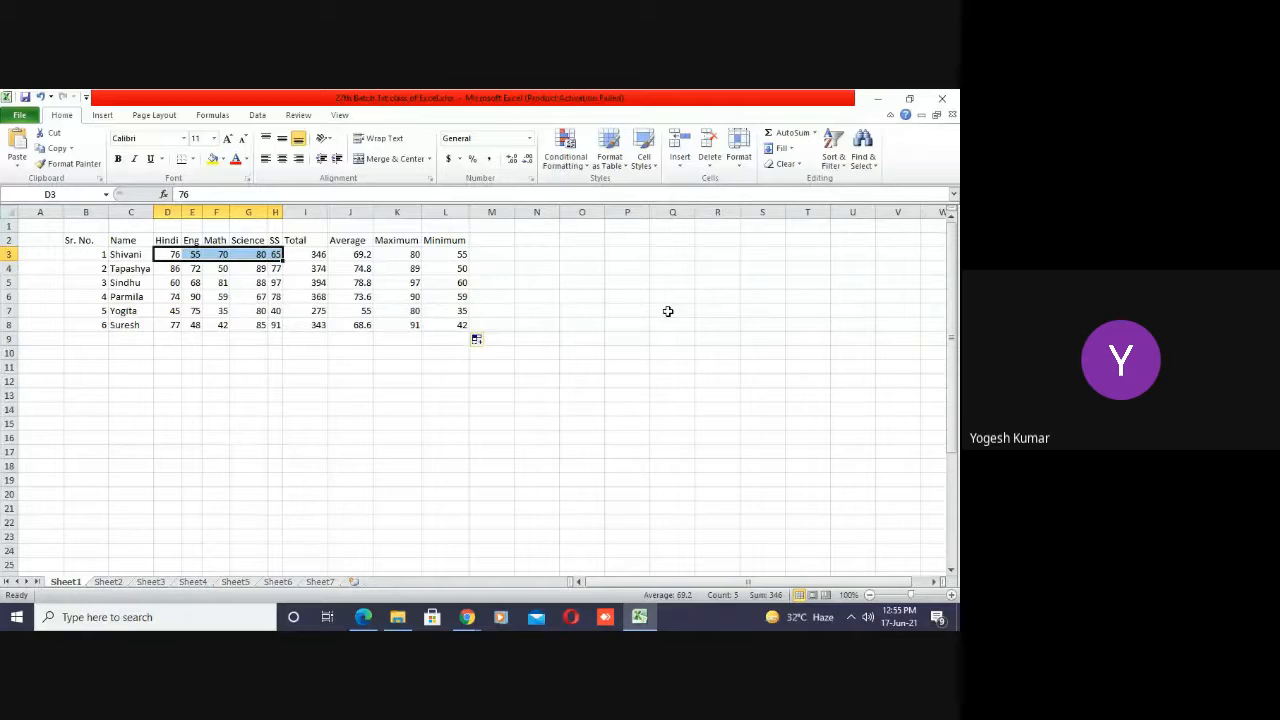
pyautogui.click(579, 299)
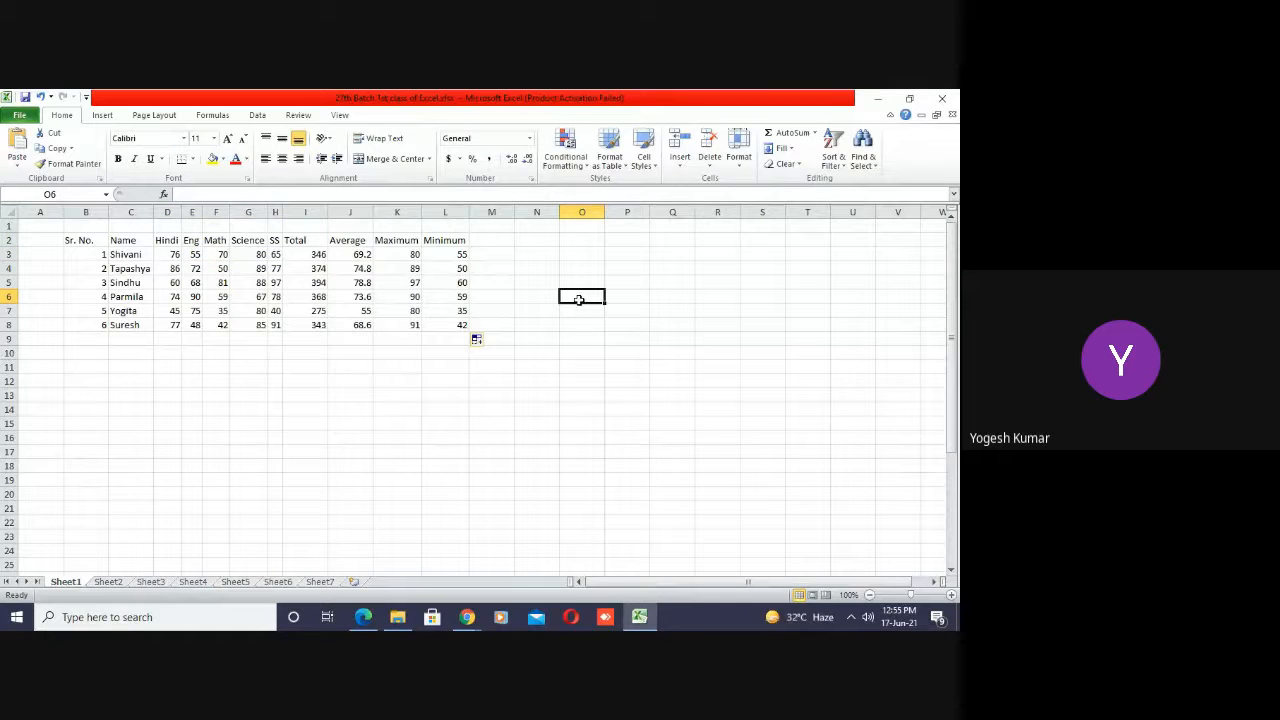
pyautogui.click(501, 264)
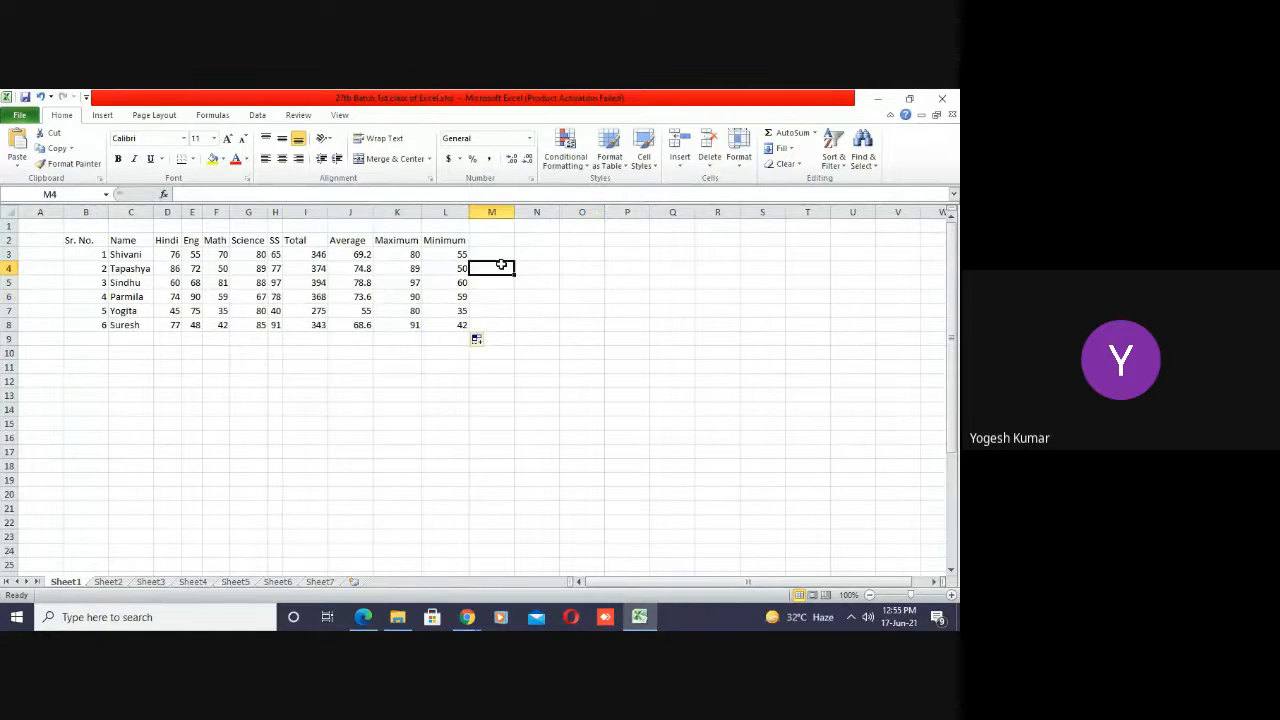
# - Add the heading "Difference b/t Max and Min no." in M2 and widen column M to fit it
pyautogui.click(502, 244)
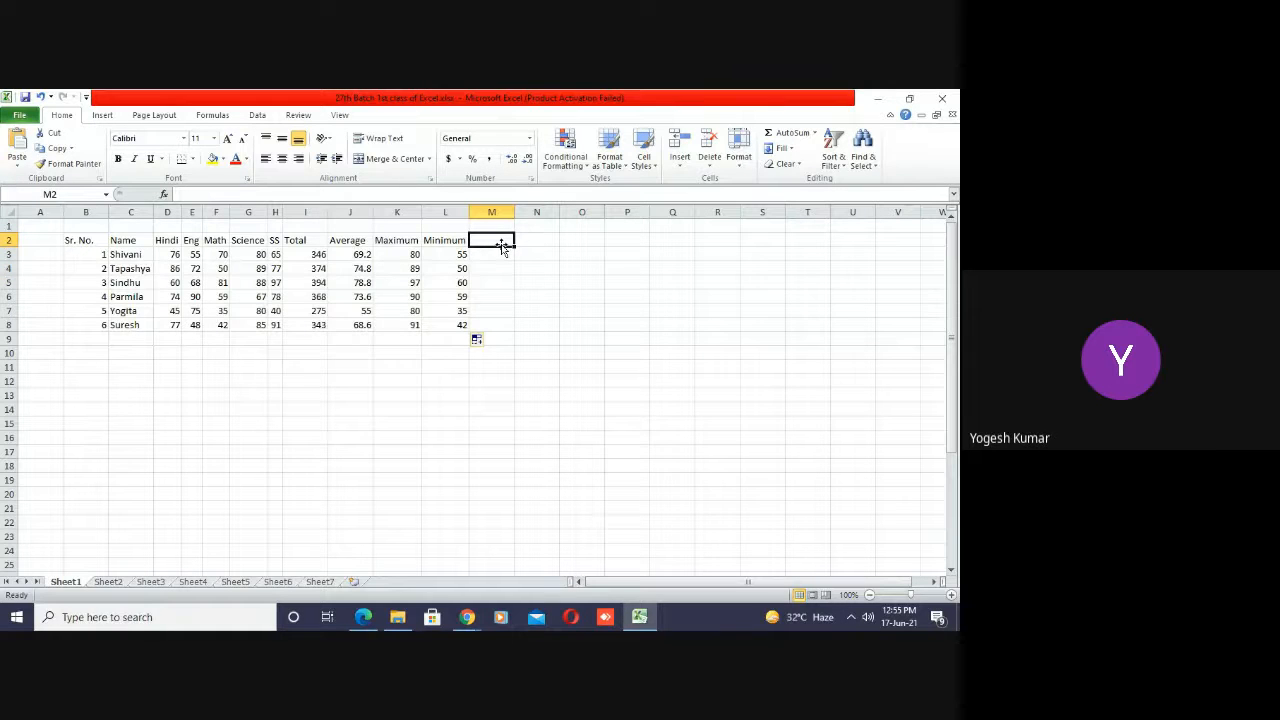
pyautogui.write('Di')
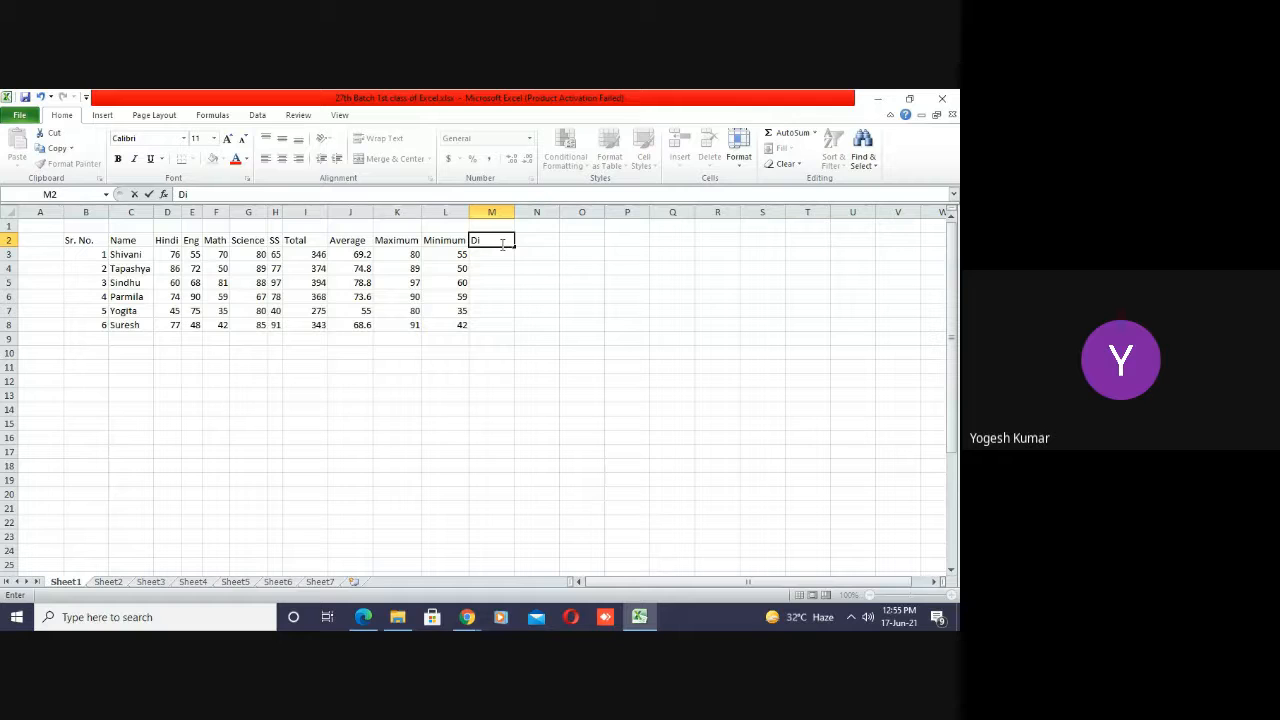
pyautogui.write('fference b/t Max and')
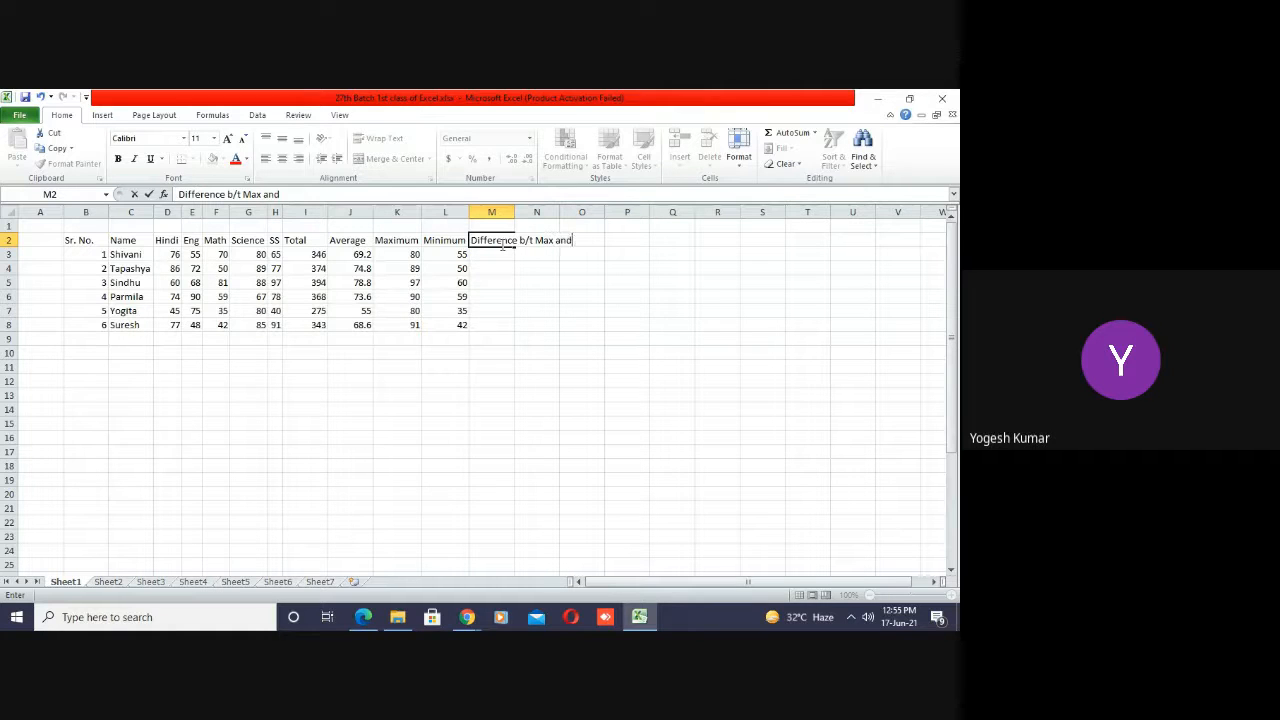
pyautogui.write(' Min no.')
pyautogui.press('Return')
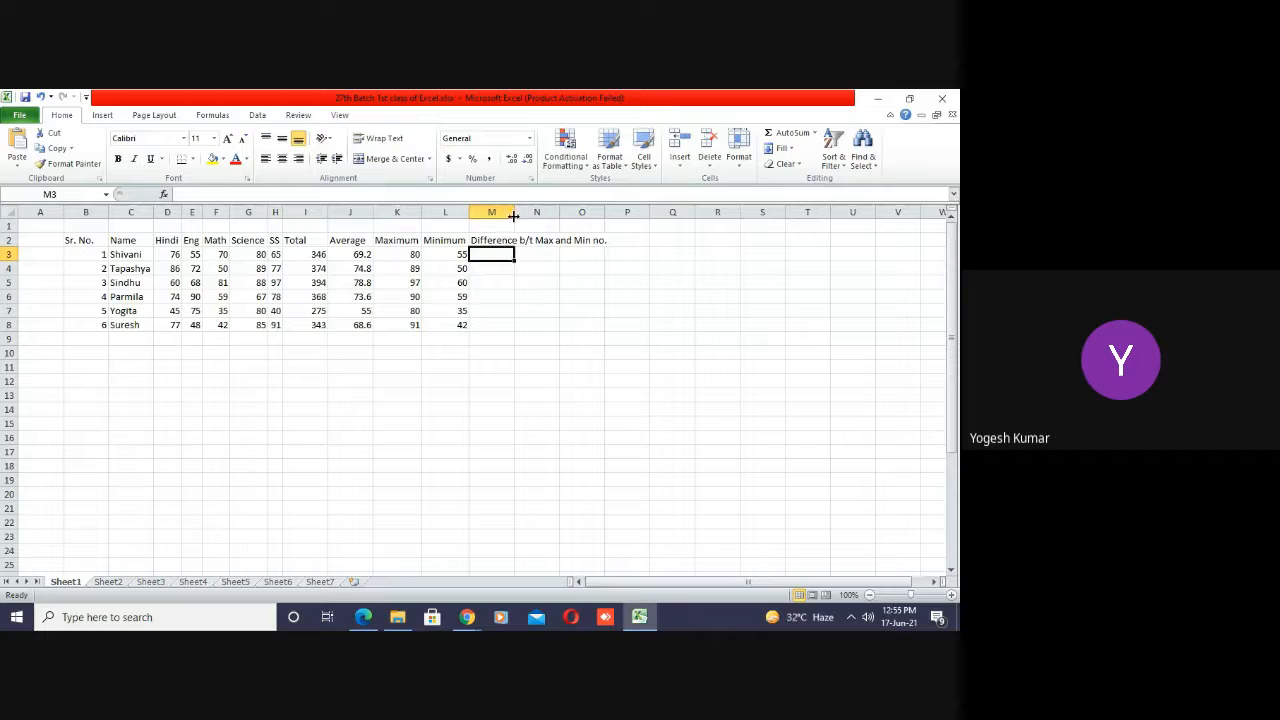
pyautogui.moveTo(515, 211); pyautogui.dragTo(613, 211)
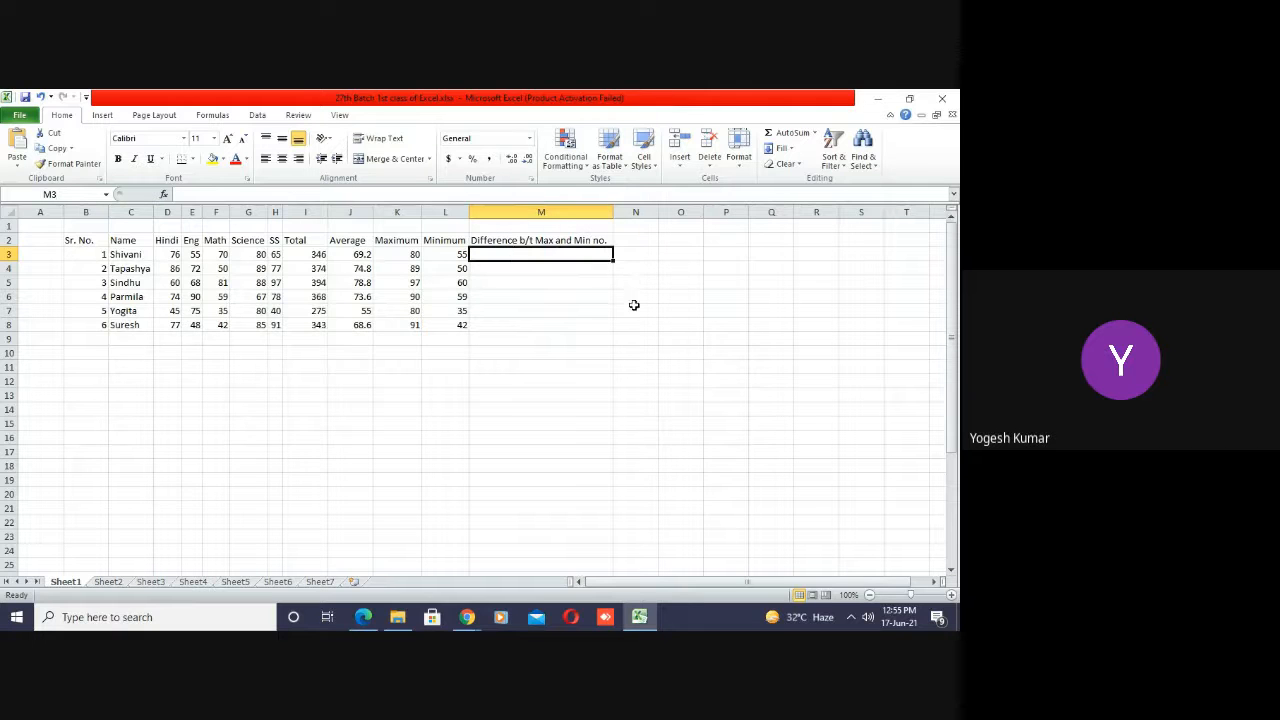
# - Examine the first student's Maximum in K3 and Minimum in L3, the two values needed for the difference
pyautogui.click(635, 309)
pyautogui.press('Up')
pyautogui.press('Up')
pyautogui.press('Up')
pyautogui.press('Up')
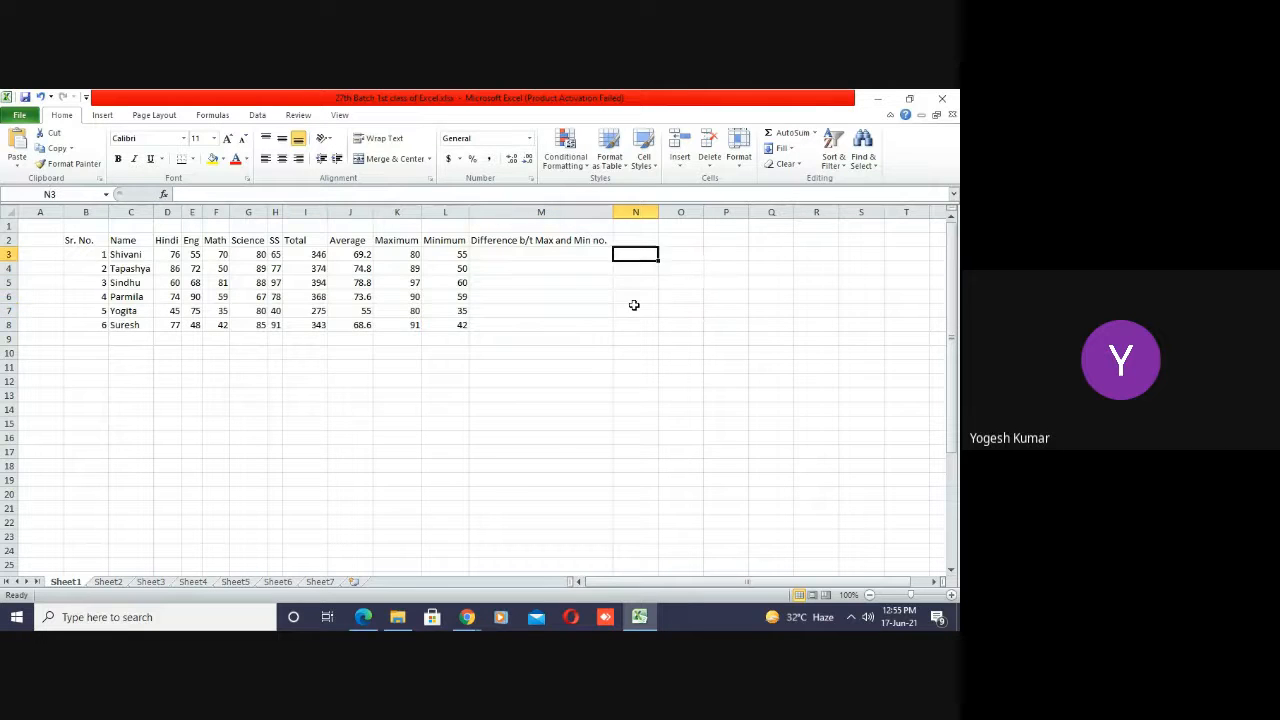
pyautogui.press('Left')
pyautogui.press('Left')
pyautogui.press('Left')
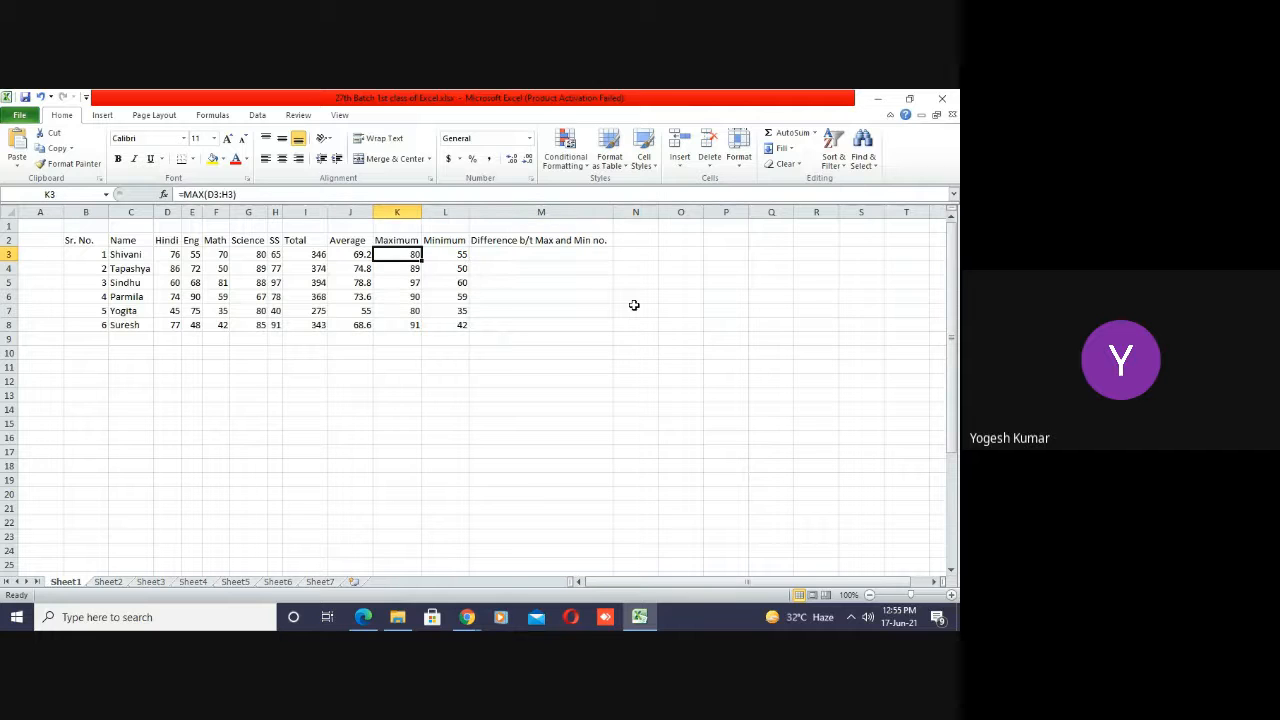
pyautogui.press('Right')
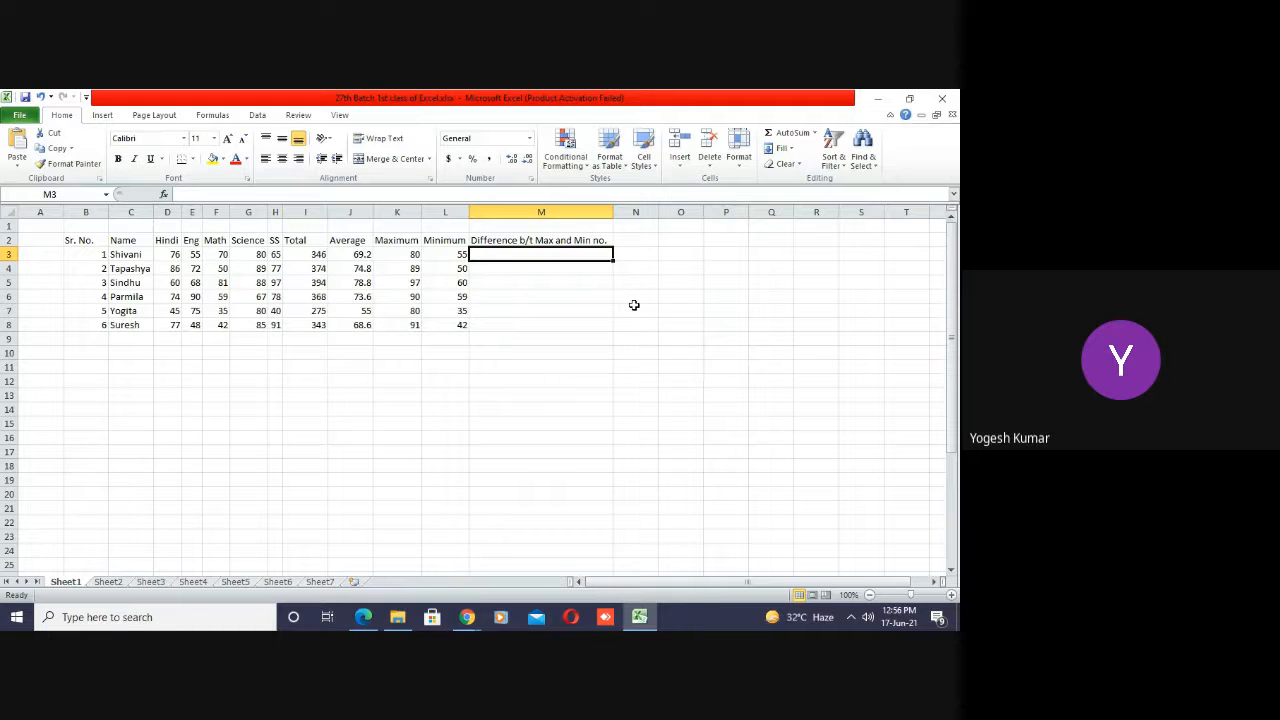
# - Calculate the first student's difference in M3 with =K3-L3 and fill the formula down to M8
pyautogui.write('=')
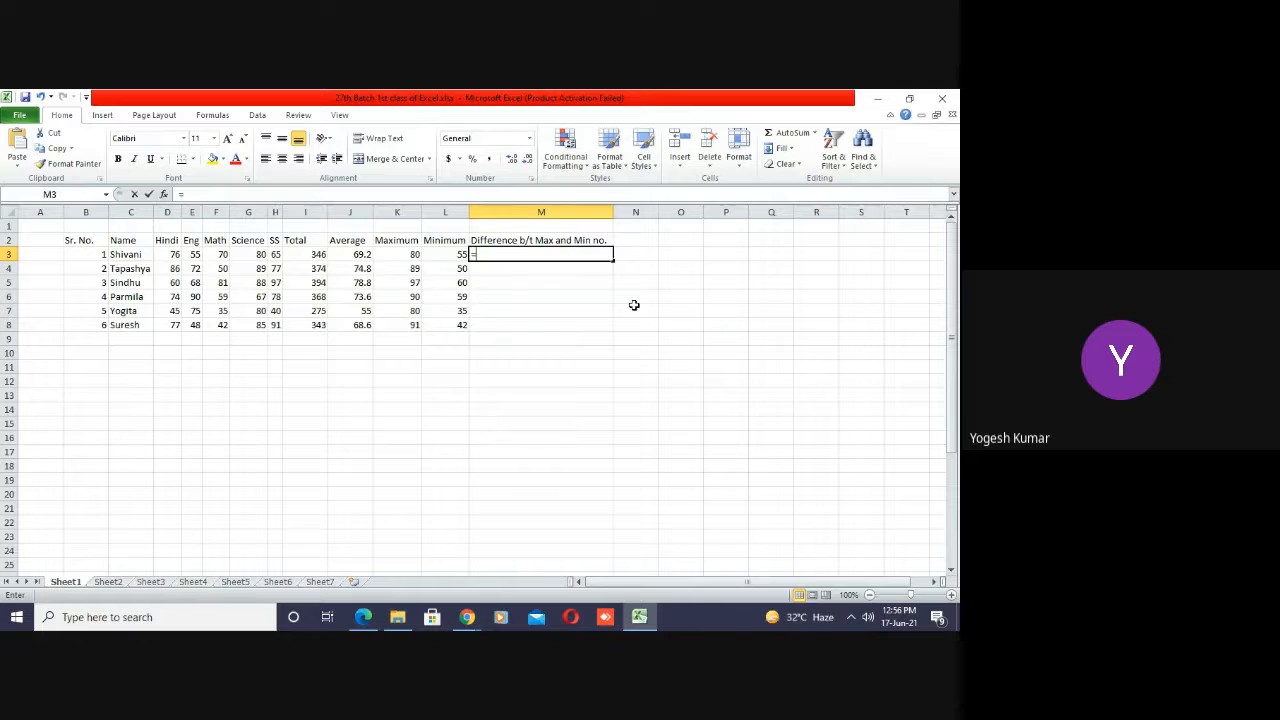
pyautogui.press('Left')
pyautogui.press('Left')
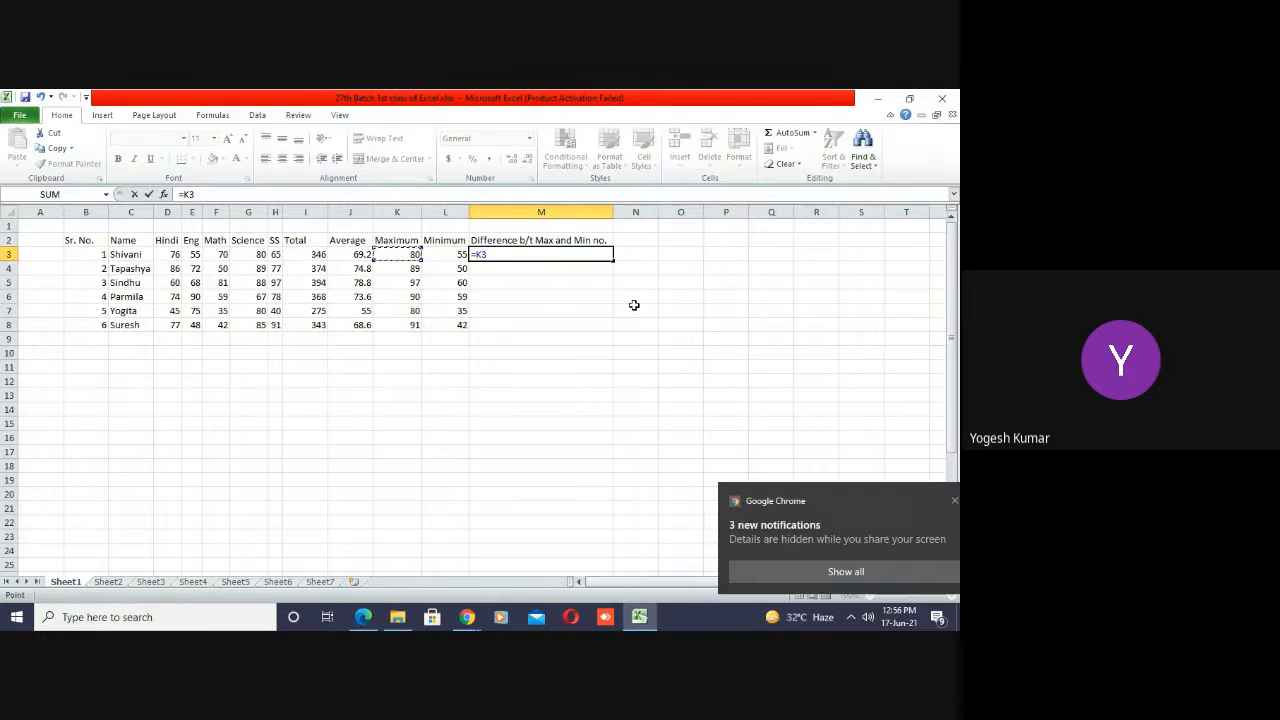
pyautogui.write('-')
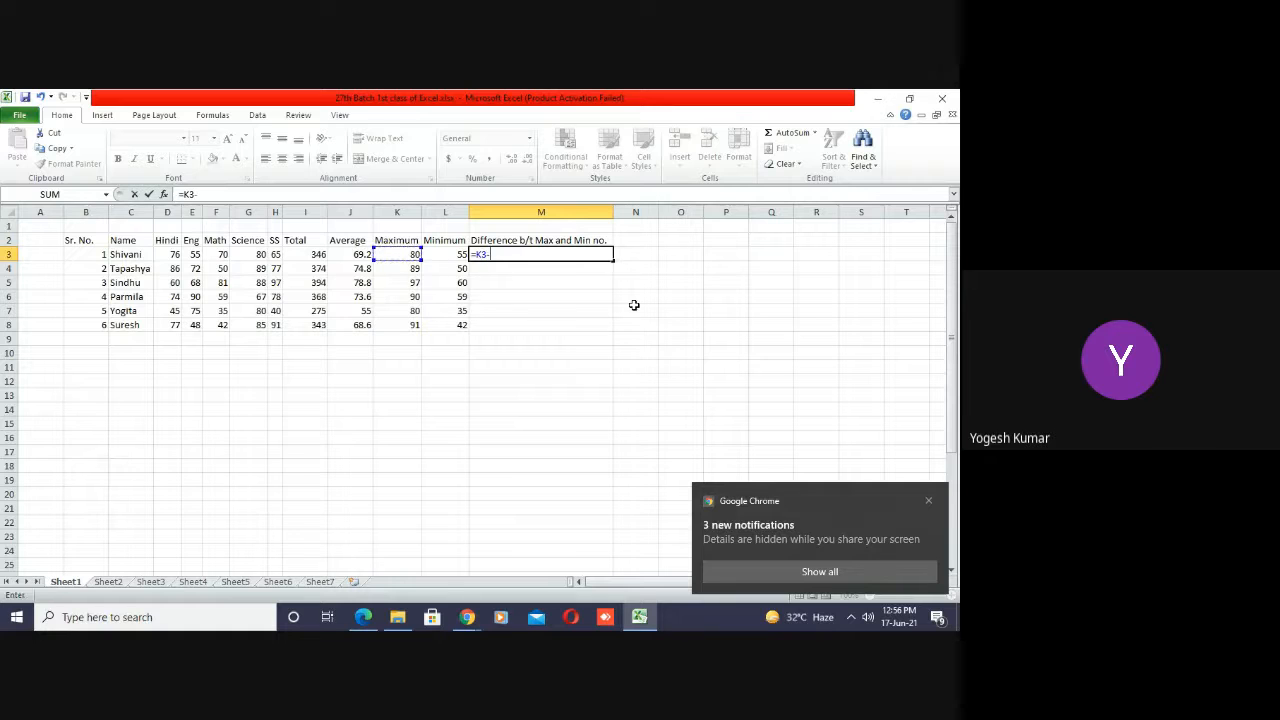
pyautogui.press('Left')
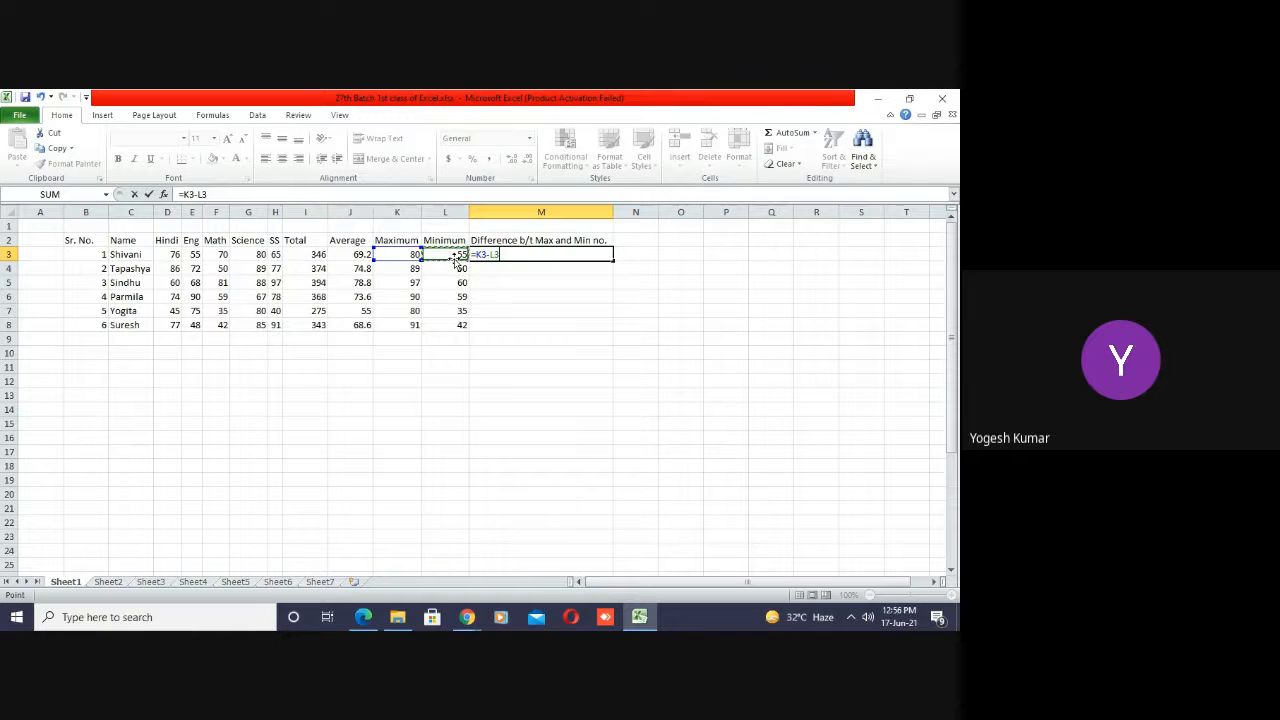
pyautogui.press('Return')
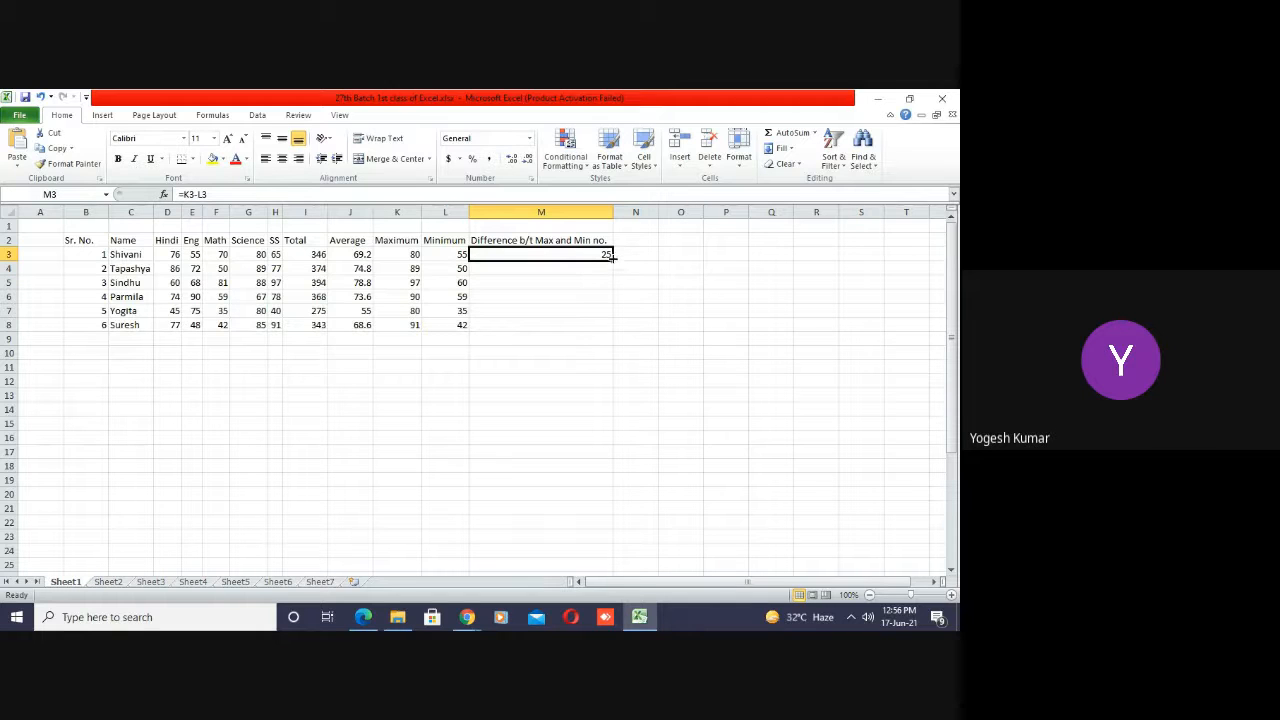
pyautogui.moveTo(612, 262); pyautogui.dragTo(612, 330)
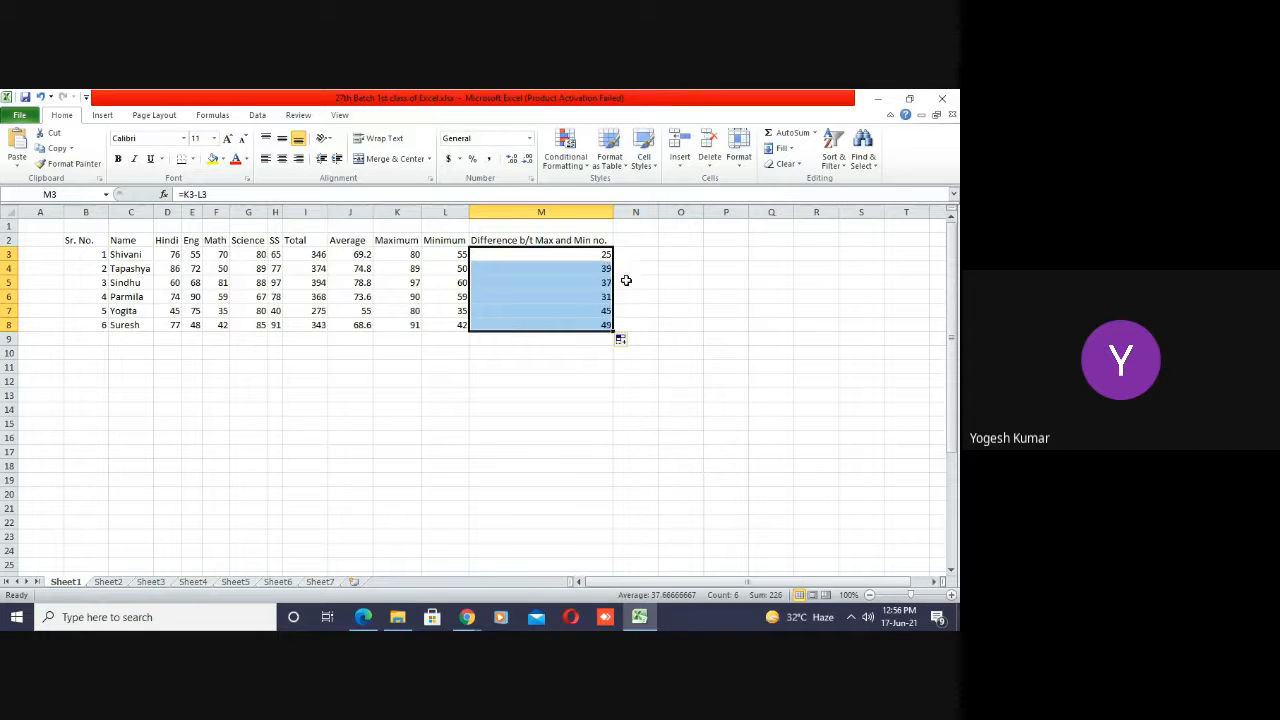
pyautogui.click(677, 337)
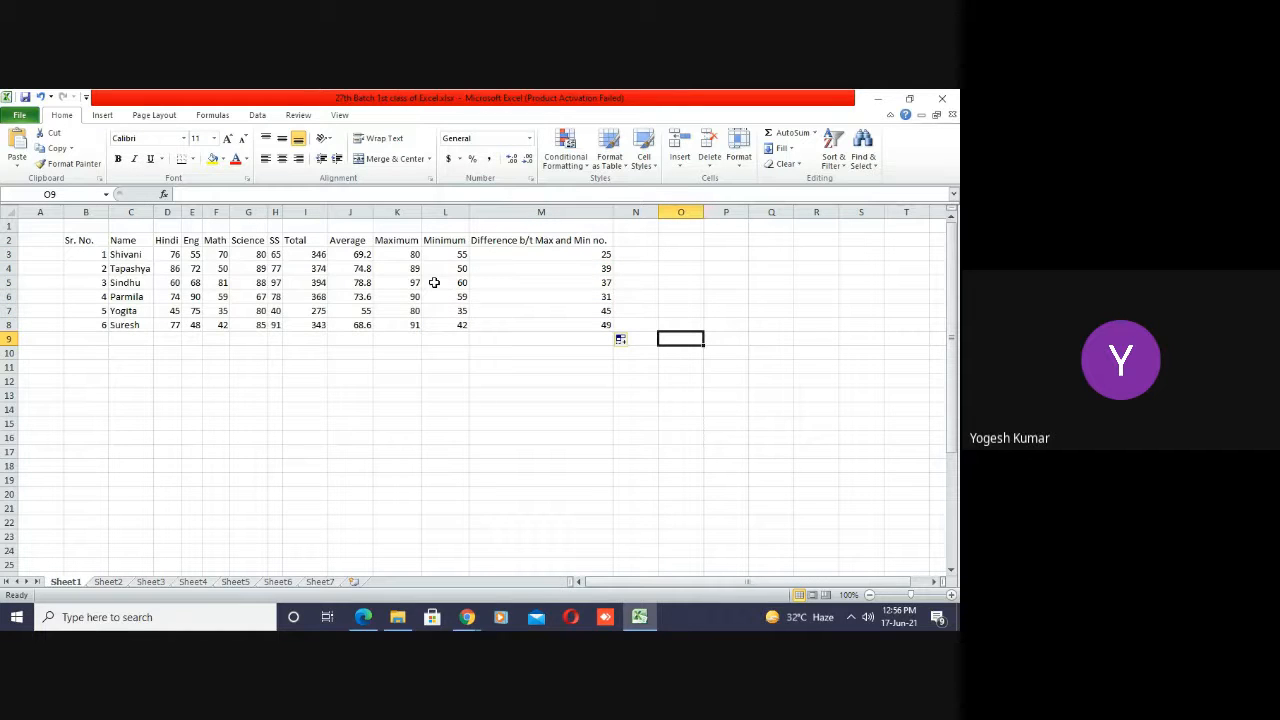
pyautogui.click(598, 254)
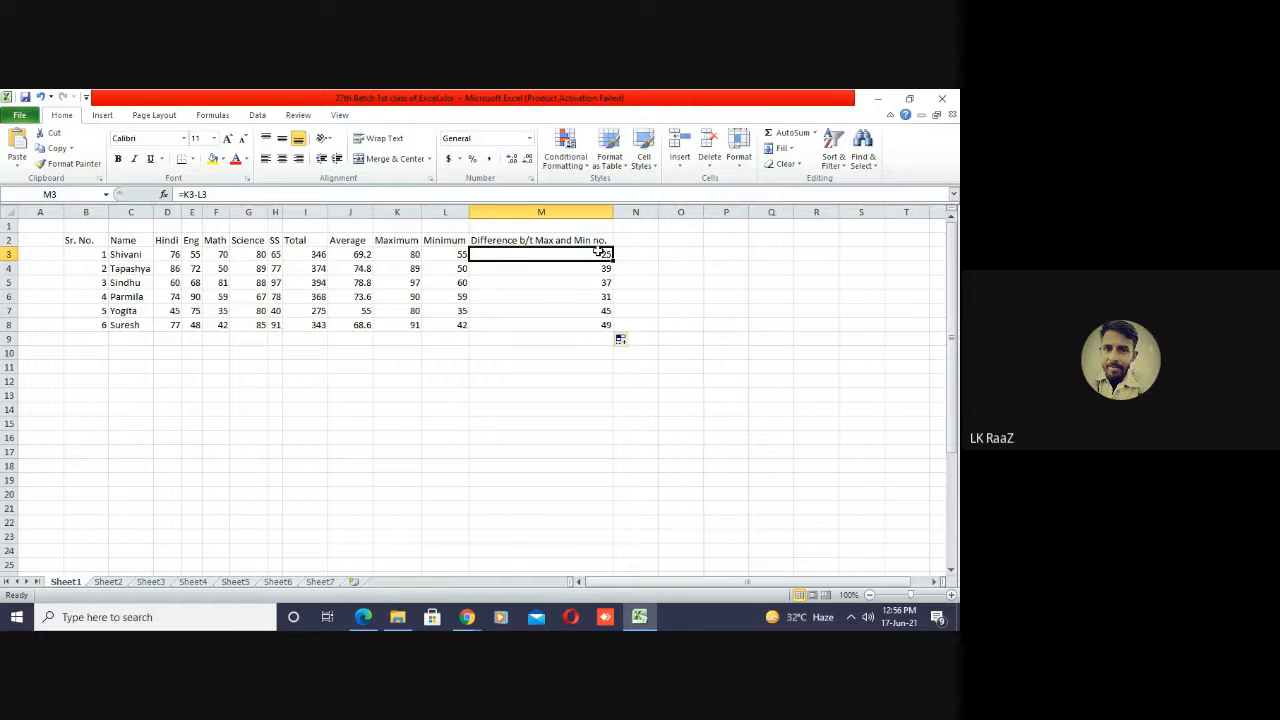
# - Review the difference results for all students in M3:M8
pyautogui.press('Down')
pyautogui.press('Down')
pyautogui.press('Down')
pyautogui.press('Down')
pyautogui.press('Down')
pyautogui.press('Down')
pyautogui.press('Down')
pyautogui.press('Down')
pyautogui.press('Down')
pyautogui.press('Down')
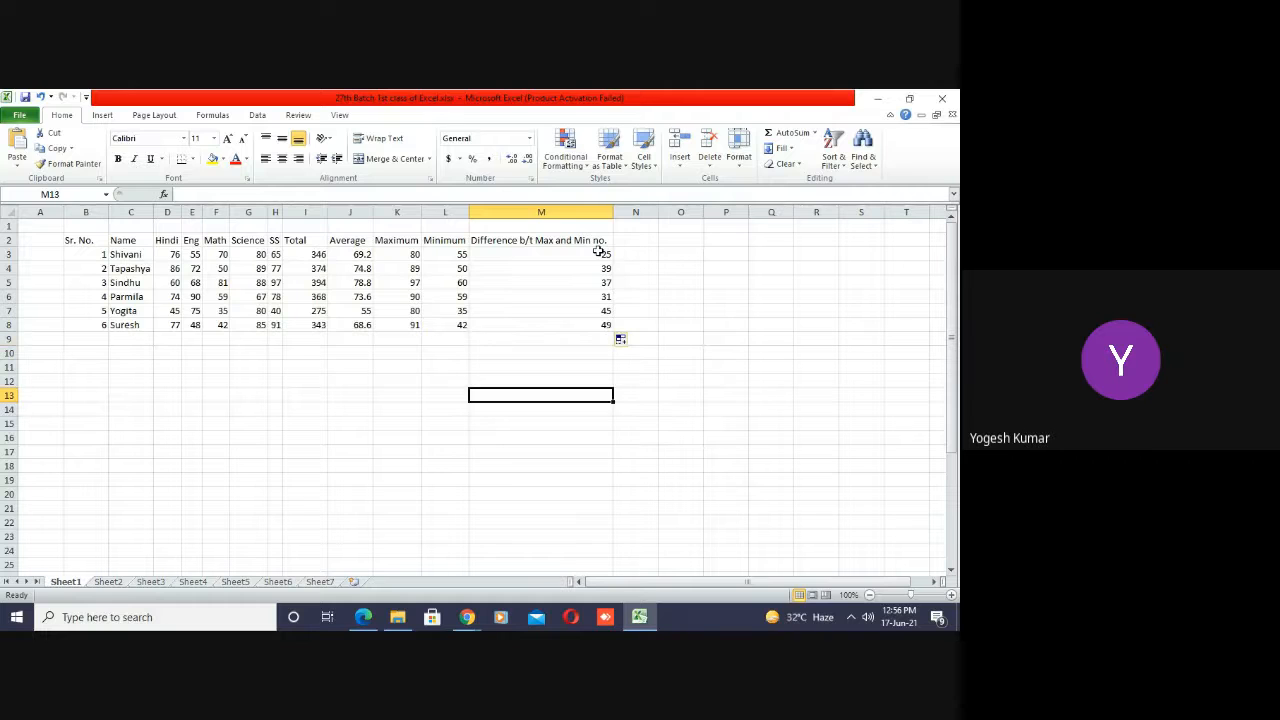
pyautogui.press('Up')
pyautogui.press('Up')
pyautogui.press('Up')
pyautogui.press('Up')
pyautogui.press('Up')
pyautogui.press('Up')
pyautogui.press('Up')
pyautogui.press('Up')
pyautogui.press('Up')
pyautogui.press('Up')
pyautogui.press('Up')
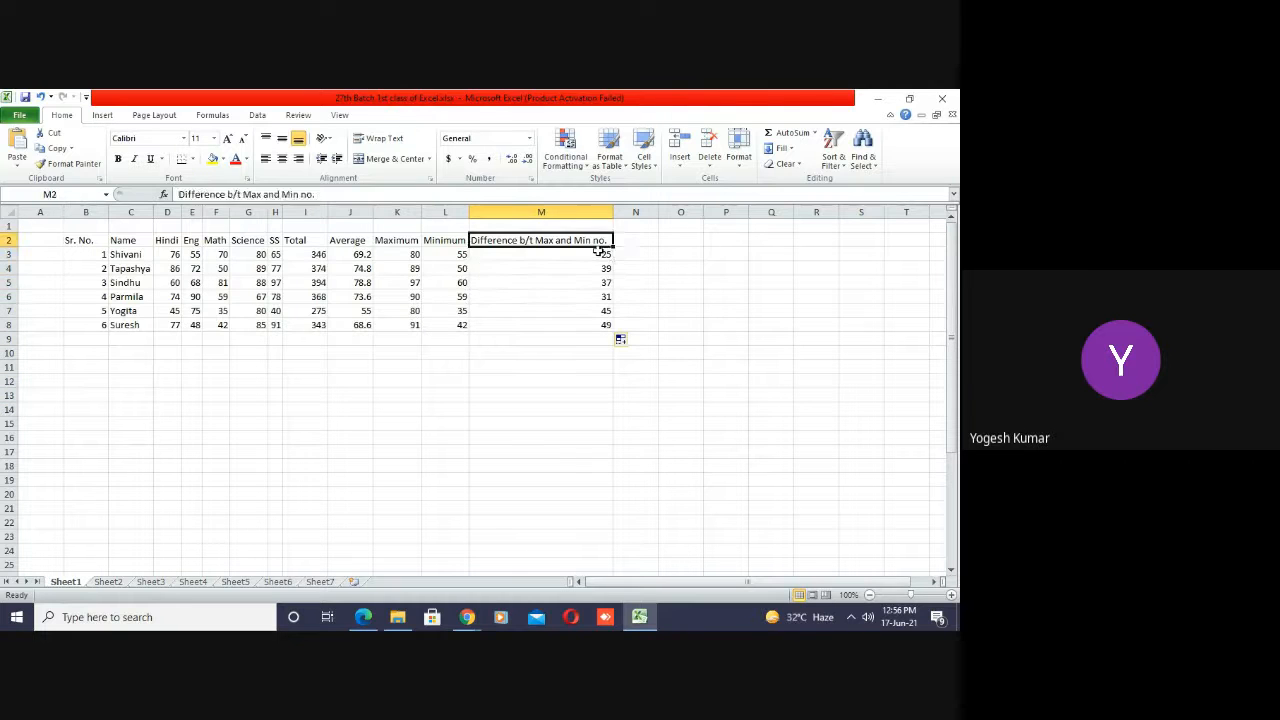
# - Enter the sample numbers 454 in M15 and 390 in M16, below the marks table
pyautogui.press('Down')
pyautogui.press('Down')
pyautogui.press('Down')
pyautogui.press('Down')
pyautogui.press('Down')
pyautogui.press('Down')
pyautogui.press('Down')
pyautogui.press('Down')
pyautogui.press('Down')
pyautogui.press('Down')
pyautogui.press('Down')
pyautogui.press('Down')
pyautogui.press('Down')
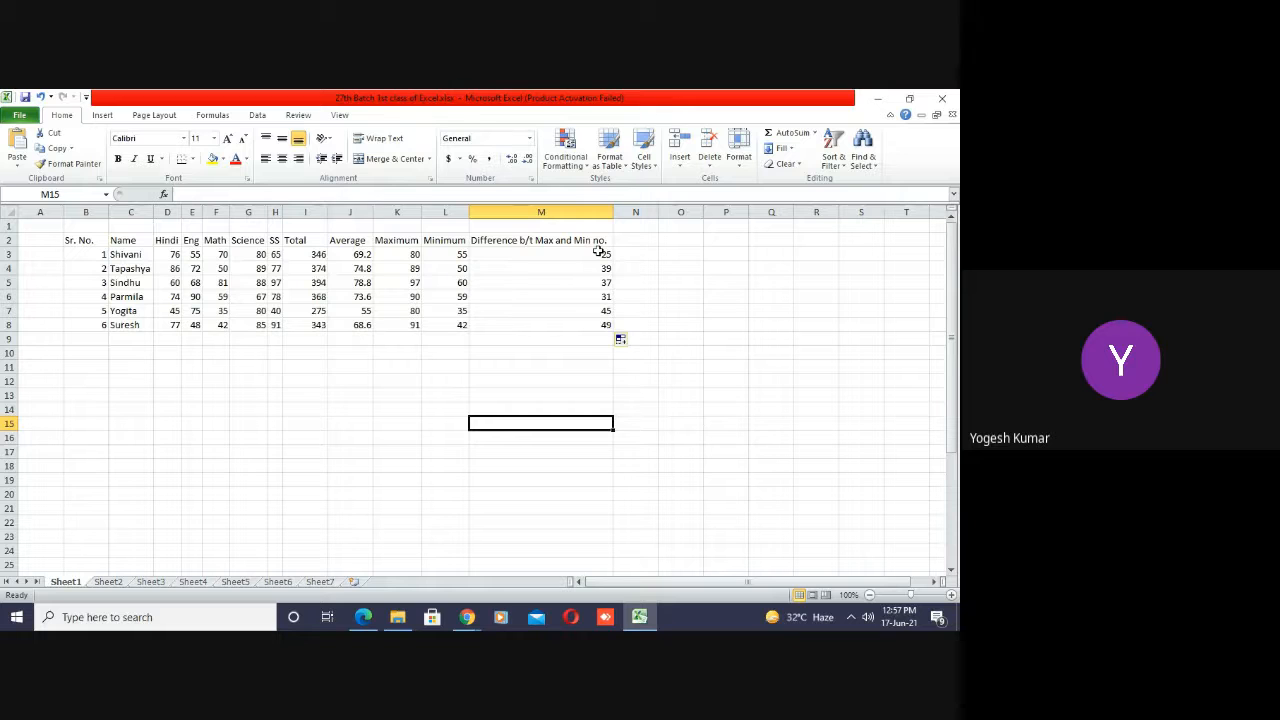
pyautogui.write('454')
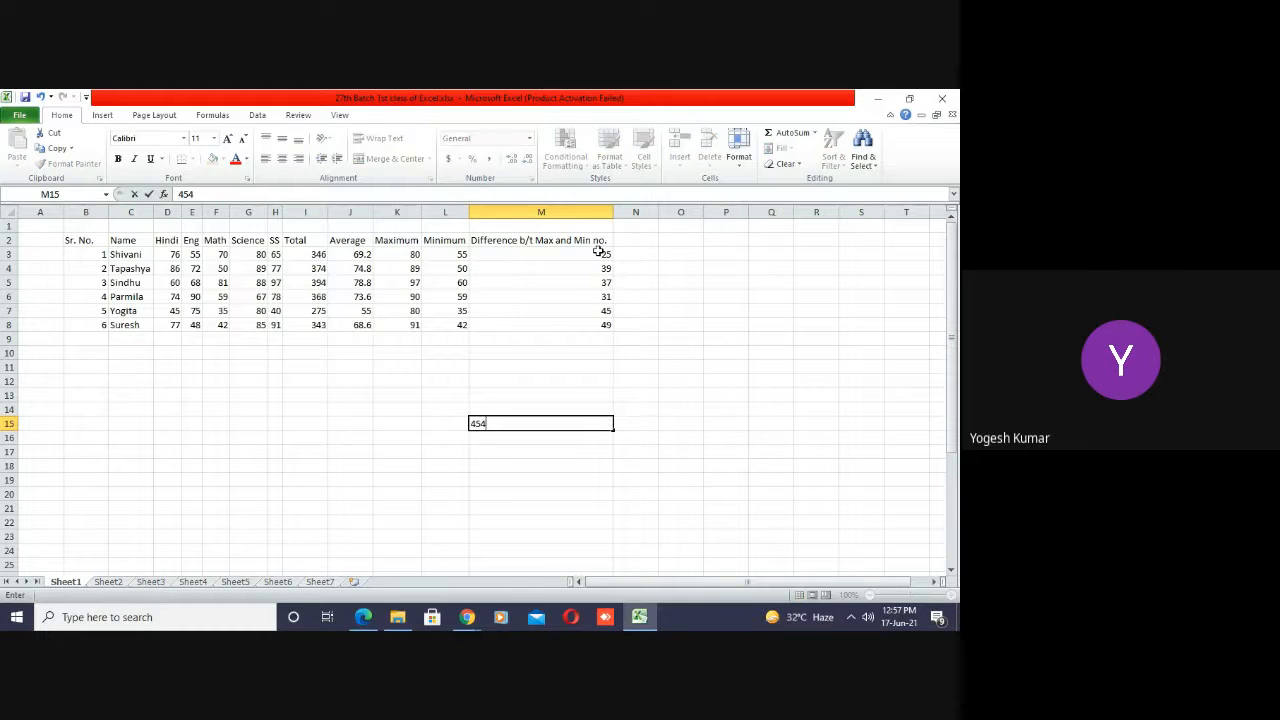
pyautogui.press('Return')
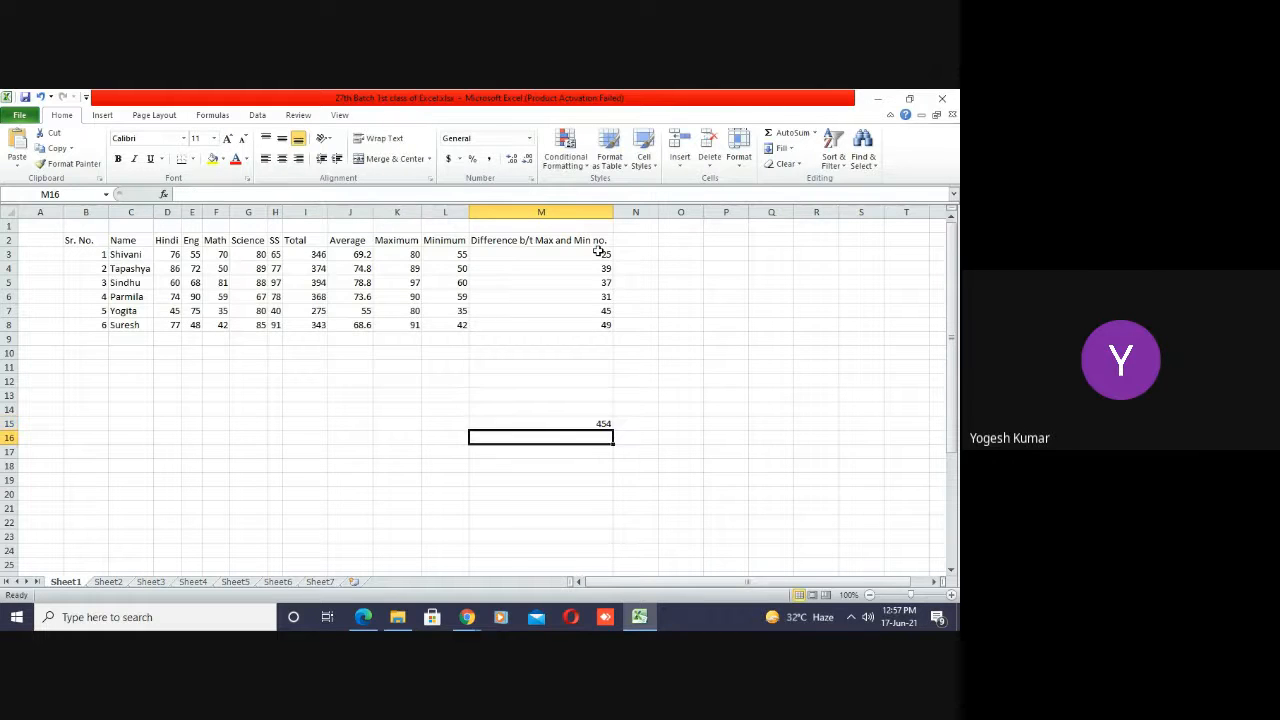
pyautogui.write('390')
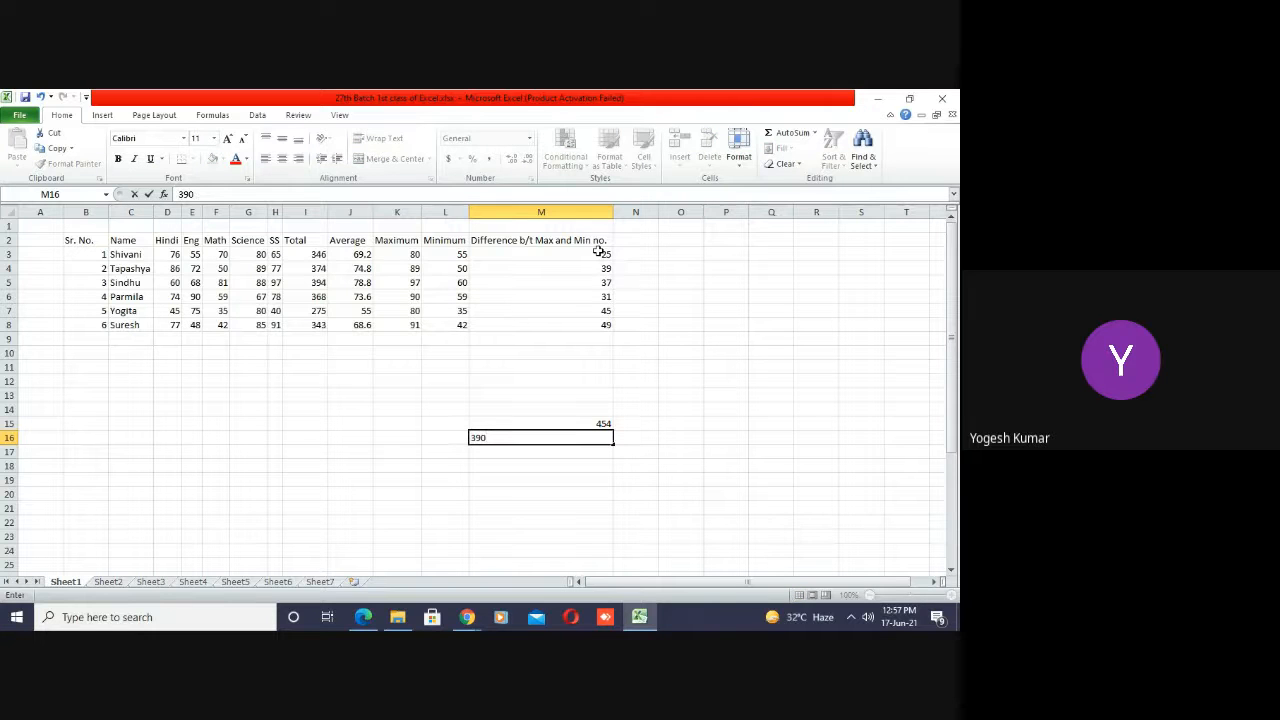
pyautogui.press('Return')
pyautogui.press('Return')
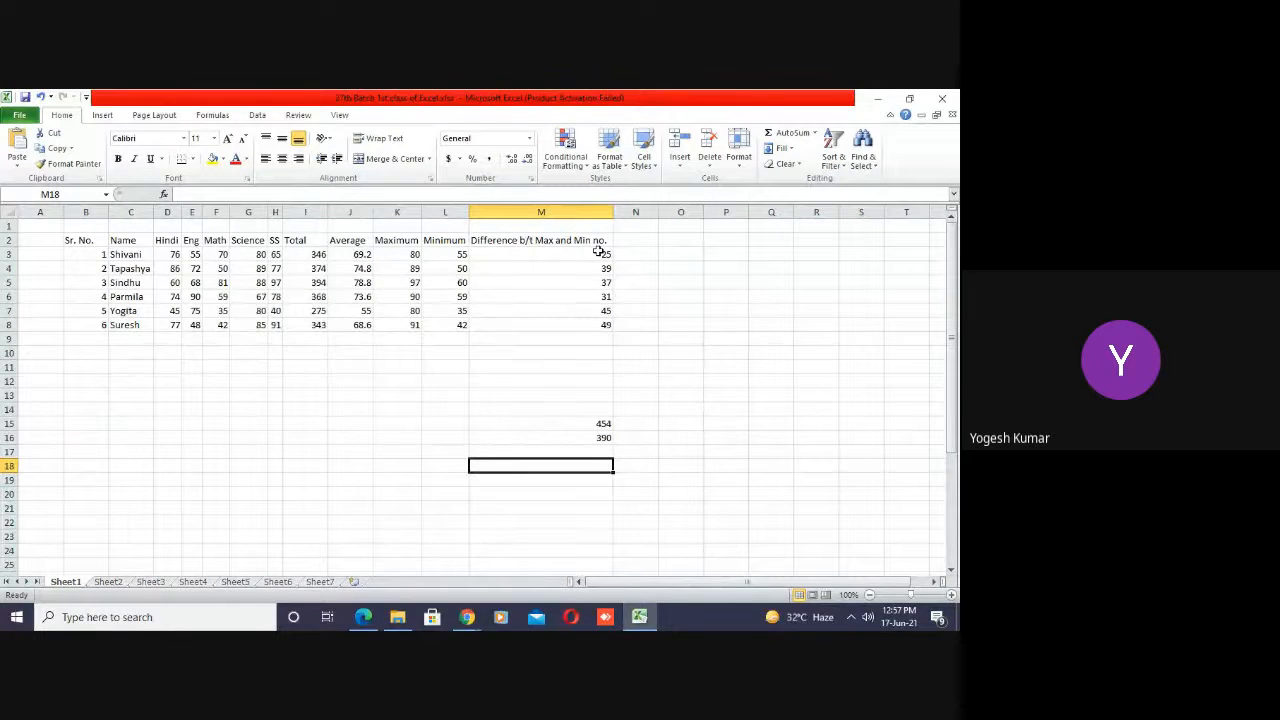
# - Calculate the difference between the two sample numbers in M18 with =M15-M16
pyautogui.write('=')
pyautogui.press('Up')
pyautogui.press('Up')
pyautogui.press('Up')
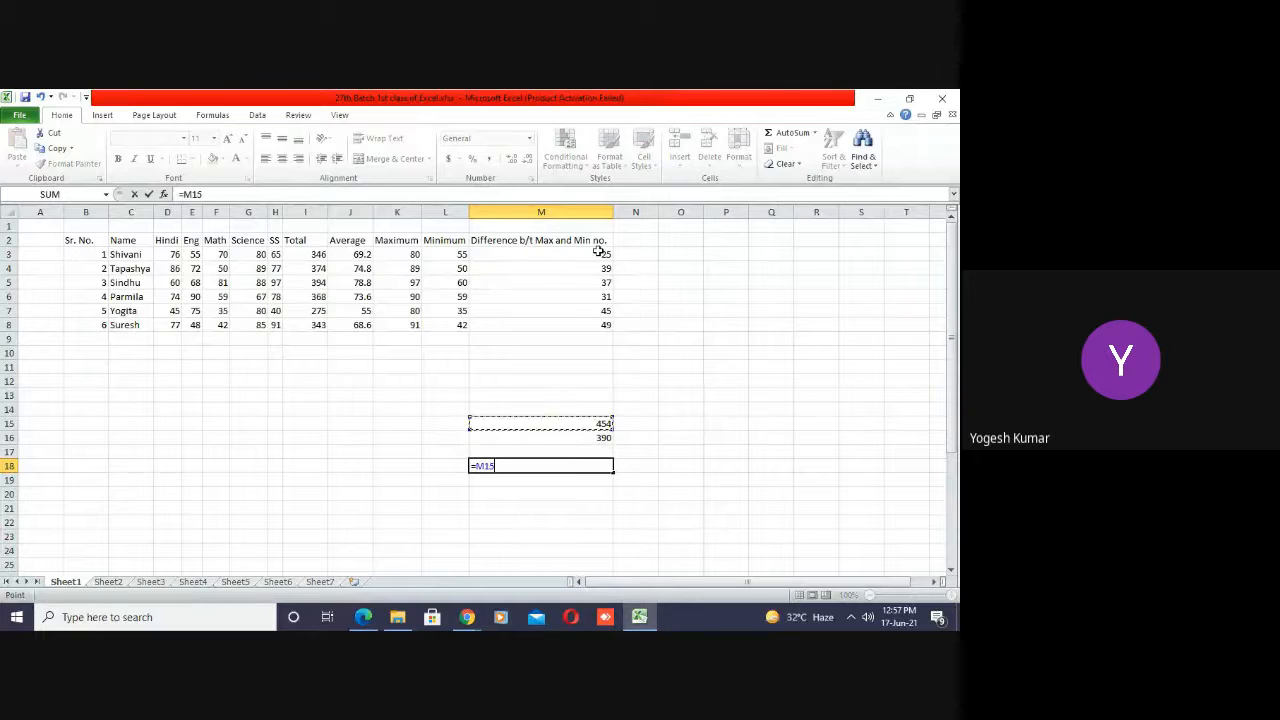
pyautogui.write('-')
pyautogui.click(592, 440)
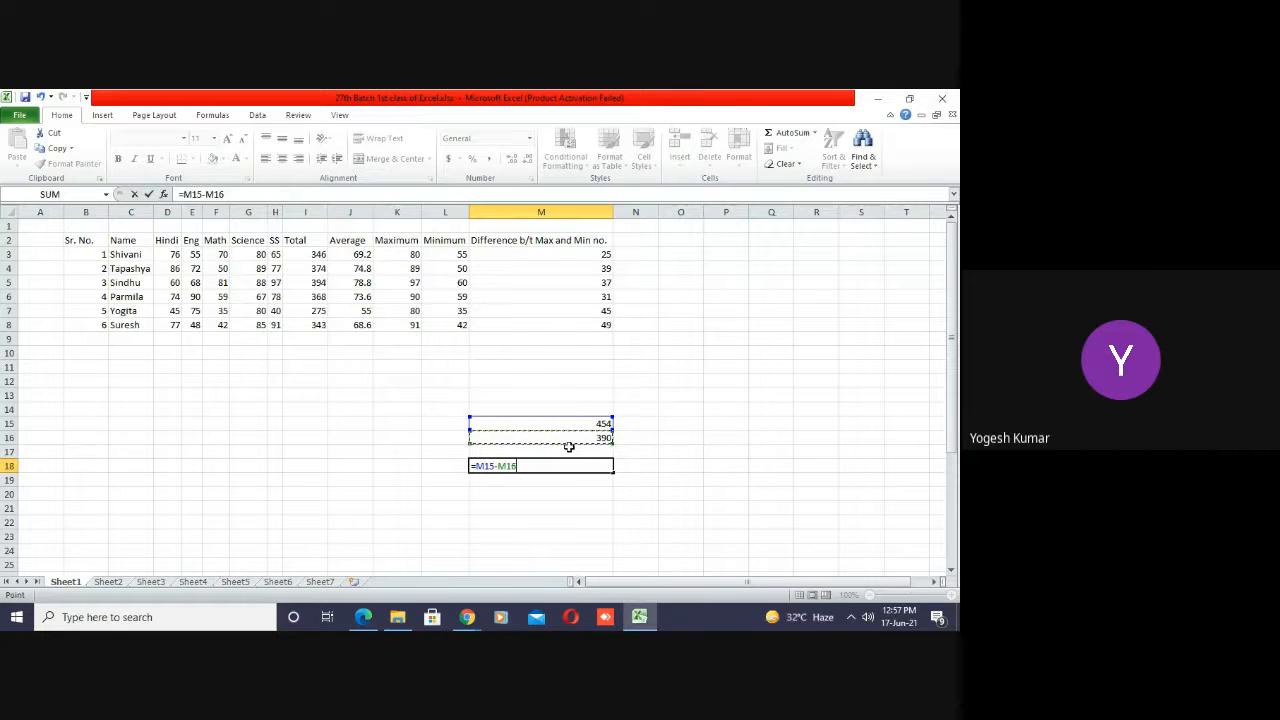
pyautogui.press('Return')
pyautogui.press('Up')
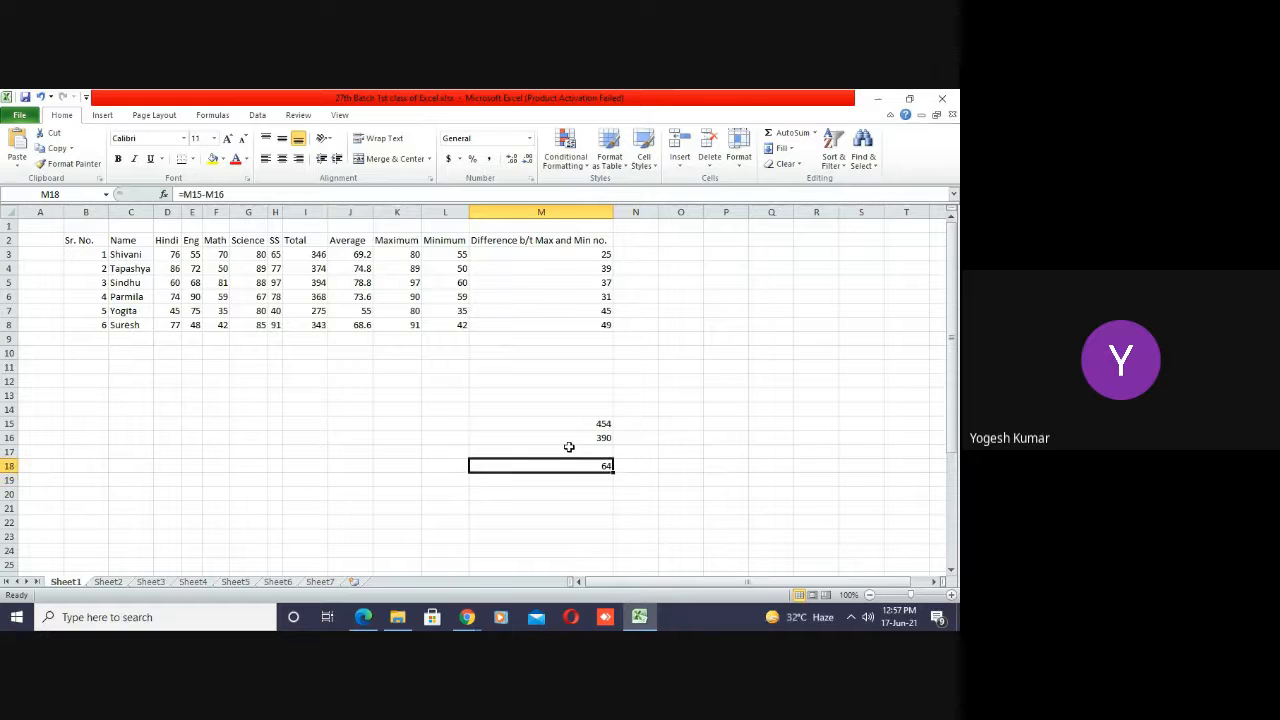
# - Delete the sample numbers and their difference from M15:N19
pyautogui.click(640, 508)
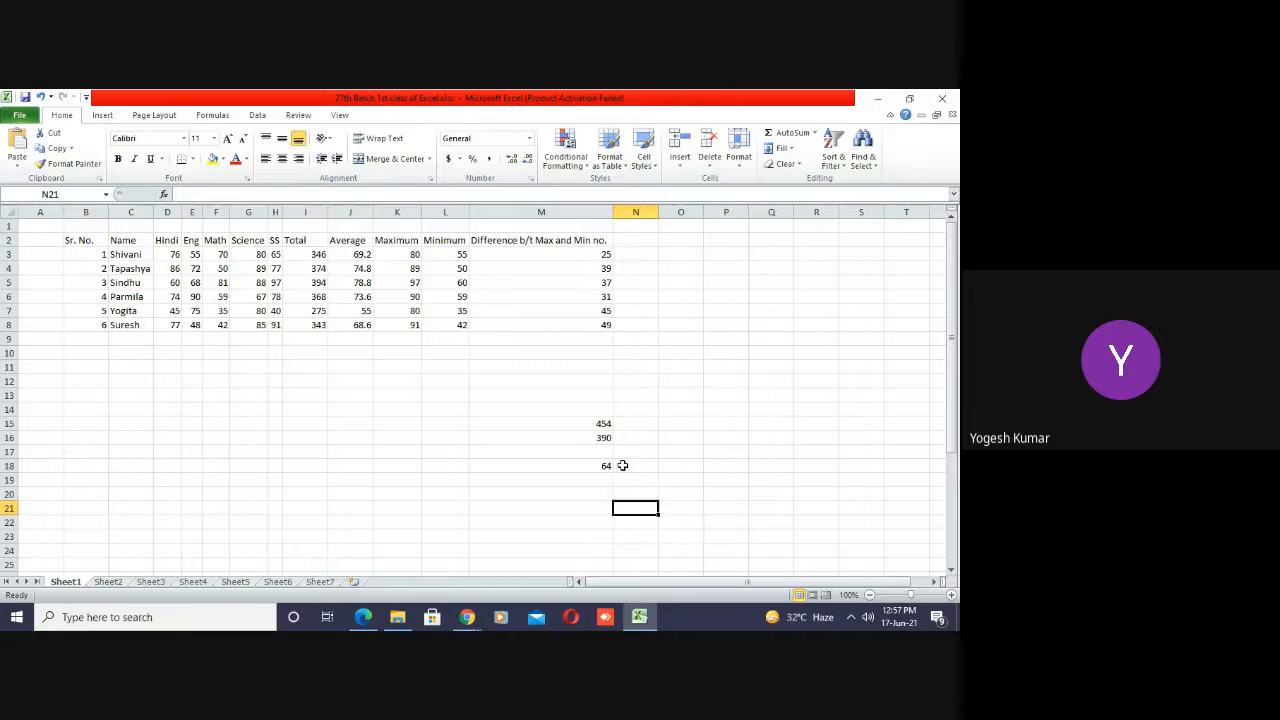
pyautogui.moveTo(603, 425); pyautogui.dragTo(627, 474)
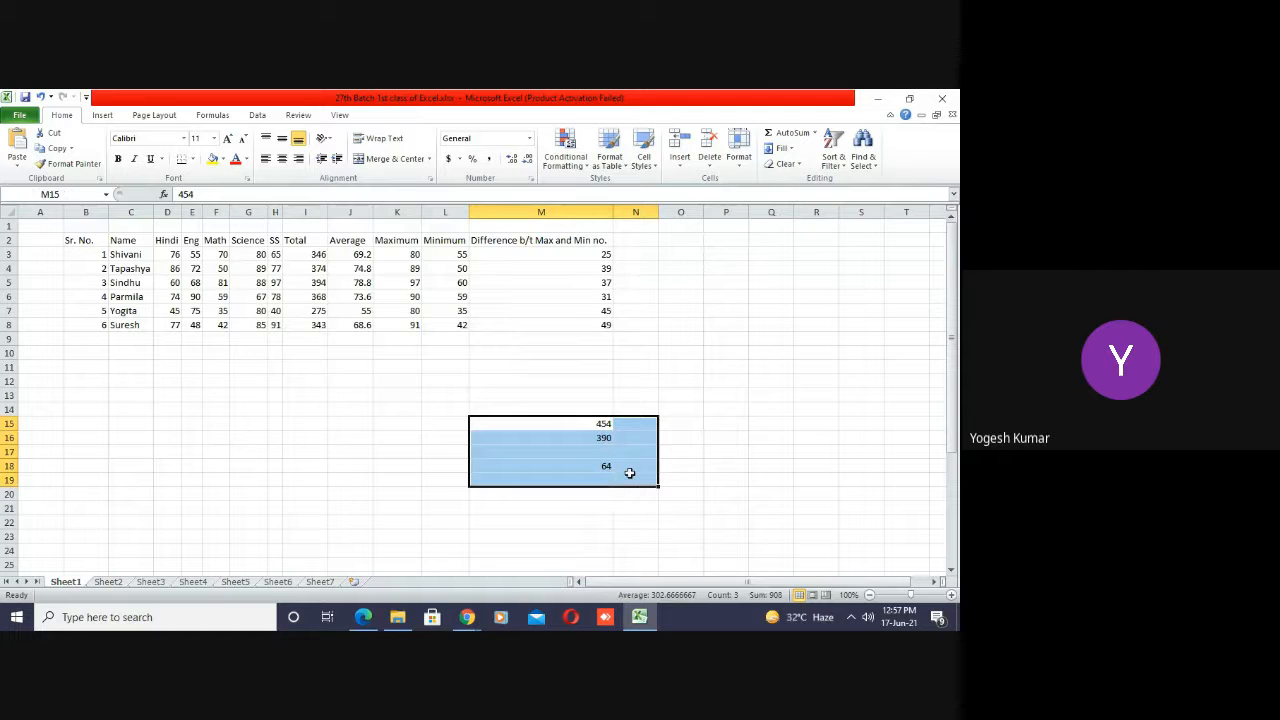
pyautogui.press('Delete')
pyautogui.click(424, 451)
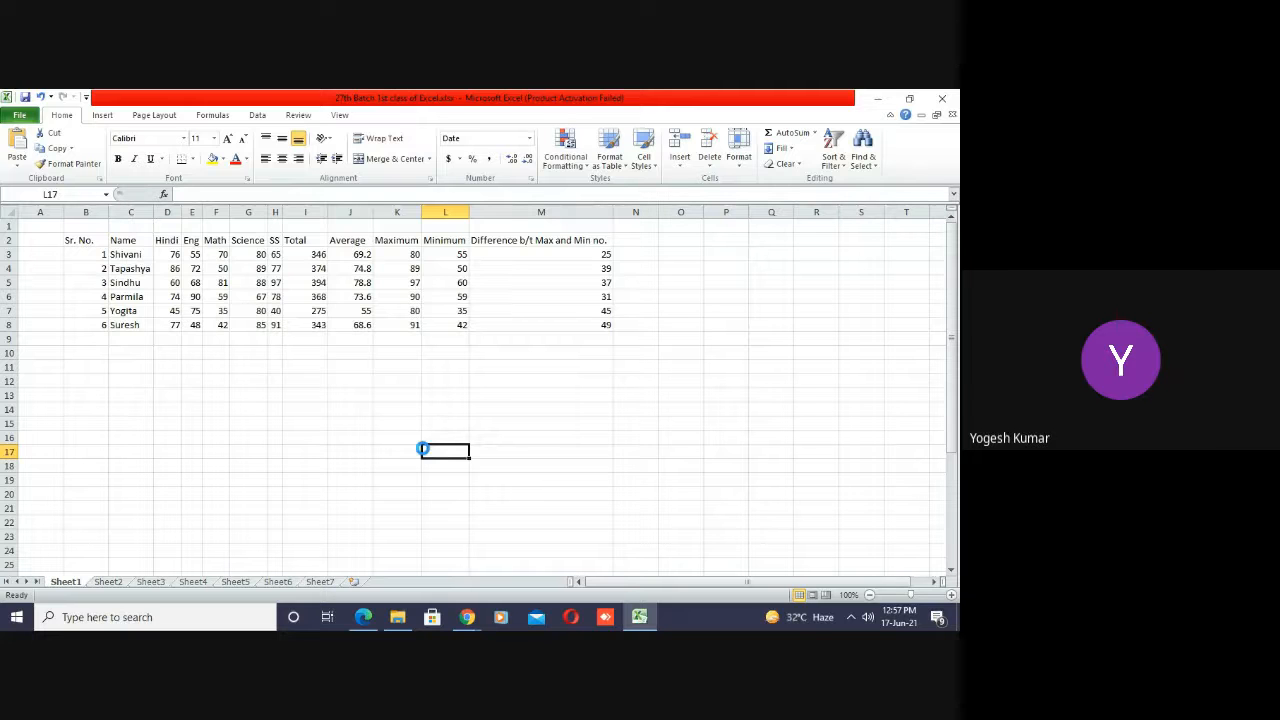
# - Show the formulas in the sheet's cells instead of their results
pyautogui.hotkey('ctrl', '`')
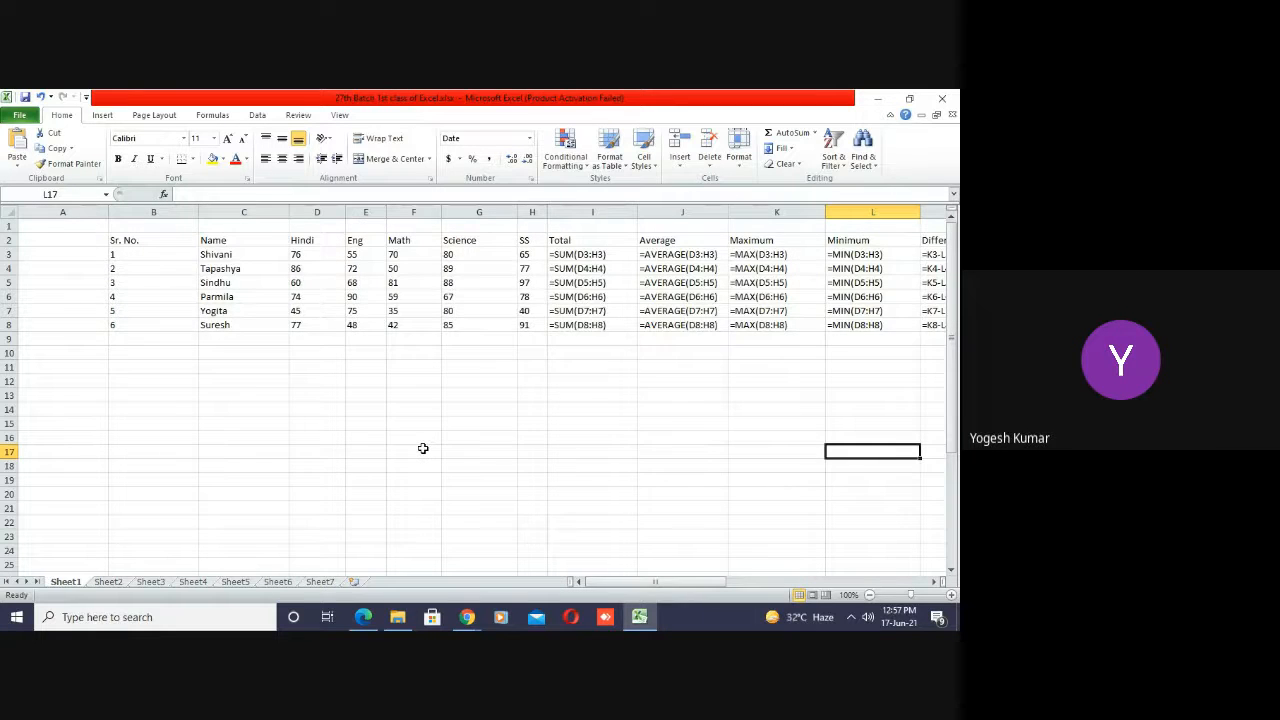
pyautogui.press('Right')
pyautogui.press('Right')
pyautogui.press('Right')
pyautogui.press('Right')
pyautogui.press('Right')
pyautogui.press('Right')
pyautogui.press('Right')
pyautogui.press('Right')
pyautogui.press('Right')
pyautogui.press('Right')
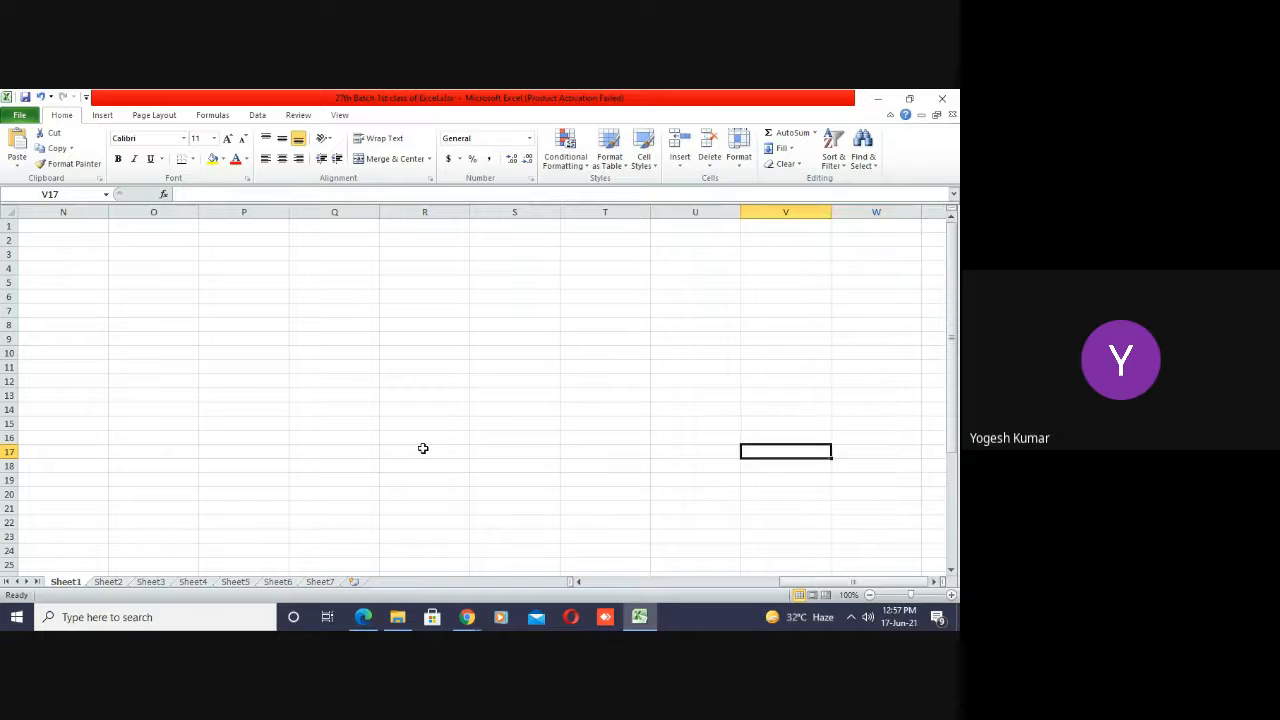
pyautogui.press('Home')
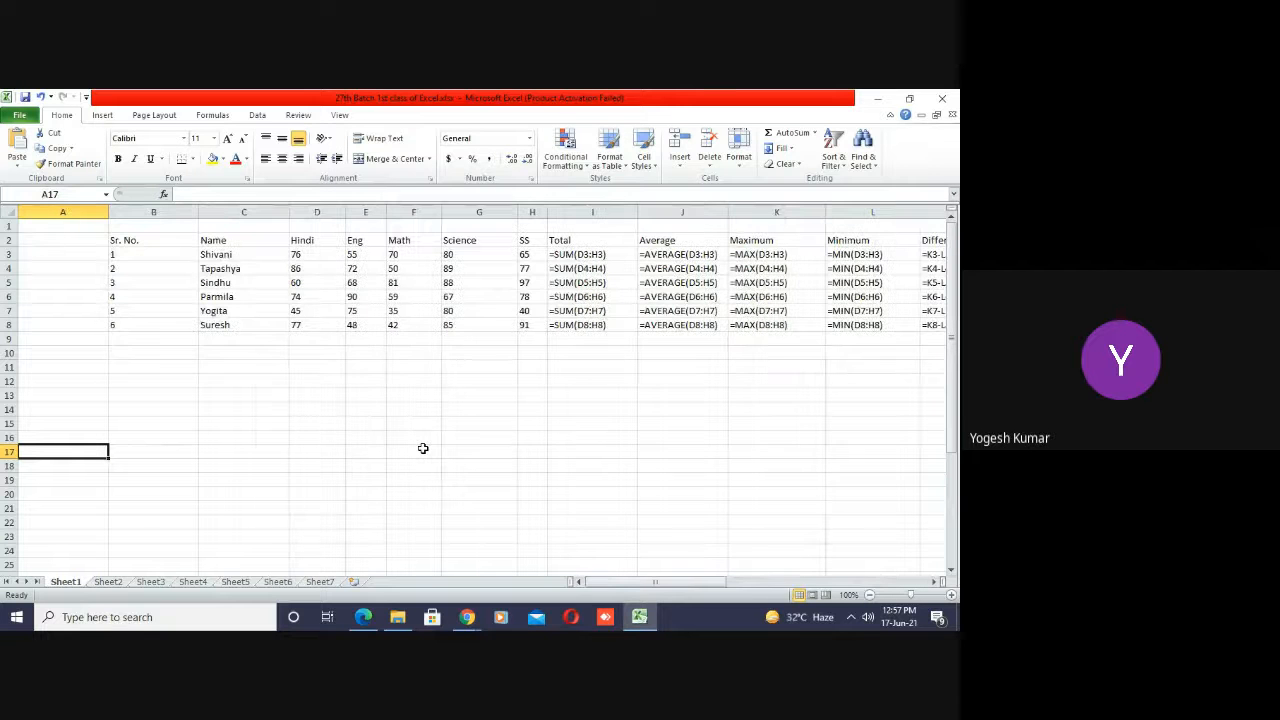
# - AutoFit the widths of columns B to G, I and K to their contents
pyautogui.doubleClick(198, 212)
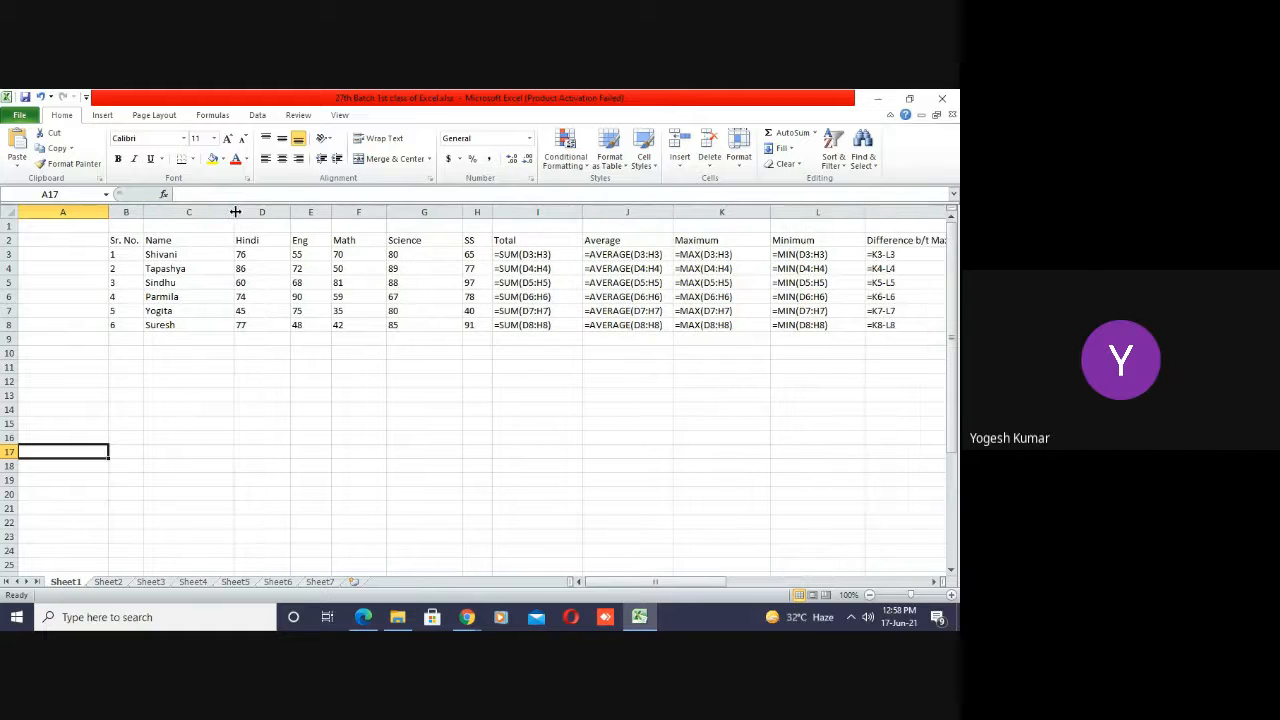
pyautogui.doubleClick(234, 212)
pyautogui.doubleClick(246, 212)
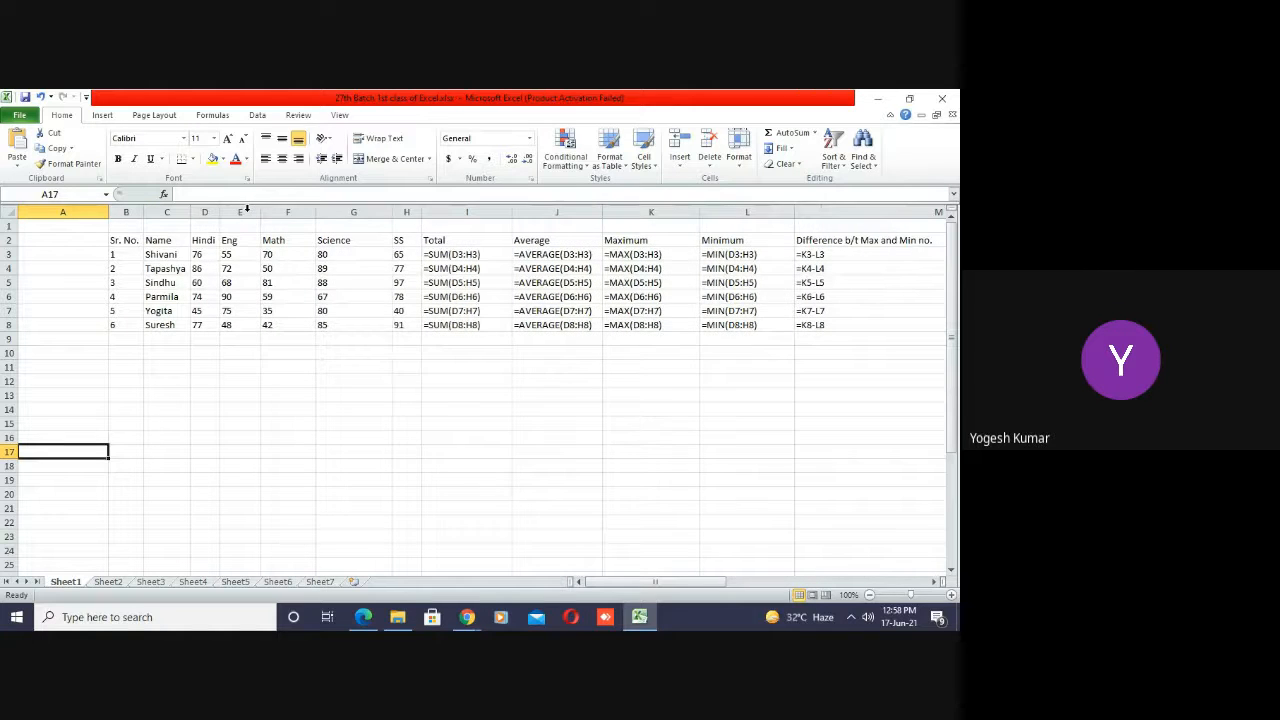
pyautogui.doubleClick(258, 212)
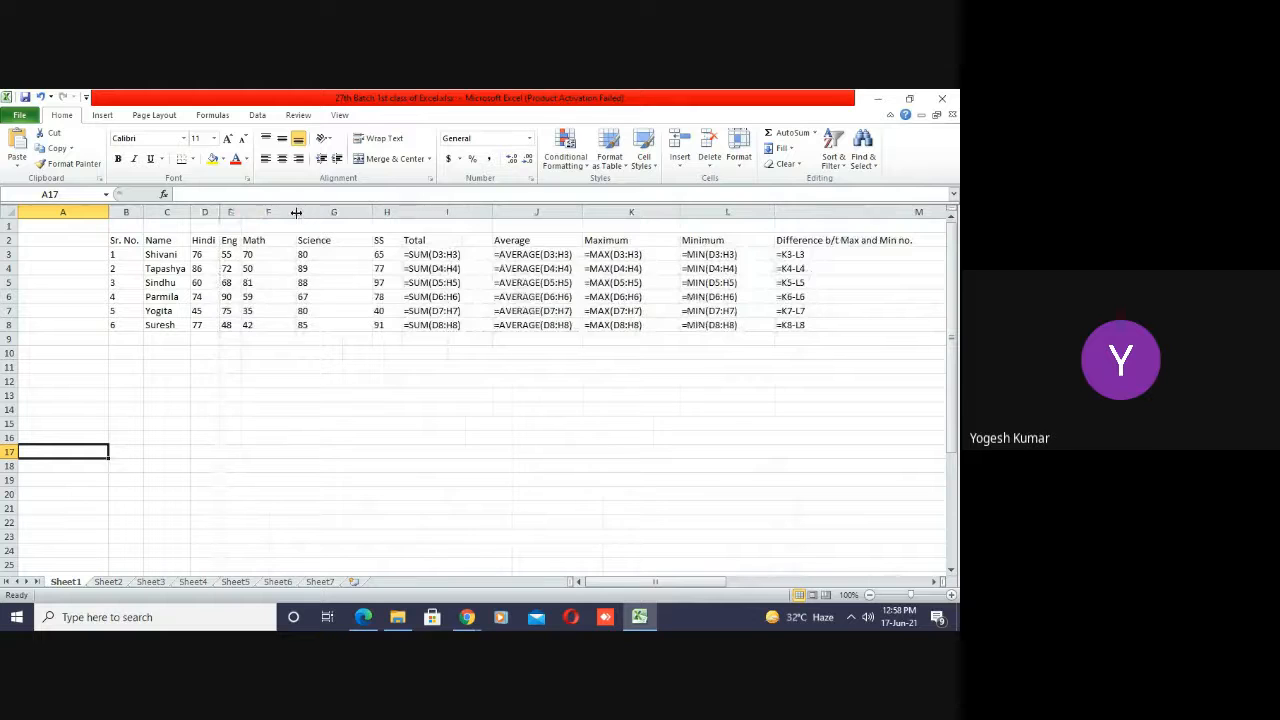
pyautogui.doubleClick(294, 212)
pyautogui.doubleClick(346, 212)
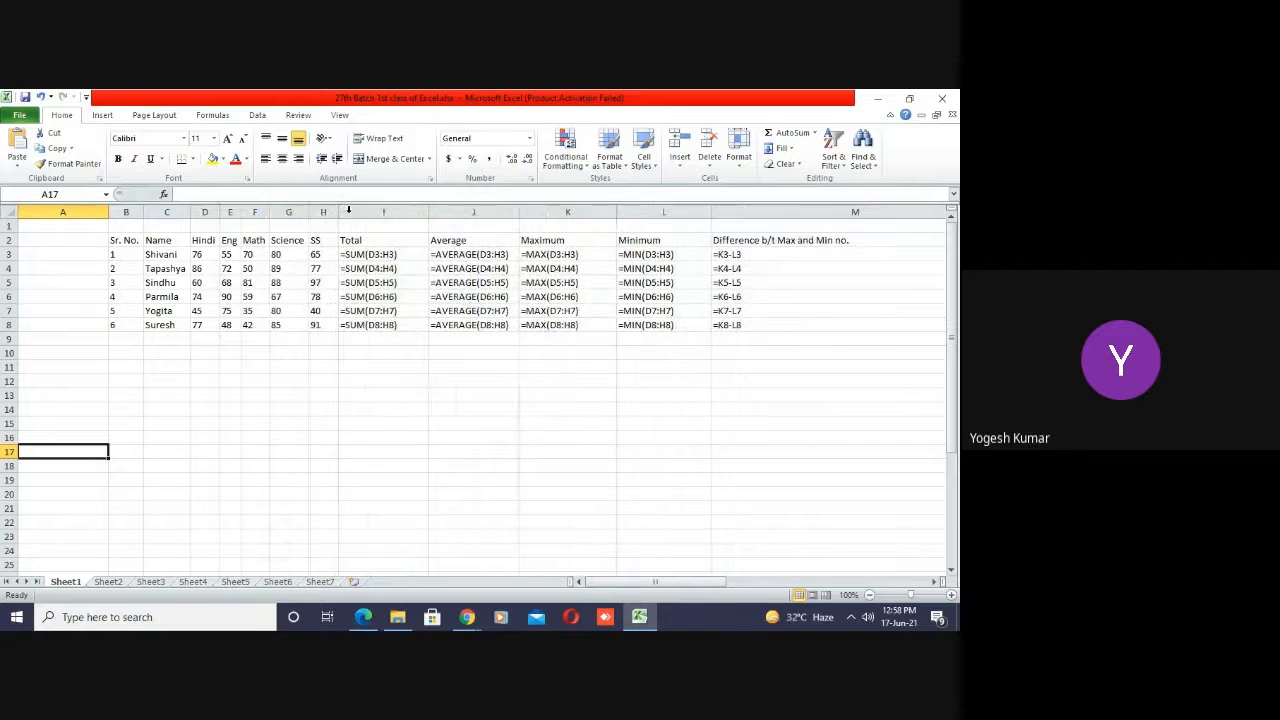
pyautogui.doubleClick(425, 212)
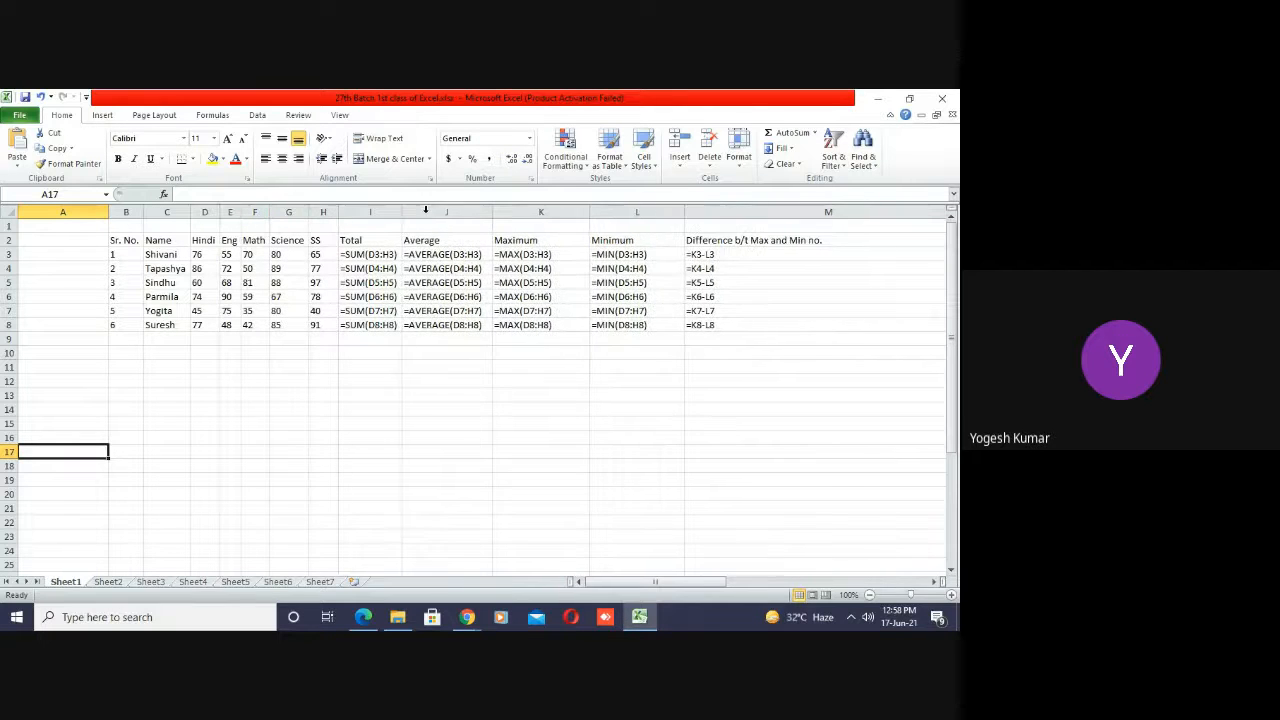
pyautogui.doubleClick(590, 210)
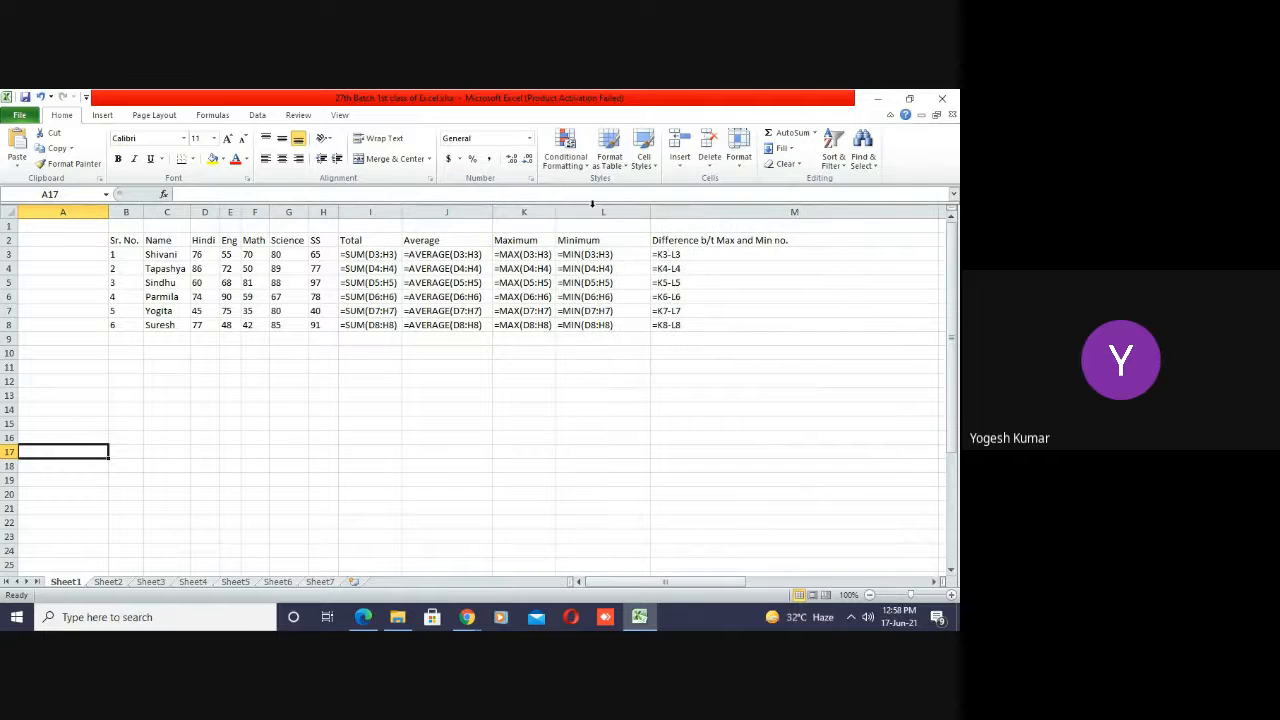
# - Examine the displayed formulas in the Total, Average, Maximum, Minimum and Difference columns
pyautogui.click(601, 423)
pyautogui.press('Left')
pyautogui.press('Left')
pyautogui.press('Left')
pyautogui.press('Left')
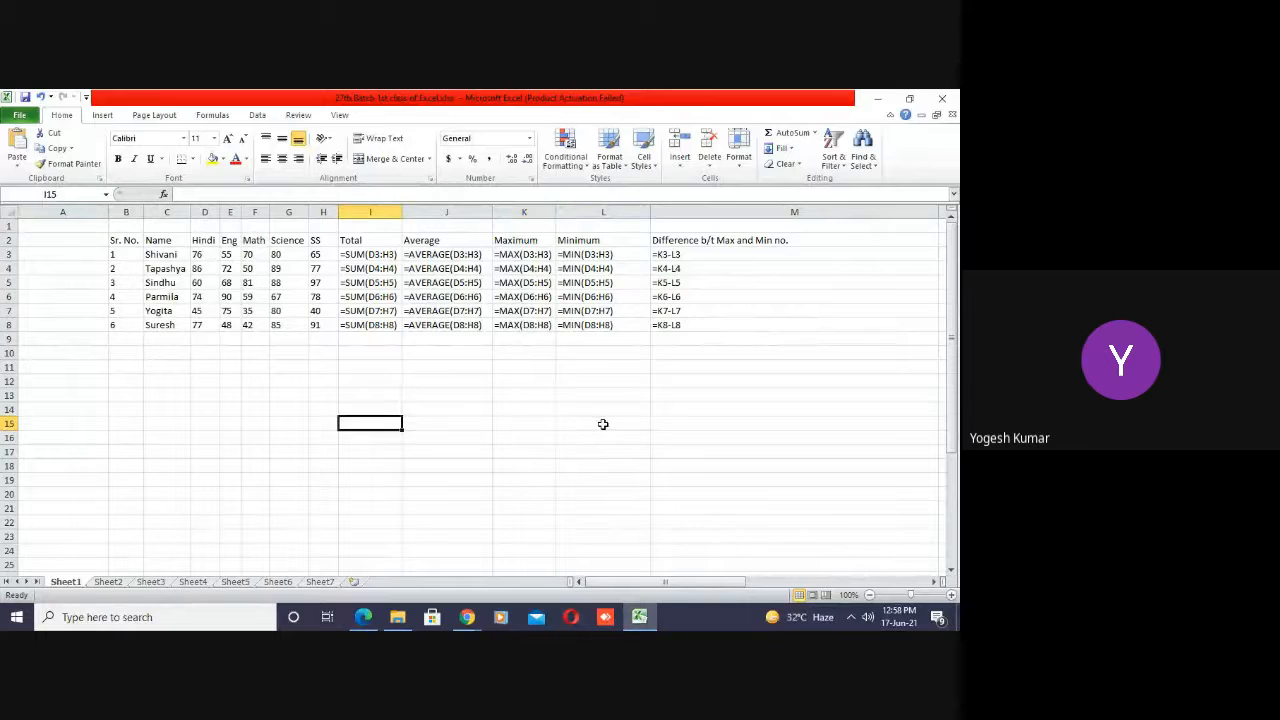
pyautogui.press('Left')
pyautogui.press('Left')
pyautogui.press('Left')
pyautogui.press('Left')
pyautogui.press('Left')
pyautogui.press('Left')
pyautogui.press('Left')
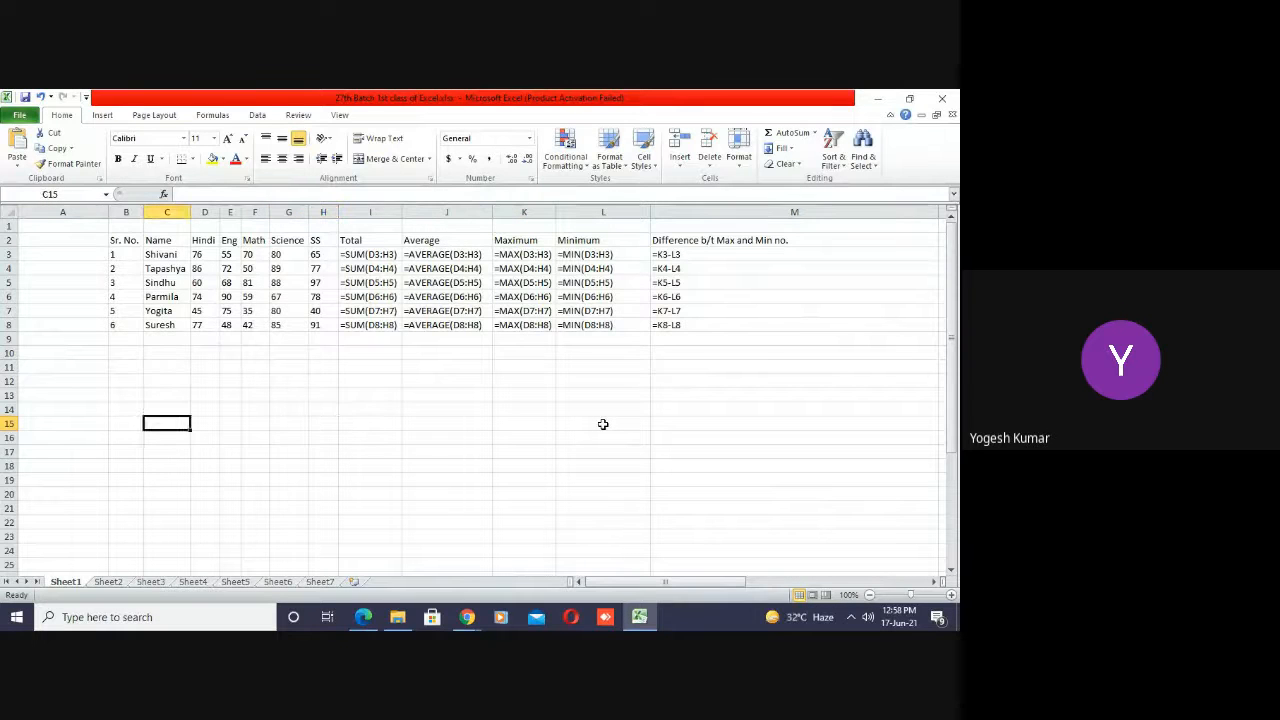
pyautogui.press('Up')
pyautogui.press('Up')
pyautogui.press('Up')
pyautogui.press('Up')
pyautogui.press('Up')
pyautogui.press('Up')
pyautogui.press('Up')
pyautogui.press('Up')
pyautogui.press('Up')
pyautogui.press('Up')
pyautogui.press('Up')
pyautogui.press('Up')
pyautogui.press('Up')
pyautogui.press('Up')
pyautogui.press('Right')
pyautogui.press('Right')
pyautogui.press('Right')
pyautogui.press('Right')
pyautogui.press('Right')
pyautogui.press('Right')
pyautogui.press('Right')
pyautogui.press('Right')
pyautogui.press('Right')
pyautogui.press('Right')
pyautogui.press('Right')
pyautogui.press('Right')
pyautogui.press('Right')
pyautogui.press('Right')
pyautogui.press('Right')
pyautogui.press('Right')
pyautogui.press('Right')
pyautogui.press('Right')
pyautogui.press('Right')
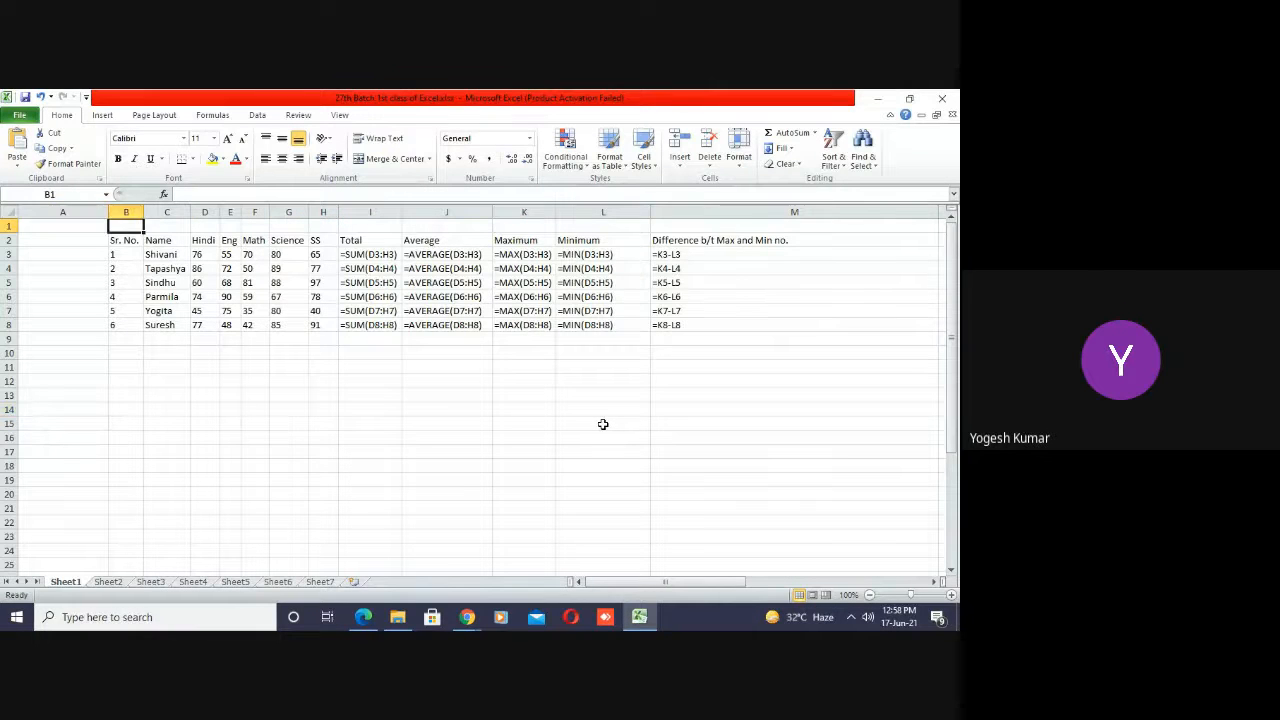
pyautogui.press('Left')
pyautogui.press('Left')
pyautogui.press('Left')
pyautogui.press('Left')
pyautogui.press('Left')
pyautogui.press('Left')
pyautogui.press('Left')
pyautogui.press('Left')
pyautogui.press('Left')
pyautogui.press('Left')
pyautogui.press('Left')
pyautogui.press('Left')
pyautogui.press('Left')
pyautogui.press('Left')
pyautogui.press('Left')
pyautogui.press('Left')
pyautogui.press('Left')
pyautogui.press('Left')
pyautogui.press('Left')
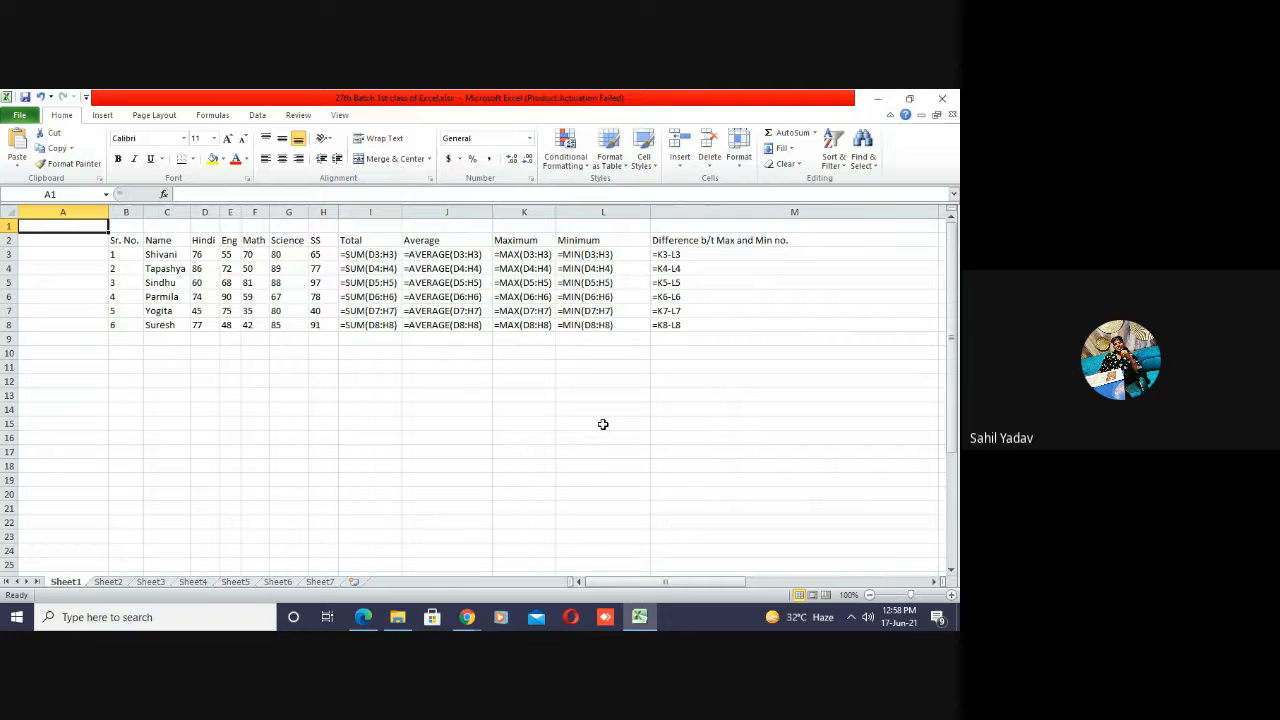
# - Narrow the empty column A to about half its width
pyautogui.click(456, 408)
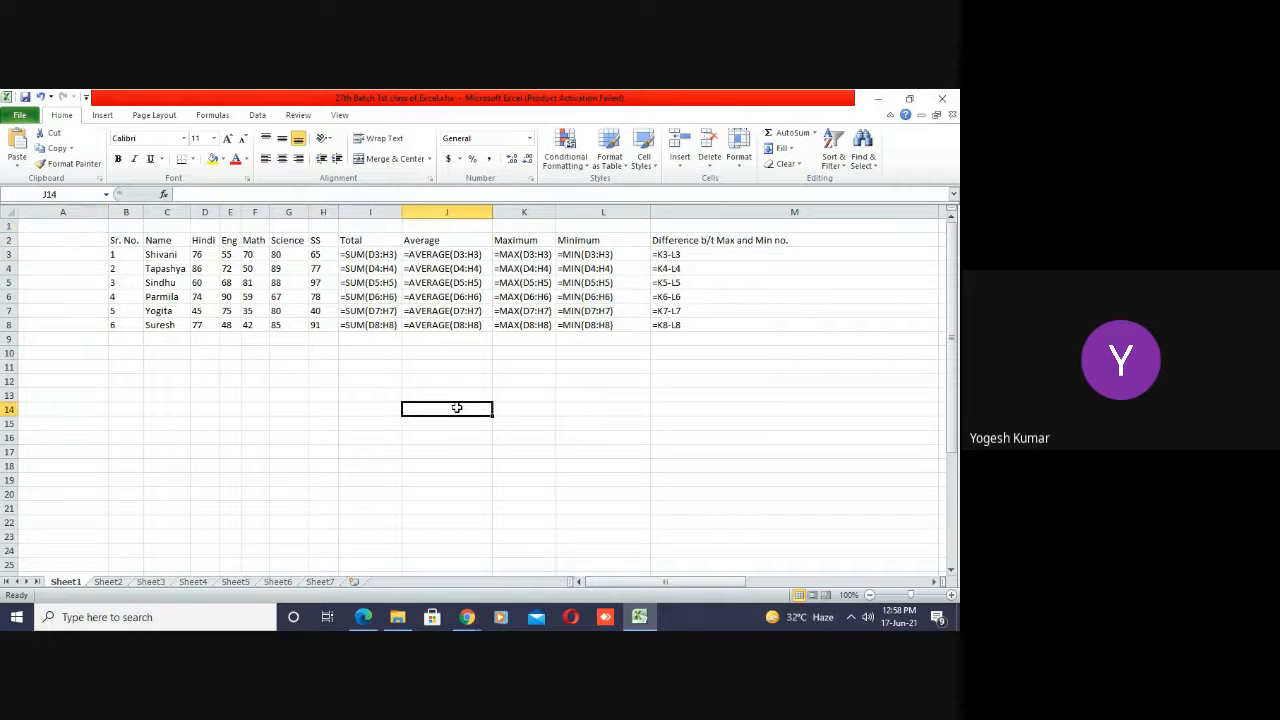
pyautogui.press('Left')
pyautogui.press('Home')
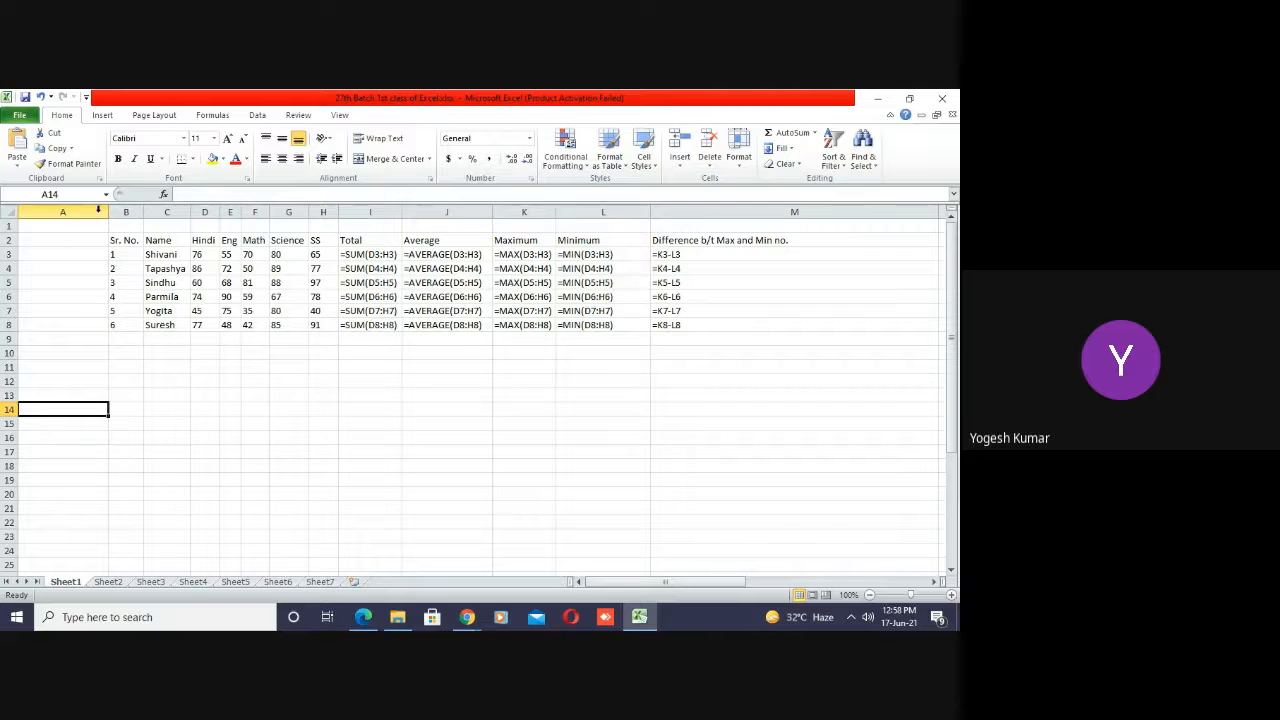
pyautogui.moveTo(112, 212); pyautogui.dragTo(68, 212)
pyautogui.click(315, 392)
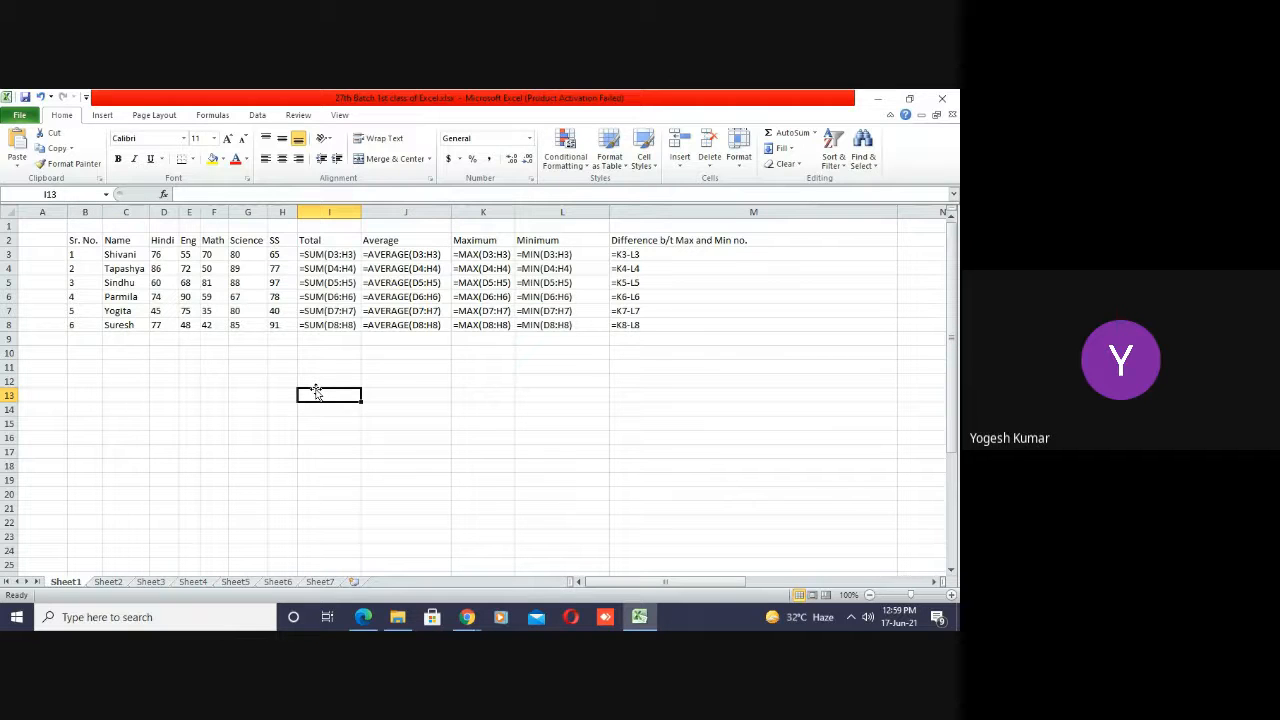
pyautogui.click(464, 388)
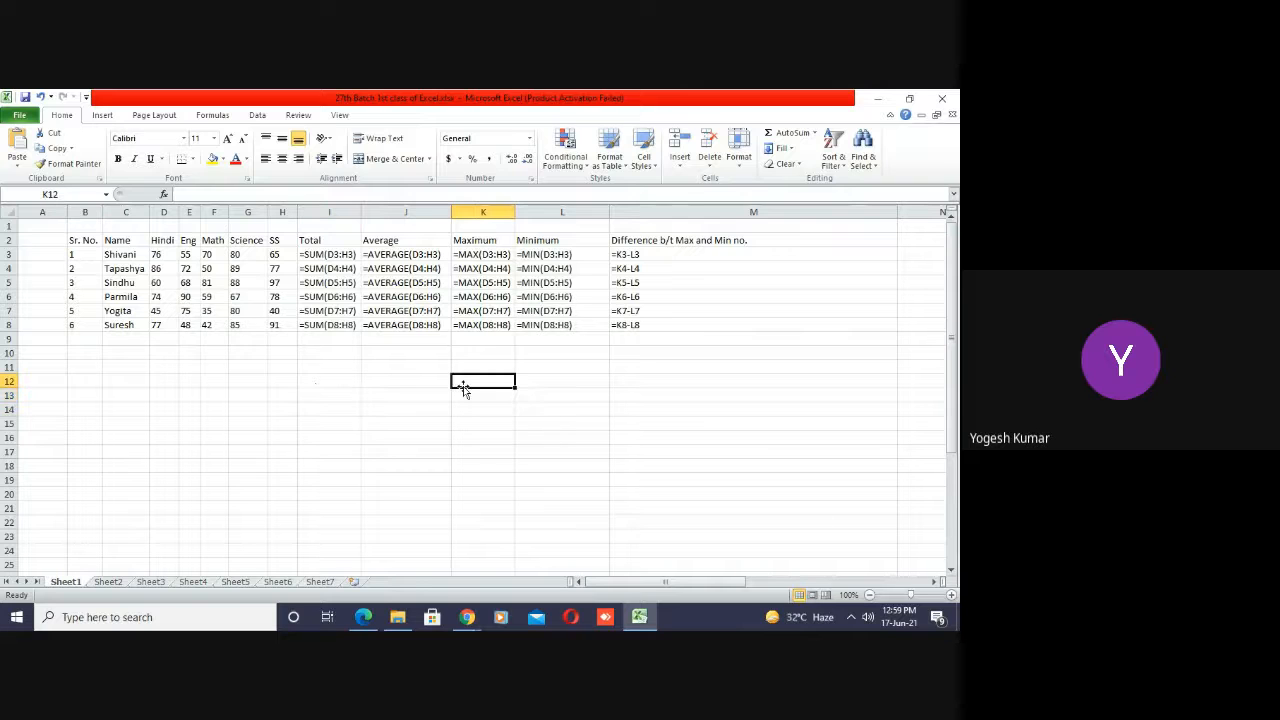
pyautogui.hotkey('ctrl', 'Up')
pyautogui.hotkey('ctrl', 'Up')
pyautogui.hotkey('ctrl', 'Up')
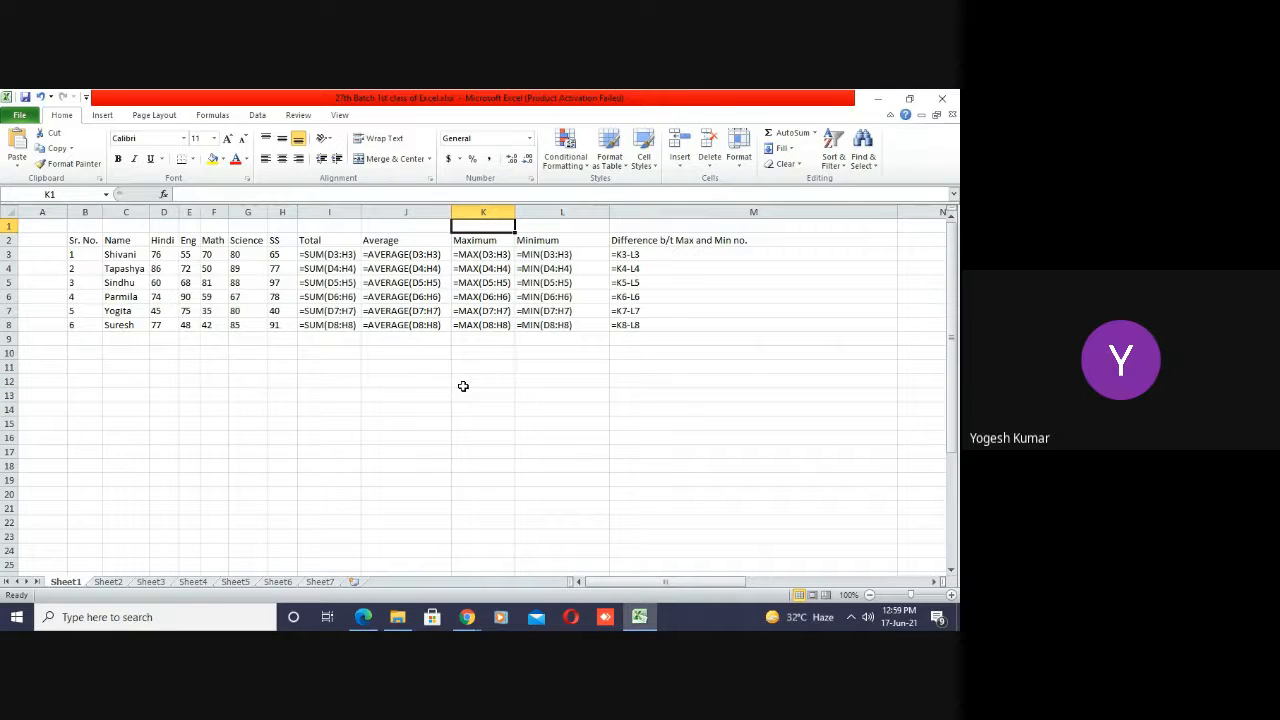
pyautogui.click(491, 421)
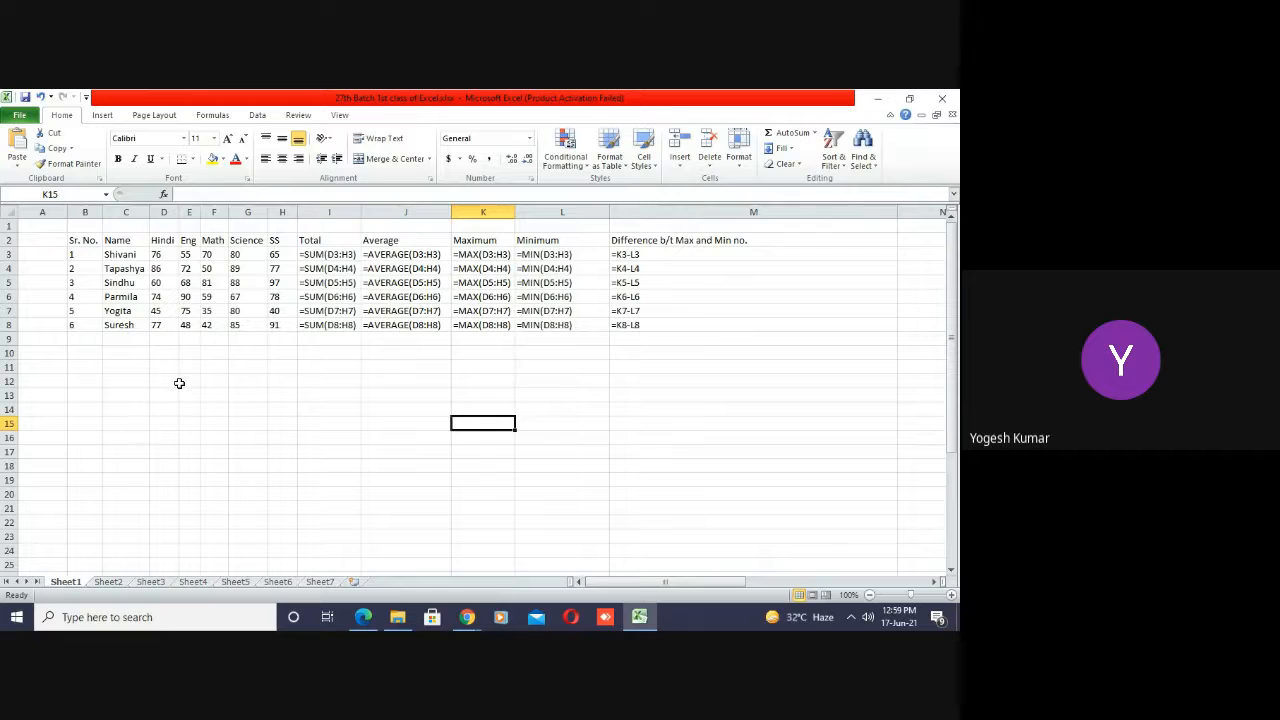
pyautogui.click(181, 385)
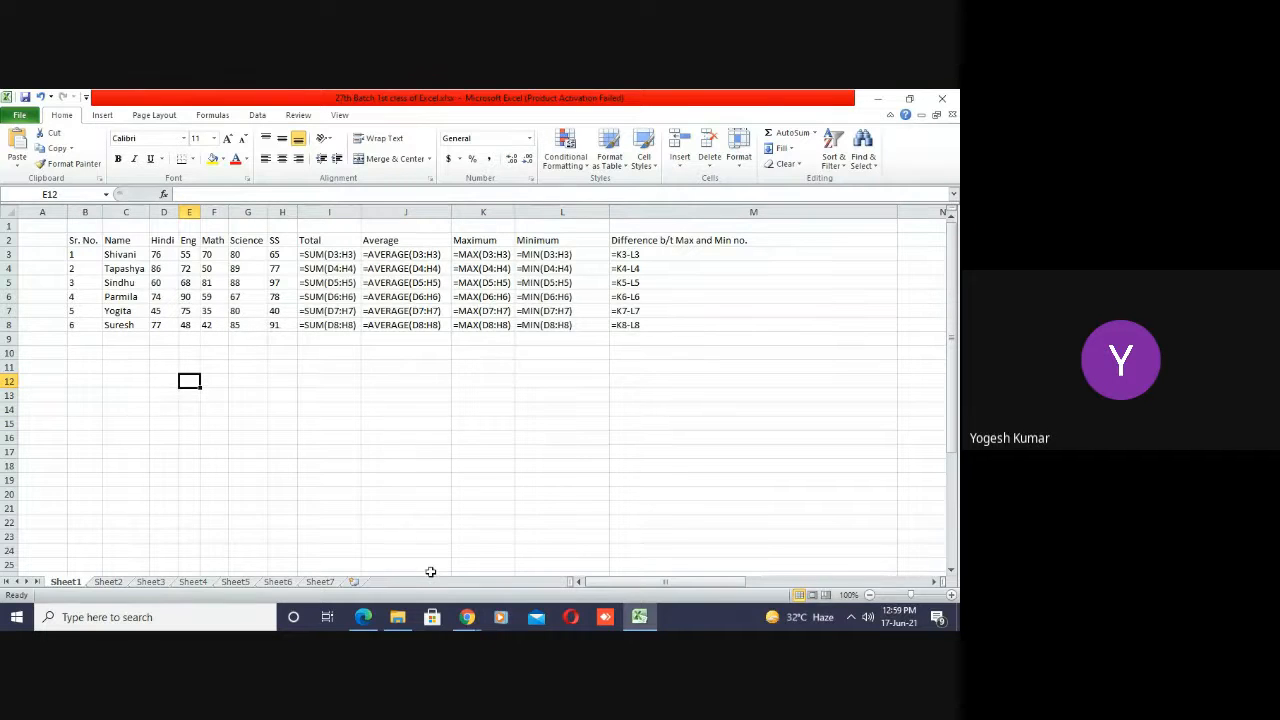
# - Switch to the Google Meet call window in Chrome
pyautogui.moveTo(467, 617)
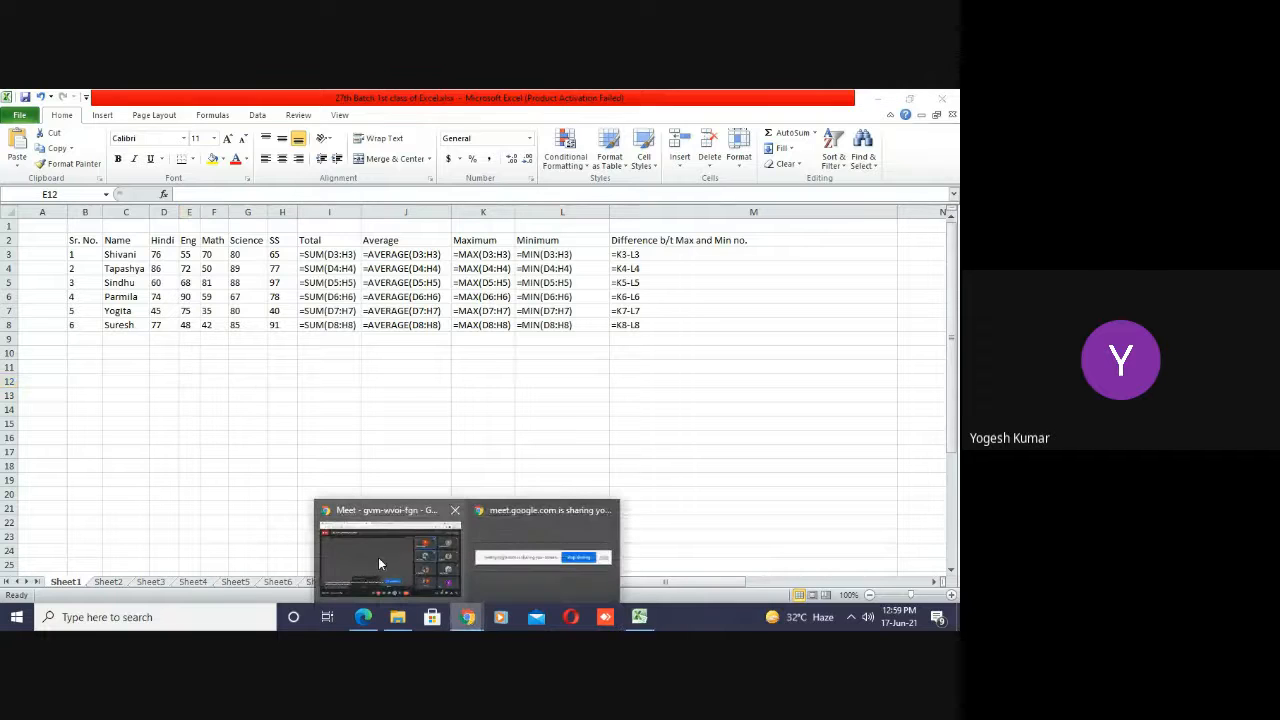
pyautogui.click(378, 557)
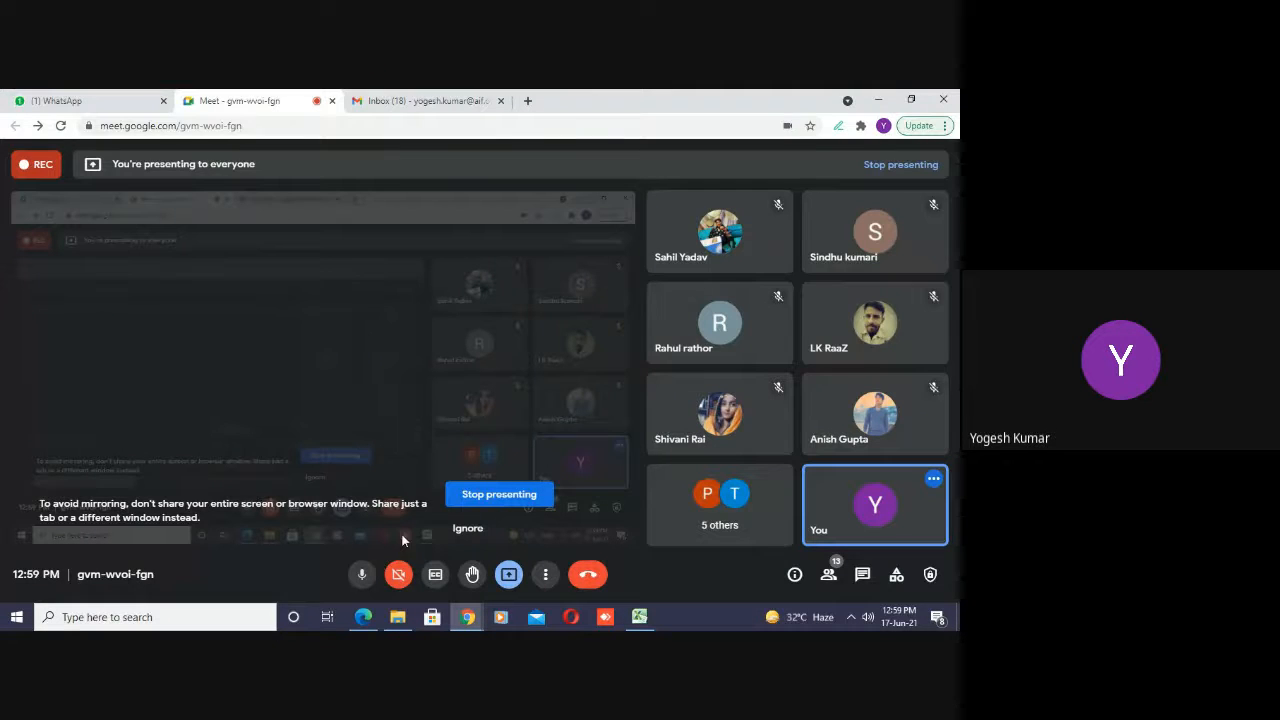
# - Paste the copied screenshot of the displayed formulas into the 27th Batch IT WhatsApp group chat and send it
pyautogui.click(45, 97)
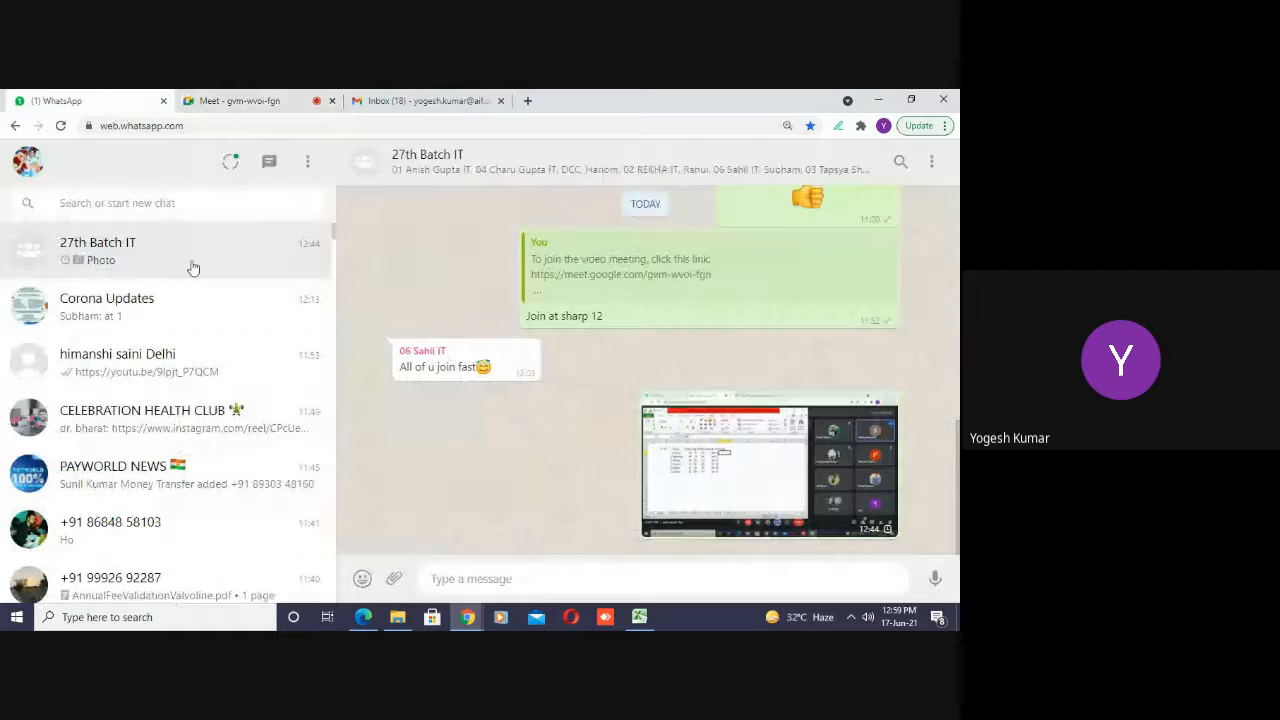
pyautogui.click(486, 580)
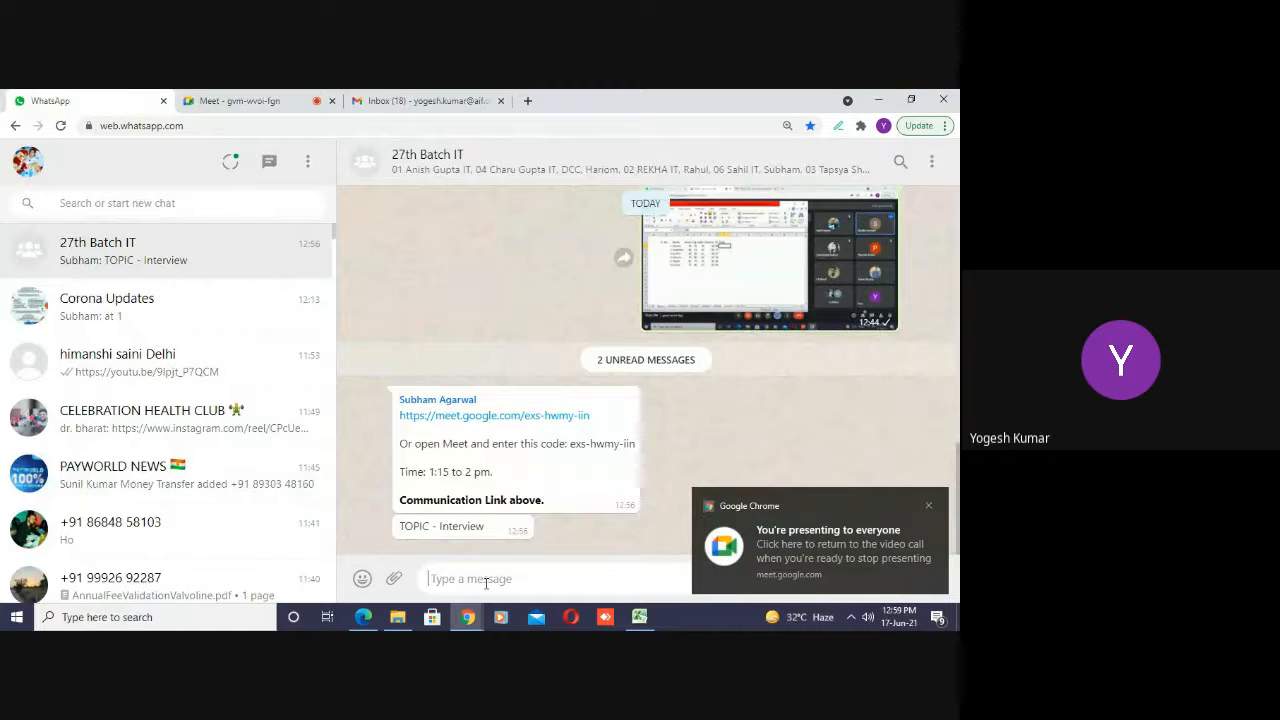
pyautogui.hotkey('ctrl', 'v')
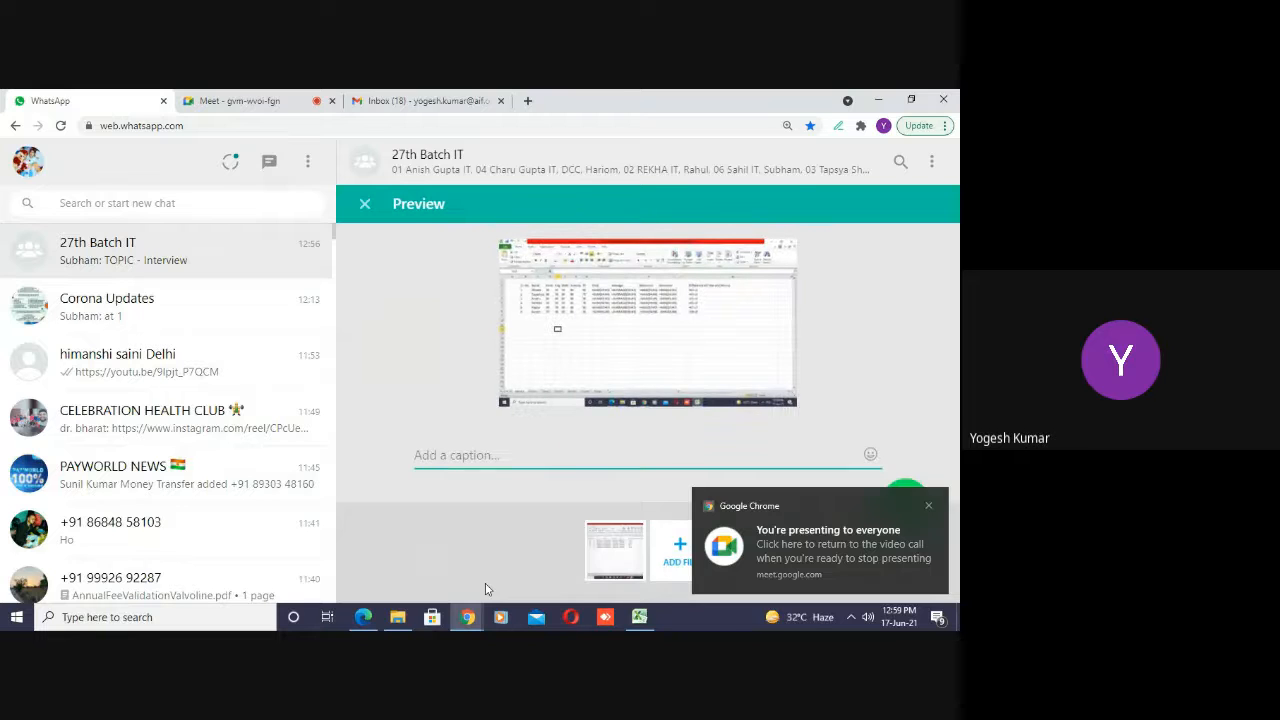
pyautogui.press('Return')
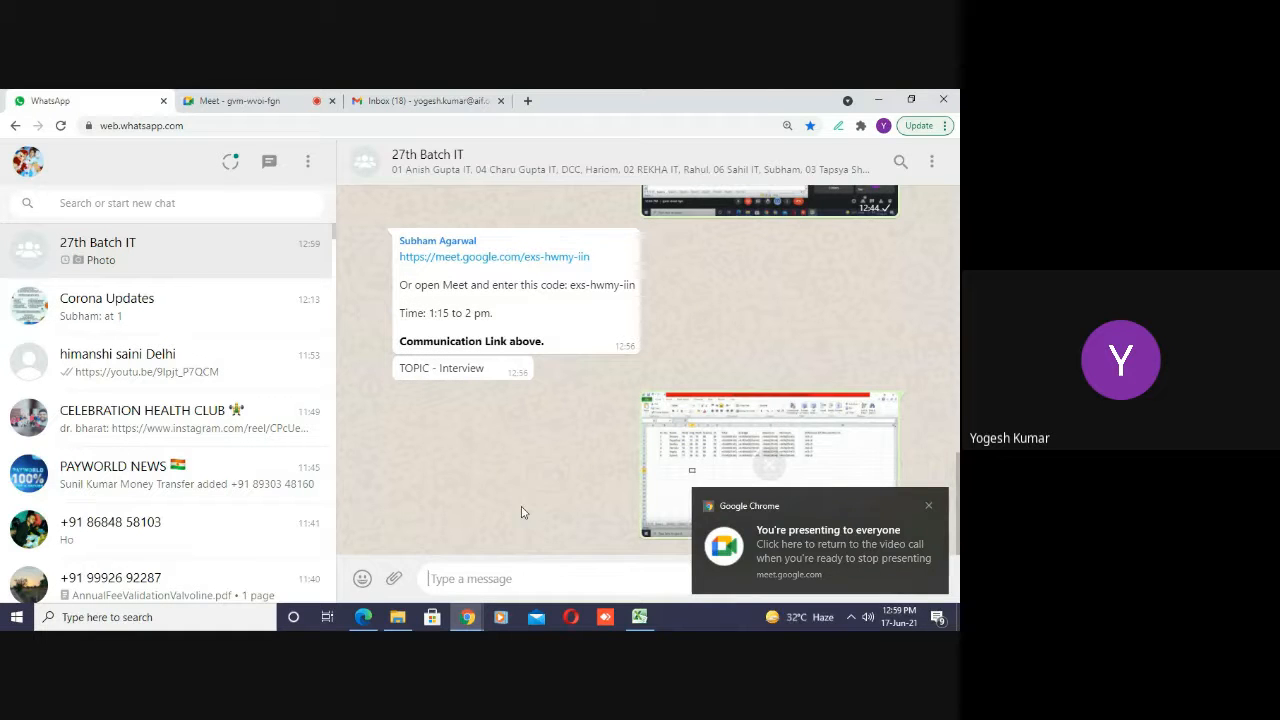
# - Switch to the Excel marks sheet, show calculated values instead of formulas, and widen the Eng column
pyautogui.click(639, 616)
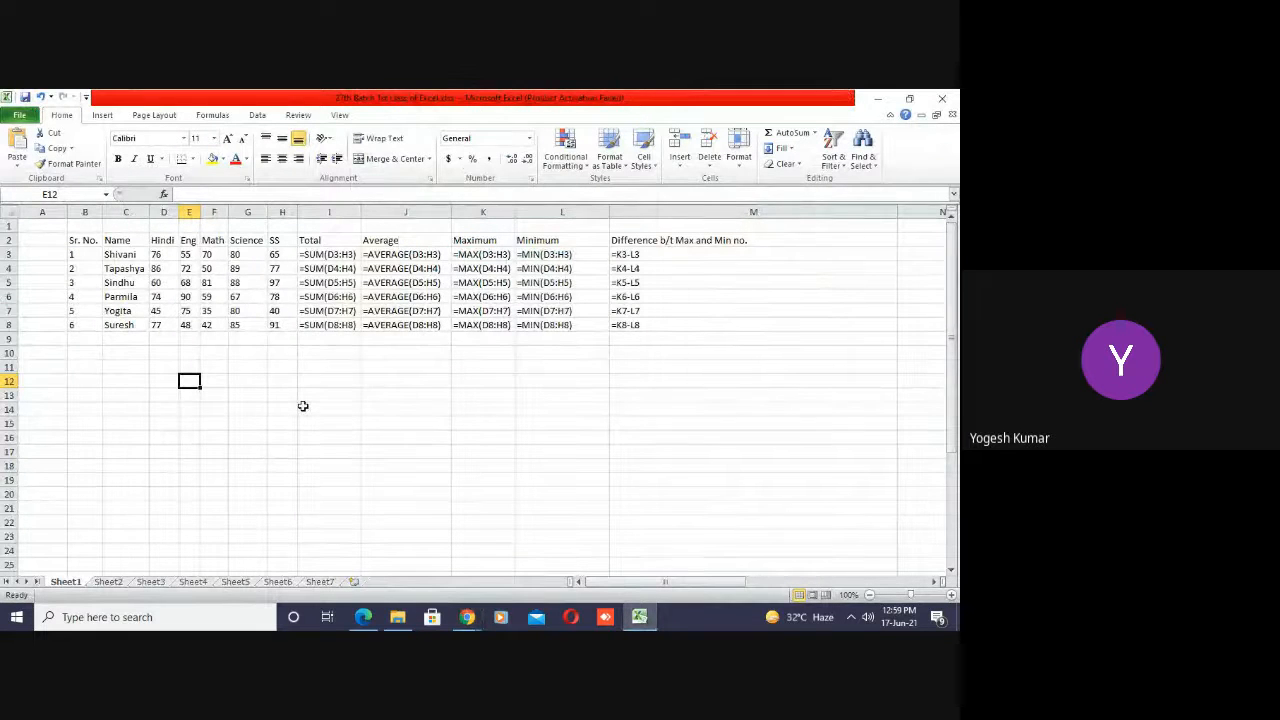
pyautogui.hotkey('ctrl', '`')
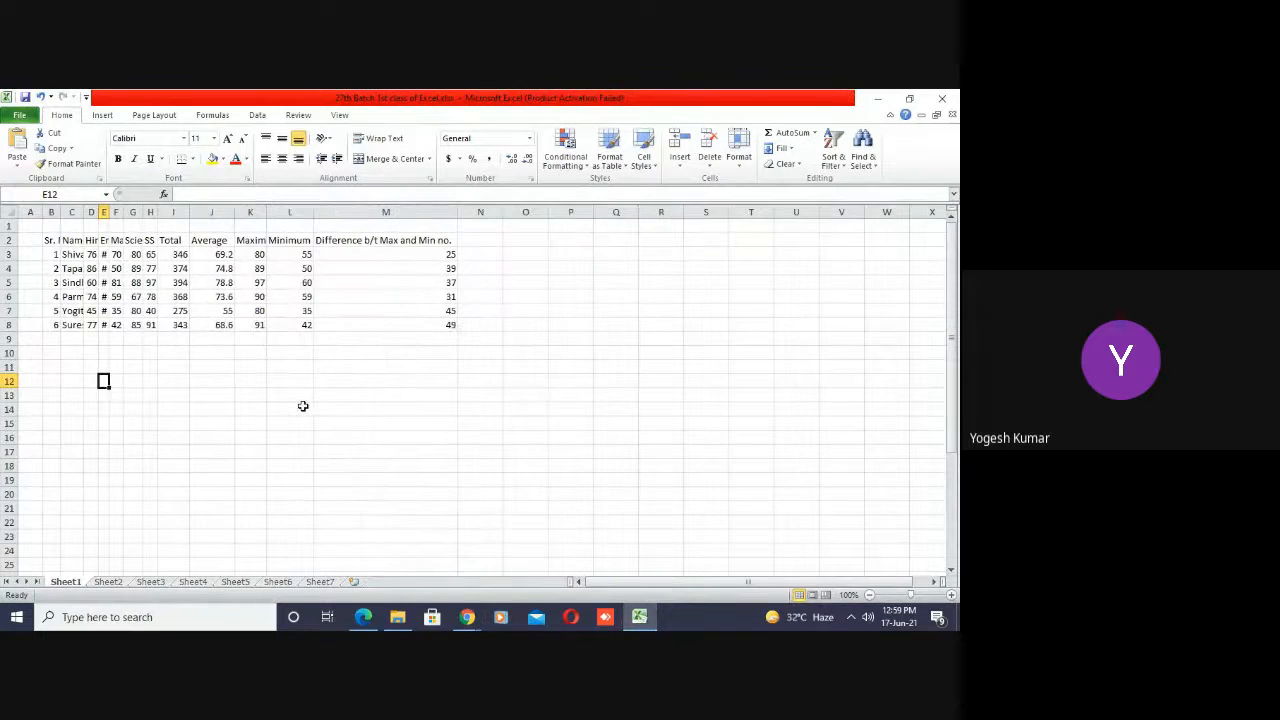
pyautogui.click(104, 368)
pyautogui.moveTo(106, 212); pyautogui.dragTo(117, 212)
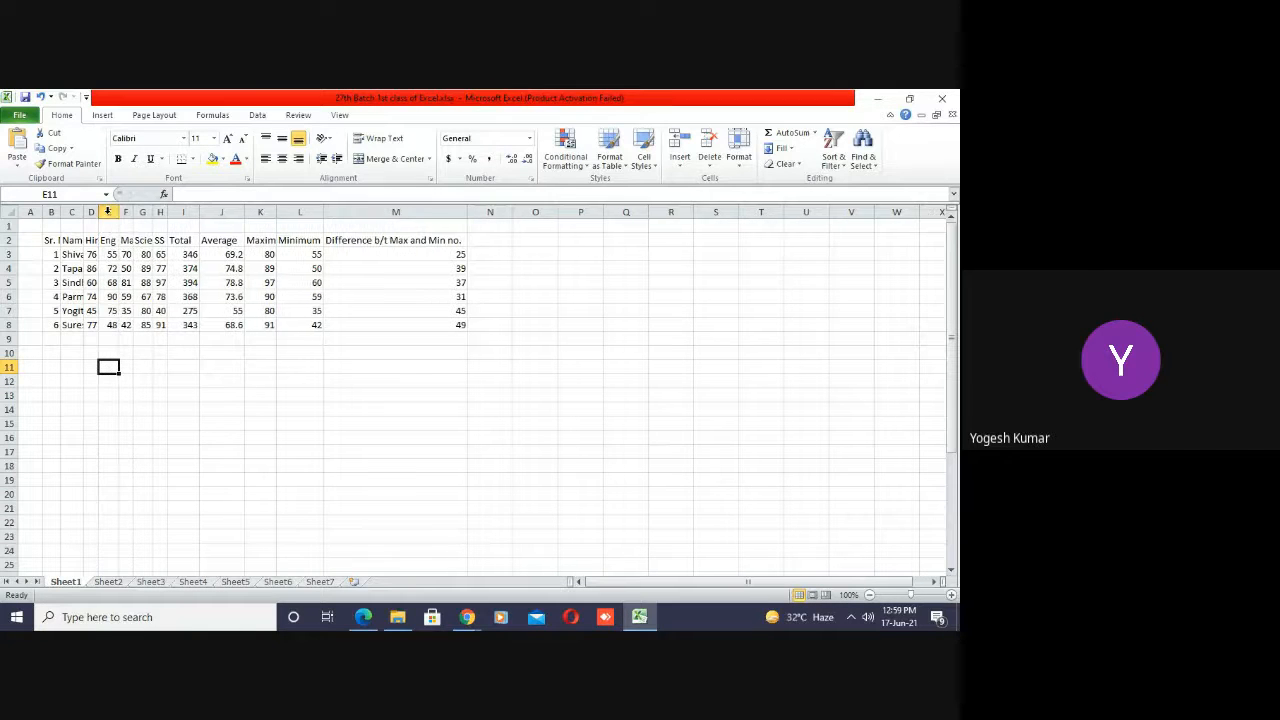
# - AutoFit the widths of columns B to M to their contents
pyautogui.click(148, 425)
pyautogui.press('Home')
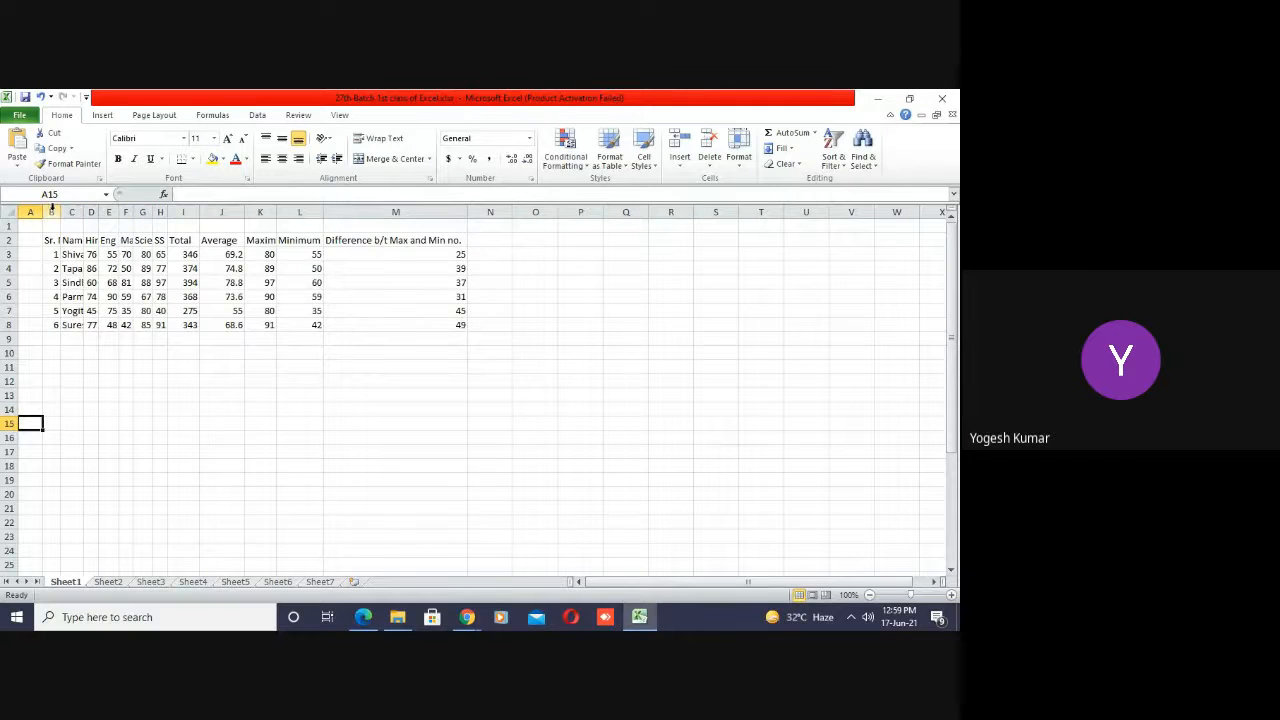
pyautogui.moveTo(50, 212); pyautogui.dragTo(395, 212)
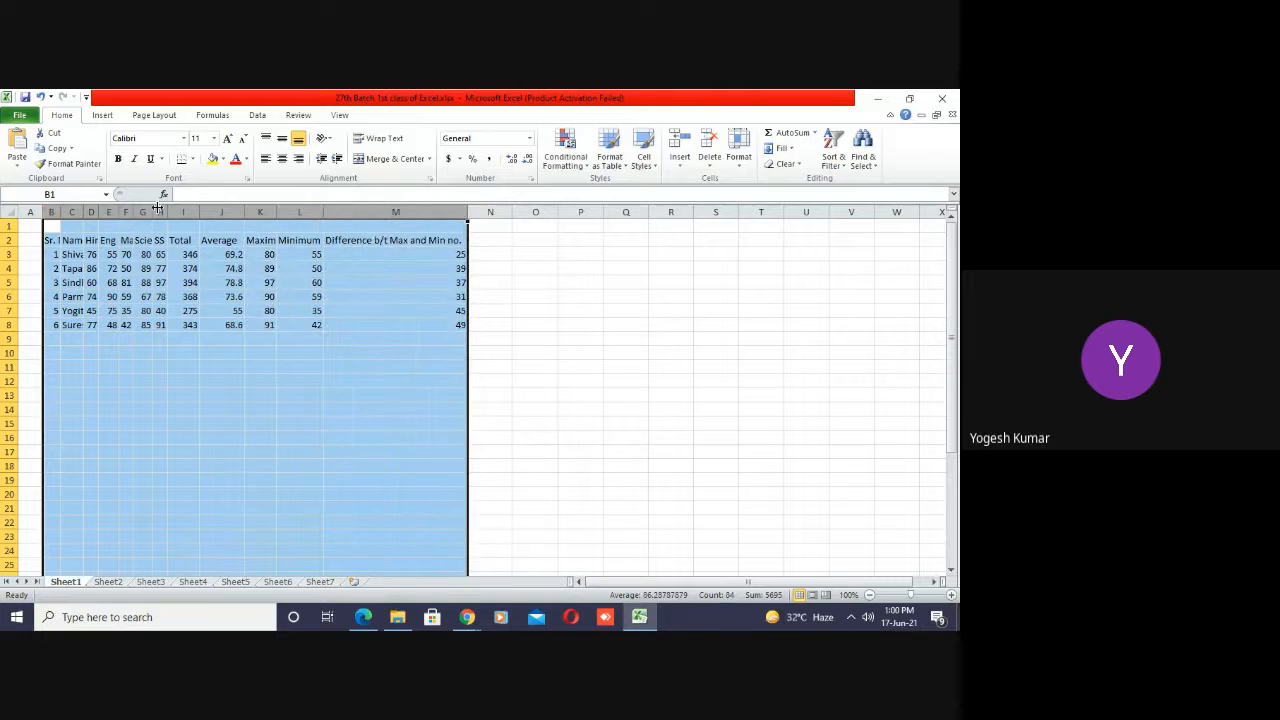
pyautogui.doubleClick(246, 211)
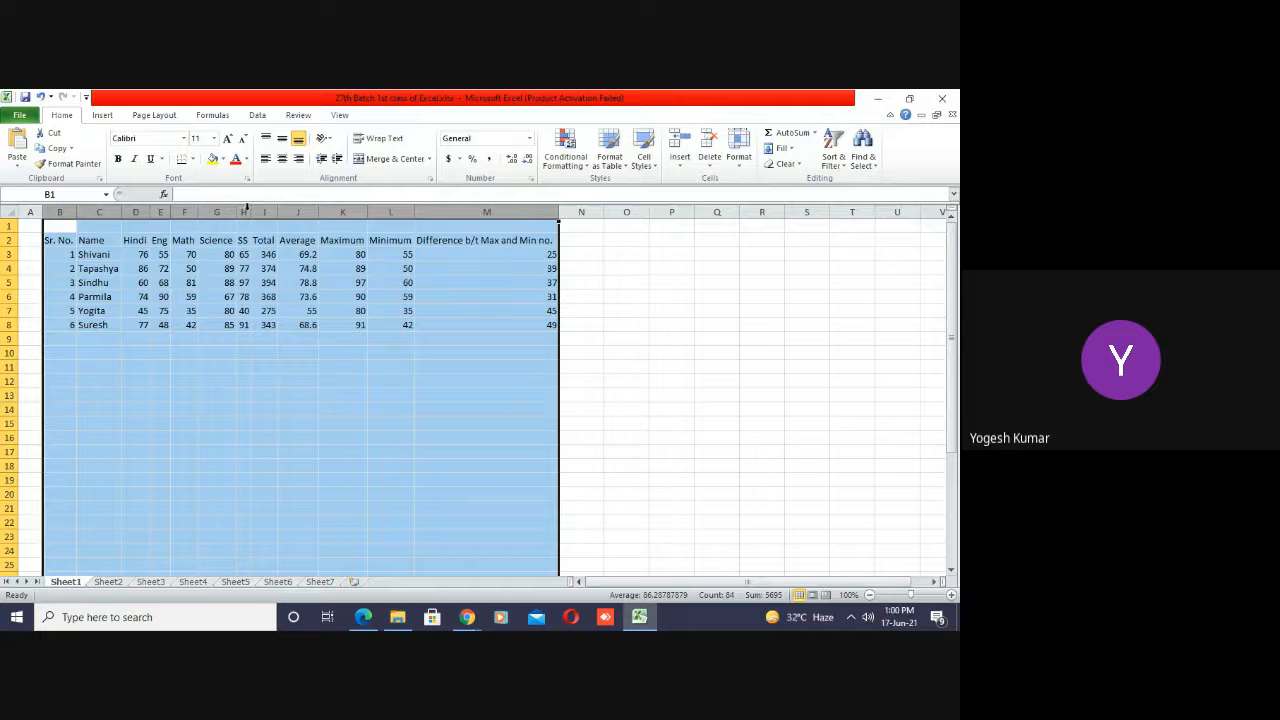
pyautogui.click(217, 409)
pyautogui.press('Left')
pyautogui.press('Left')
pyautogui.press('Left')
pyautogui.press('Left')
pyautogui.press('Left')
pyautogui.press('Left')
pyautogui.press('Up')
pyautogui.press('Up')
pyautogui.press('Up')
pyautogui.press('Up')
pyautogui.press('Up')
pyautogui.press('Up')
pyautogui.press('Up')
pyautogui.press('Up')
pyautogui.press('Up')
pyautogui.press('Up')
pyautogui.press('Up')
pyautogui.press('Up')
pyautogui.press('Up')
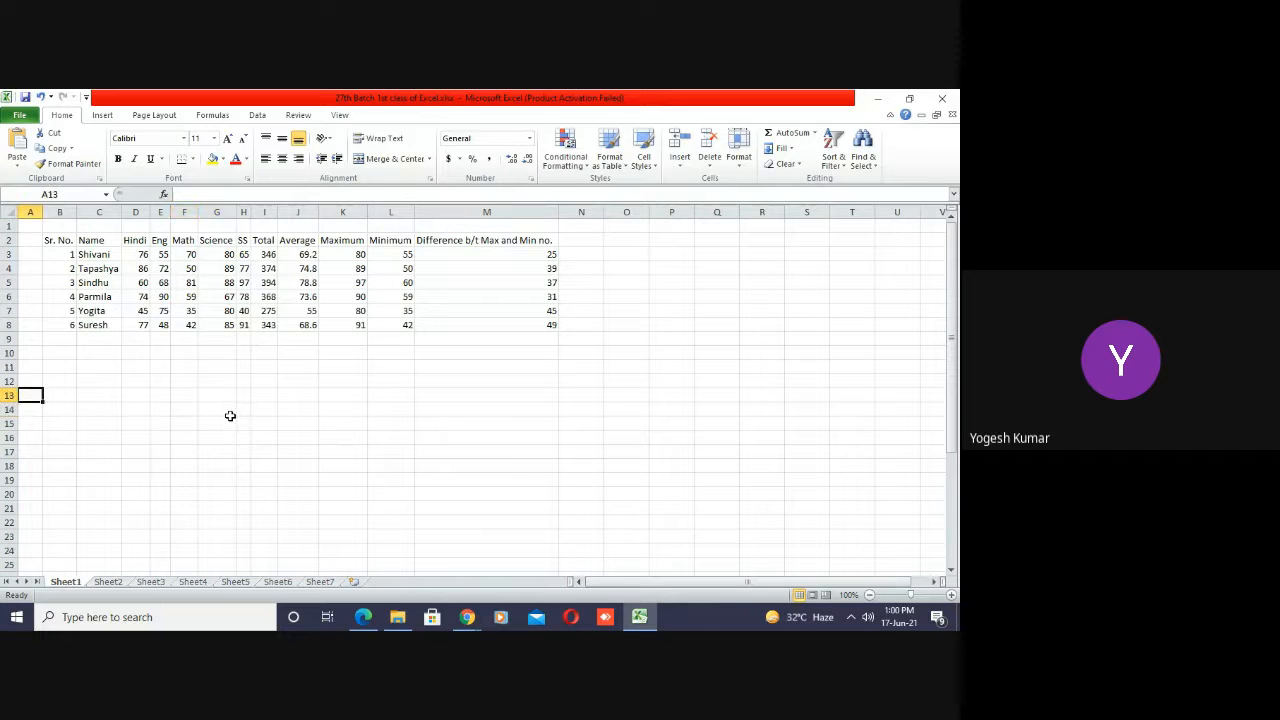
pyautogui.press('Right')
pyautogui.press('Down')
pyautogui.hotkey('shift', 'Right')
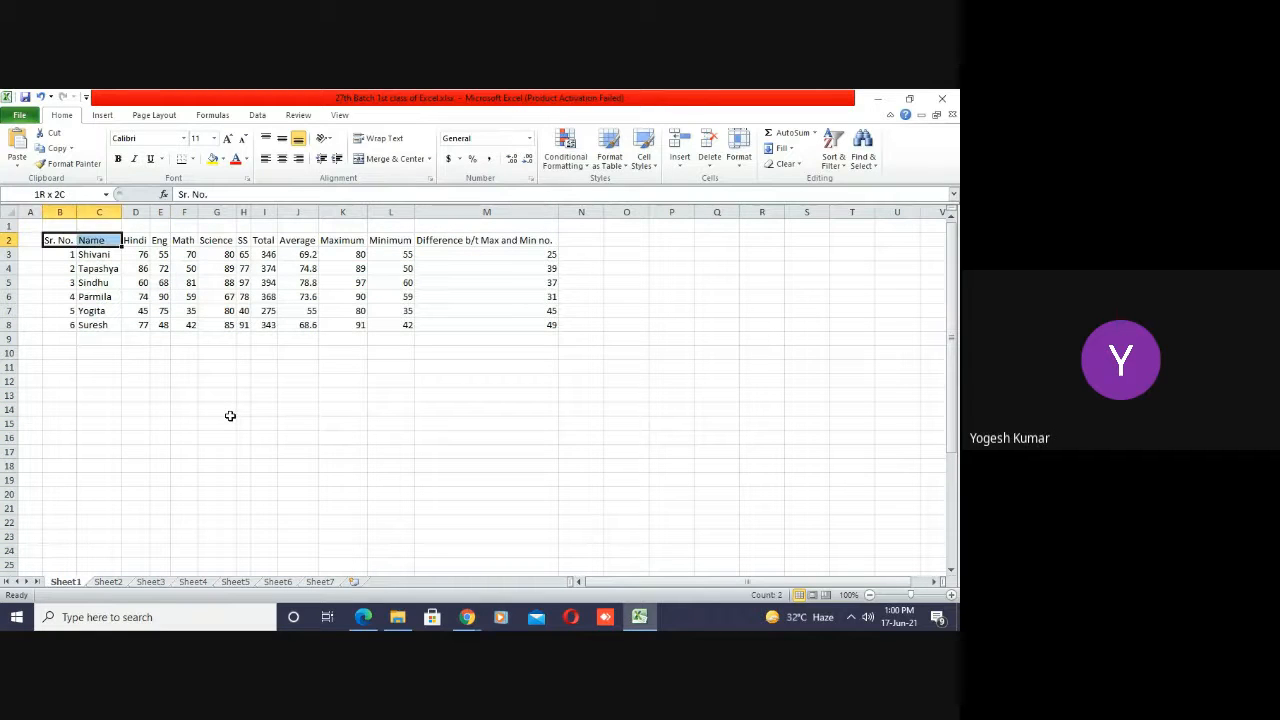
pyautogui.hotkey('shift', 'Right')
pyautogui.hotkey('shift', 'Right')
pyautogui.hotkey('shift', 'Right')
pyautogui.hotkey('shift', 'Right')
pyautogui.hotkey('shift', 'Right')
pyautogui.hotkey('shift', 'Right')
pyautogui.hotkey('shift', 'Right')
pyautogui.hotkey('shift', 'Right')
pyautogui.hotkey('shift', 'Right')
pyautogui.hotkey('shift', 'Right')
pyautogui.hotkey('shift', 'Right')
pyautogui.hotkey('shift', 'Right')
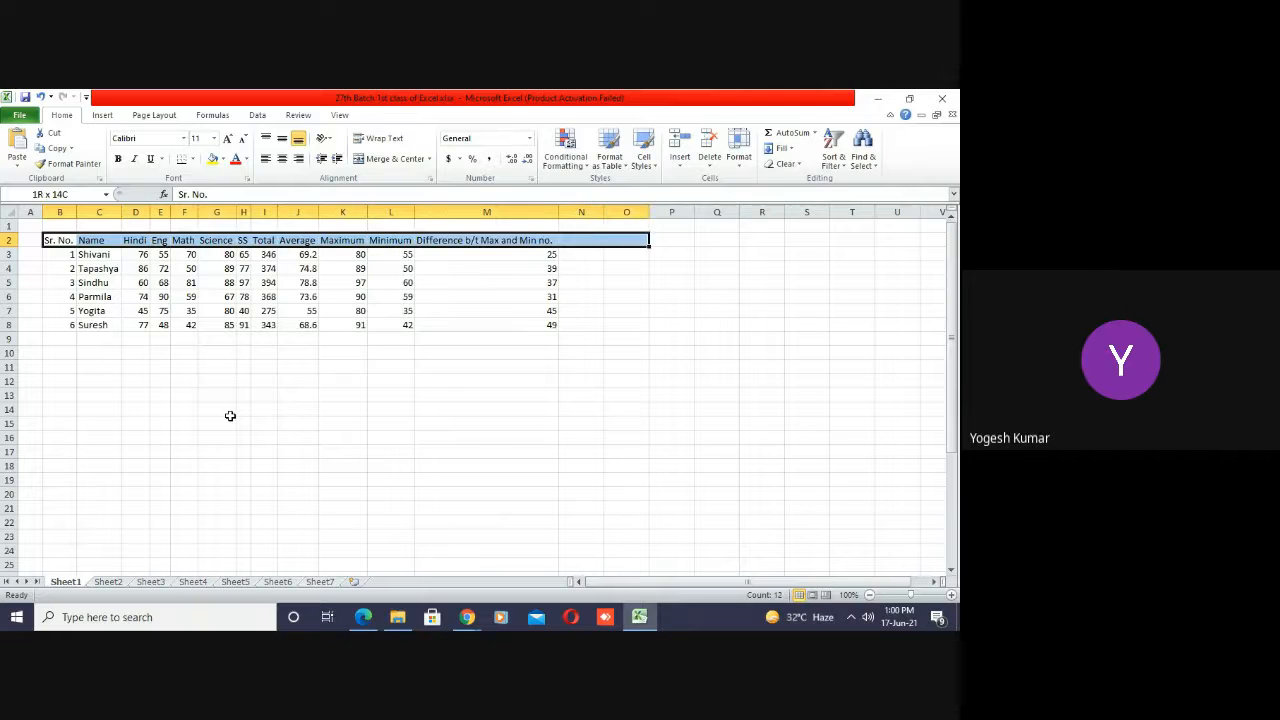
pyautogui.hotkey('shift', 'Left')
pyautogui.press('Down')
pyautogui.press('Down')
pyautogui.press('Down')
pyautogui.press('Down')
pyautogui.press('Down')
pyautogui.press('Down')
pyautogui.press('Down')
pyautogui.press('Down')
pyautogui.press('Down')
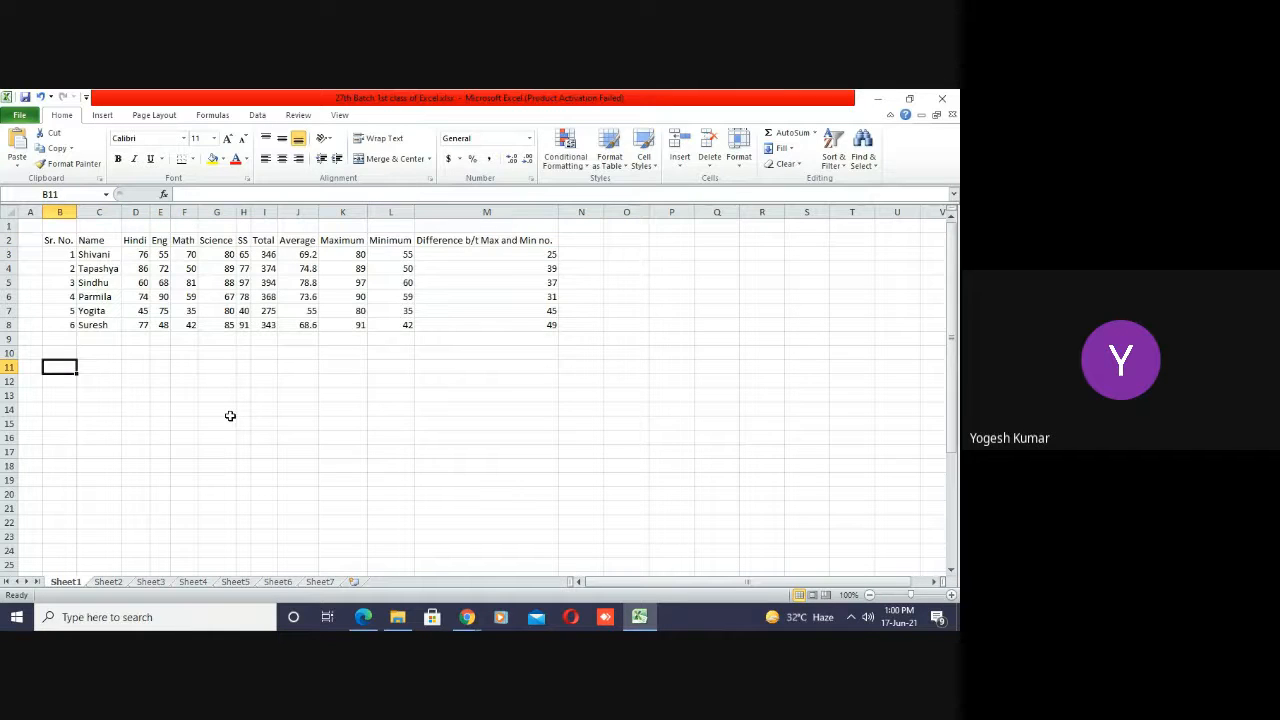
# - Switch to the 27th Batch IT WhatsApp group chat in Chrome and send the screenshot of the calculated marks table
pyautogui.click(468, 618)
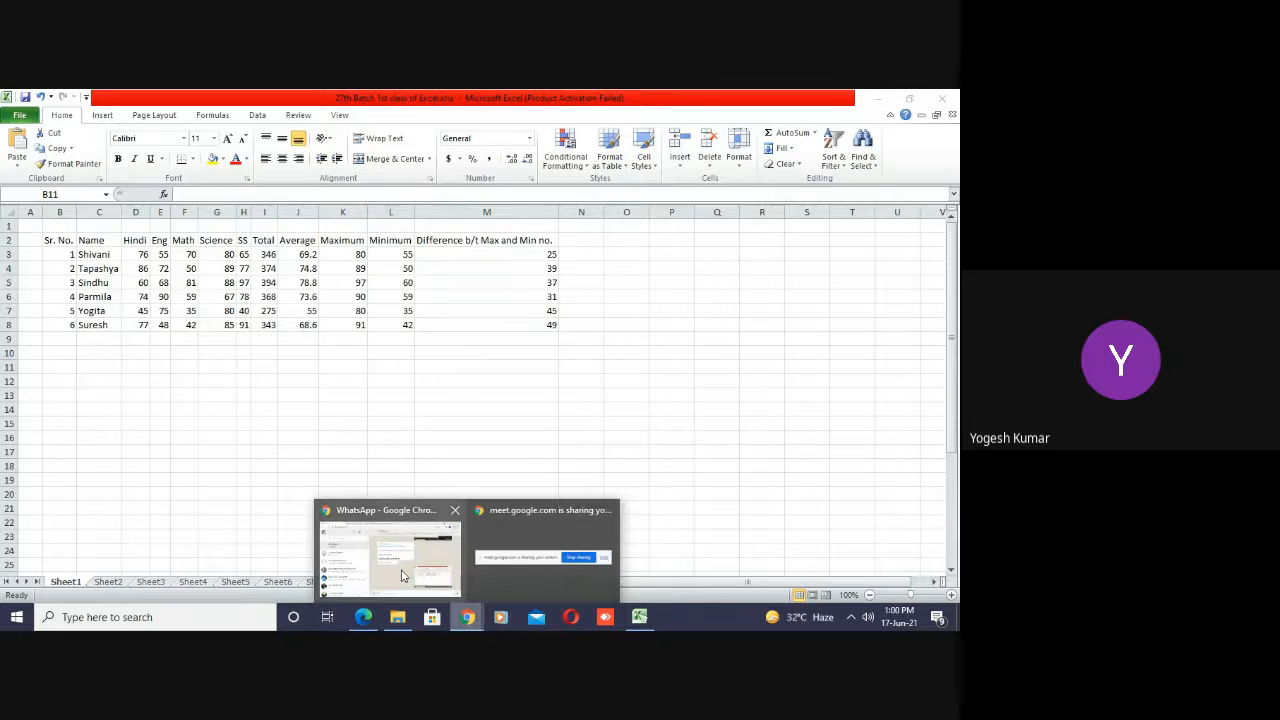
pyautogui.click(400, 578)
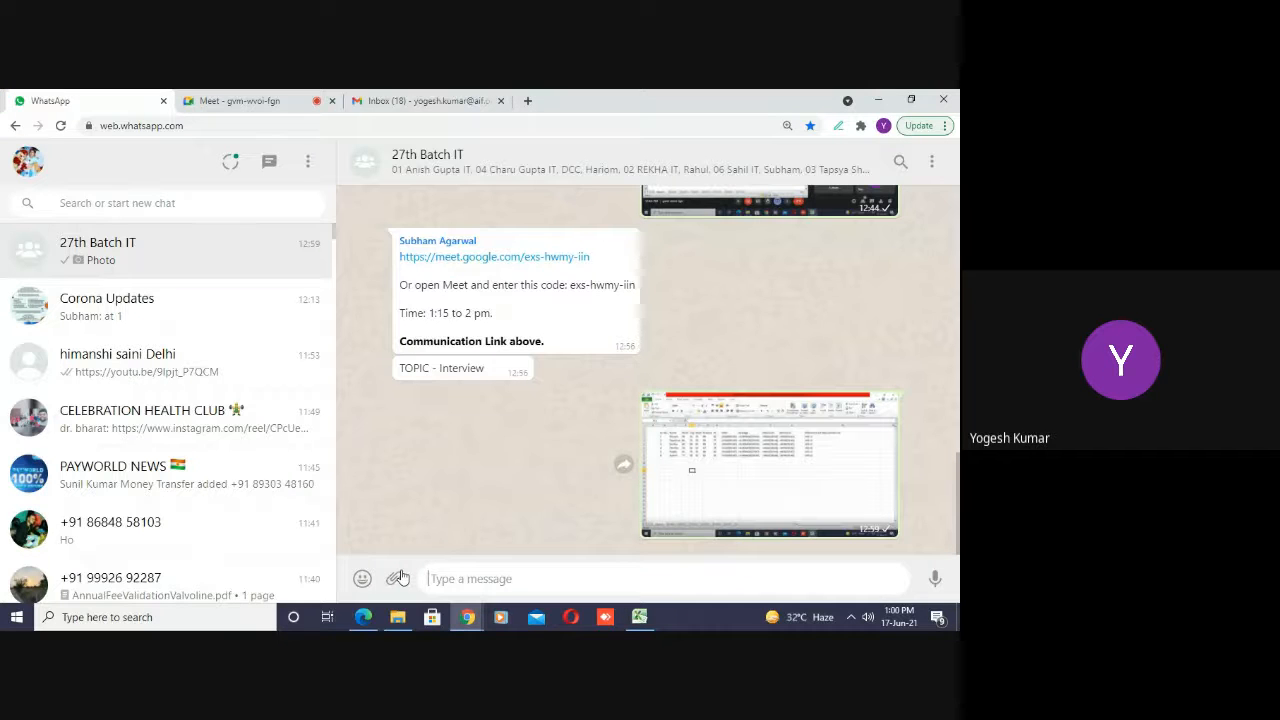
pyautogui.hotkey('ctrl', 'v')
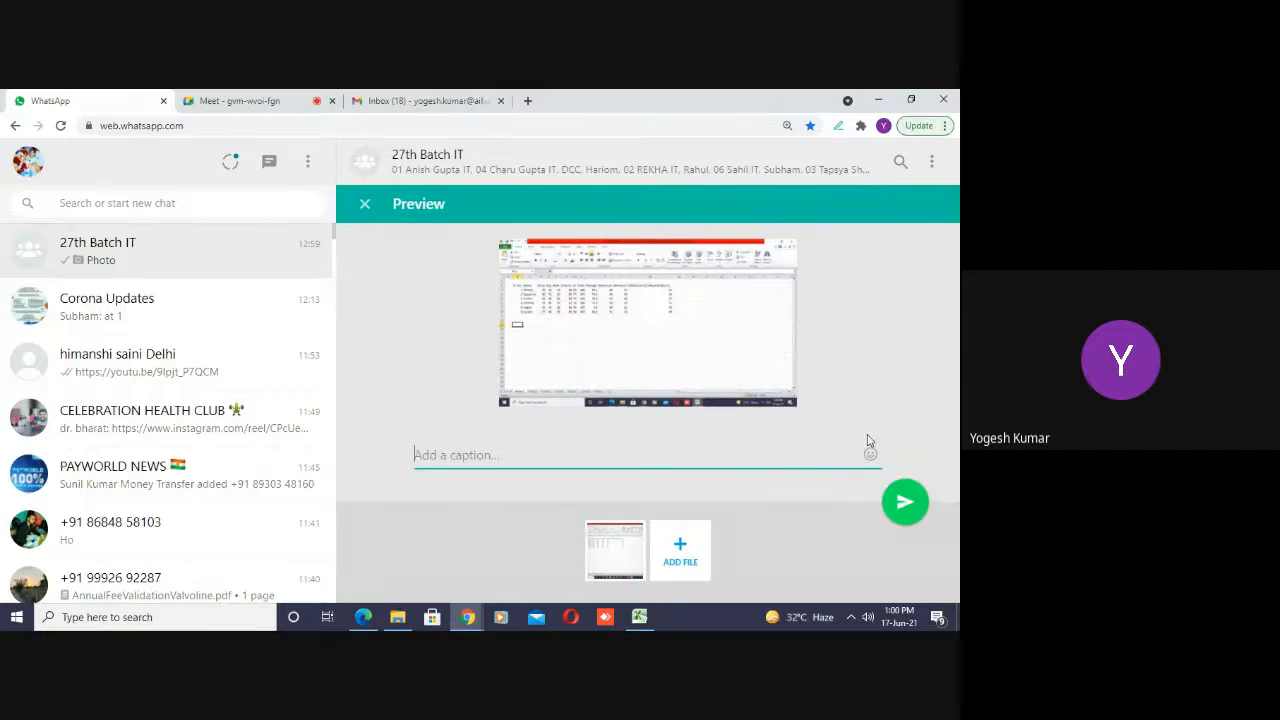
pyautogui.click(895, 505)
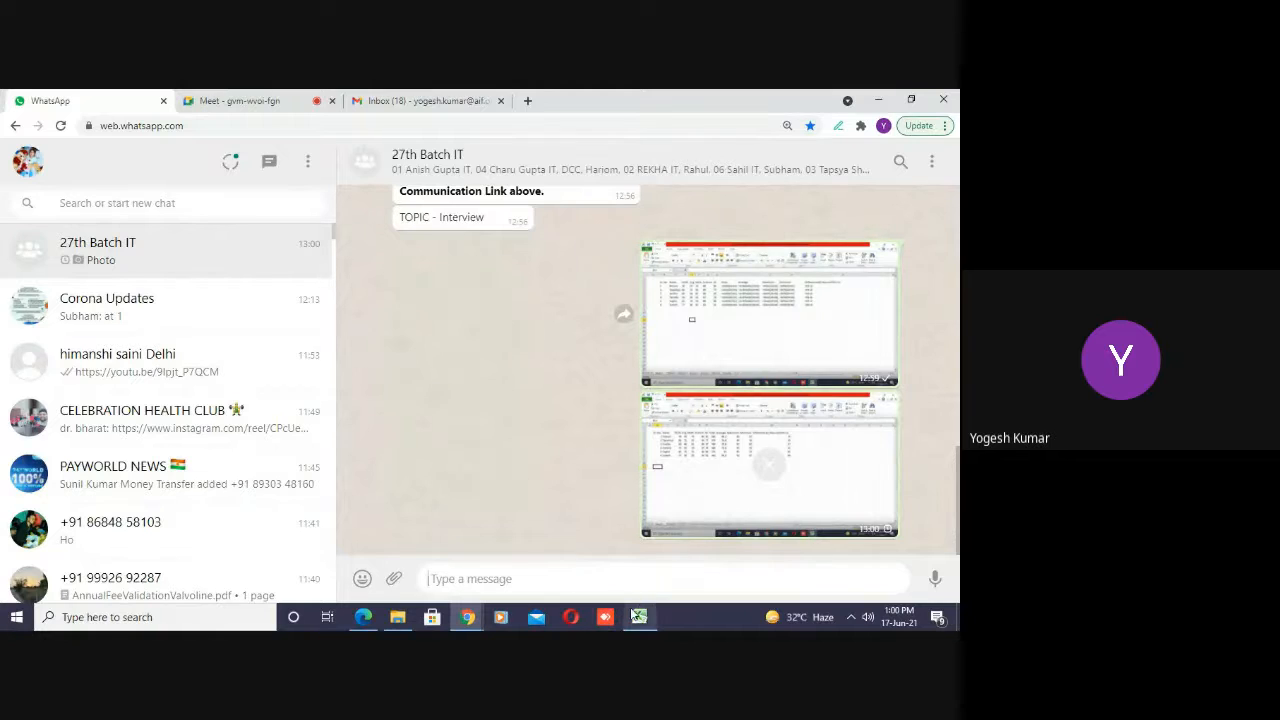
pyautogui.click(639, 617)
pyautogui.click(331, 434)
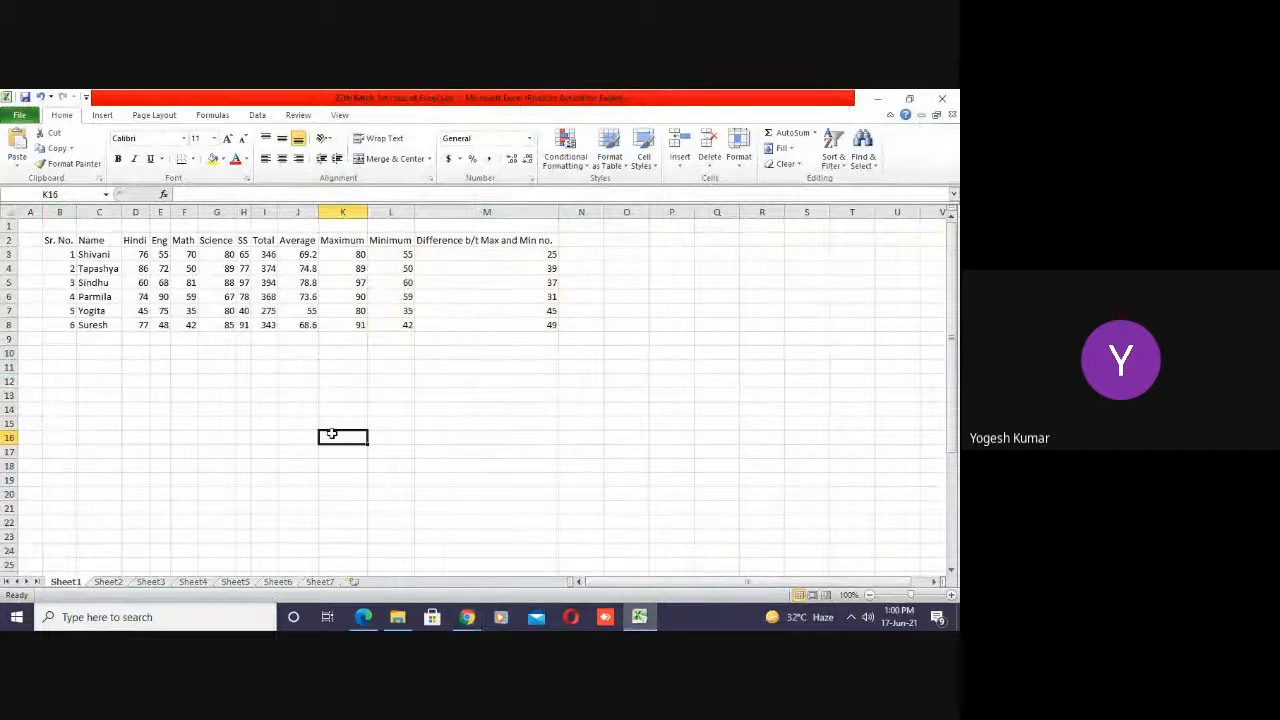
pyautogui.press('Left')
pyautogui.press('Left')
pyautogui.press('Left')
pyautogui.press('Left')
pyautogui.press('Left')
pyautogui.press('Left')
pyautogui.press('Left')
pyautogui.press('Left')
pyautogui.press('Left')
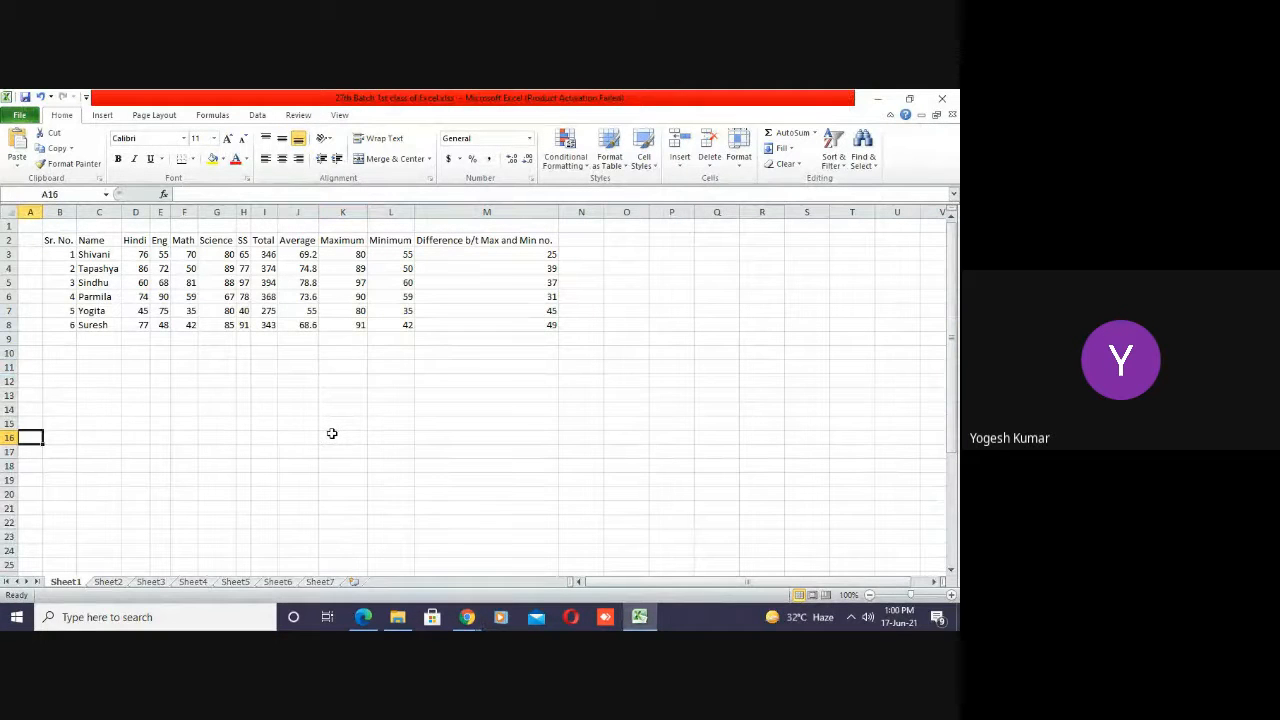
pyautogui.press('Up')
pyautogui.press('Up')
pyautogui.press('Up')
pyautogui.press('Up')
pyautogui.press('Up')
pyautogui.press('Up')
pyautogui.press('Up')
pyautogui.press('Up')
pyautogui.press('Up')
pyautogui.press('Up')
pyautogui.press('Up')
pyautogui.press('Up')
pyautogui.press('Up')
pyautogui.press('Up')
pyautogui.press('Up')
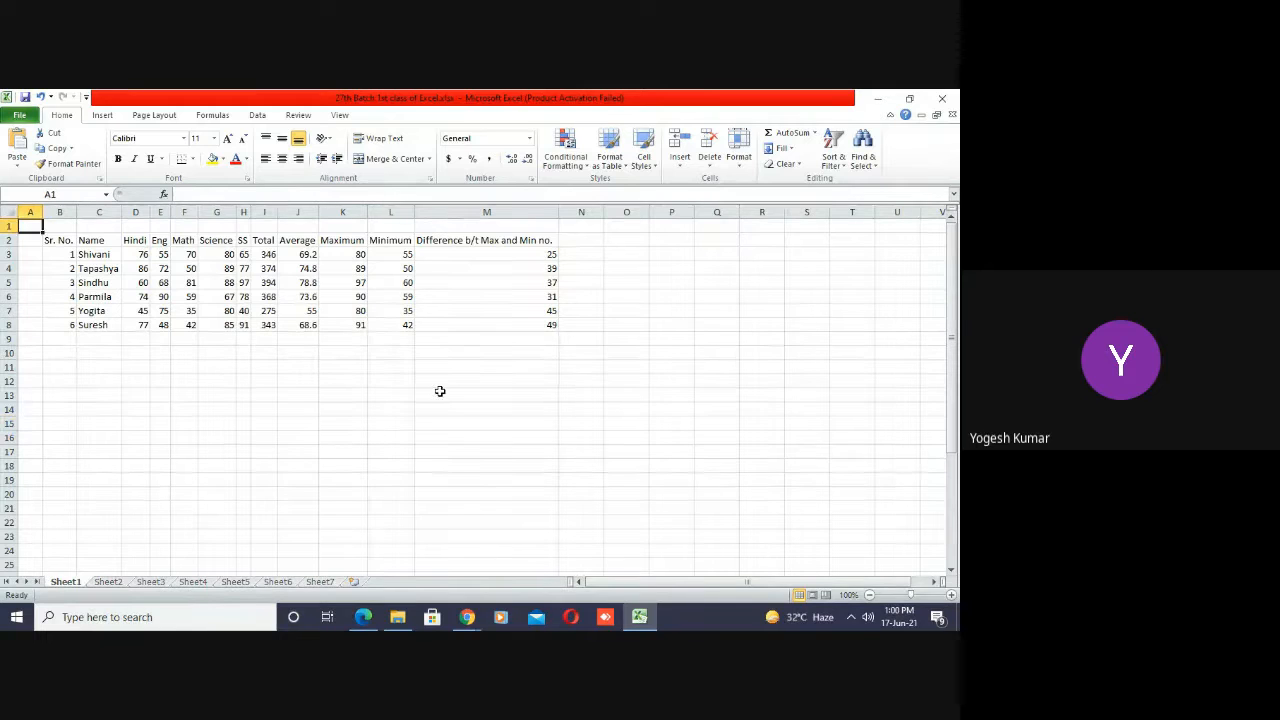
pyautogui.click(666, 366)
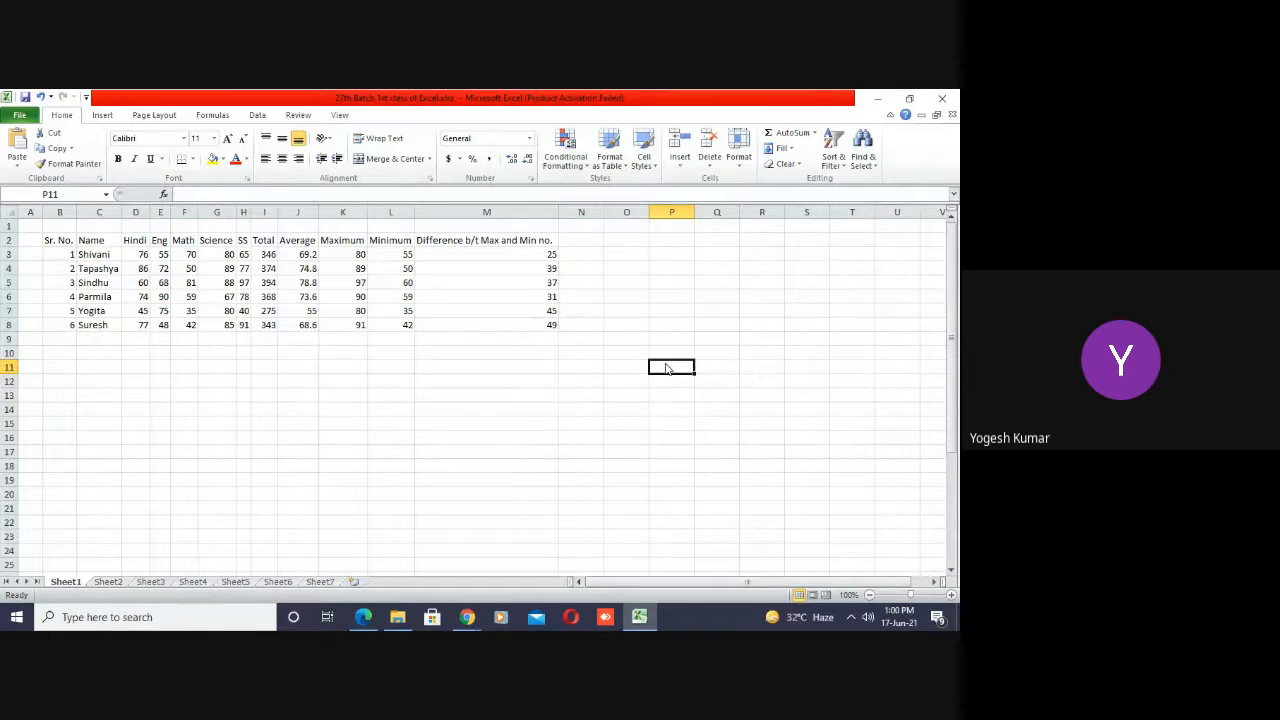
pyautogui.click(449, 364)
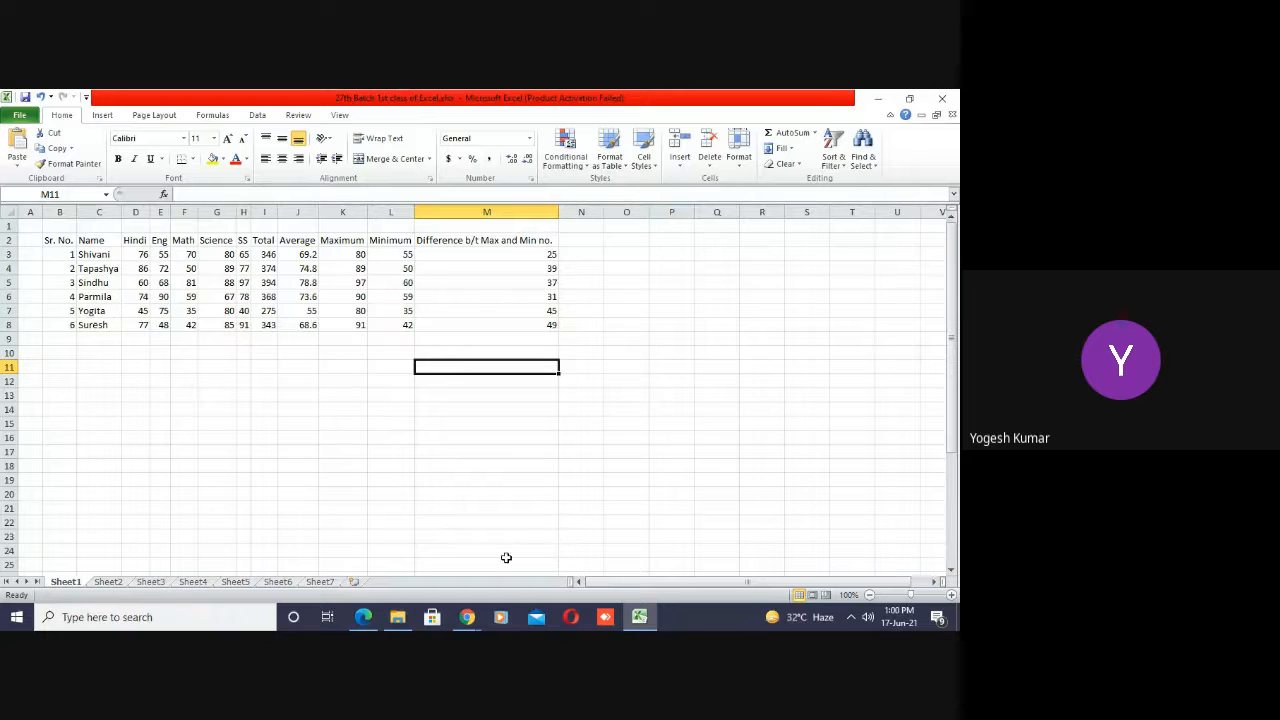
pyautogui.click(397, 500)
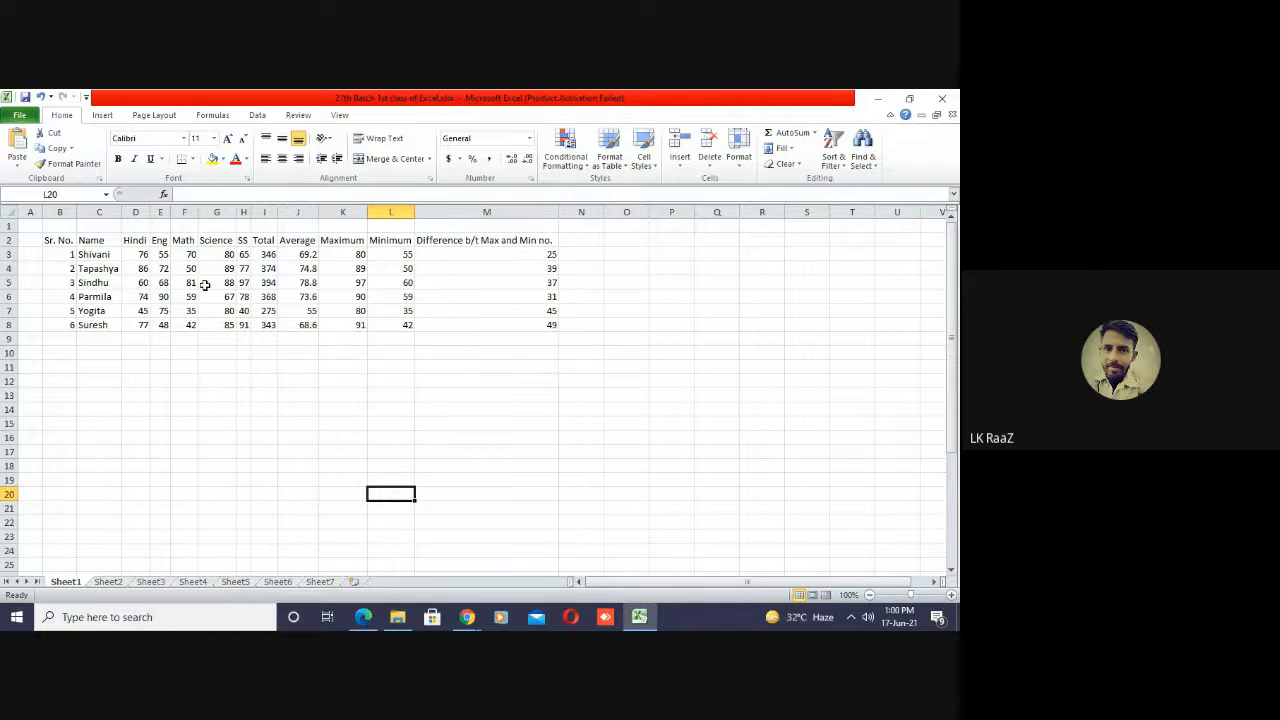
pyautogui.click(305, 391)
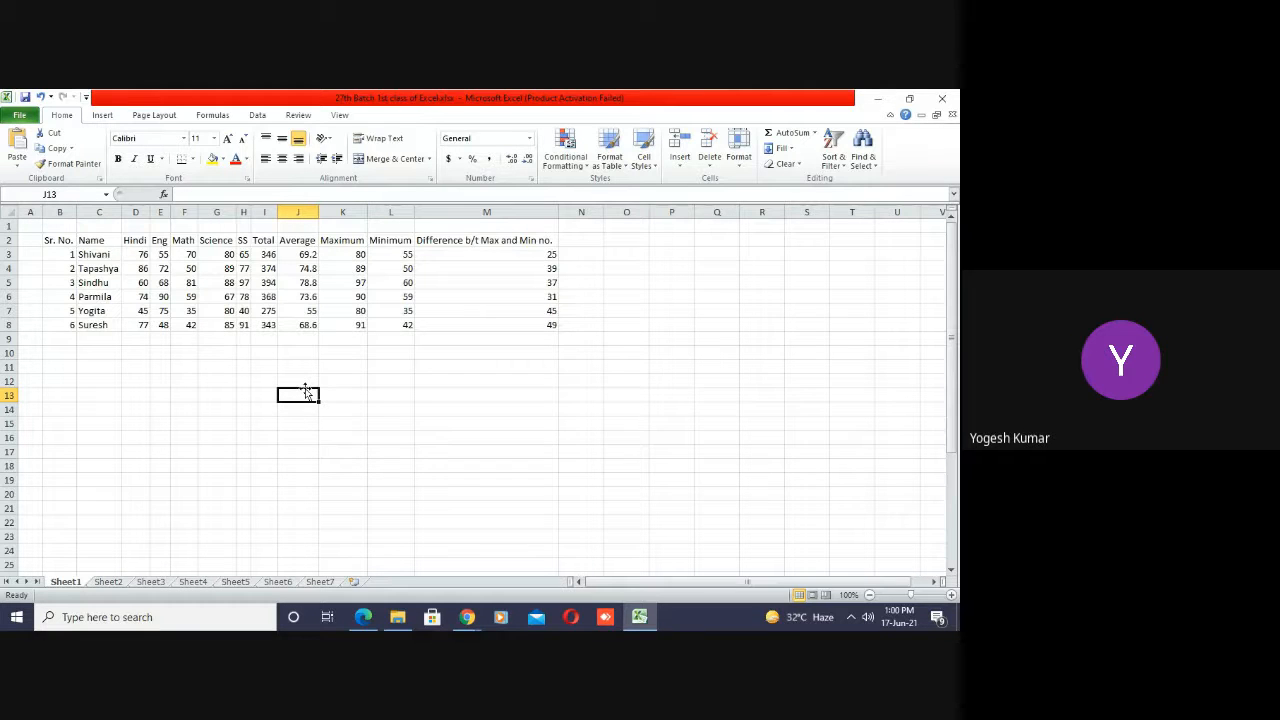
pyautogui.click(578, 365)
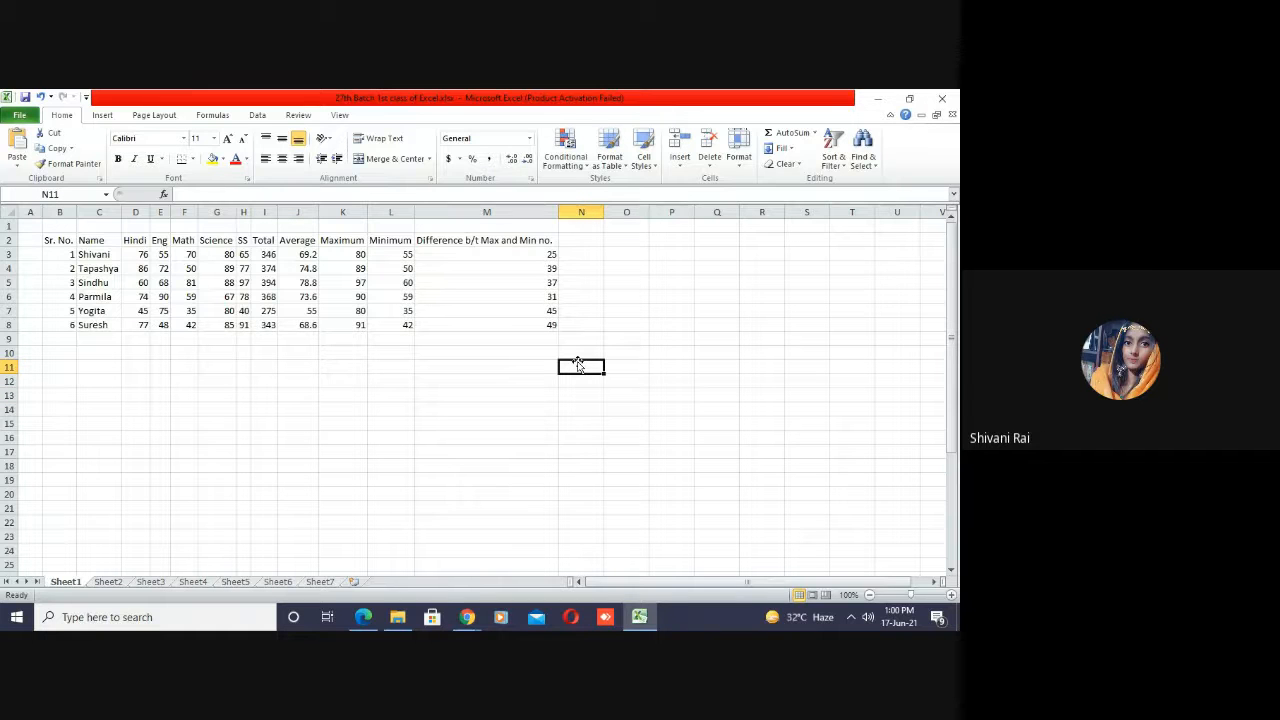
pyautogui.press('Up')
pyautogui.press('Up')
pyautogui.press('Up')
pyautogui.press('Up')
pyautogui.press('Up')
pyautogui.press('Up')
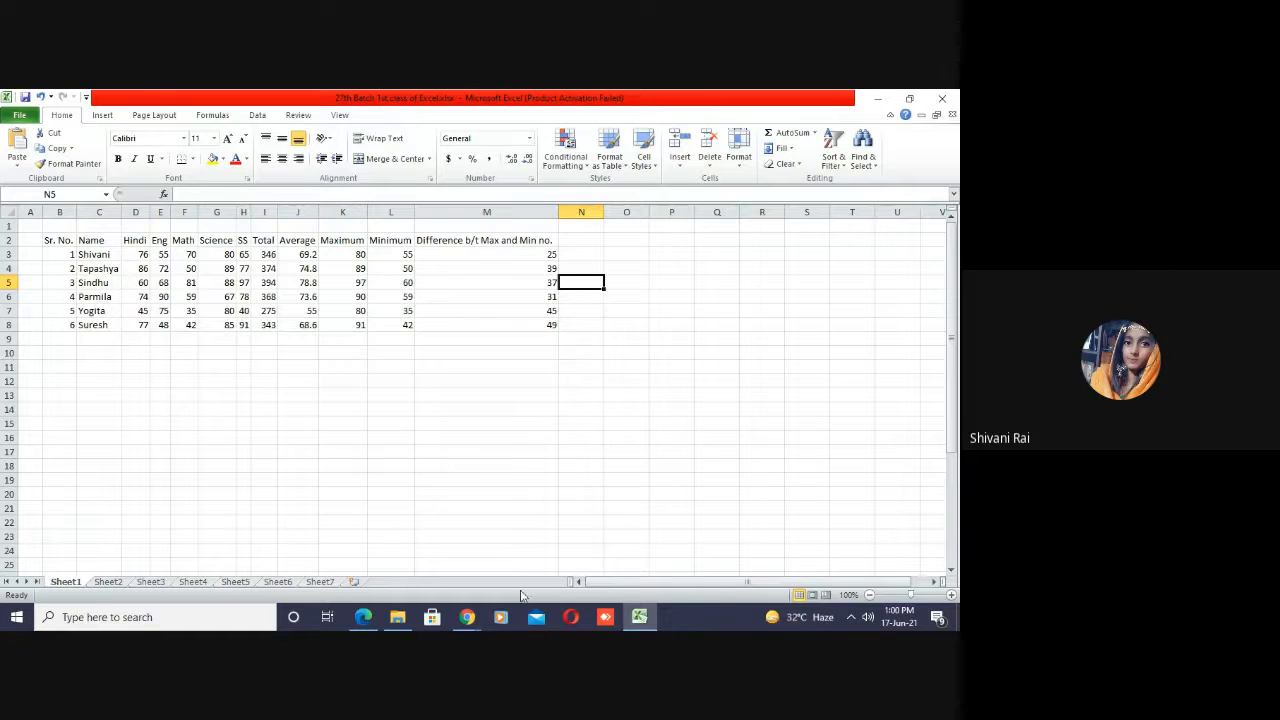
# - Check the sent screenshots in the WhatsApp group chat, and open the presentation options of the Google Meet call
pyautogui.moveTo(470, 618)
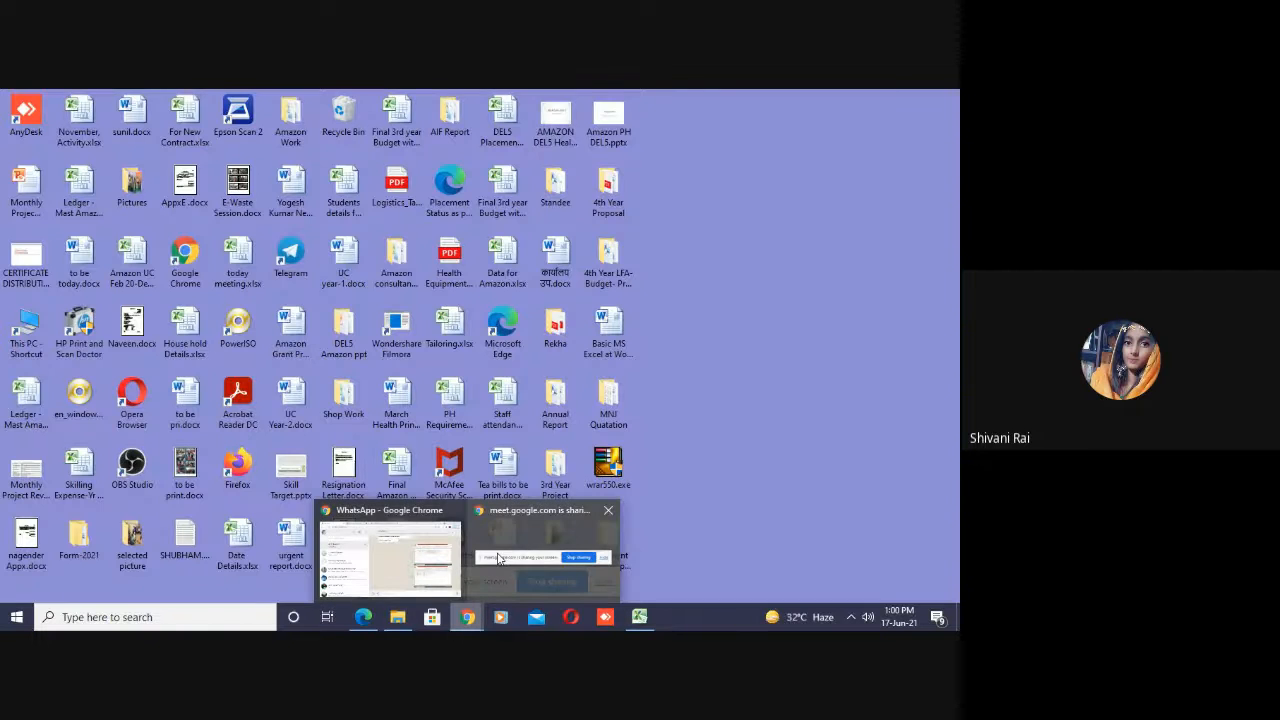
pyautogui.click(421, 560)
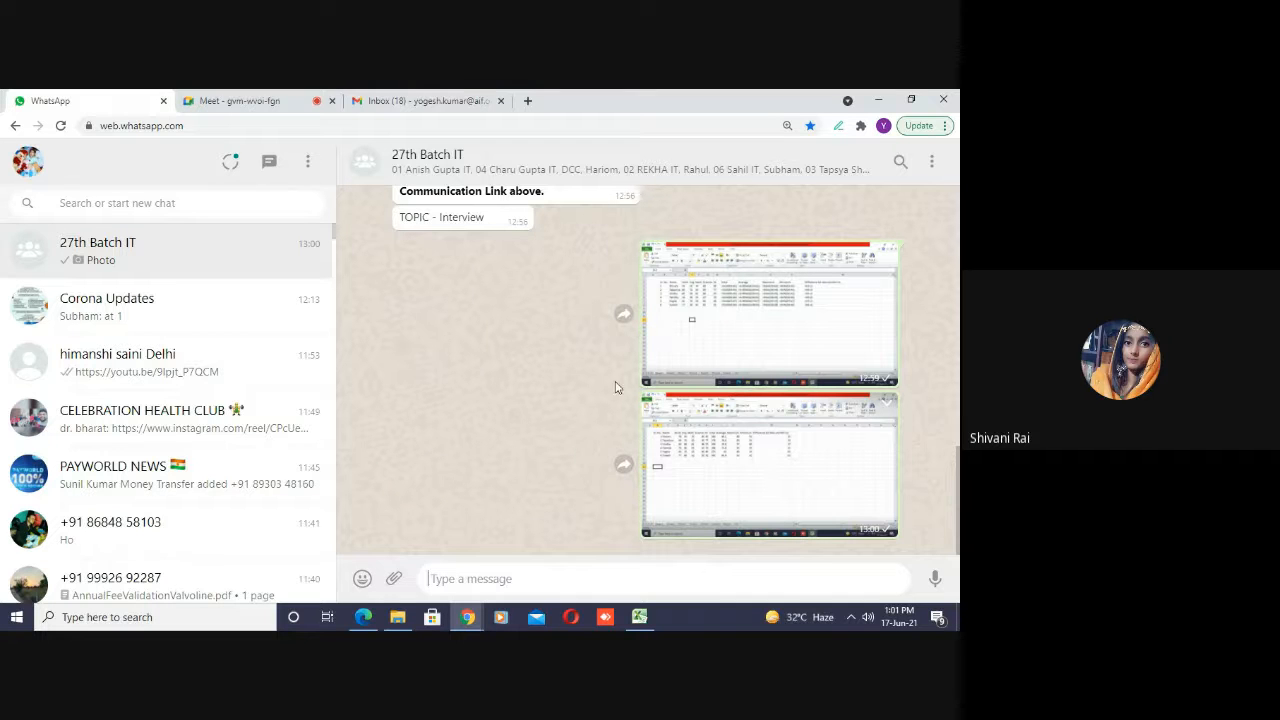
pyautogui.click(245, 95)
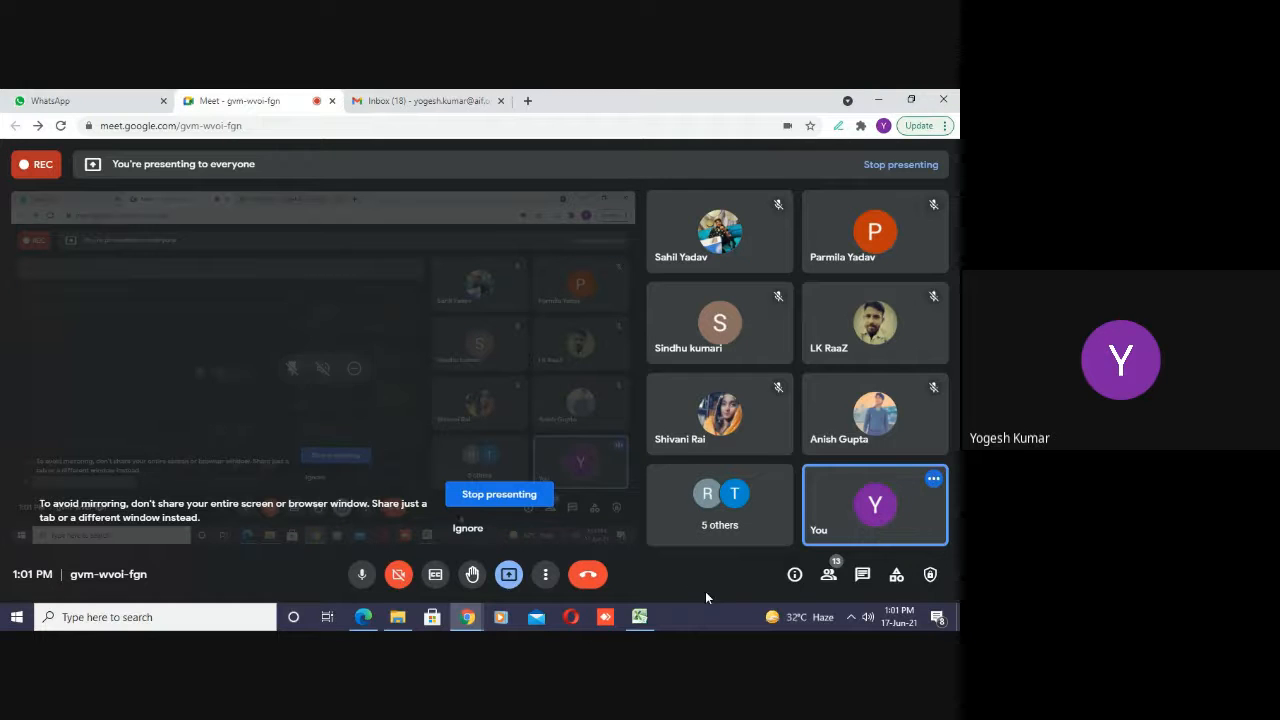
pyautogui.click(509, 577)
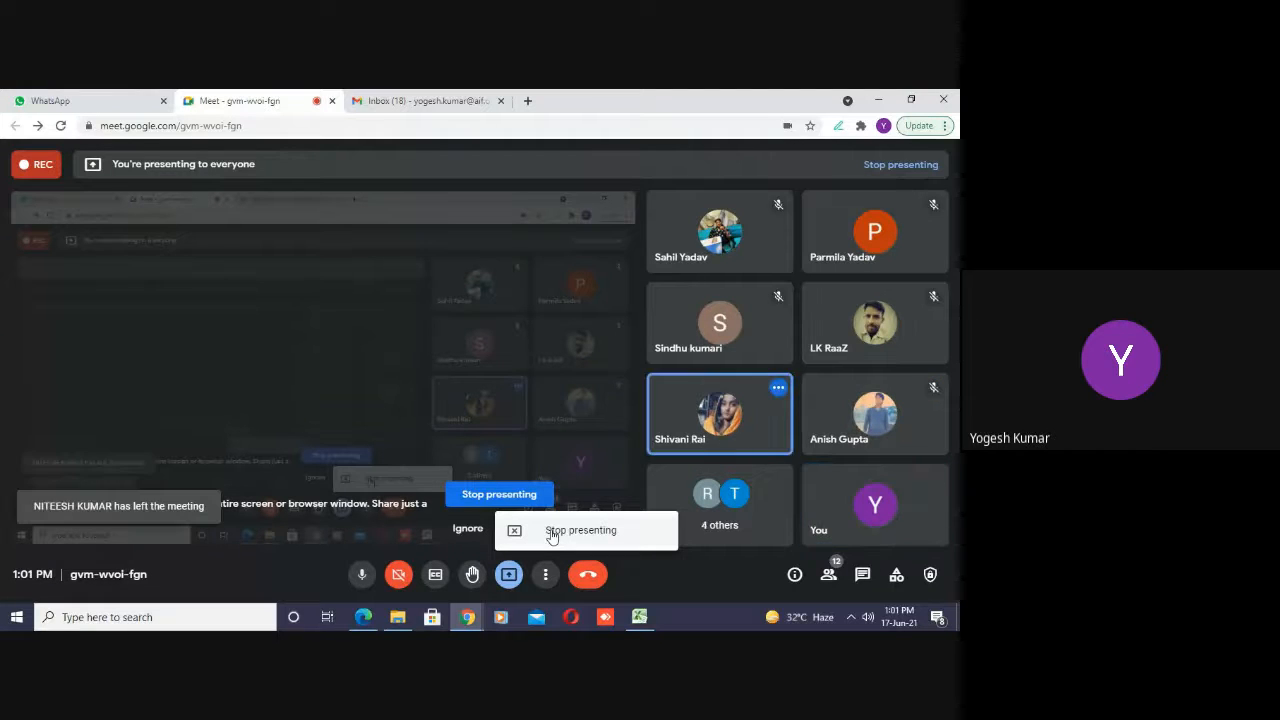
# - Switch to the Excel marks workbook and close it
pyautogui.click(639, 617)
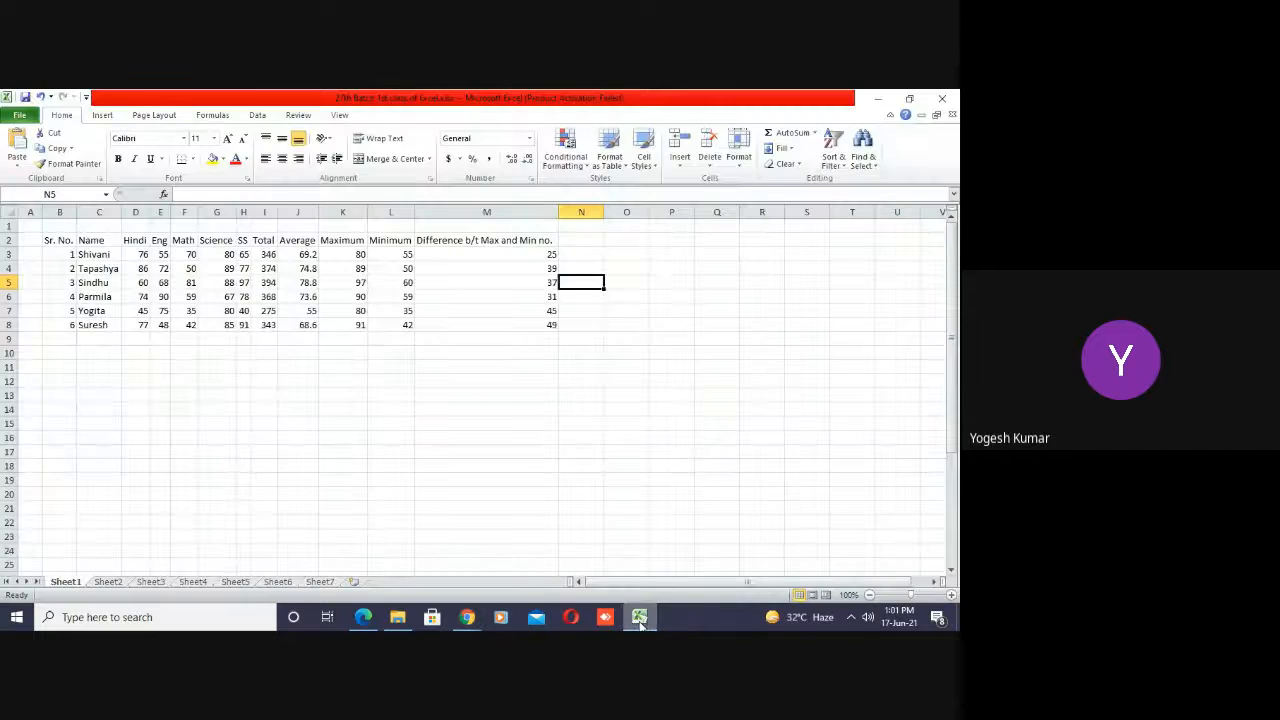
pyautogui.click(491, 477)
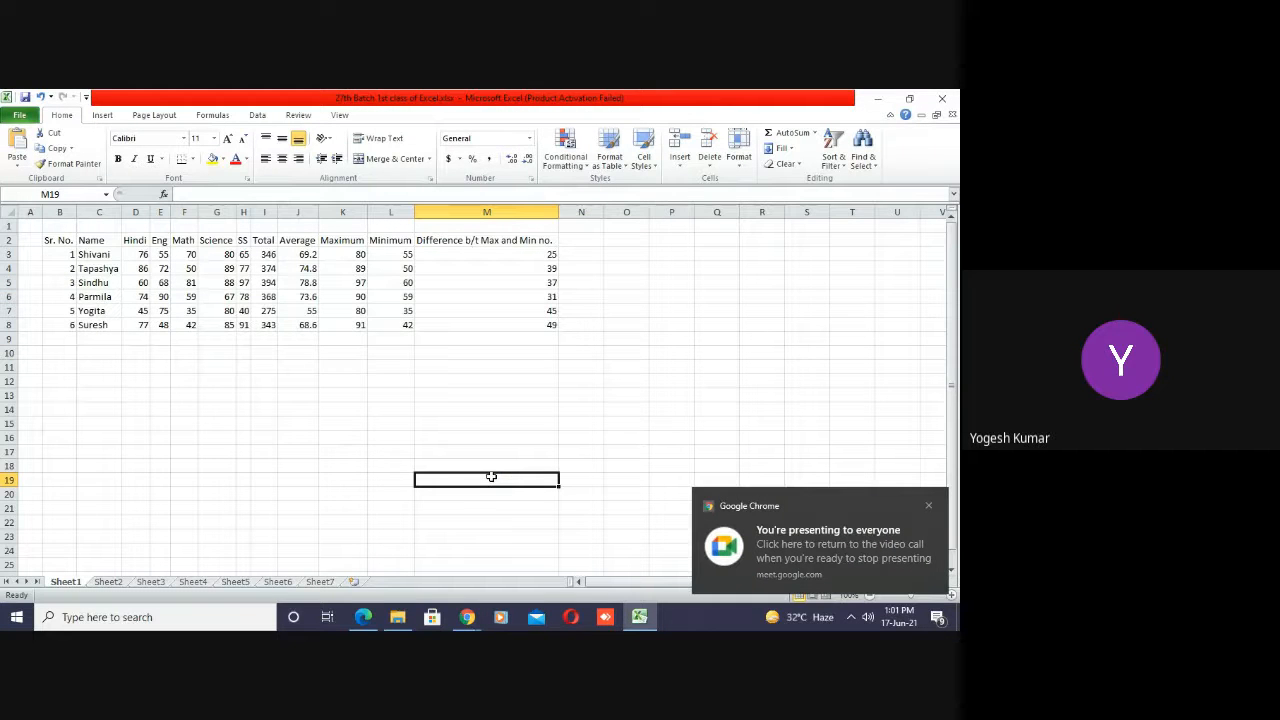
pyautogui.click(943, 101)
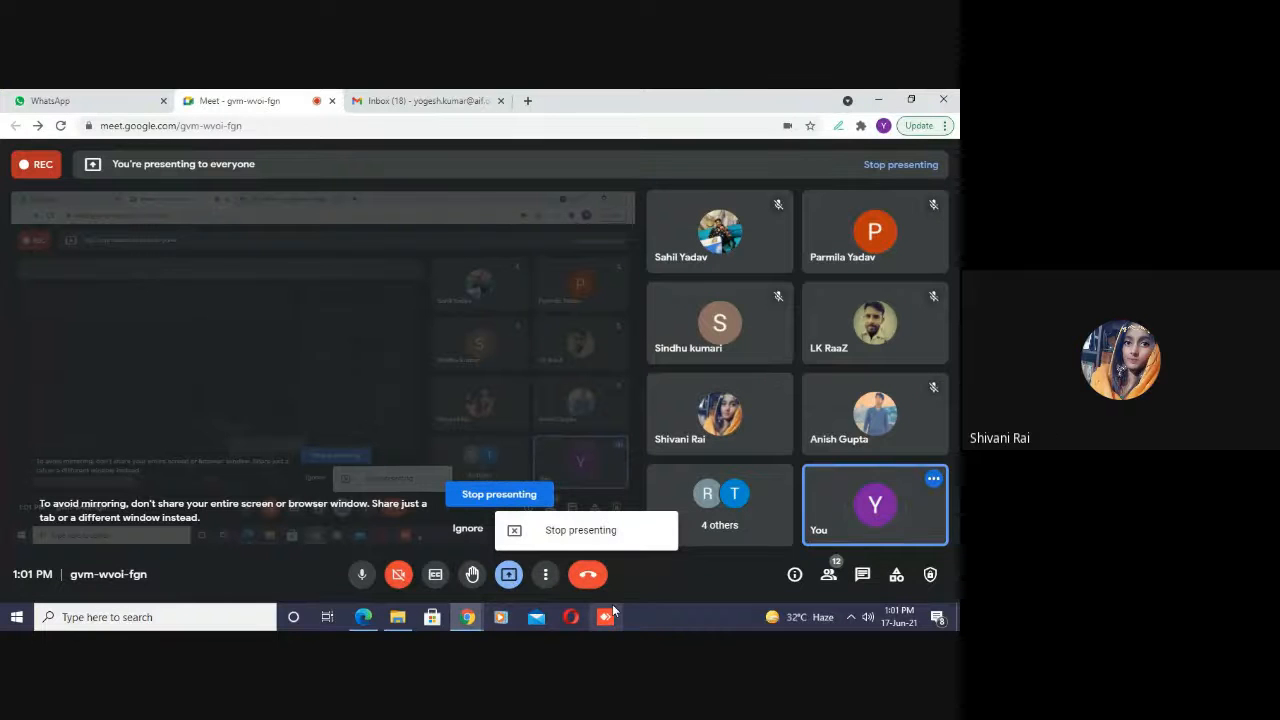
# - Stop presenting the screen in the Google Meet call
pyautogui.click(509, 575)
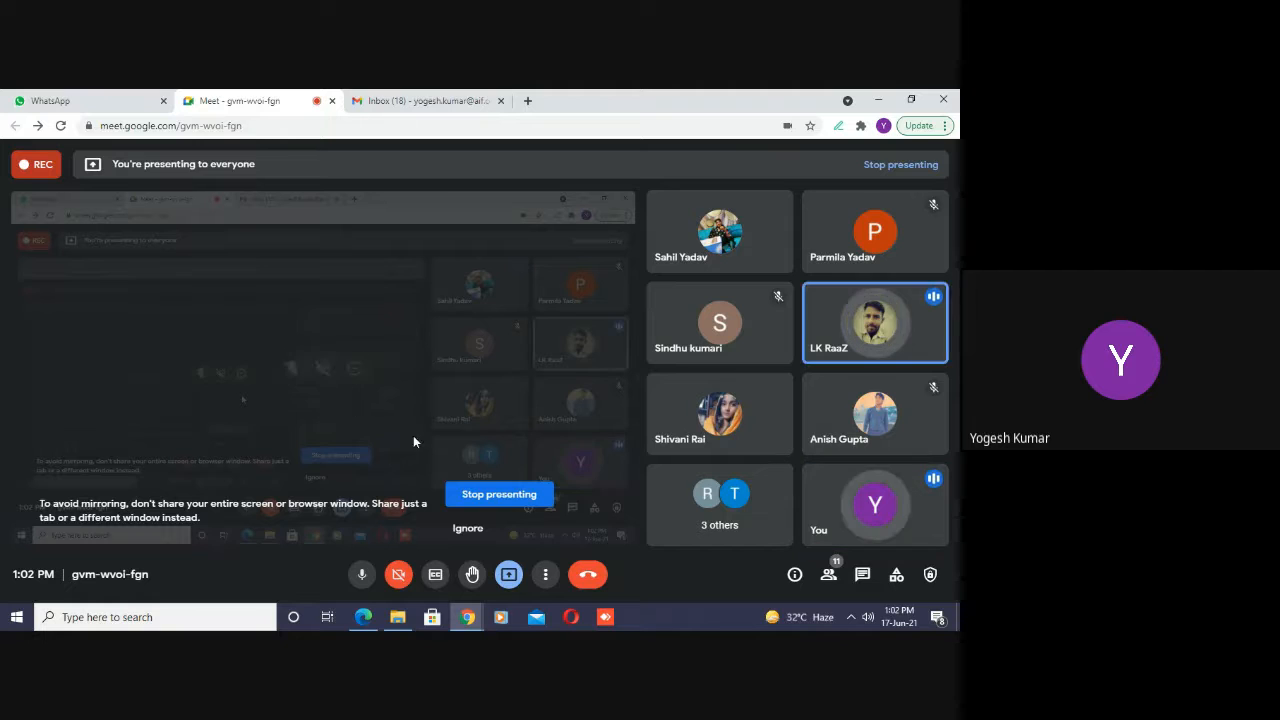
pyautogui.click(487, 496)
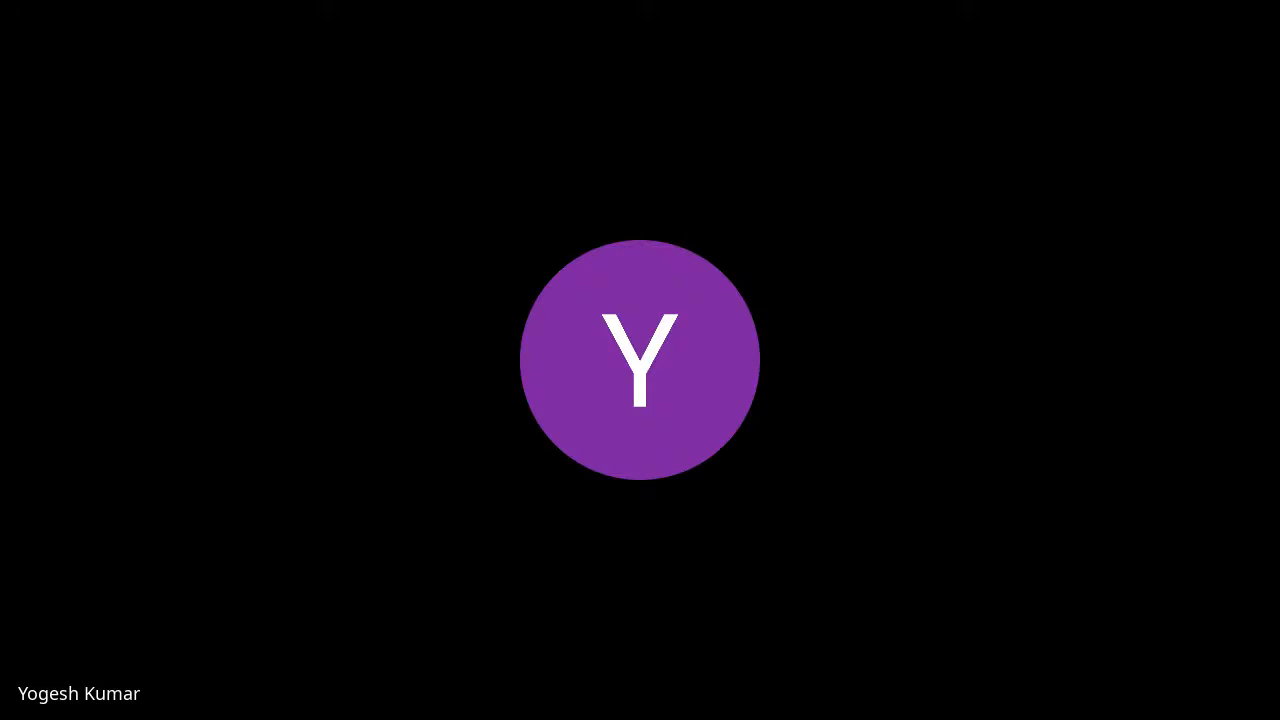